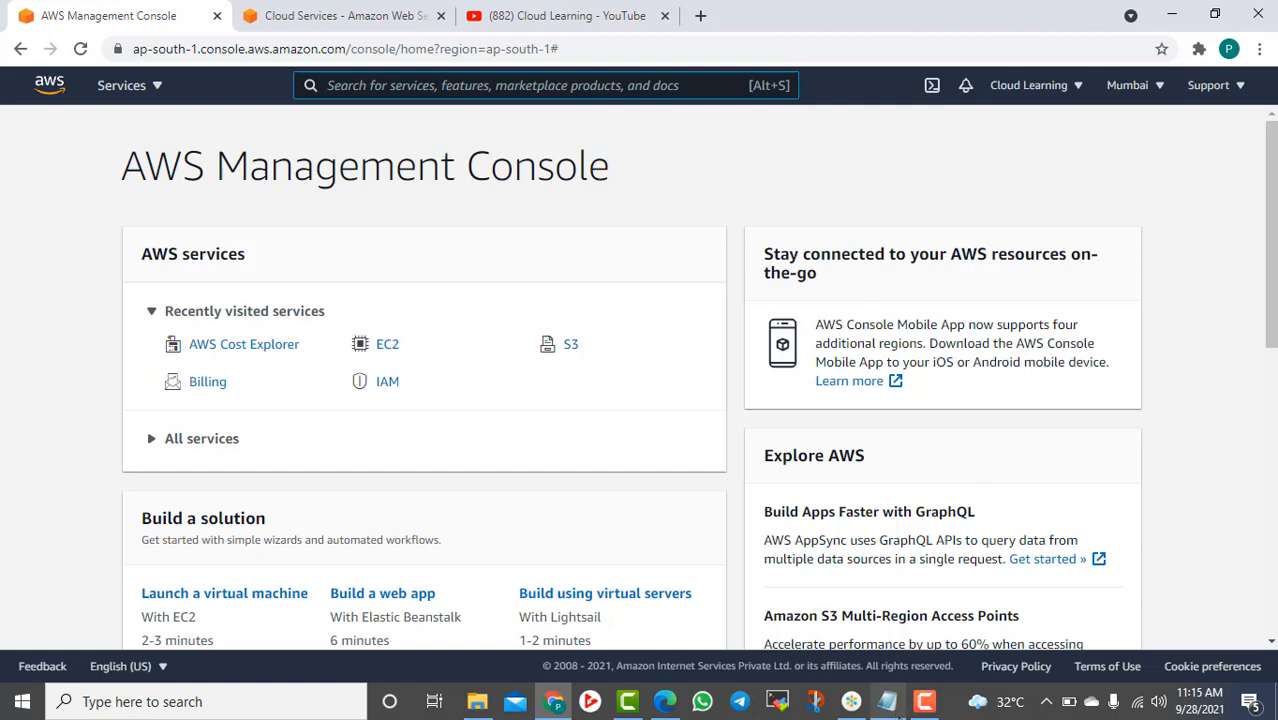
Add a '2 VPC -' line under the VPC Peering heading in Notepad
left_click(887, 701)
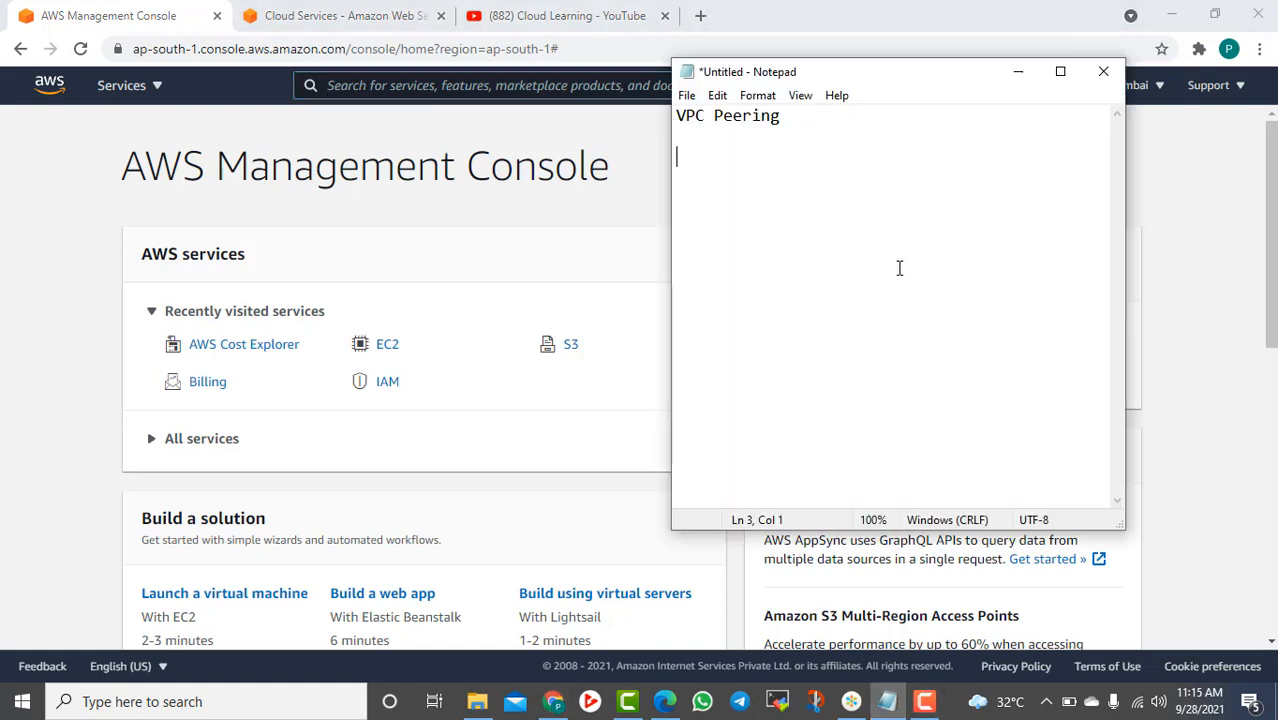
type("VPC -")
key("Return")
key("Up")
key("Up")
key("Up")
Launch Paint from the Run prompt with mspaint
right_click(22, 701)
left_click(49, 617)
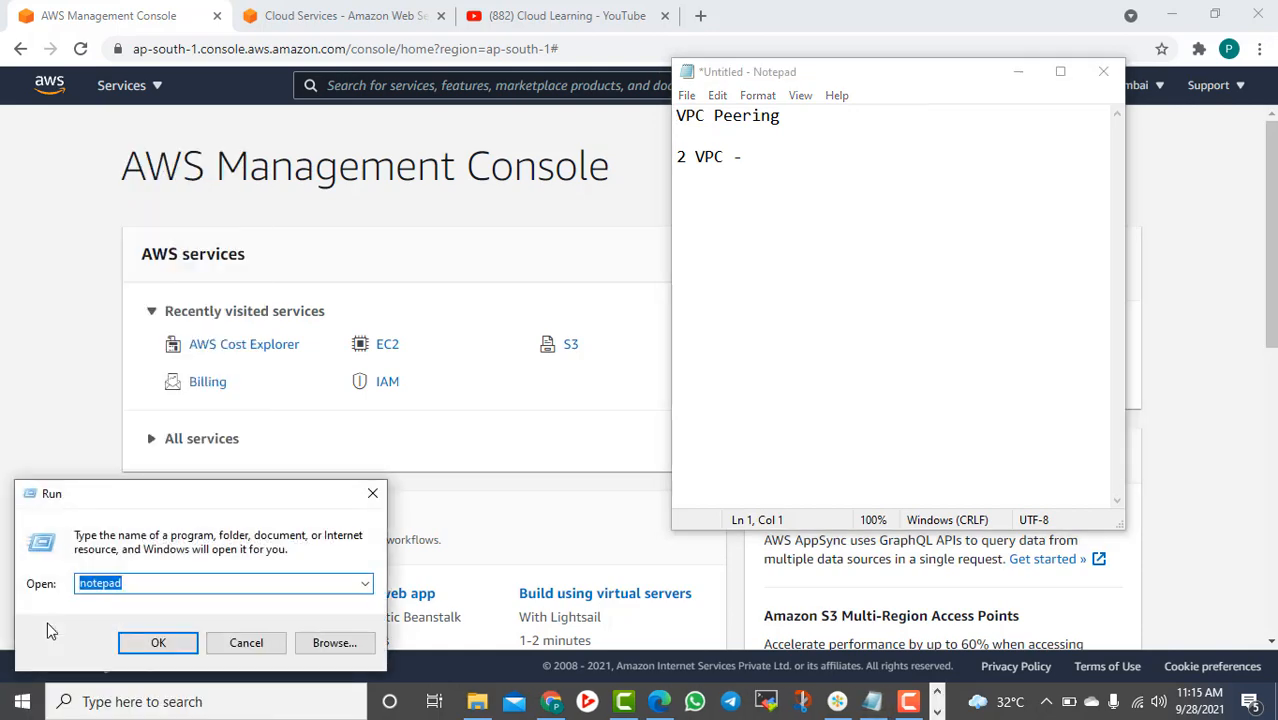
type("mspaint")
key("Return")
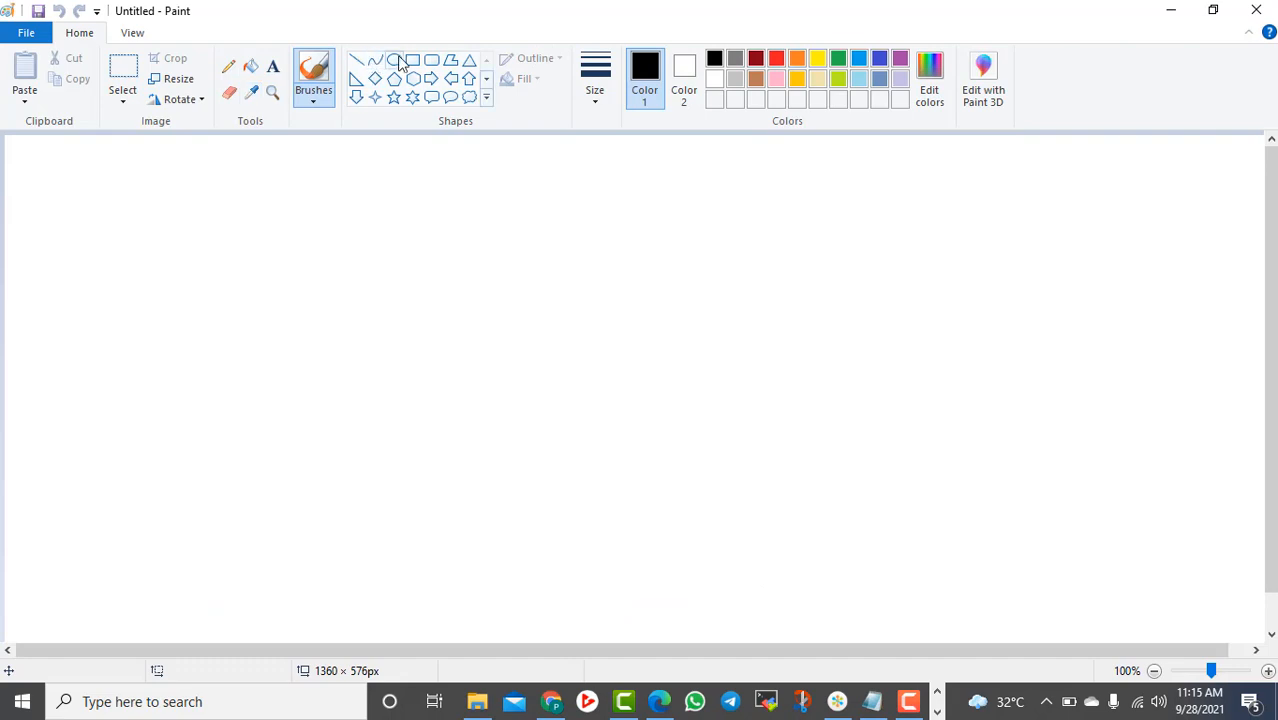
Draw two rounded network boxes labelled 10.0.2.0/24 and 12.0.2.0/24
left_click(431, 60)
left_click_drag(201, 242, 421, 525)
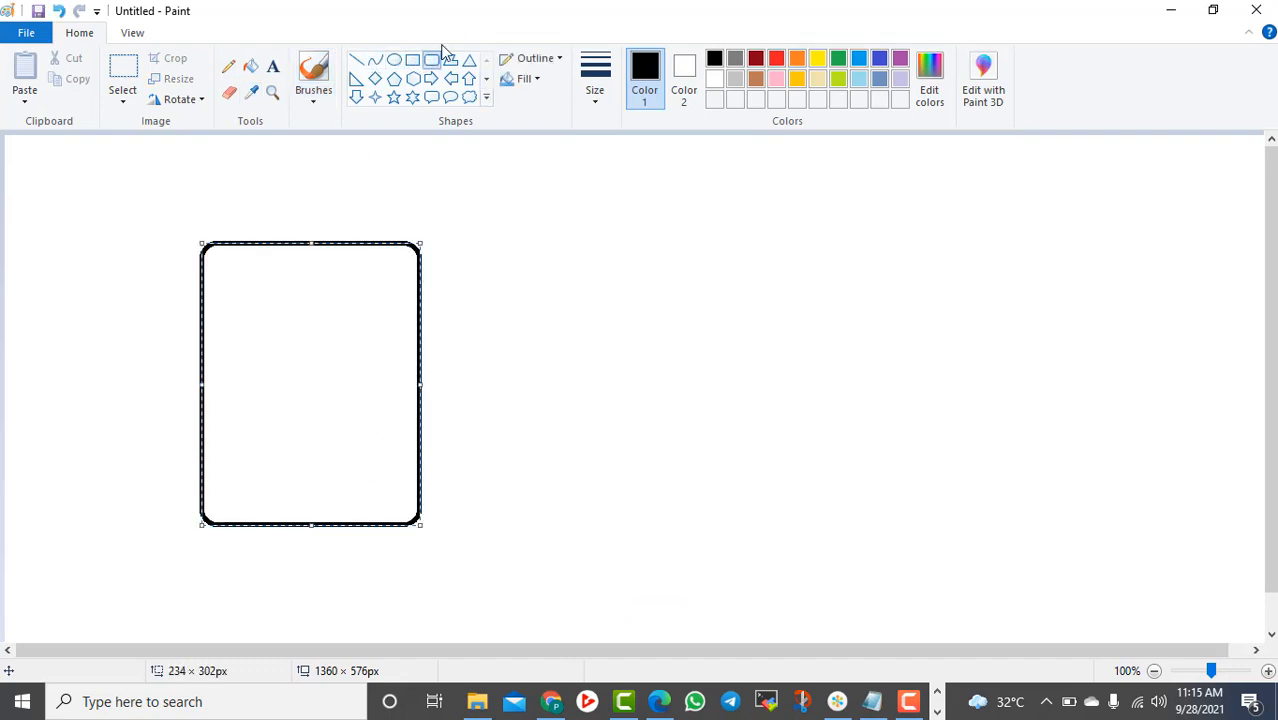
left_click_drag(650, 237, 871, 533)
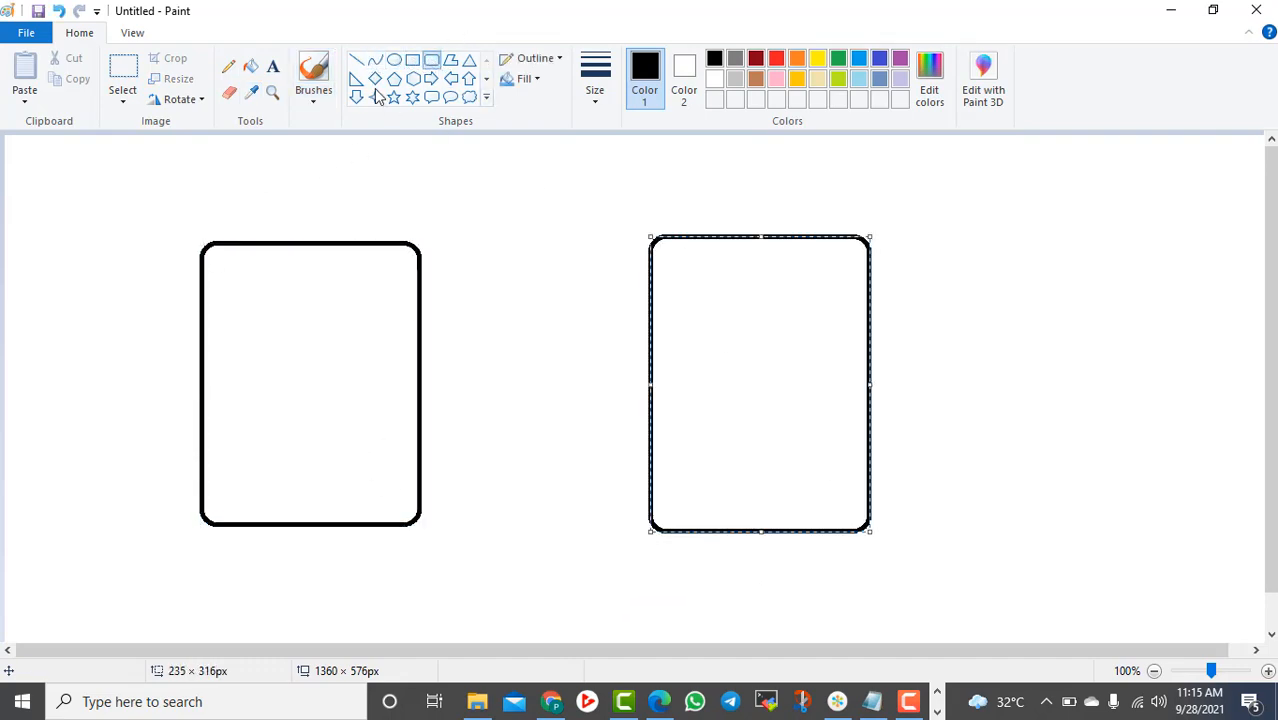
left_click(272, 66)
left_click(236, 538)
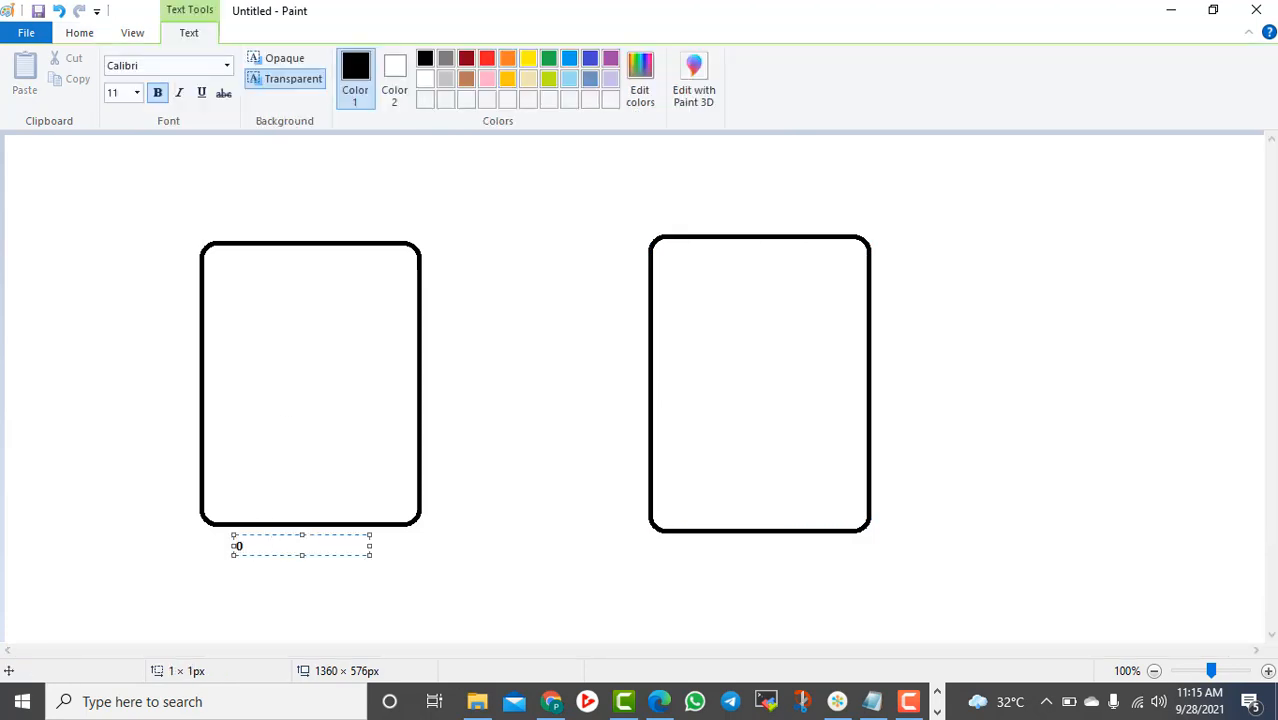
type("10.0.2.0/24")
left_click(688, 557)
left_click(688, 557)
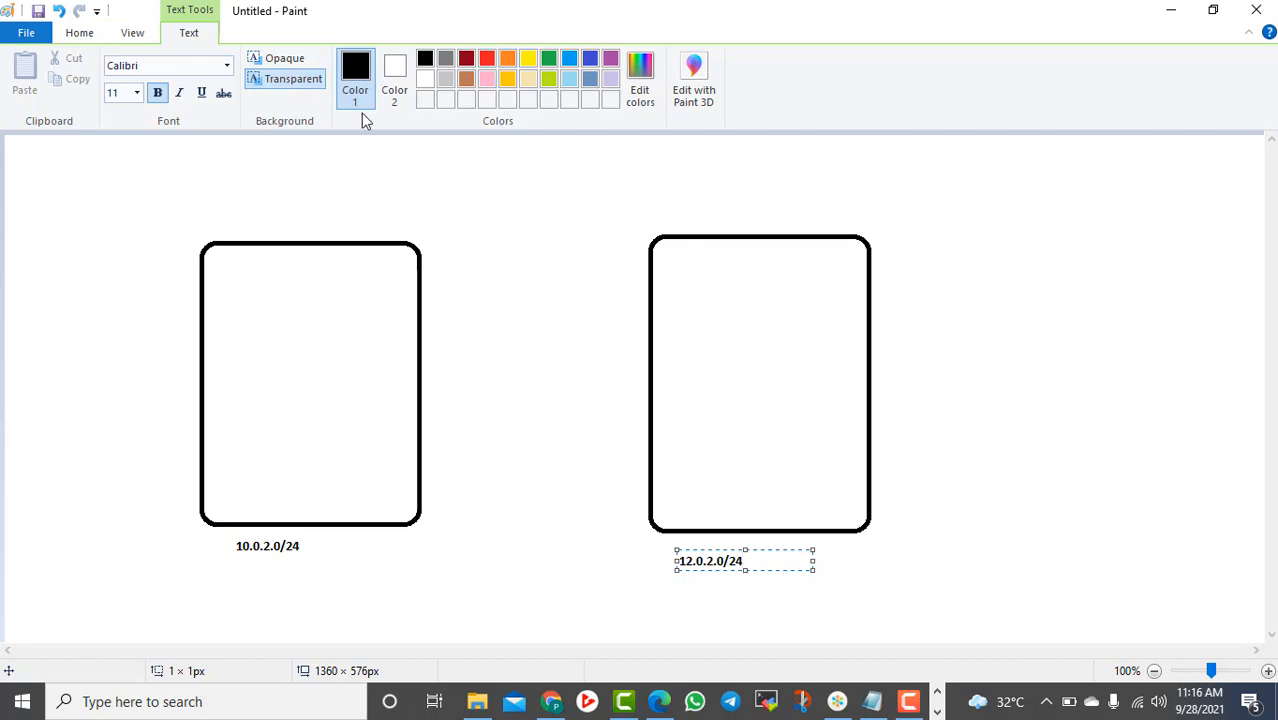
left_click(79, 32)
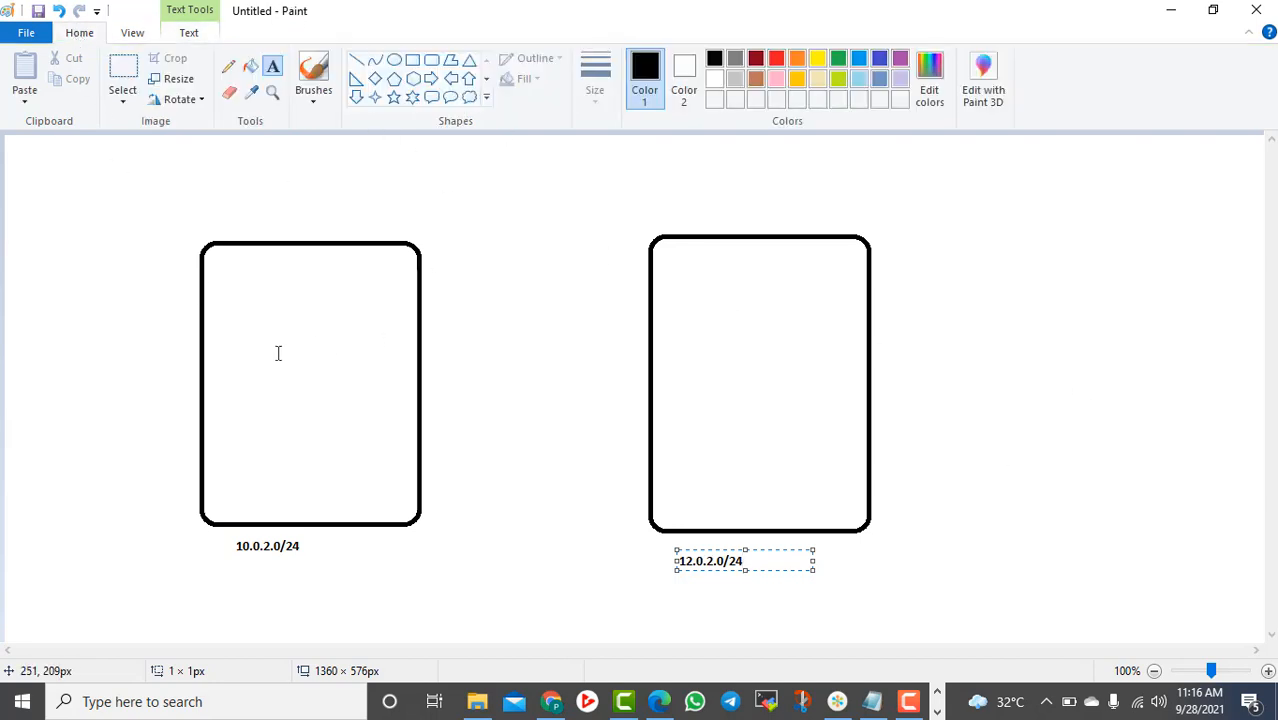
Draw three small rectangles inside each network box
left_click(411, 62)
left_click_drag(224, 277, 281, 332)
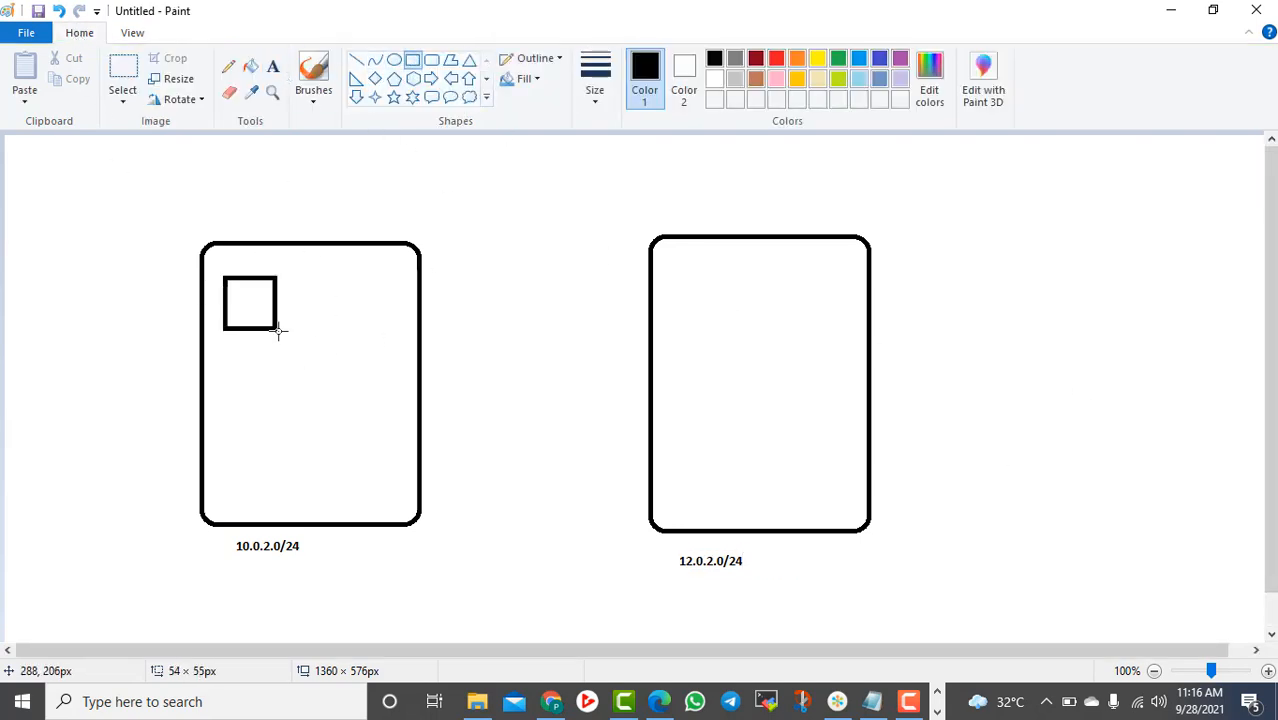
left_click_drag(240, 400, 316, 477)
left_click_drag(326, 309, 376, 371)
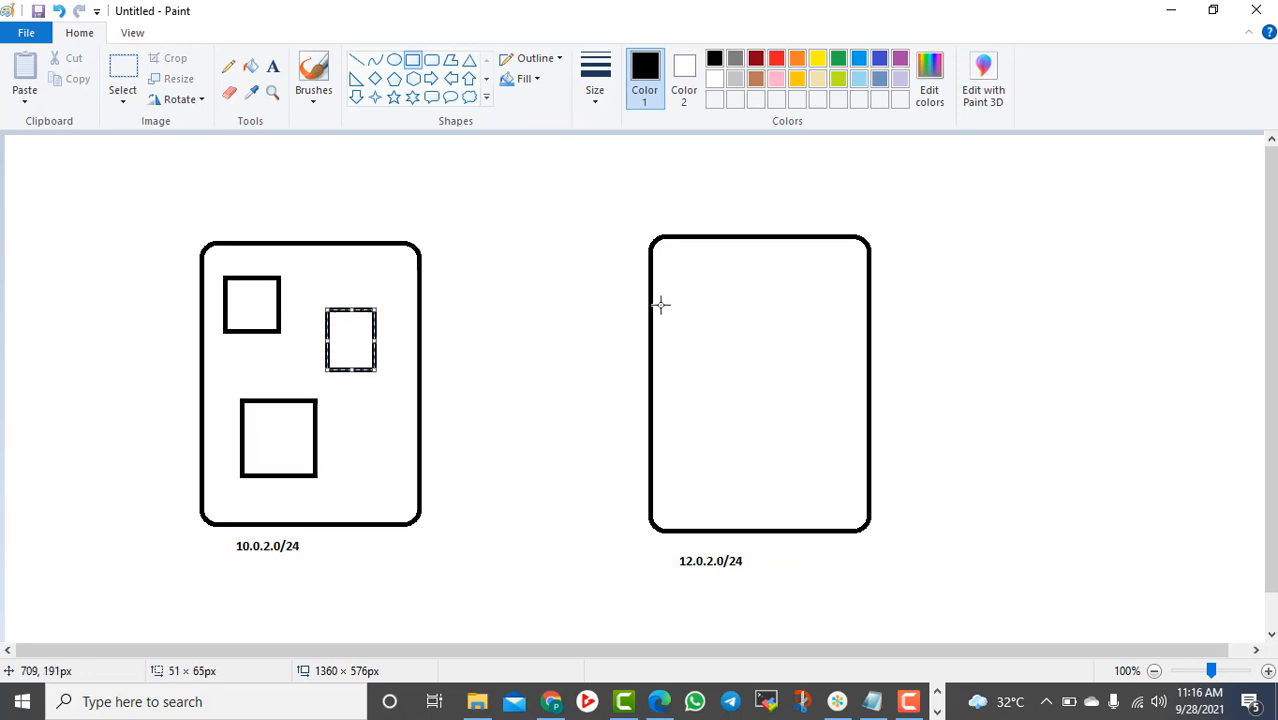
left_click_drag(681, 277, 723, 366)
left_click_drag(699, 436, 791, 500)
left_click_drag(767, 280, 830, 382)
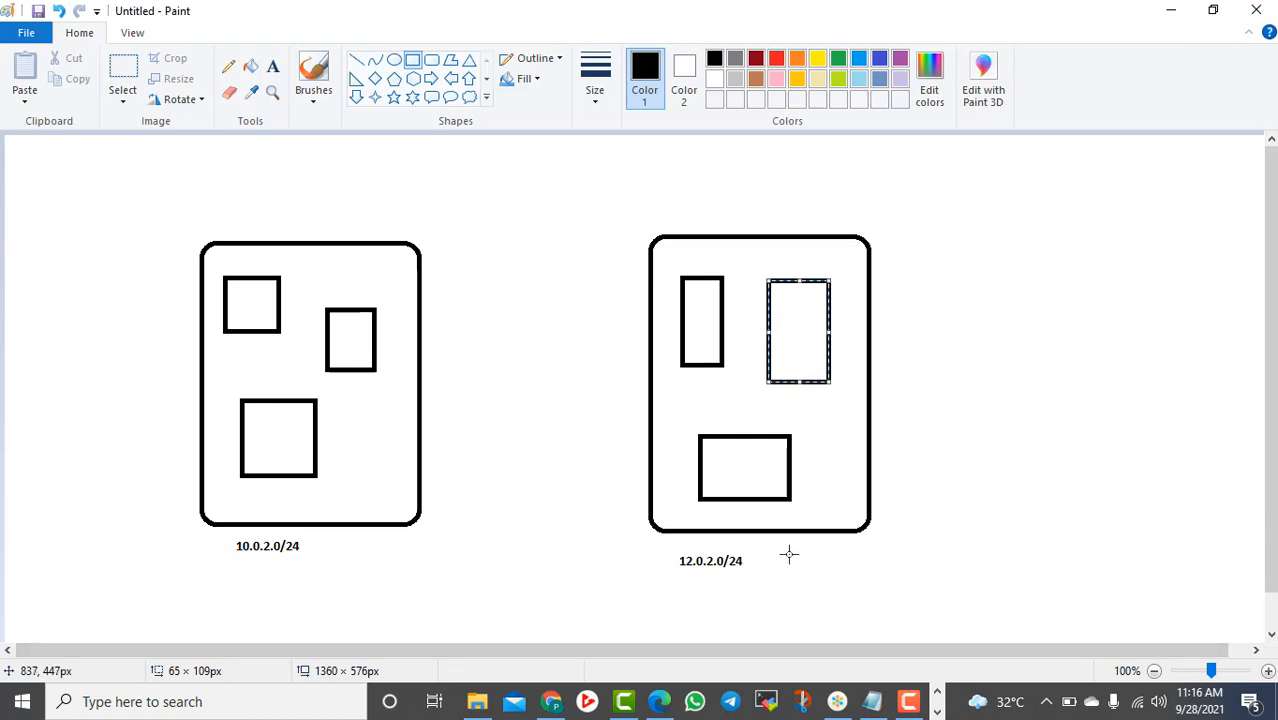
Join the two networks with a straight line and minimise Paint
left_click(356, 60)
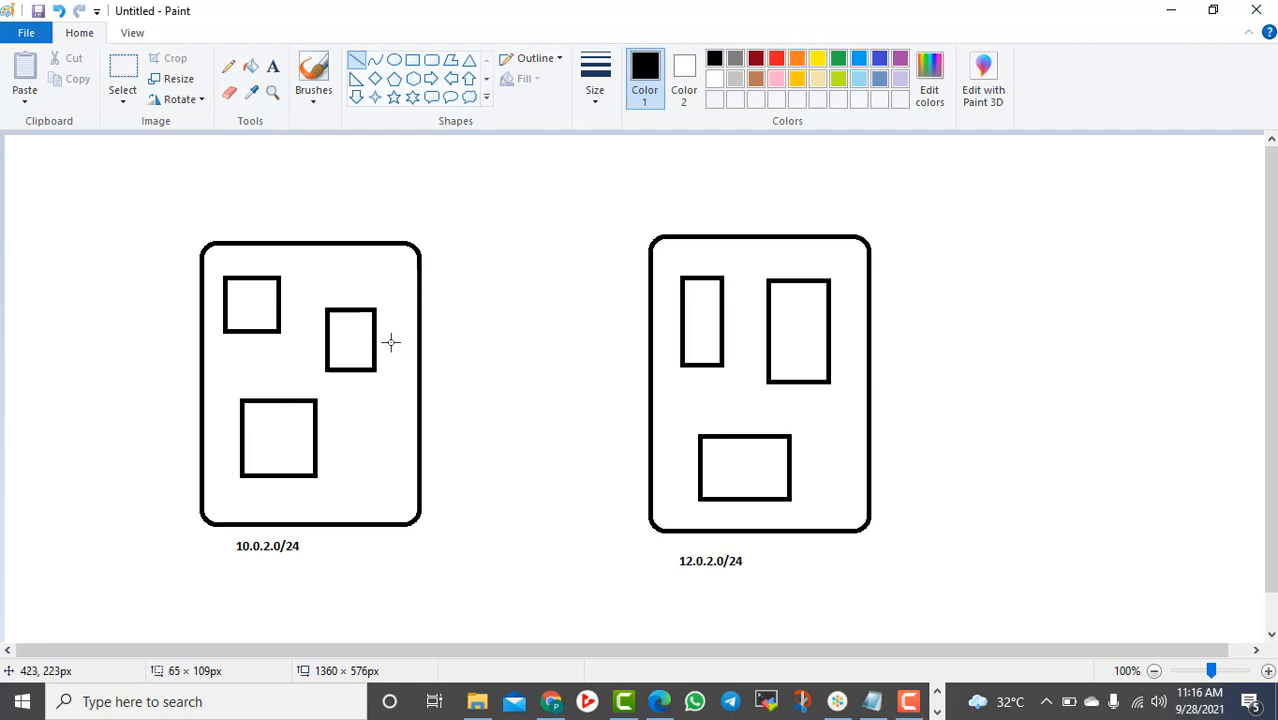
left_click_drag(390, 342, 670, 322)
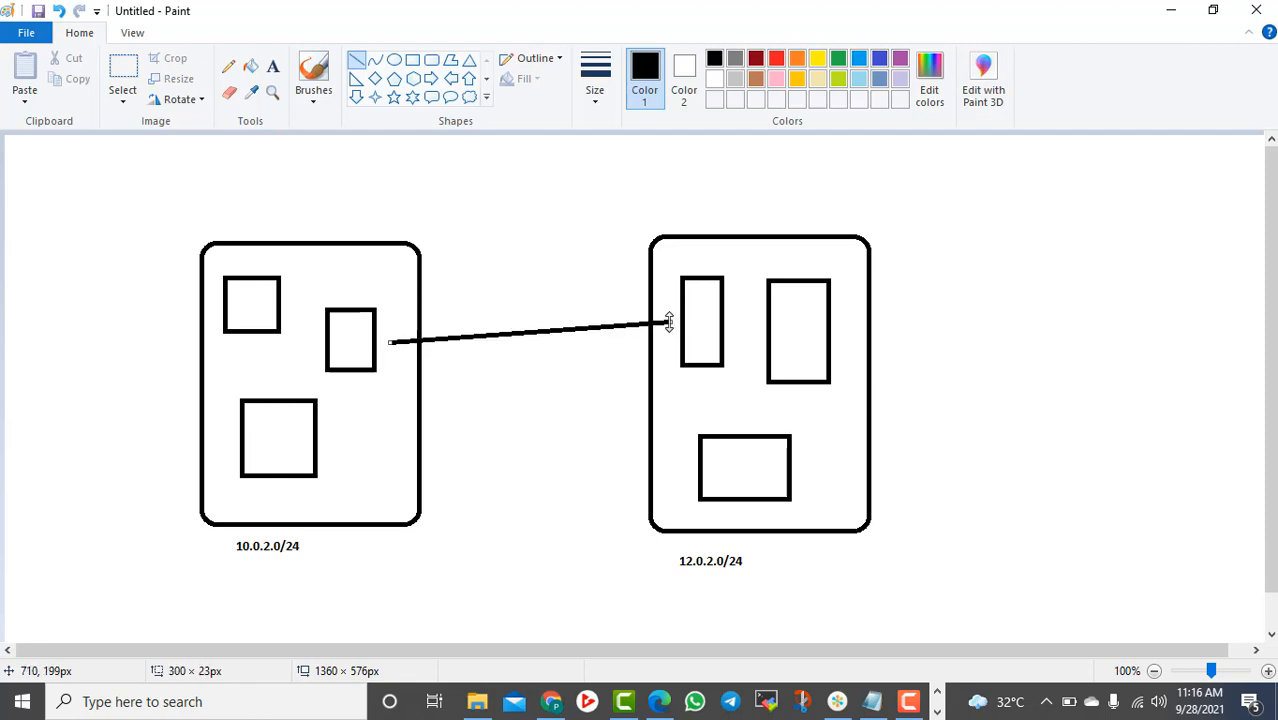
left_click(1176, 10)
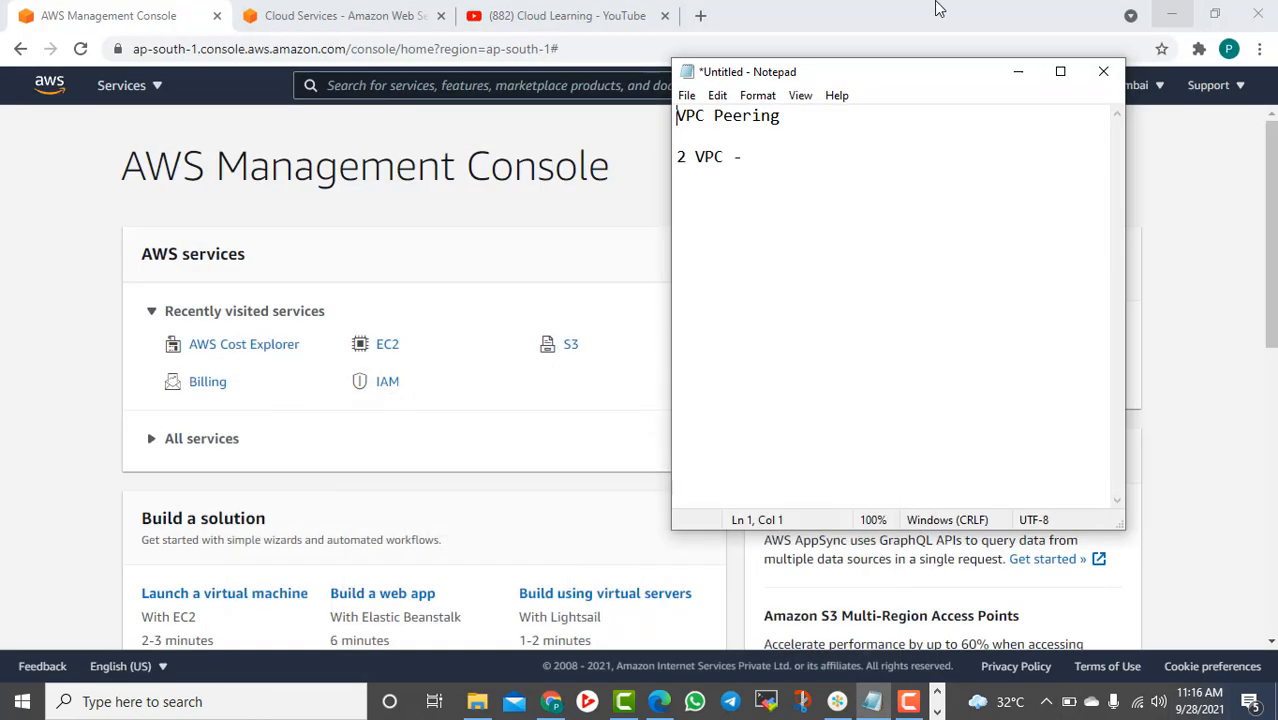
Search for vpc in the AWS console and open the VPC service
left_click(1012, 70)
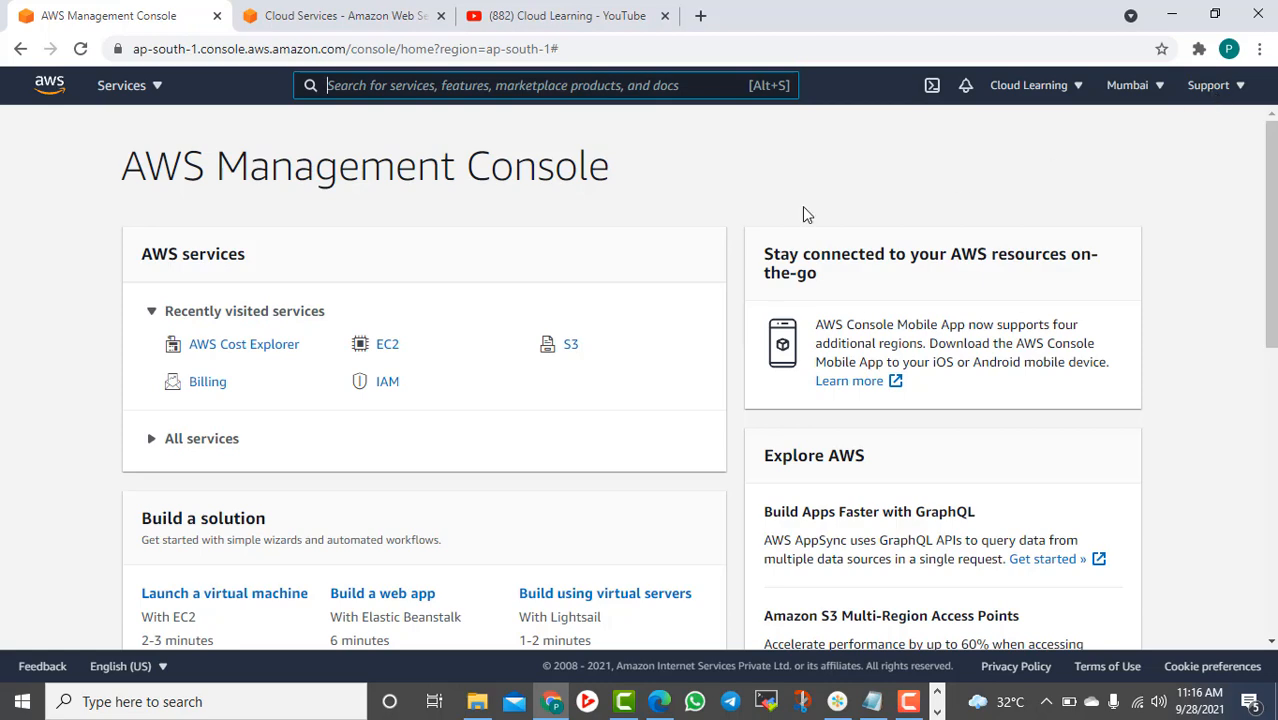
left_click(124, 87)
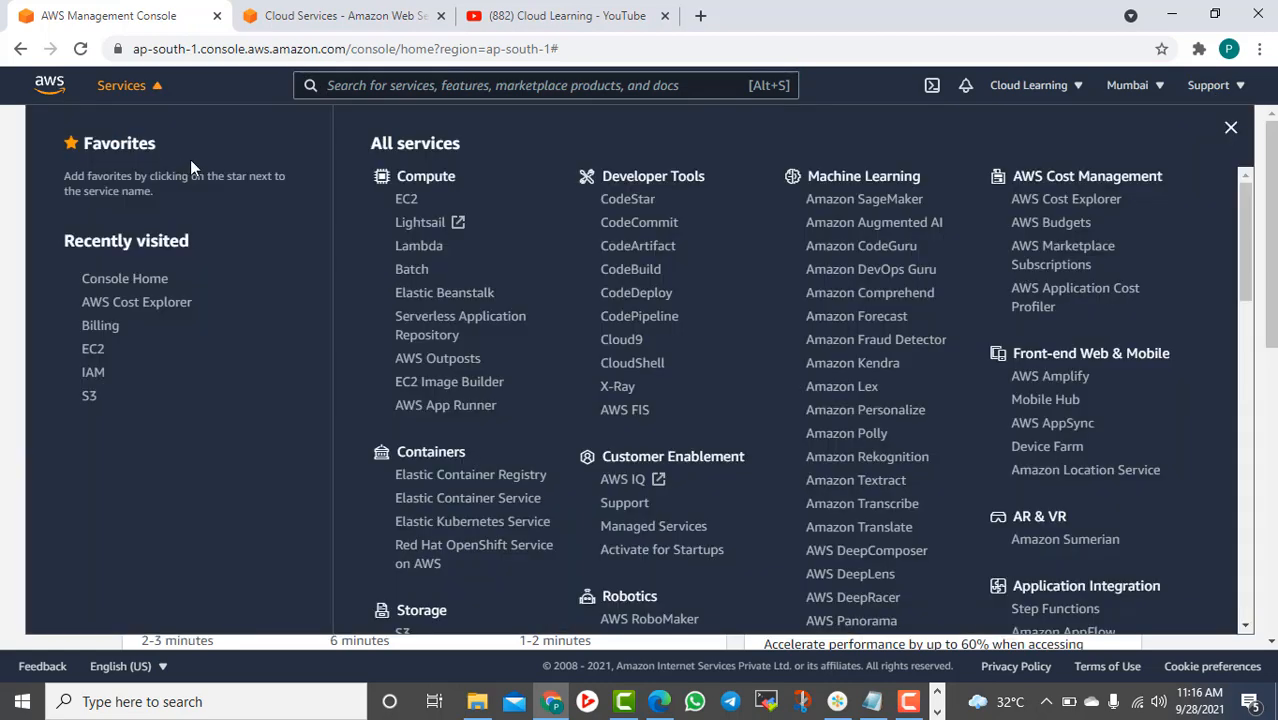
left_click(340, 86)
type("vpc")
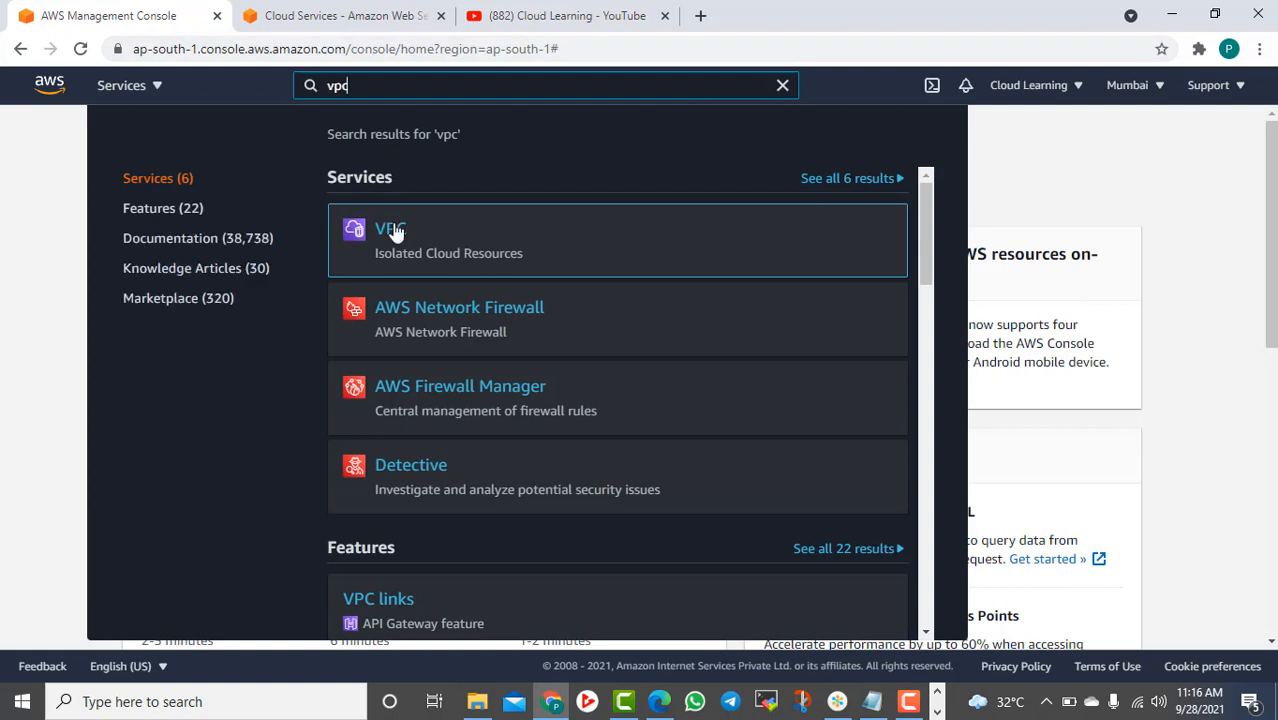
left_click(393, 230)
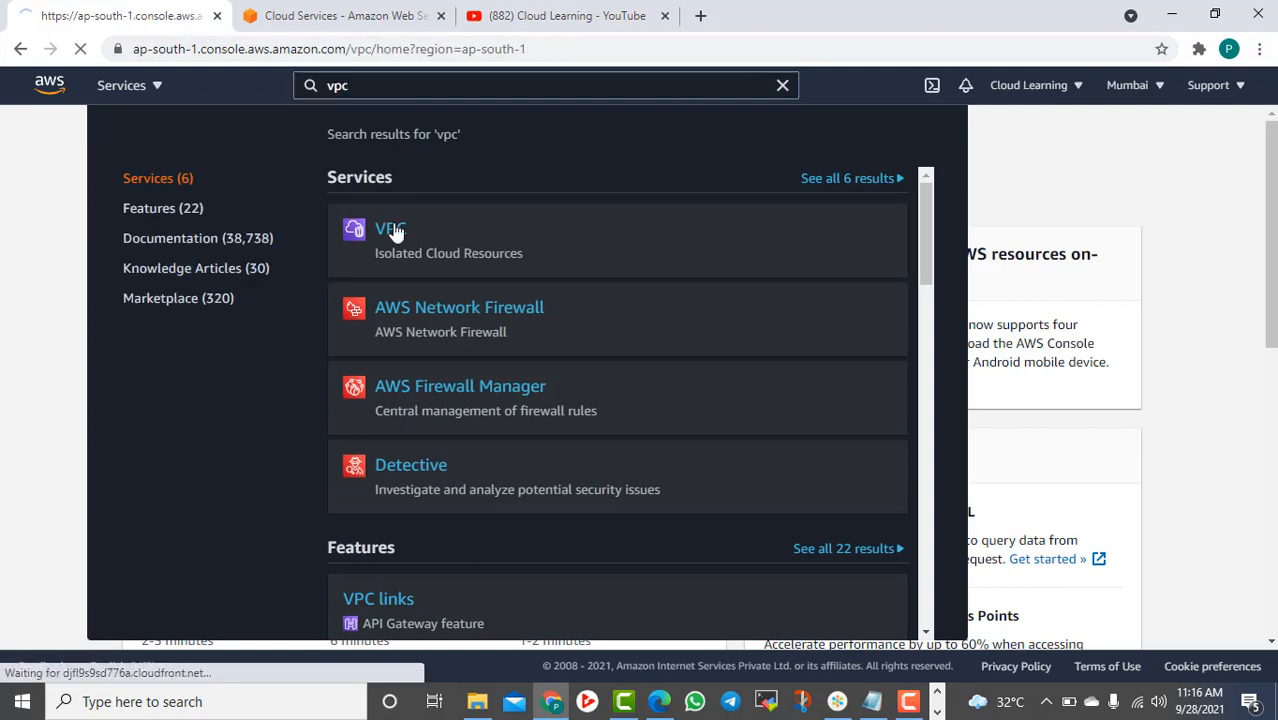
Close the YouTube tab, list Your VPCs showing default 172.31.0.0/16, and return to the notes
left_click(665, 16)
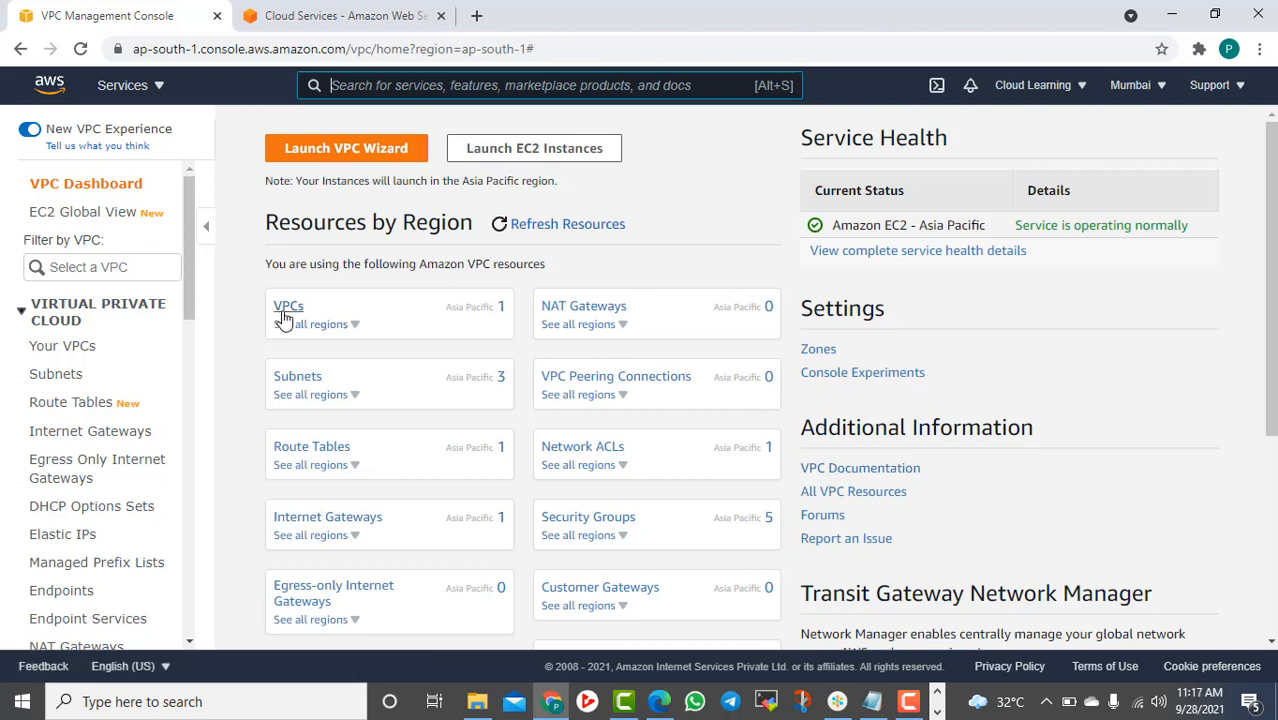
left_click(60, 352)
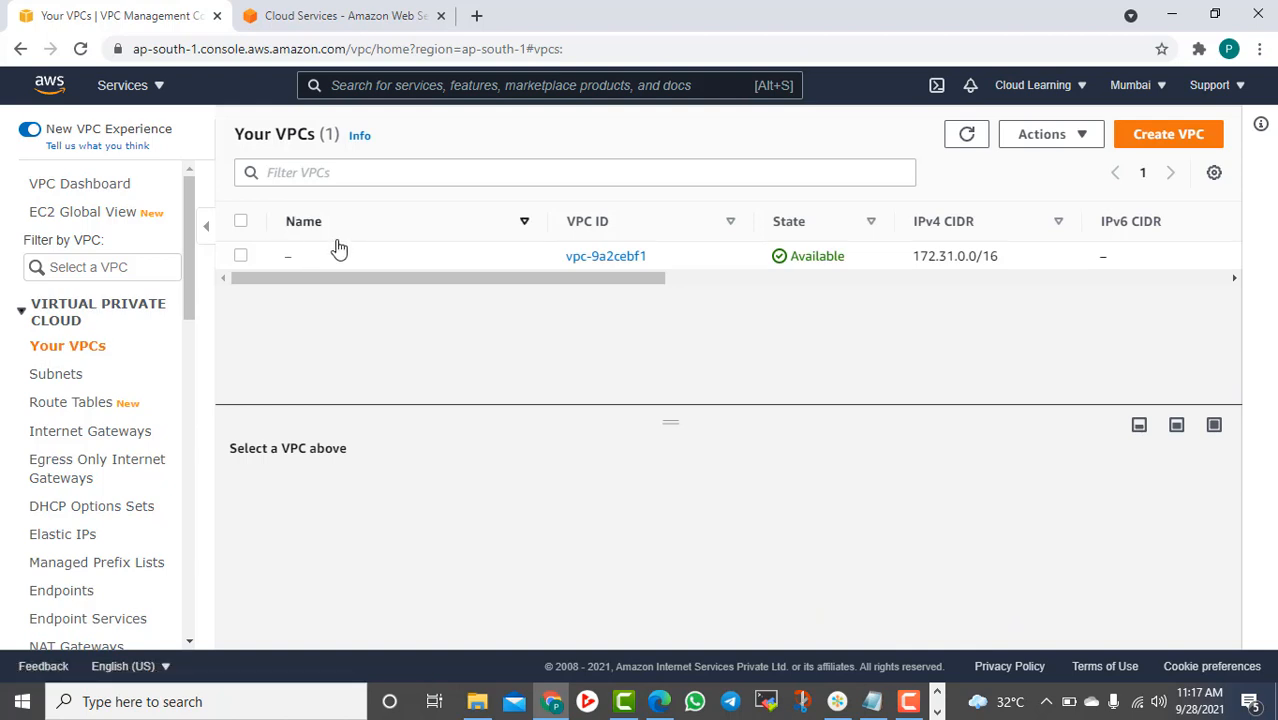
left_click(873, 700)
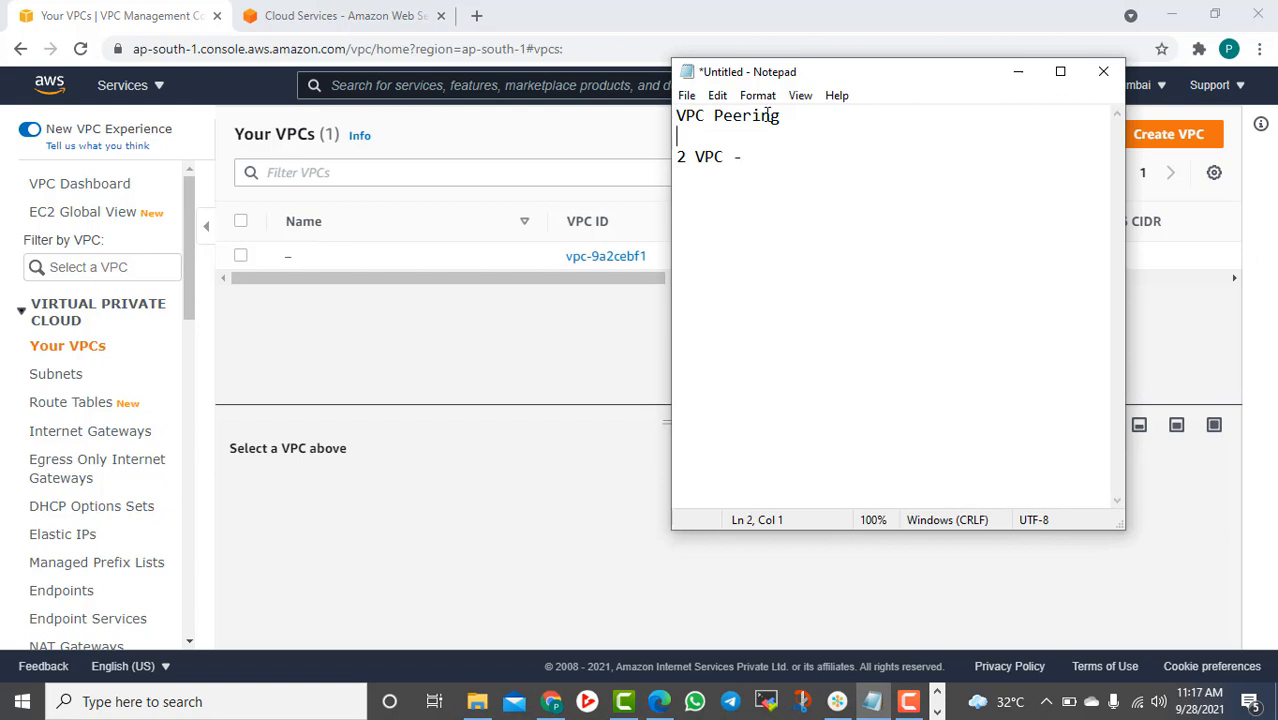
Note '1. Can be done in same region or different region vpc.' and '2. to access resources of other vpc'
key("Return")
key("Return")
key("Up")
type("1. ")
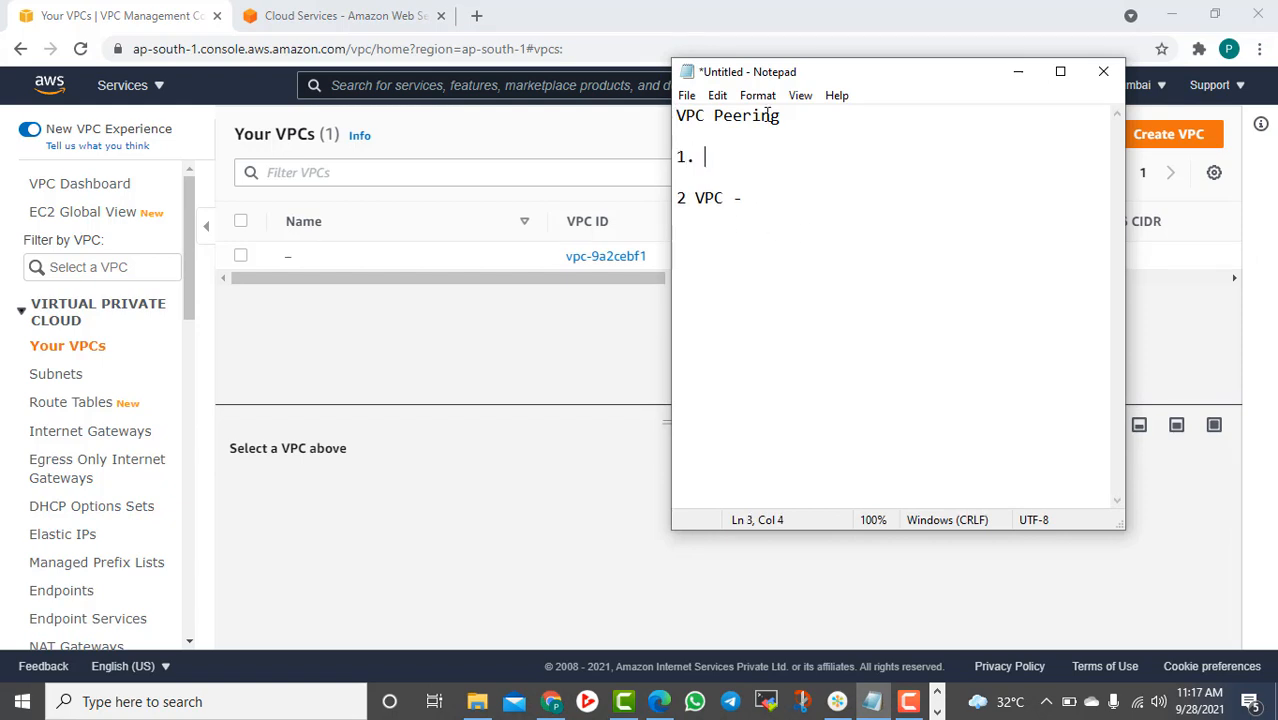
type("Can be done in")
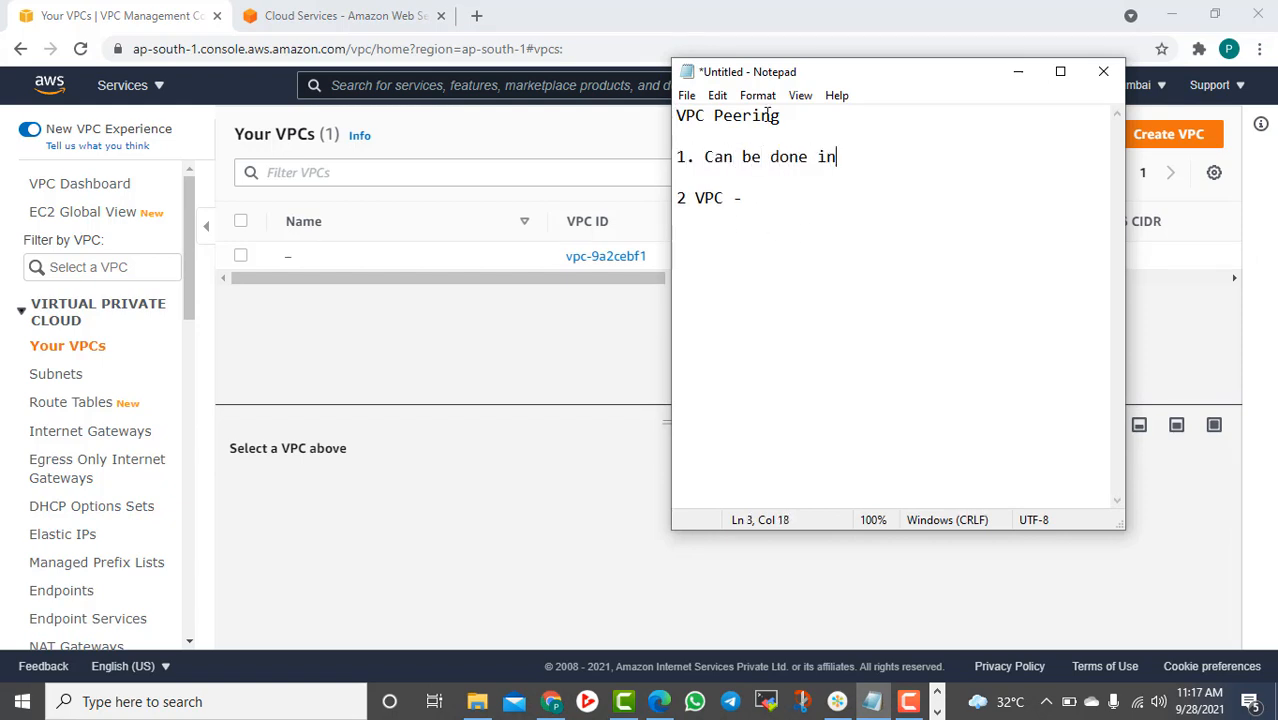
type(" same region ")
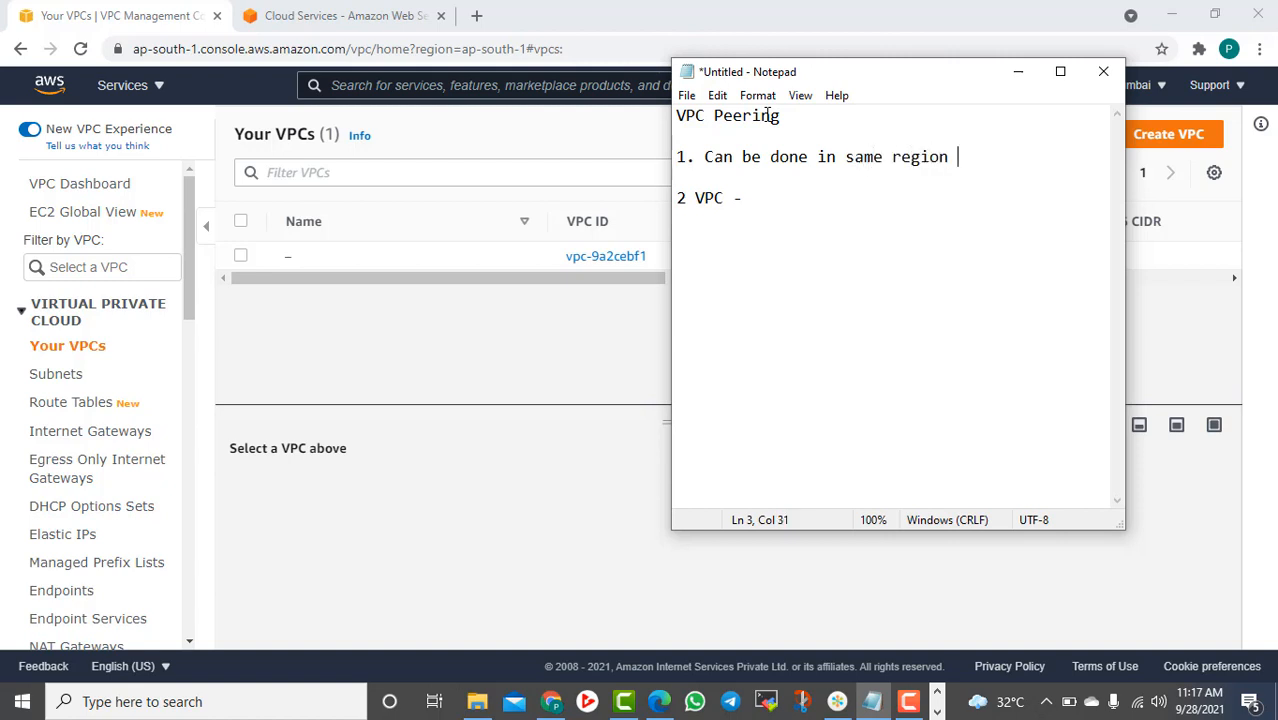
type("or different ")
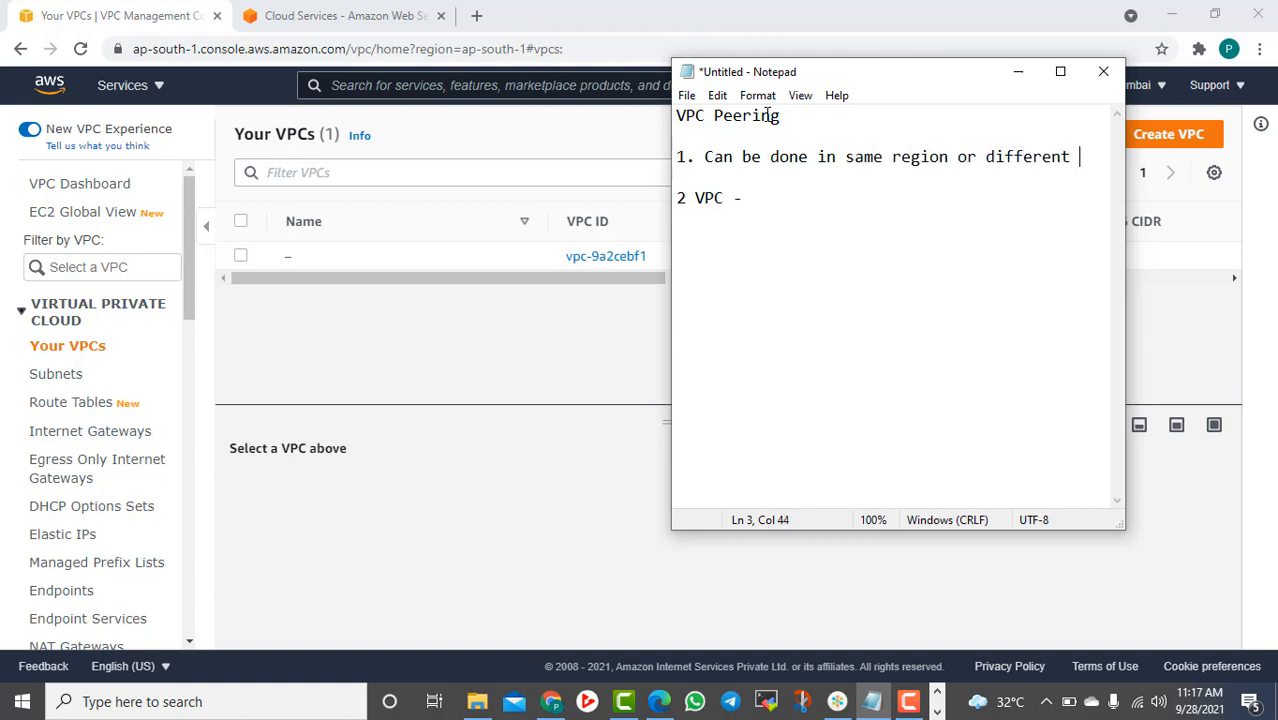
type("region vpc.")
key("Return")
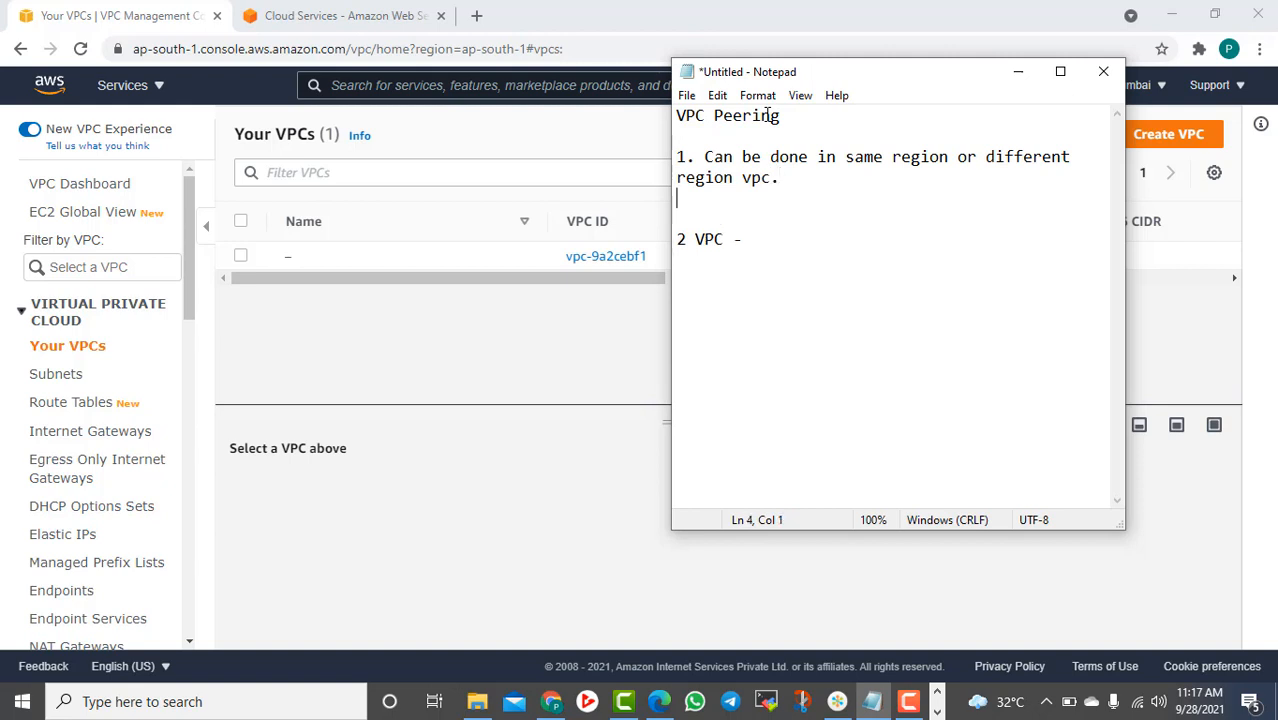
type("2.")
type("to access")
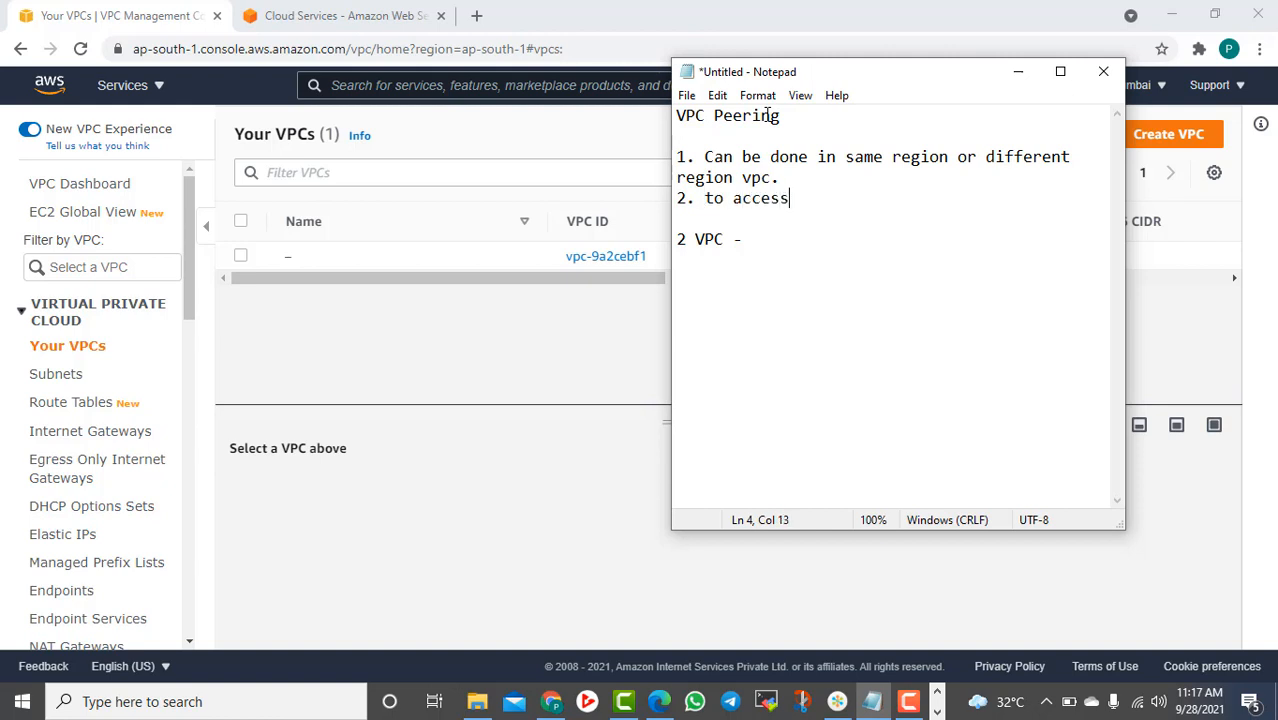
type(" resources of s")
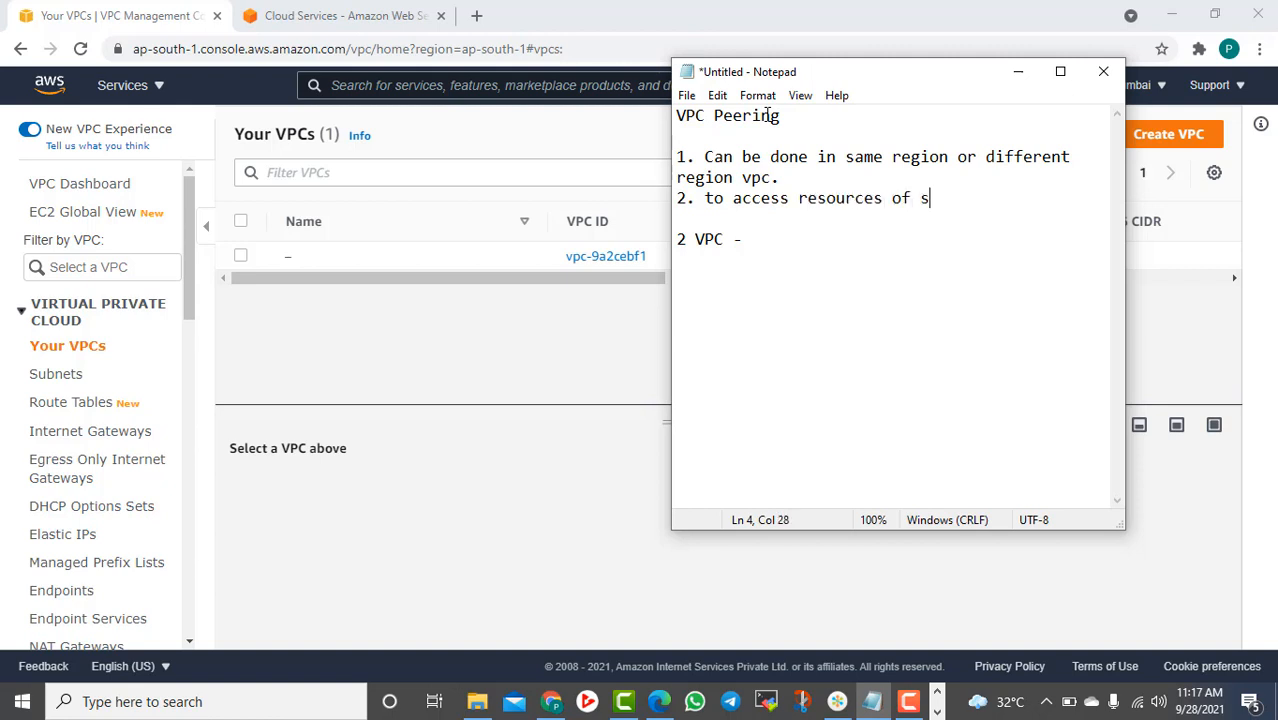
type("ther vpc")
left_click(529, 412)
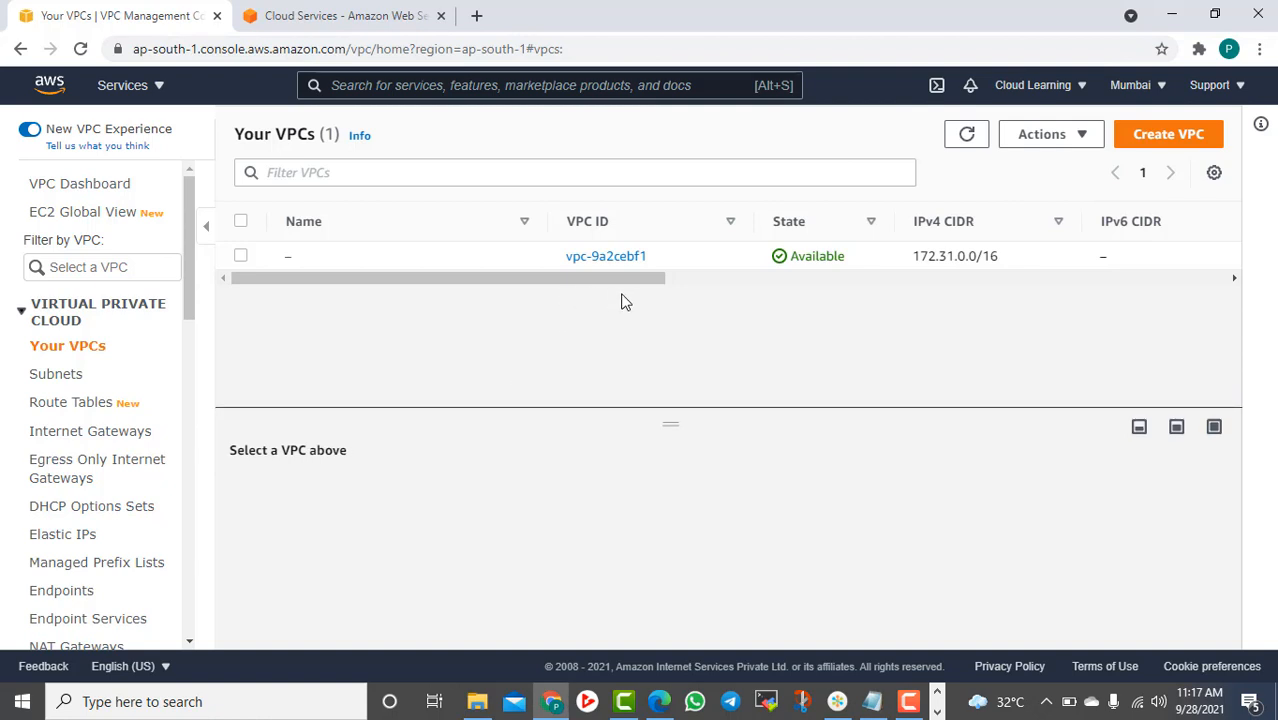
Start a new VPC and give it the name tag VPC1
left_click(1168, 134)
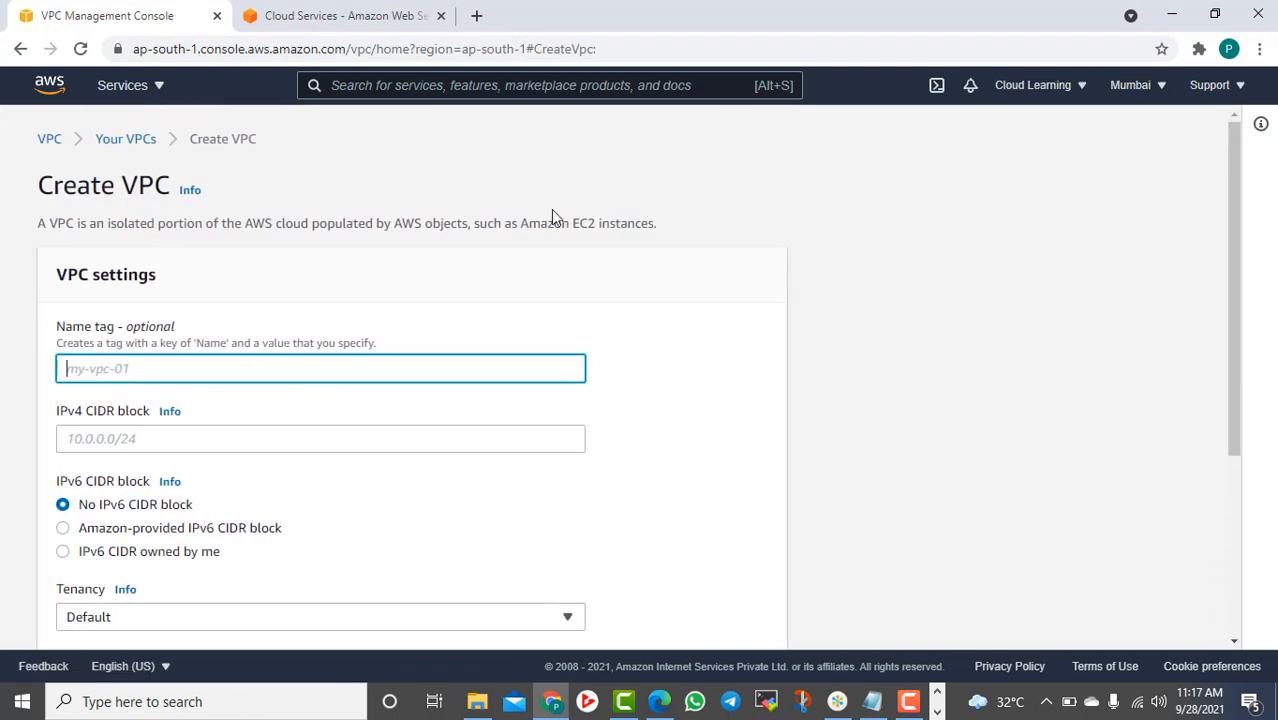
left_click(236, 369)
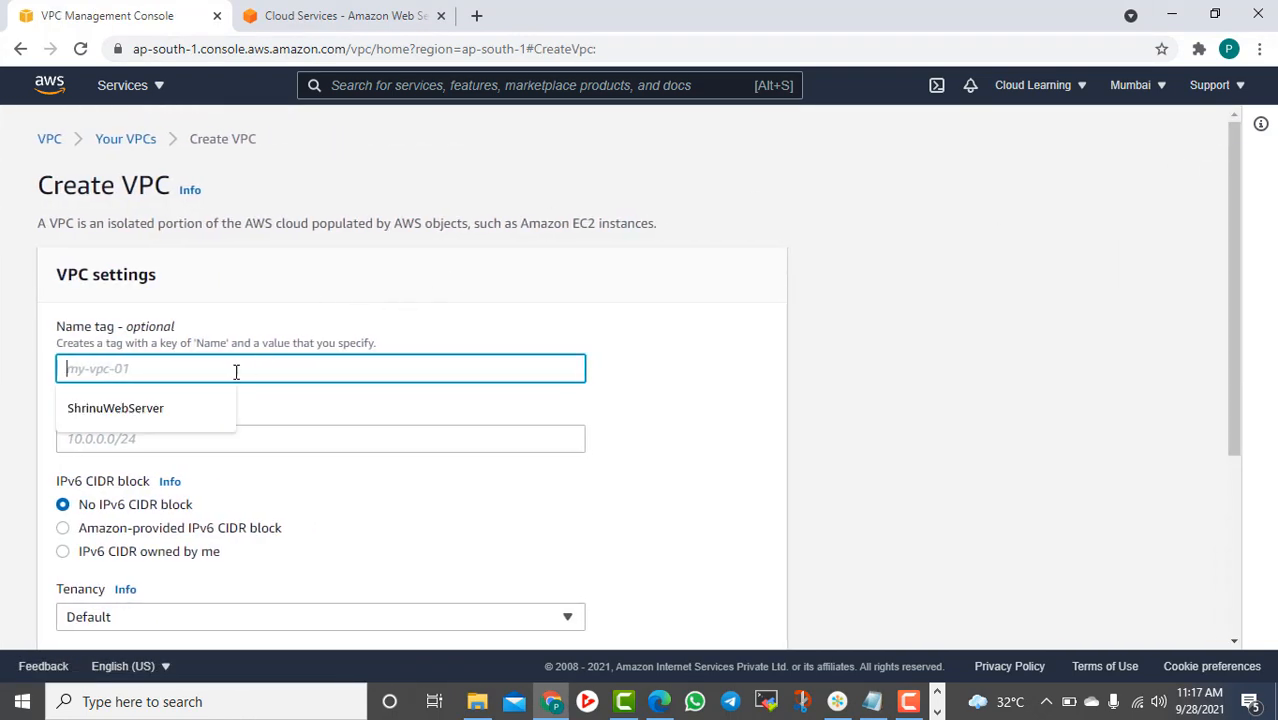
left_click(528, 294)
scroll(143, 171, "down", 3)
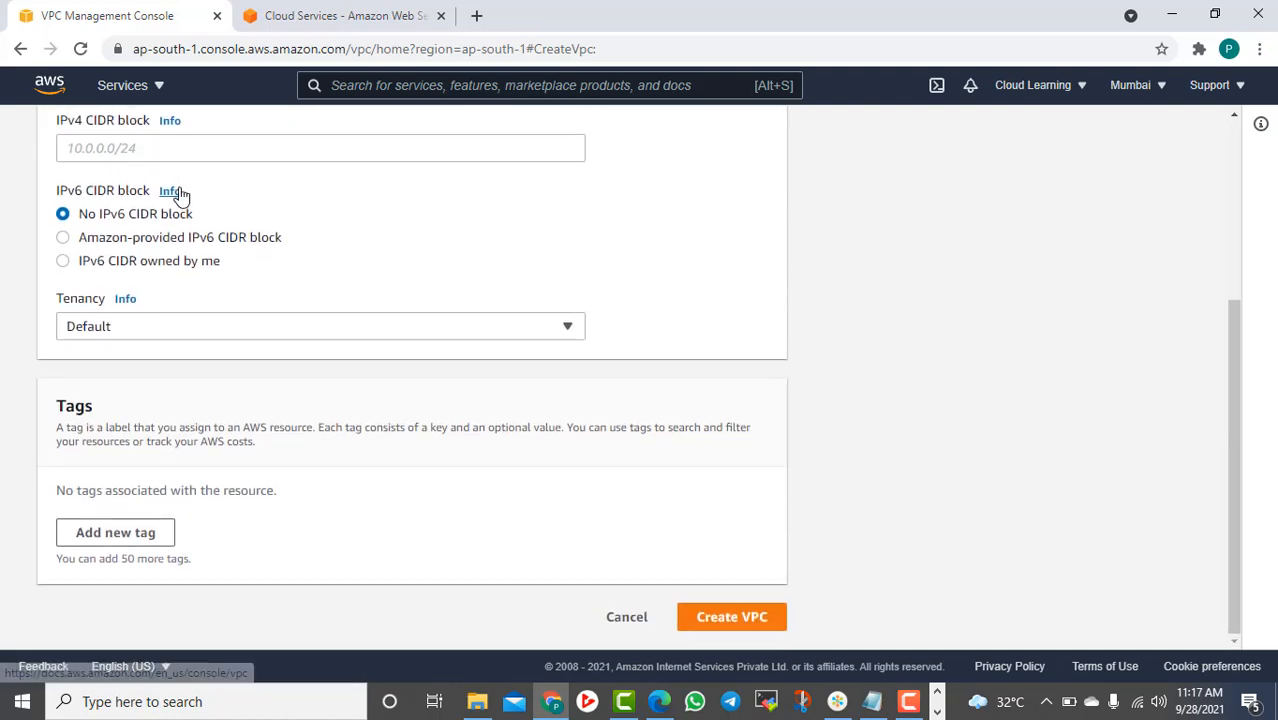
scroll(144, 288, "up", 3)
left_click(87, 366)
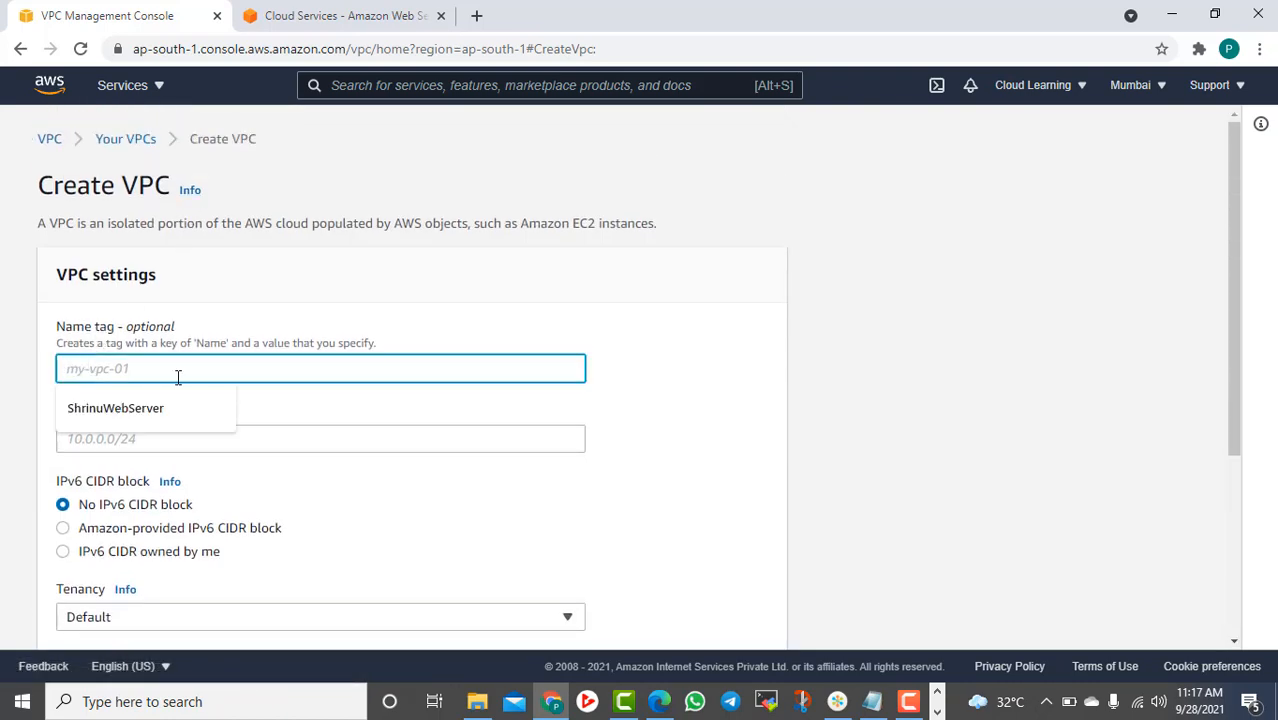
type("Te")
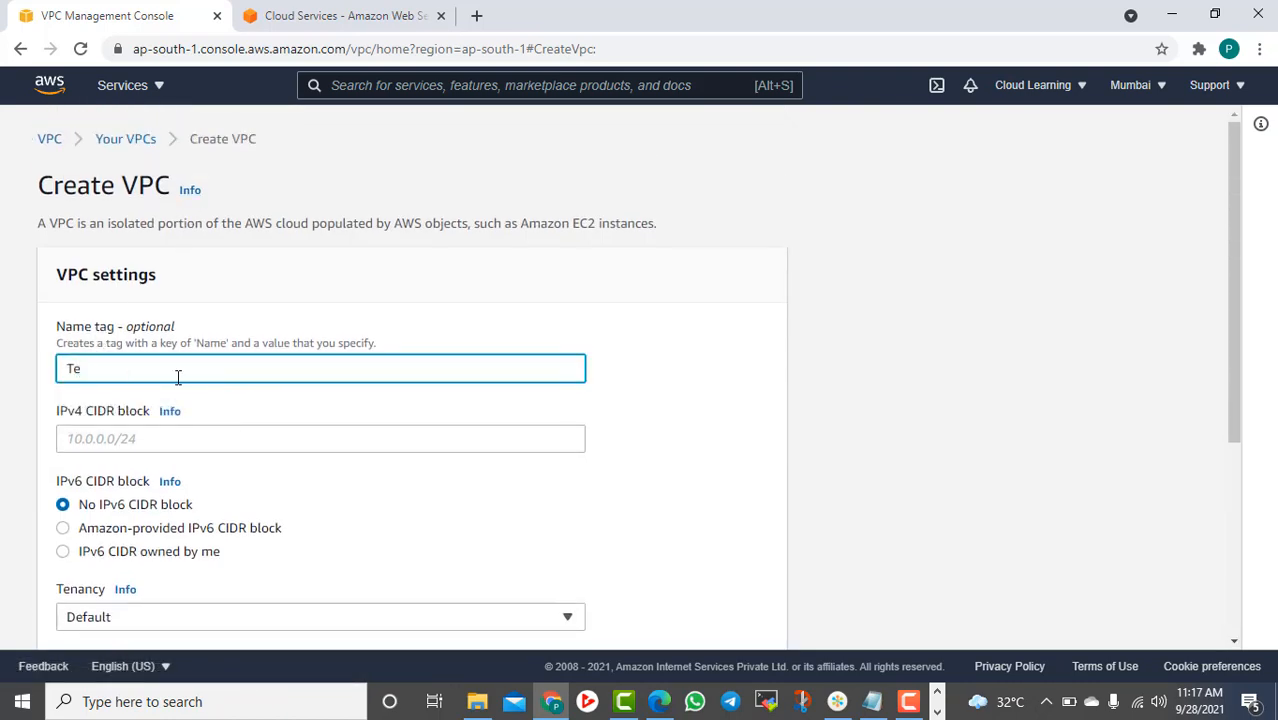
key("BackSpace")
key("BackSpace")
type("VP")
Set the IPv4 CIDR to 10.0.0.0/16 and create the VPC
scroll(124, 380, "down", 1)
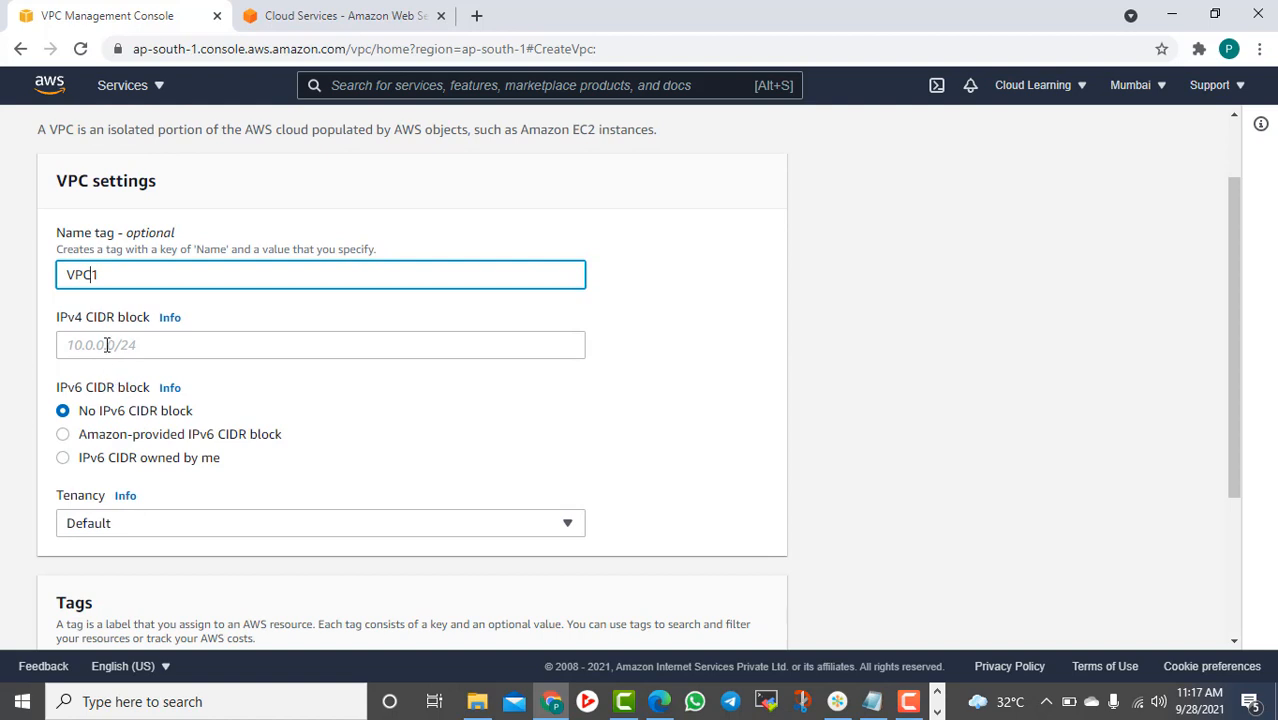
left_click(107, 345)
type("10.0.2.0/24")
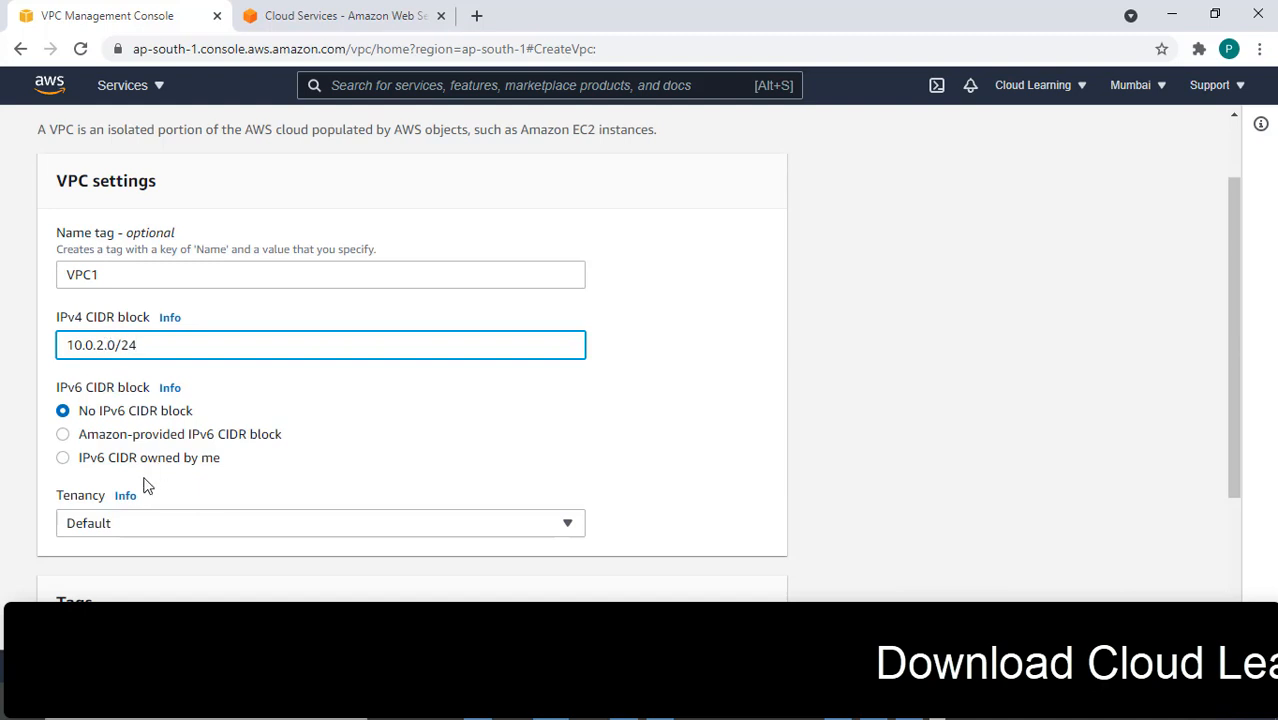
scroll(128, 416, "down", 1)
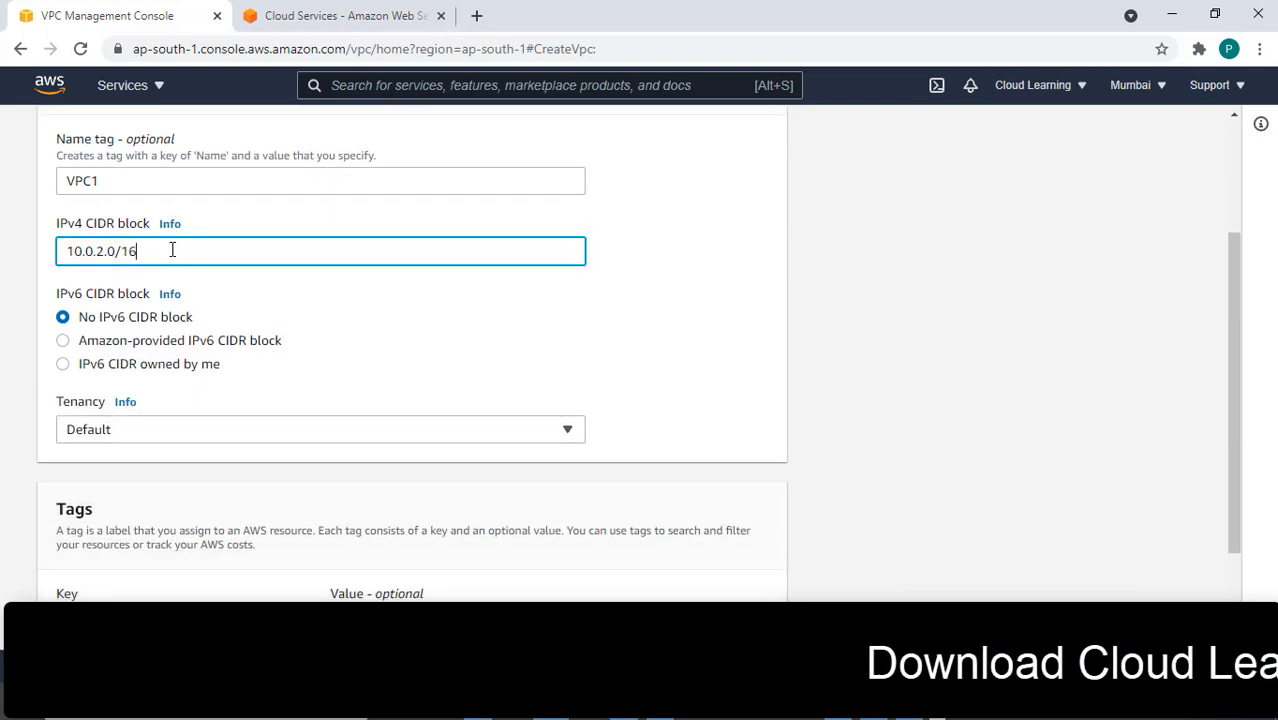
scroll(160, 400, "down", 2)
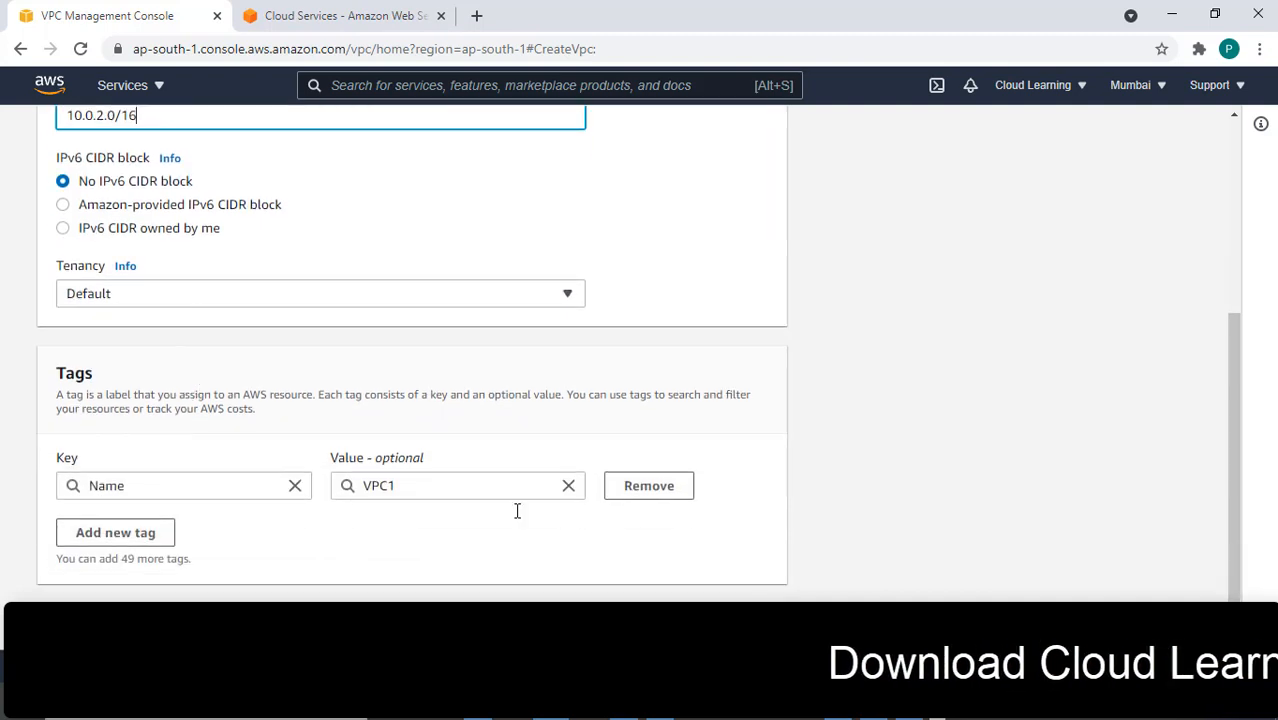
left_click(739, 618)
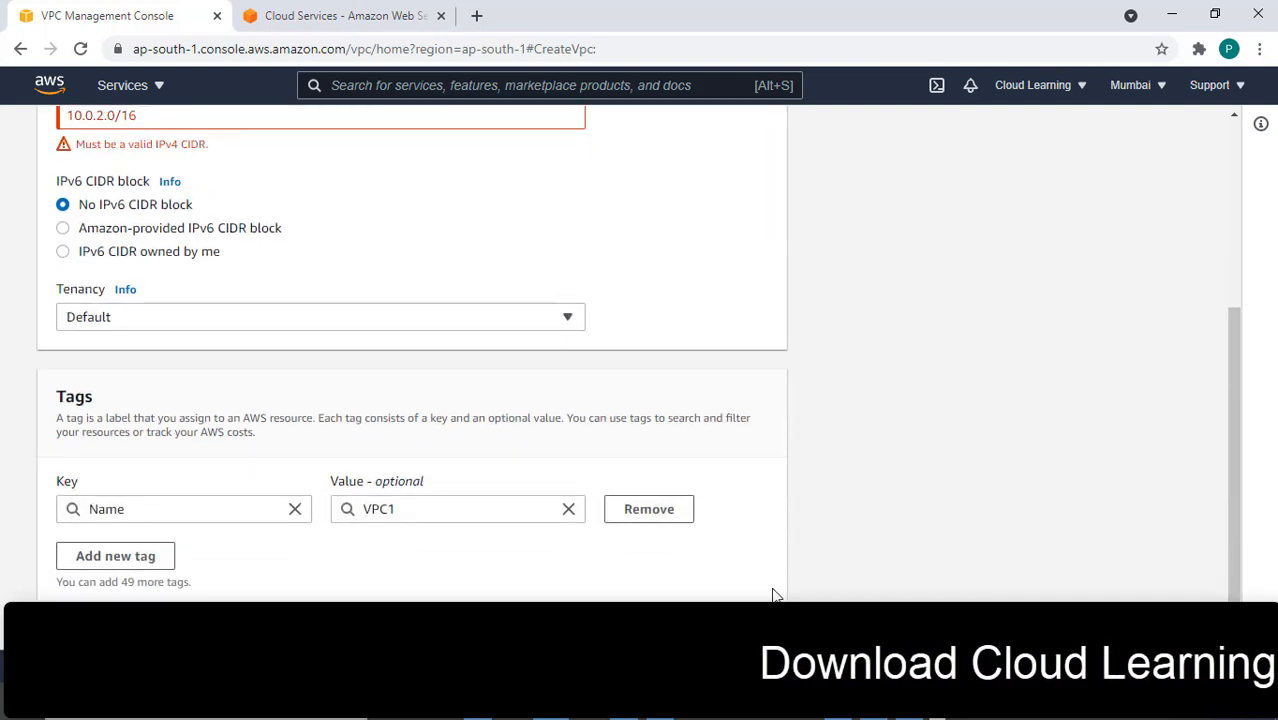
scroll(700, 512, "up", 1)
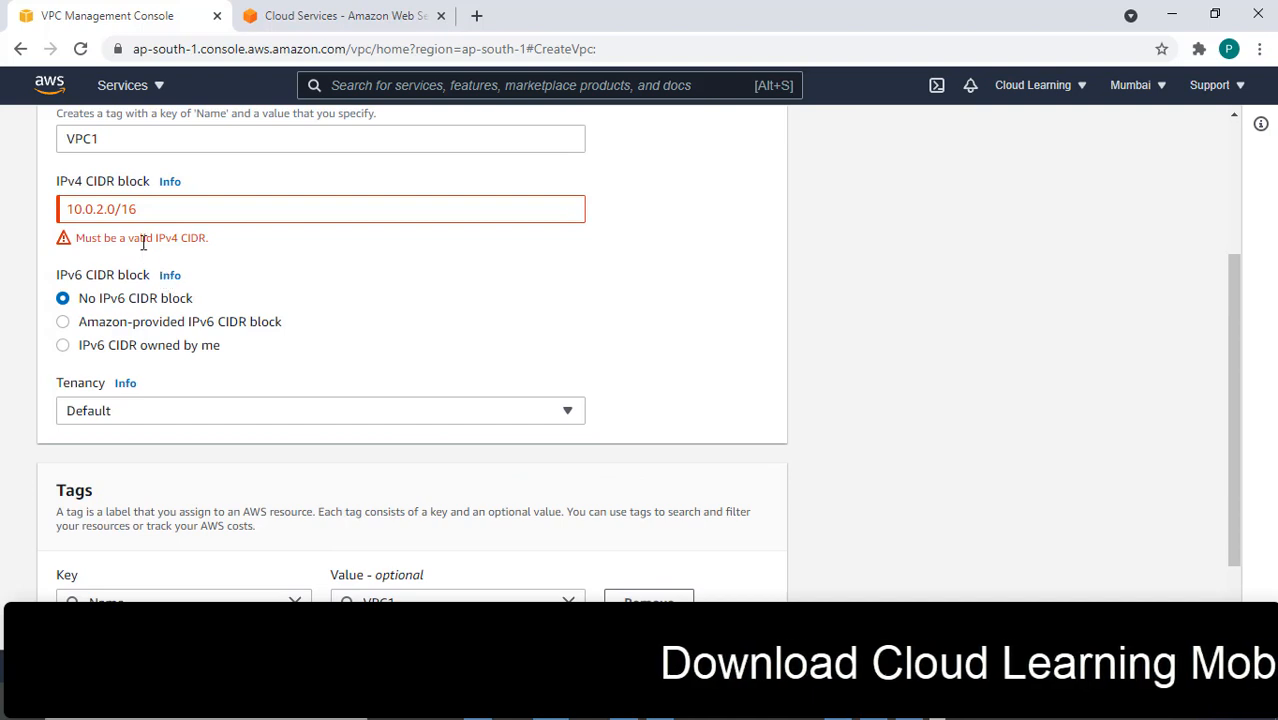
left_click(102, 207)
key("BackSpace")
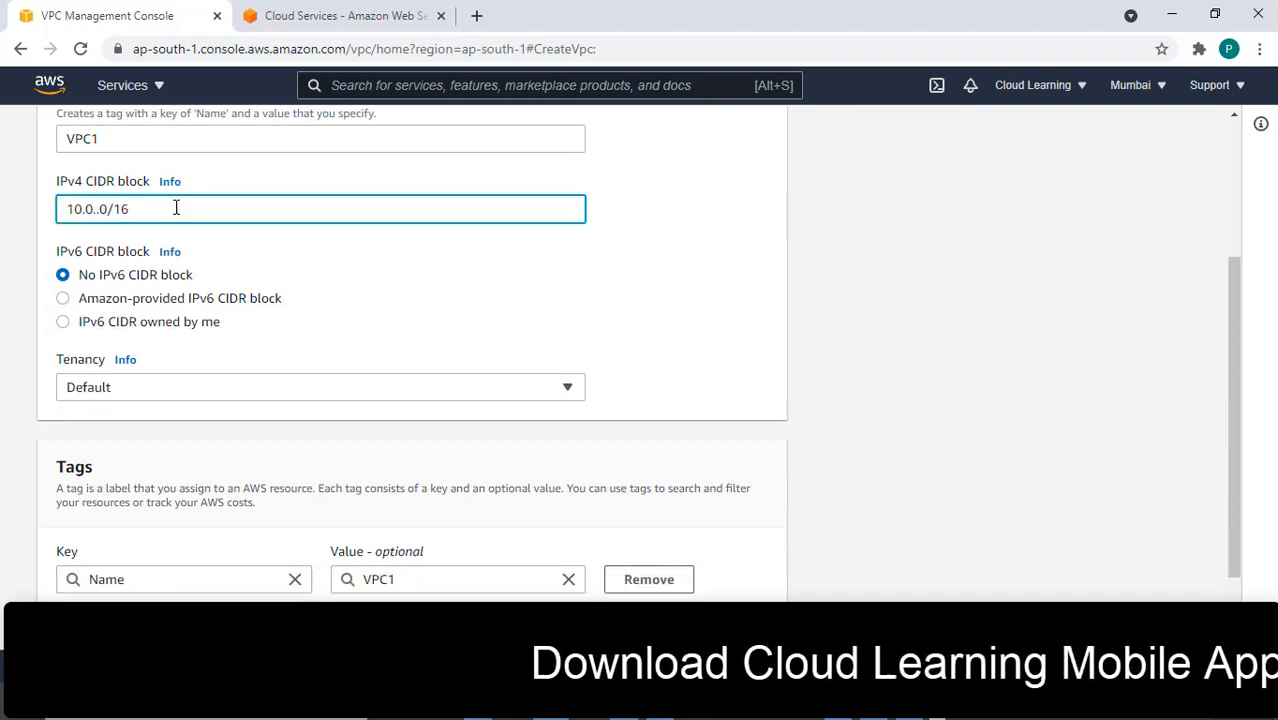
type("0.")
scroll(978, 486, "down", 1)
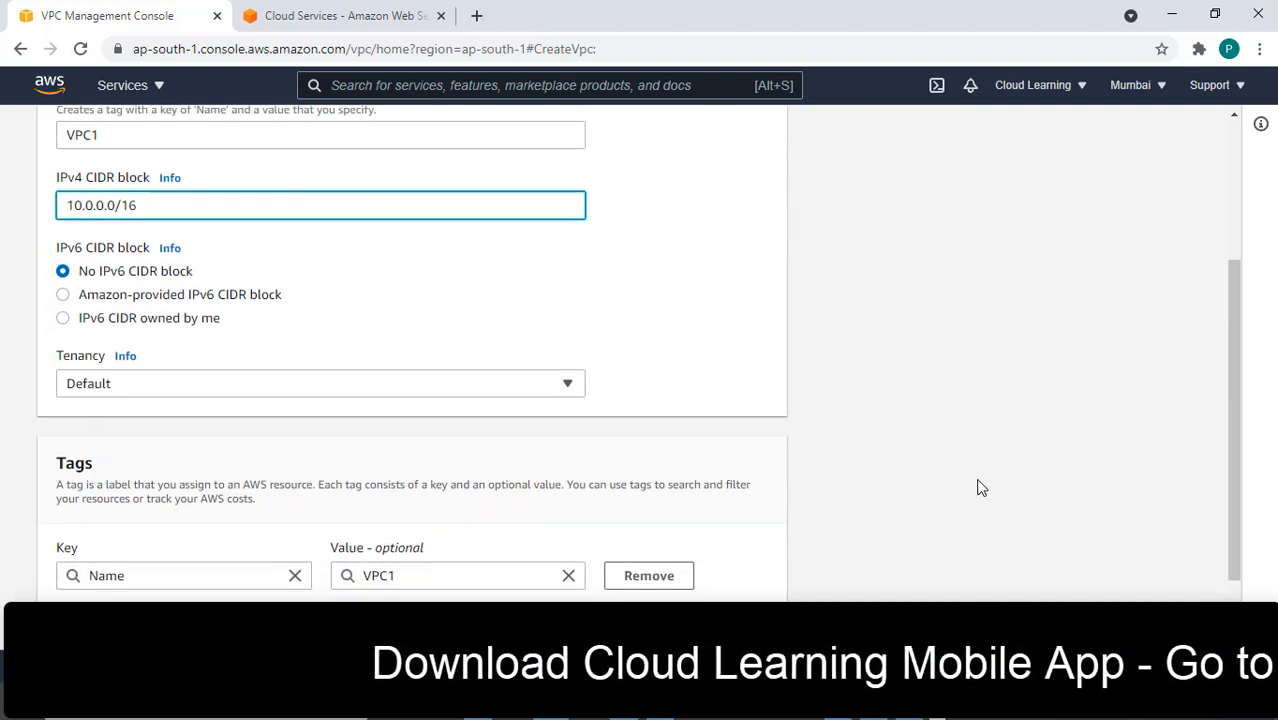
left_click(738, 619)
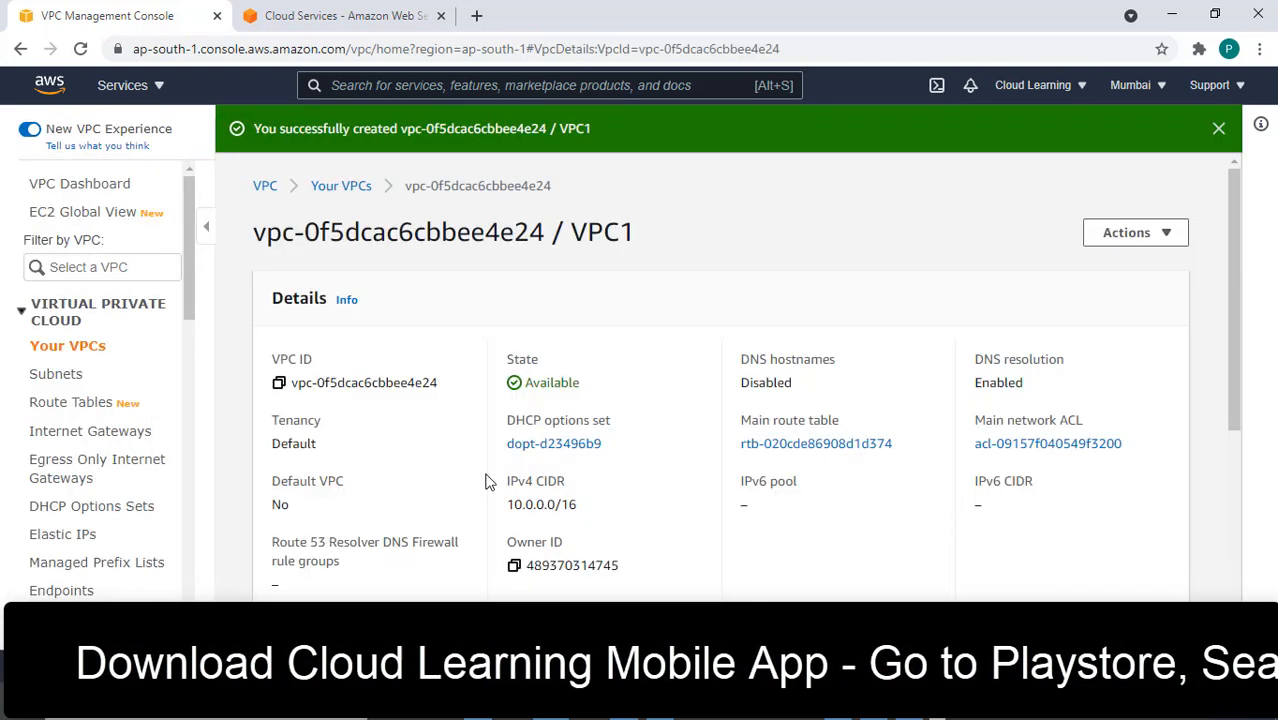
left_click(64, 377)
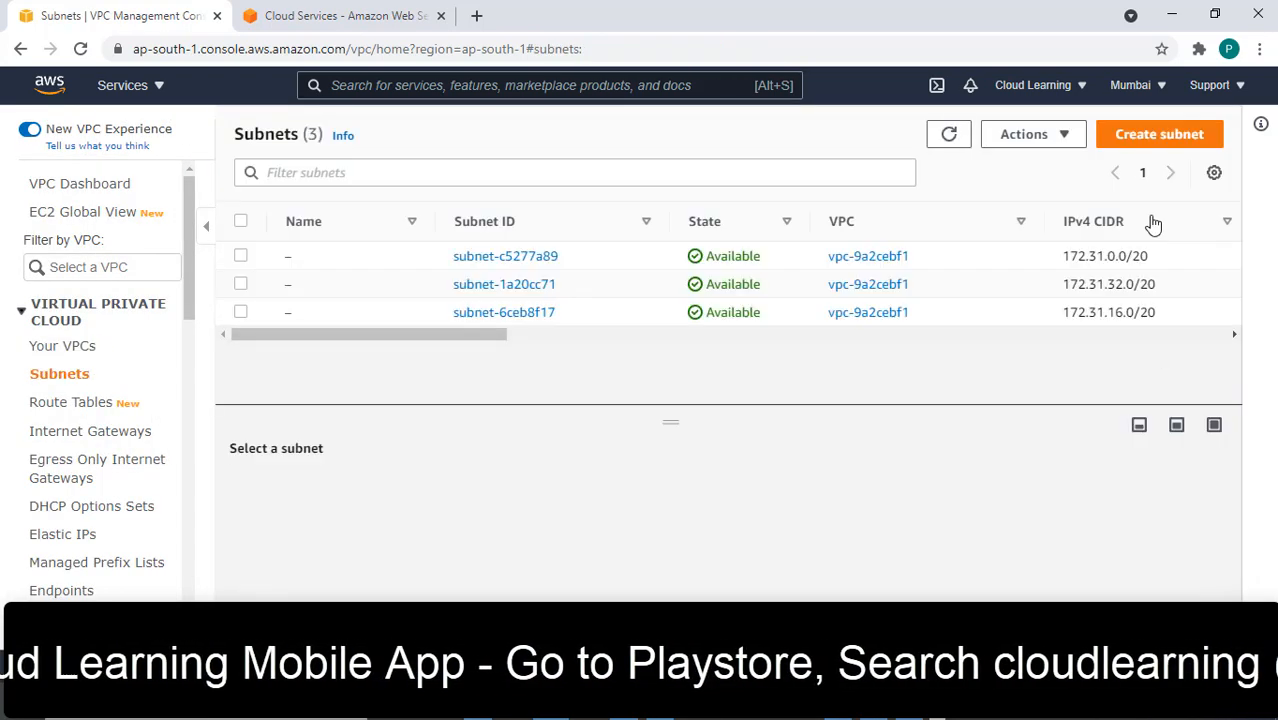
Start a new subnet in VPC1 named VPC1-Subnet1
left_click(1143, 148)
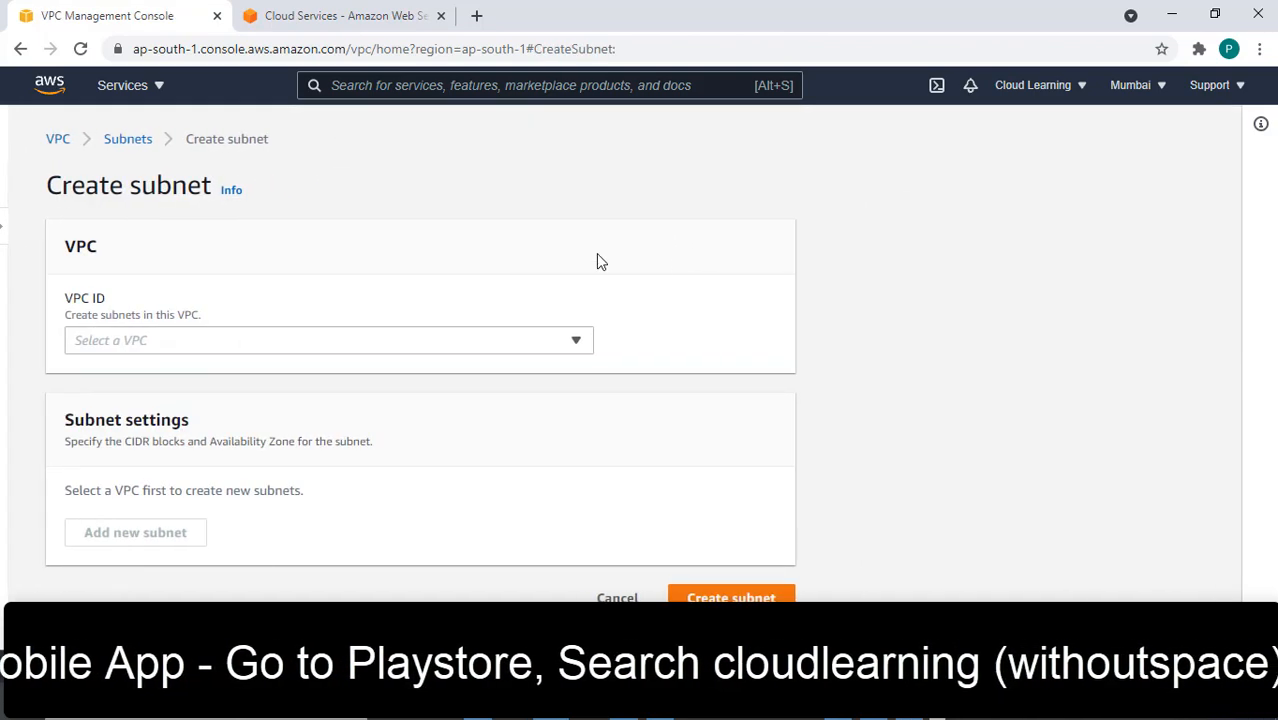
left_click(185, 343)
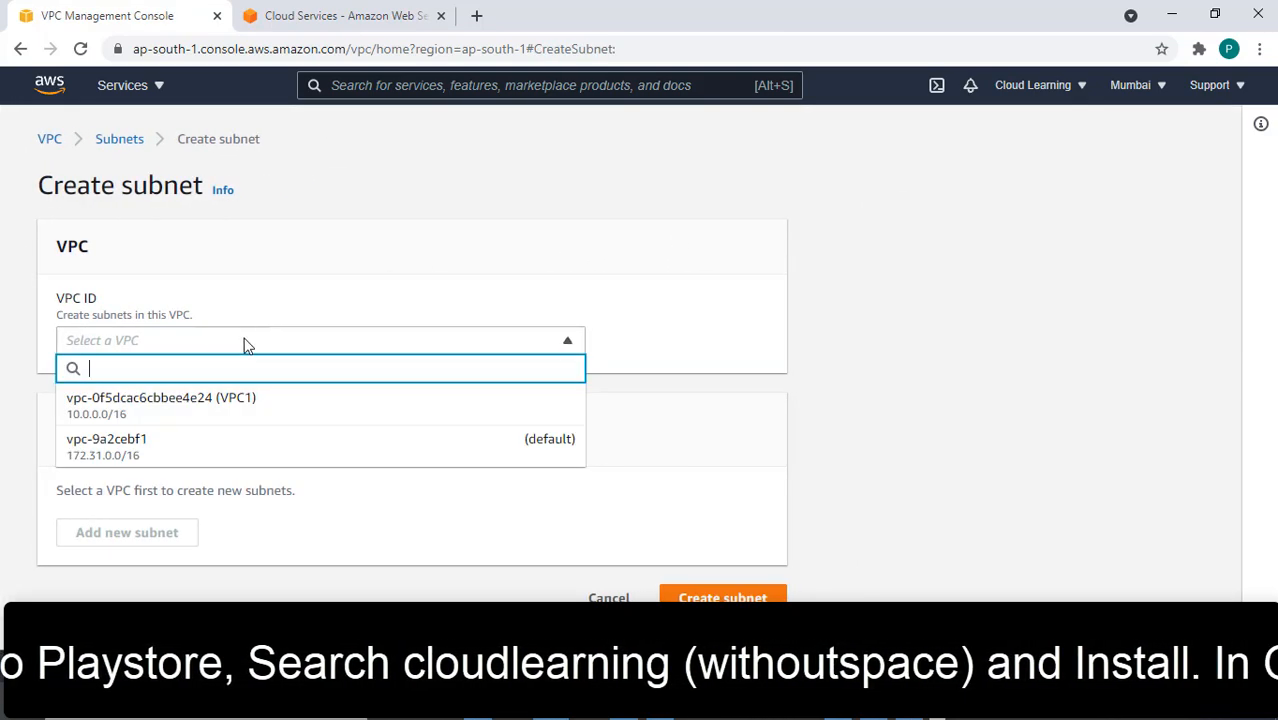
left_click(137, 408)
scroll(180, 492, "down", 3)
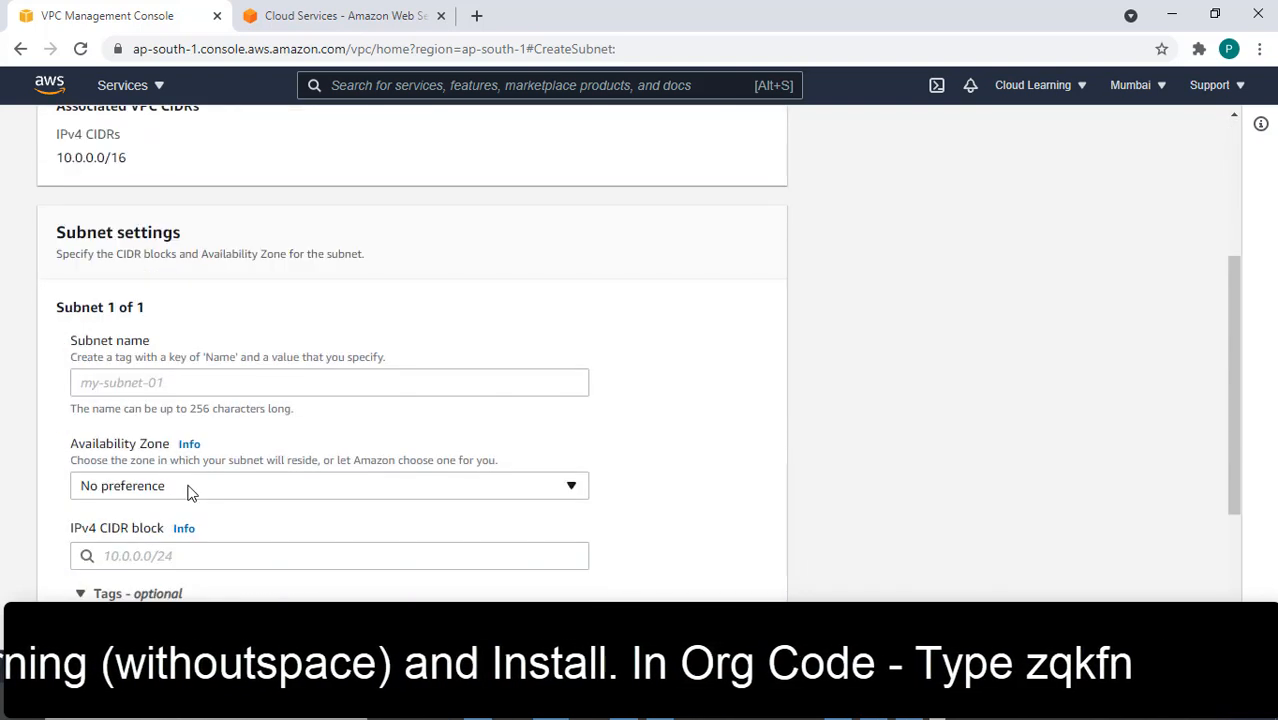
left_click(130, 385)
type("S")
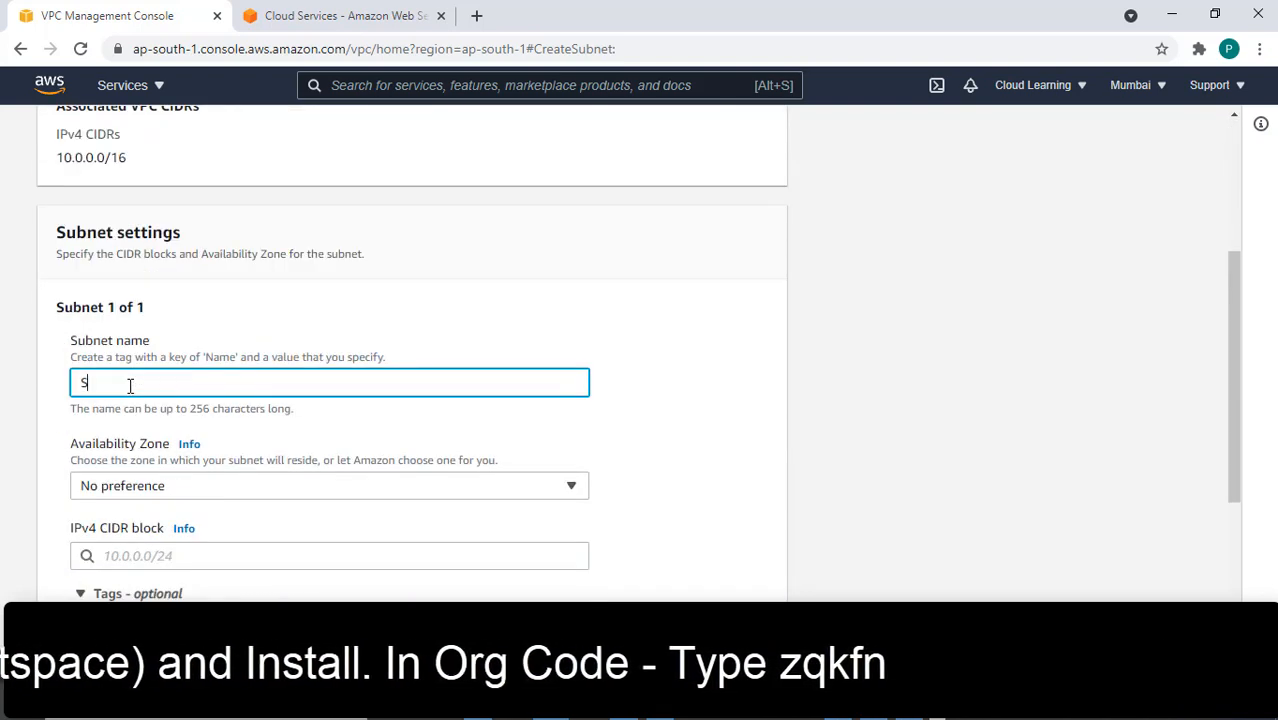
type("u")
key("BackSpace")
key("BackSpace")
type("VPC")
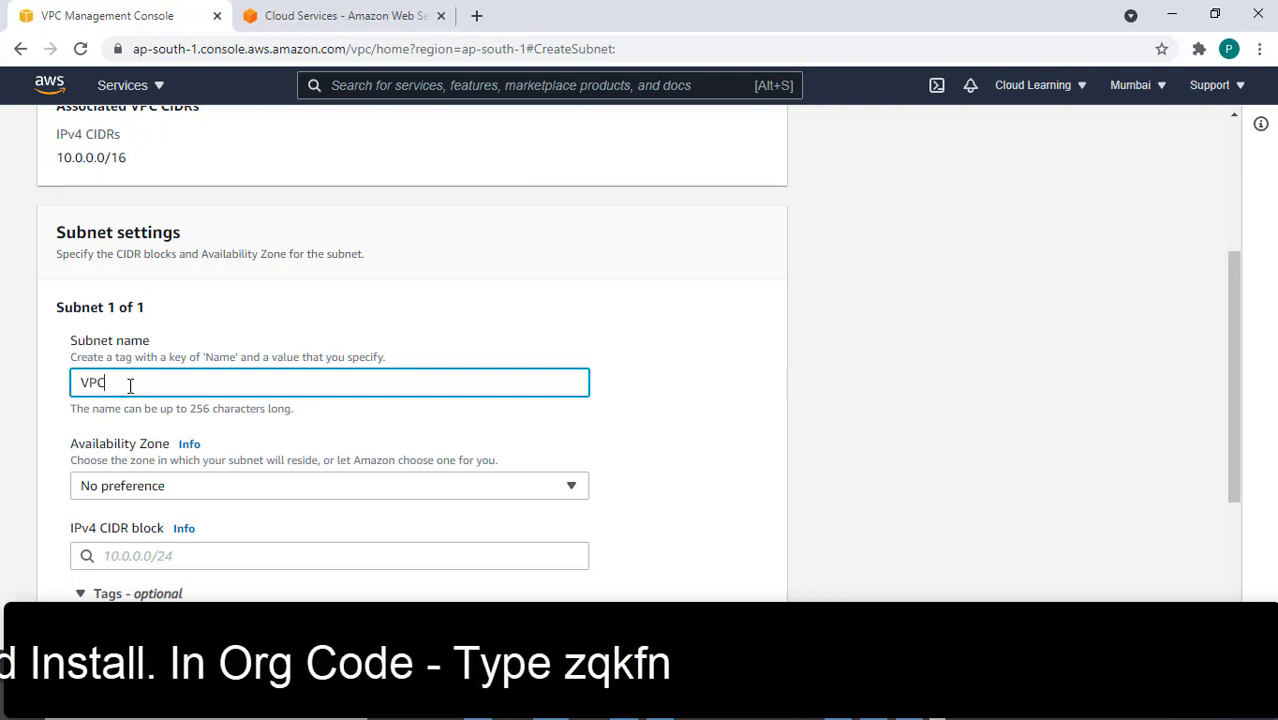
type("net1")
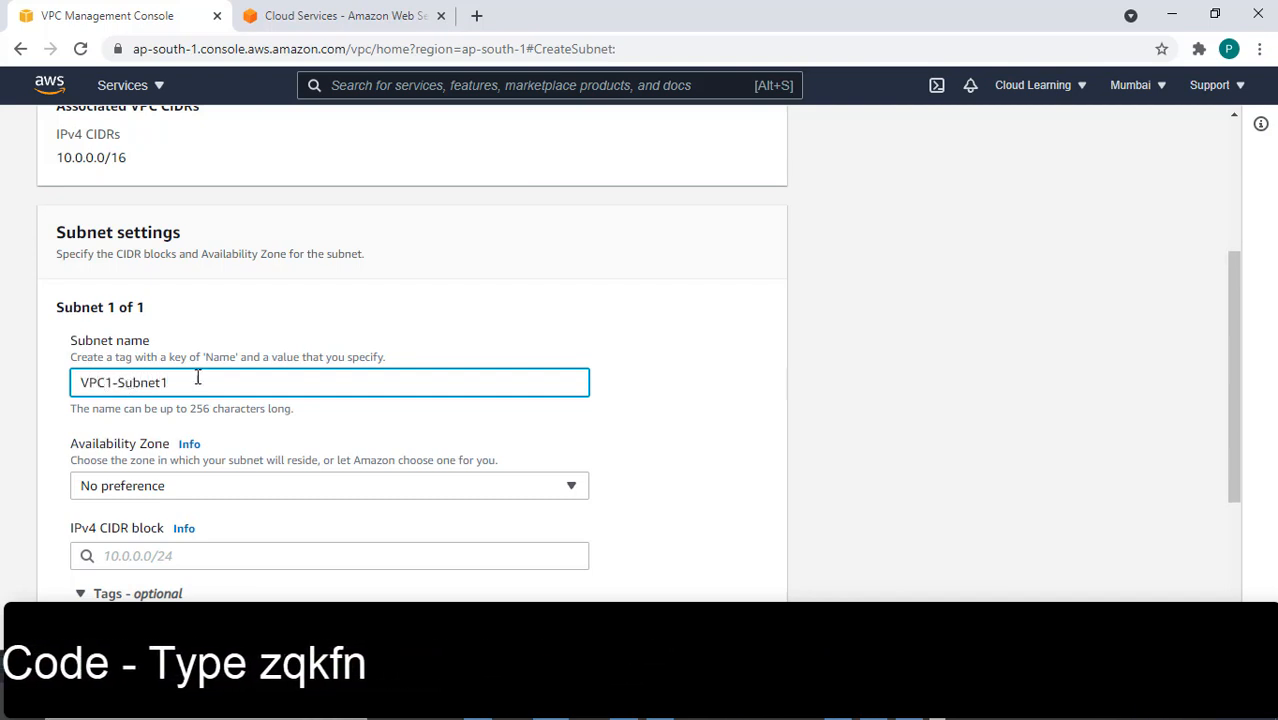
Place the subnet in ap-south-1a with CIDR 10.0.2.0/24 and create it
scroll(197, 377, "down", 3)
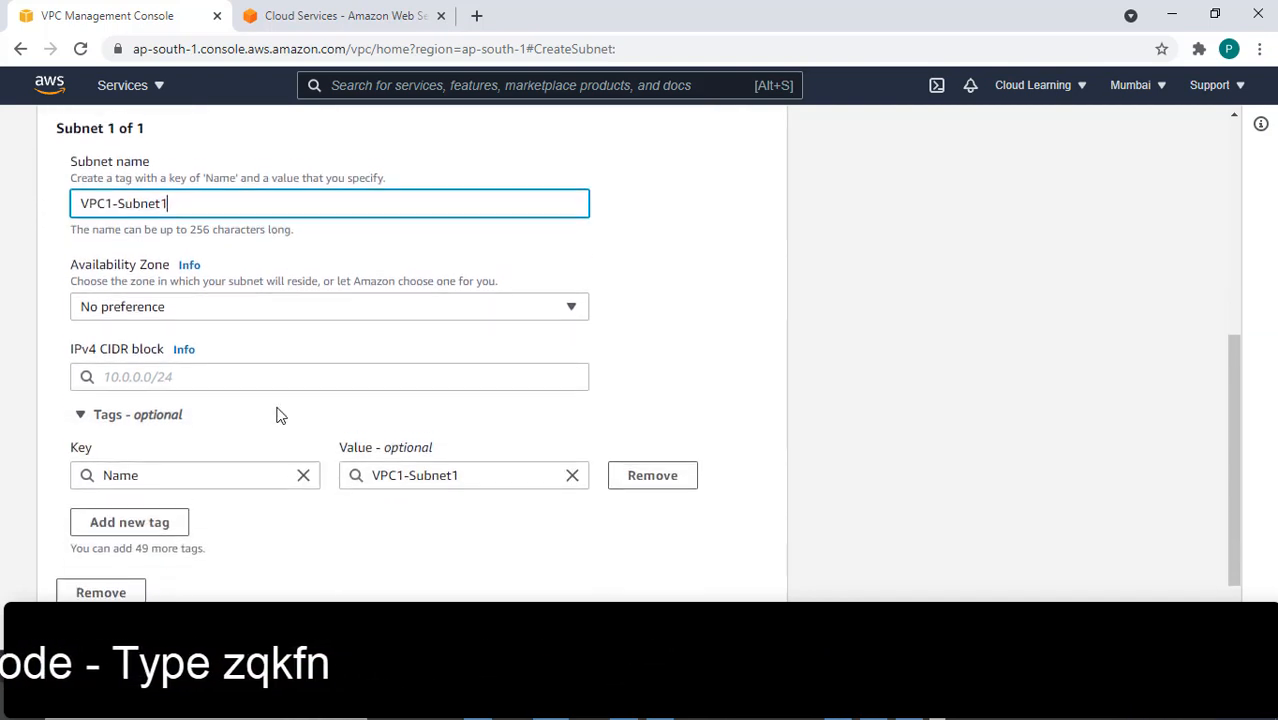
left_click(116, 297)
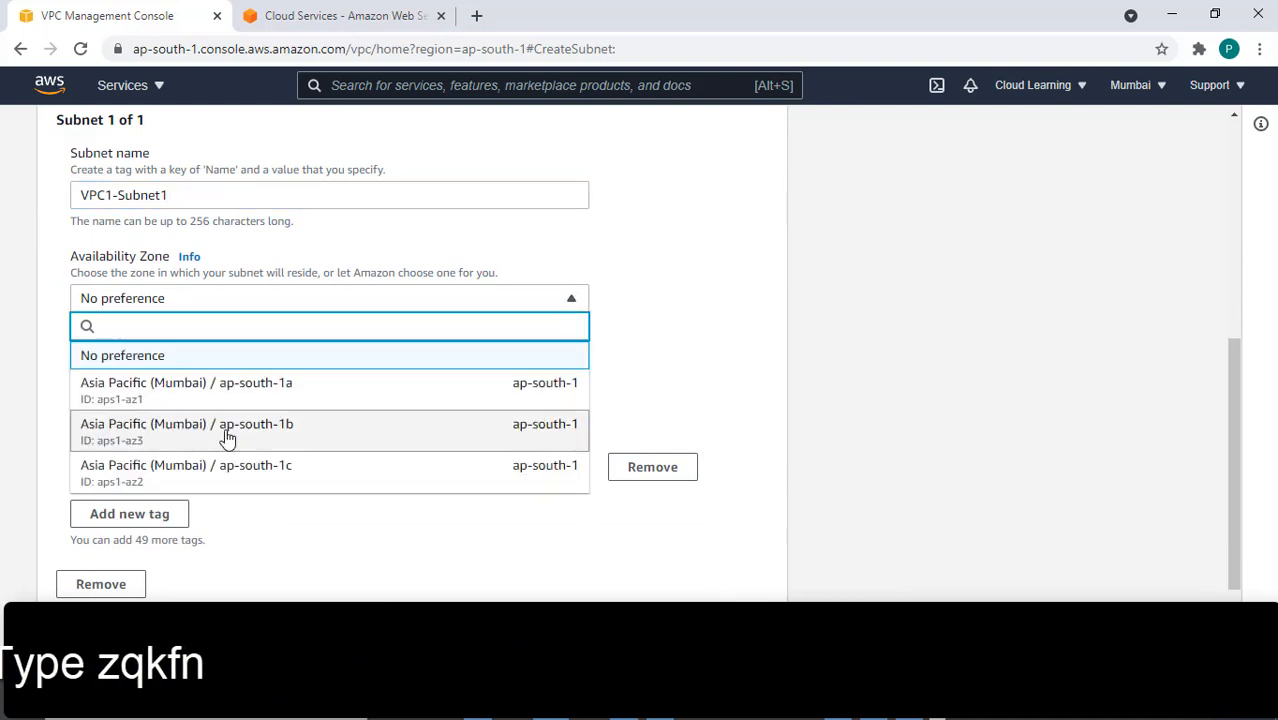
left_click(196, 383)
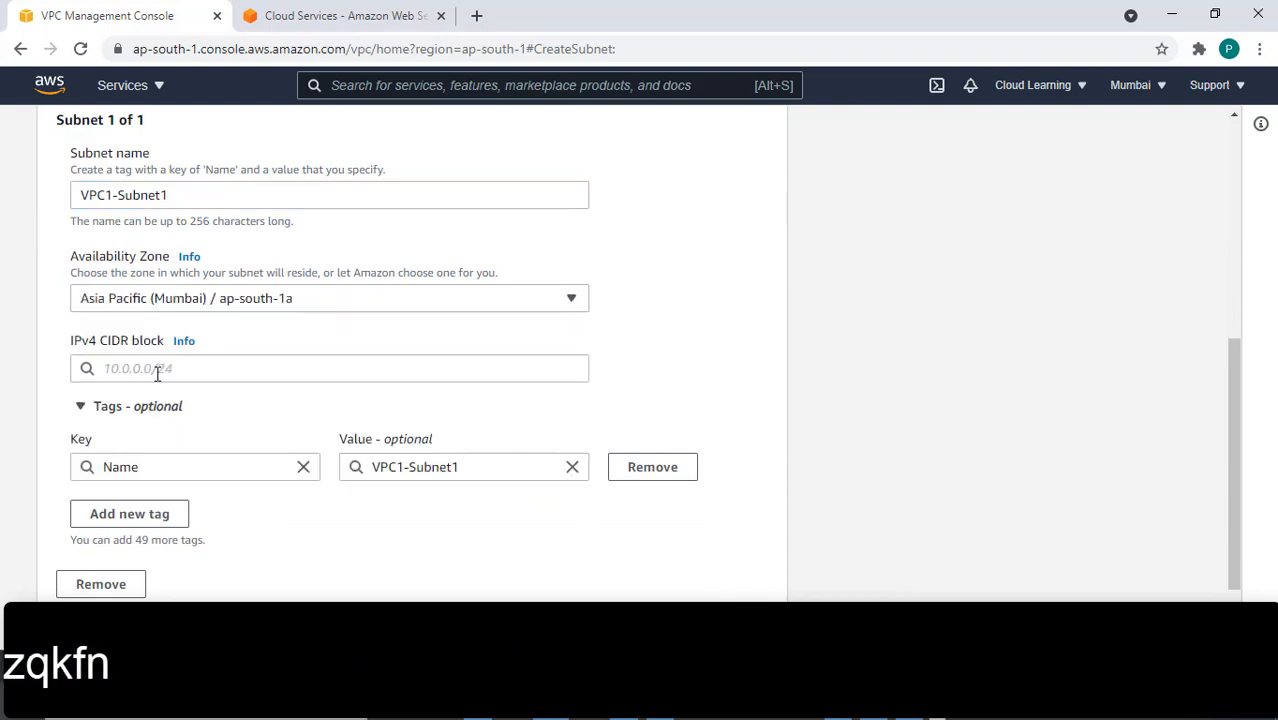
left_click(172, 370)
type("1")
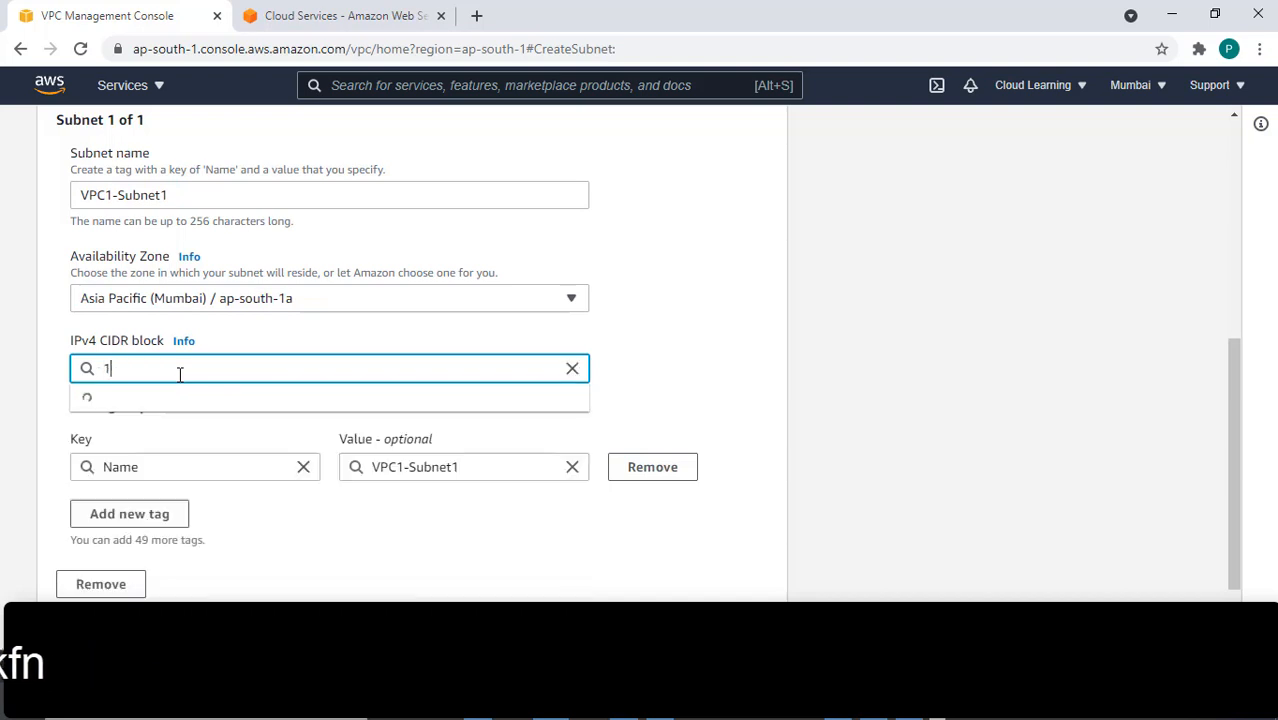
type("0.0.2")
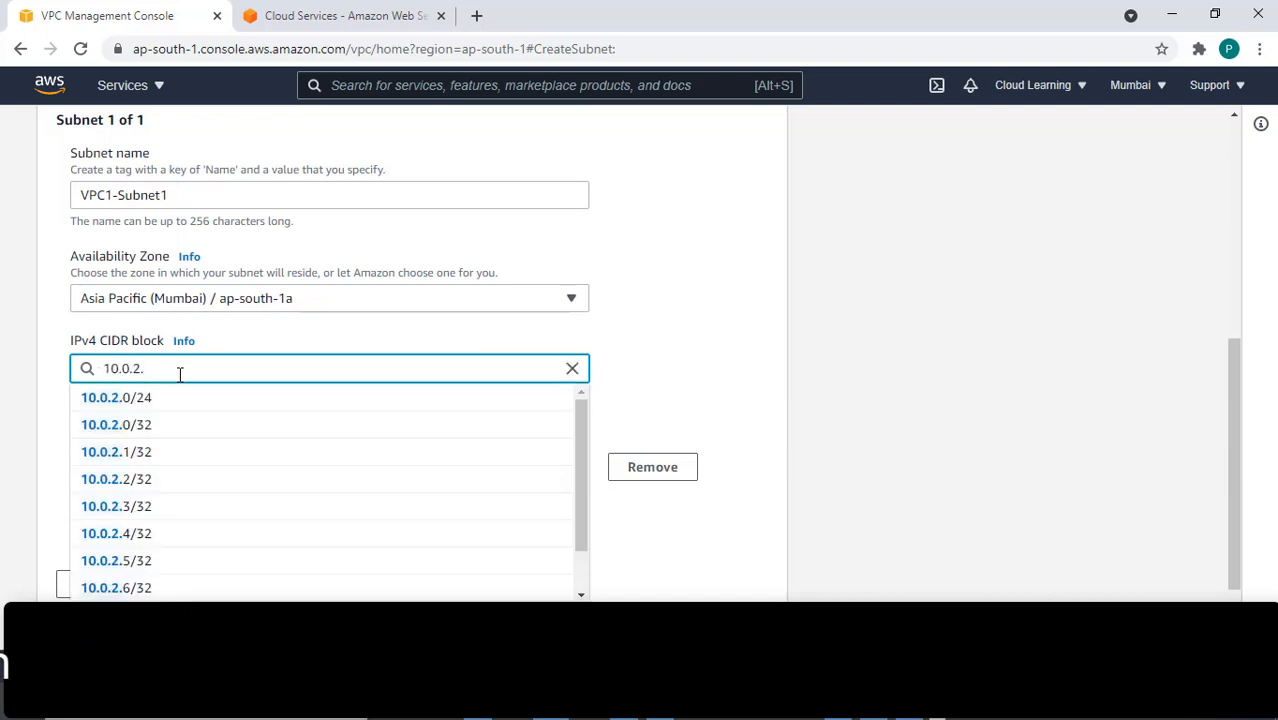
type(".0/24")
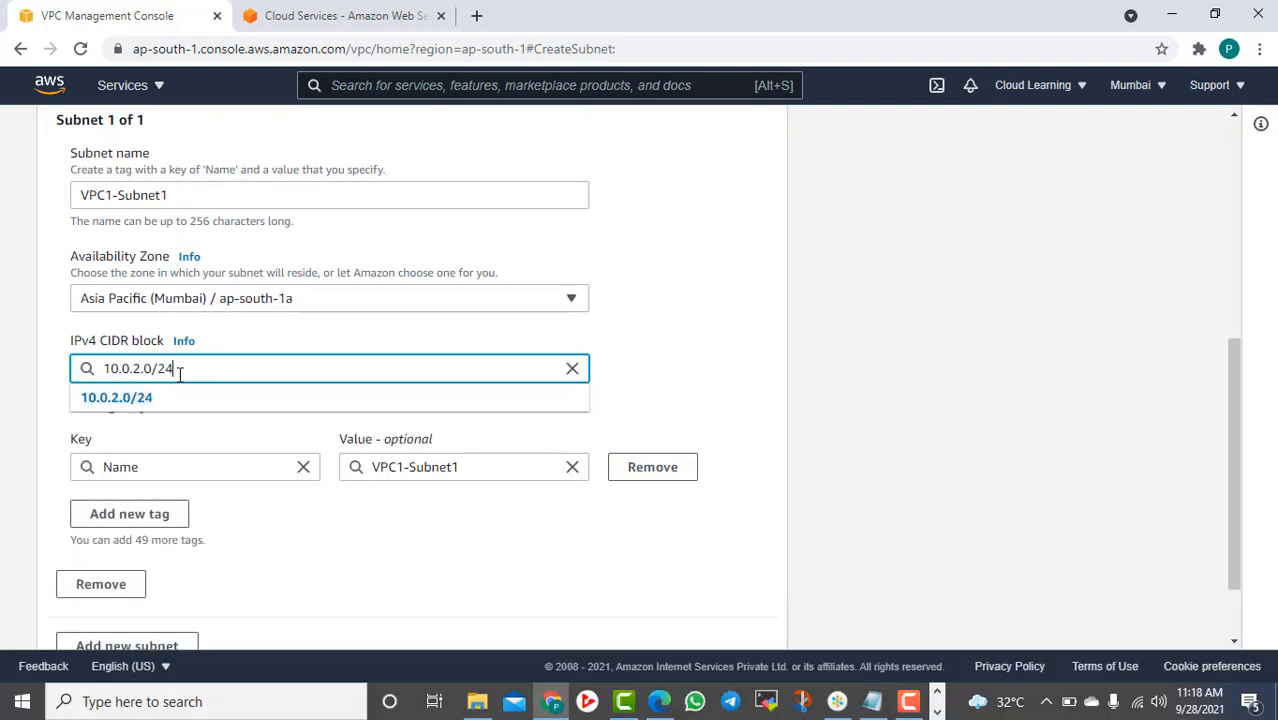
left_click(726, 378)
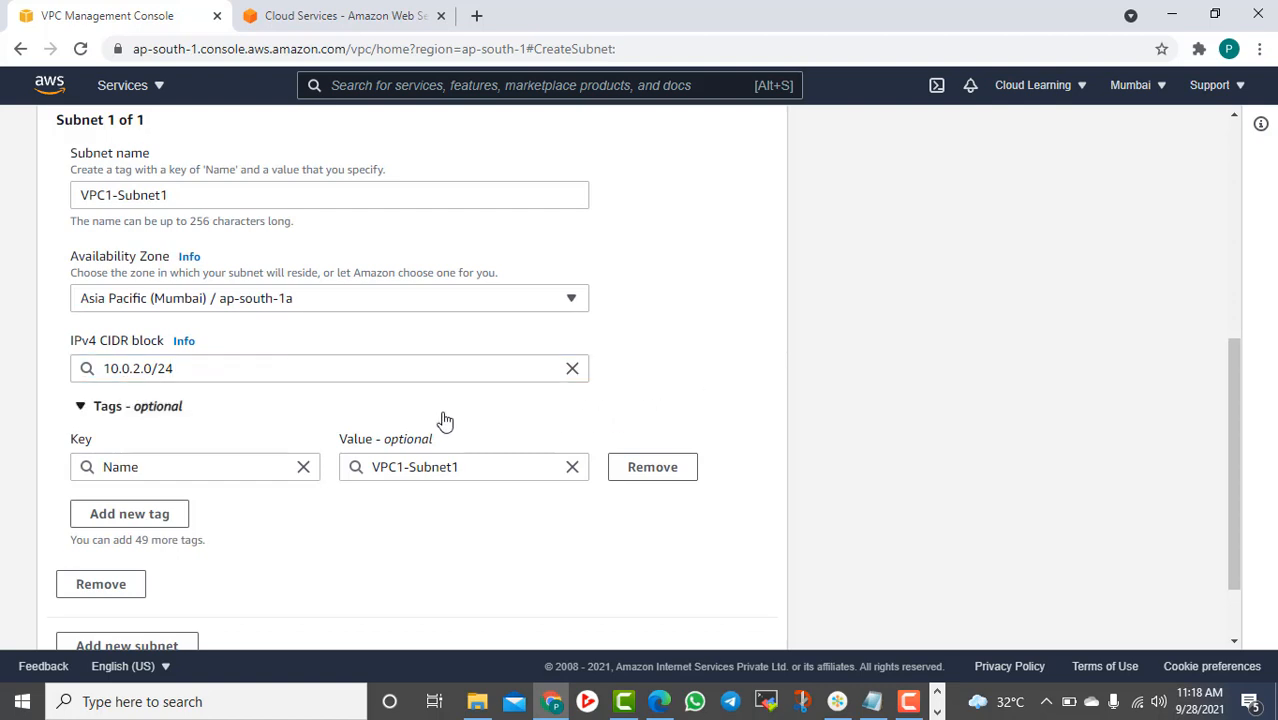
scroll(445, 425, "down", 2)
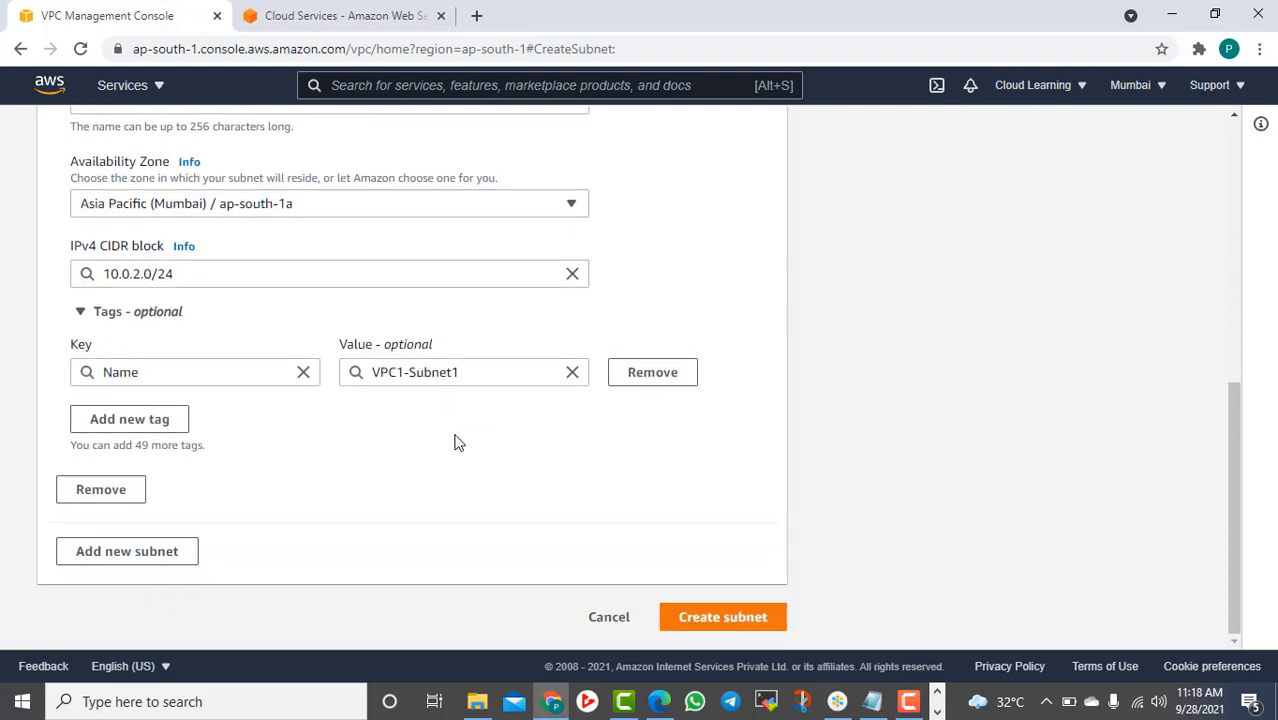
left_click(743, 622)
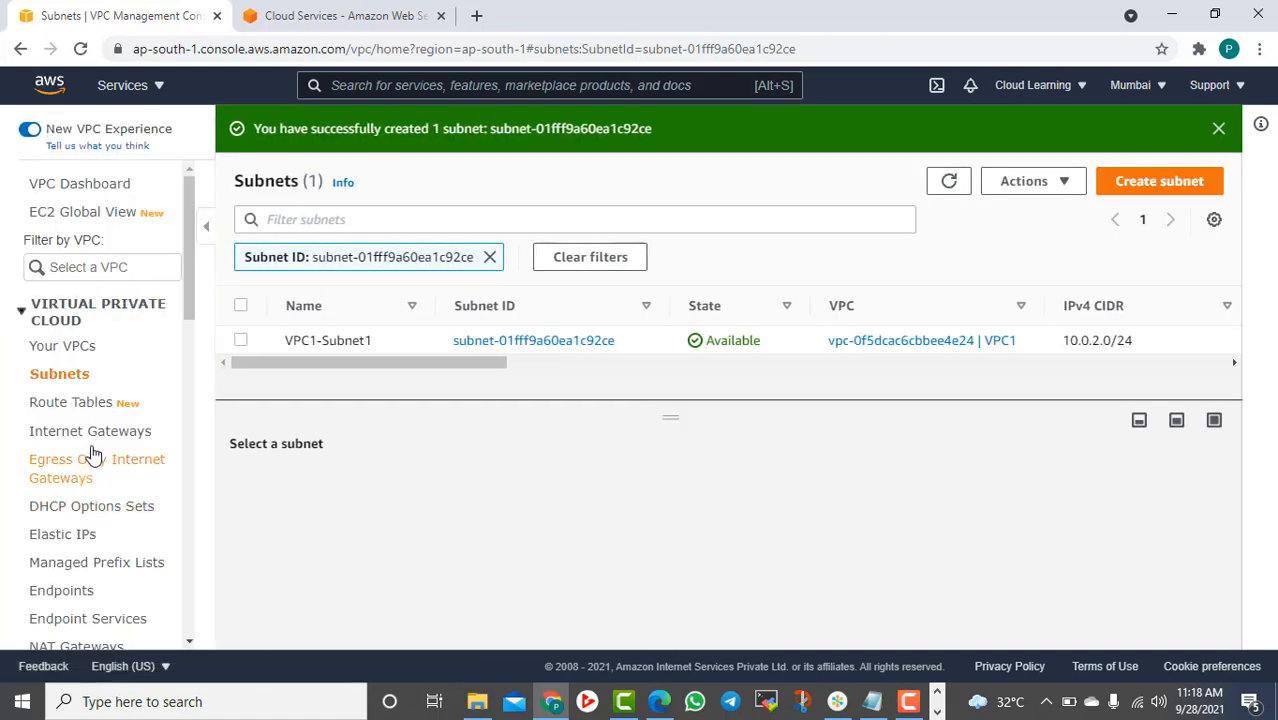
Create an internet gateway named Vpc1-IG
left_click(90, 433)
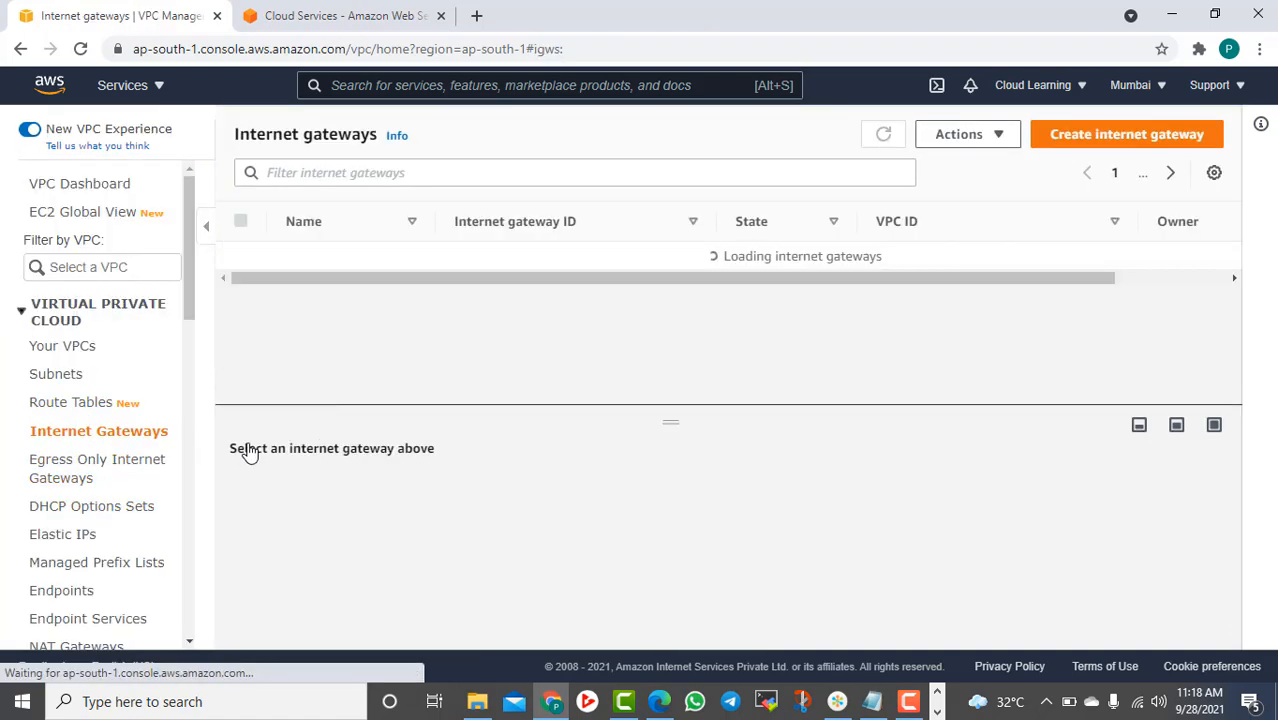
left_click(1098, 135)
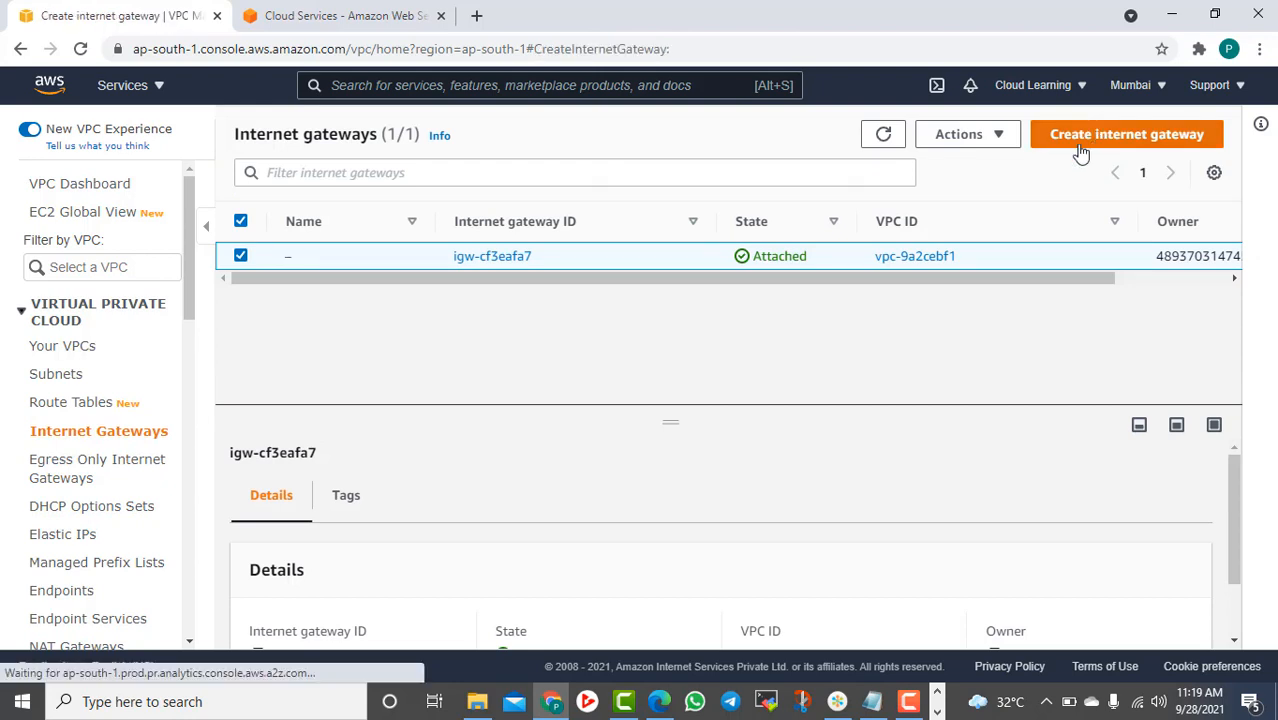
left_click(148, 386)
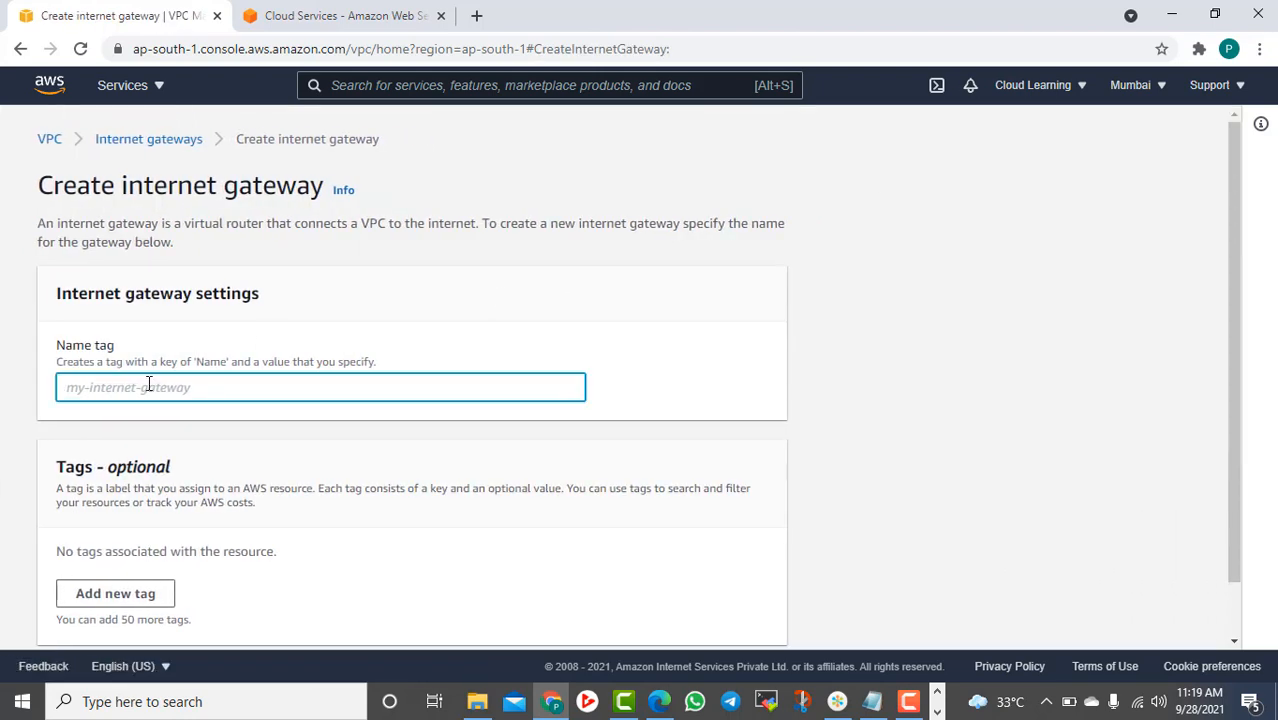
type("vpc1-I")
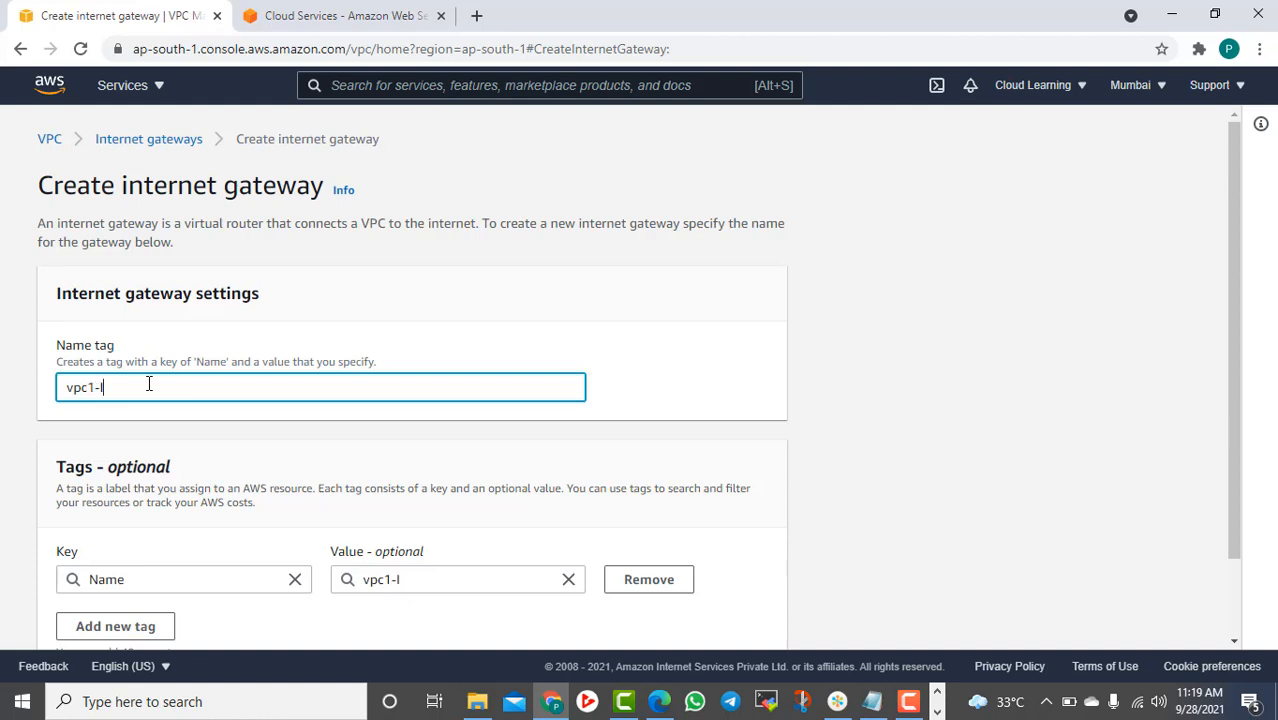
type("G")
key("Home")
key("Delete")
type("V")
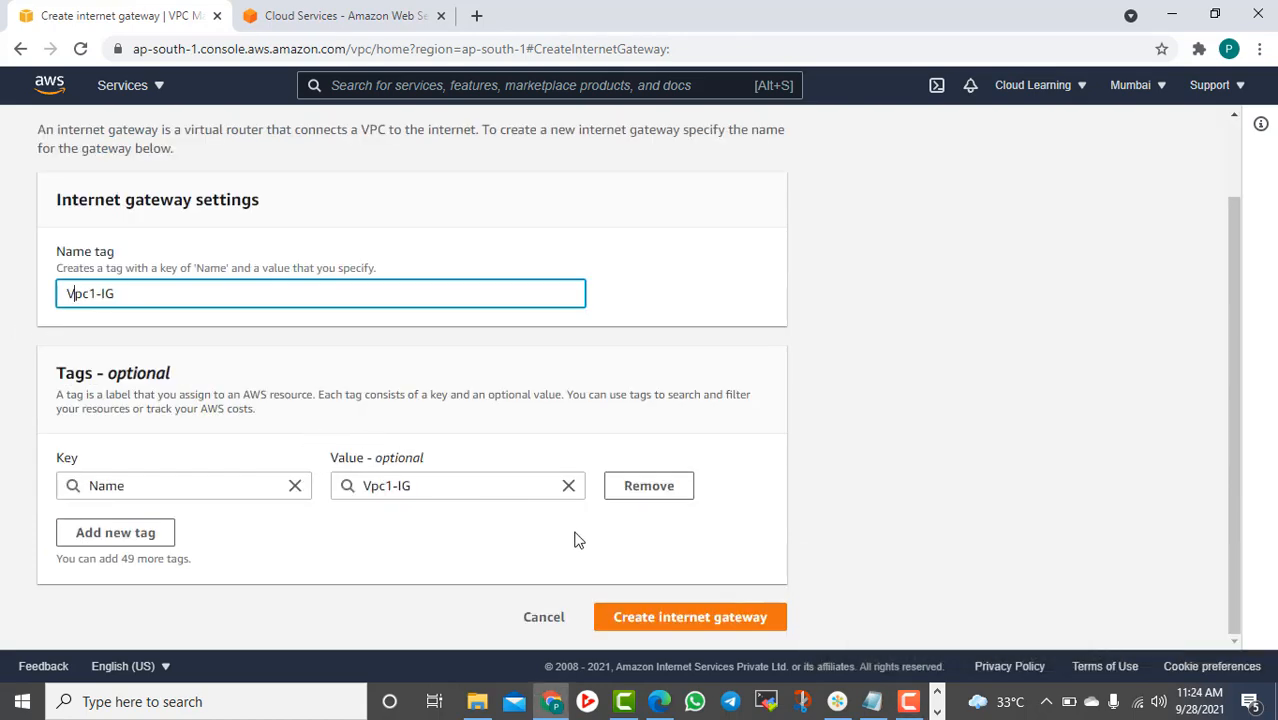
left_click(689, 619)
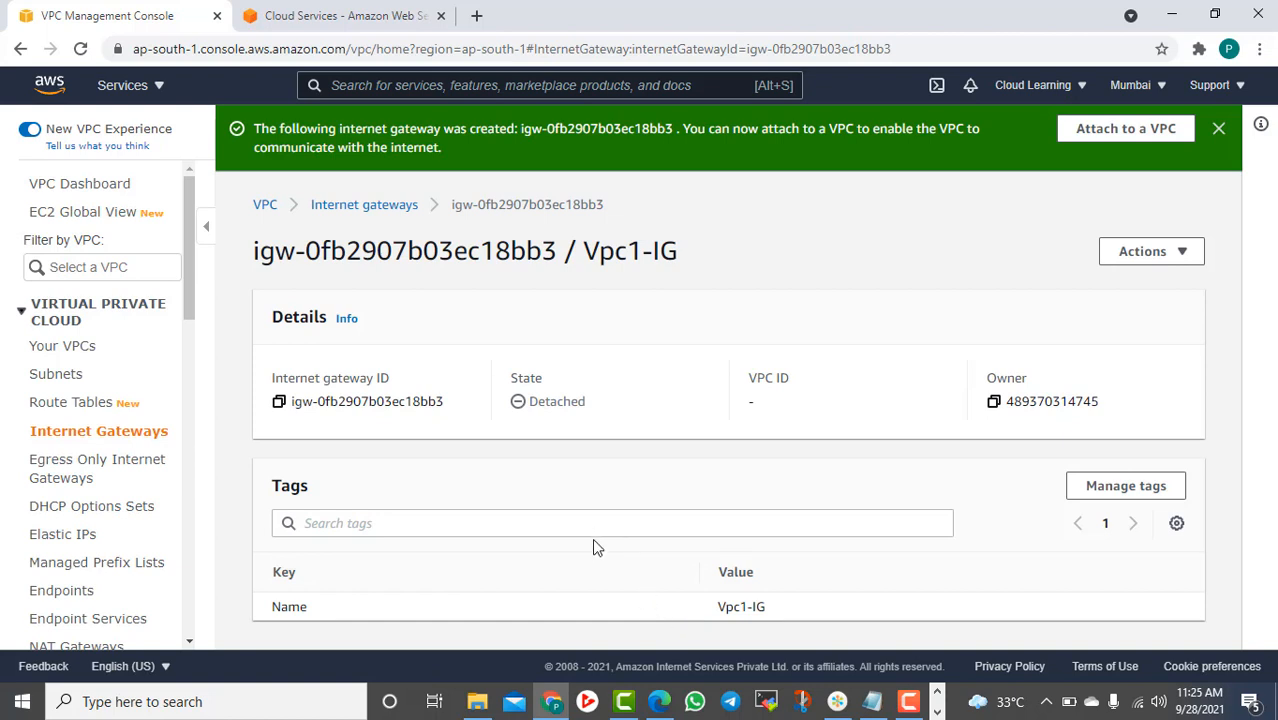
Attach the Vpc1-IG gateway to VPC1
left_click(1150, 255)
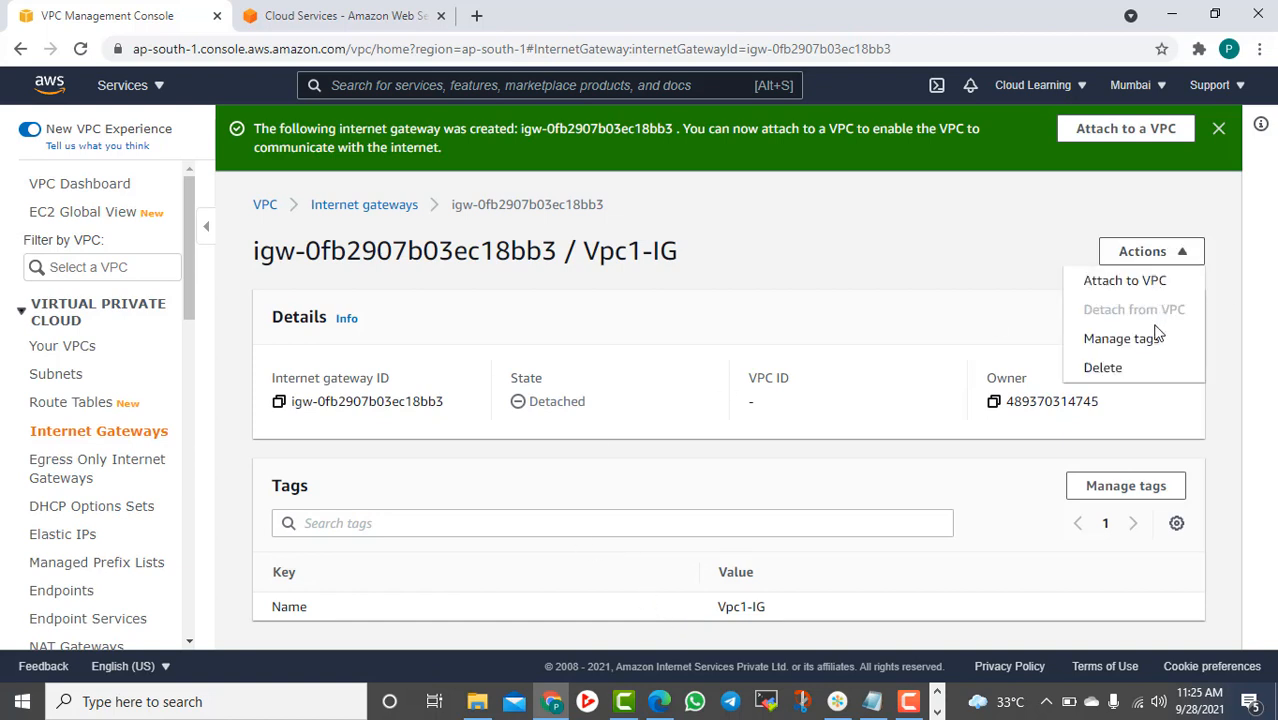
left_click(1124, 284)
left_click(171, 358)
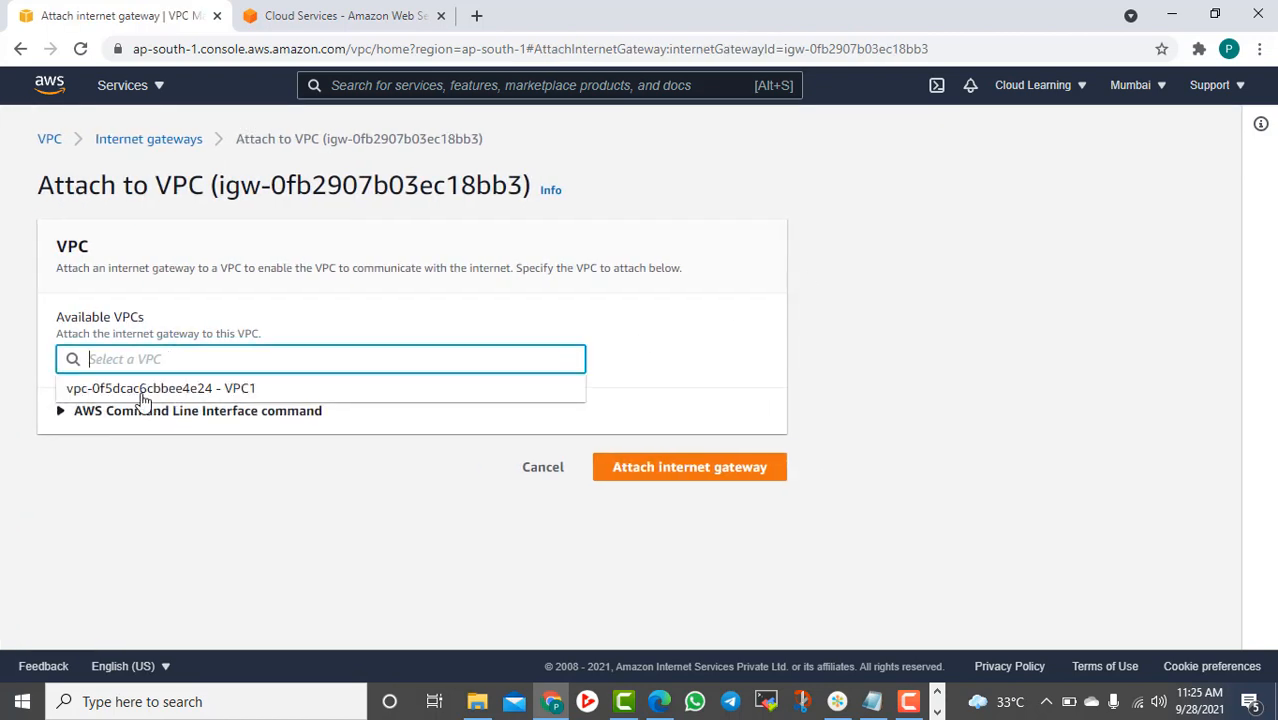
left_click(143, 390)
left_click(760, 470)
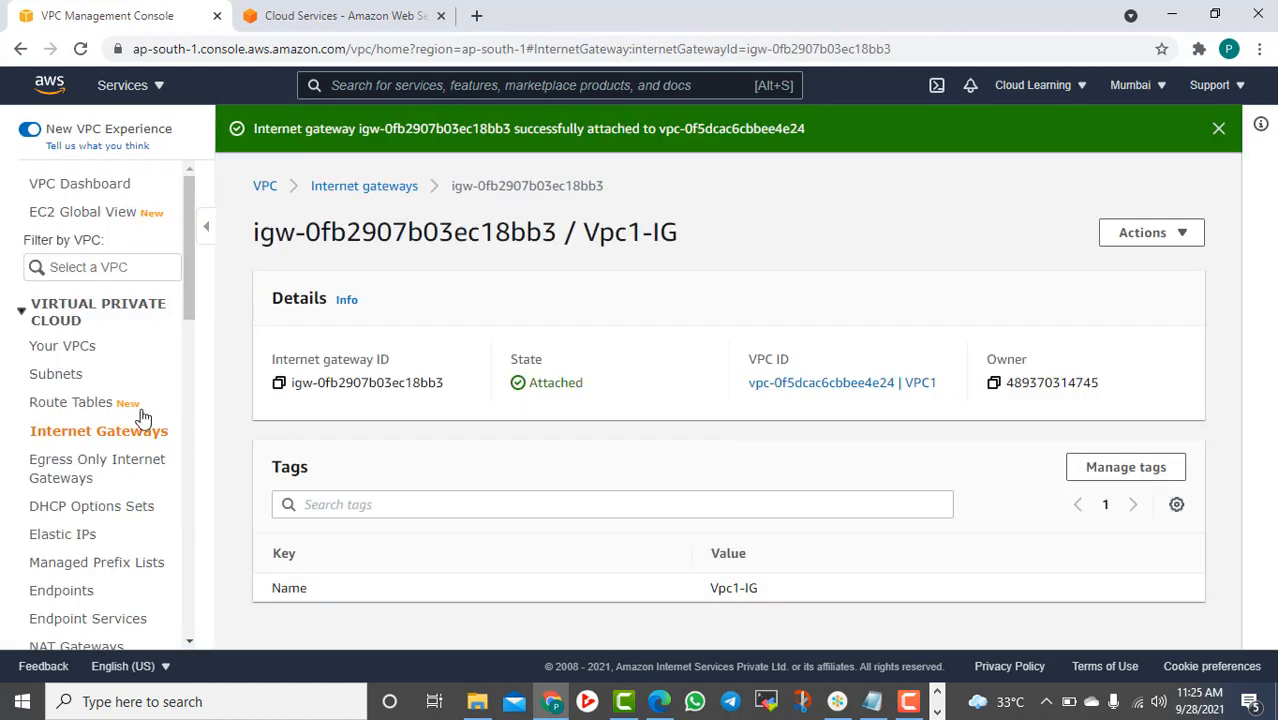
left_click(92, 402)
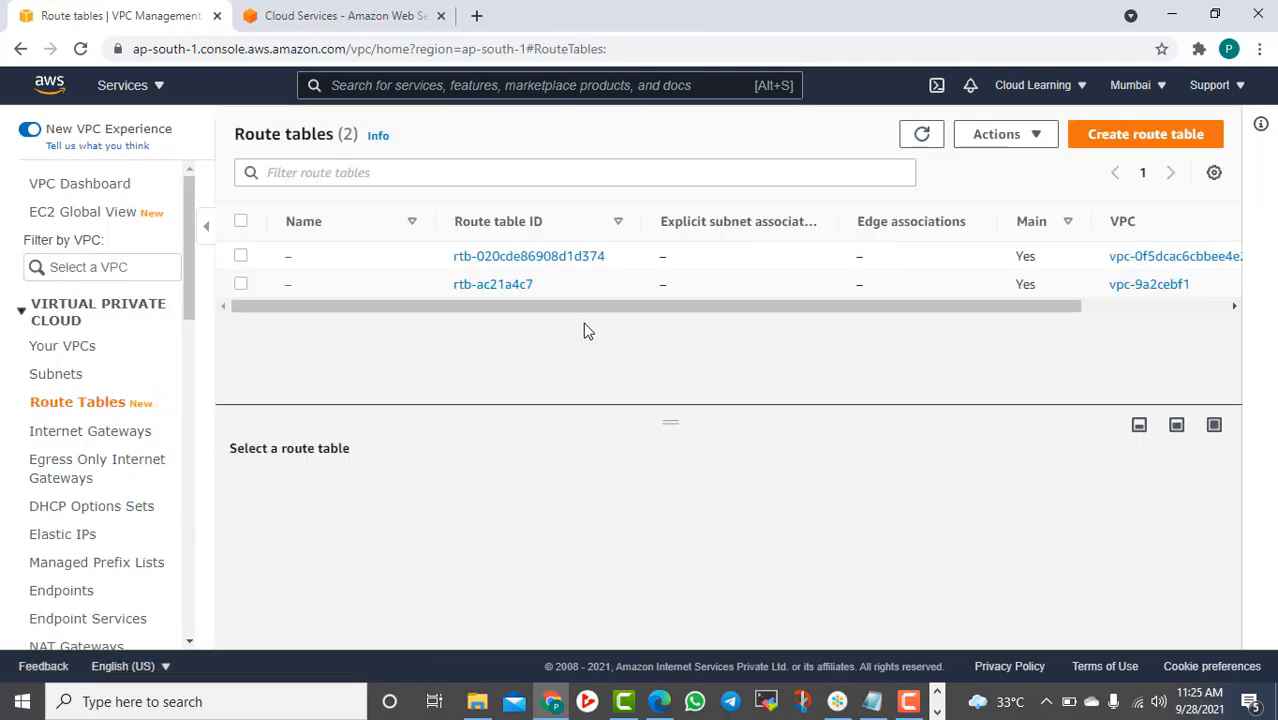
Select VPC1's main route table and view its routes
left_click(240, 256)
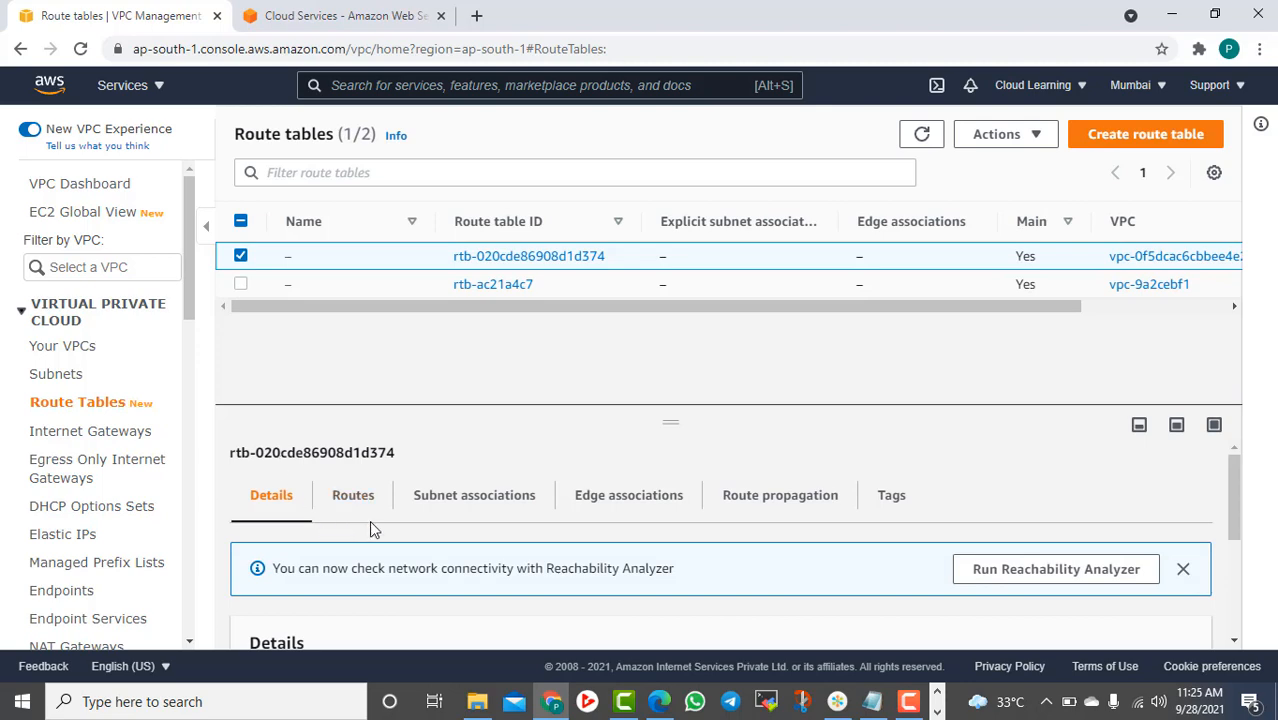
scroll(443, 535, "down", 2)
scroll(445, 543, "up", 2)
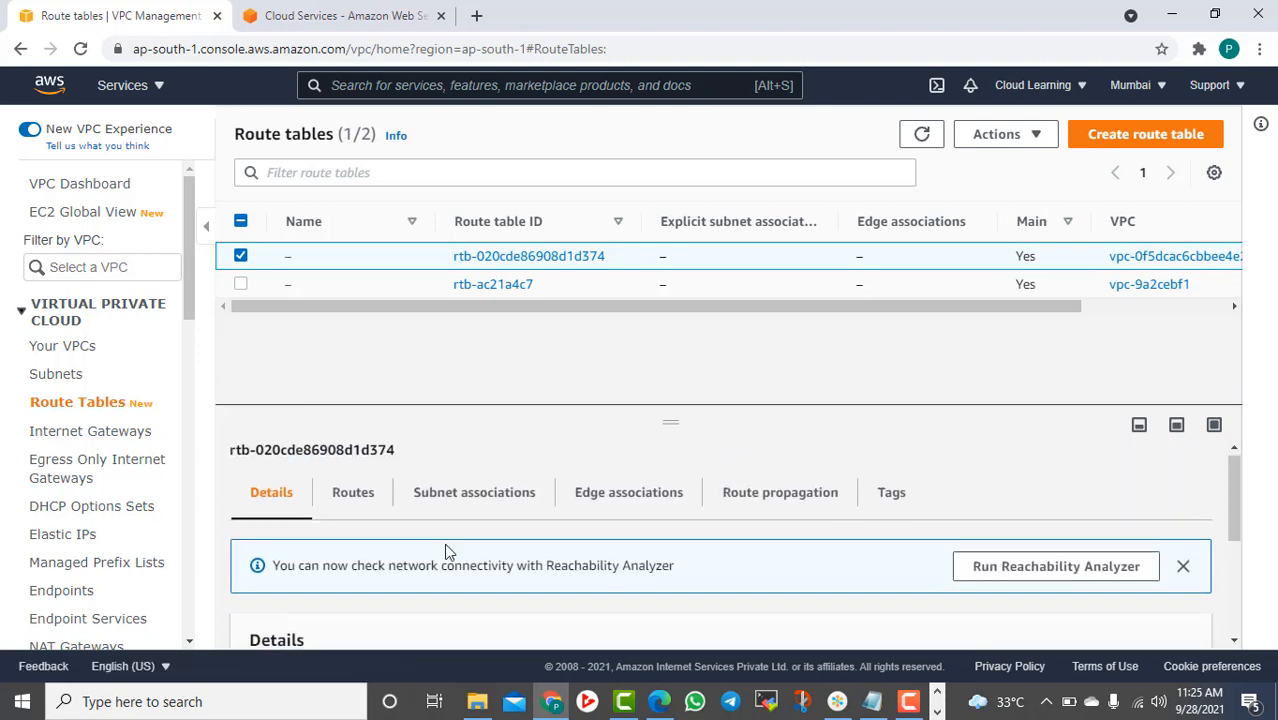
scroll(445, 543, "down", 1)
scroll(447, 549, "down", 1)
scroll(446, 540, "up", 2)
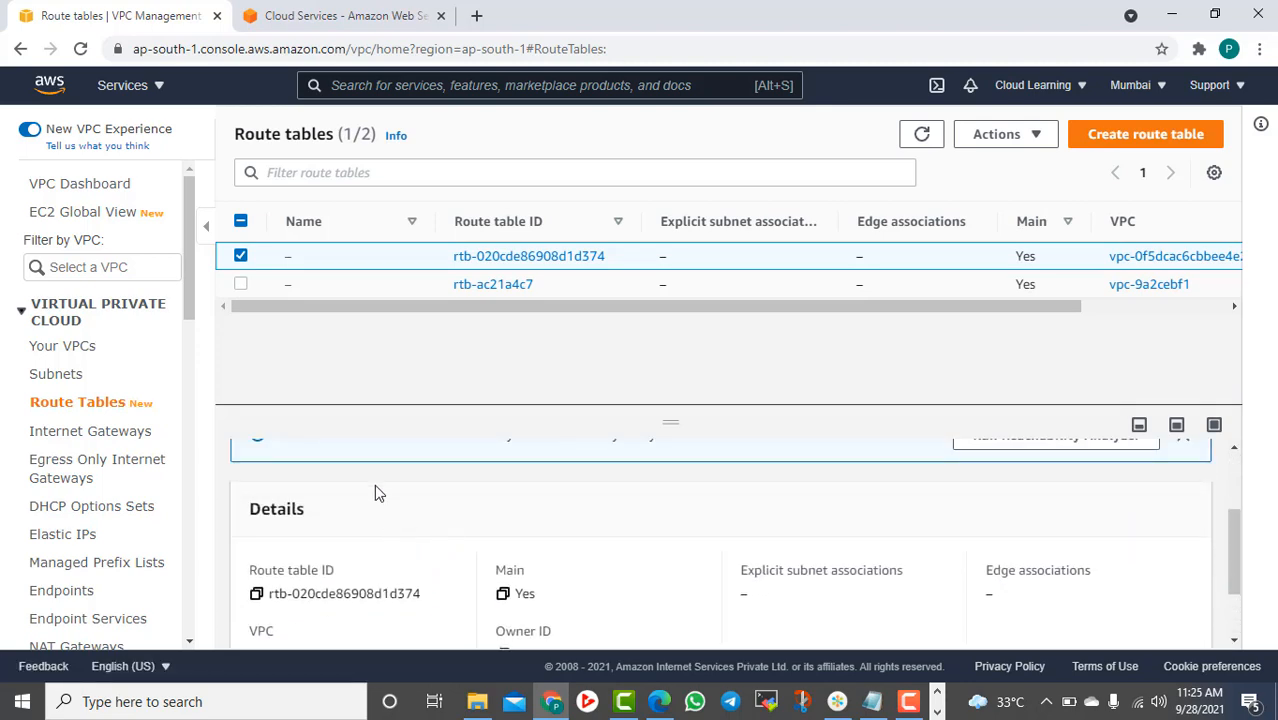
left_click(356, 496)
scroll(496, 528, "down", 2)
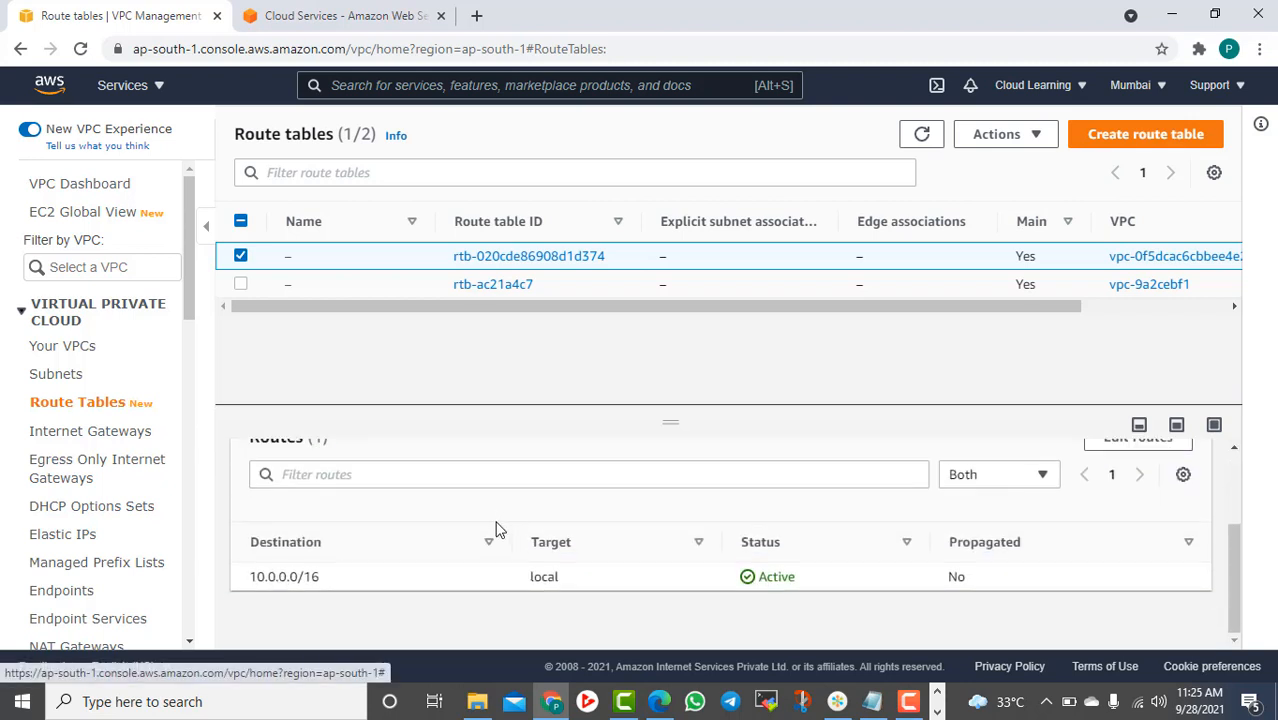
scroll(1181, 522, "up", 2)
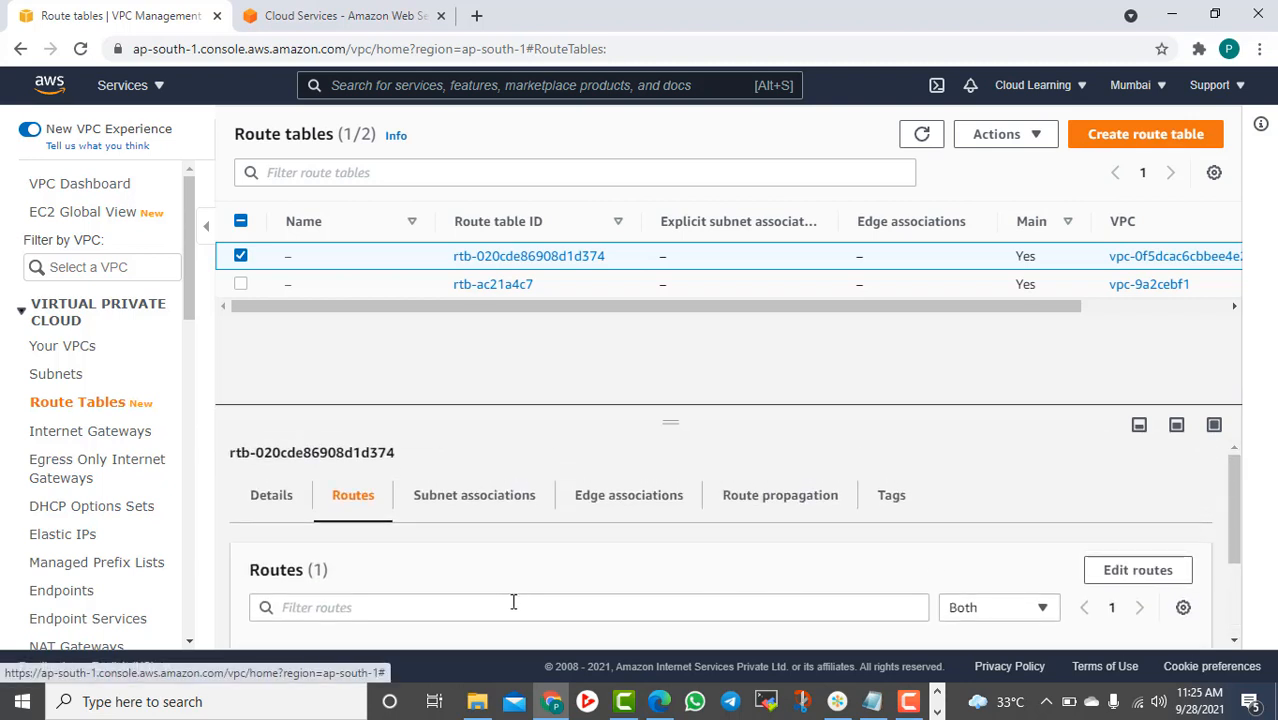
scroll(513, 601, "down", 2)
scroll(1030, 519, "up", 2)
Add a 0.0.0.0/0 route targeting internet gateway Vpc1-IG and save it
left_click(1133, 572)
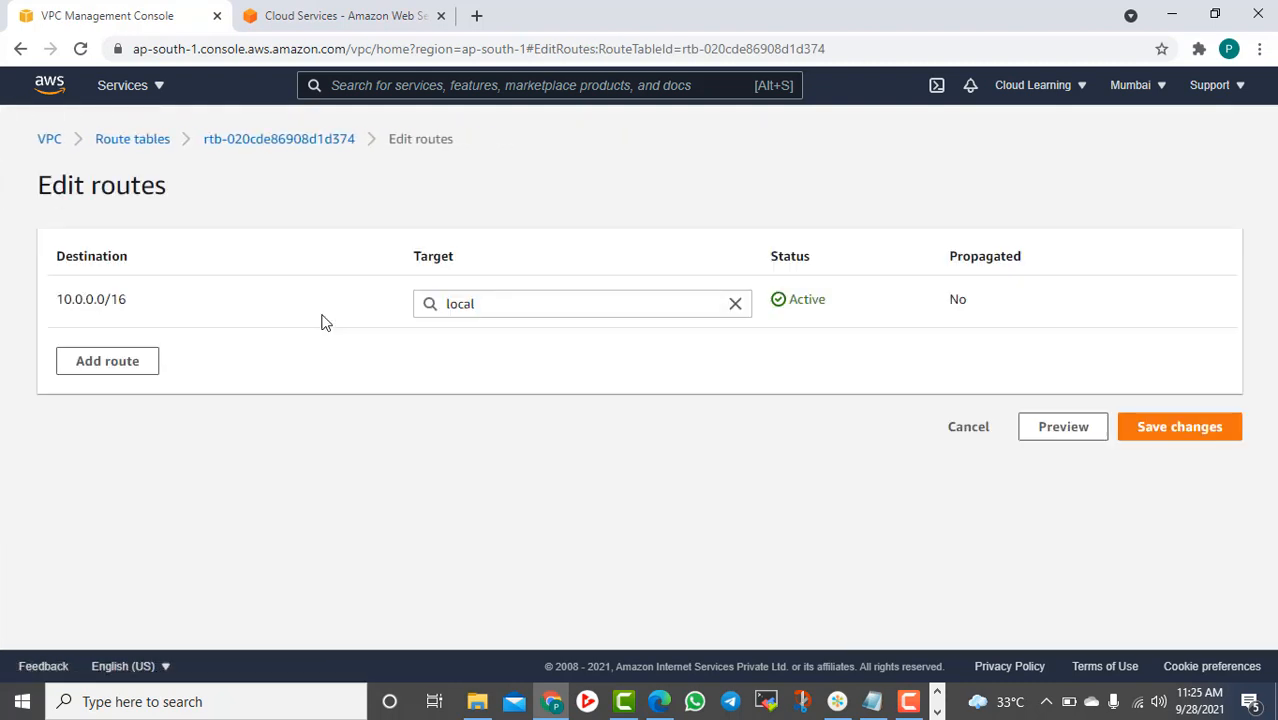
left_click(104, 368)
left_click(114, 352)
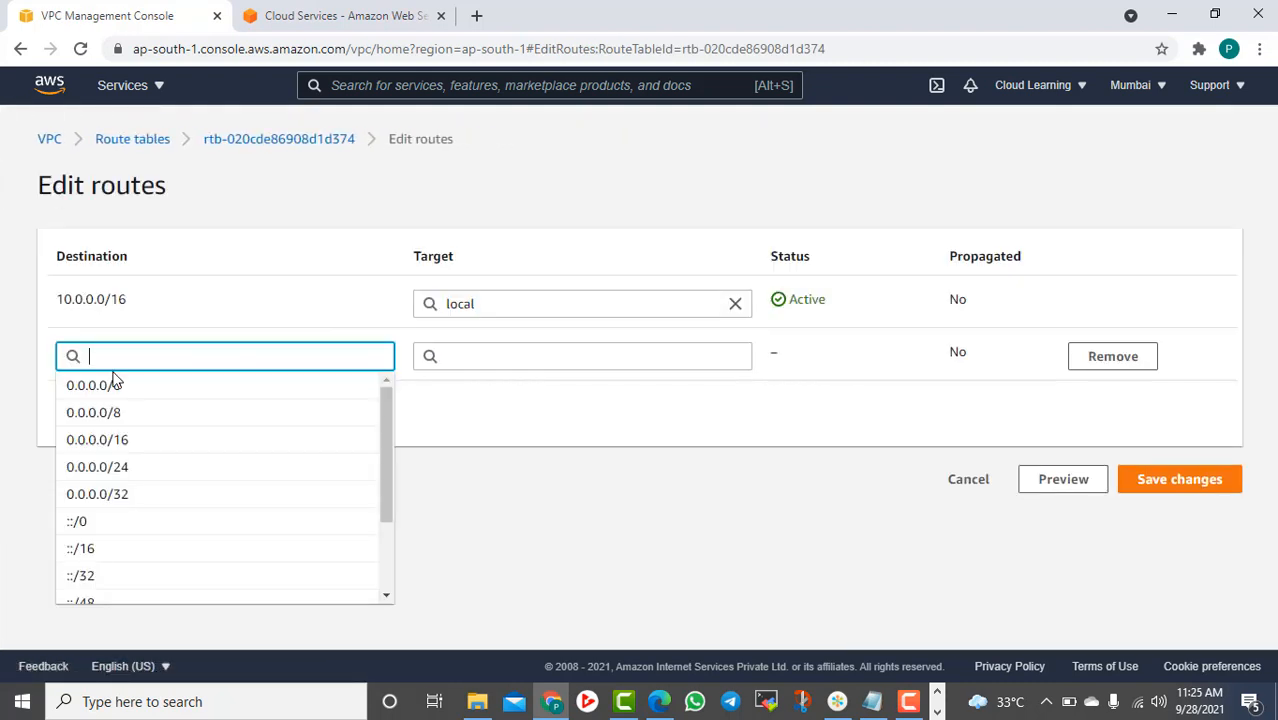
left_click(375, 381)
left_click(473, 357)
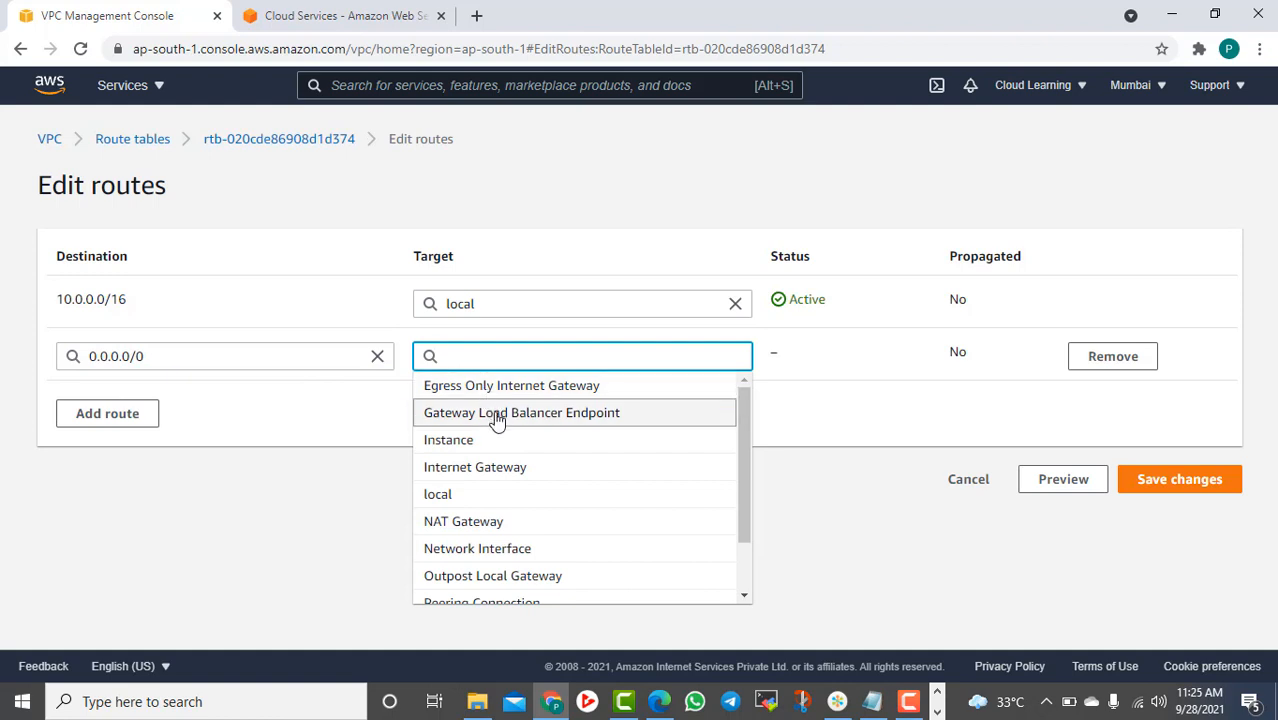
left_click(505, 470)
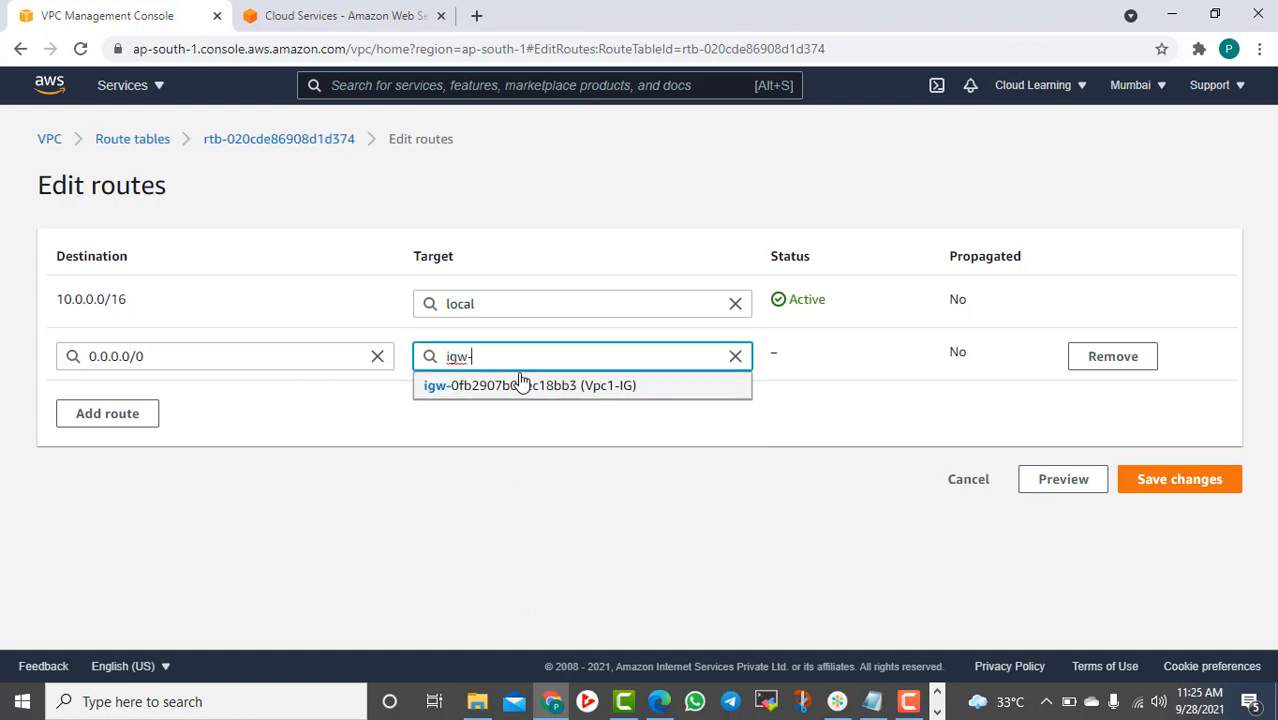
left_click(458, 384)
left_click(1180, 480)
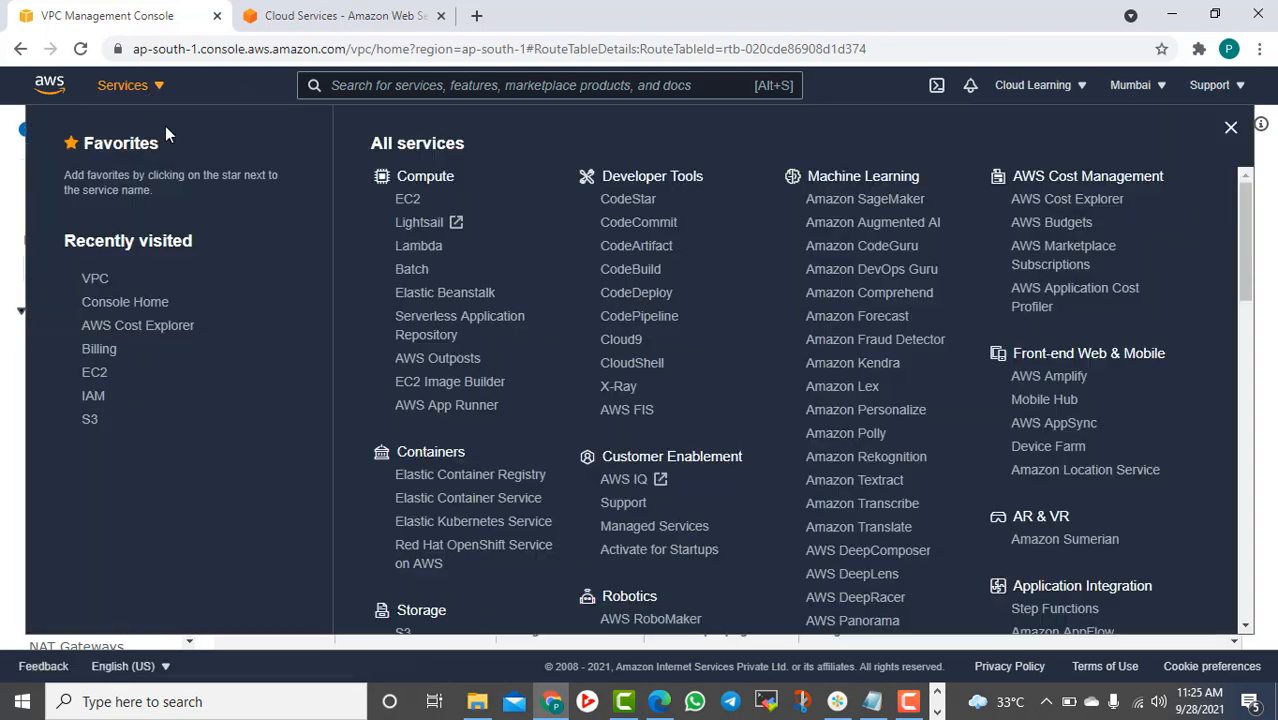
Open EC2 in a new tab and launch an Amazon Linux 2 t2.micro instance
left_click(142, 86)
right_click(411, 199)
left_click(459, 210)
left_click(340, 16)
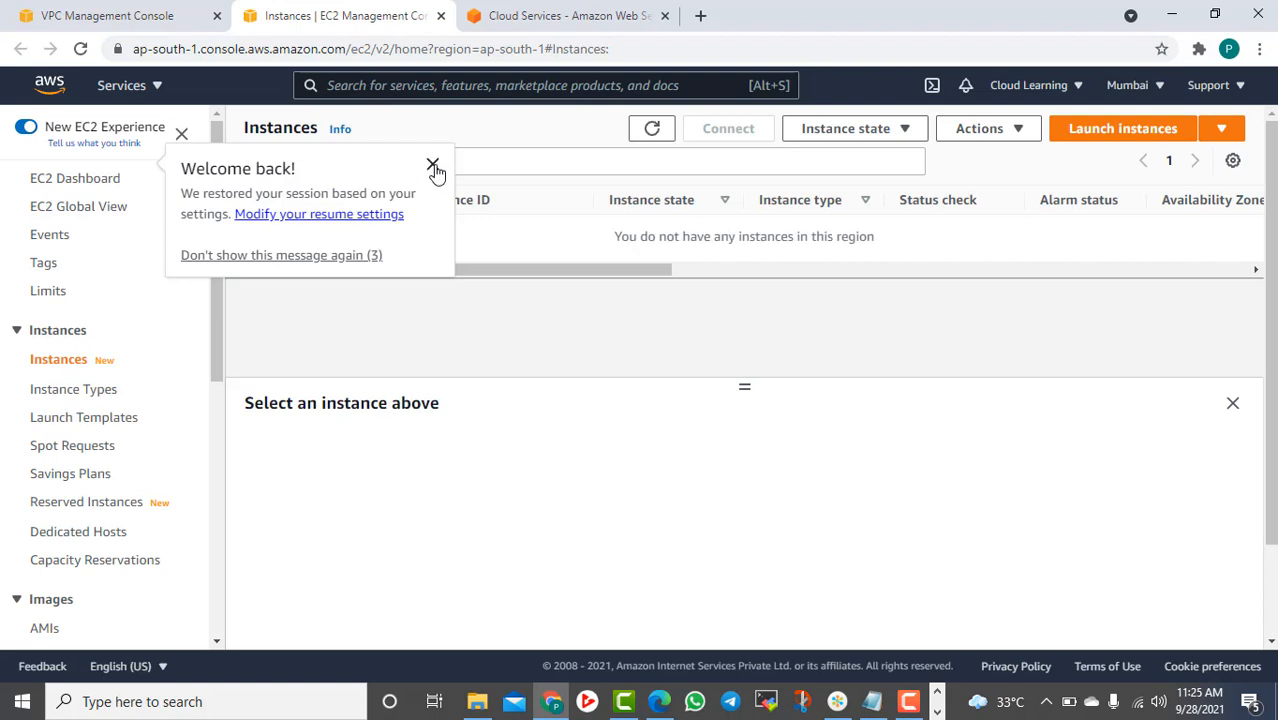
left_click(433, 166)
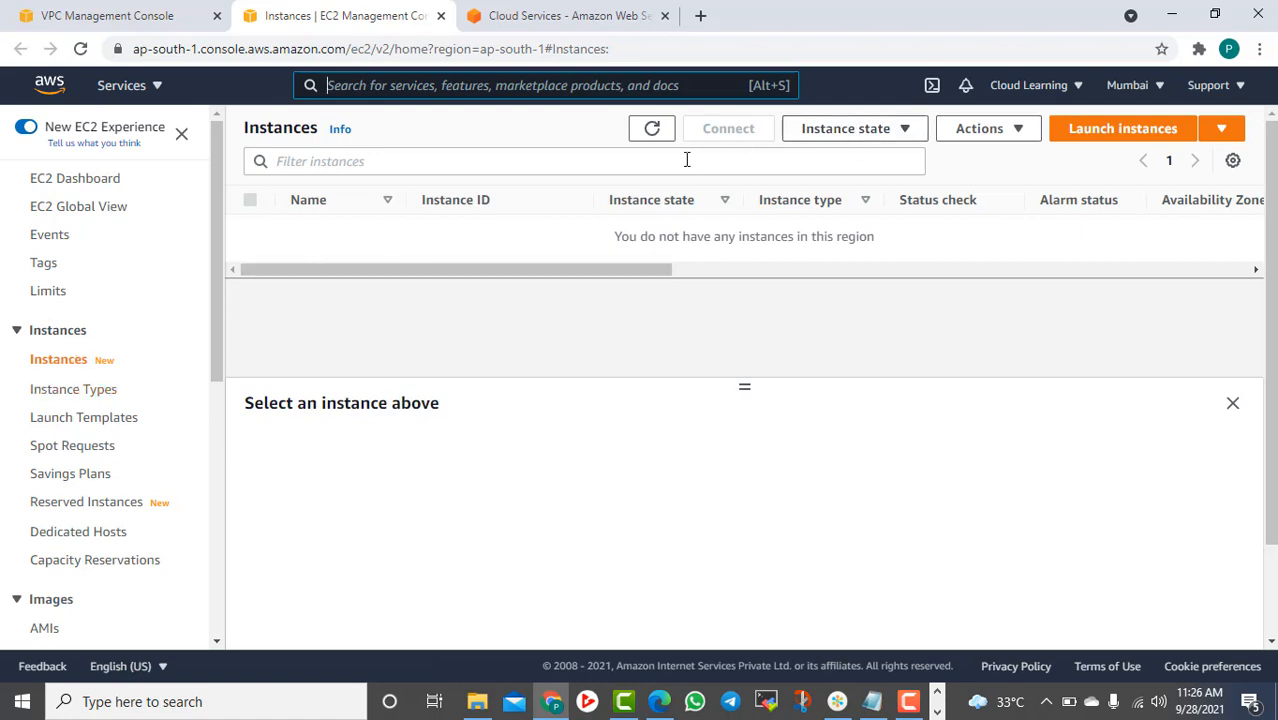
left_click(1124, 130)
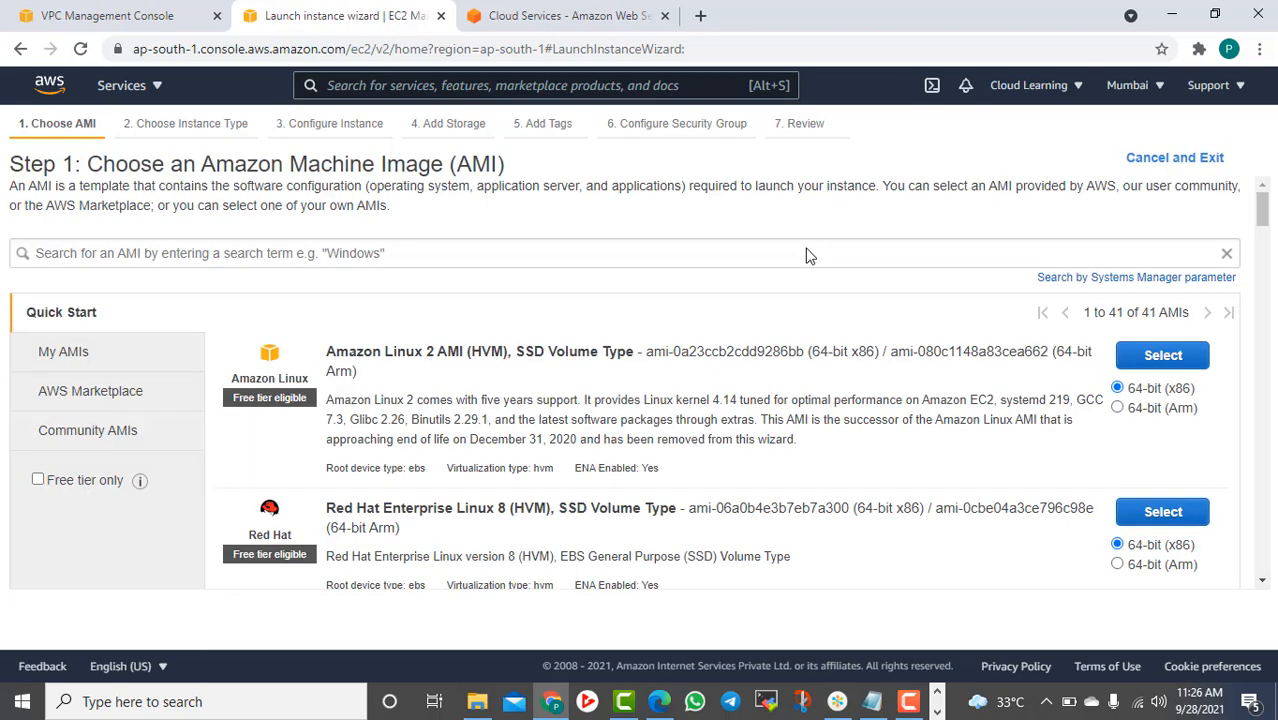
left_click(1160, 358)
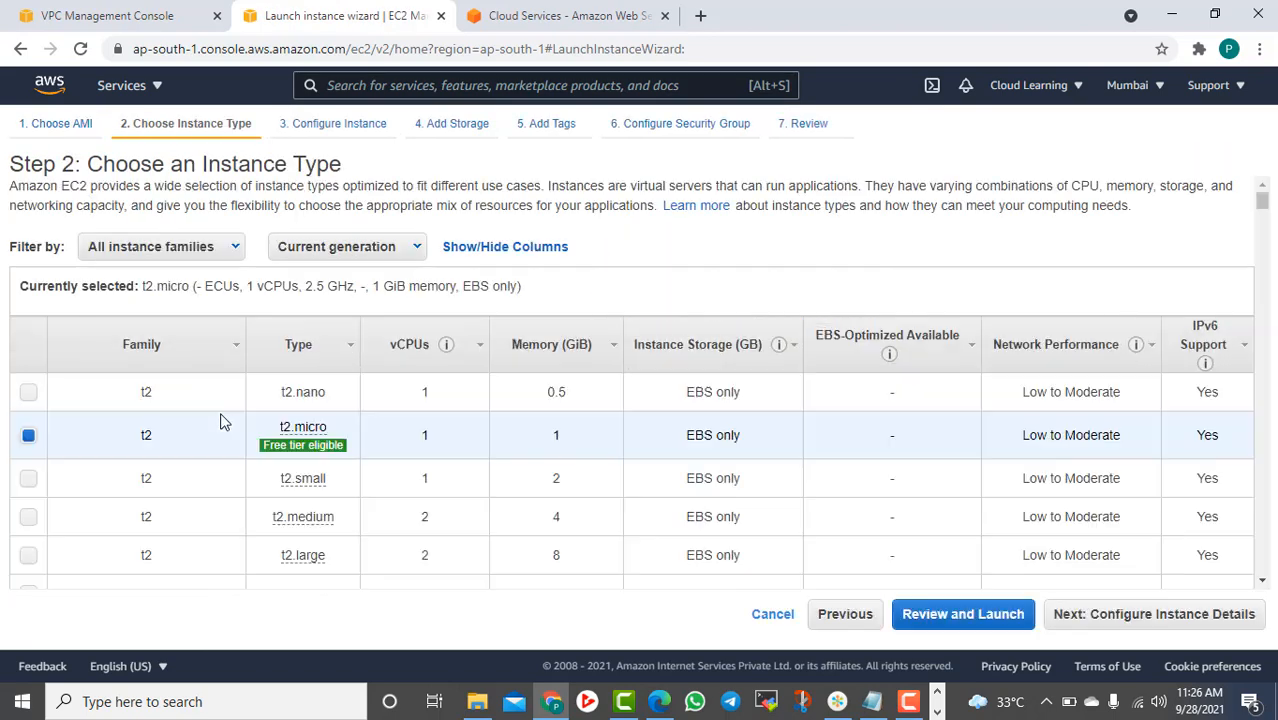
left_click(1162, 614)
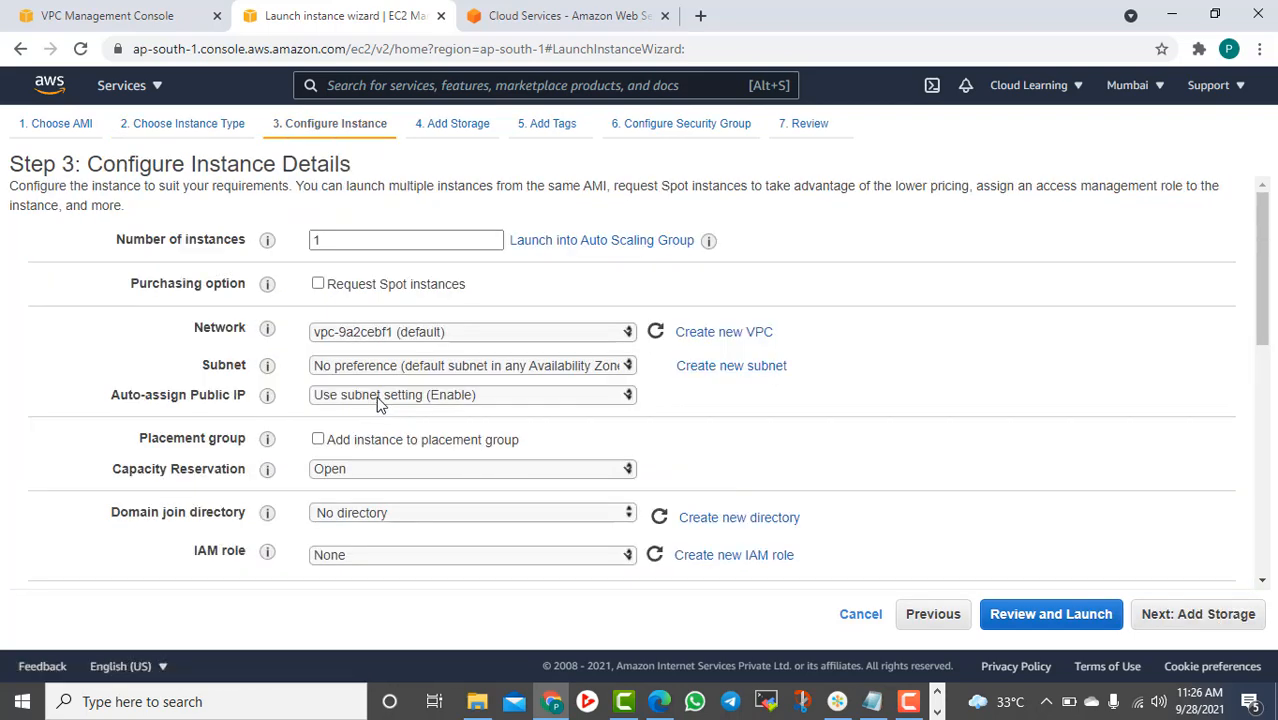
Put the instance in VPC1's VPC1-Subnet1 with public IP auto-assign enabled, then go to storage
left_click(494, 365)
left_click(475, 331)
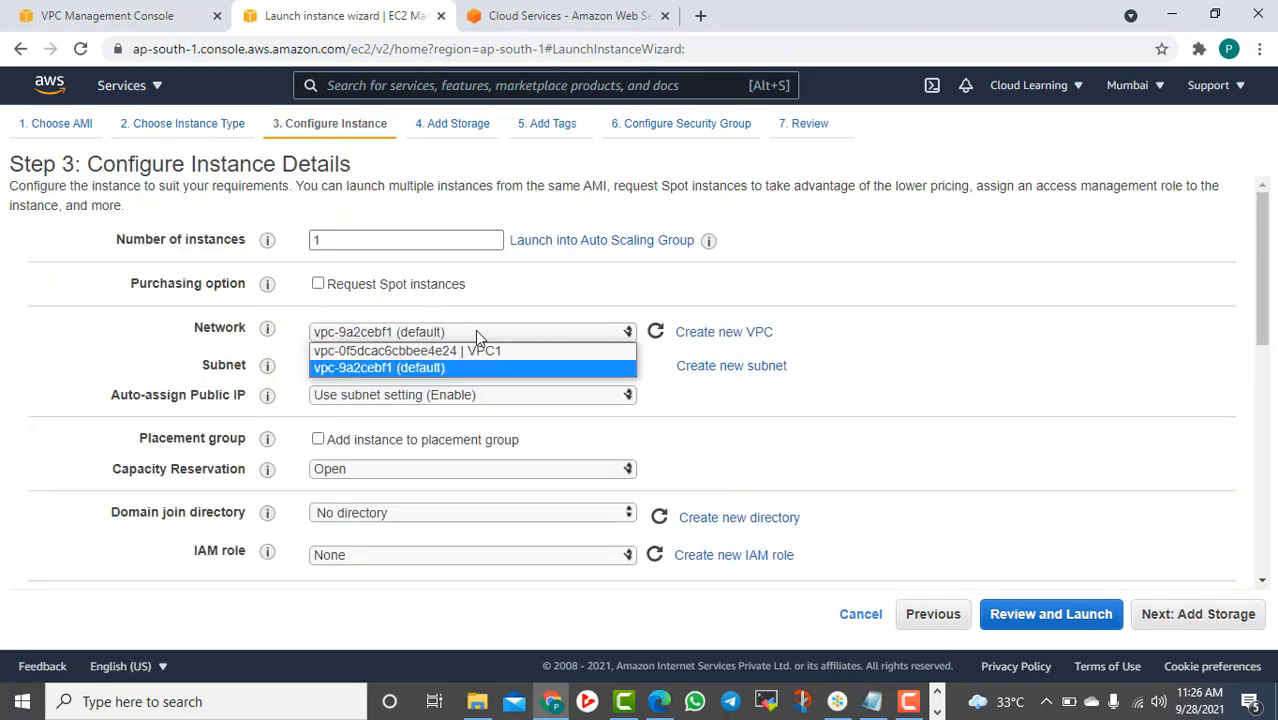
left_click(475, 351)
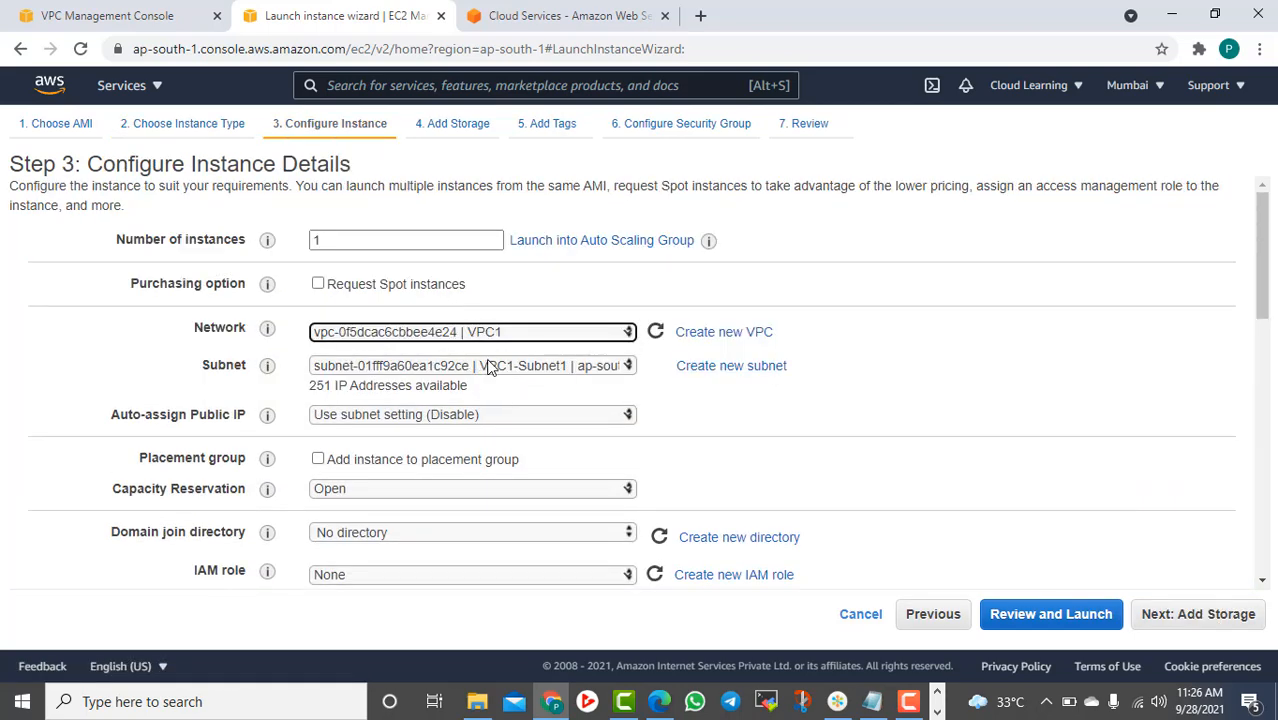
left_click(601, 366)
left_click(790, 409)
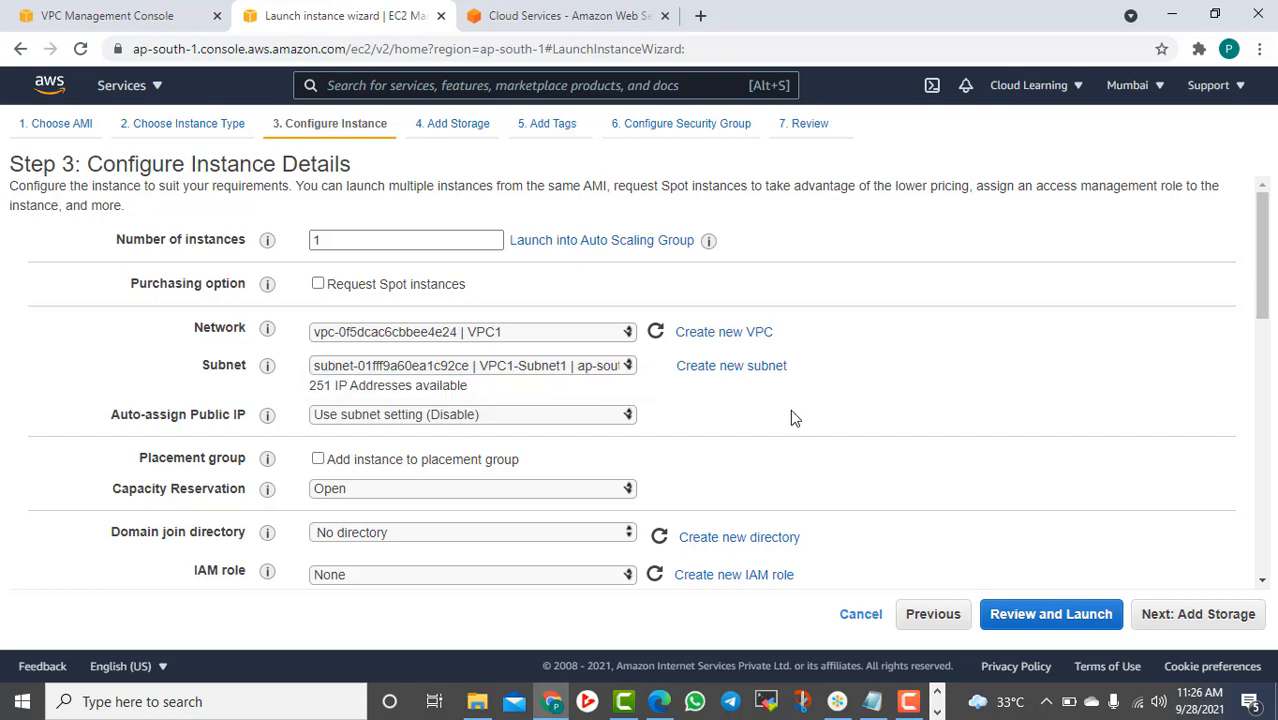
scroll(779, 466, "down", 3)
scroll(781, 470, "up", 2)
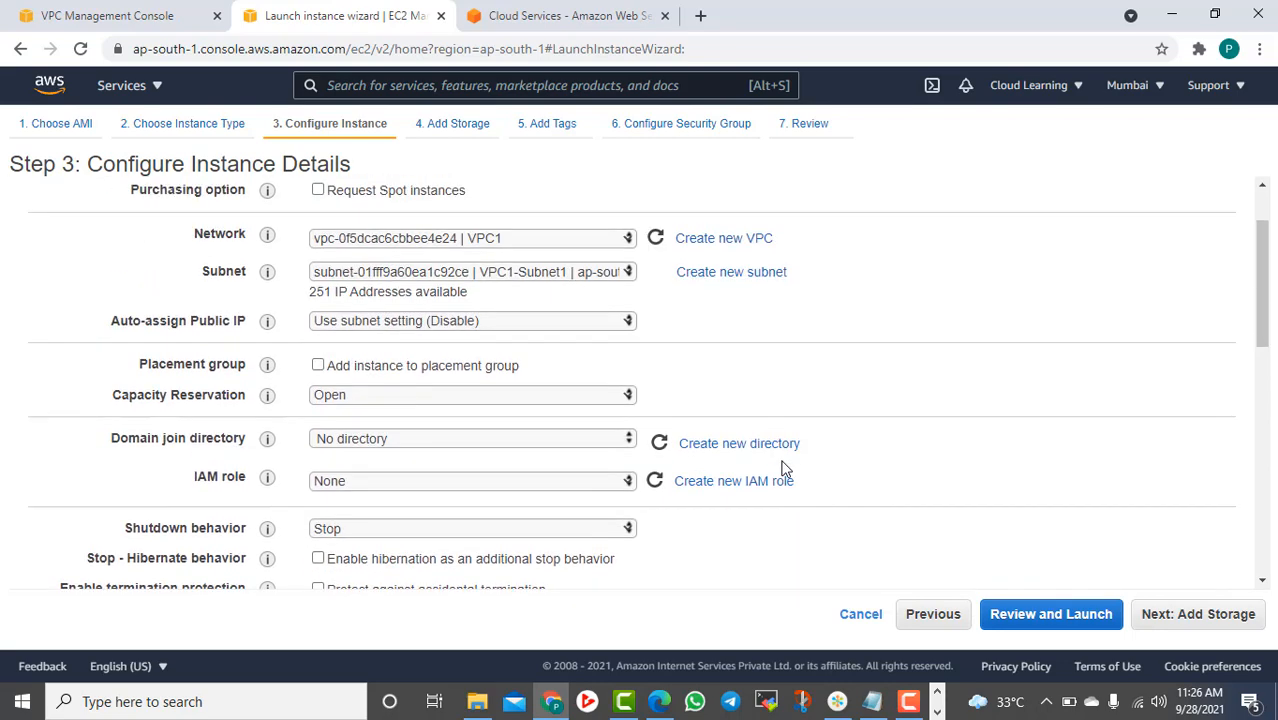
left_click(400, 323)
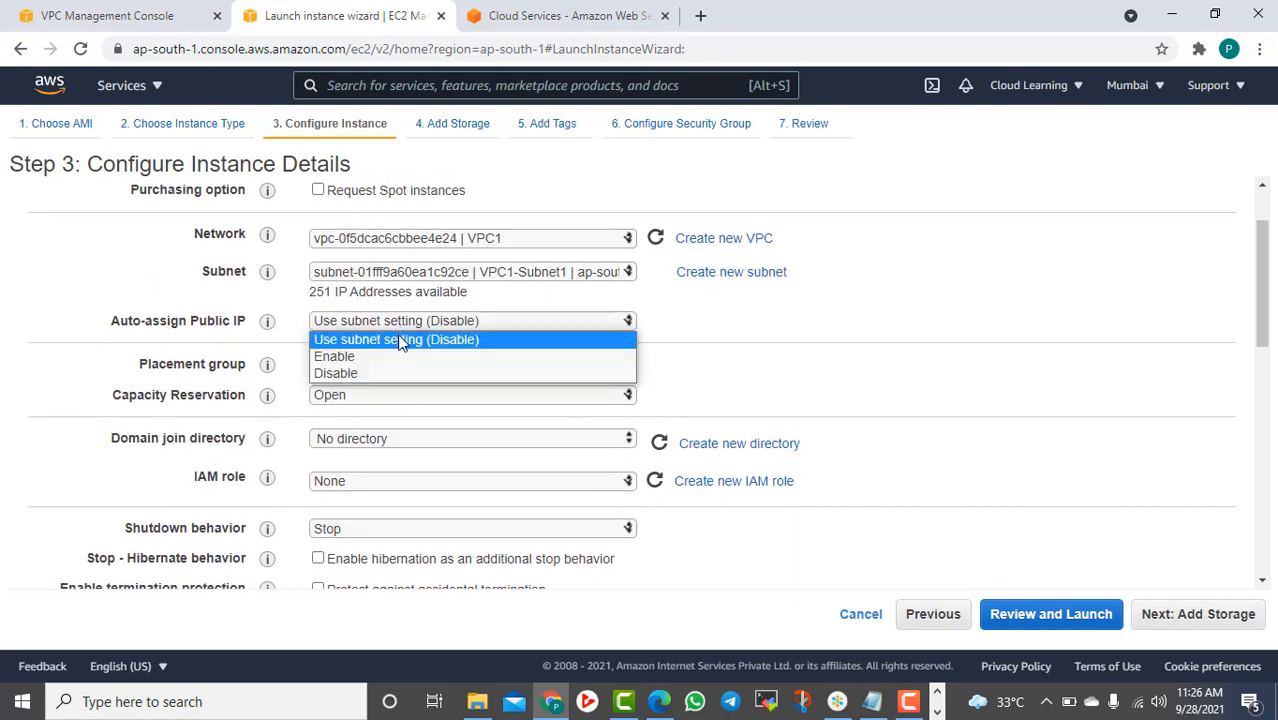
left_click(352, 358)
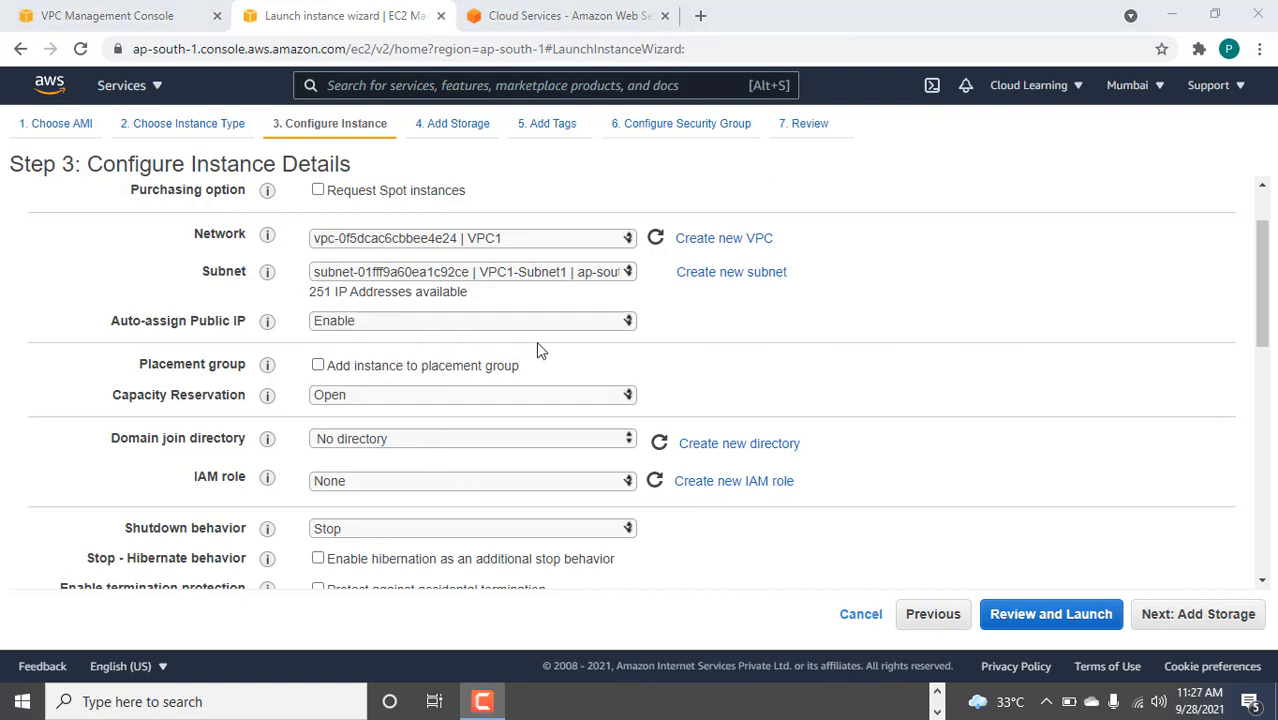
scroll(550, 370, "down", 2)
scroll(562, 392, "down", 5)
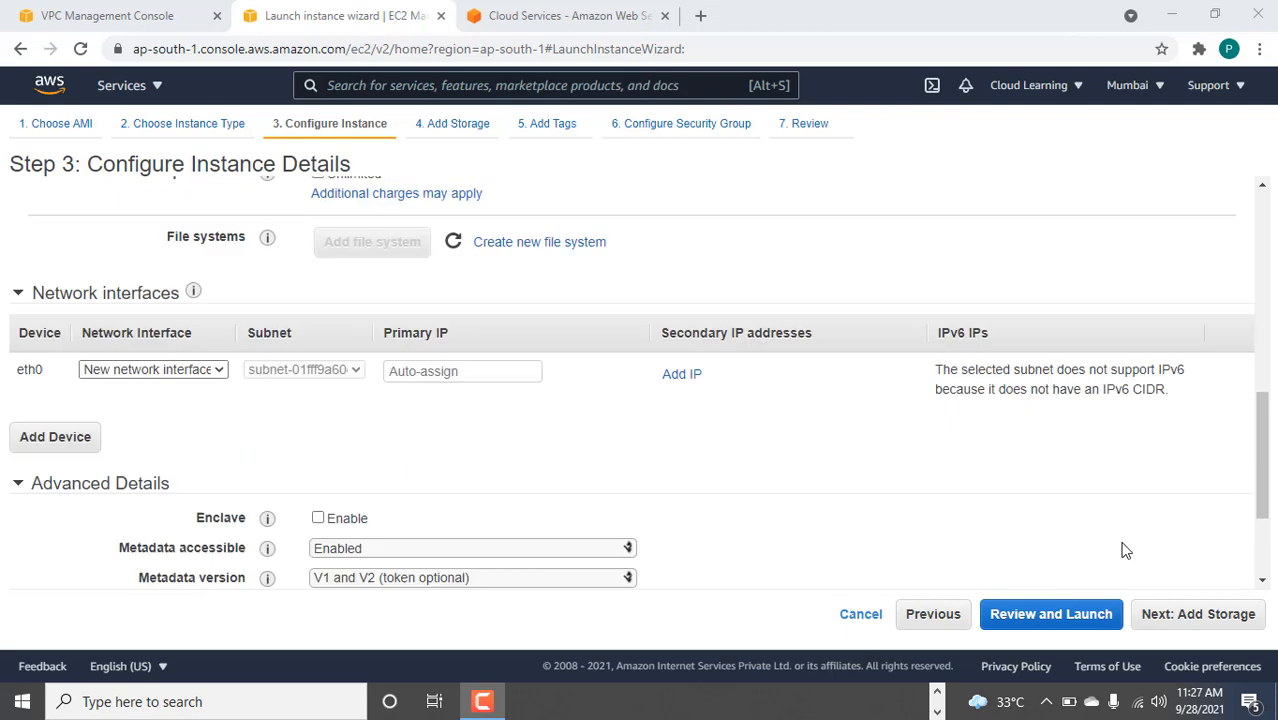
left_click(1245, 628)
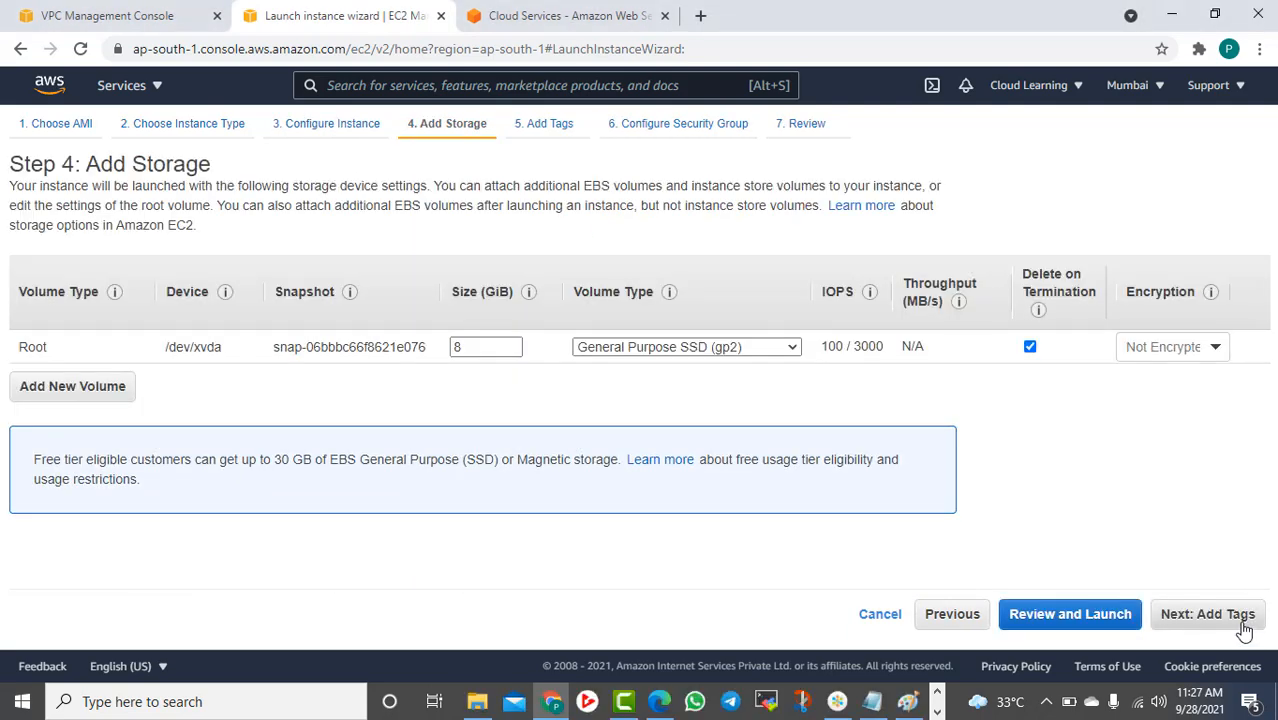
Add a Name tag with the value Server-VPC1Subnet1 to the new instance
left_click(1243, 628)
left_click(44, 440)
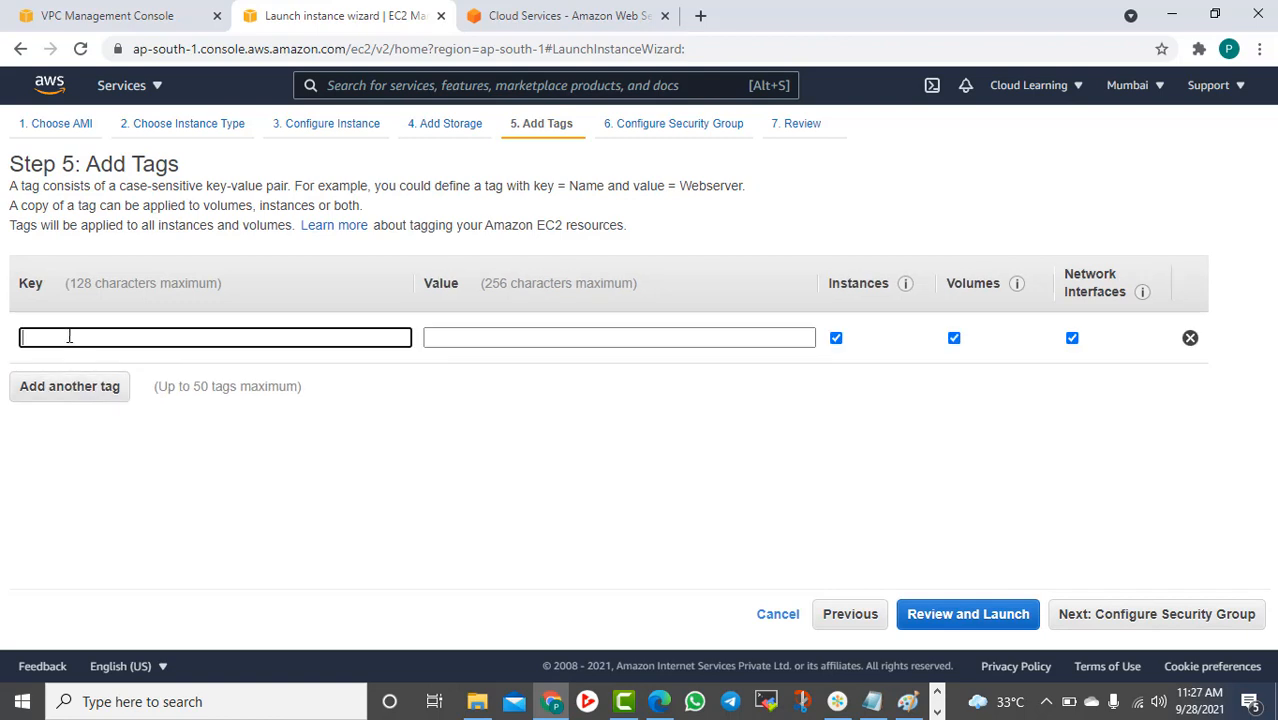
left_click(63, 330)
left_click(108, 377)
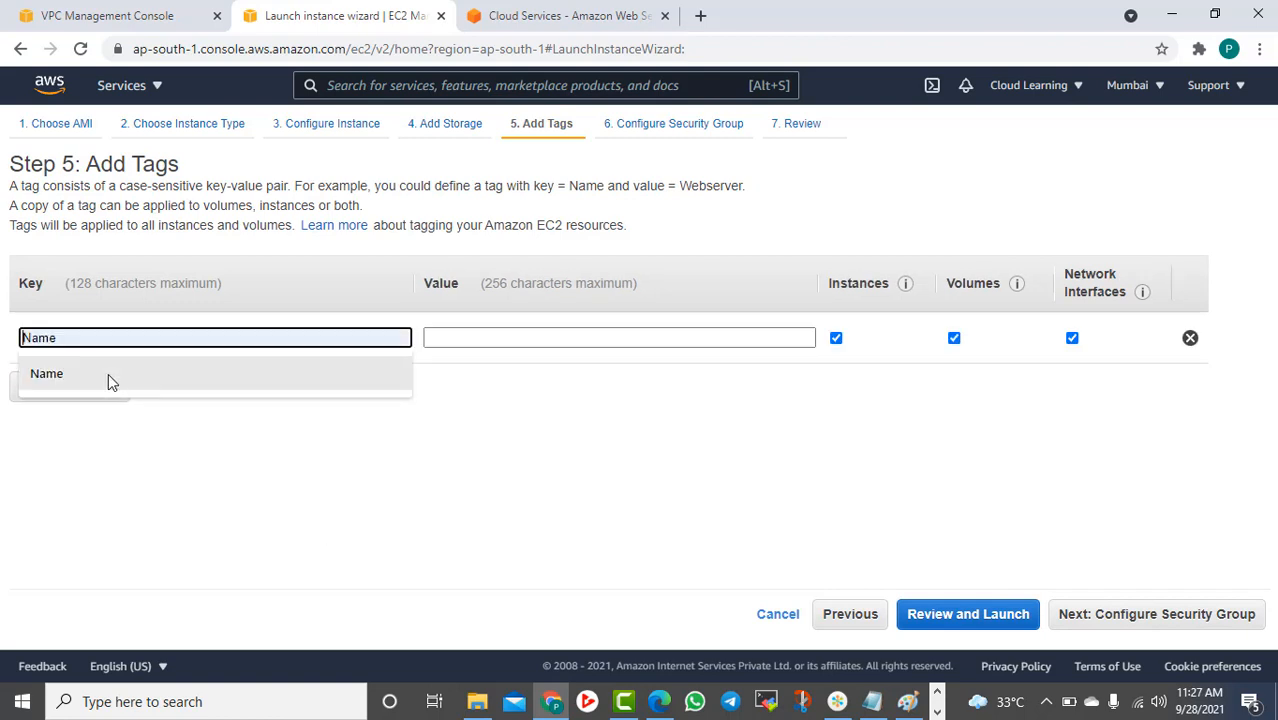
left_click(463, 338)
type("SEr")
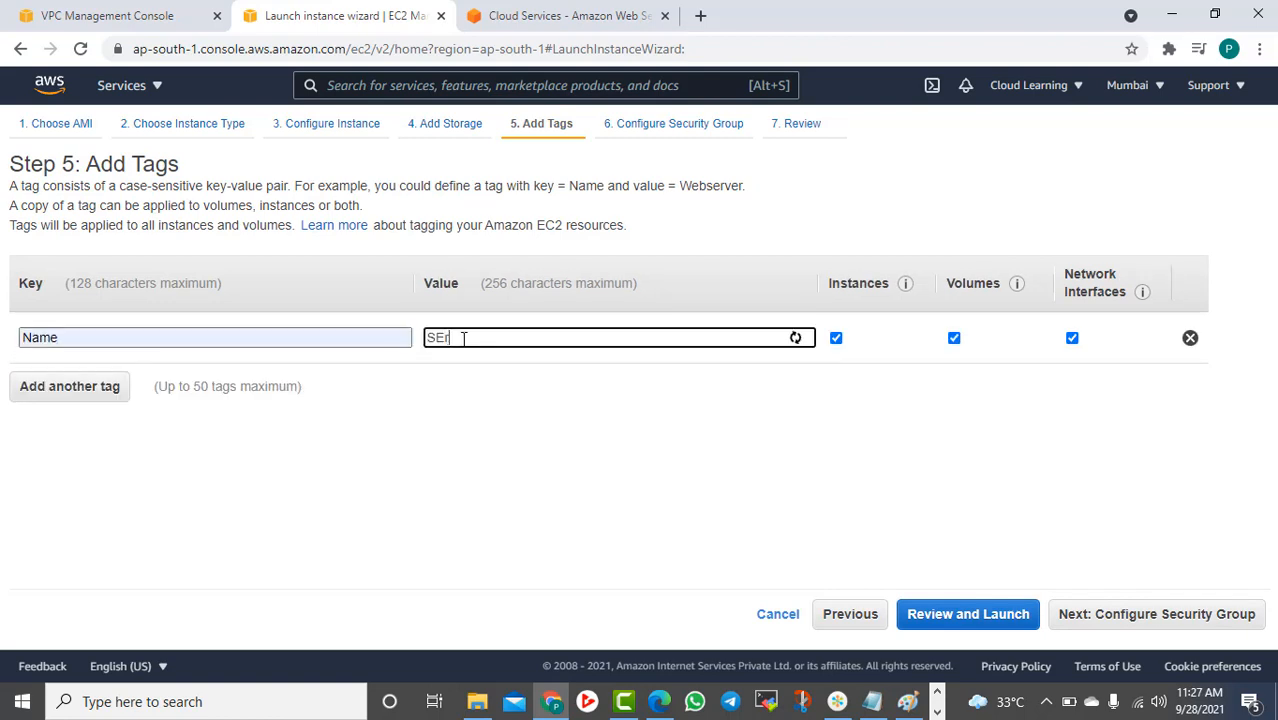
key("BackSpace")
key("BackSpace")
type("erv")
type("er-VPC1Subnet1")
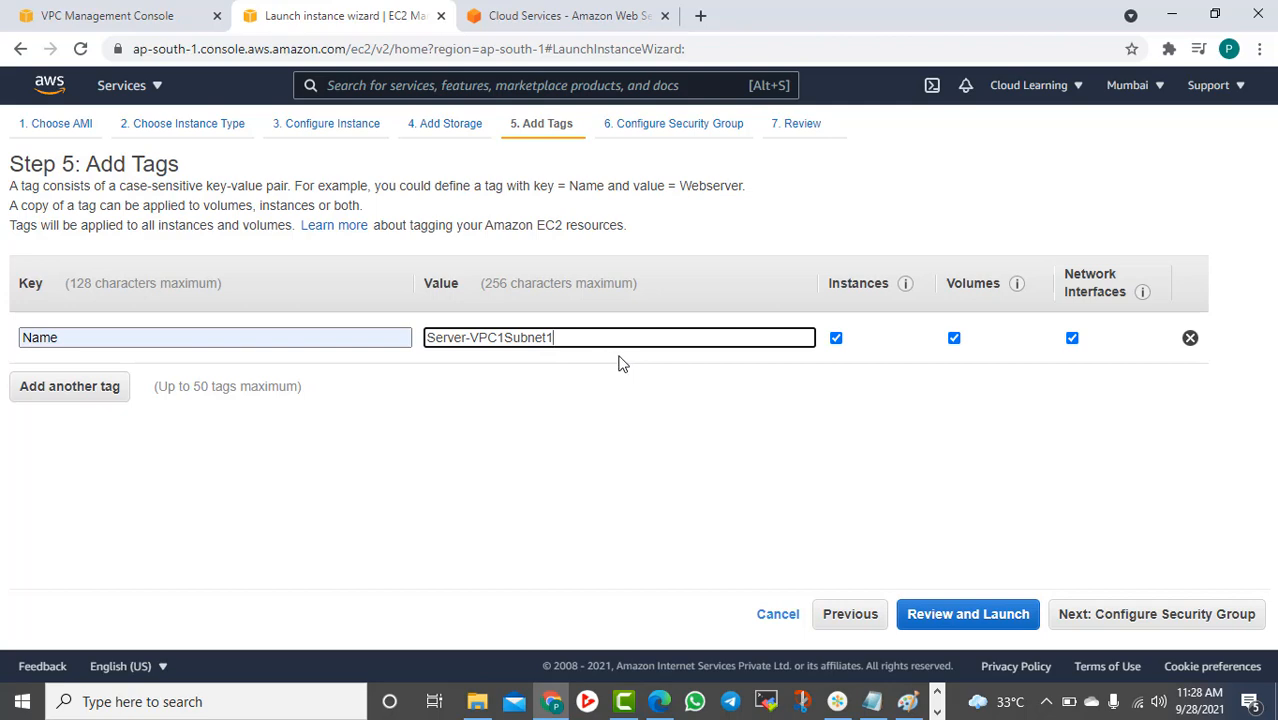
left_click(1205, 620)
Create a new security group named Linux Servers
left_click(360, 282)
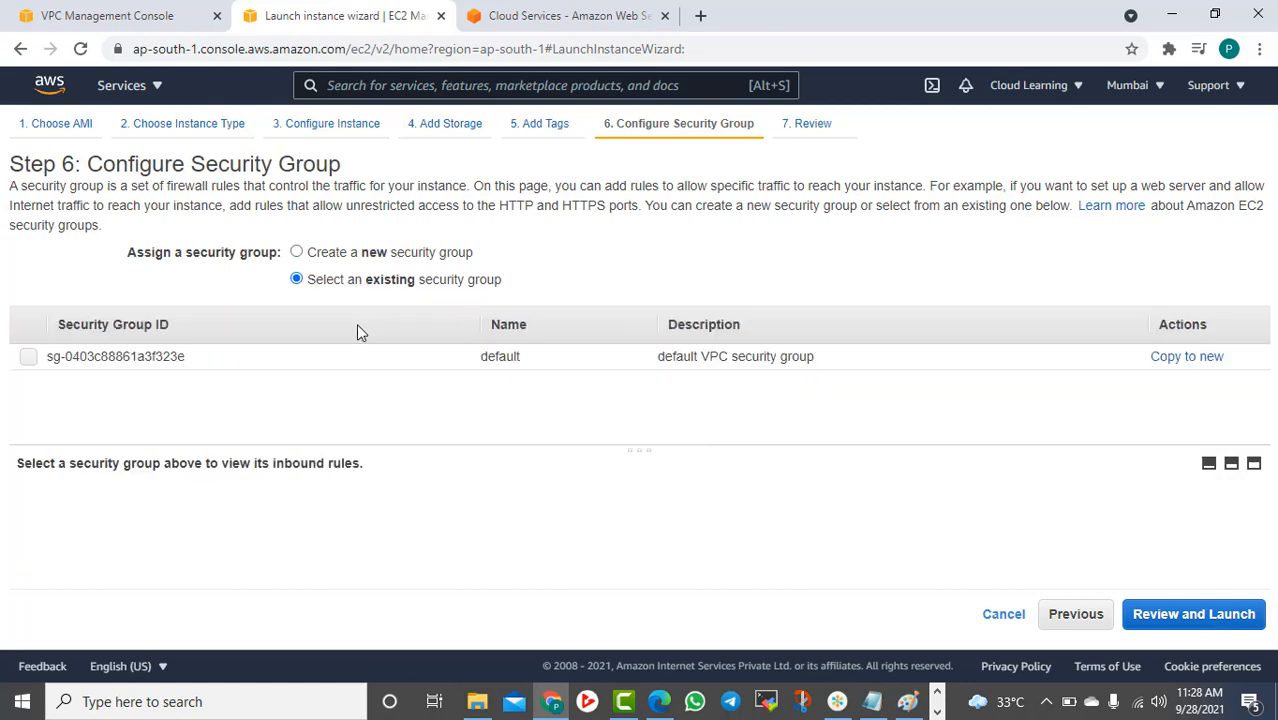
left_click(29, 358)
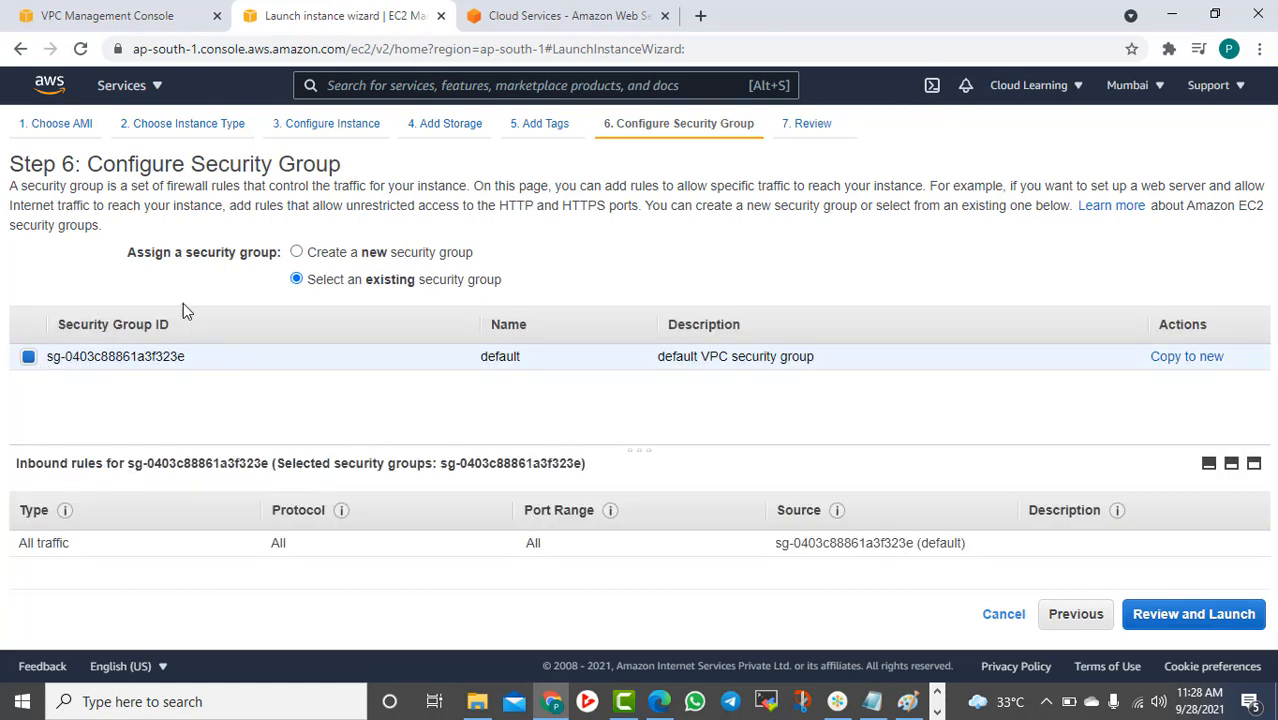
left_click(375, 255)
left_click(220, 310)
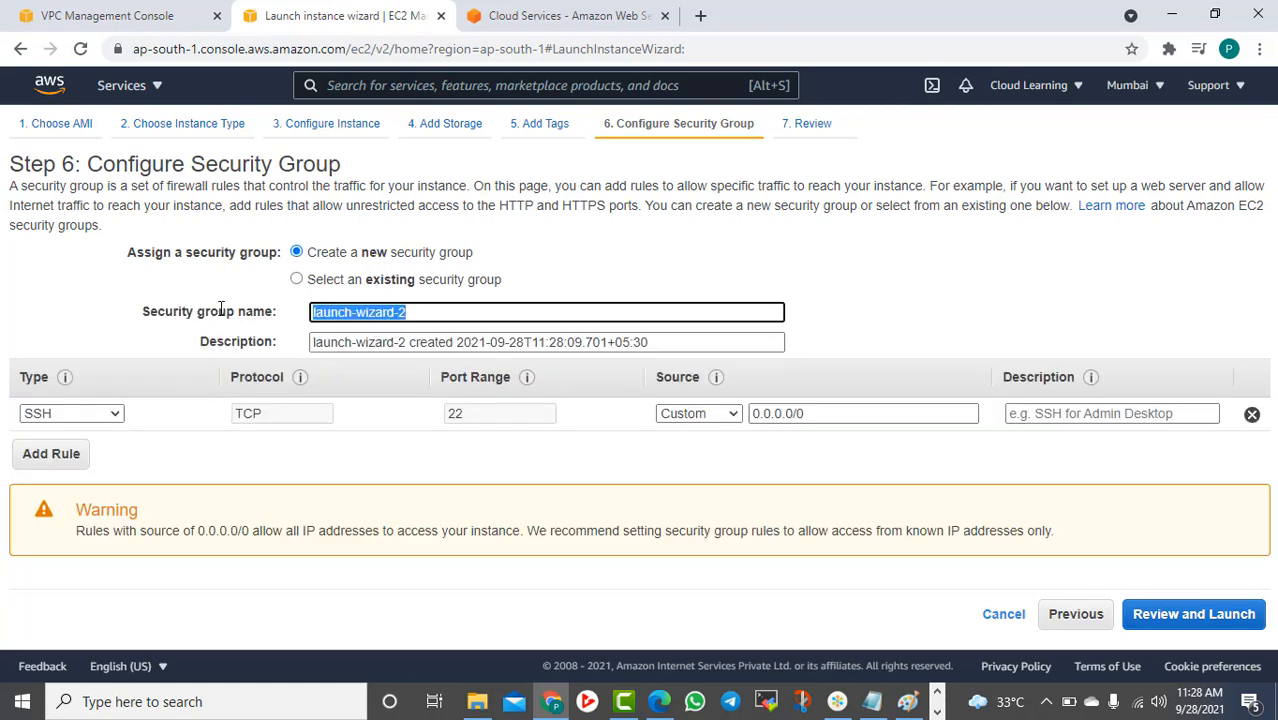
type("Linux Servers")
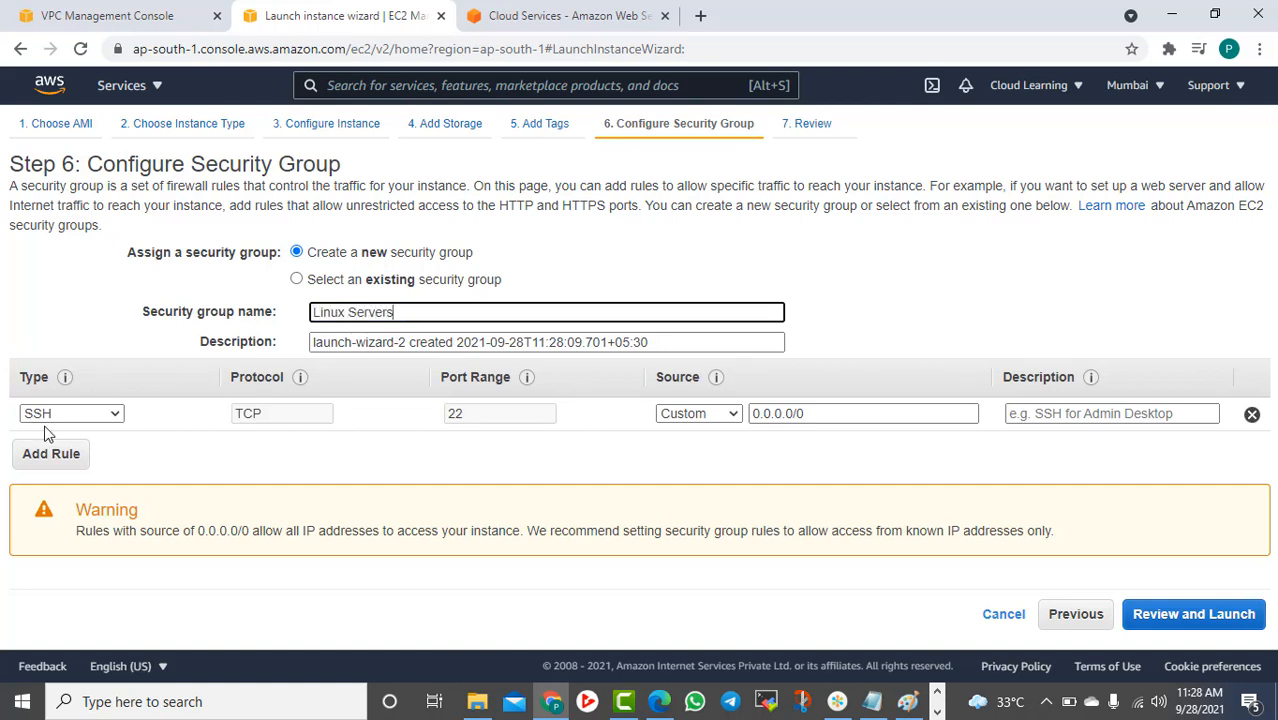
Add an All ICMP - IPv4 inbound rule with source Anywhere and proceed to launch review
left_click(68, 456)
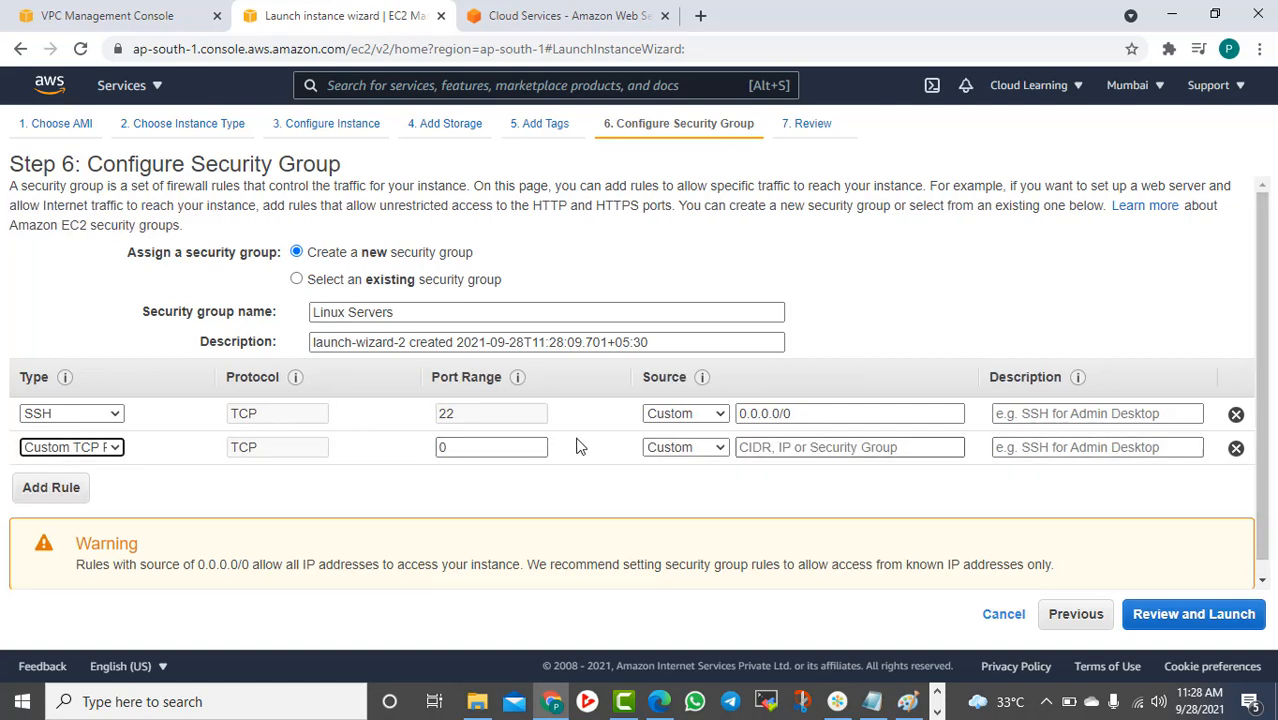
left_click(55, 456)
scroll(60, 300, "down", 1)
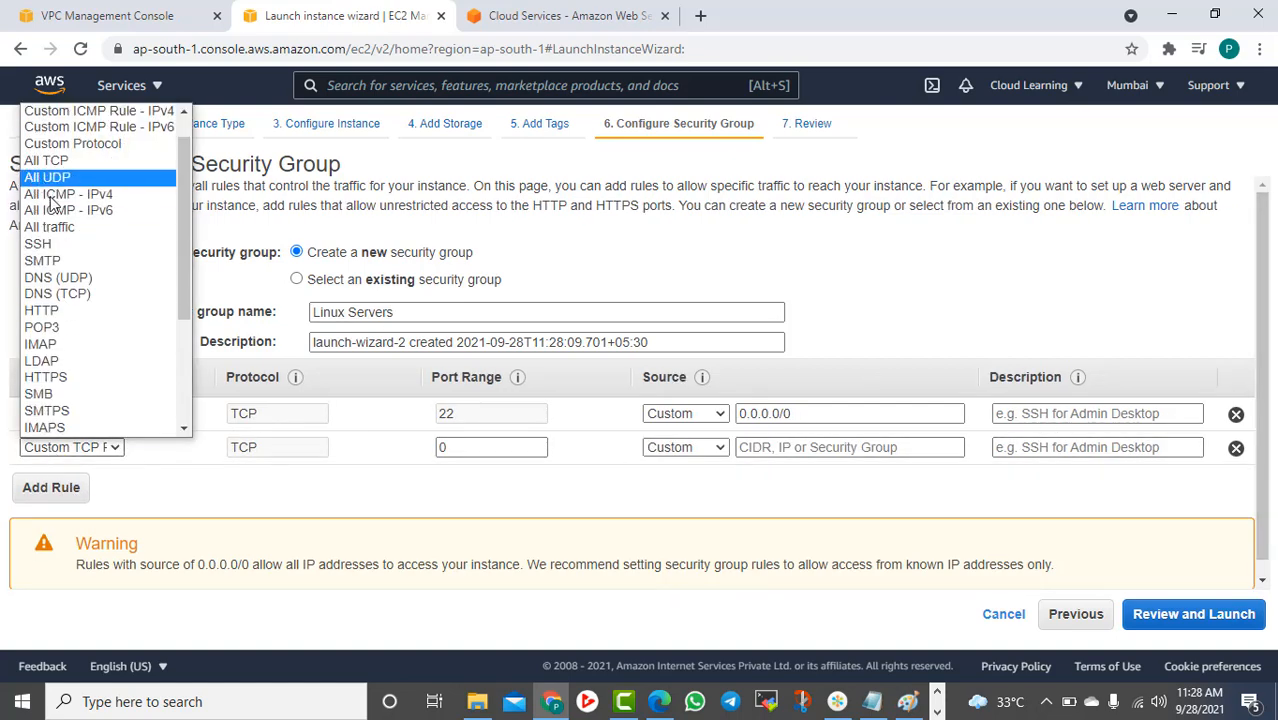
left_click(52, 196)
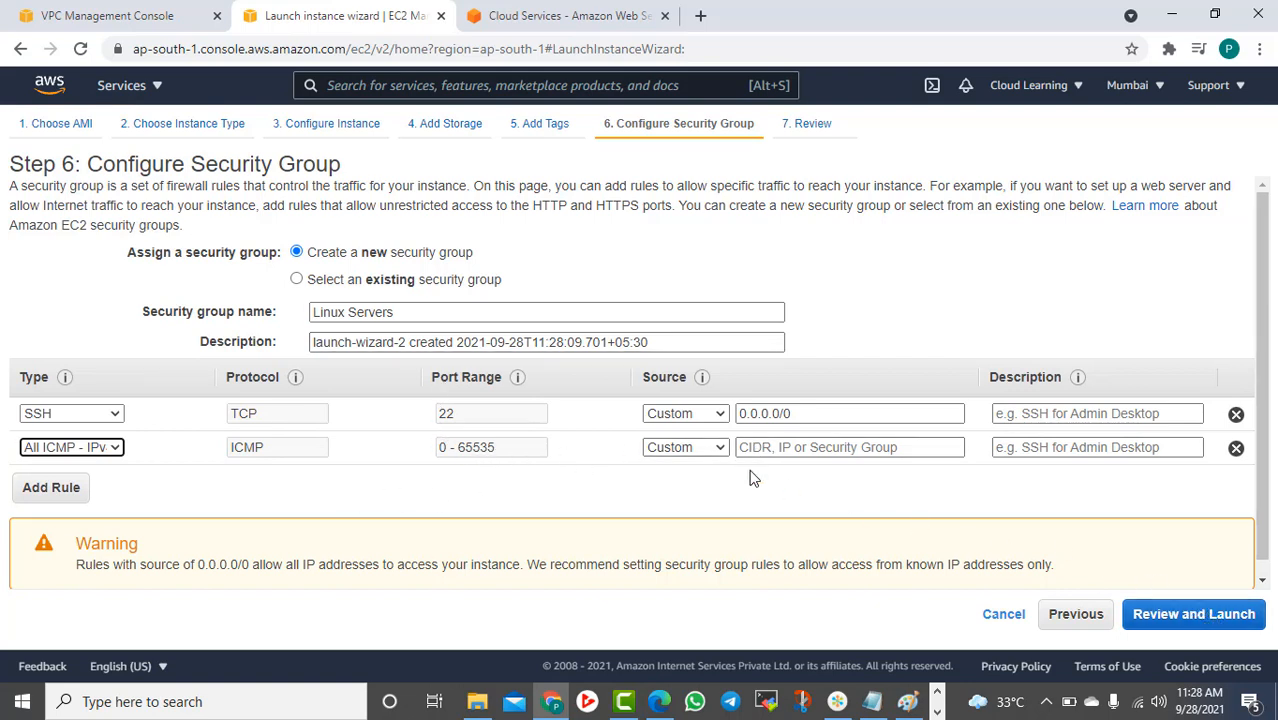
left_click(683, 447)
left_click(672, 480)
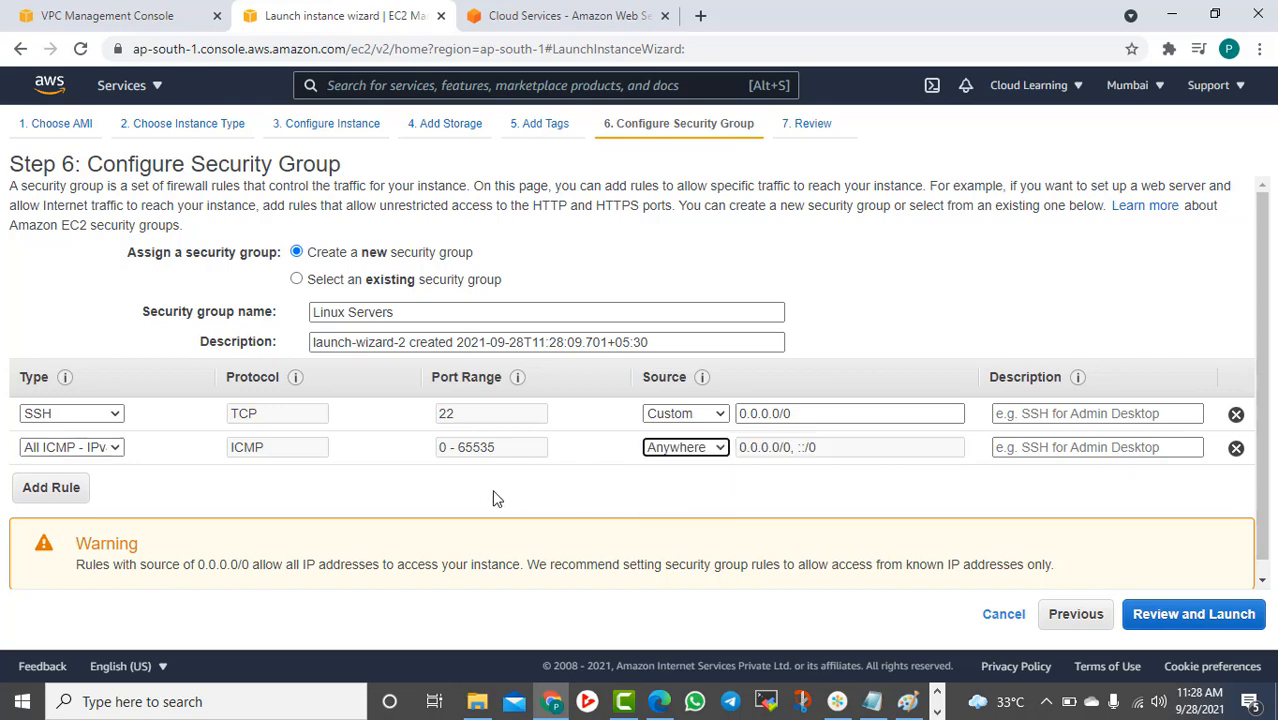
left_click(1190, 625)
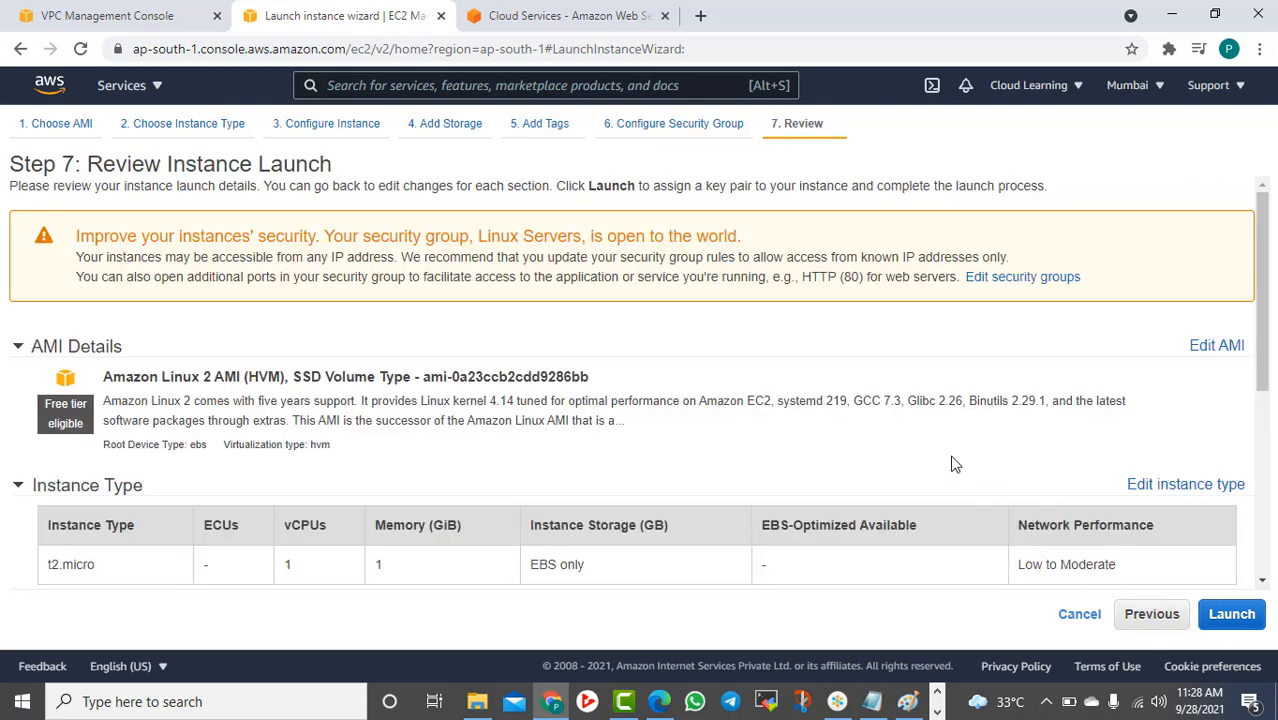
Start the launch and look over the existing key pair choices
scroll(1182, 580, "down", 5)
left_click(1230, 614)
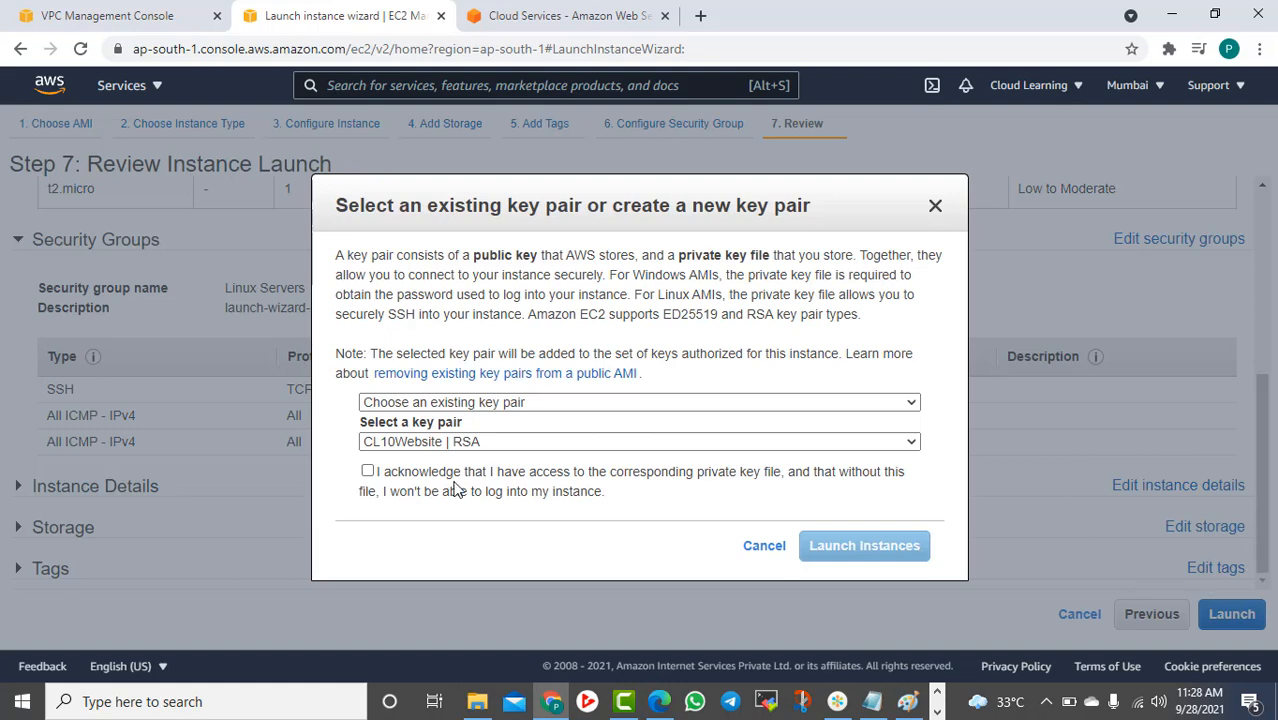
left_click(378, 477)
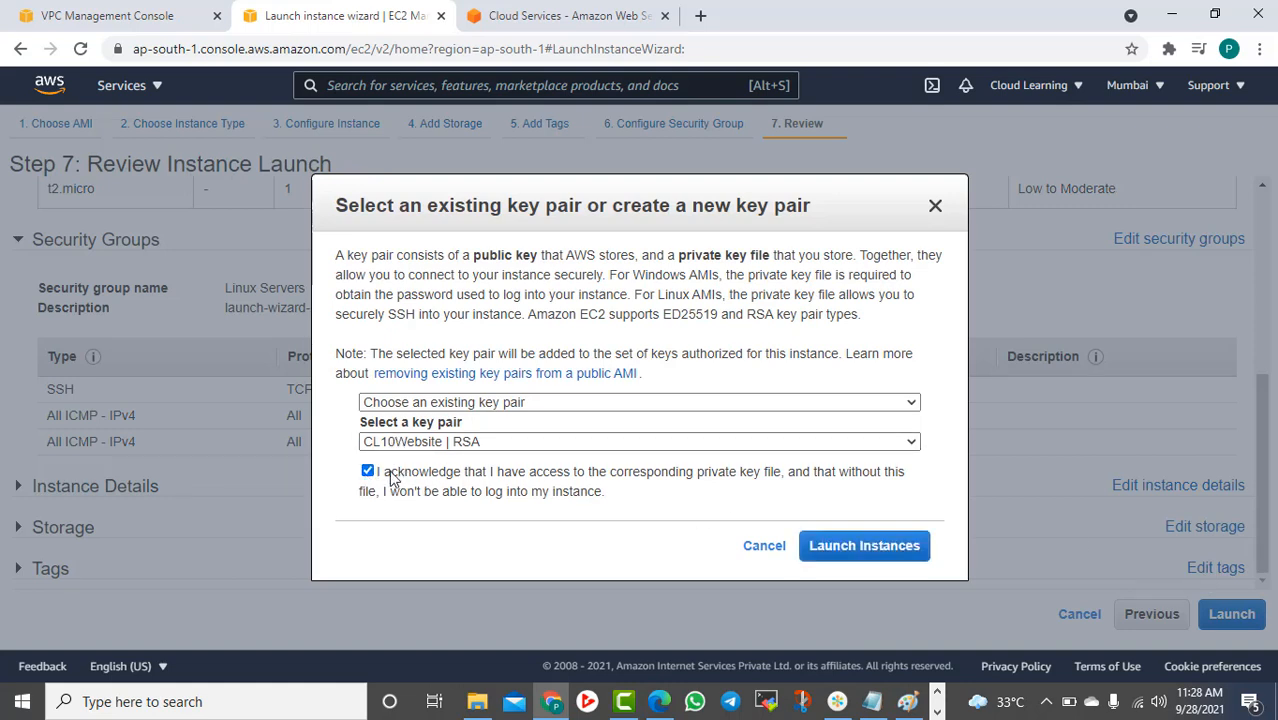
left_click(436, 441)
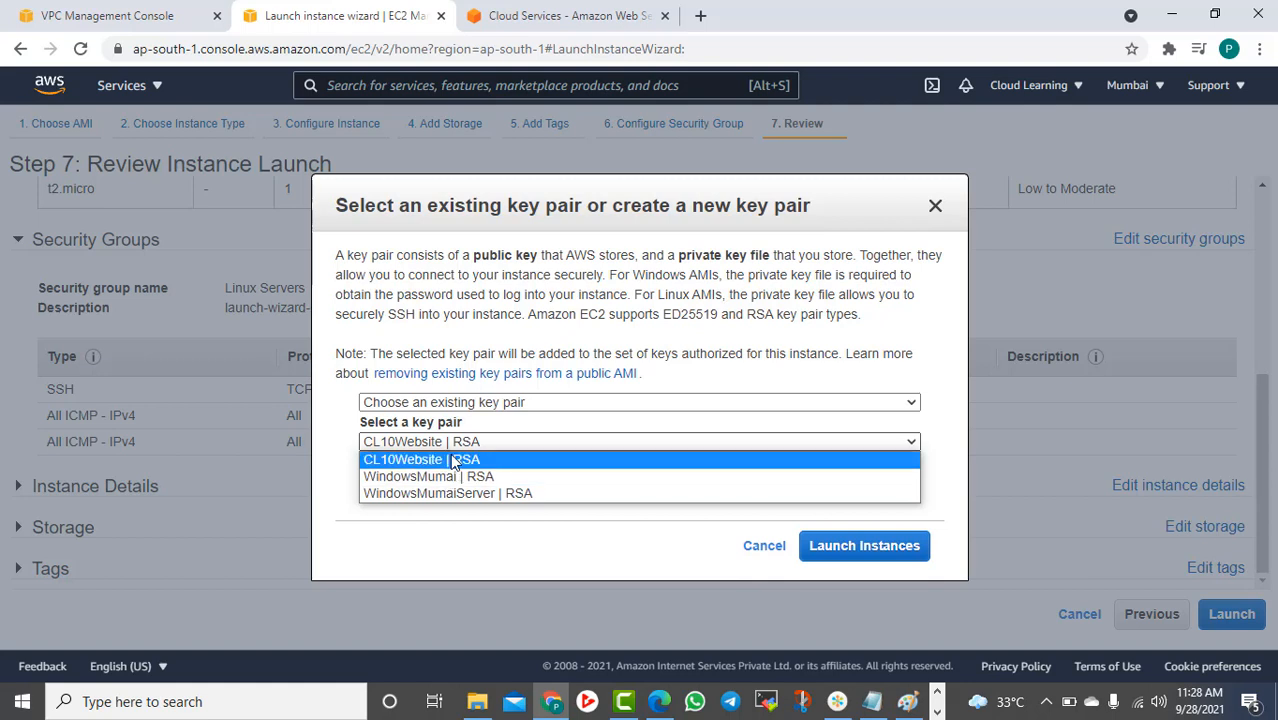
left_click(450, 458)
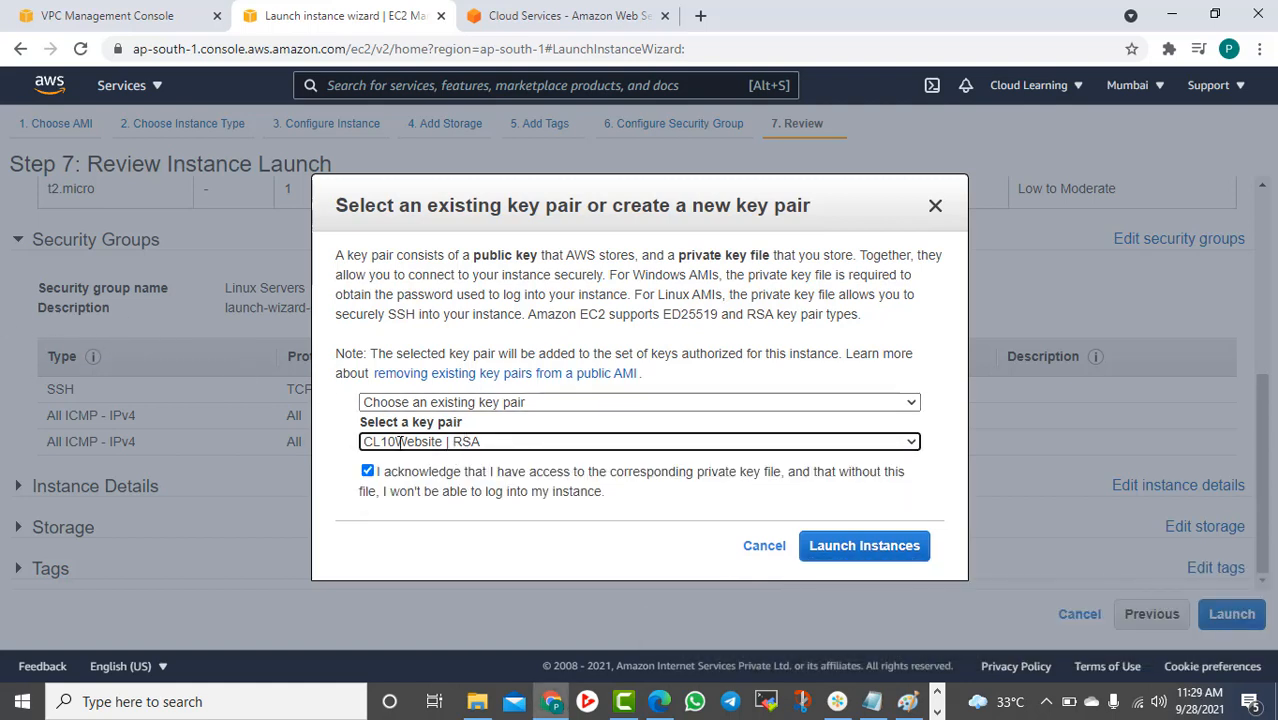
Create key pair linuxmumbai, save linuxmumbai.pem to Downloads, and launch the instance
left_click(505, 402)
left_click(447, 431)
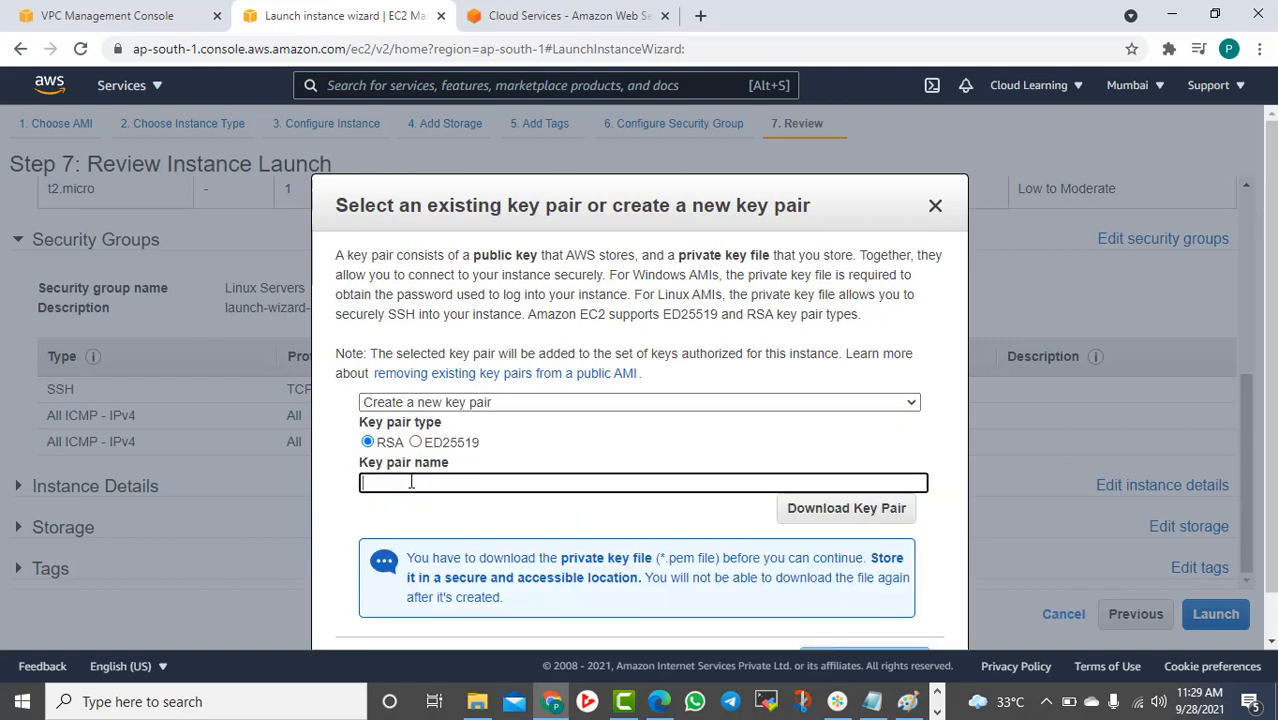
type("linuxm")
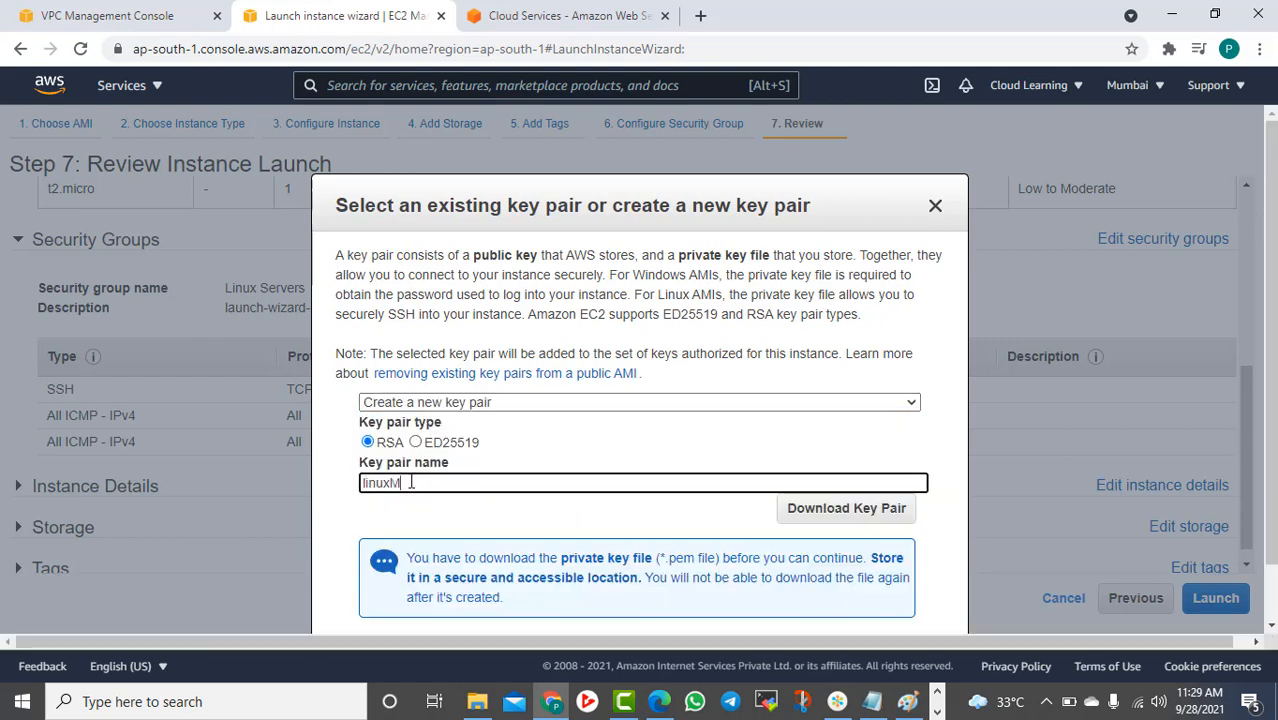
type("umbai")
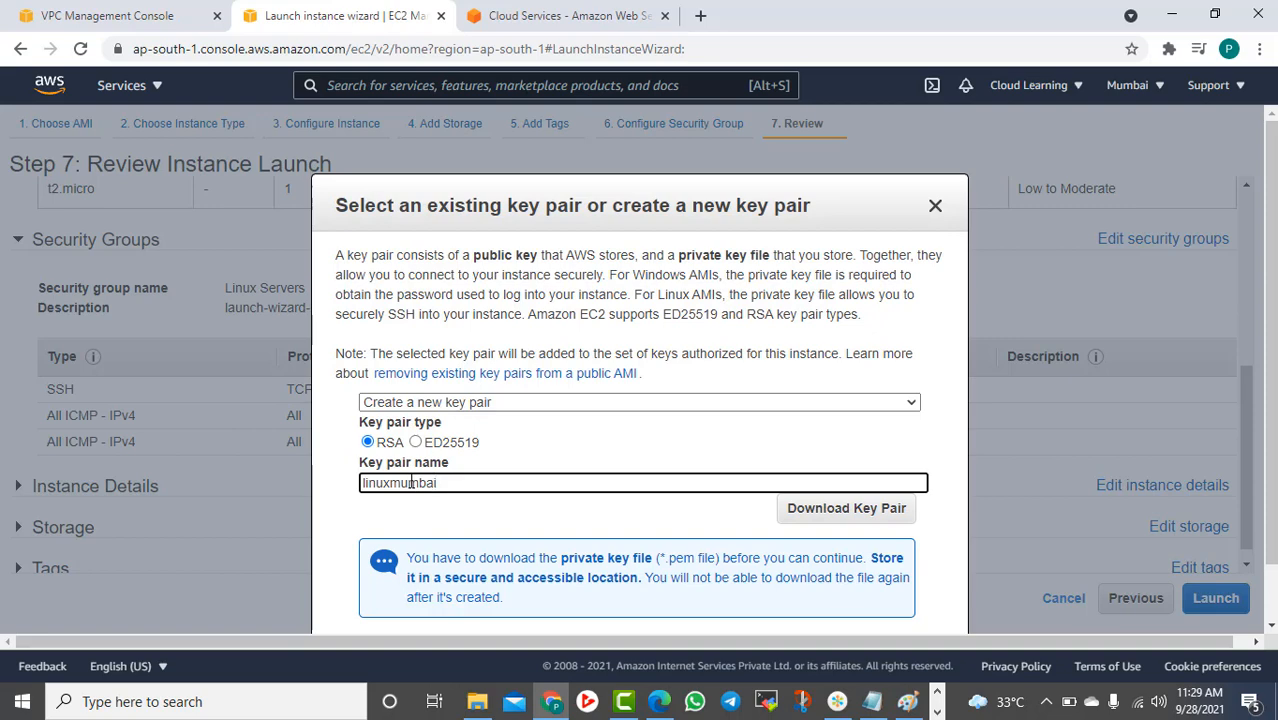
left_click(866, 509)
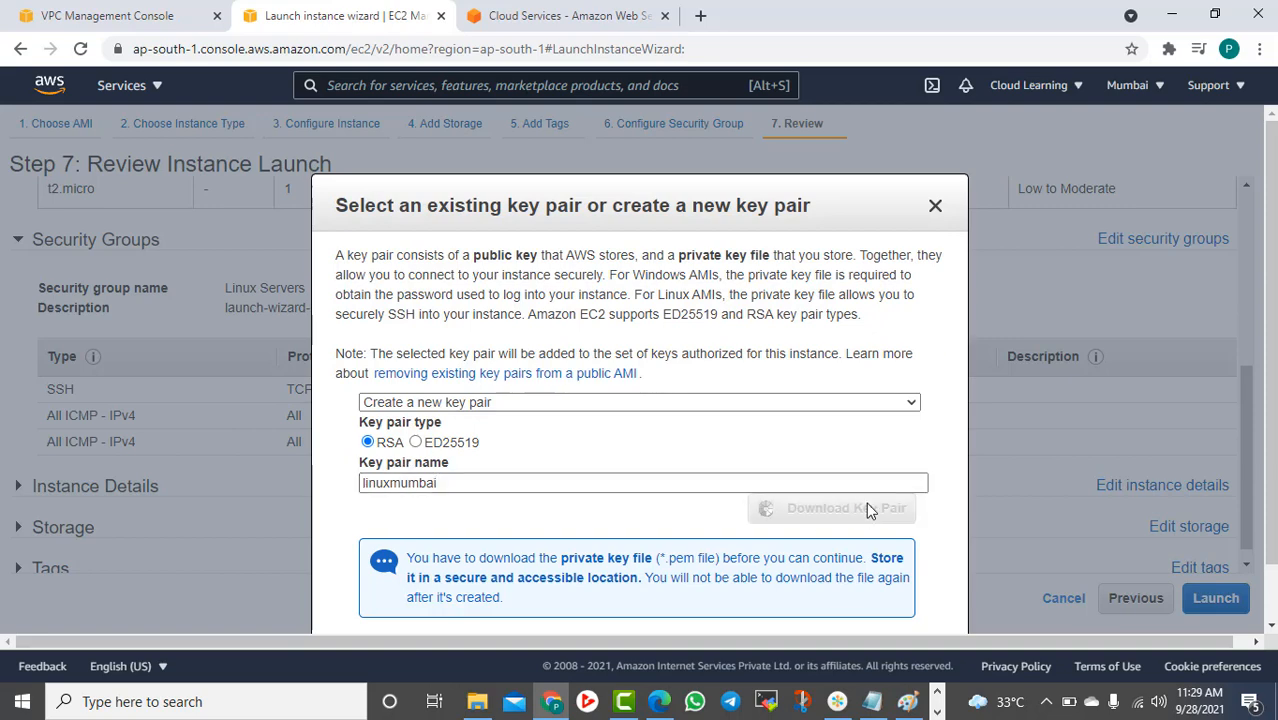
scroll(868, 503, "down", 2)
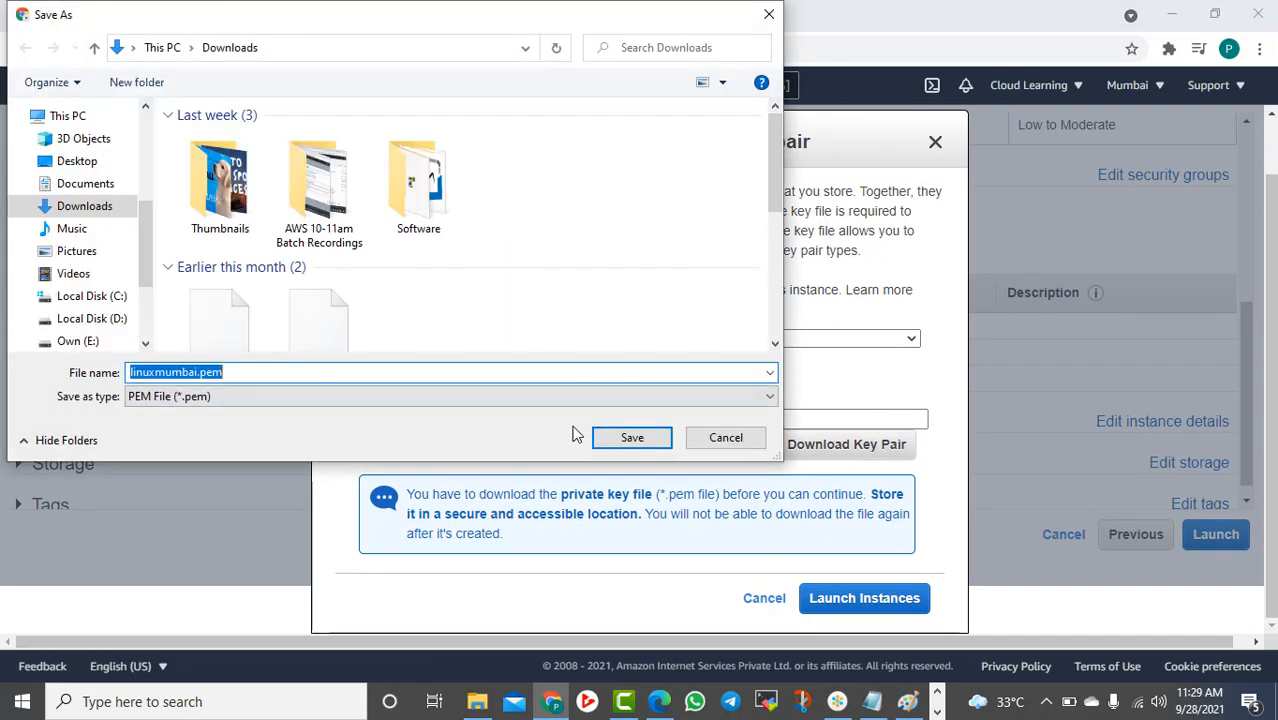
left_click(645, 440)
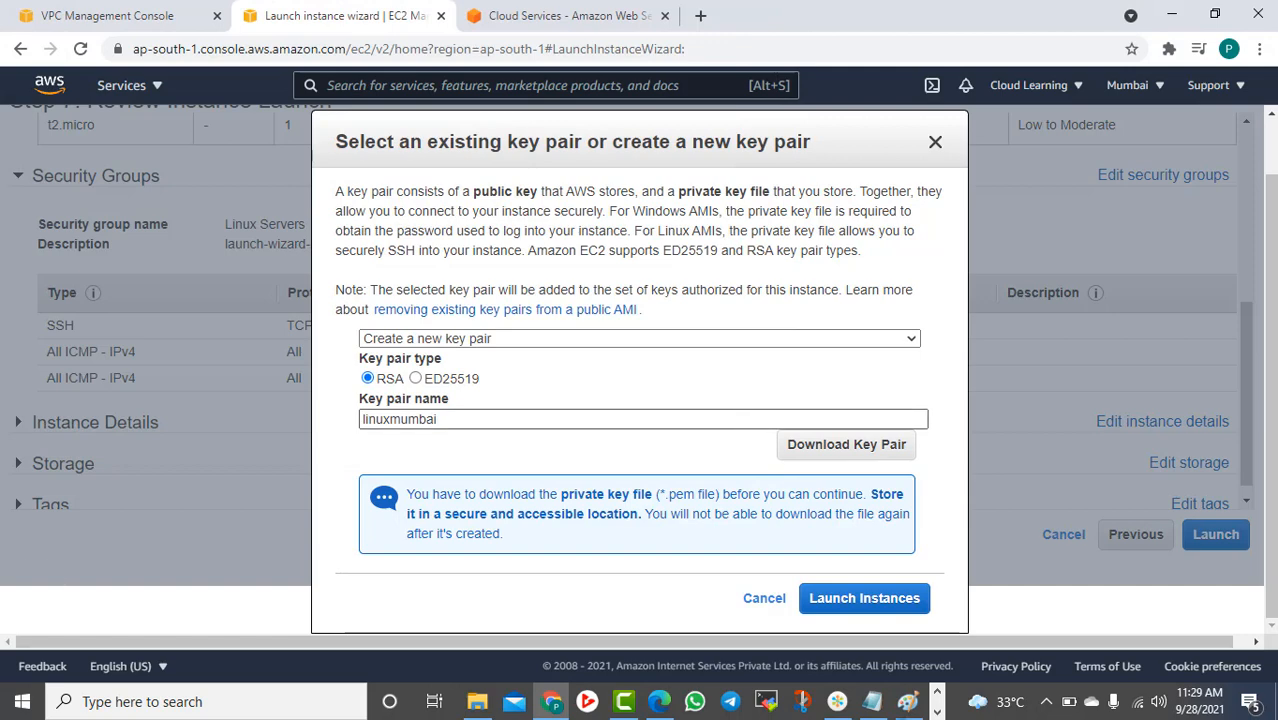
left_click(845, 596)
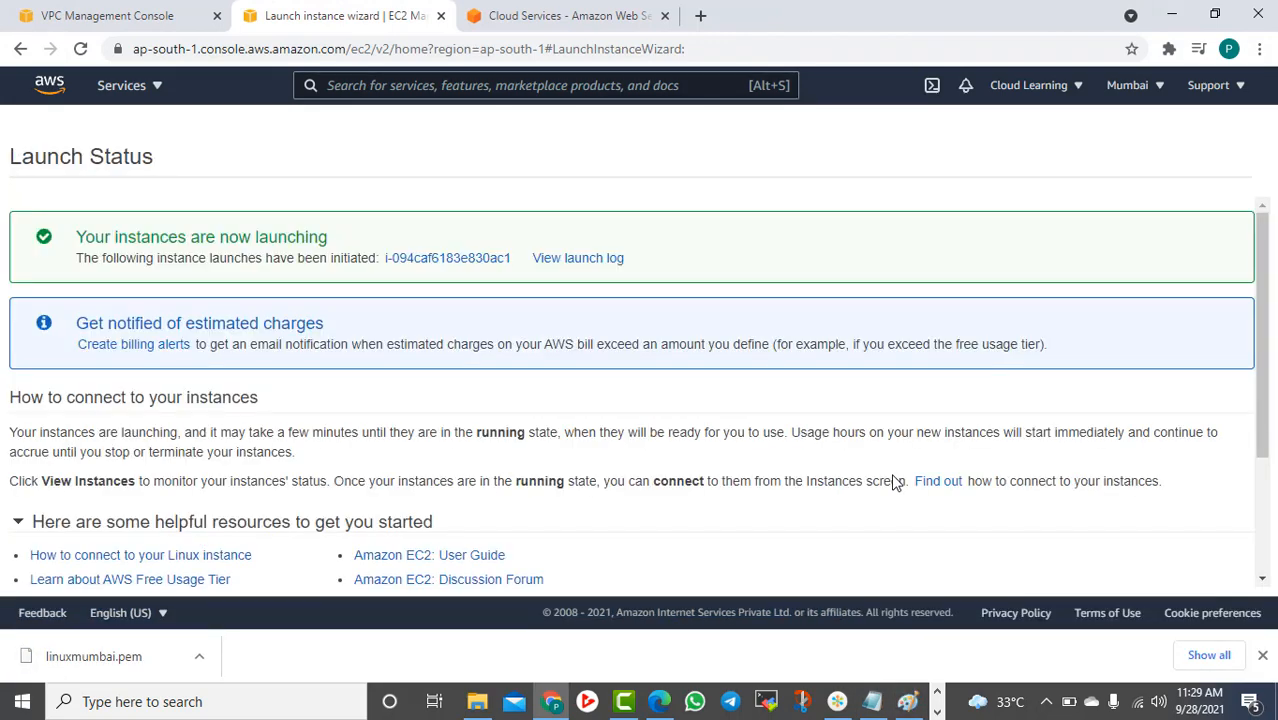
Go from the Launch Status page to the EC2 Instances list
scroll(521, 318, "down", 3)
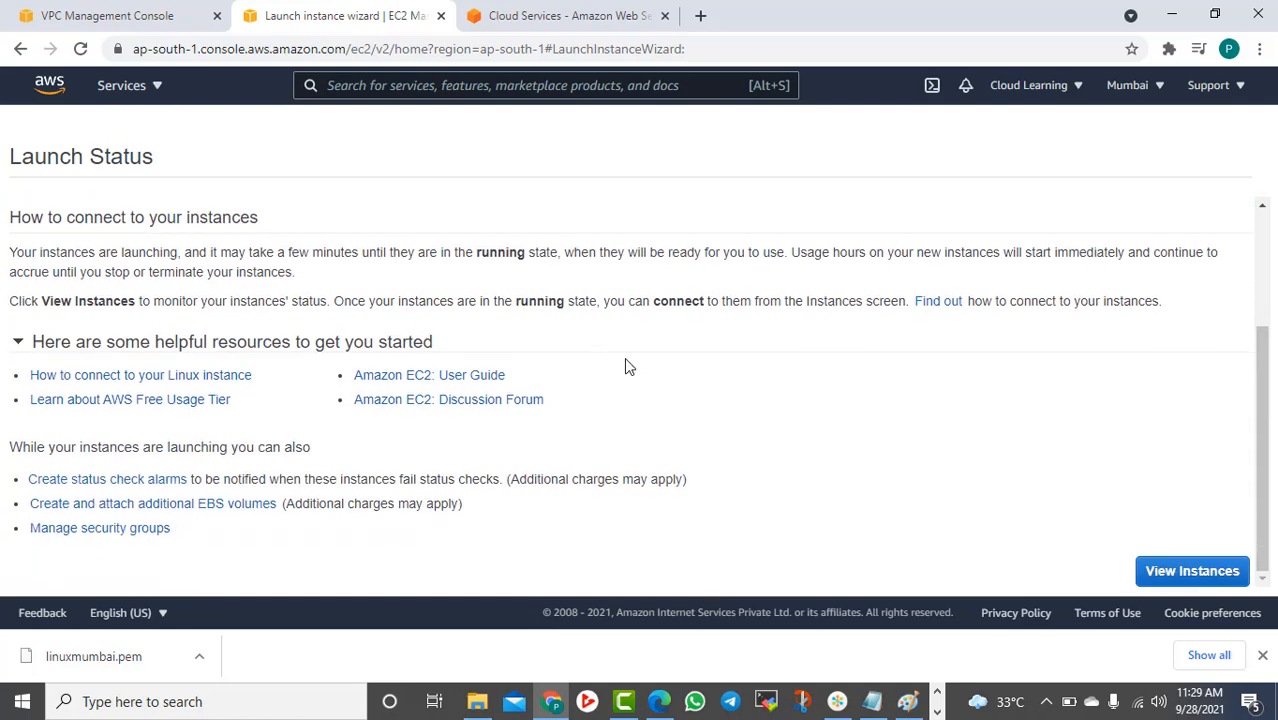
left_click(1192, 568)
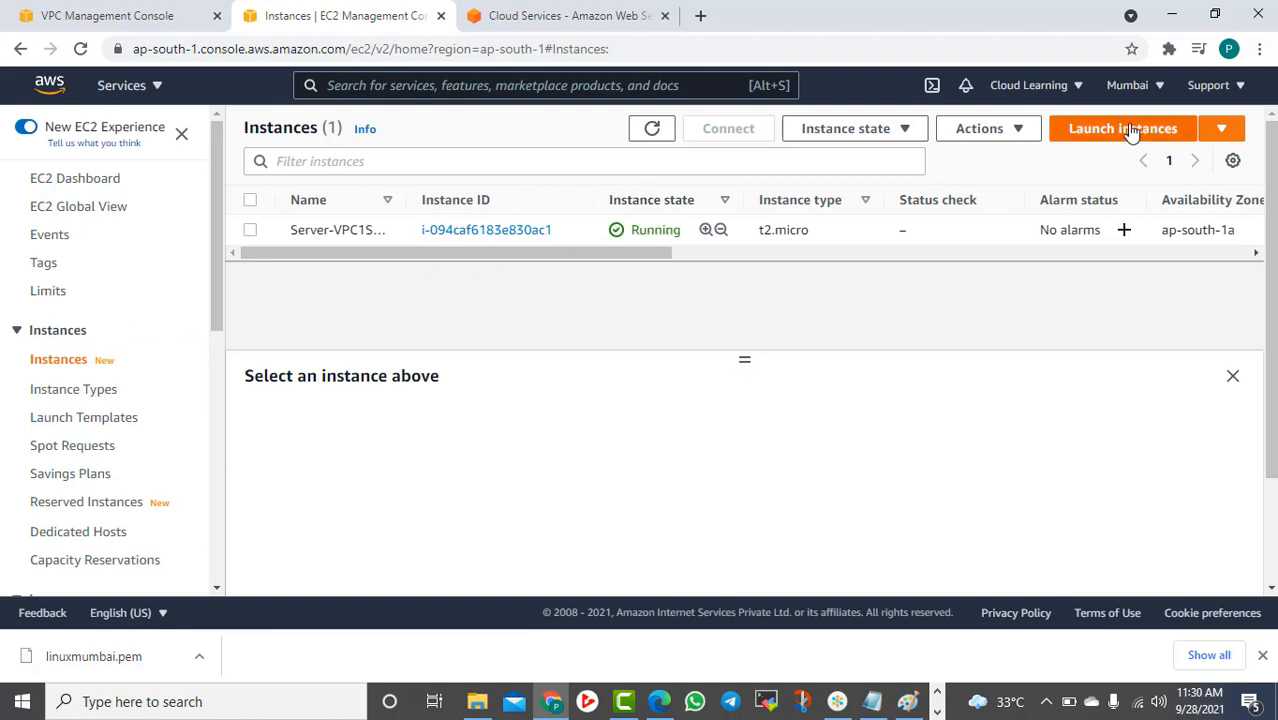
Switch the console region to US West (Oregon)
left_click(1125, 85)
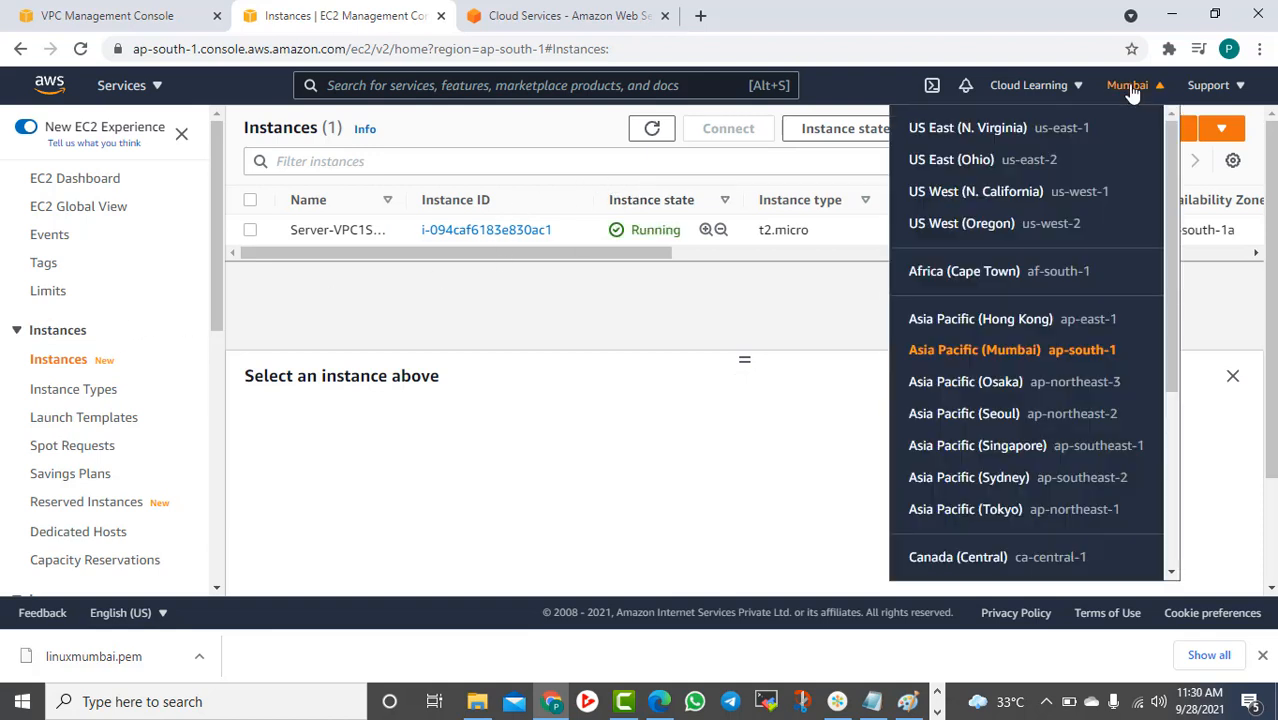
left_click(986, 228)
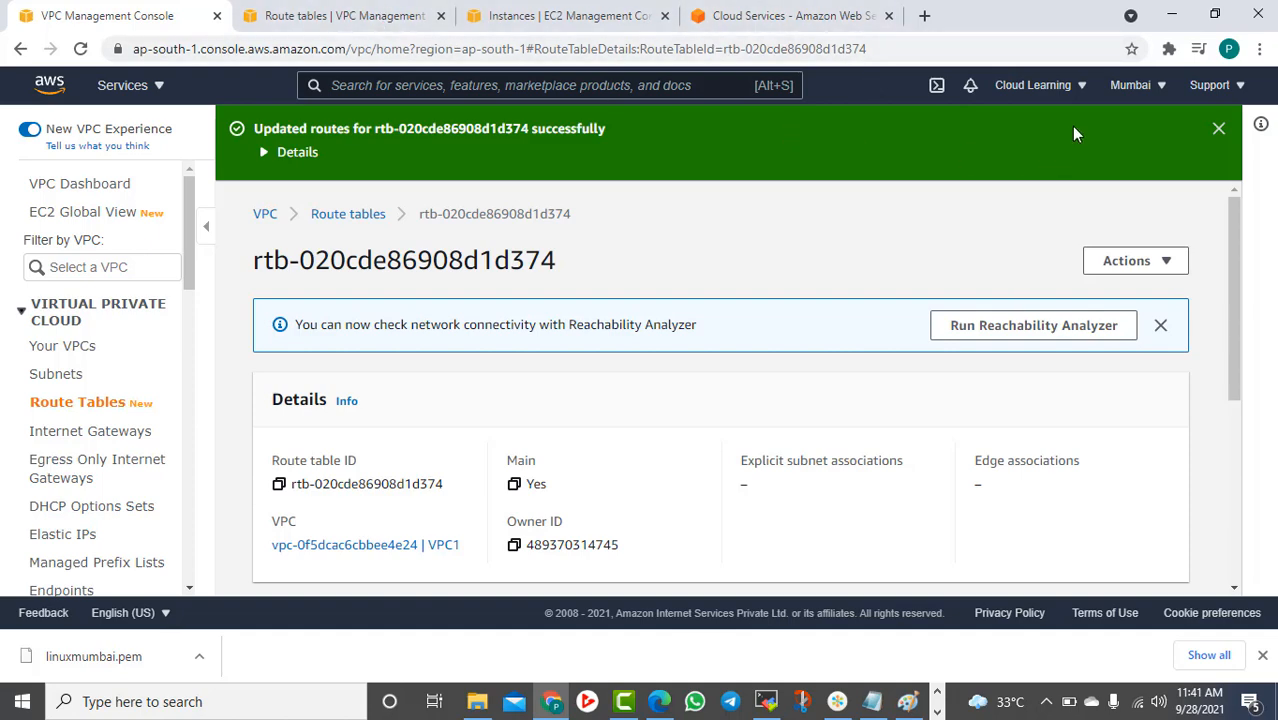
Review Oregon's VPCs and subnets, selecting the VPC2-Subnet1 CIDR 12.0.1.0/24
left_click(217, 15)
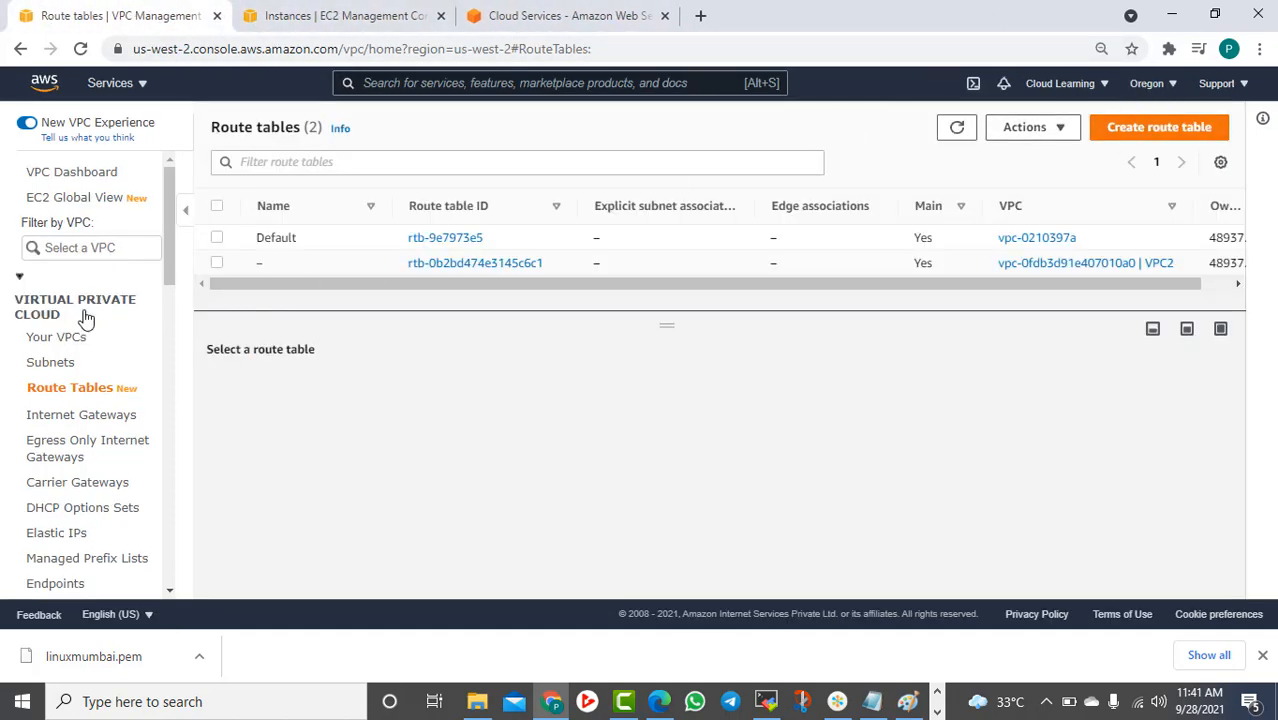
left_click(45, 337)
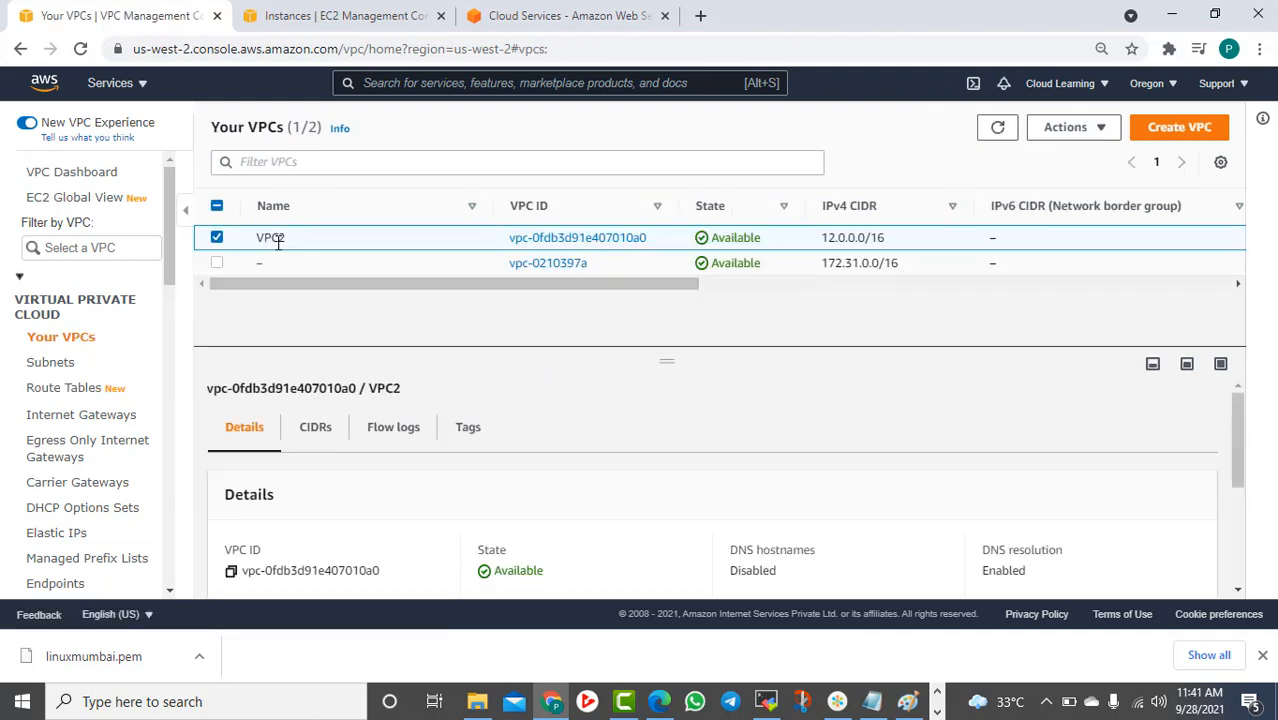
left_click(52, 364)
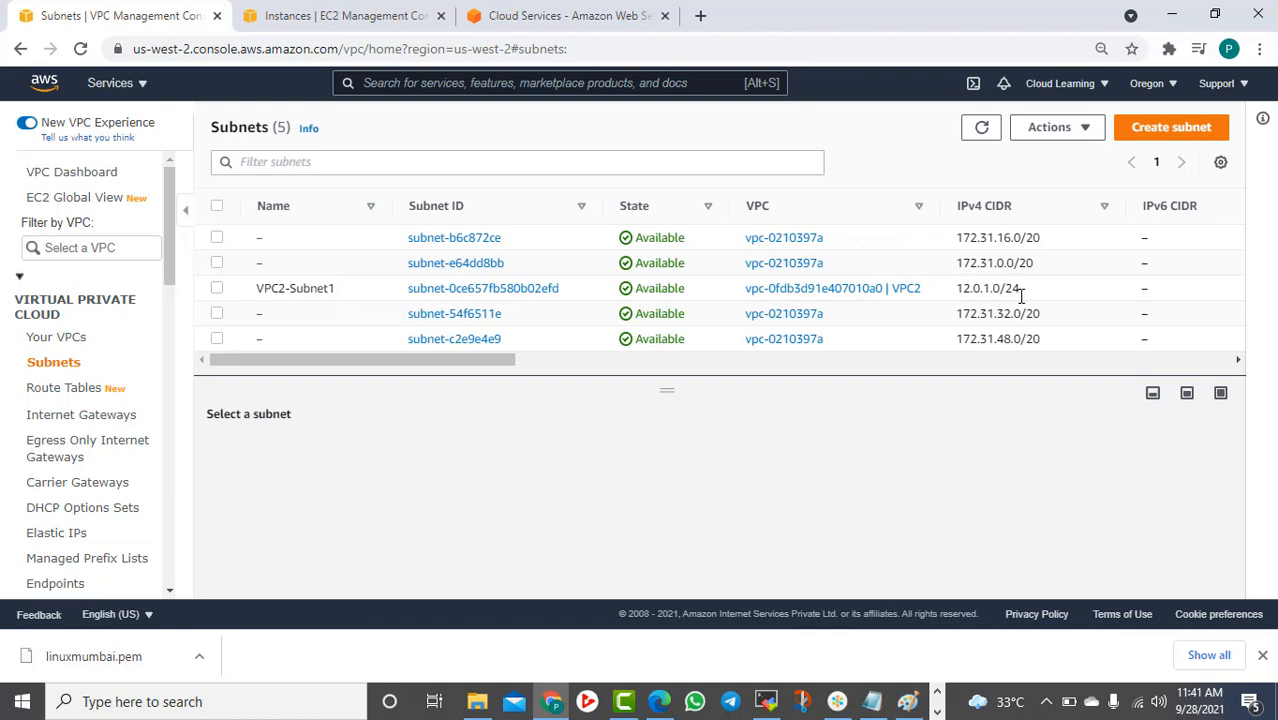
left_click_drag(1022, 293, 956, 288)
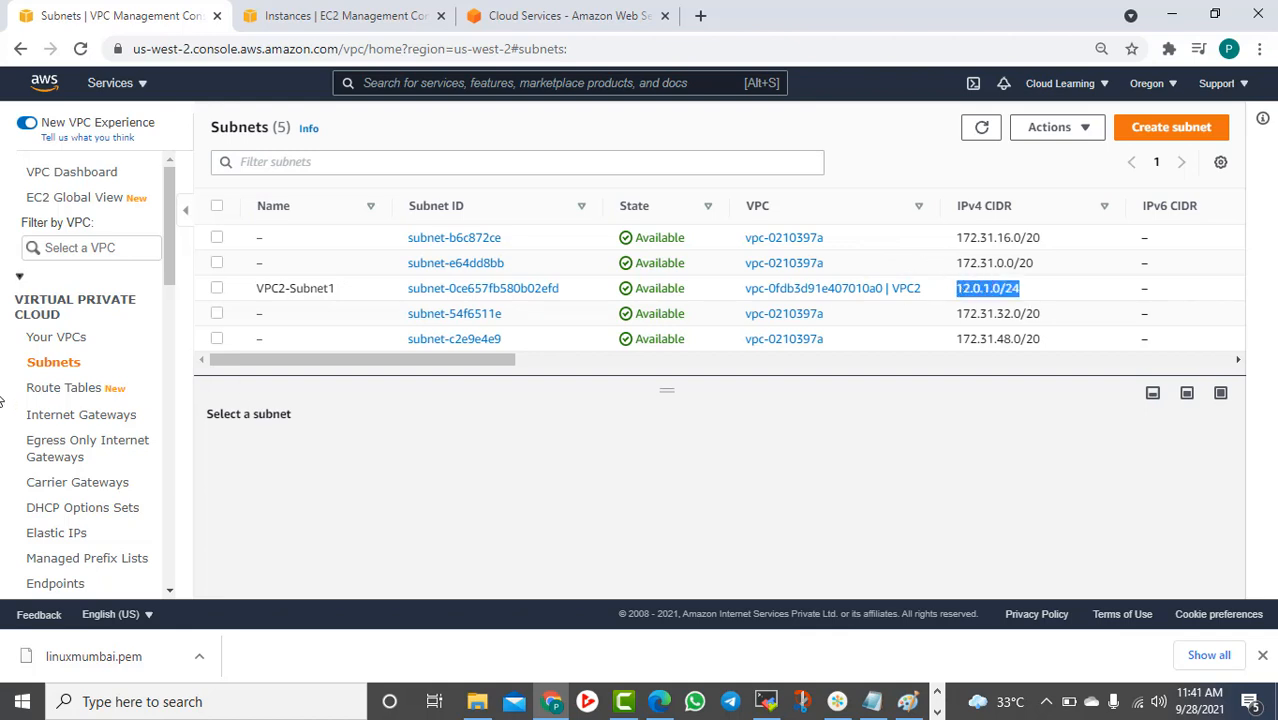
left_click(68, 341)
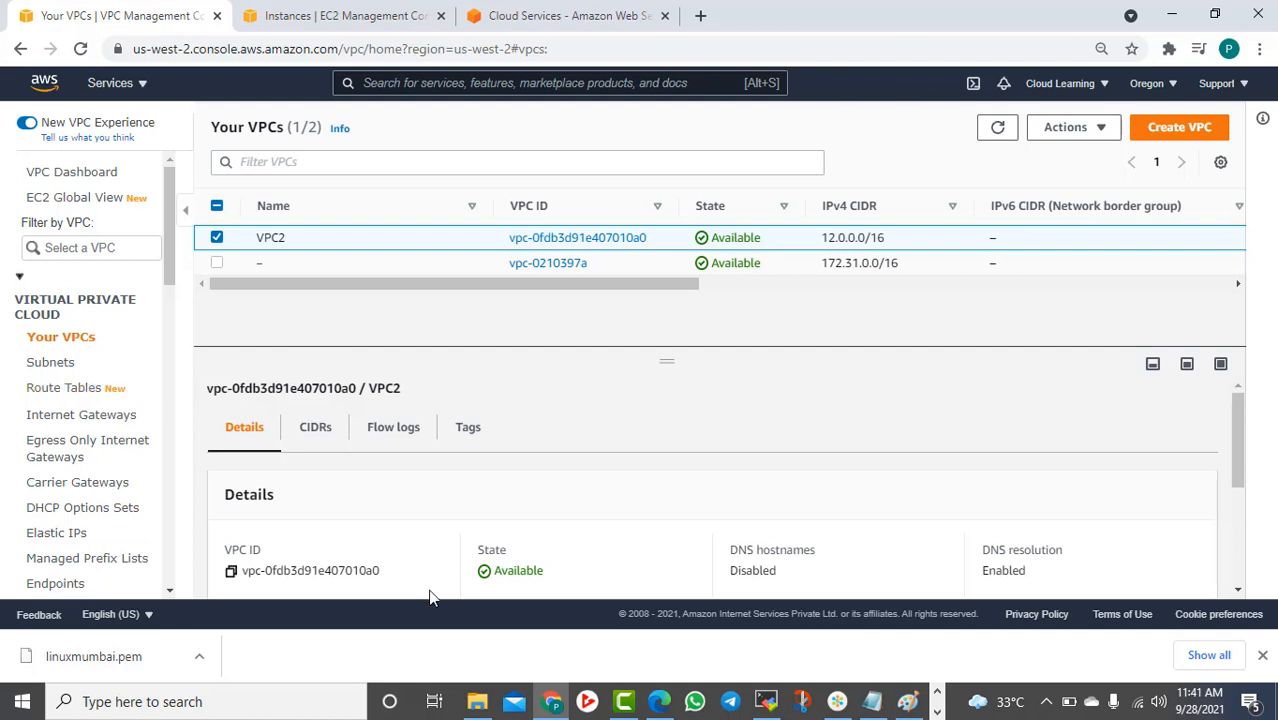
Inspect the VPC2 route table's 0.0.0.0/0 internet route, then list the internet gateways
left_click(72, 396)
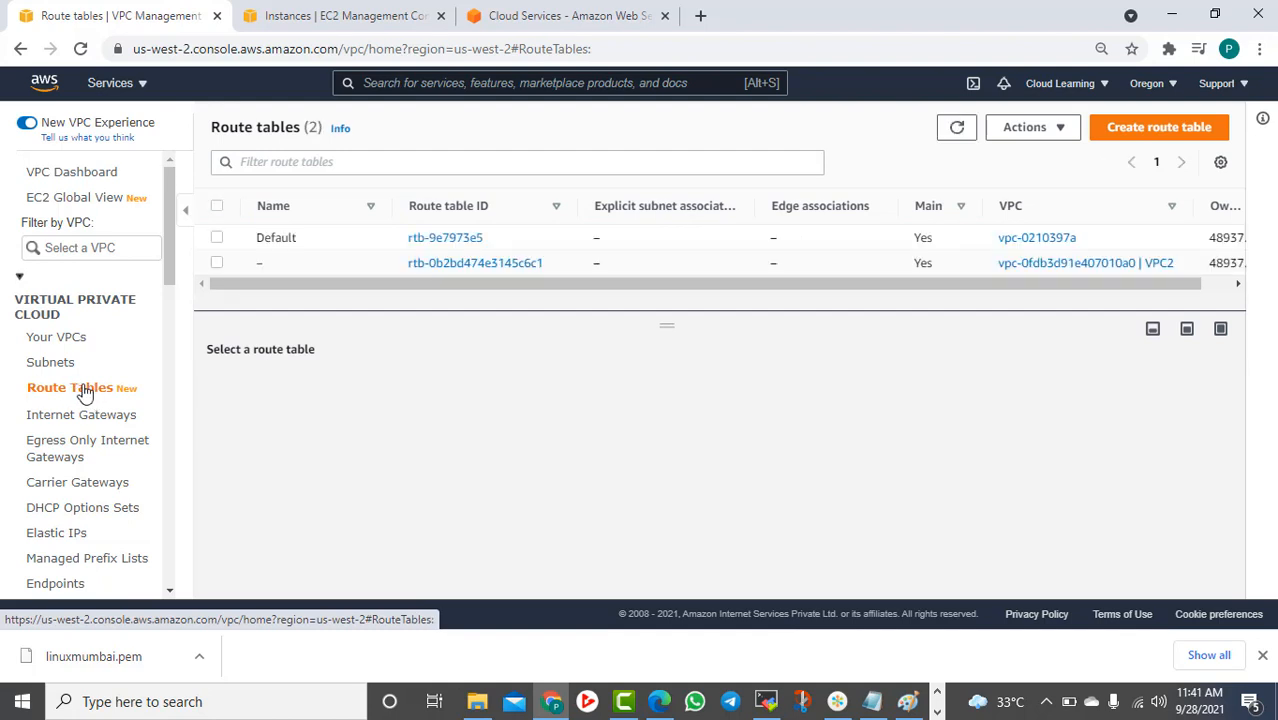
left_click(217, 263)
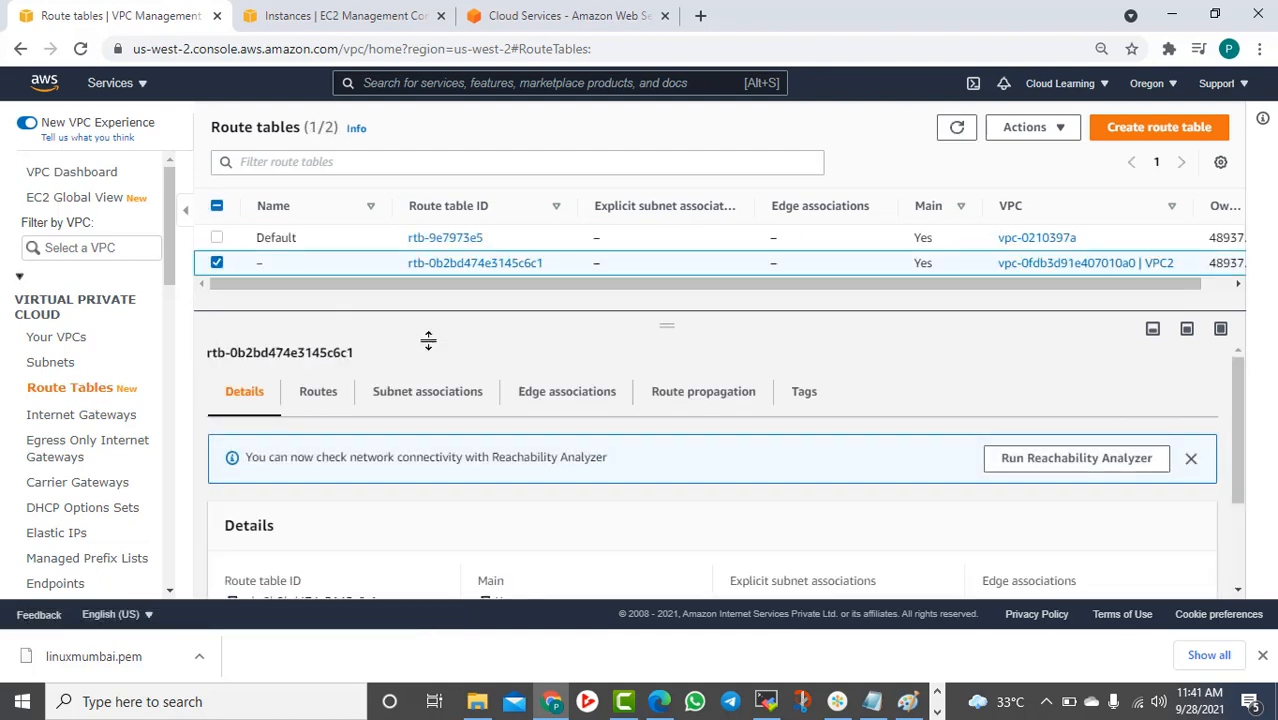
left_click(320, 400)
scroll(555, 540, "down", 2)
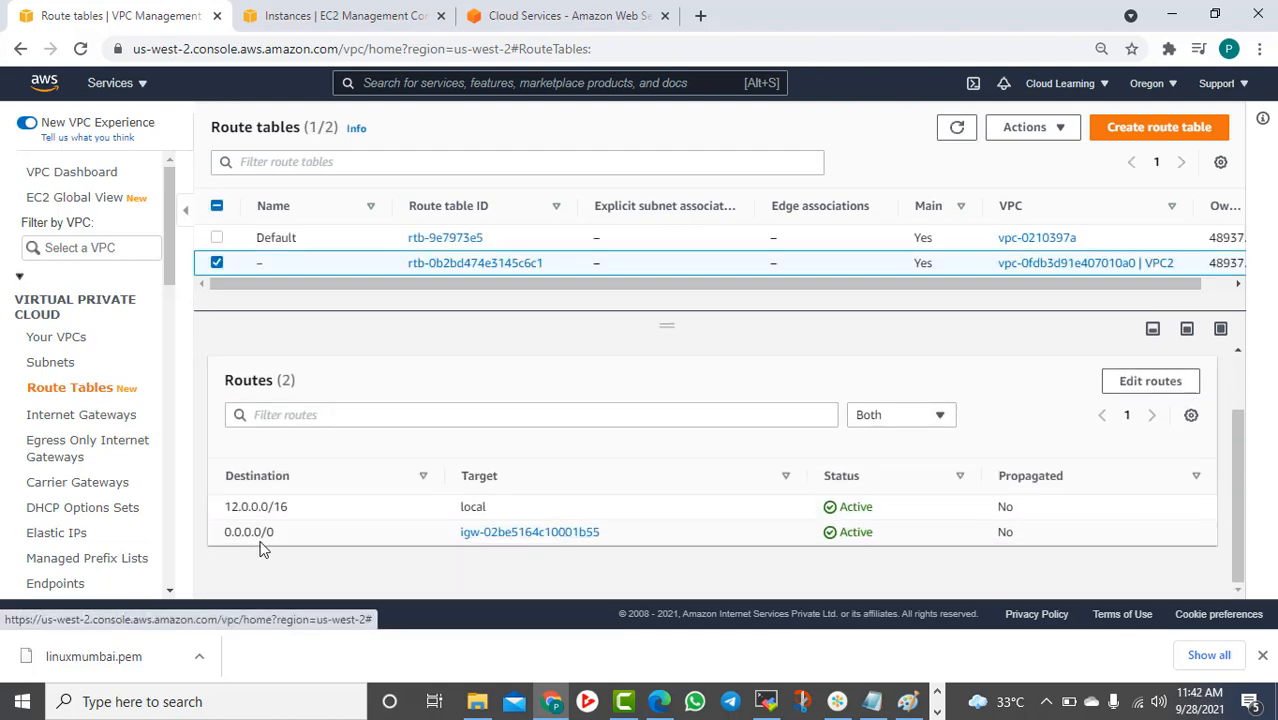
left_click_drag(244, 532, 297, 529)
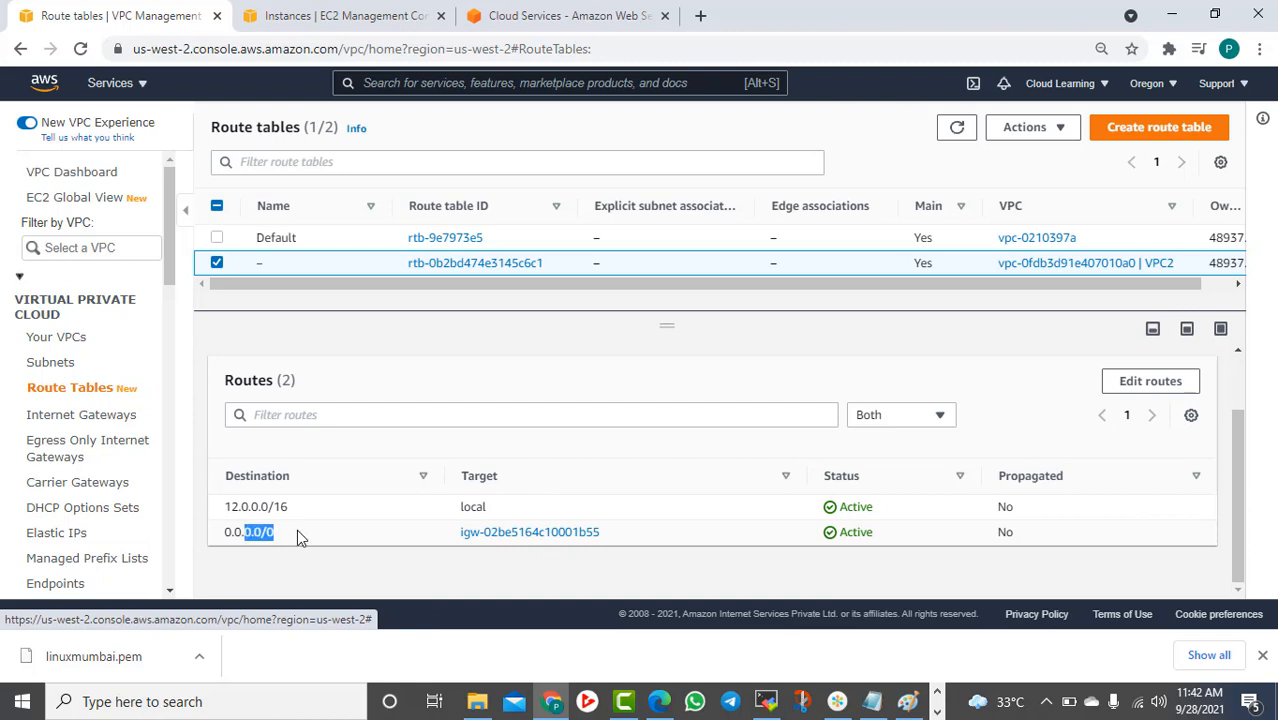
left_click(57, 418)
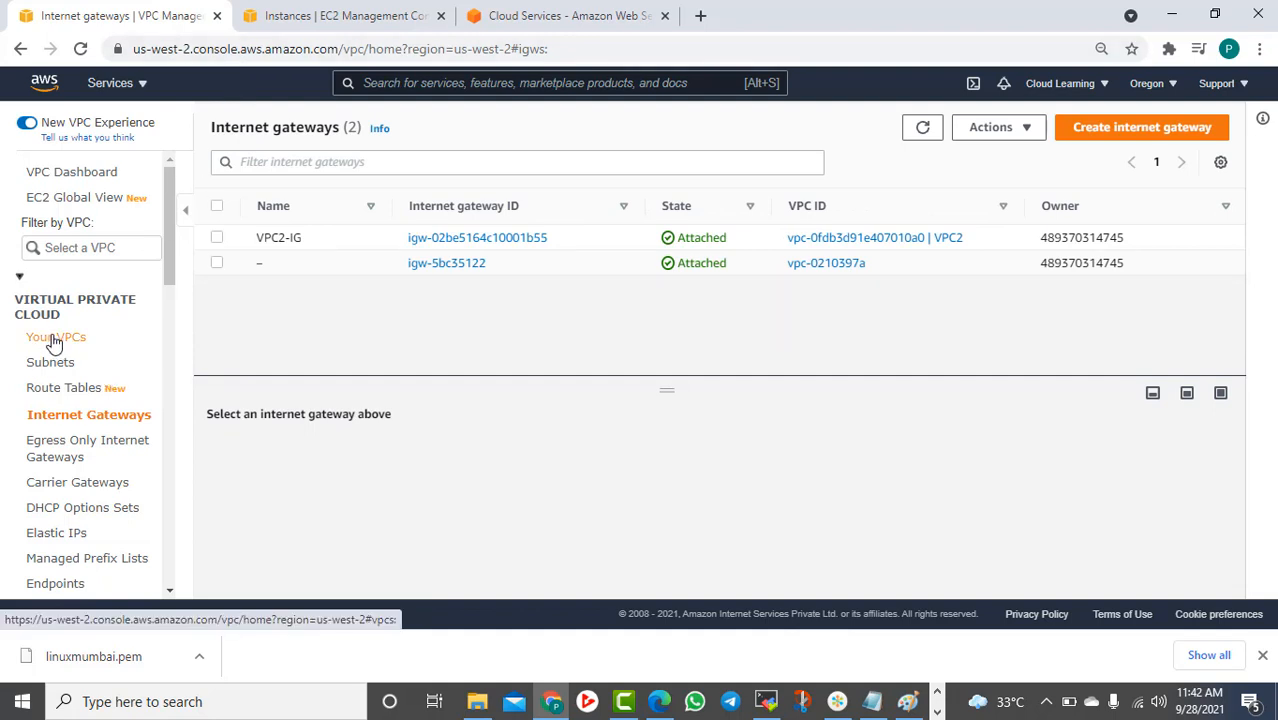
Record VPC 1 - 10.0.0.0/16 and VPC 2 - 12.0.0.0/16 in Notepad, then return to EC2 Instances
left_click(872, 701)
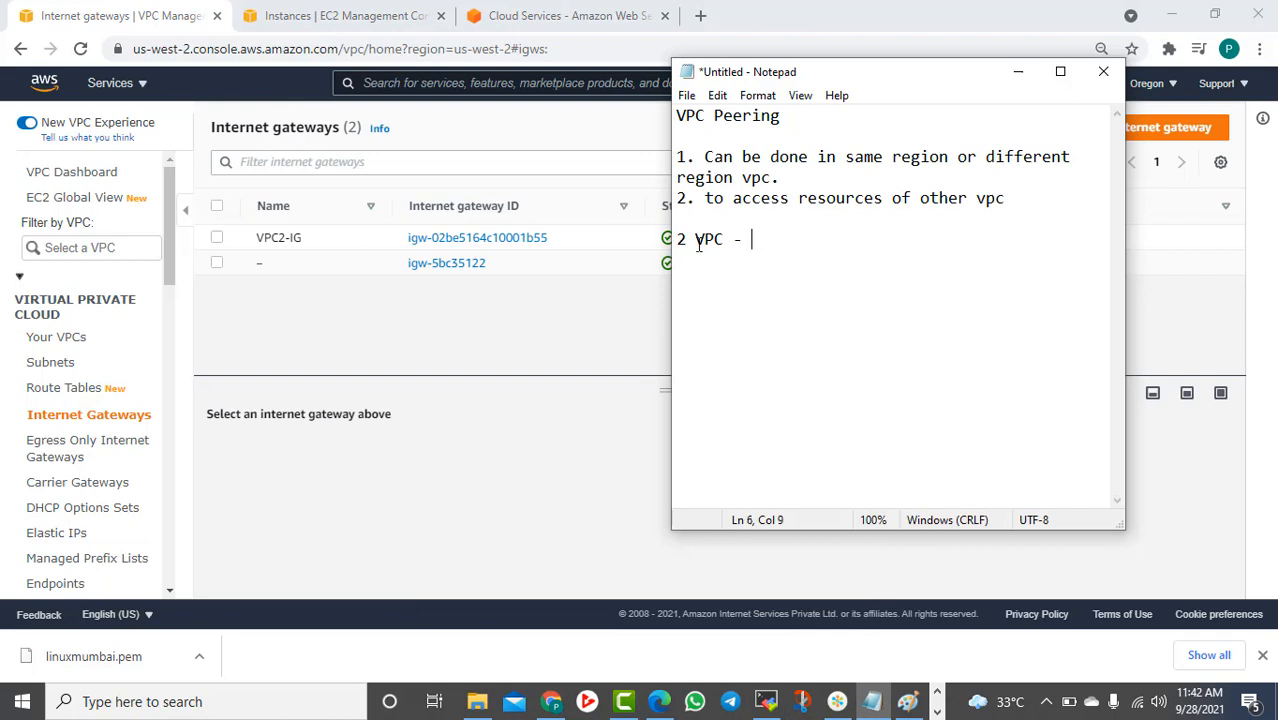
key("Return")
key("Return")
type("VPC 1 - 10")
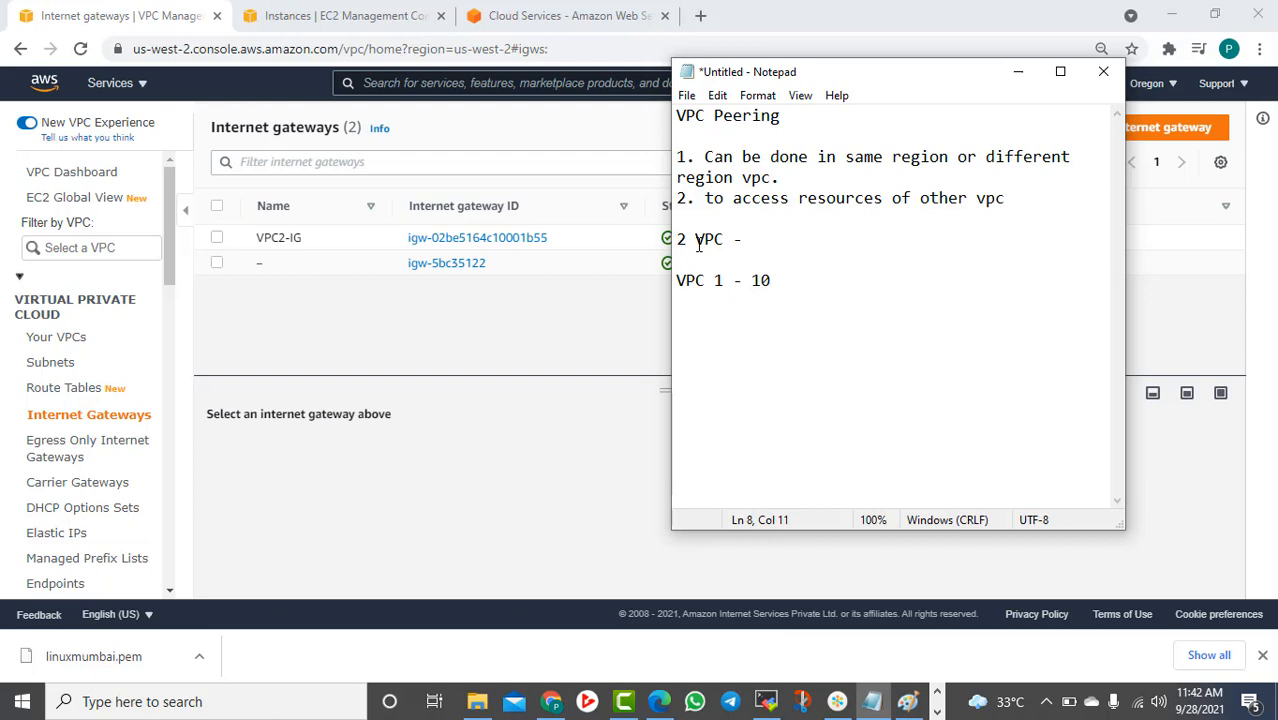
type(".0.0.0/16")
key("Return")
key("Return")
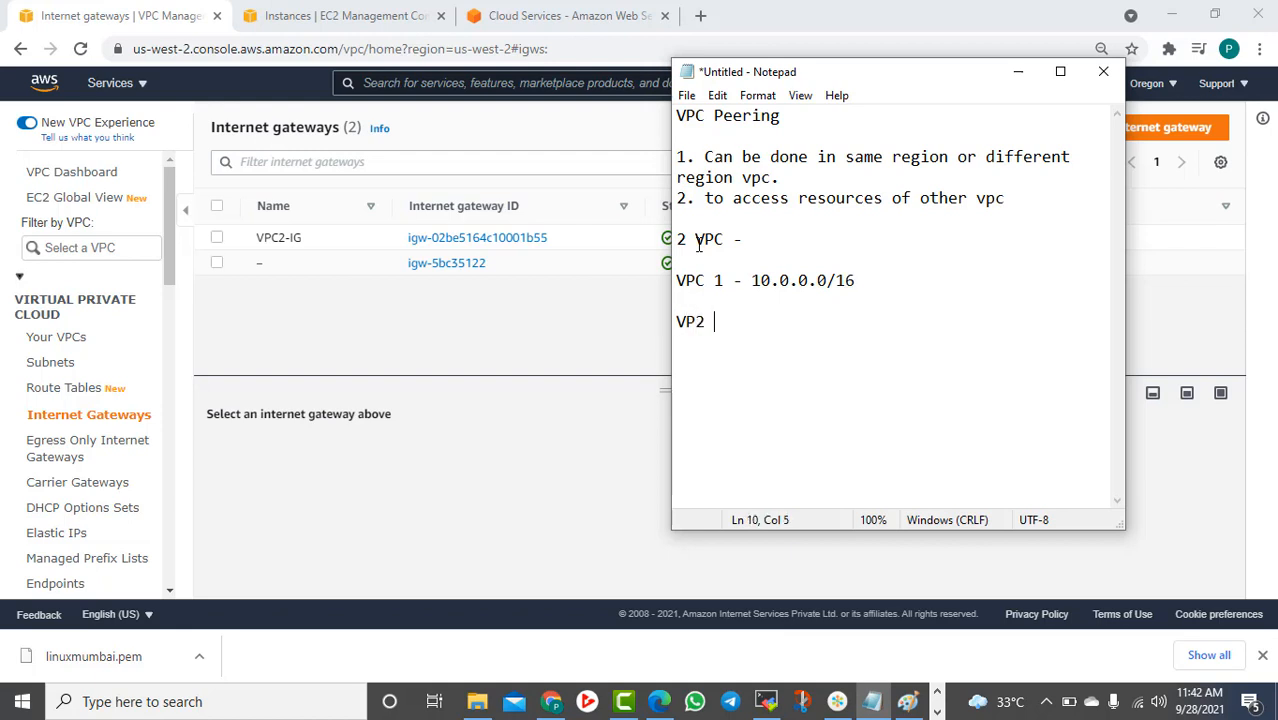
type("VP2 2 - 12.00")
type("0.0/16")
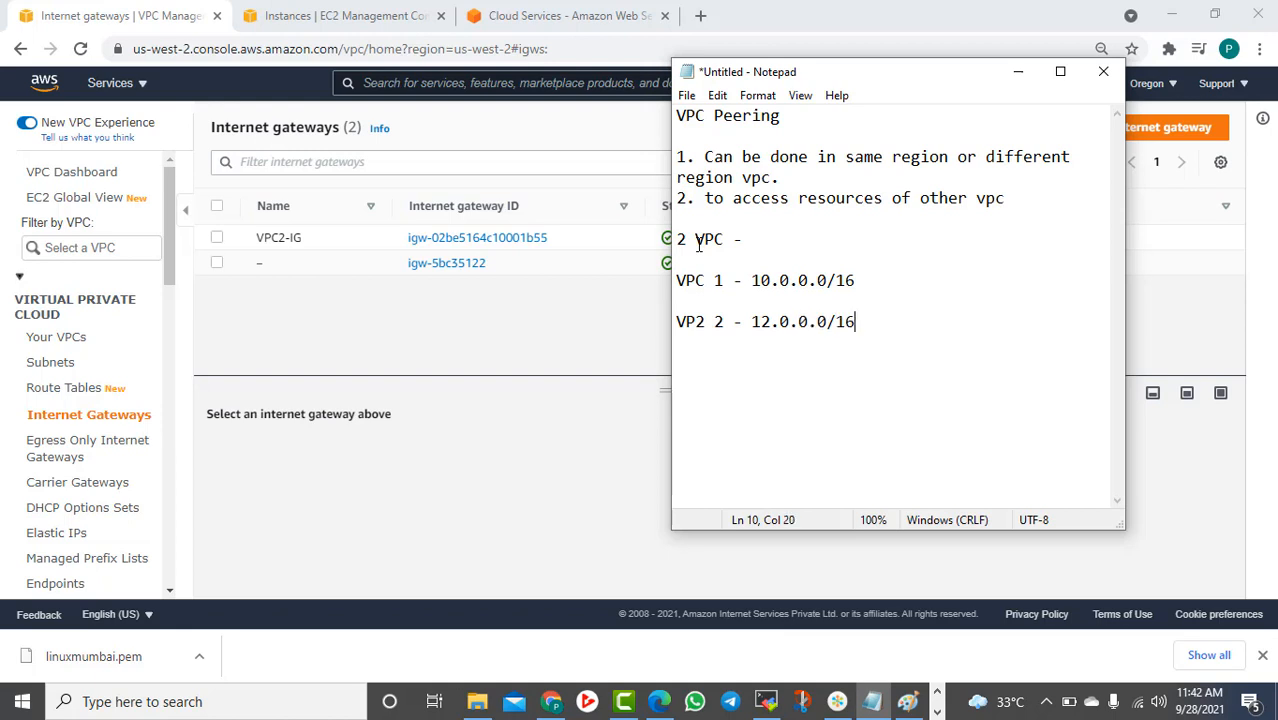
left_click(330, 17)
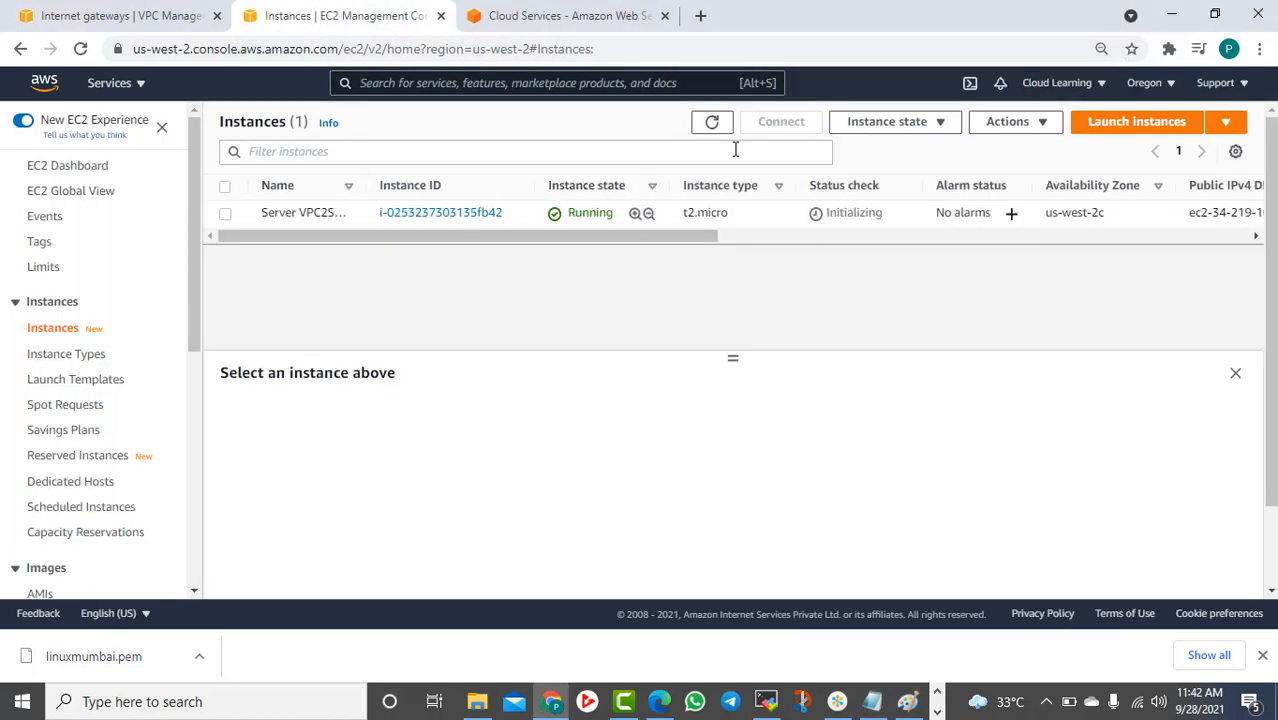
Refresh the instances list and check Server VPC2Subnet1's public and private IPv4 addresses
left_click(712, 122)
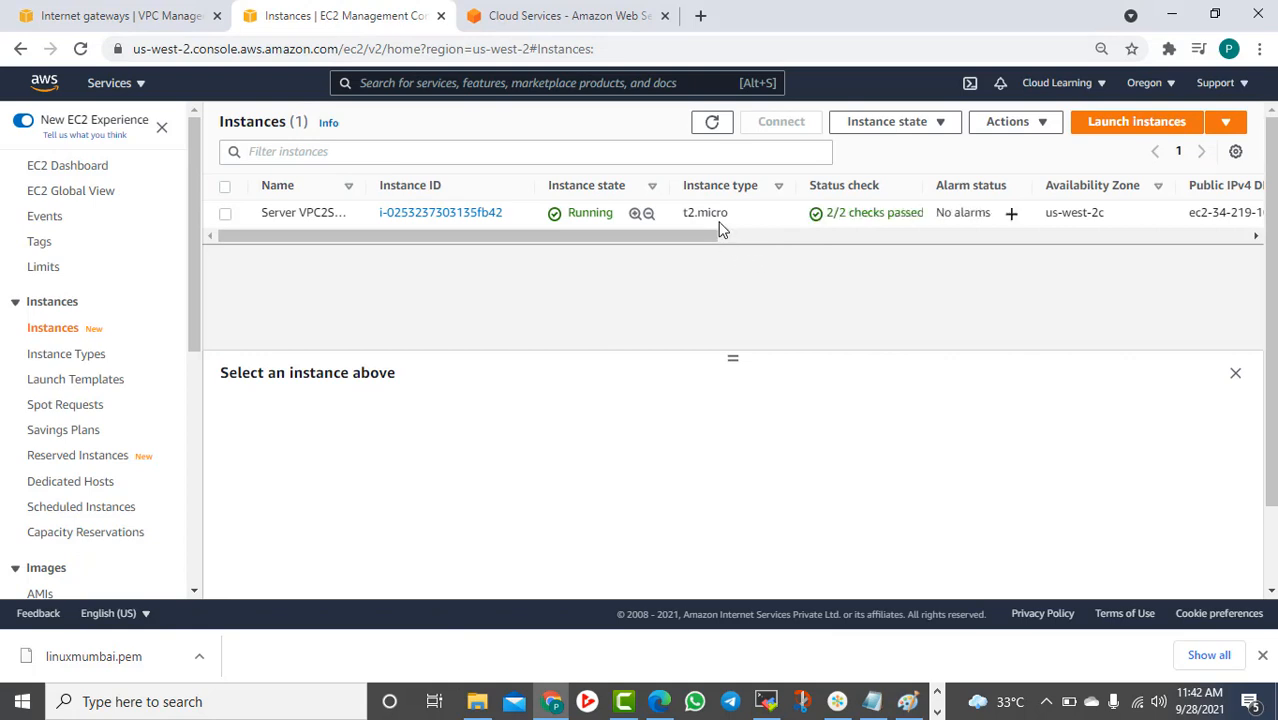
left_click_drag(676, 234, 464, 242)
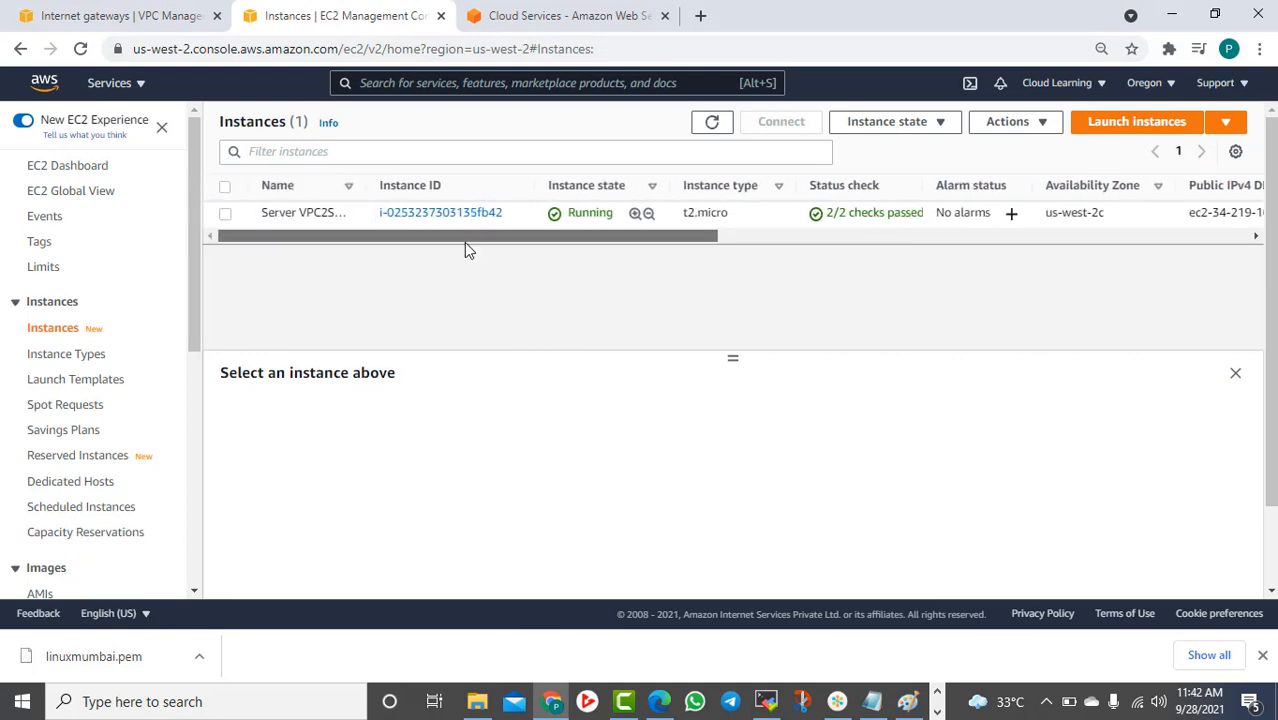
left_click(240, 215)
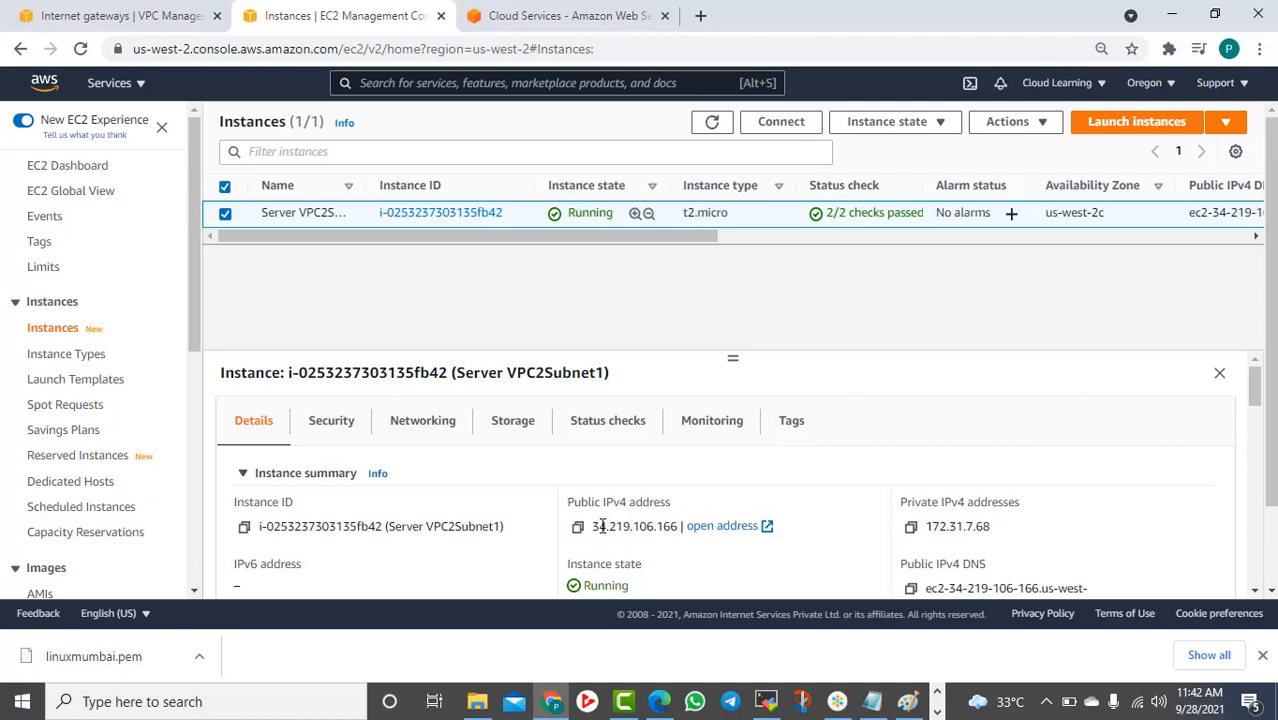
left_click_drag(602, 526, 642, 526)
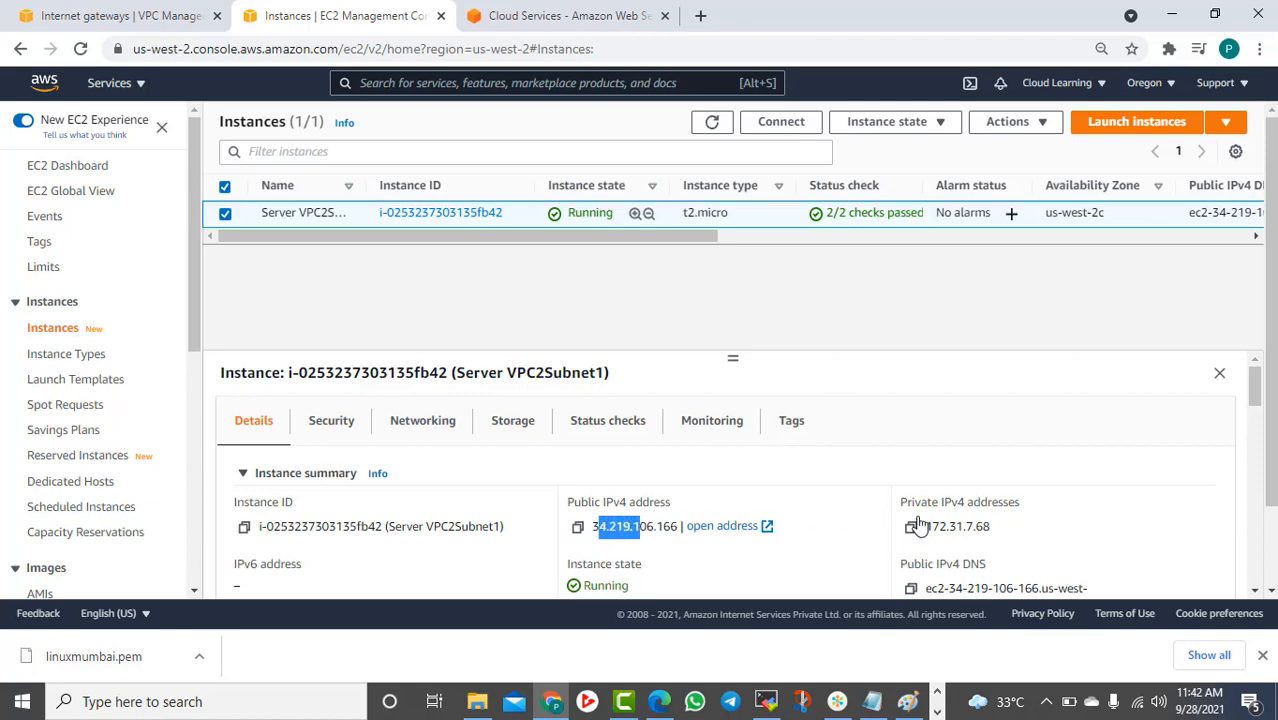
left_click_drag(955, 526, 993, 530)
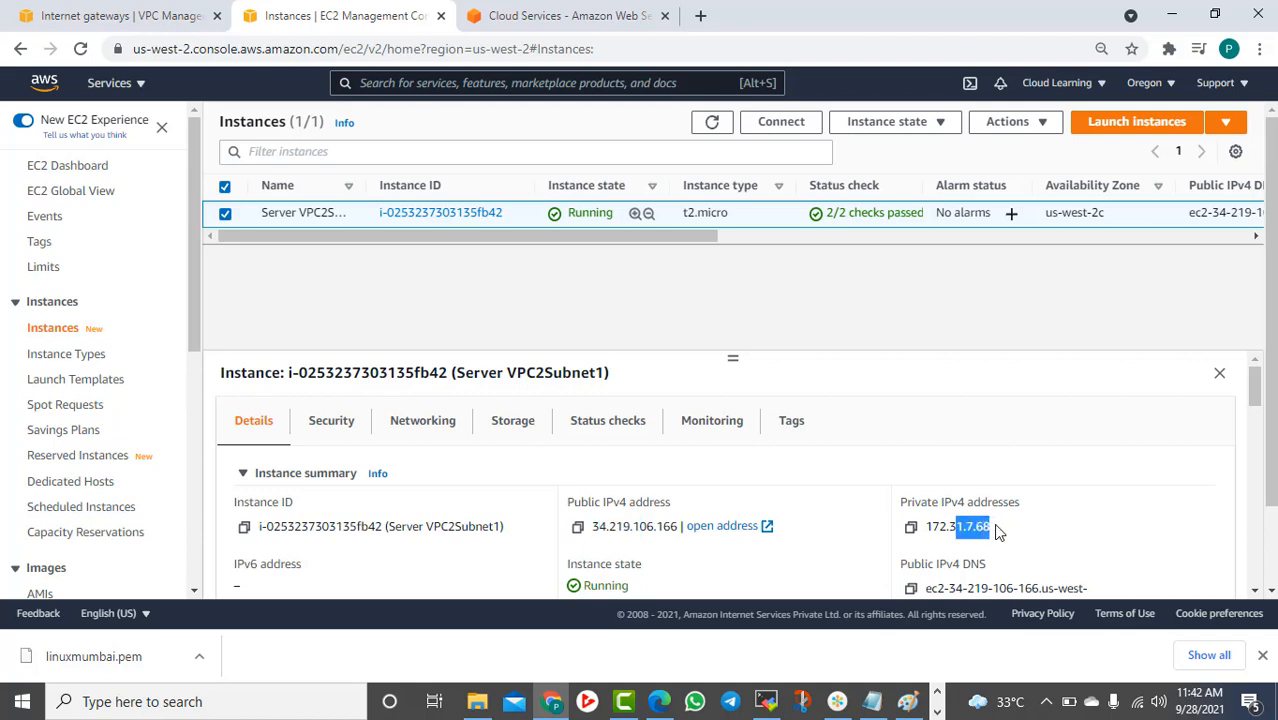
left_click(1030, 533)
scroll(968, 533, "down", 2)
scroll(968, 533, "up", 2)
Terminate the Server VPC2Subnet1 instance
left_click(1038, 122)
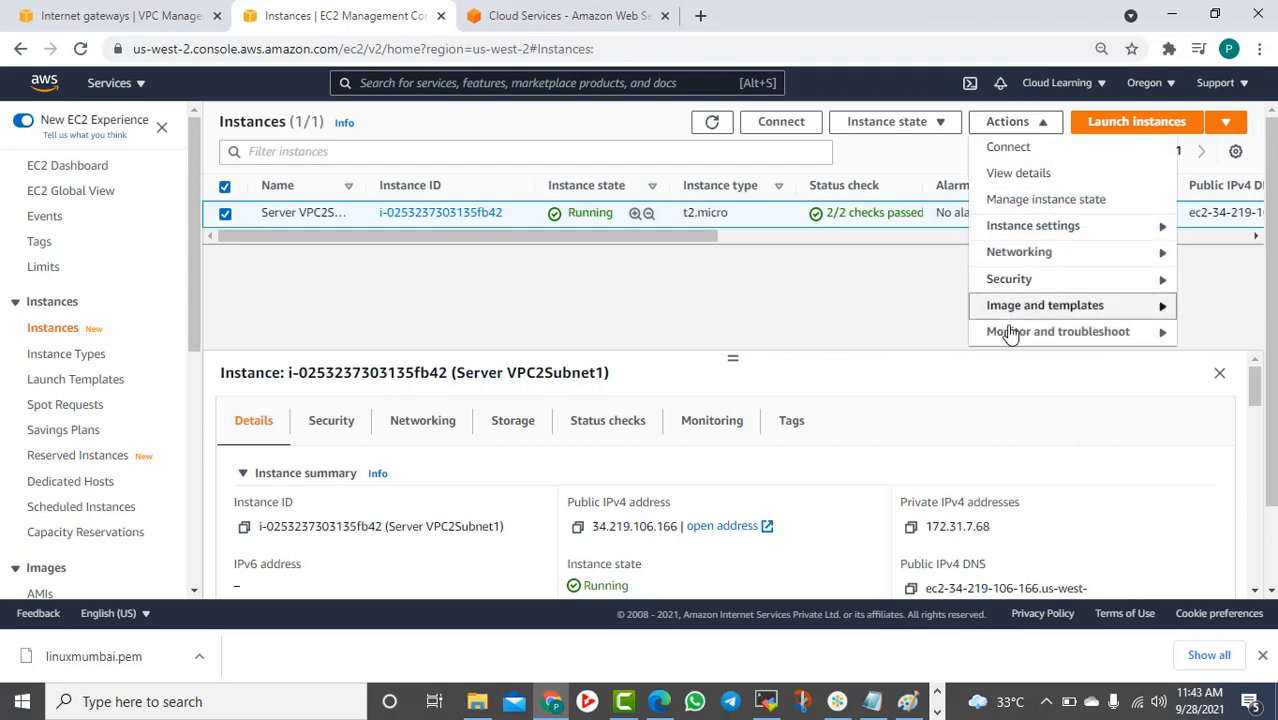
left_click(928, 124)
left_click(906, 256)
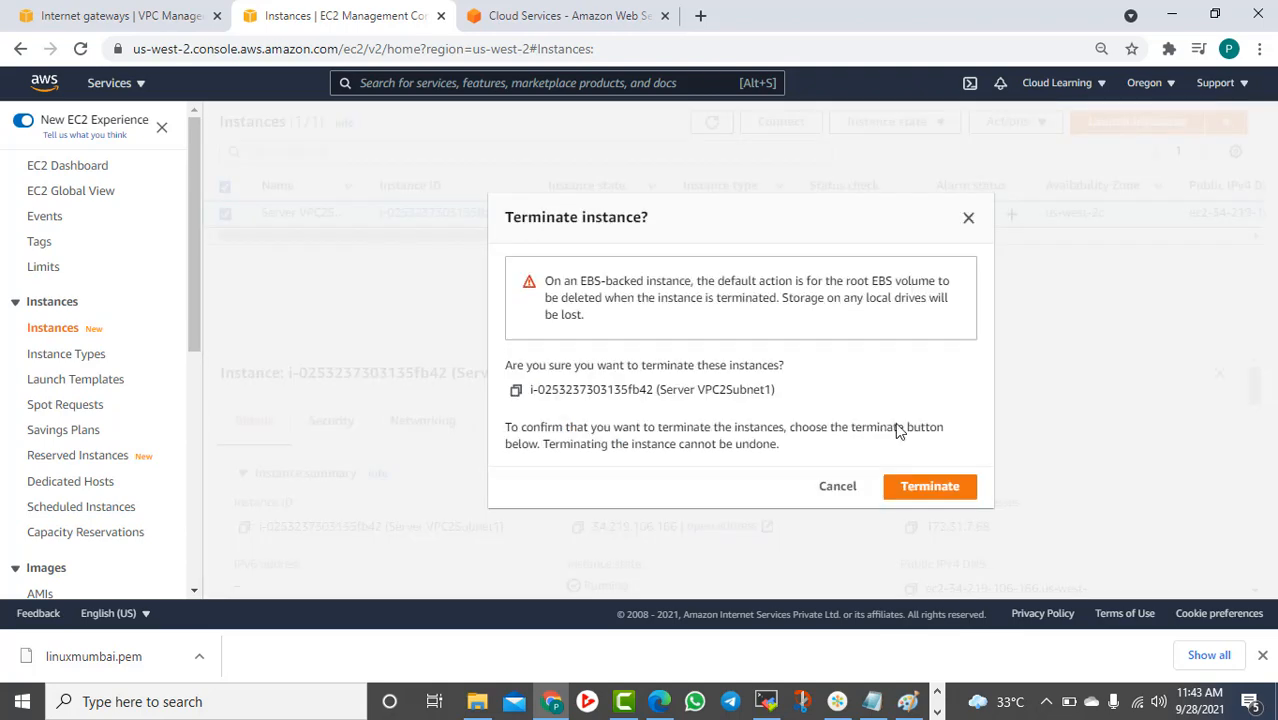
left_click(918, 488)
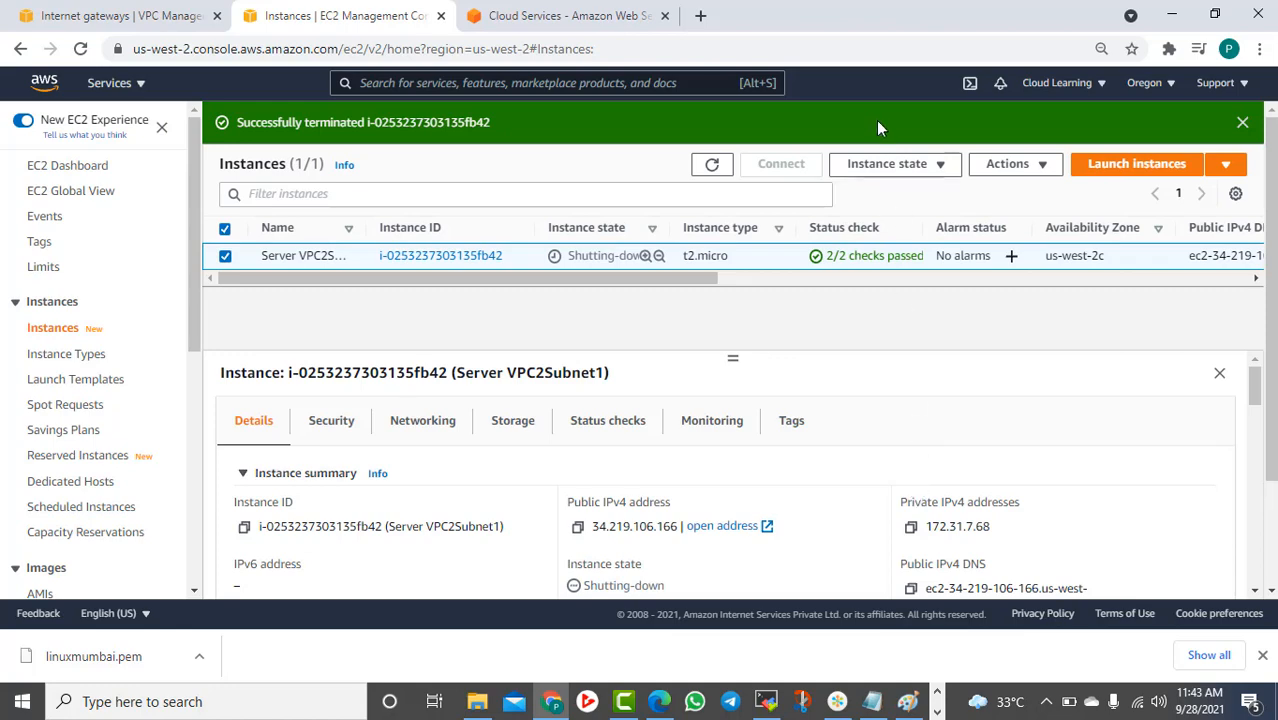
Configure an Amazon Linux 2 t2.micro launch in VPC2 with auto-assigned public IP enabled
left_click(1137, 168)
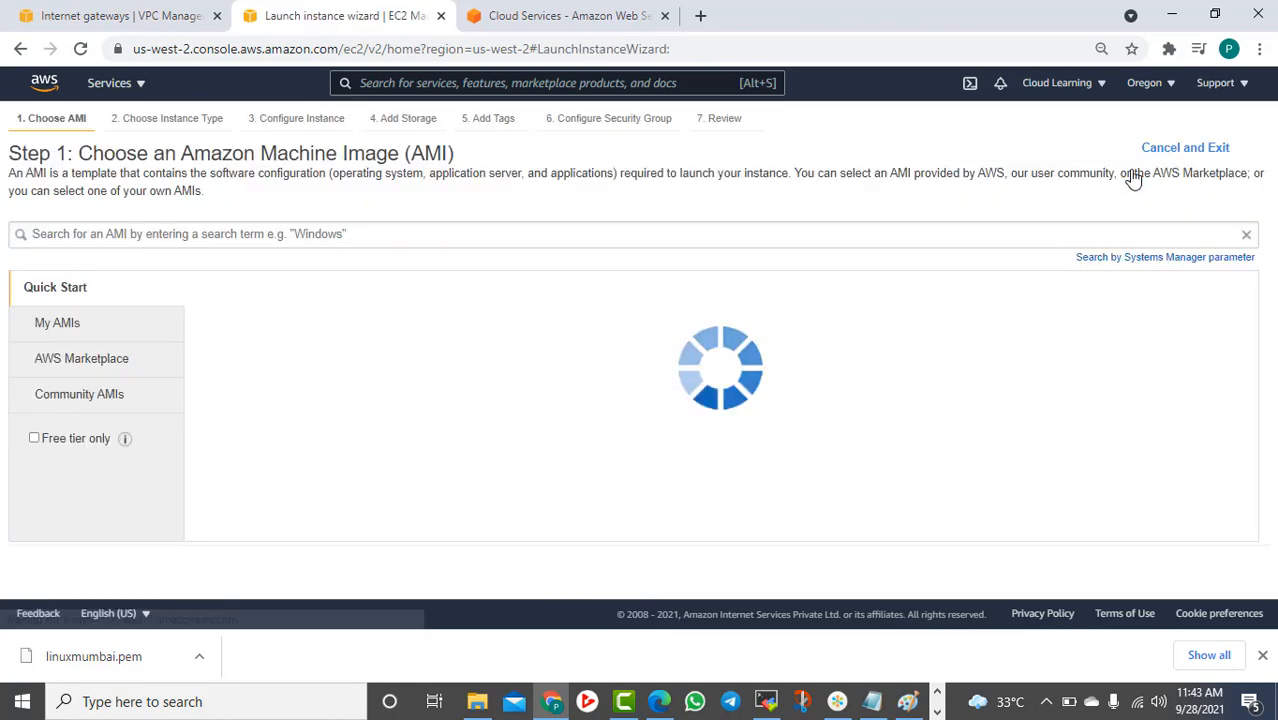
left_click(1180, 329)
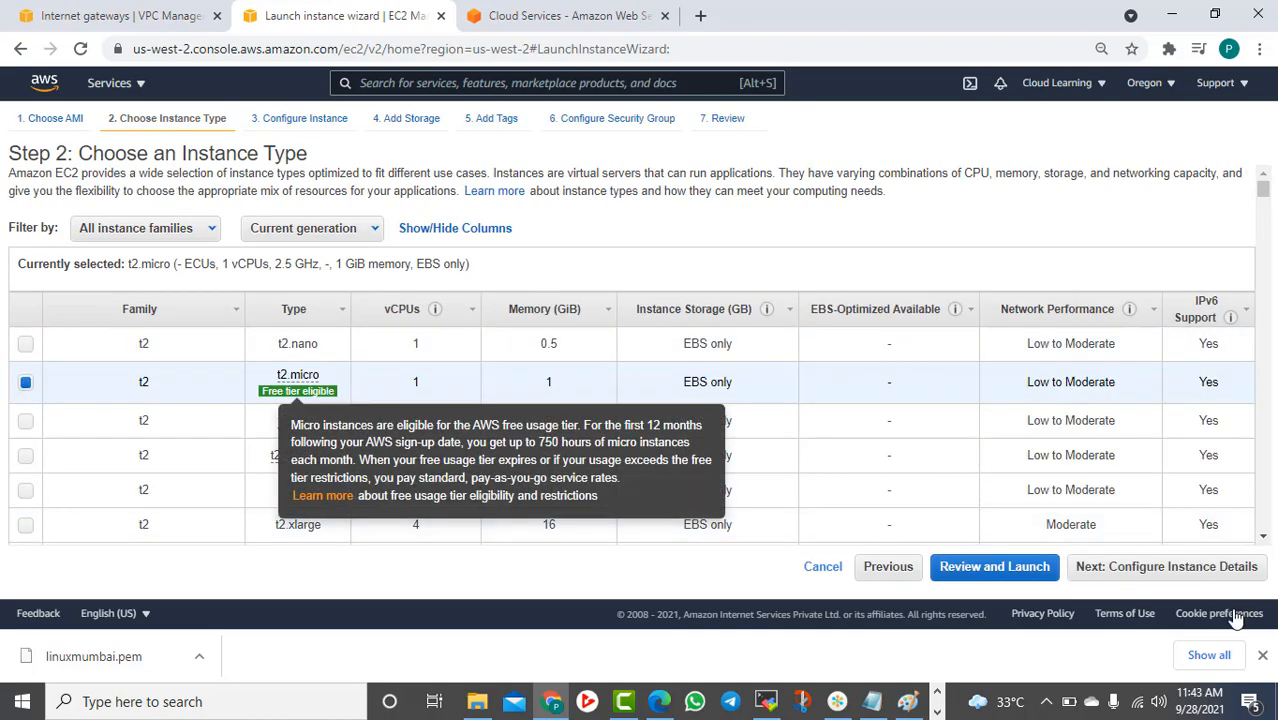
left_click(1225, 567)
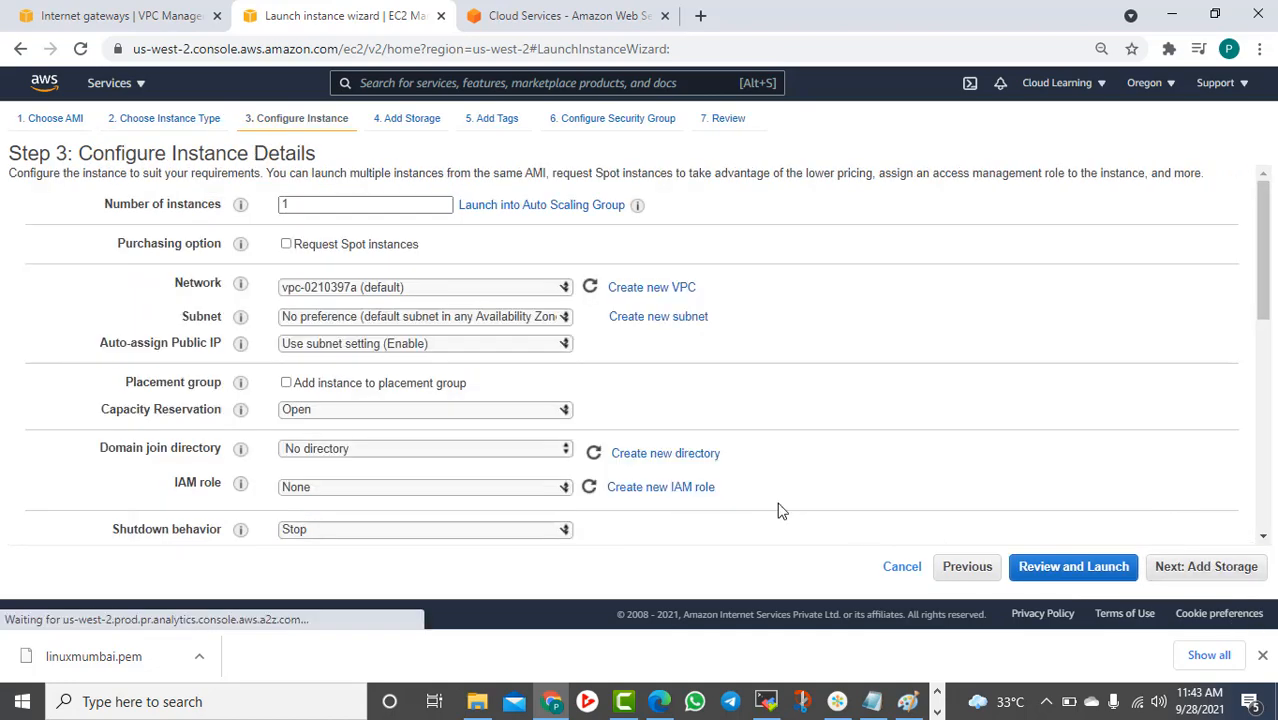
left_click(394, 288)
left_click(399, 305)
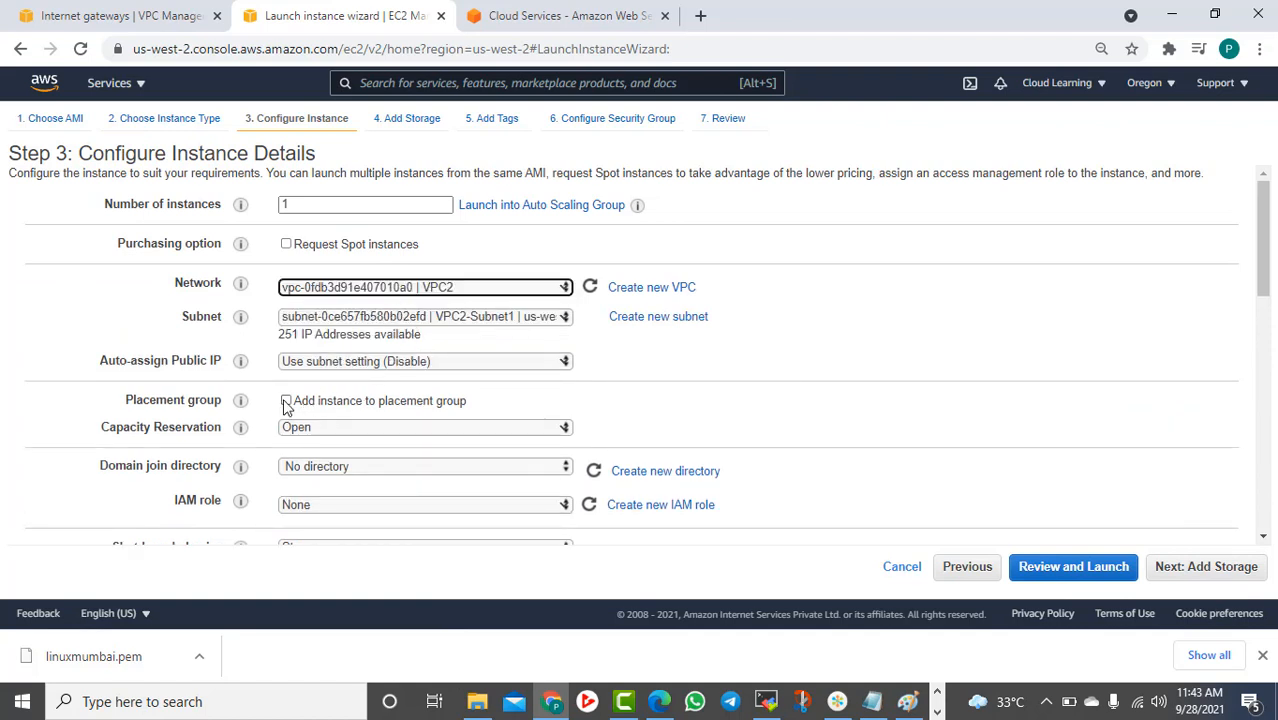
left_click(336, 366)
left_click(325, 394)
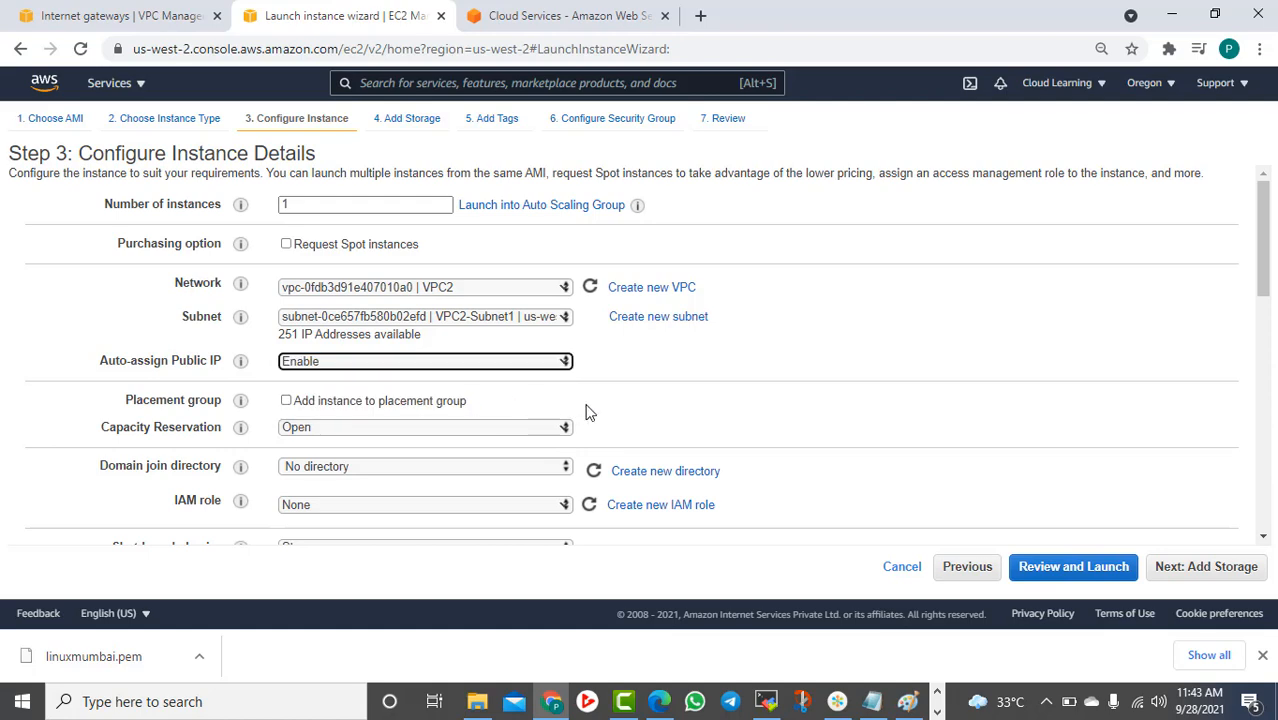
scroll(750, 405, "down", 5)
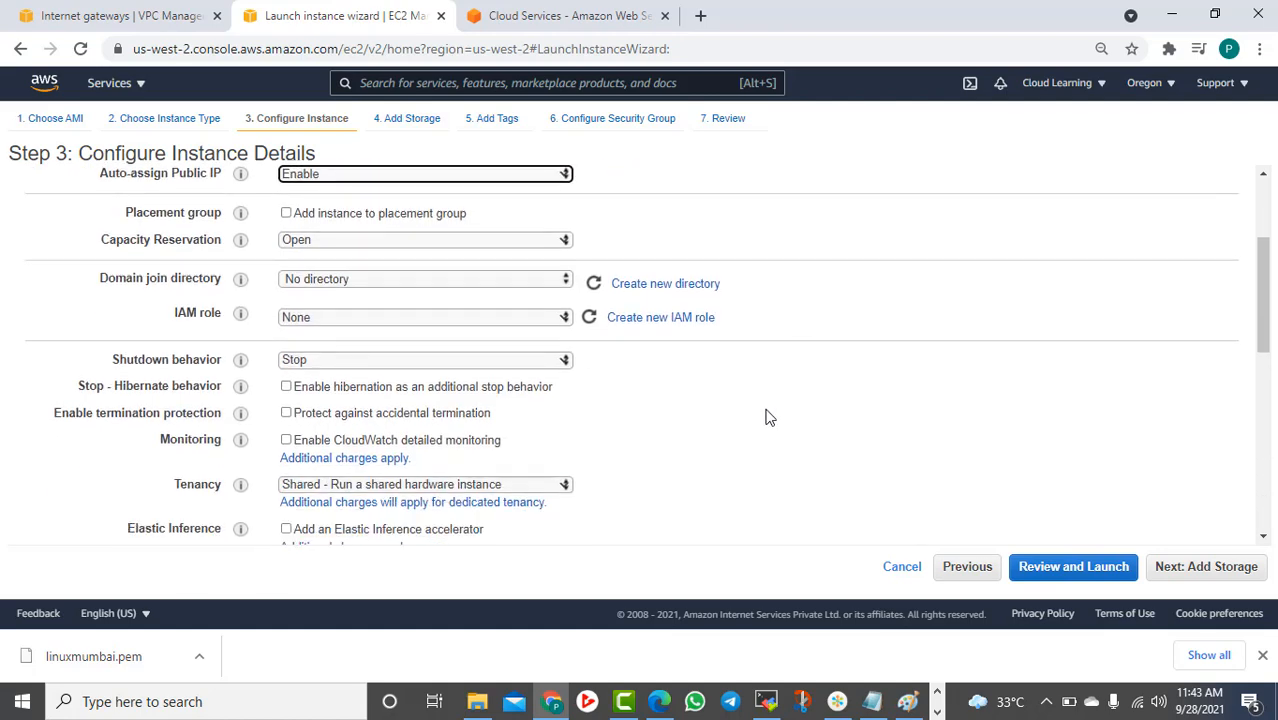
left_click(1206, 572)
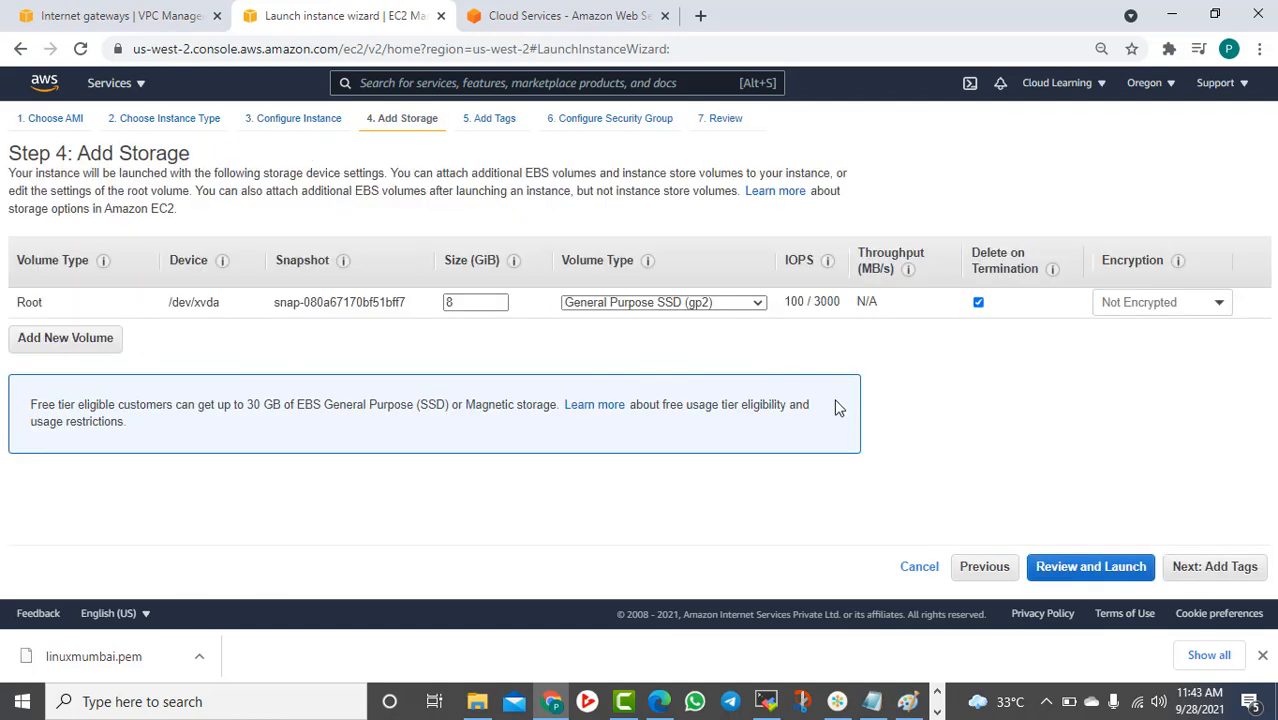
Tag the new Oregon instance with Name set to Server VPC2-Subnet1
left_click(1230, 572)
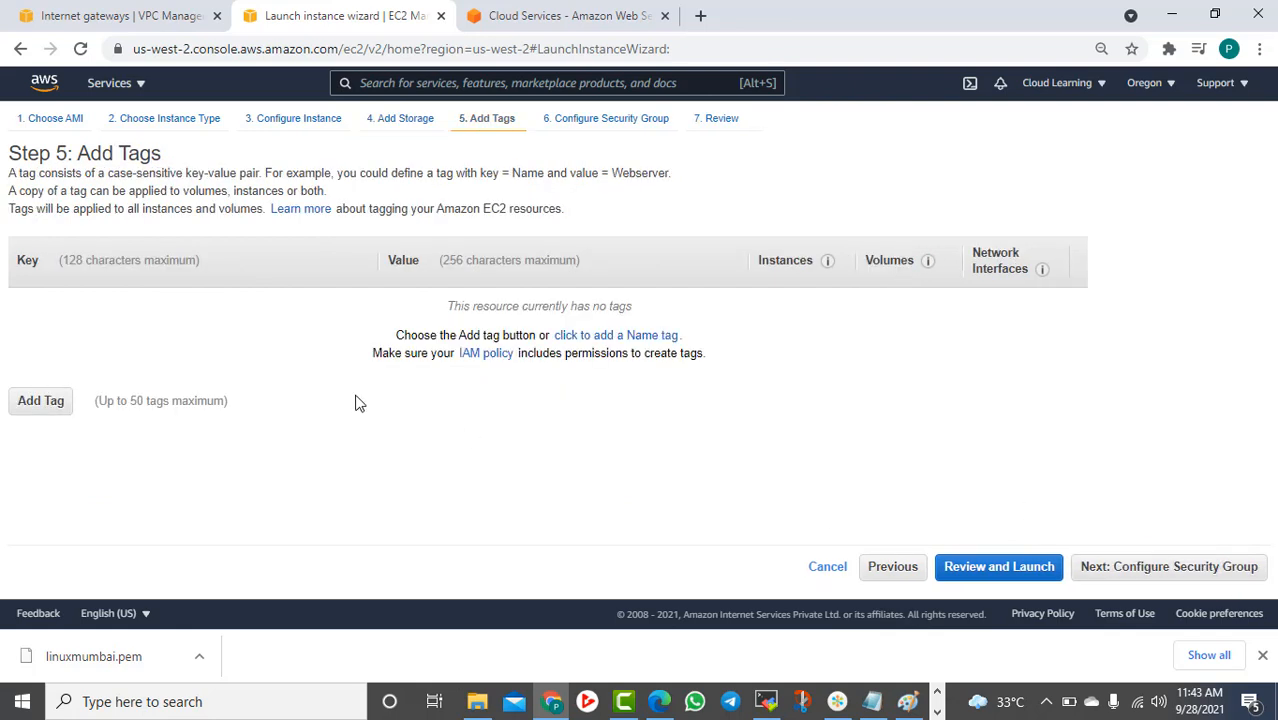
left_click(30, 400)
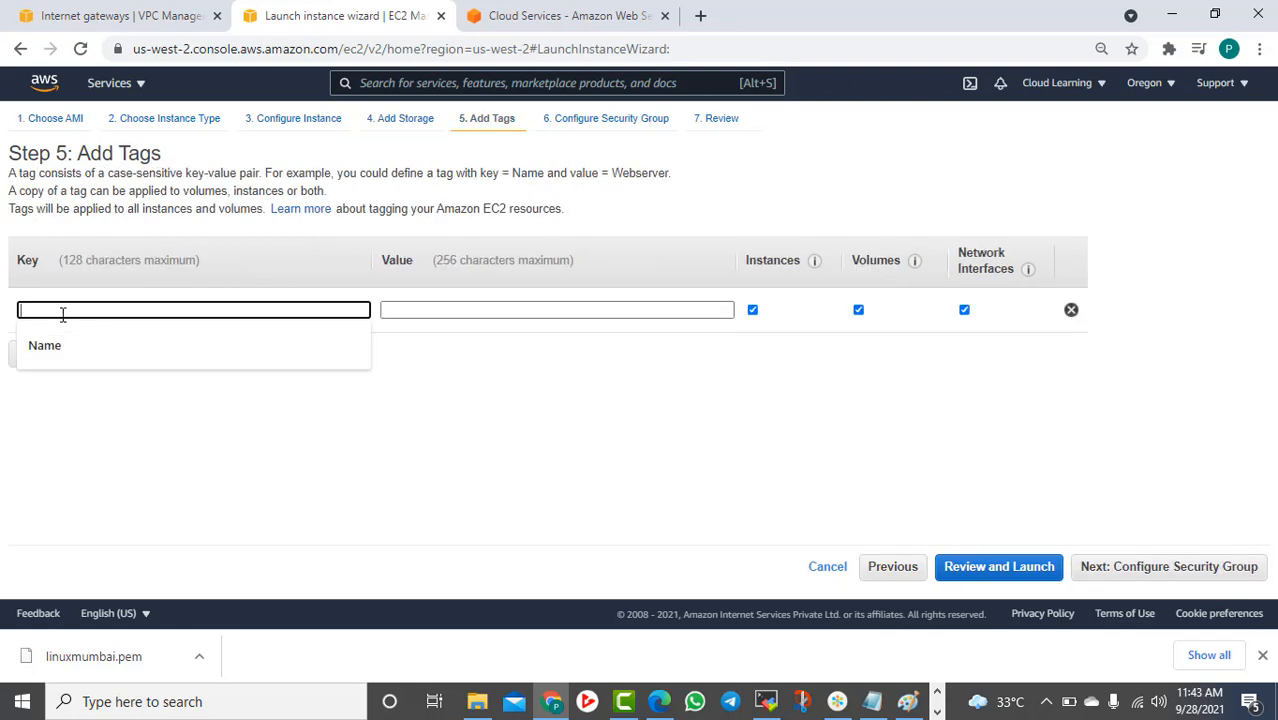
left_click(57, 347)
left_click(414, 312)
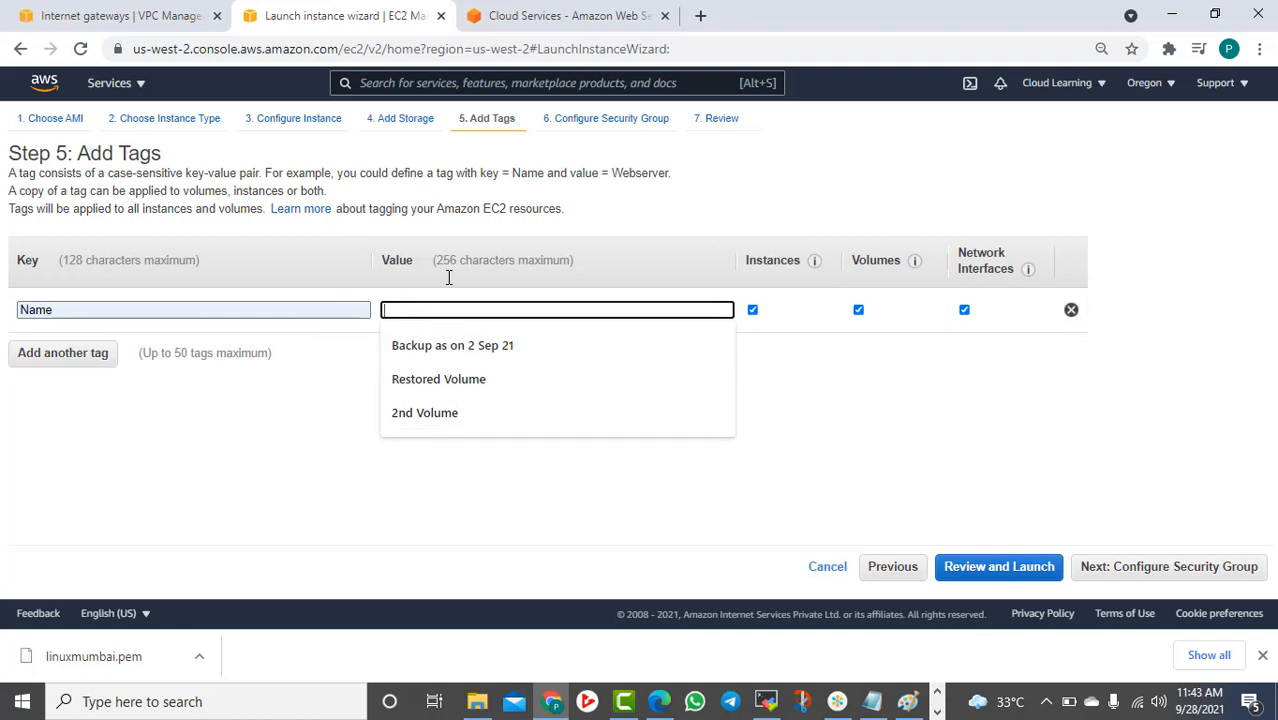
type("VP")
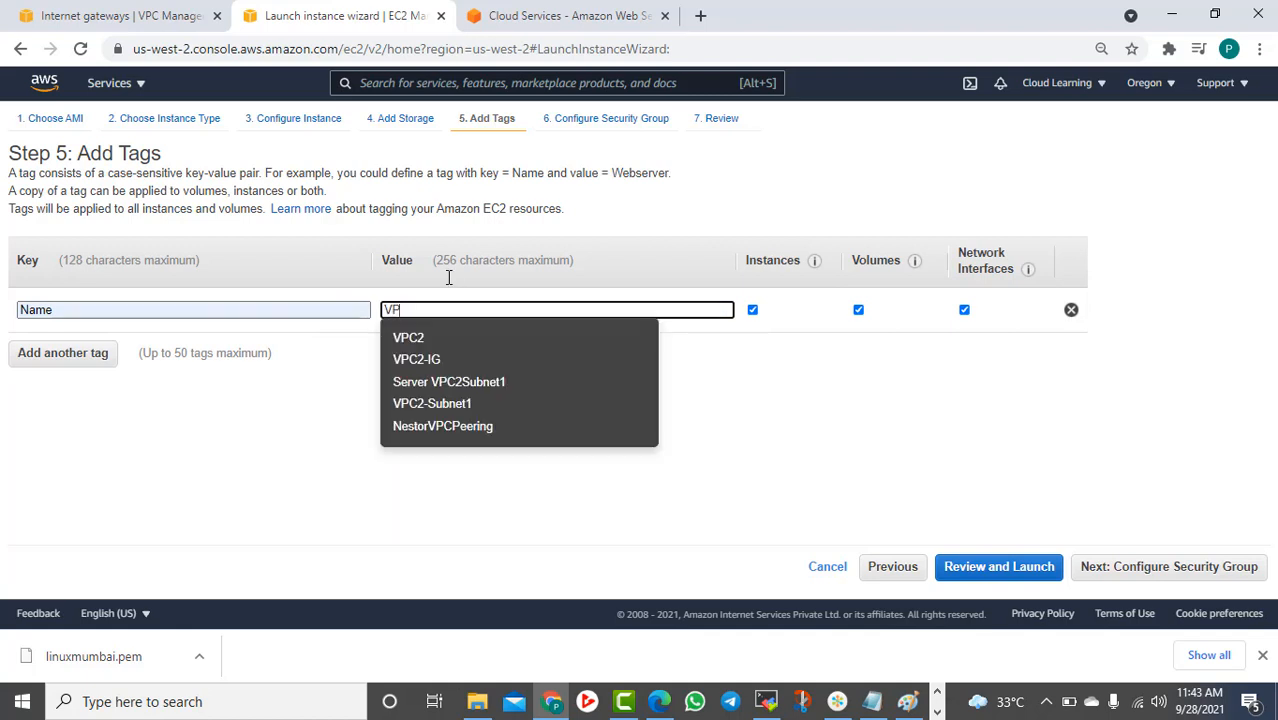
left_click(474, 404)
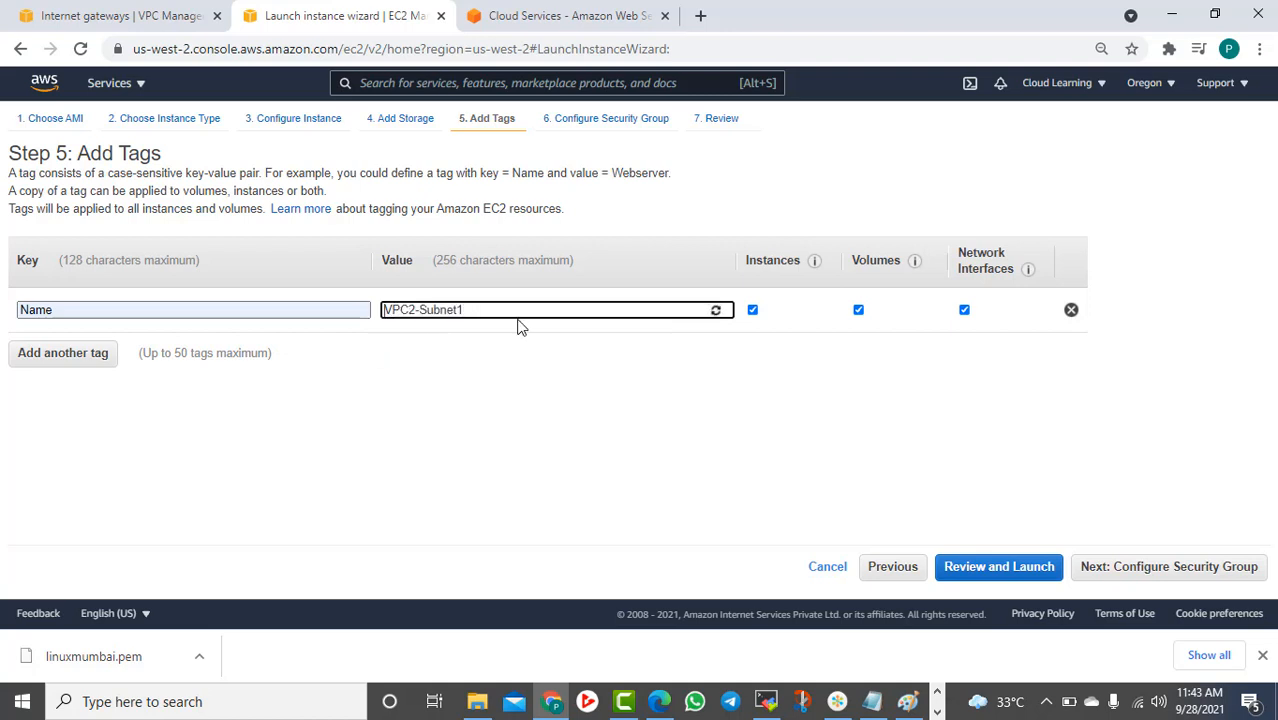
type("Server")
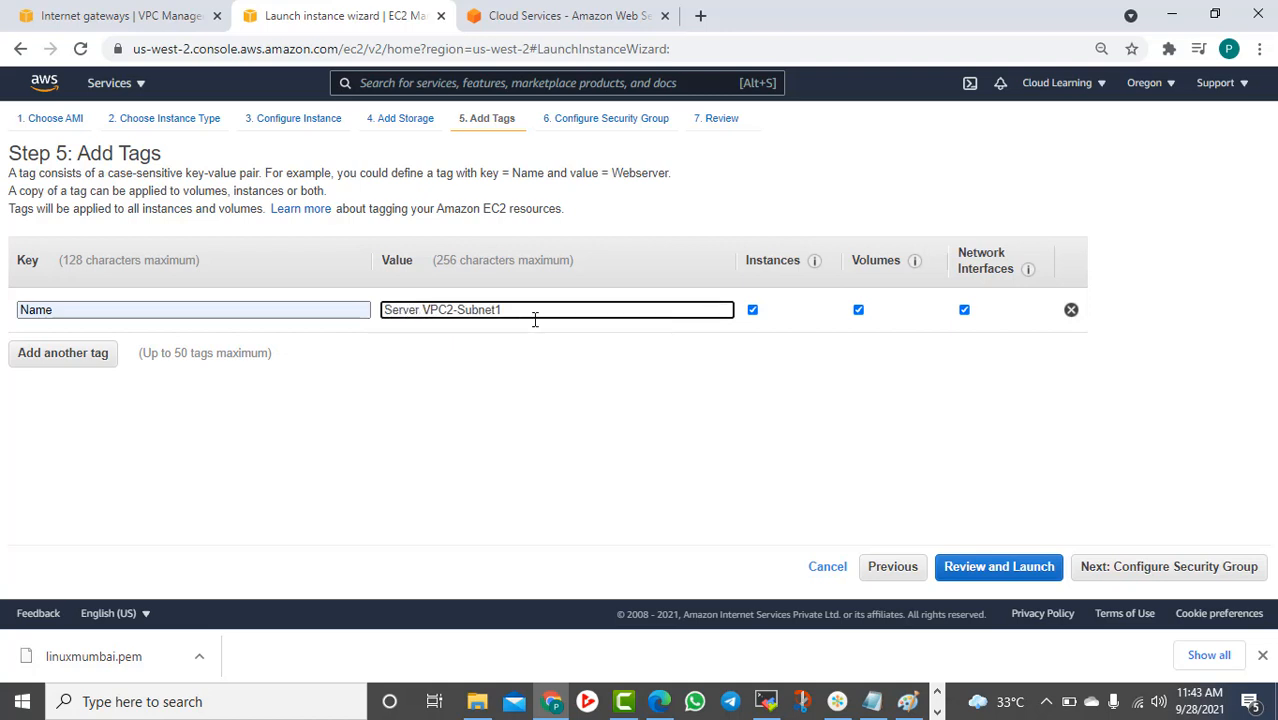
left_click_drag(548, 439, 568, 434)
left_click(1176, 572)
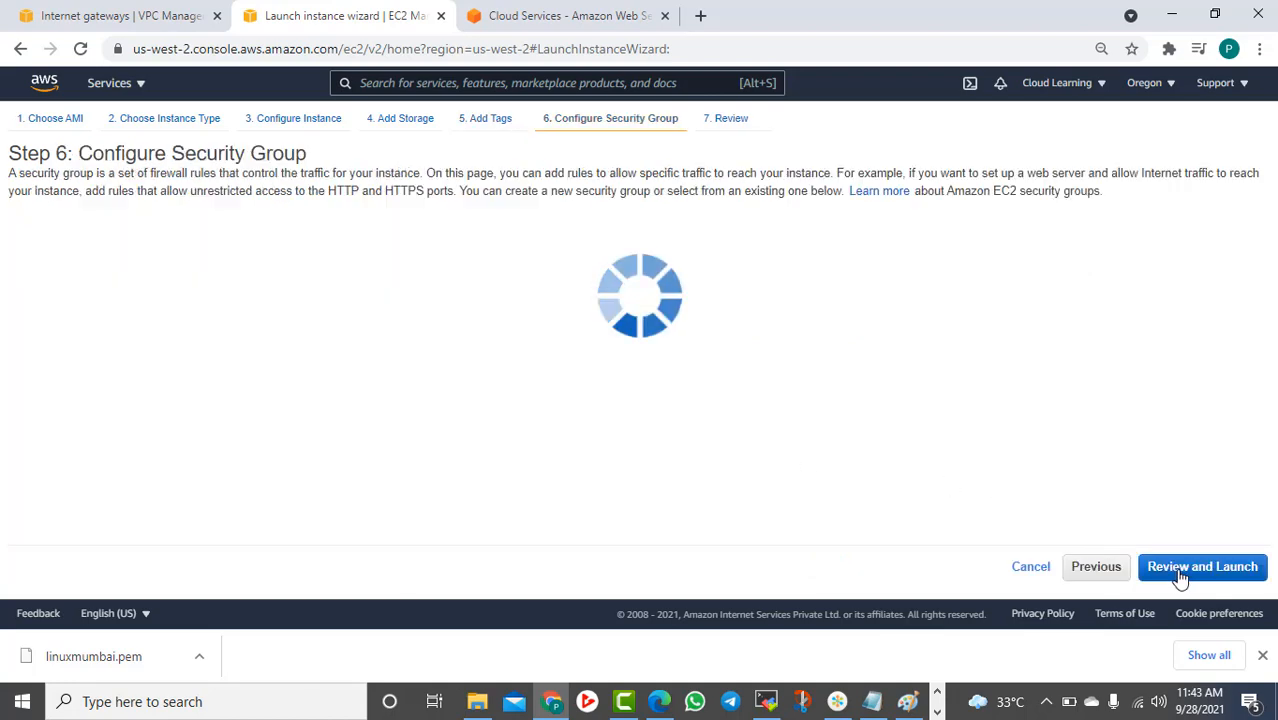
Create a new security group named LinuxSG3
left_click(305, 240)
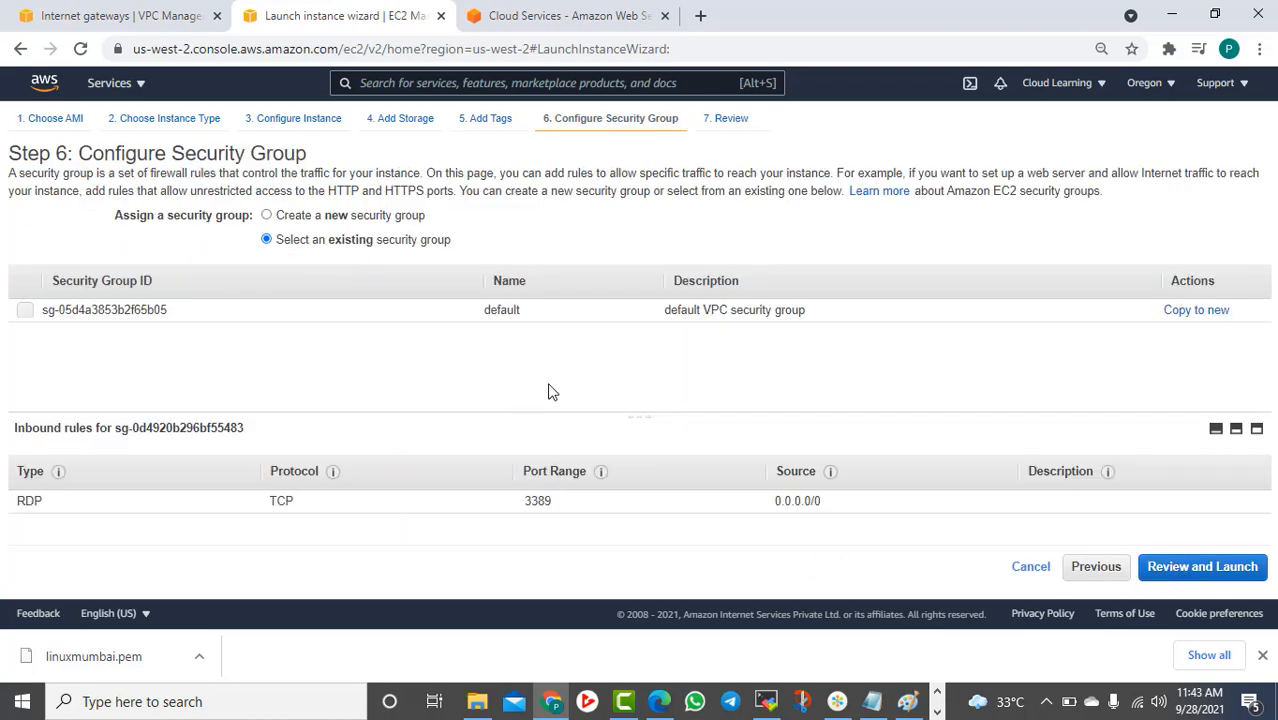
left_click(340, 219)
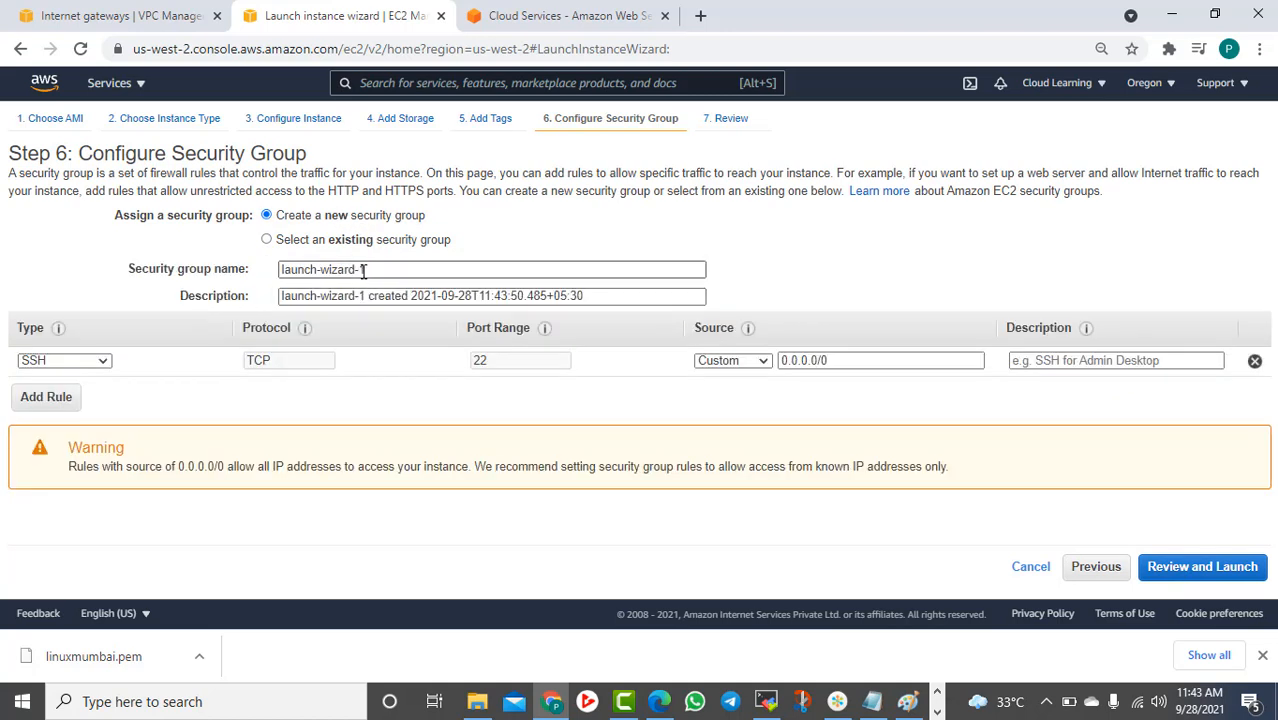
left_click_drag(366, 272, 268, 285)
type("LinuxSG3")
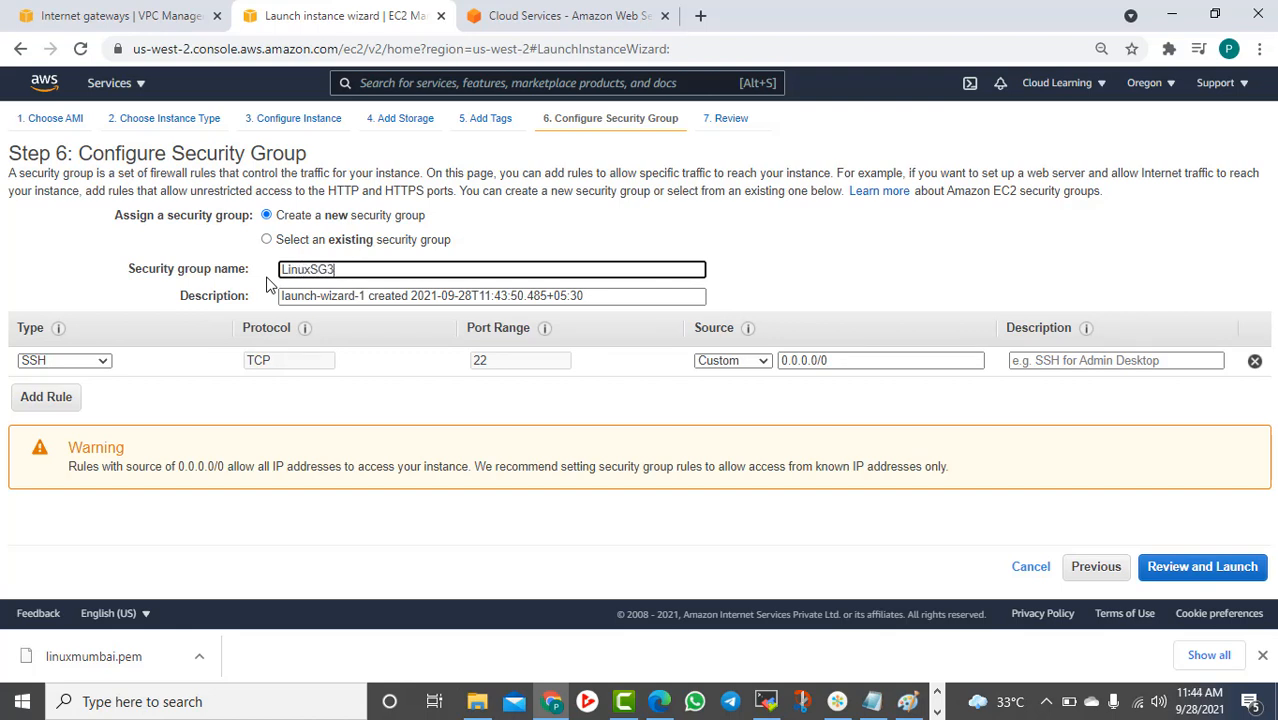
Add an All ICMP - IPv4 rule from Anywhere, then review the launch
left_click(36, 396)
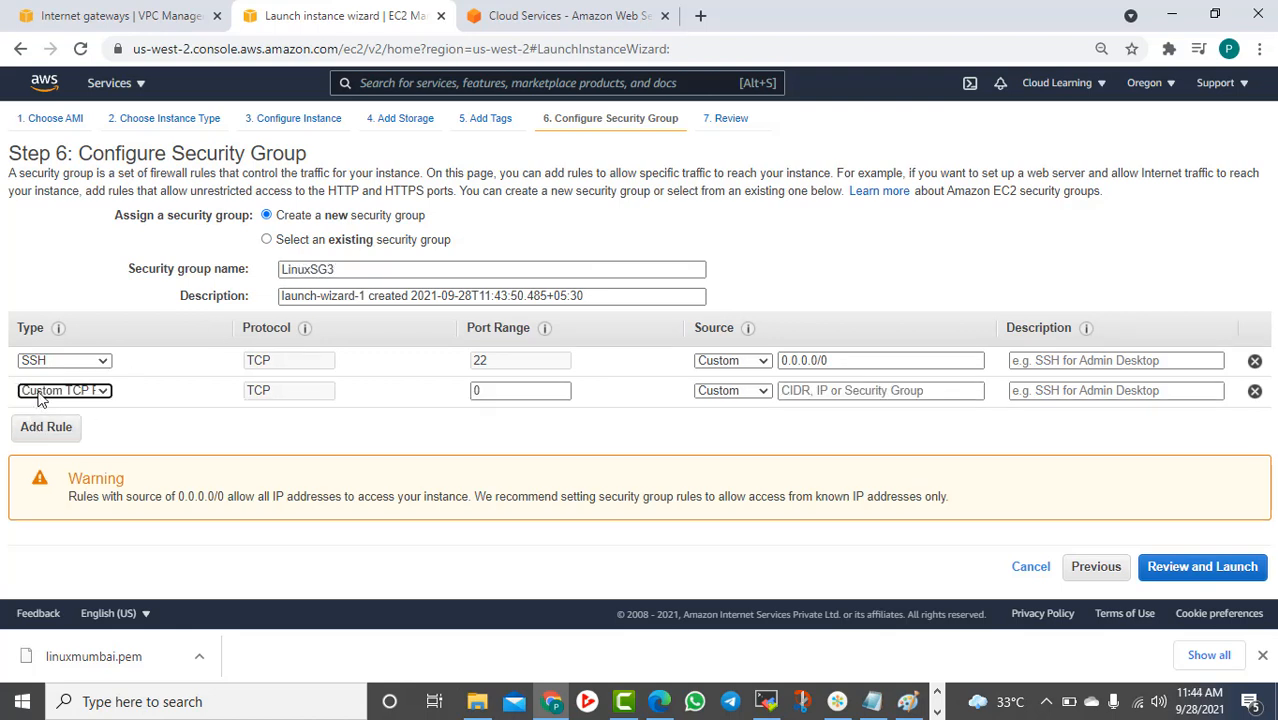
left_click(47, 396)
scroll(45, 280, "down", 1)
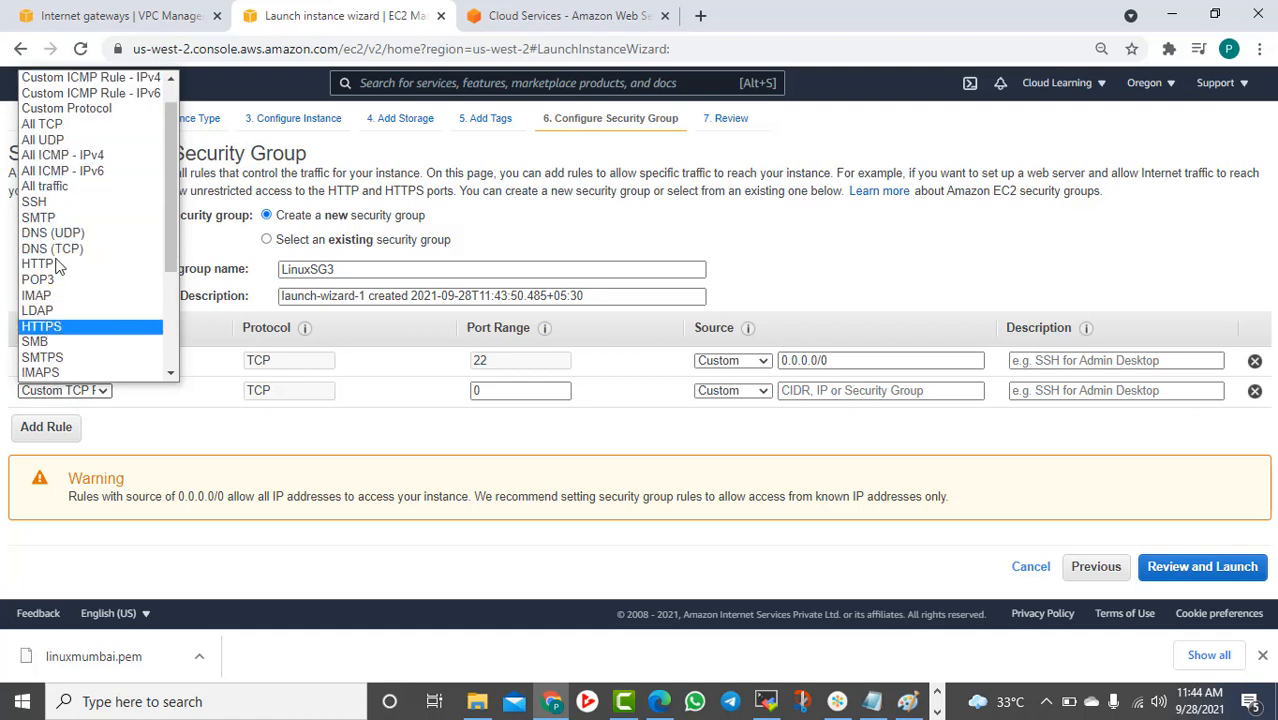
left_click(60, 155)
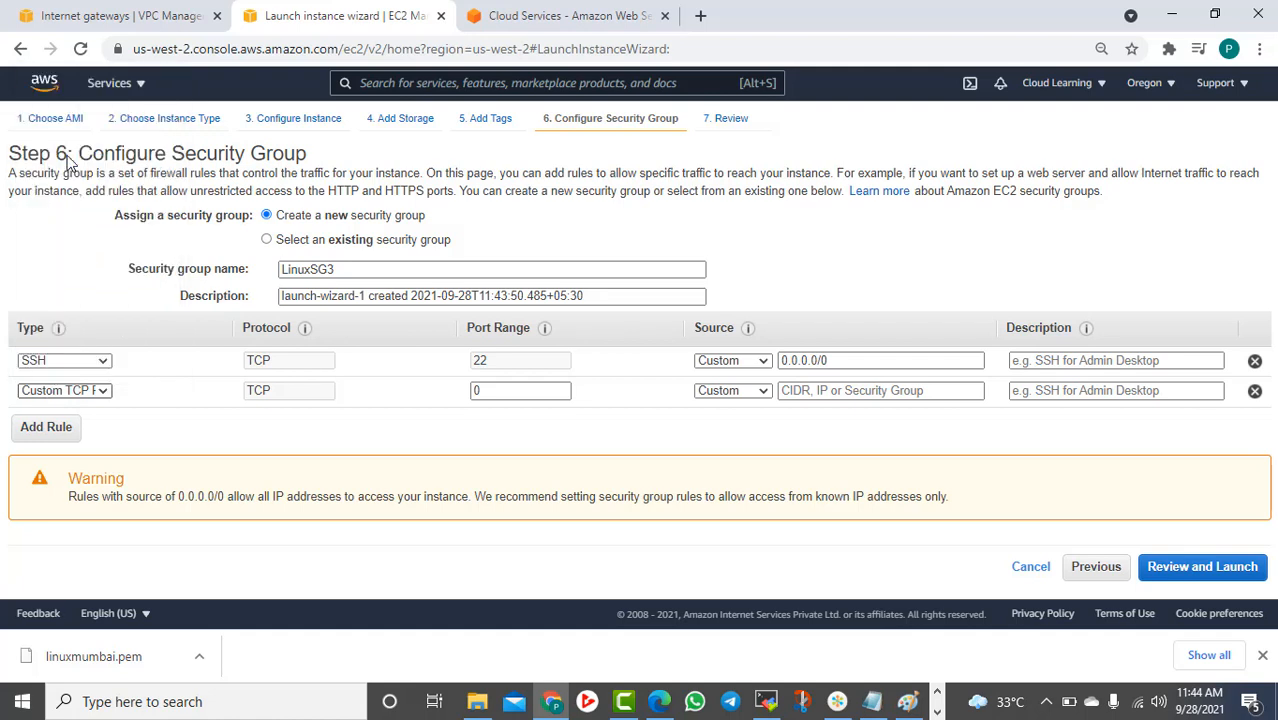
left_click(758, 392)
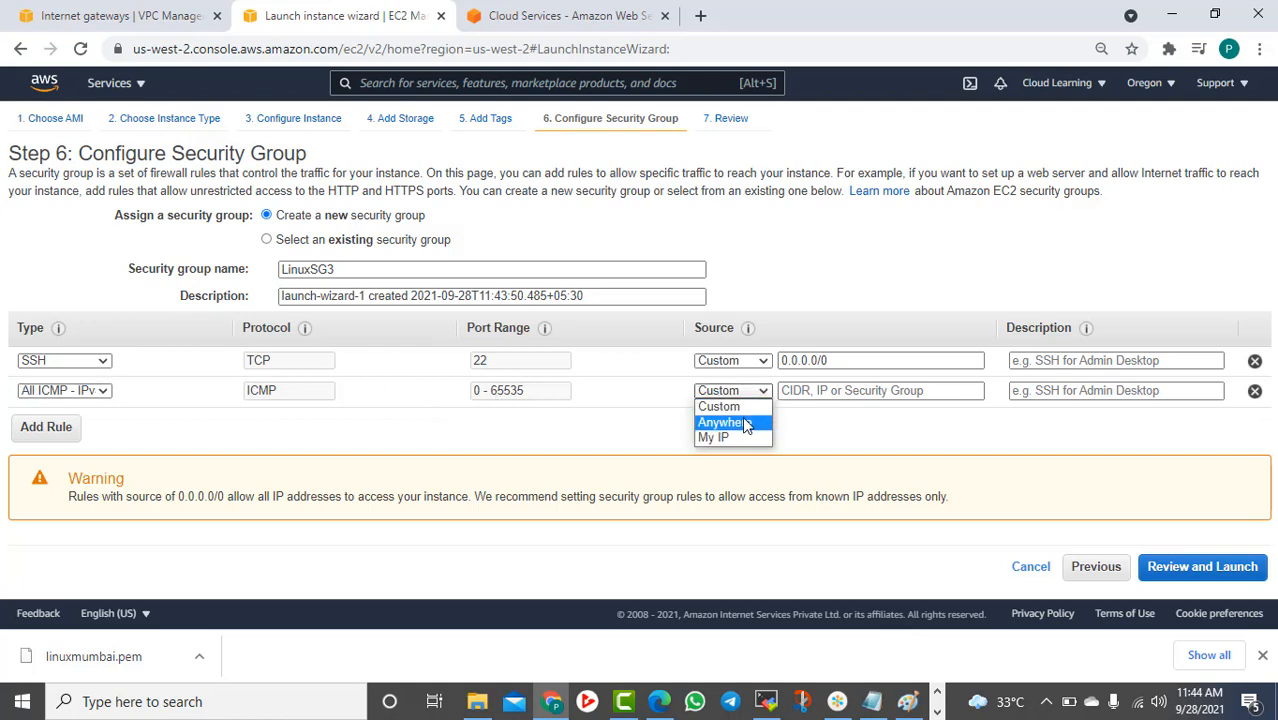
left_click(742, 416)
left_click(1220, 566)
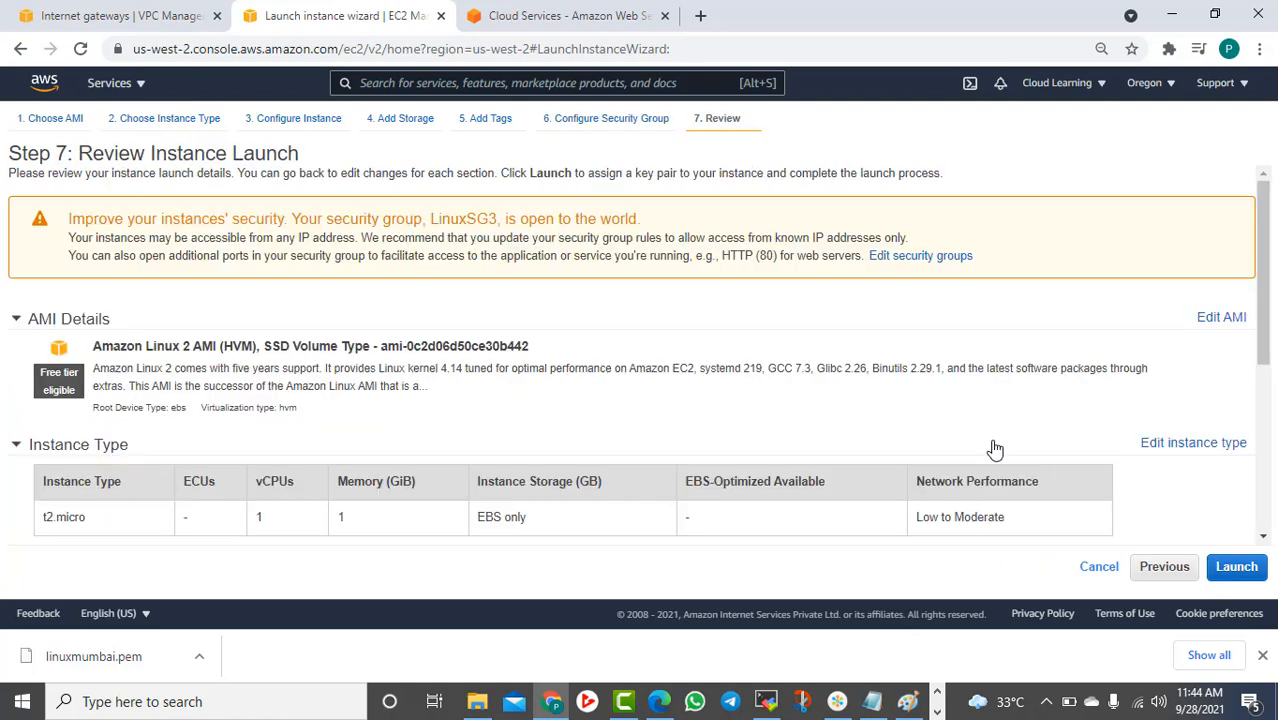
Launch with the existing cl11oregon key pair, acknowledging access to its private key file
scroll(742, 420, "down", 3)
scroll(743, 420, "up", 3)
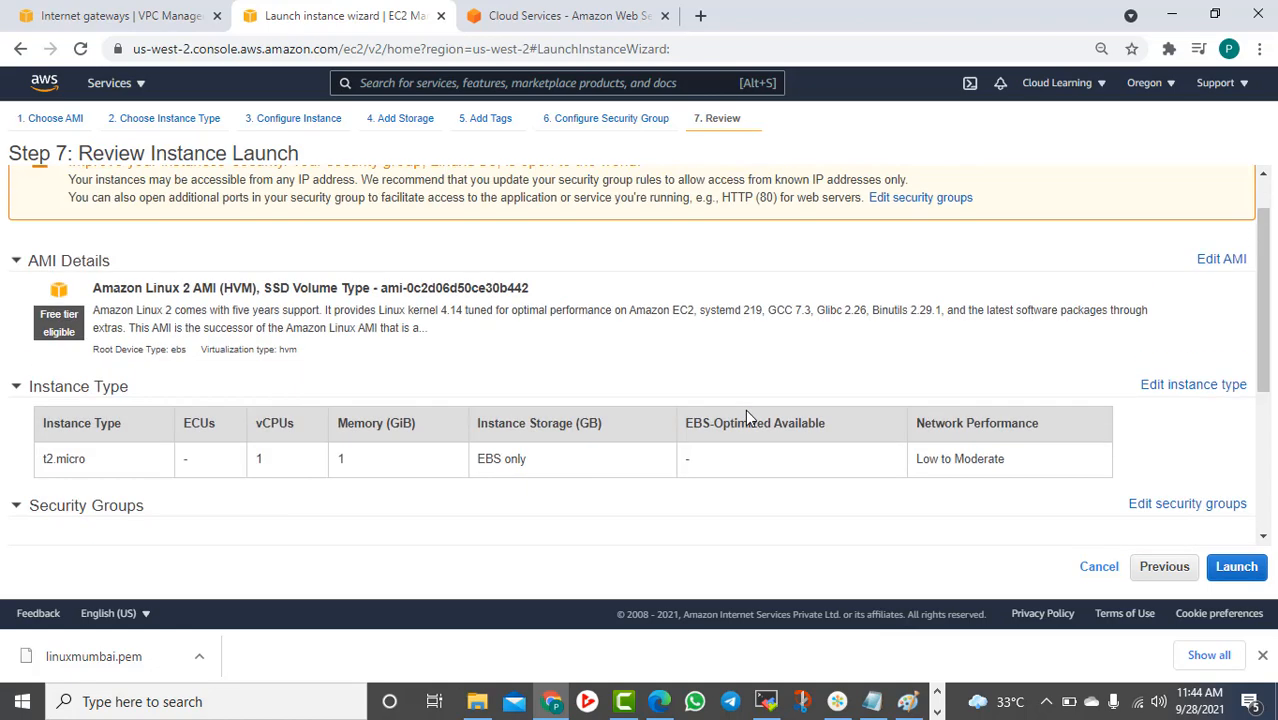
scroll(748, 407, "down", 3)
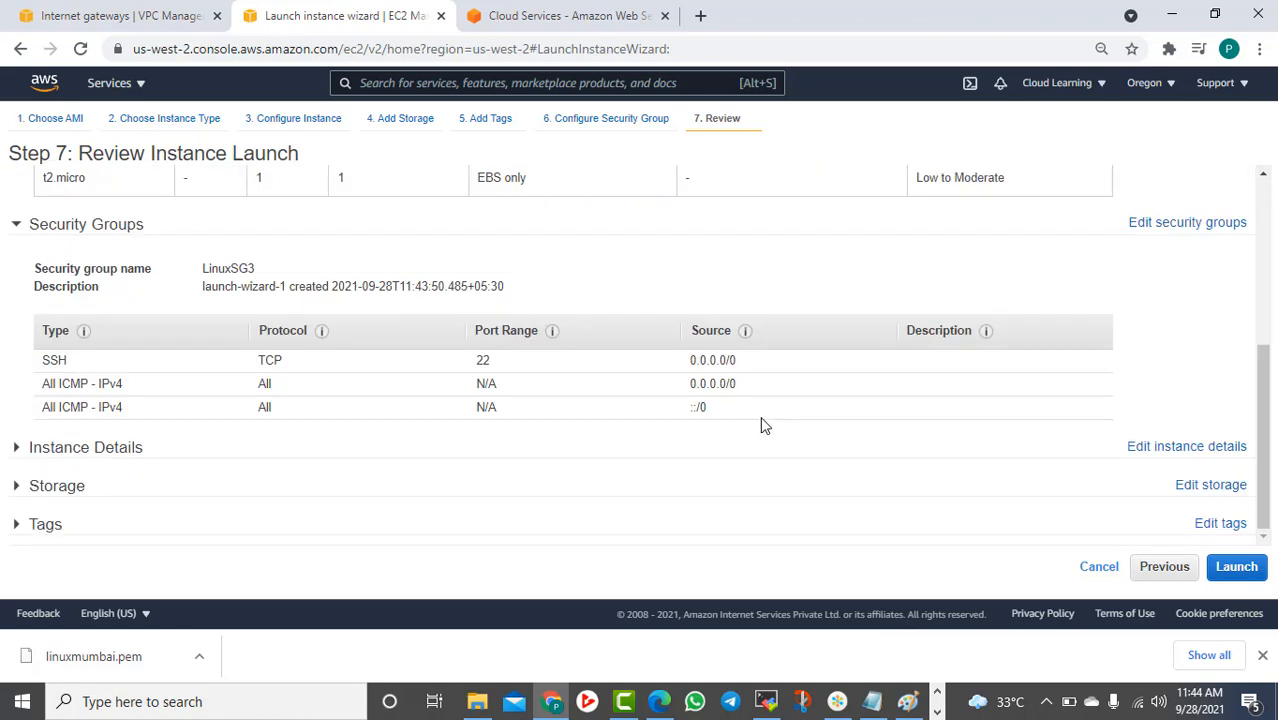
left_click(1238, 568)
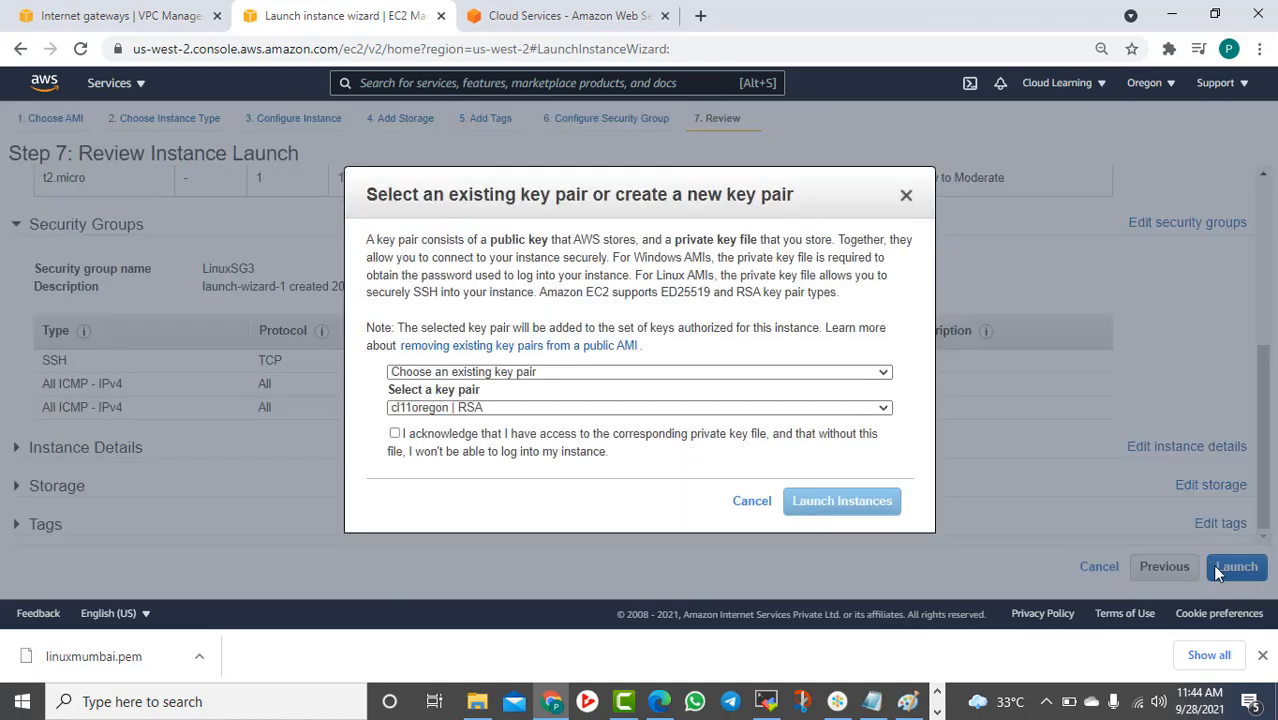
left_click(396, 434)
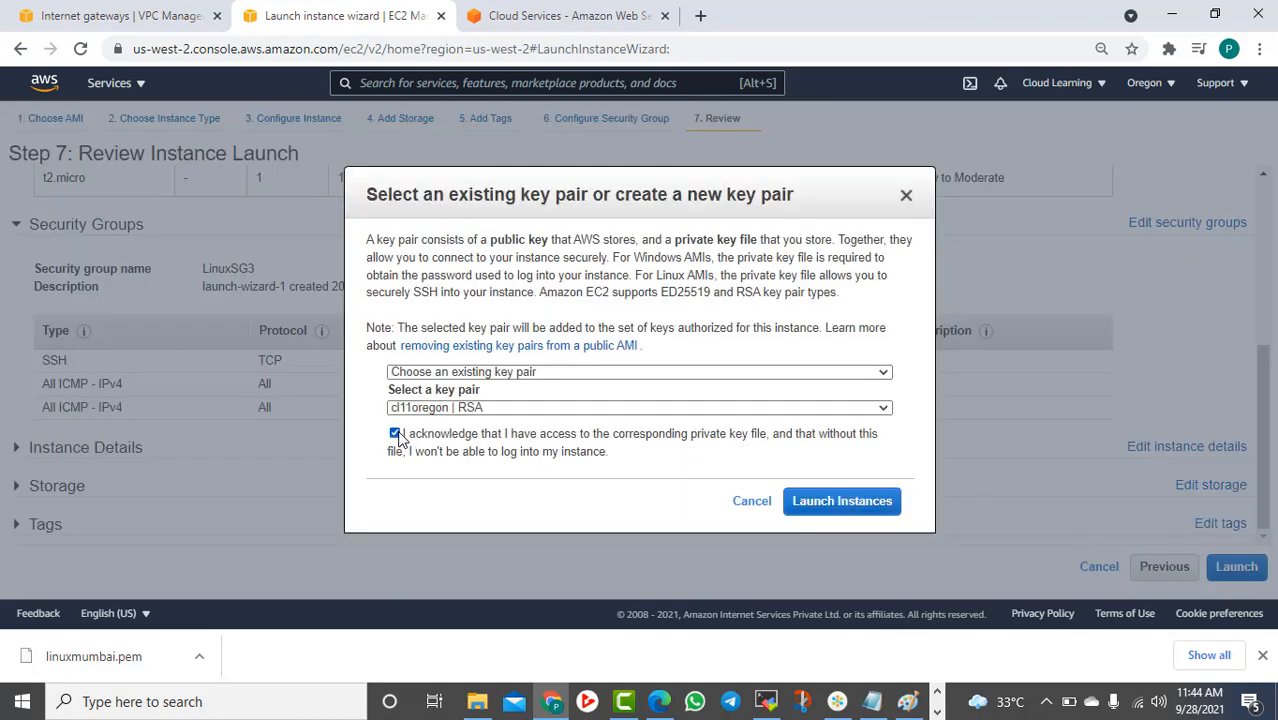
left_click(842, 497)
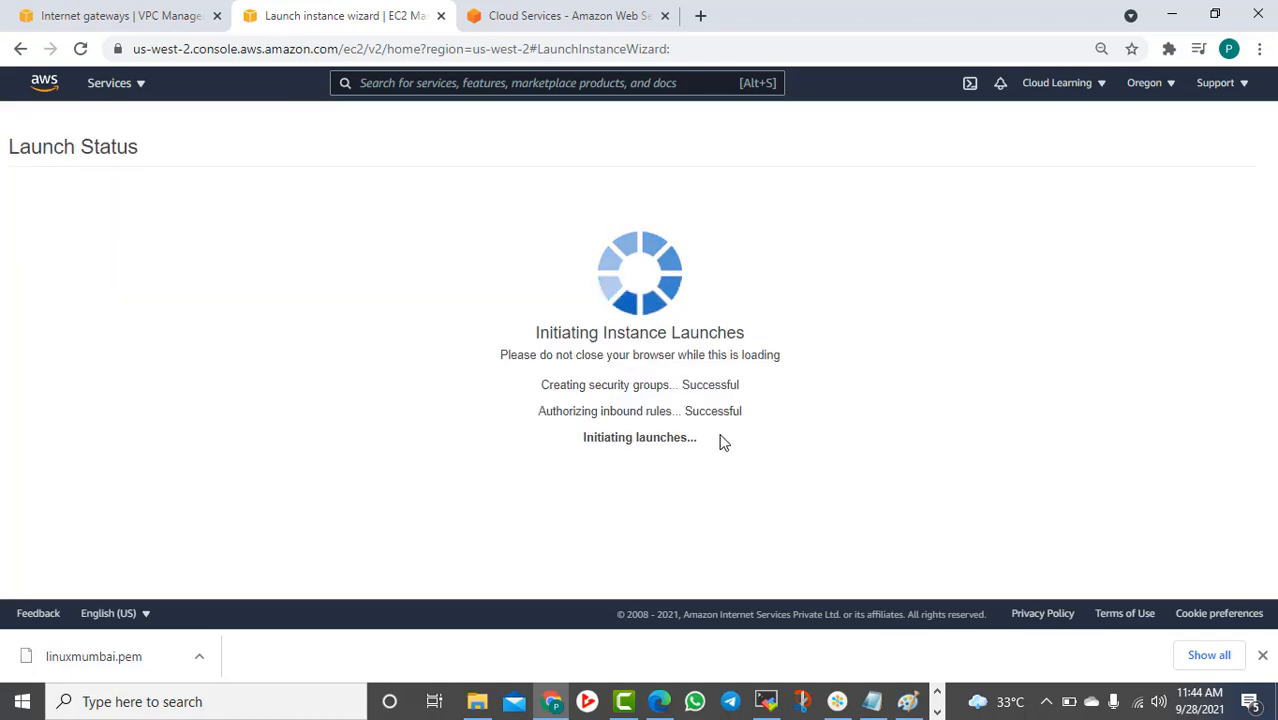
View the instances list, then switch the region to Asia Pacific (Mumbai)
scroll(724, 452, "down", 2)
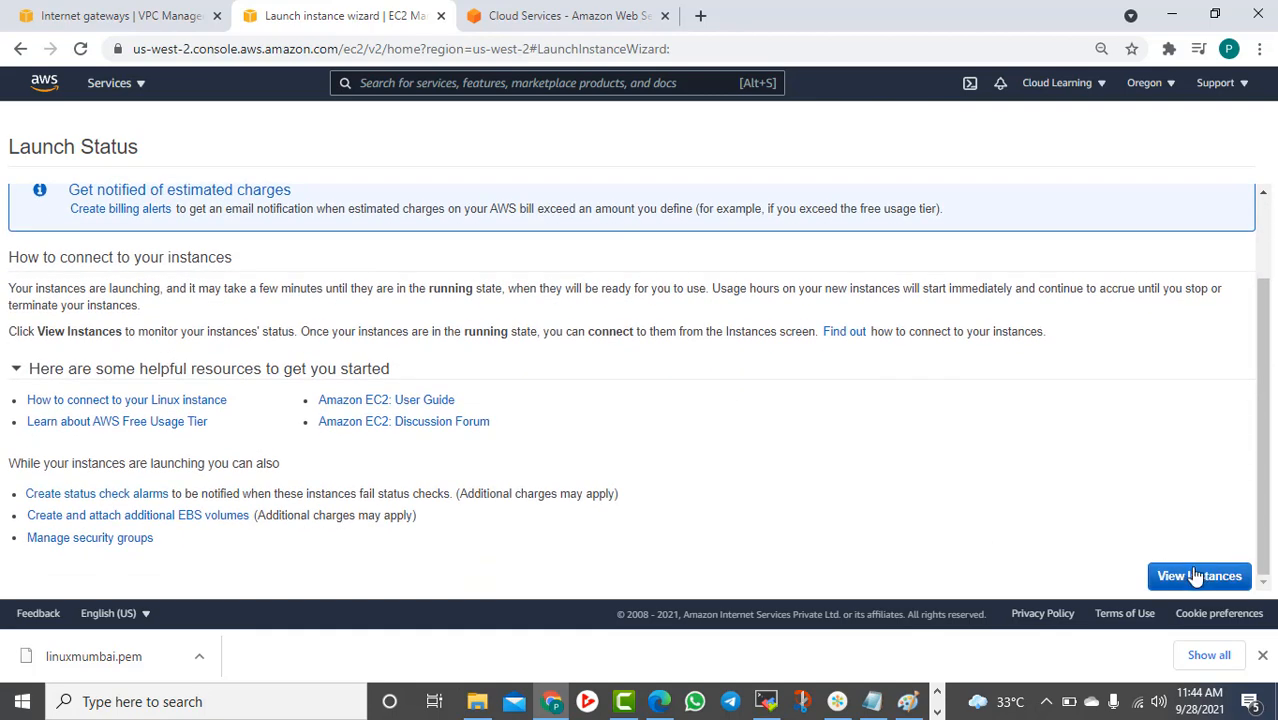
left_click(1196, 576)
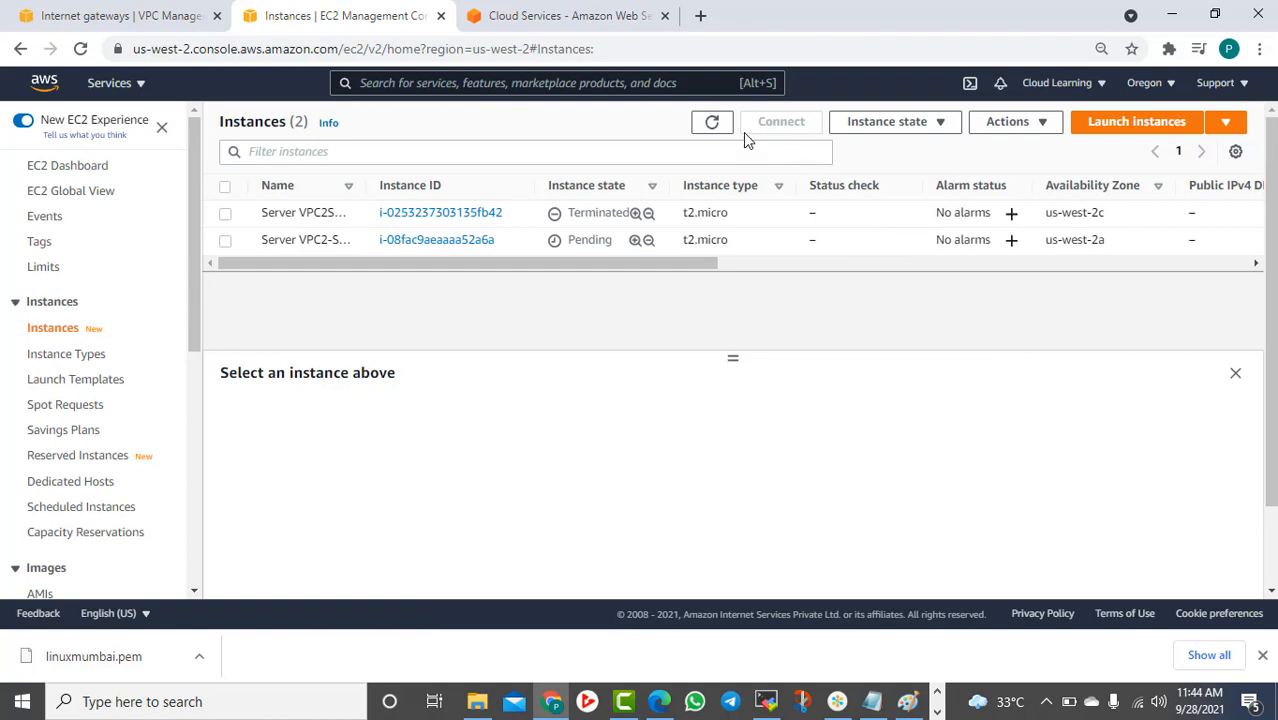
left_click(1144, 83)
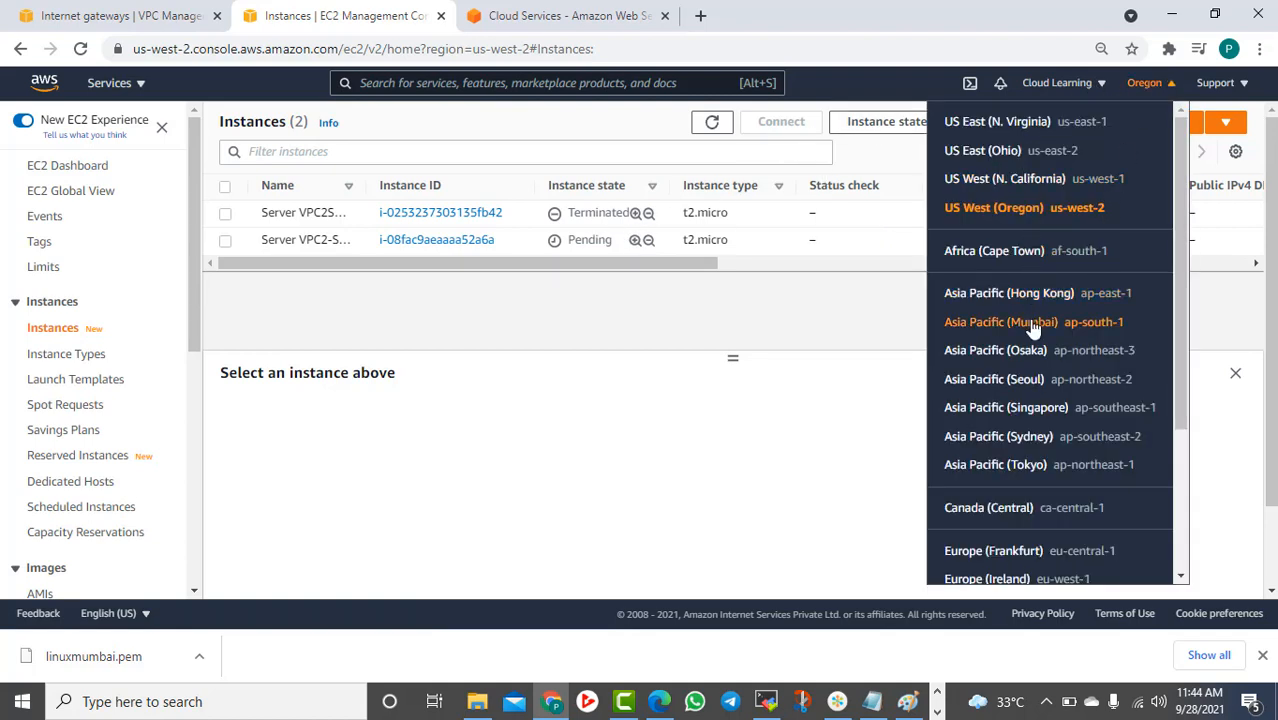
scroll(1020, 484, "down", 2)
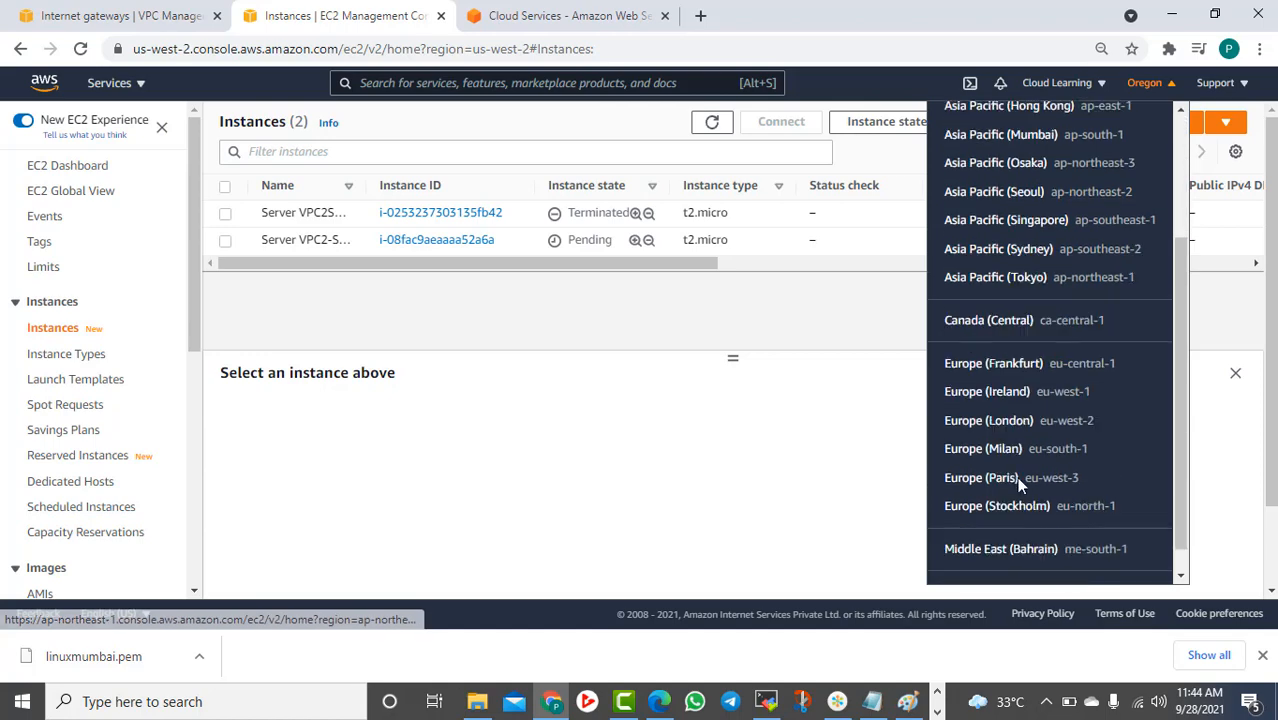
scroll(1027, 459, "up", 2)
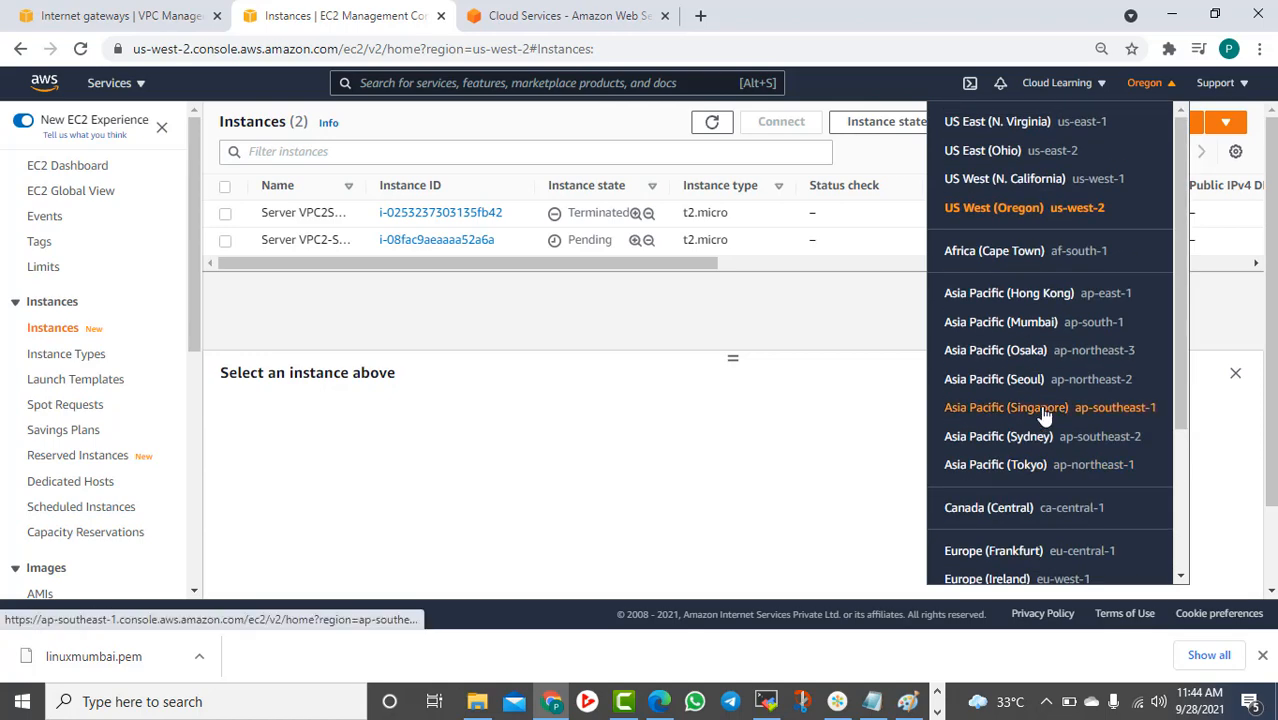
left_click(1031, 328)
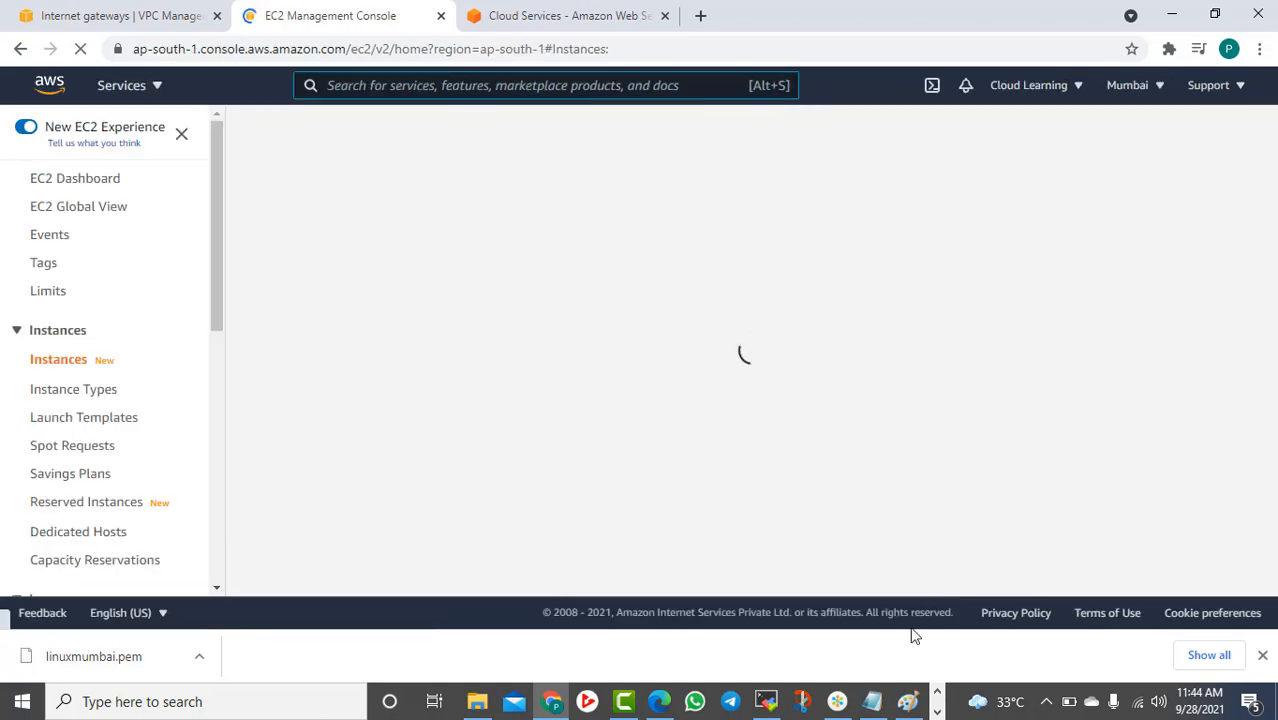
In MobaXterm, start a new SSH session from the User sessions menu
left_click(766, 701)
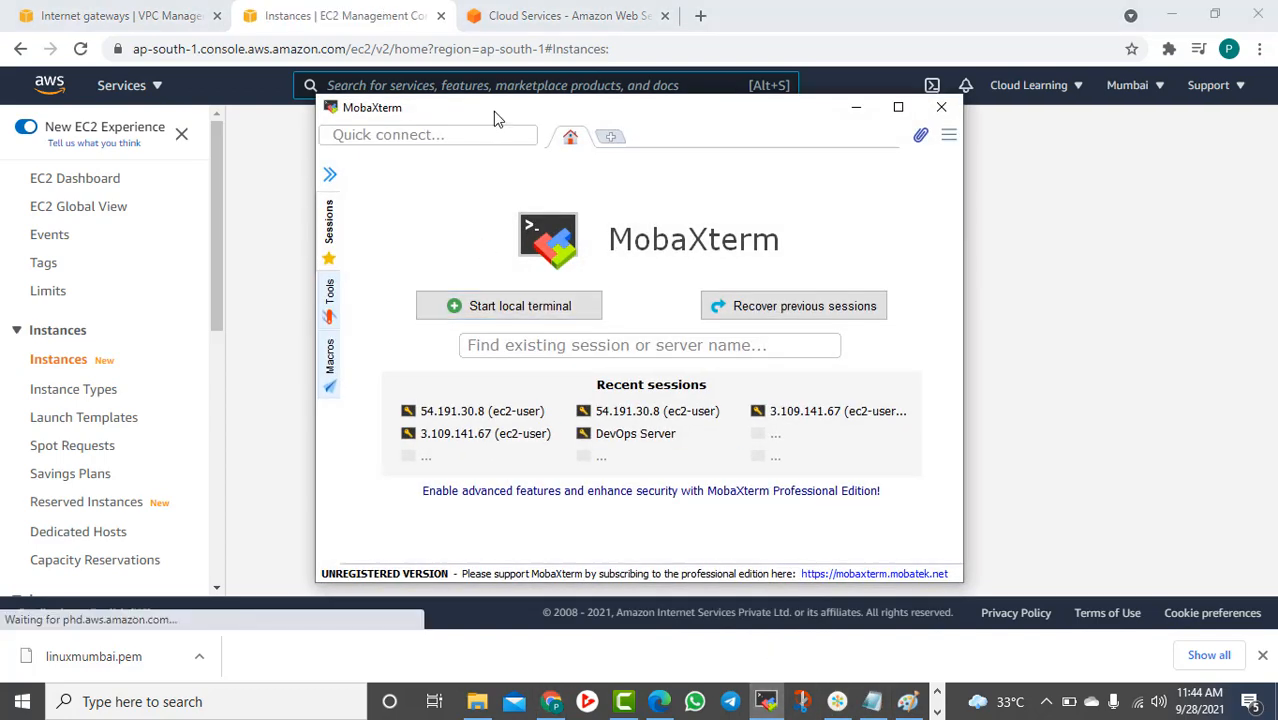
left_click_drag(493, 111, 723, 134)
left_click(560, 245)
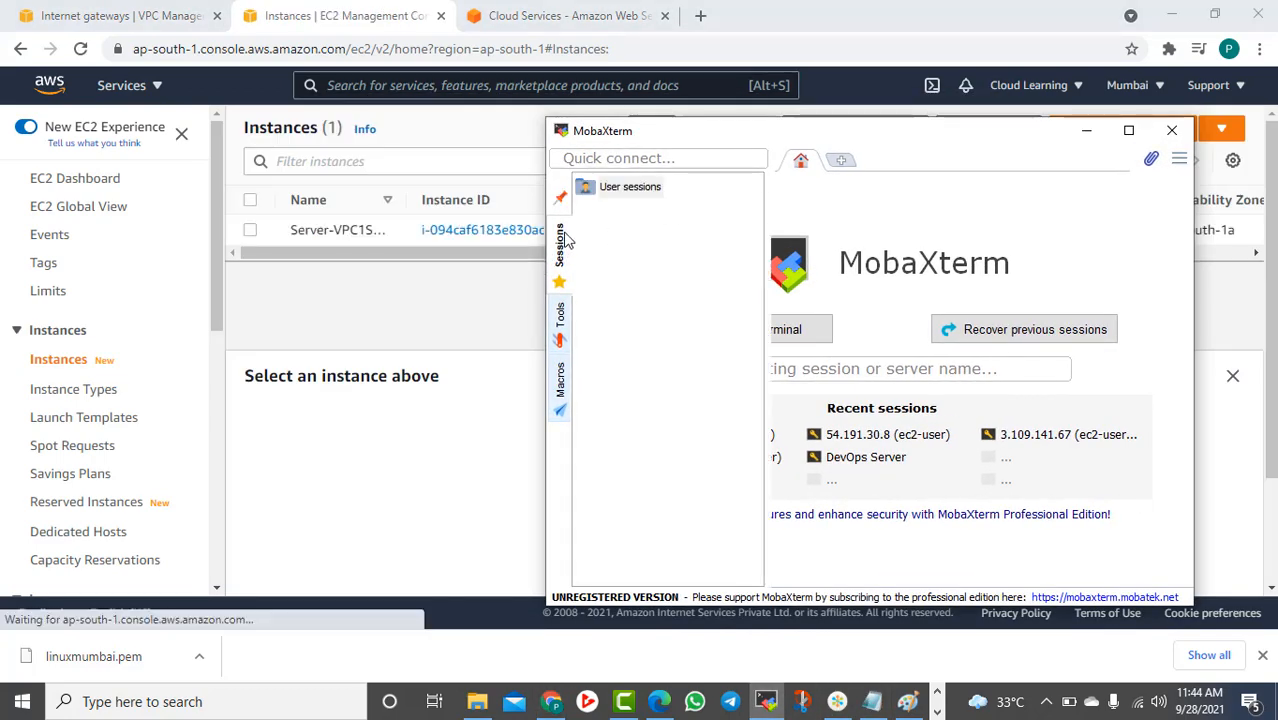
right_click(626, 190)
left_click(655, 196)
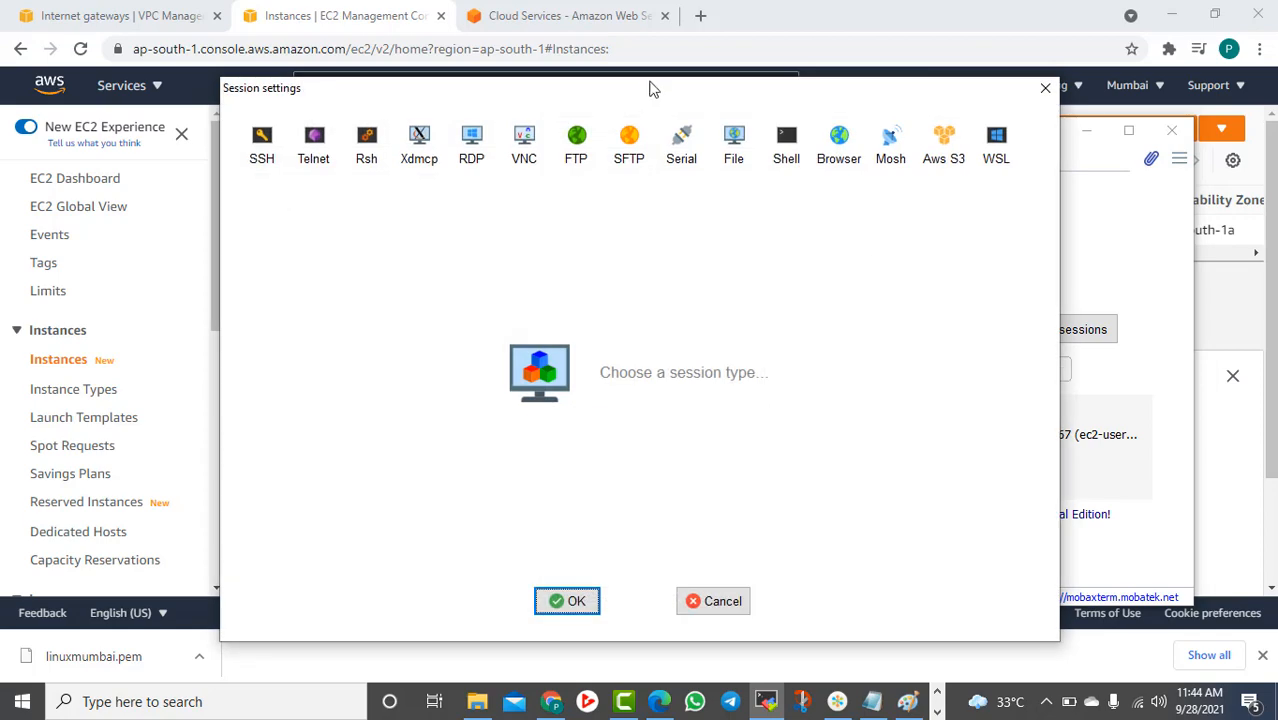
left_click(262, 145)
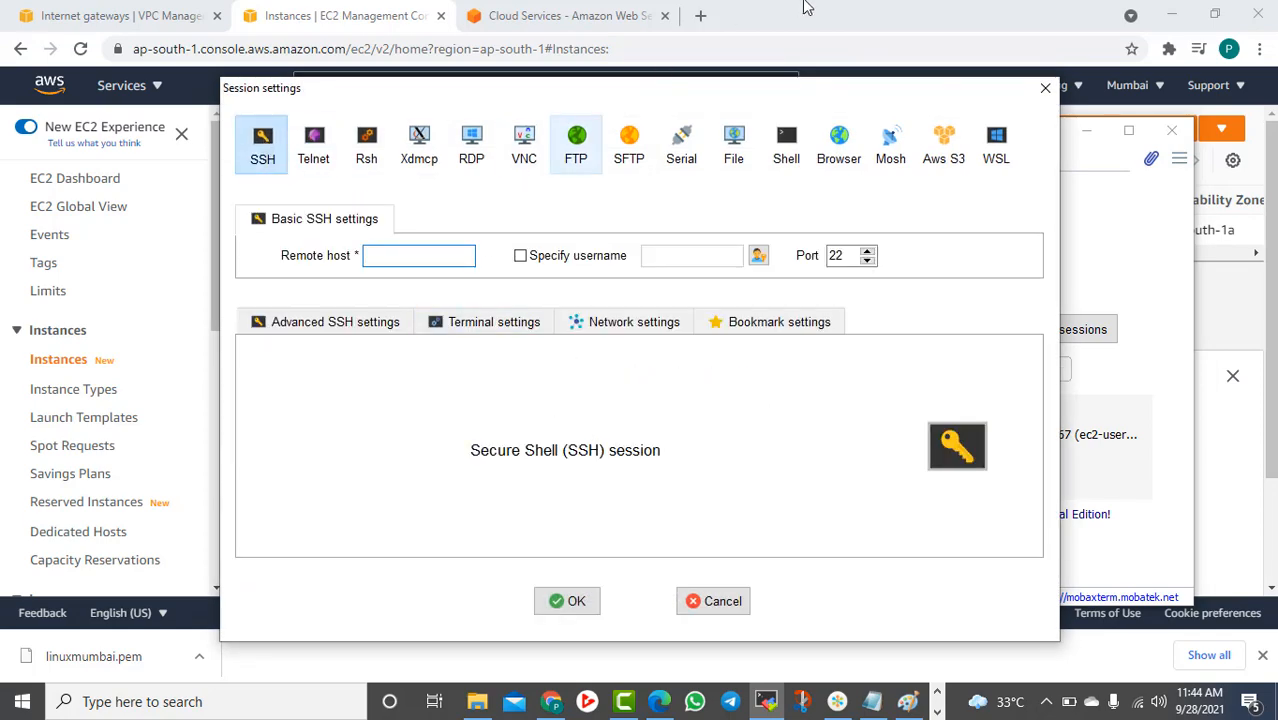
Copy Server-VPC1Subnet1's public IPv4 address 13.127.57.44 from the EC2 instances page
left_click(806, 8)
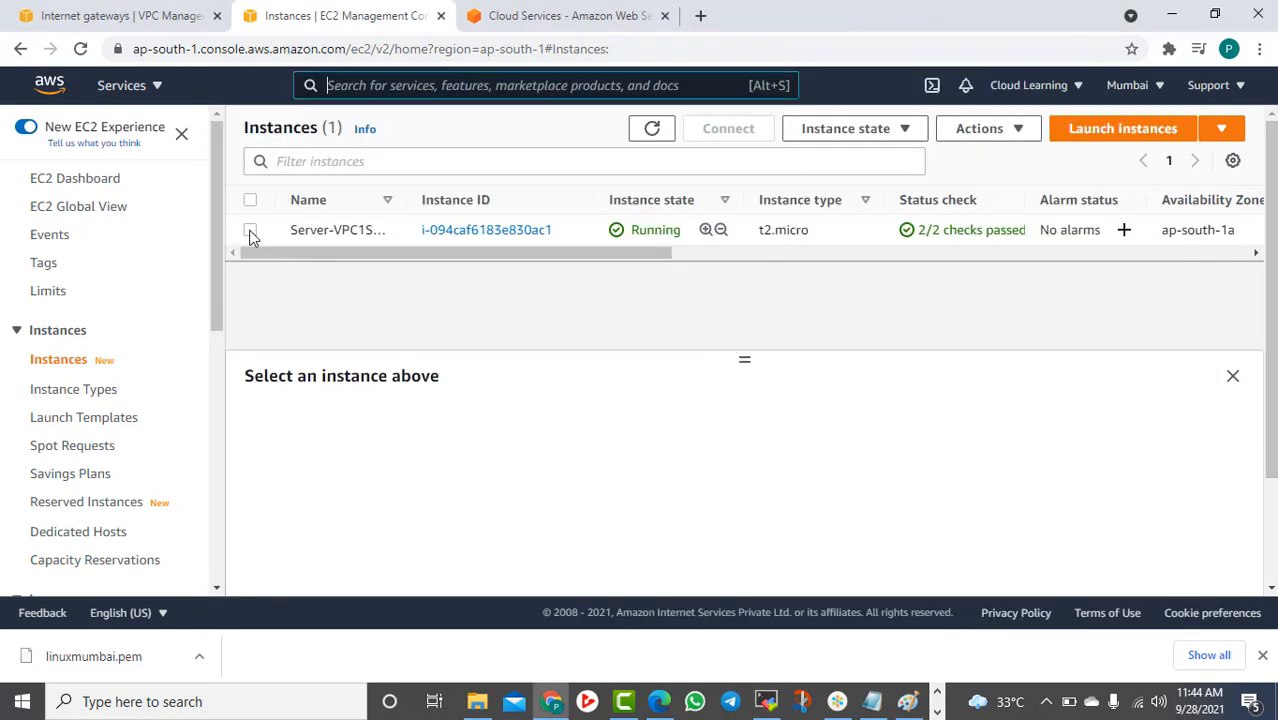
left_click(575, 230)
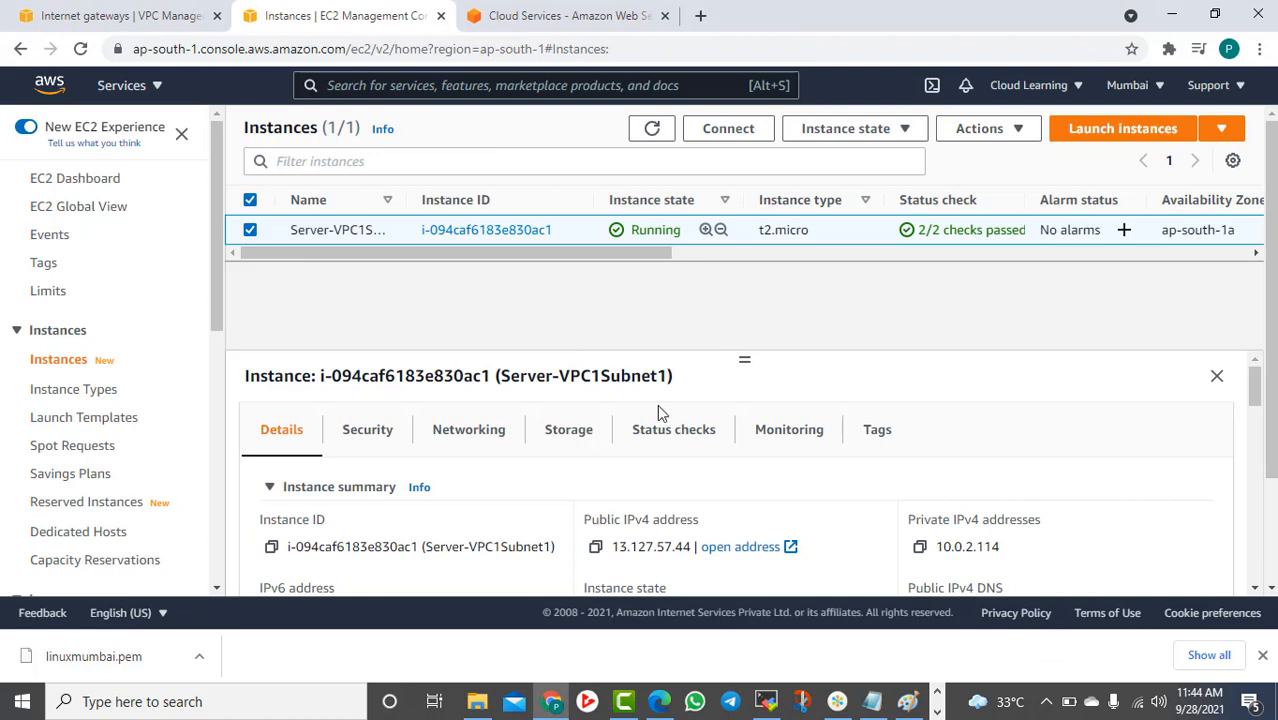
left_click(596, 550)
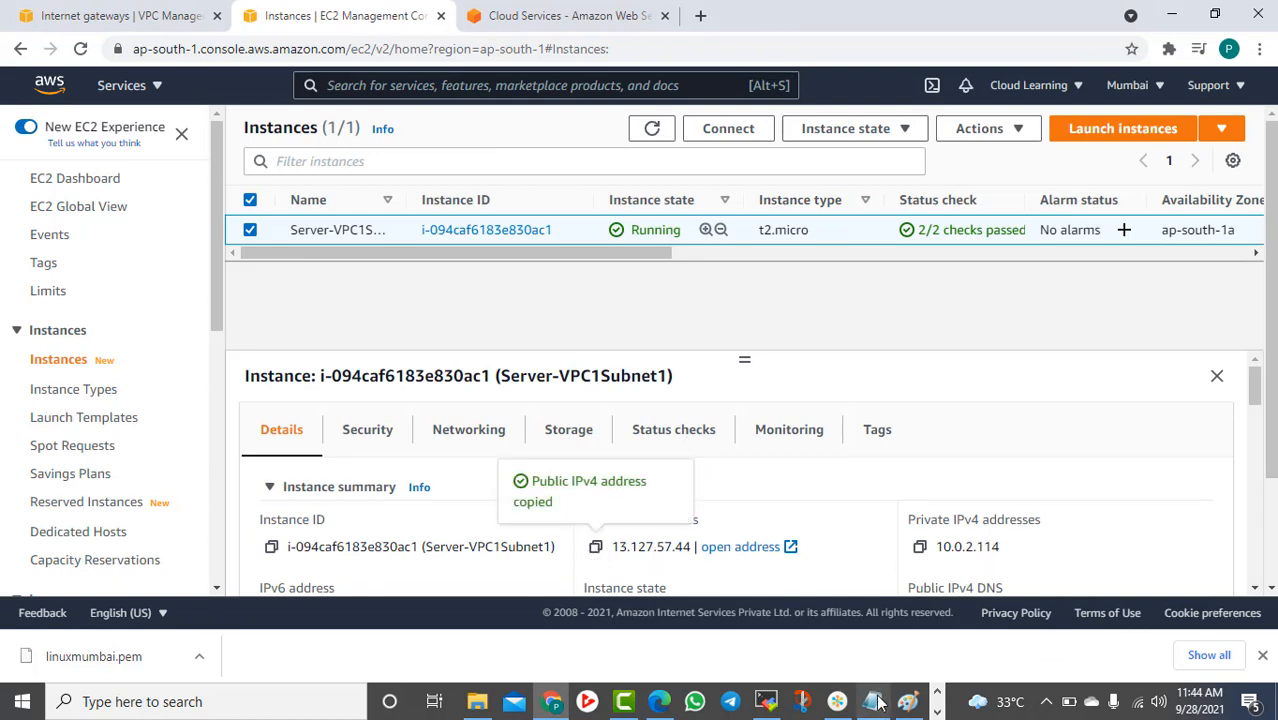
Connect an SSH session to 13.127.57.44 as ec2-user using the linuxmumbai.pem key
left_click(766, 701)
left_click(424, 257)
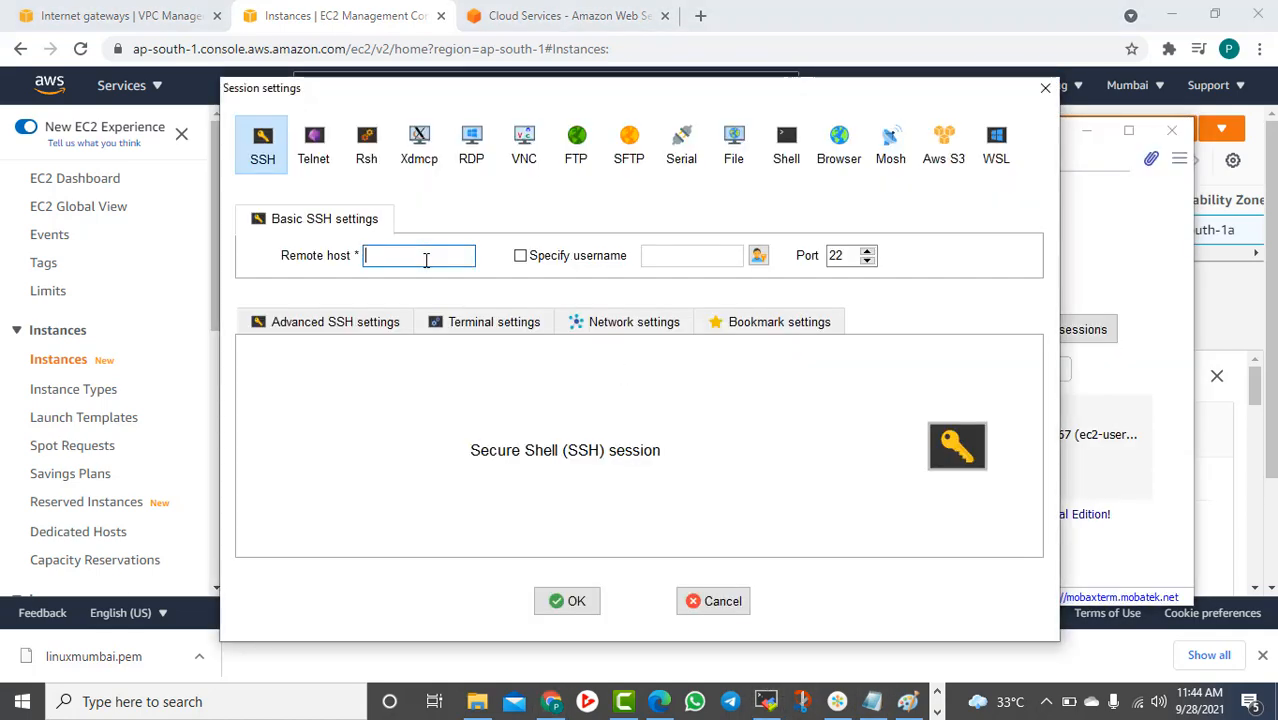
key("ctrl+v")
left_click(521, 257)
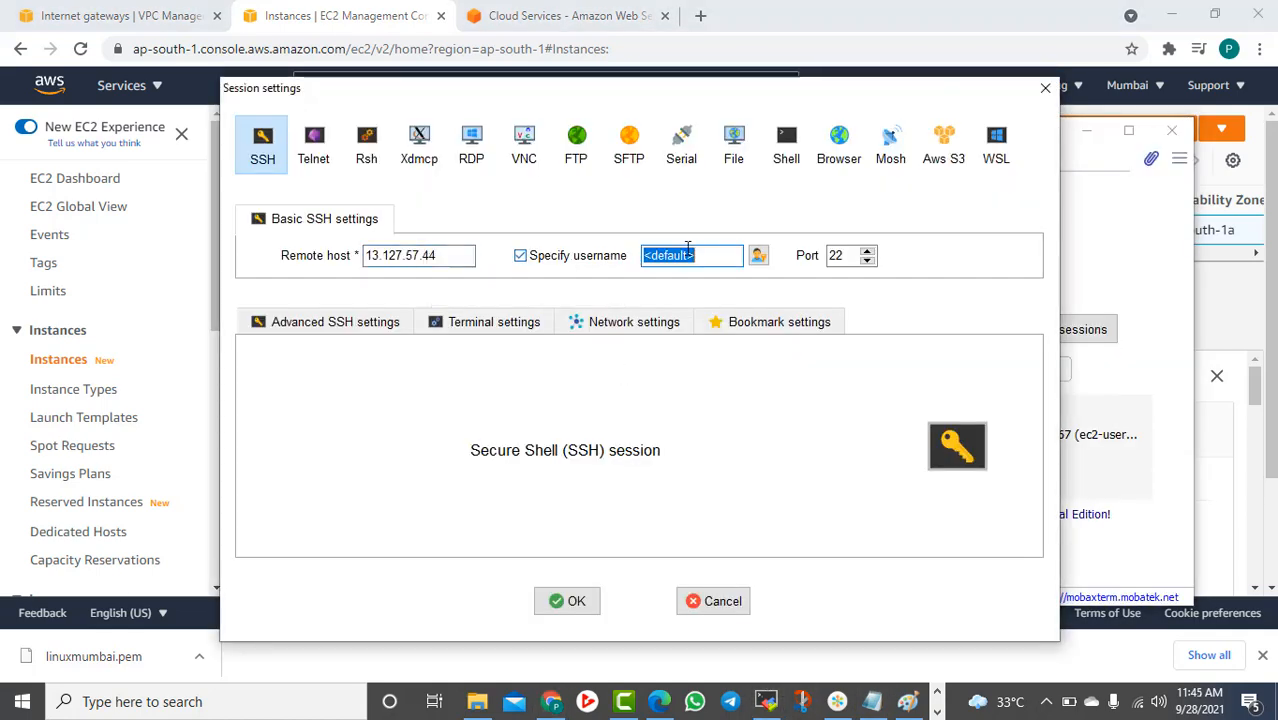
type("ec2-use")
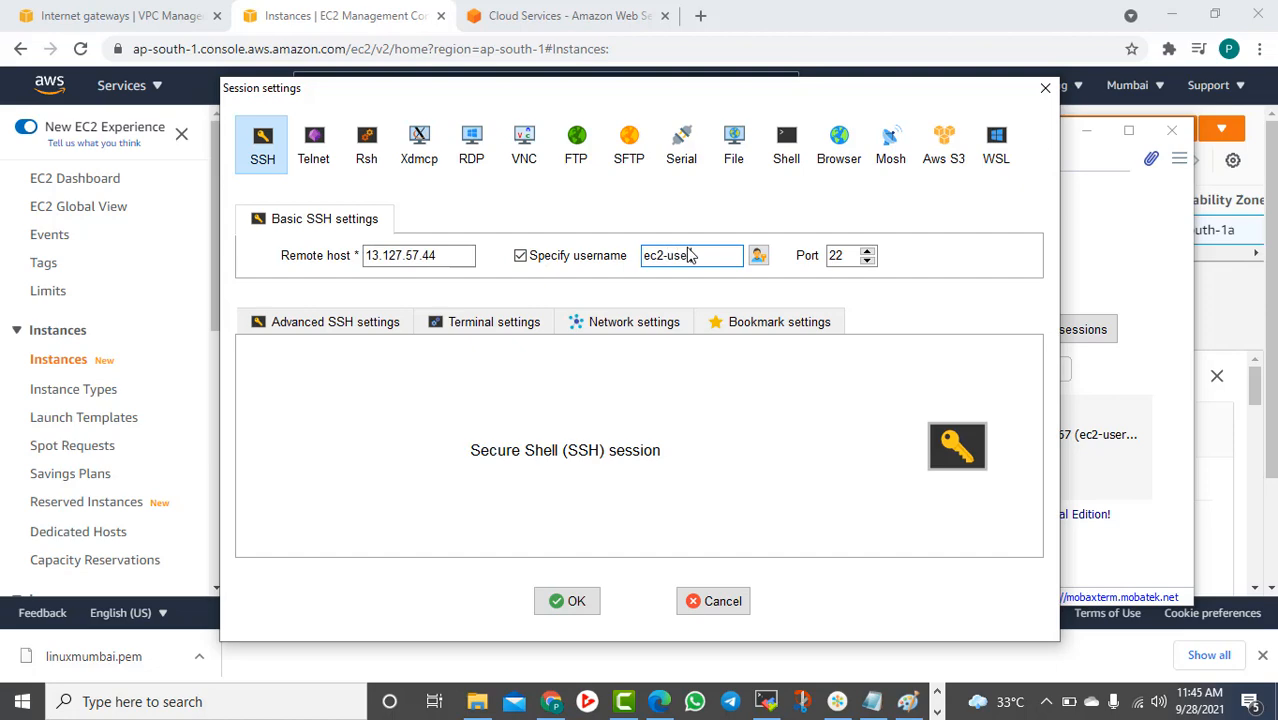
type("r")
left_click(374, 320)
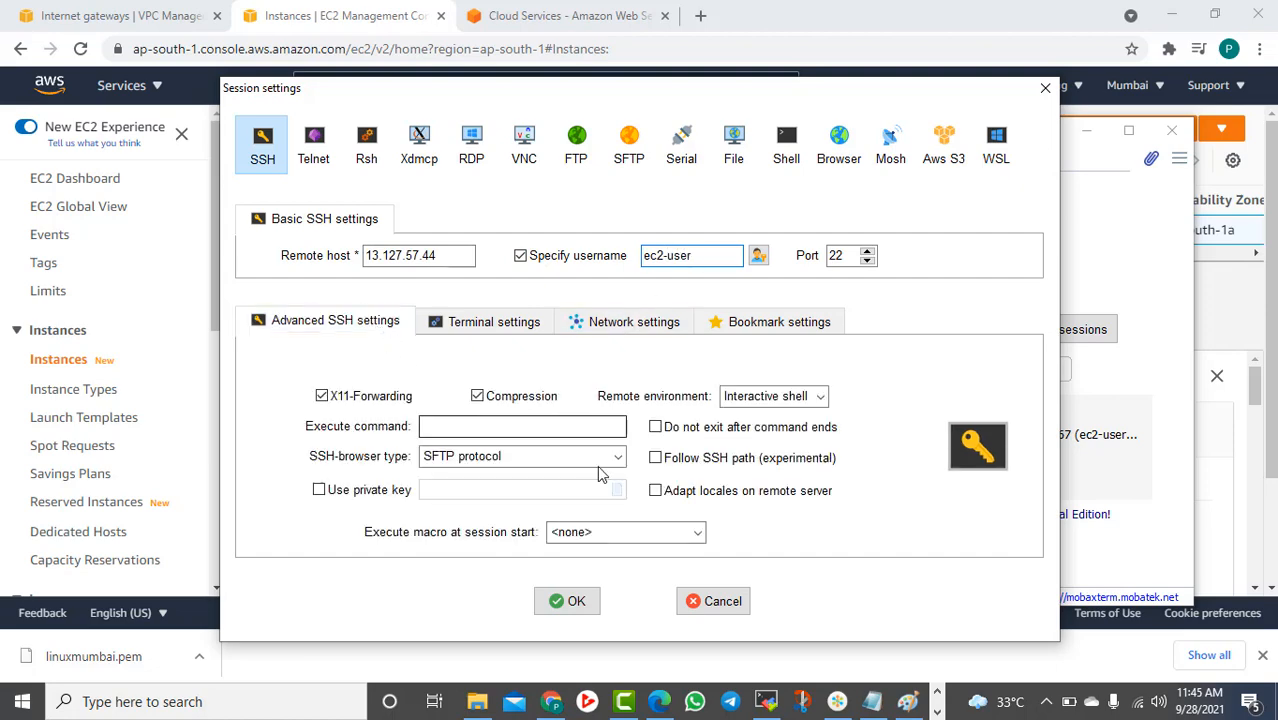
left_click(319, 489)
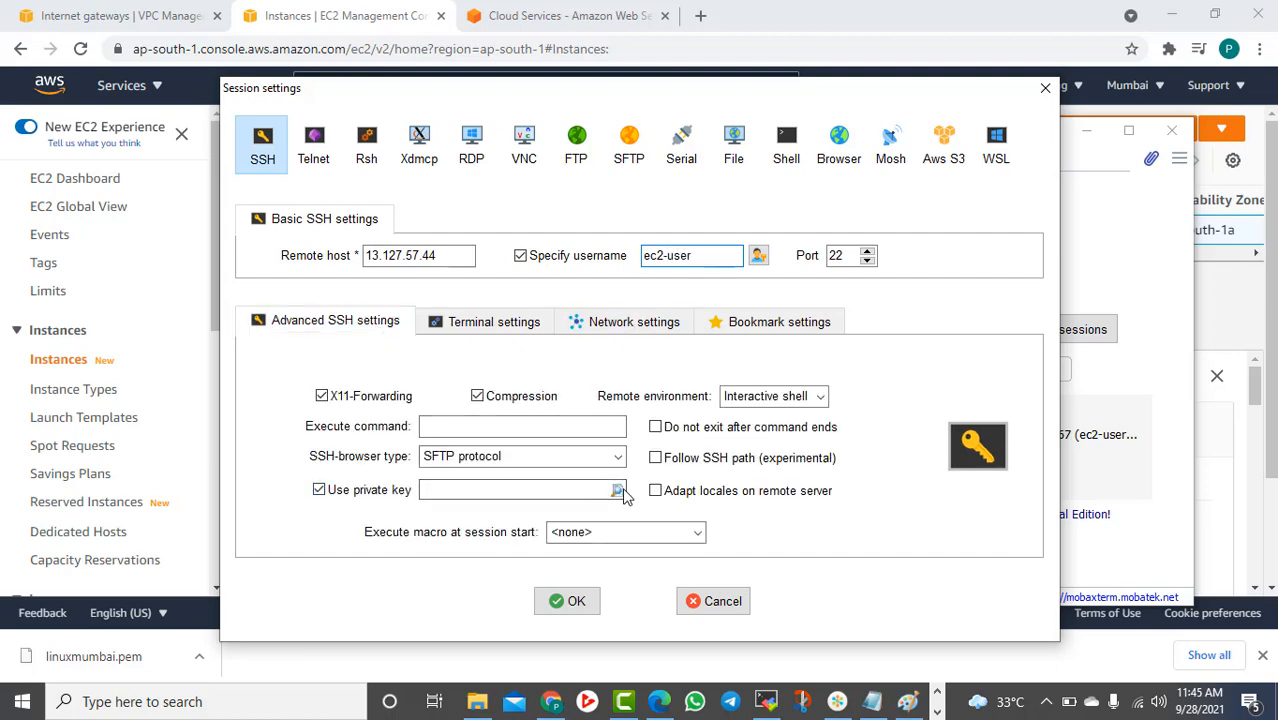
left_click(617, 490)
left_click(657, 243)
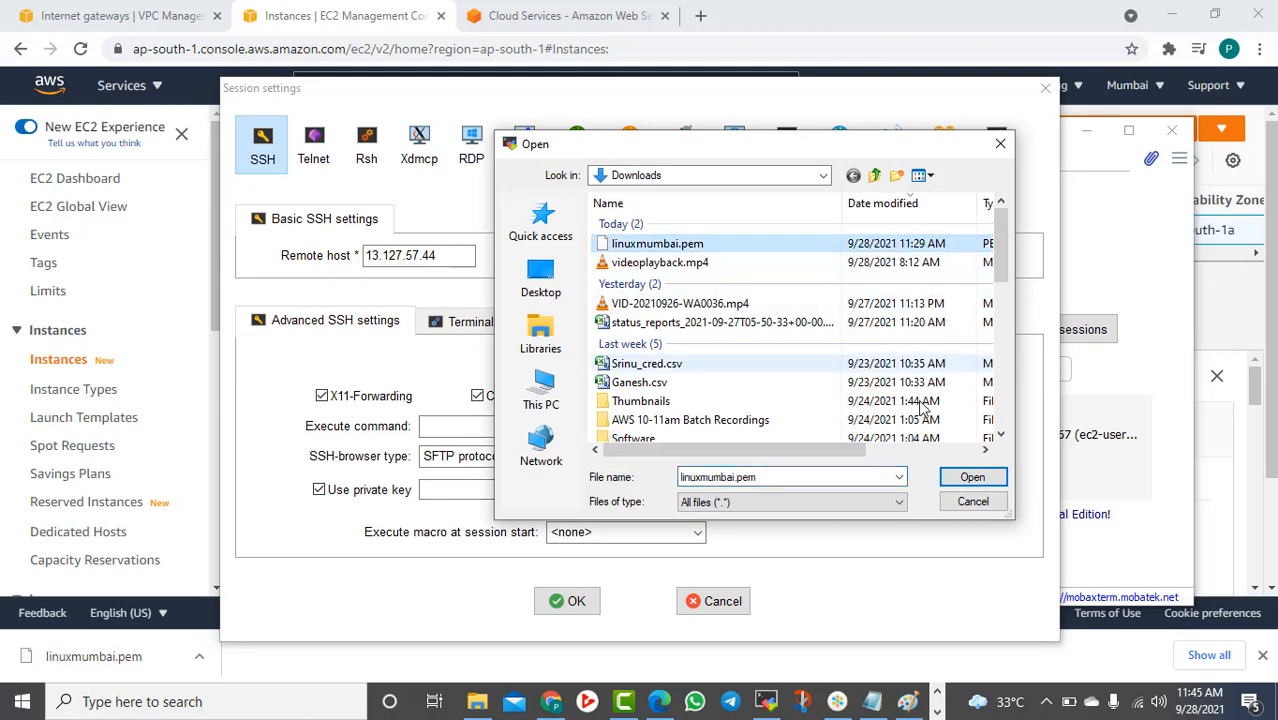
left_click(972, 477)
left_click(572, 601)
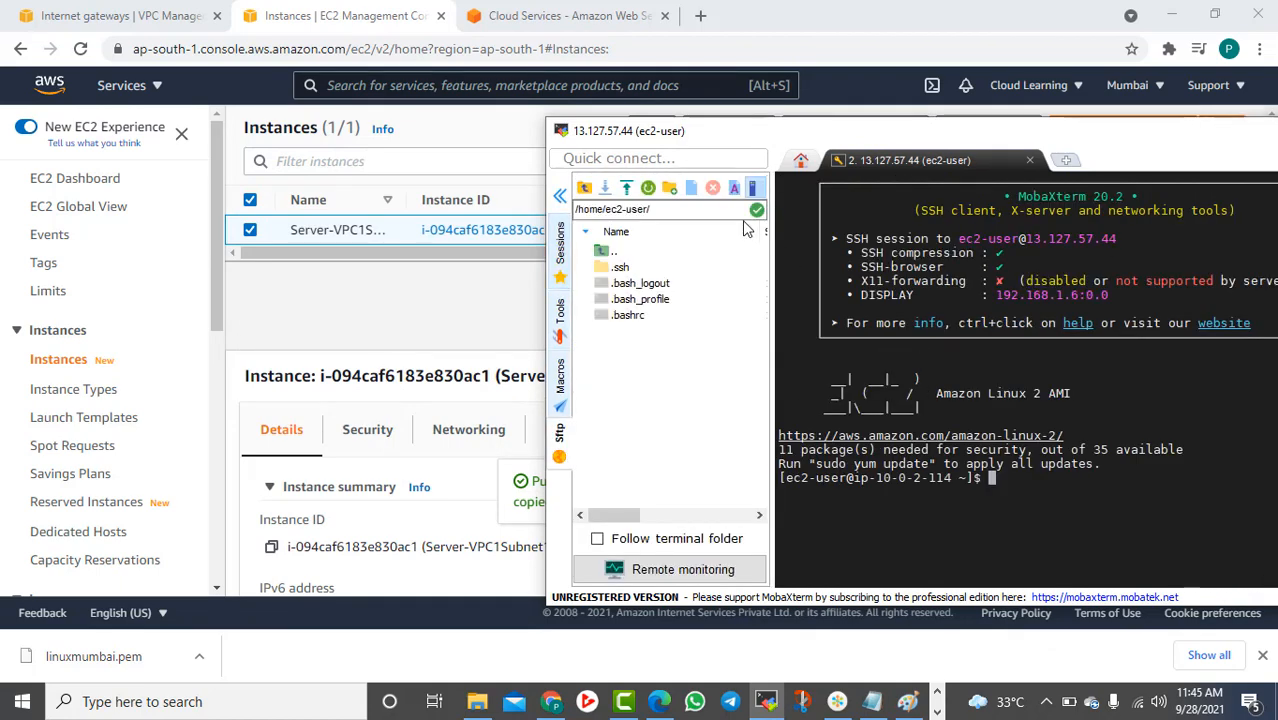
Hide the file browser panel and clear the terminal screen
left_click(560, 195)
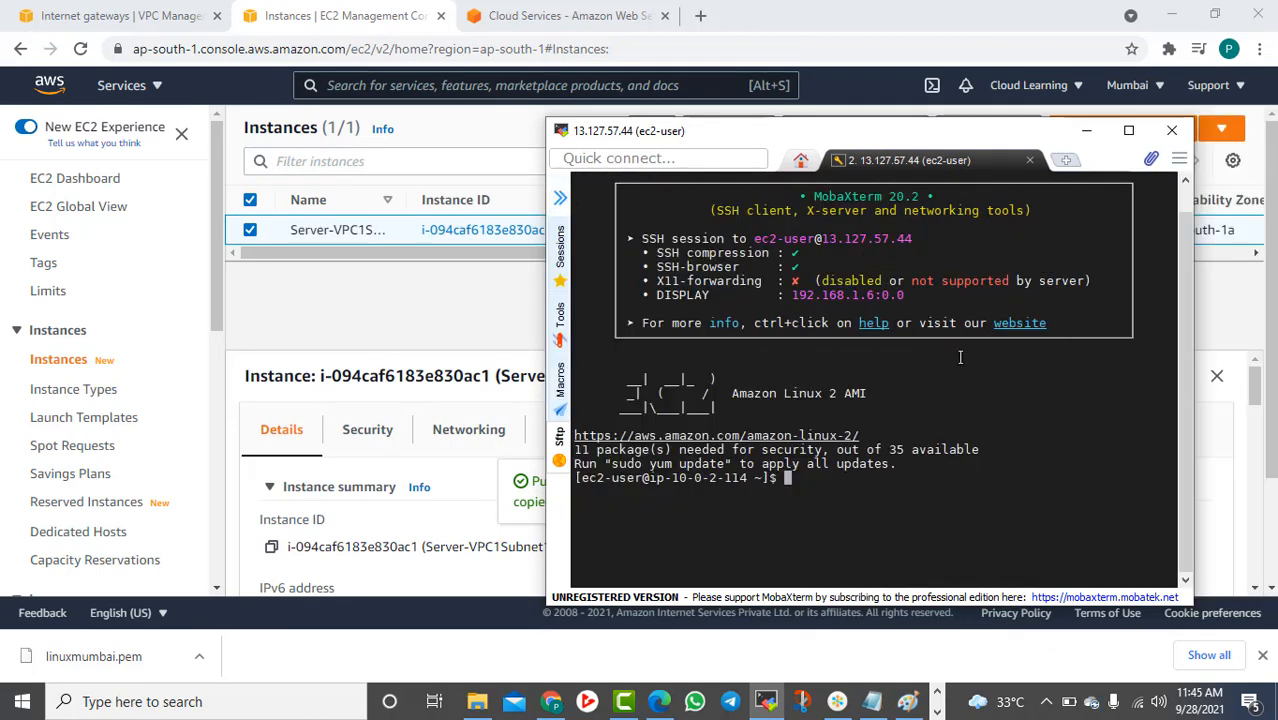
scroll(960, 357, "up", 1)
type("clear")
key("Return")
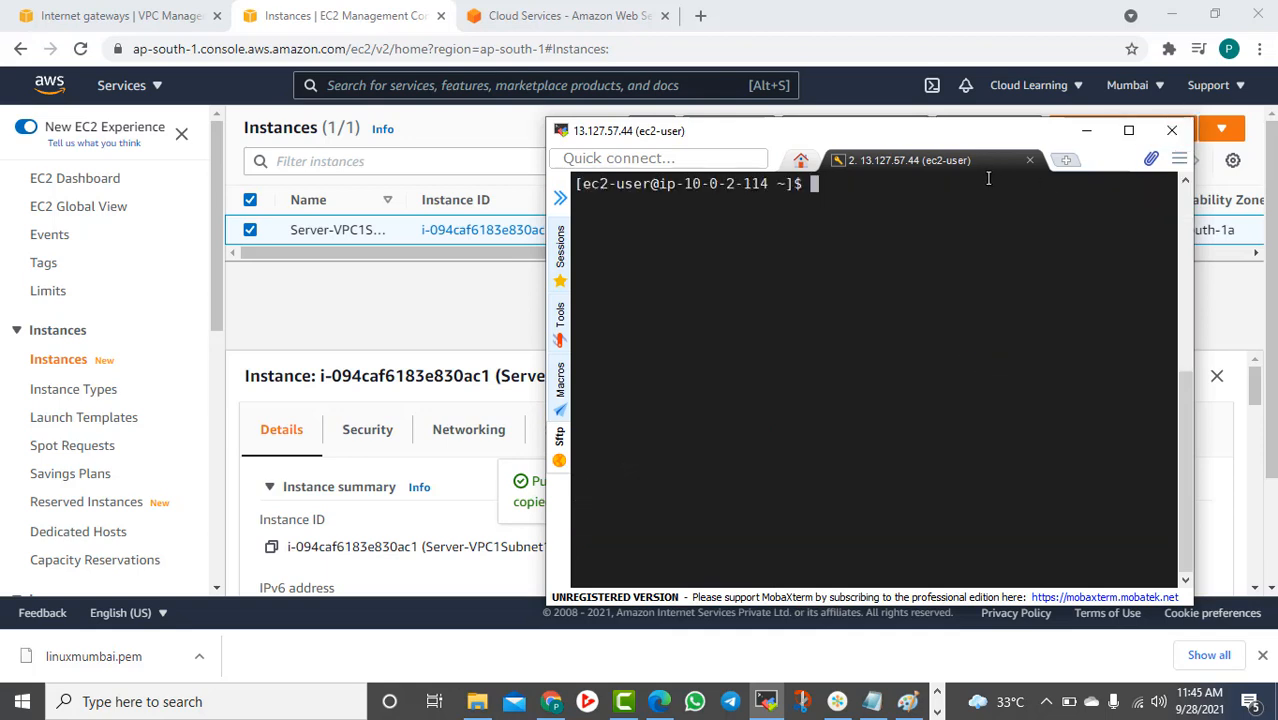
left_click(1066, 160)
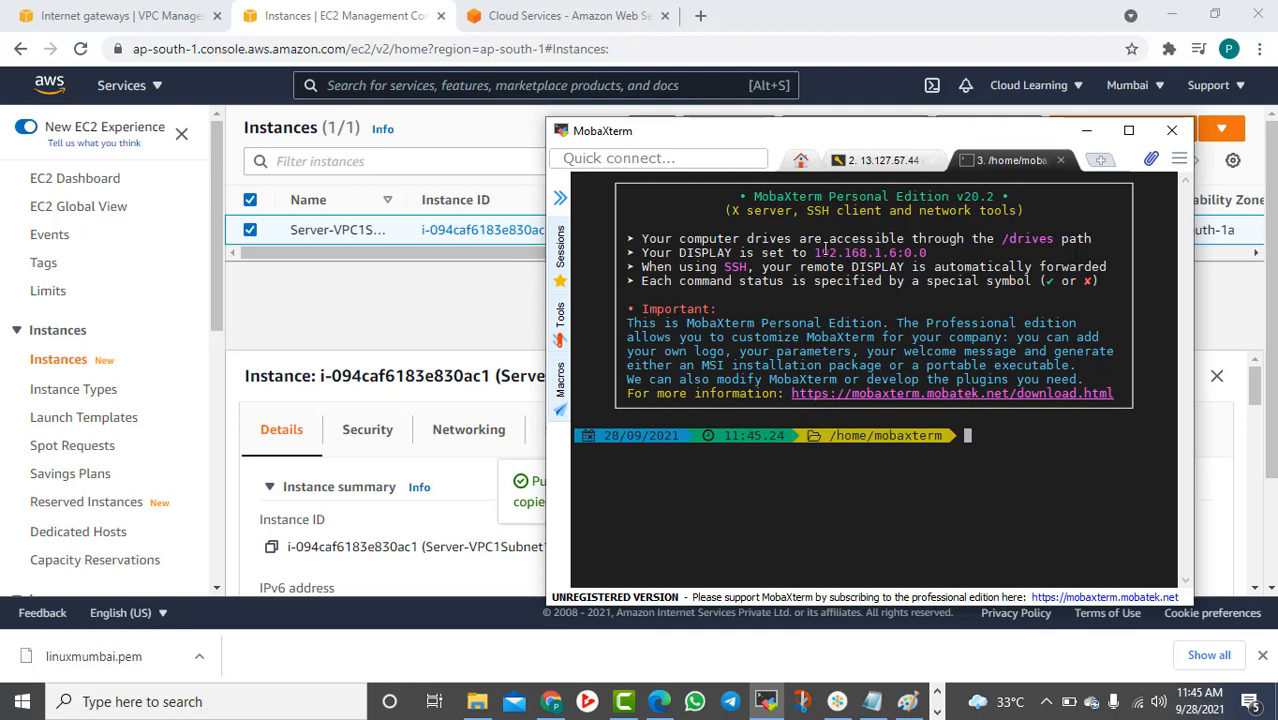
left_click(1060, 160)
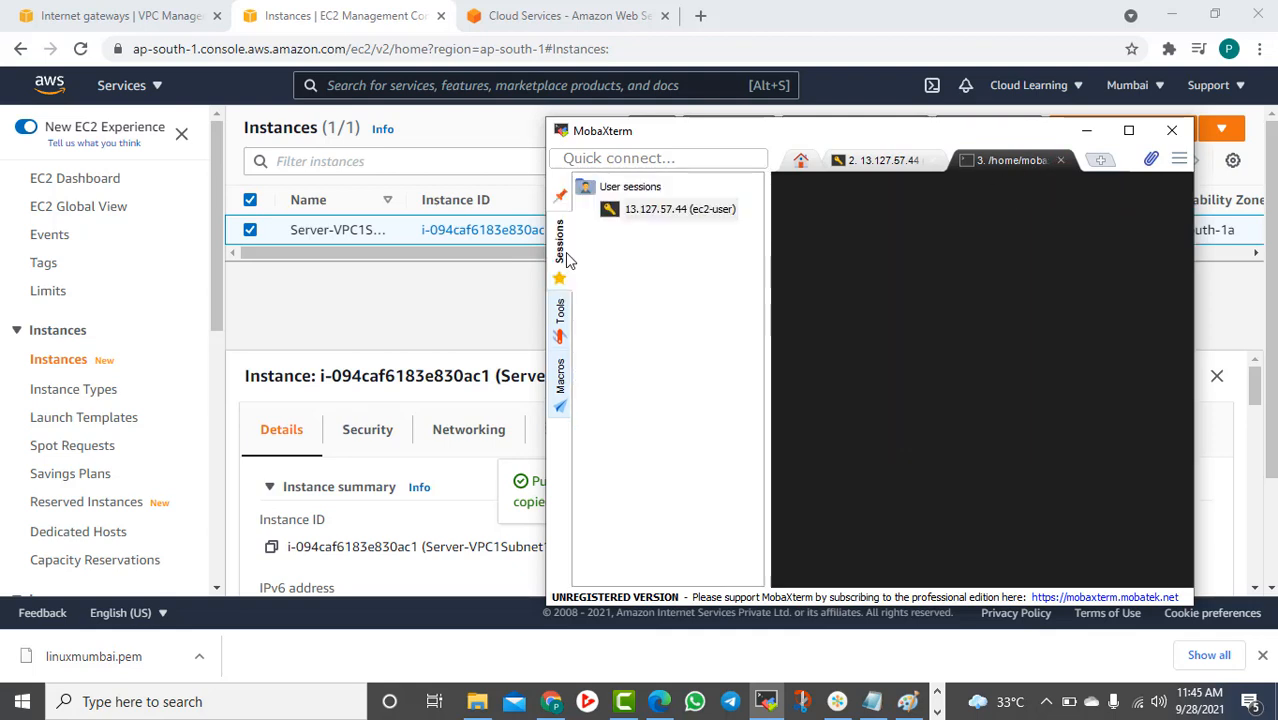
Start another new user session and return to the EC2 instances page in Chrome
left_click(559, 245)
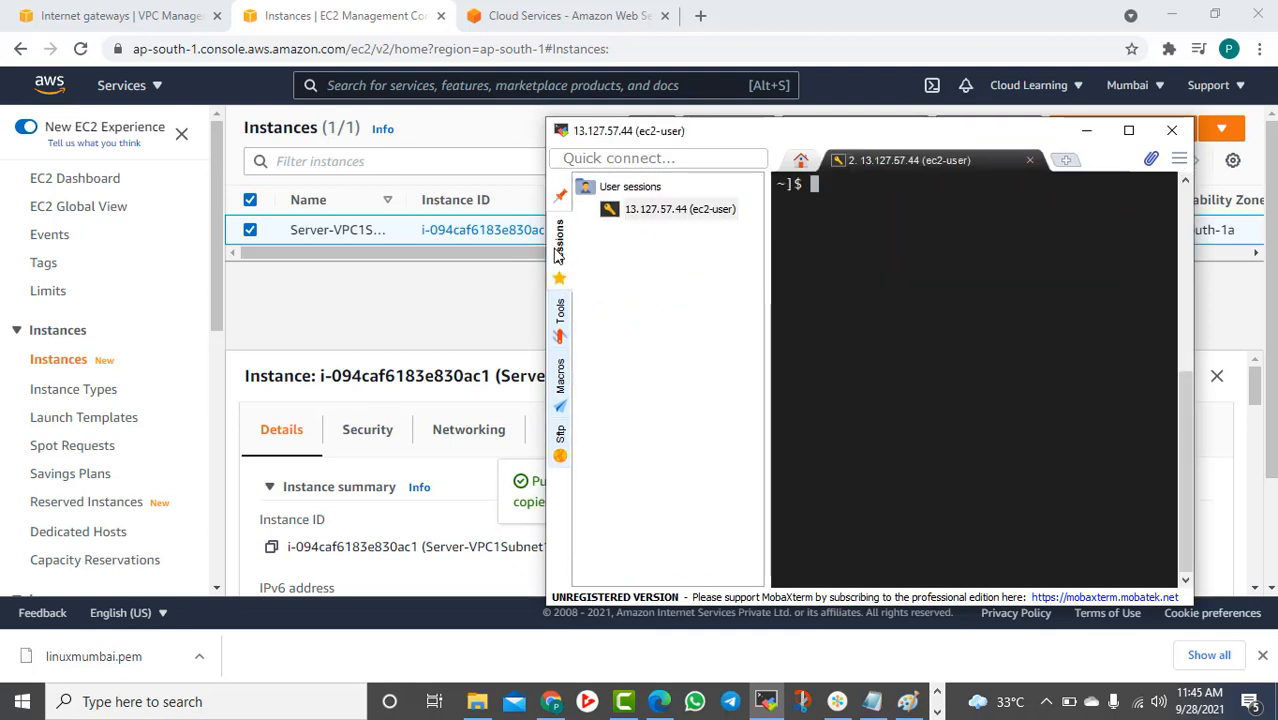
right_click(620, 190)
left_click(658, 196)
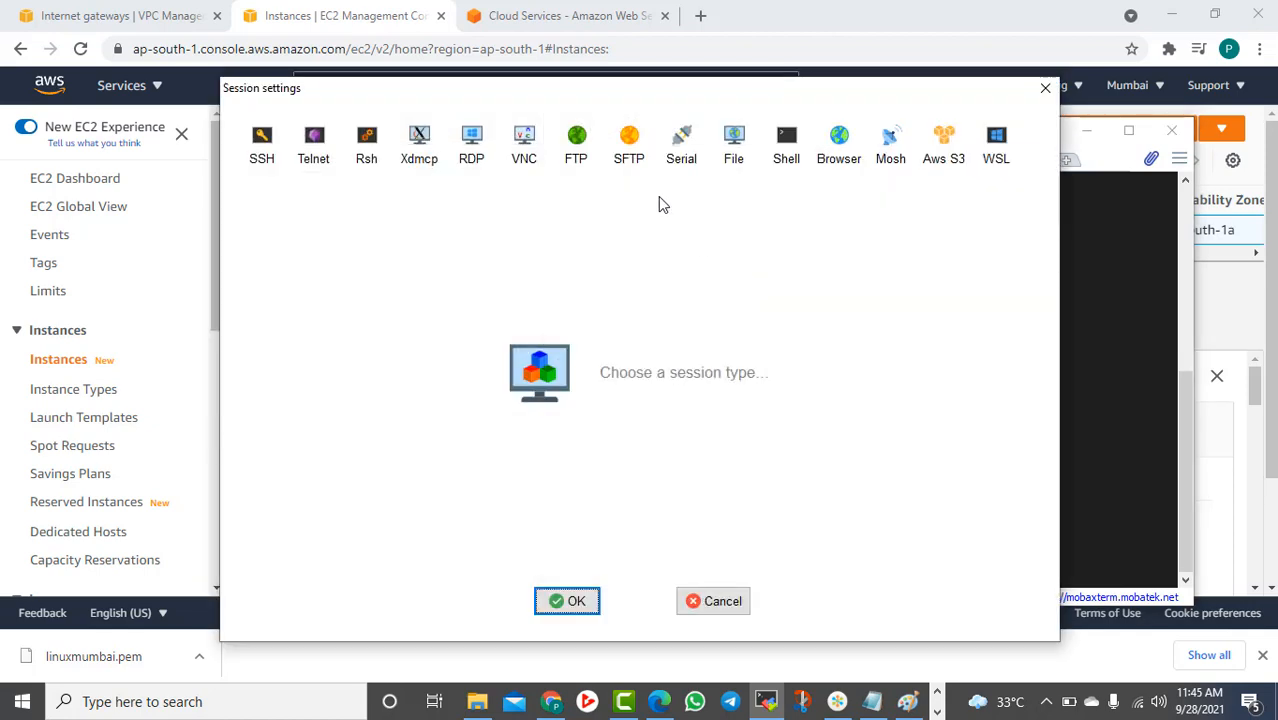
left_click(528, 14)
left_click(355, 18)
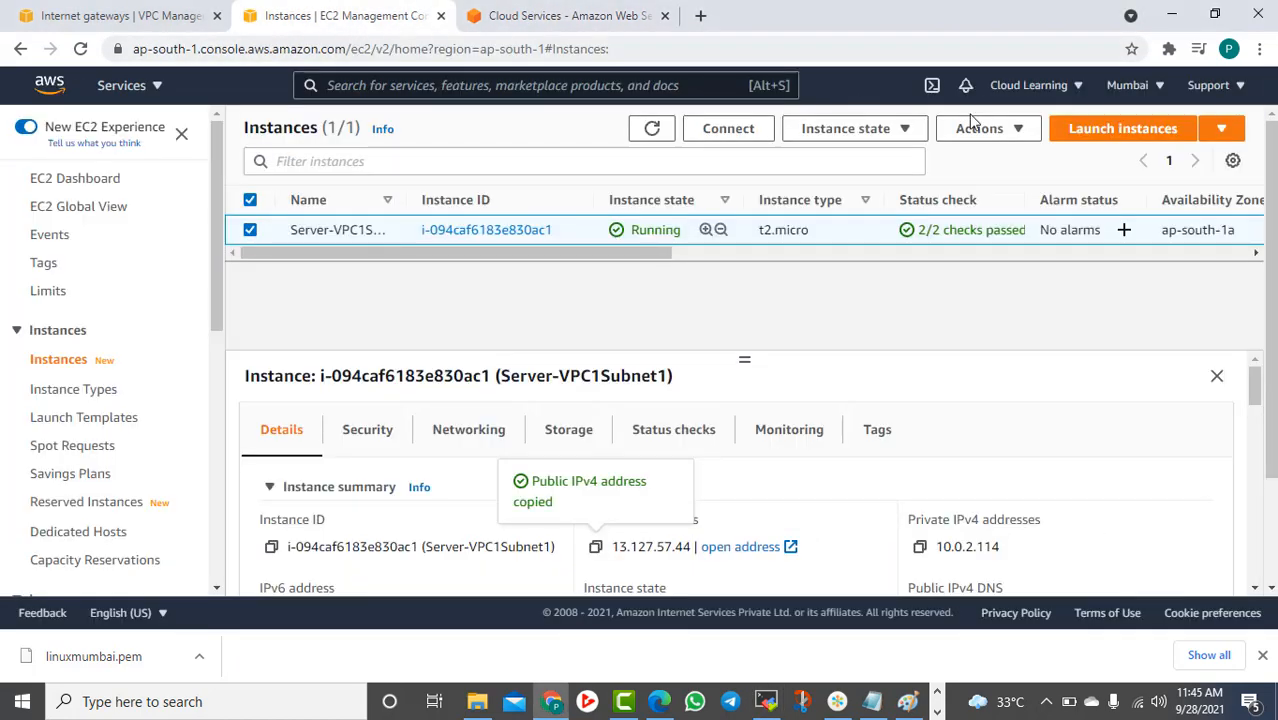
Switch to US West (Oregon) and copy Server VPC2-Subnet1's public IP 34.213.138.247
left_click(1135, 85)
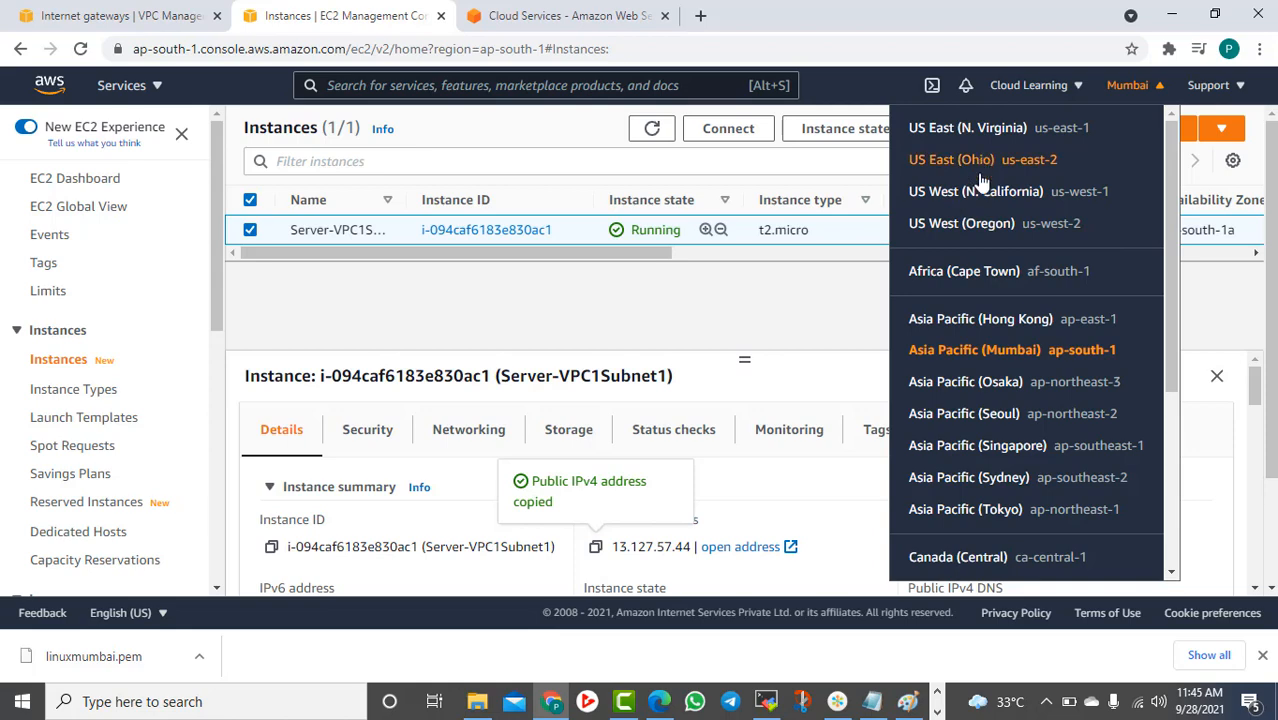
left_click(1005, 224)
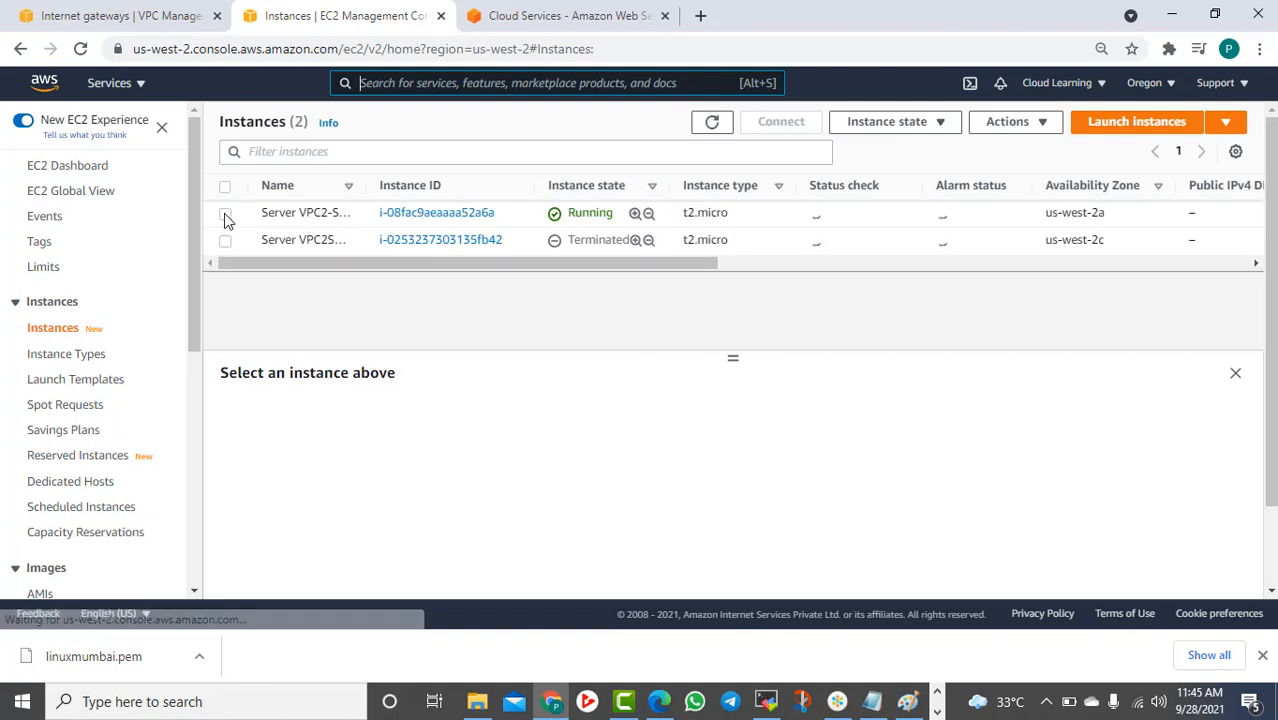
left_click(225, 214)
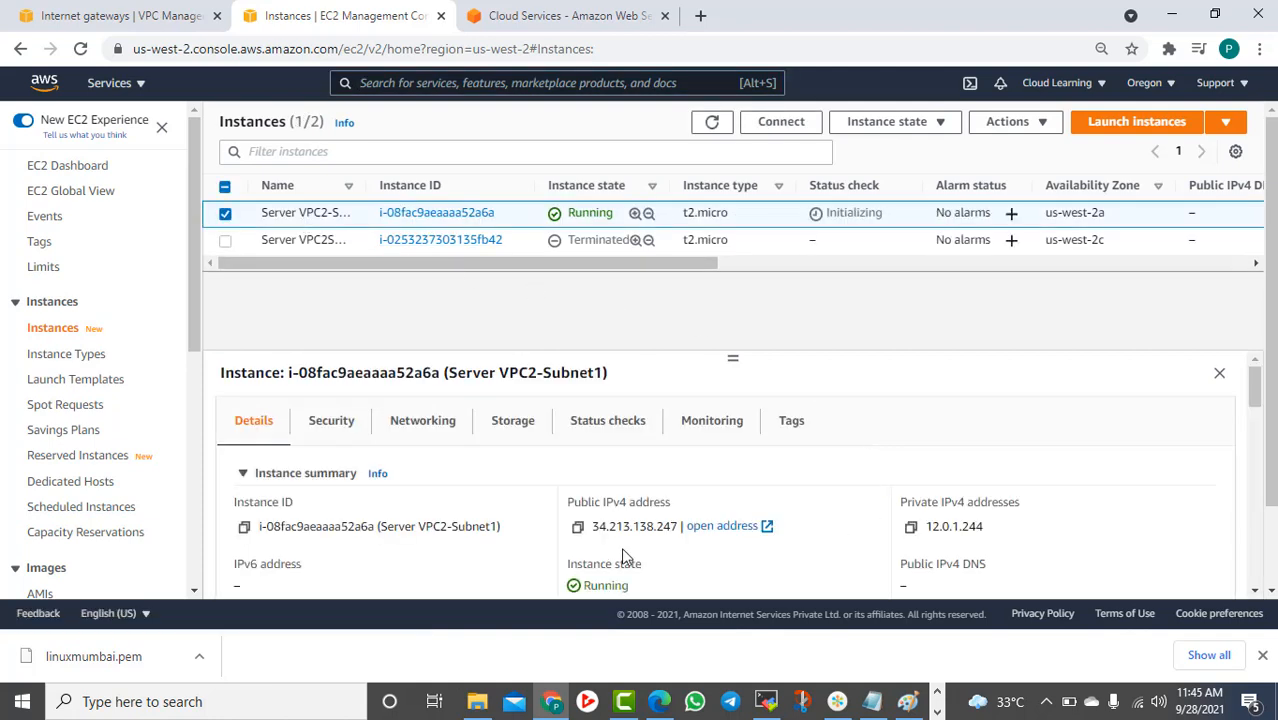
left_click(577, 527)
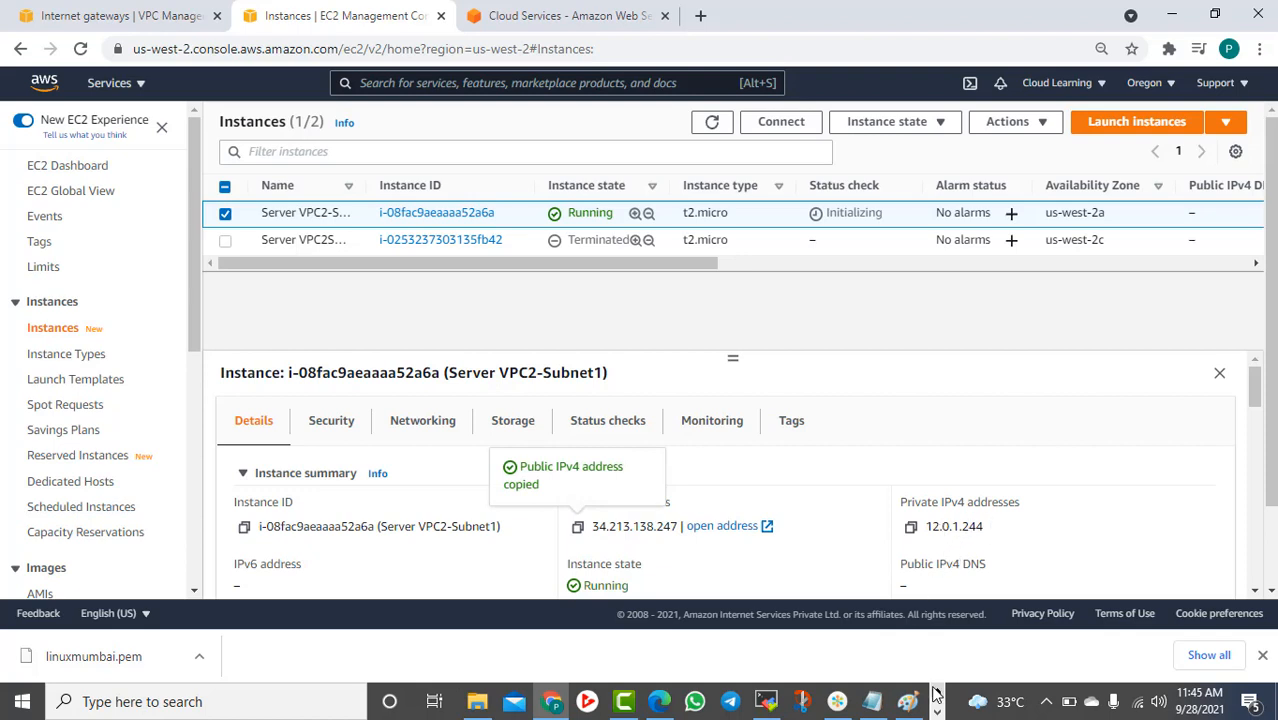
Set up an SSH session to 34.213.138.247 with username ec2-user
left_click(766, 701)
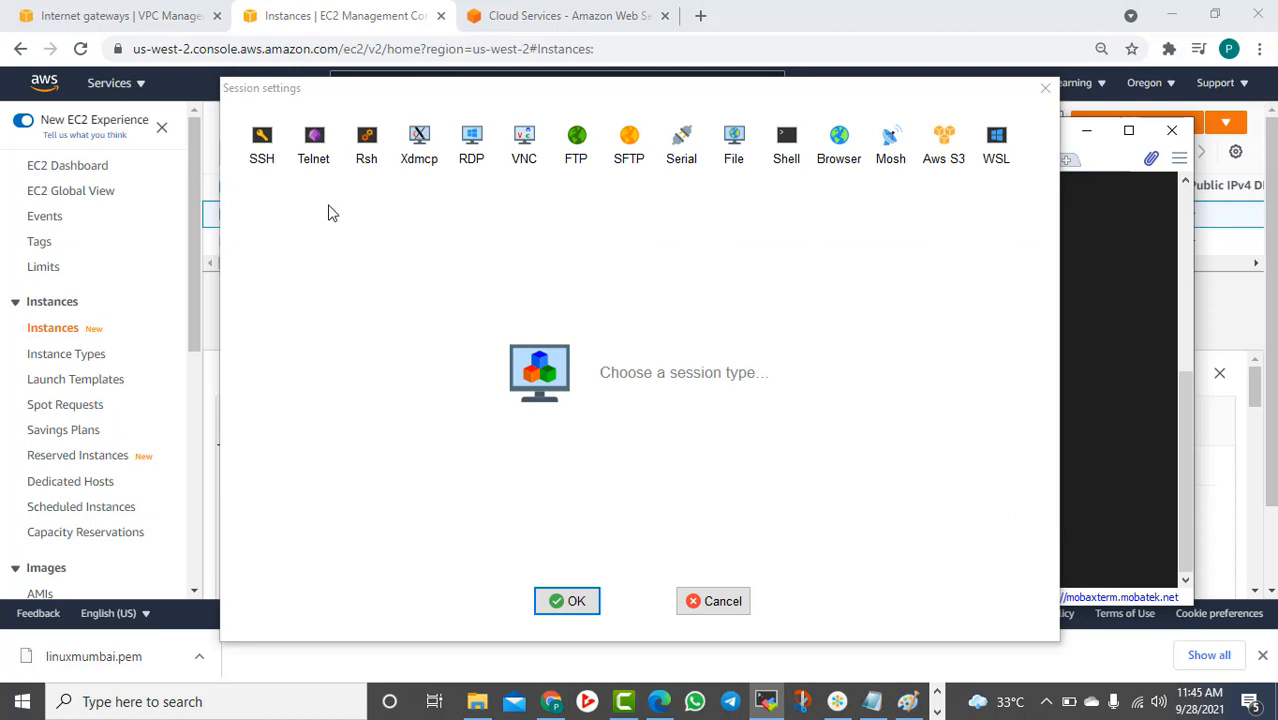
left_click(260, 143)
key("ctrl+v")
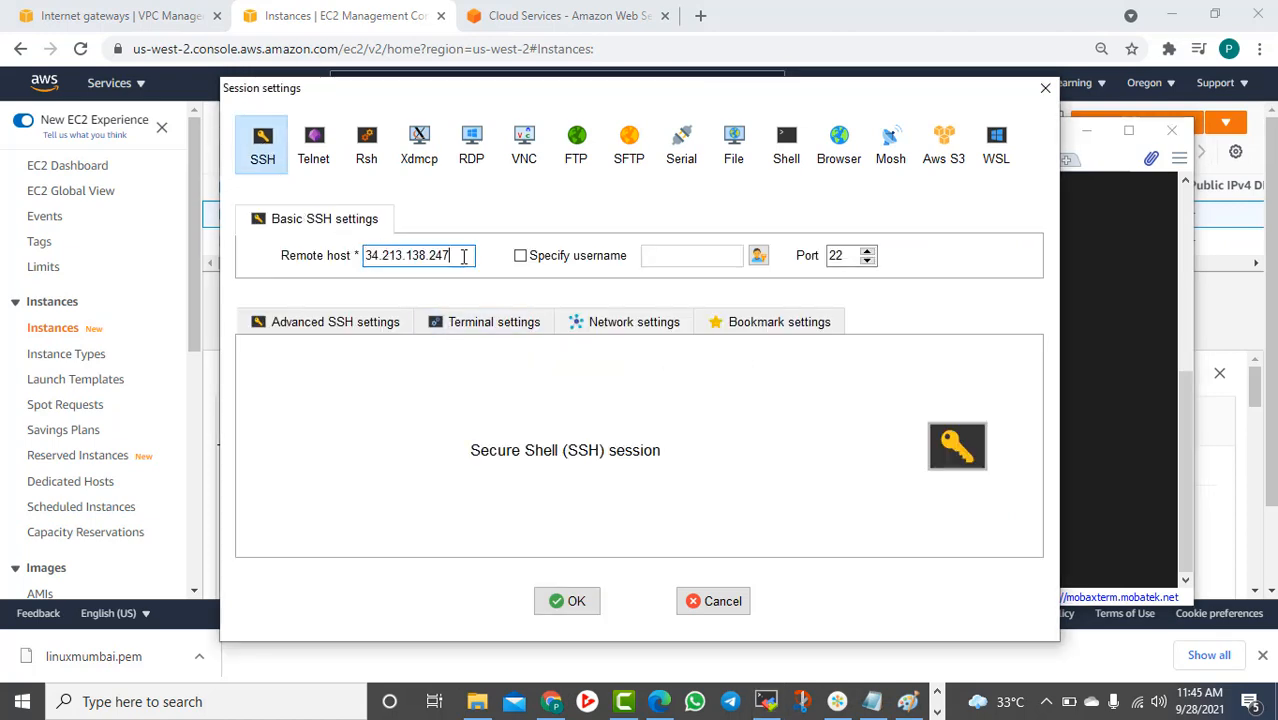
left_click(547, 258)
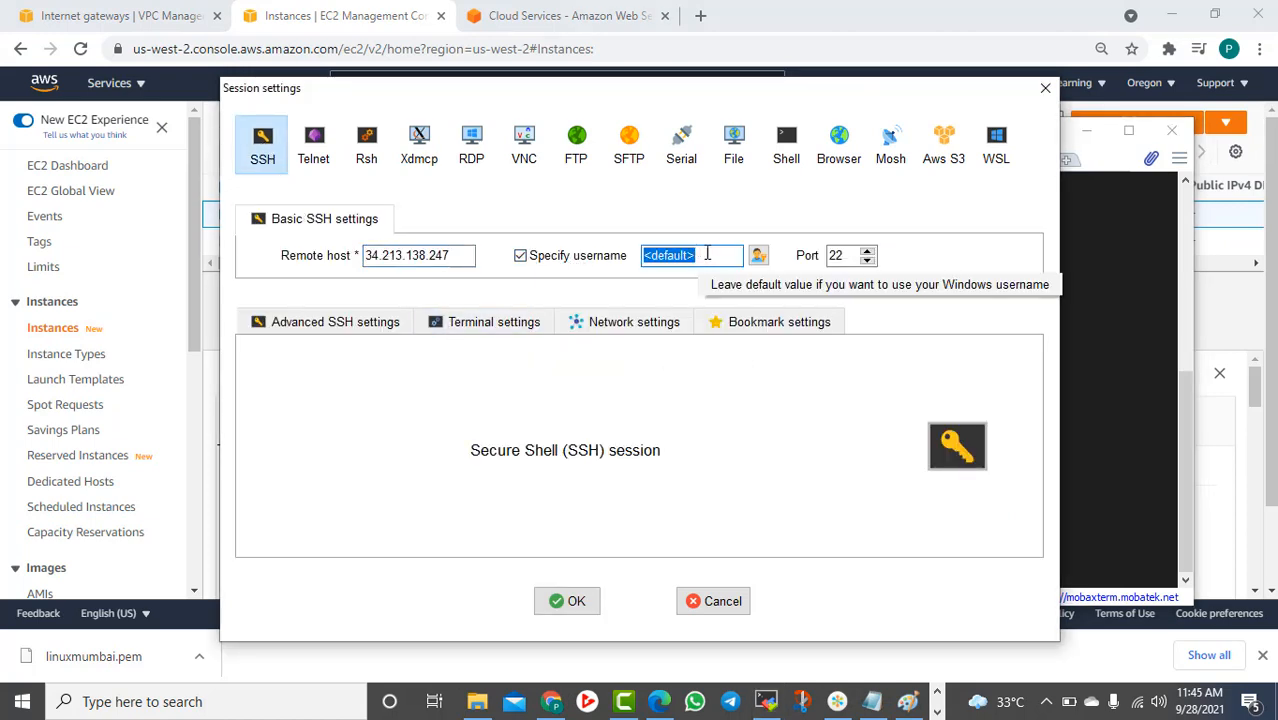
type("ec2-user")
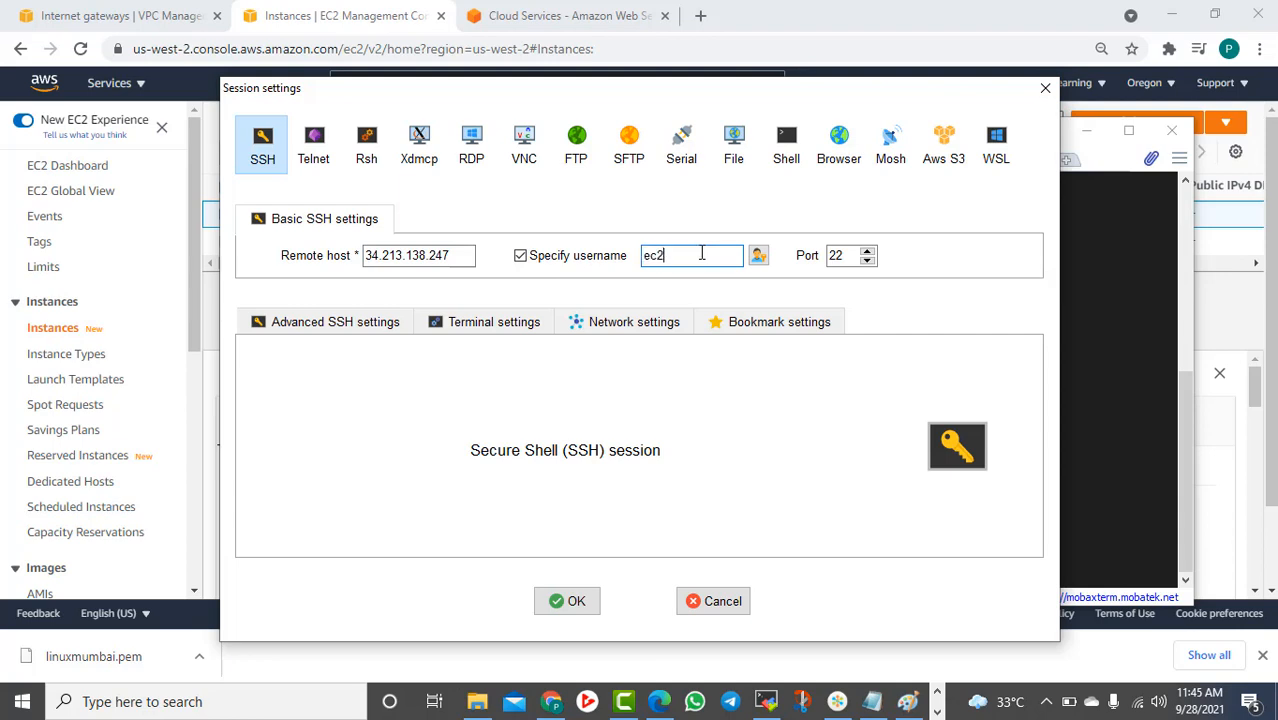
Use the cl11oregon.pem private key, name the session VPC2 Server, and connect
left_click(313, 322)
left_click(318, 490)
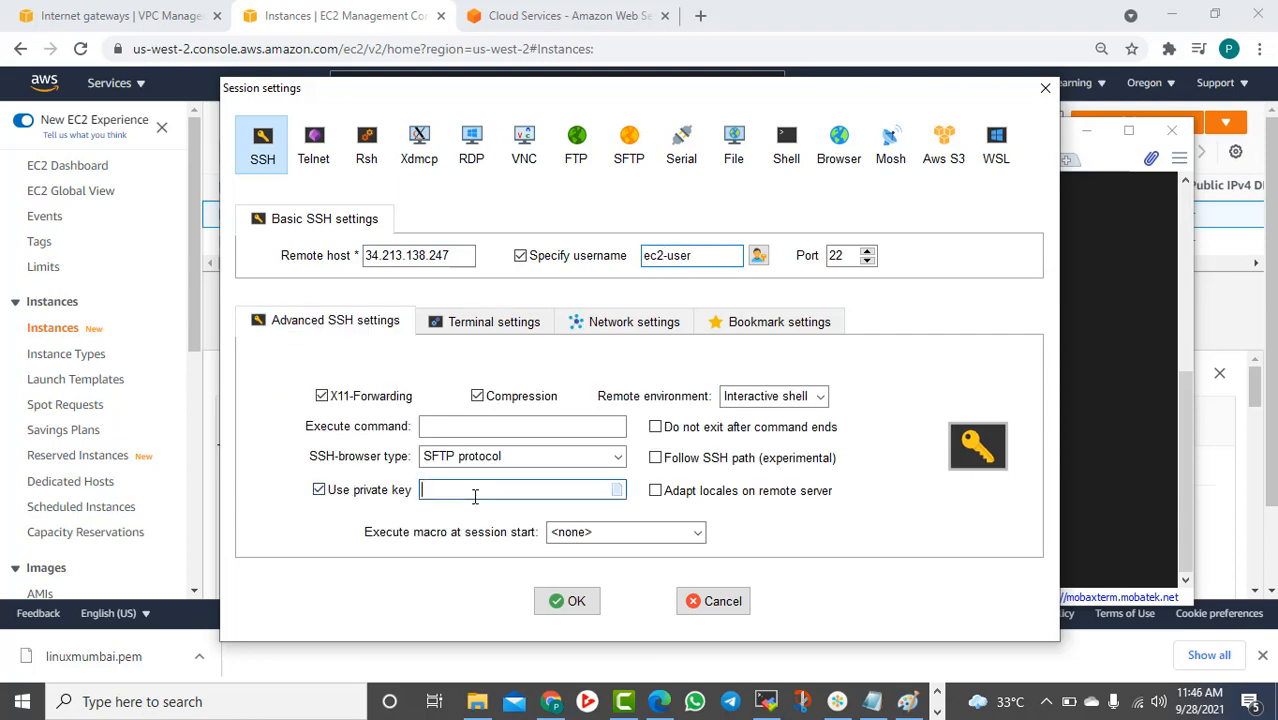
left_click(616, 490)
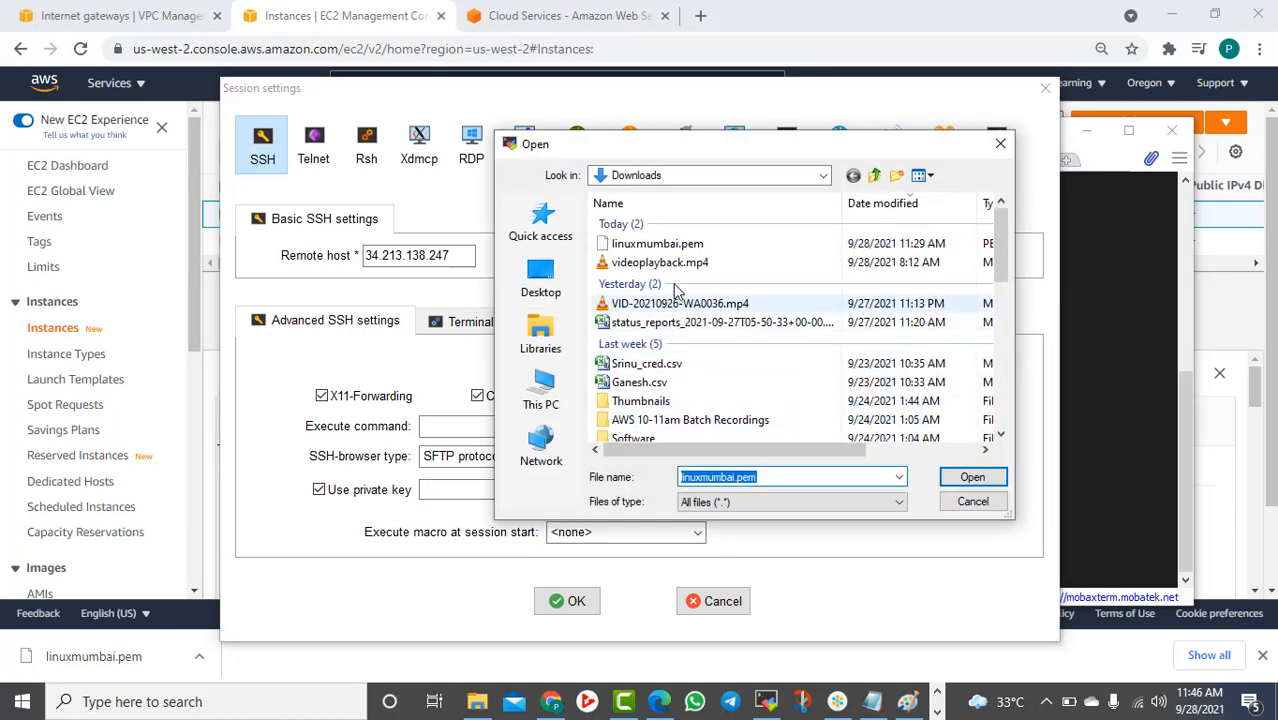
scroll(677, 330, "down", 3)
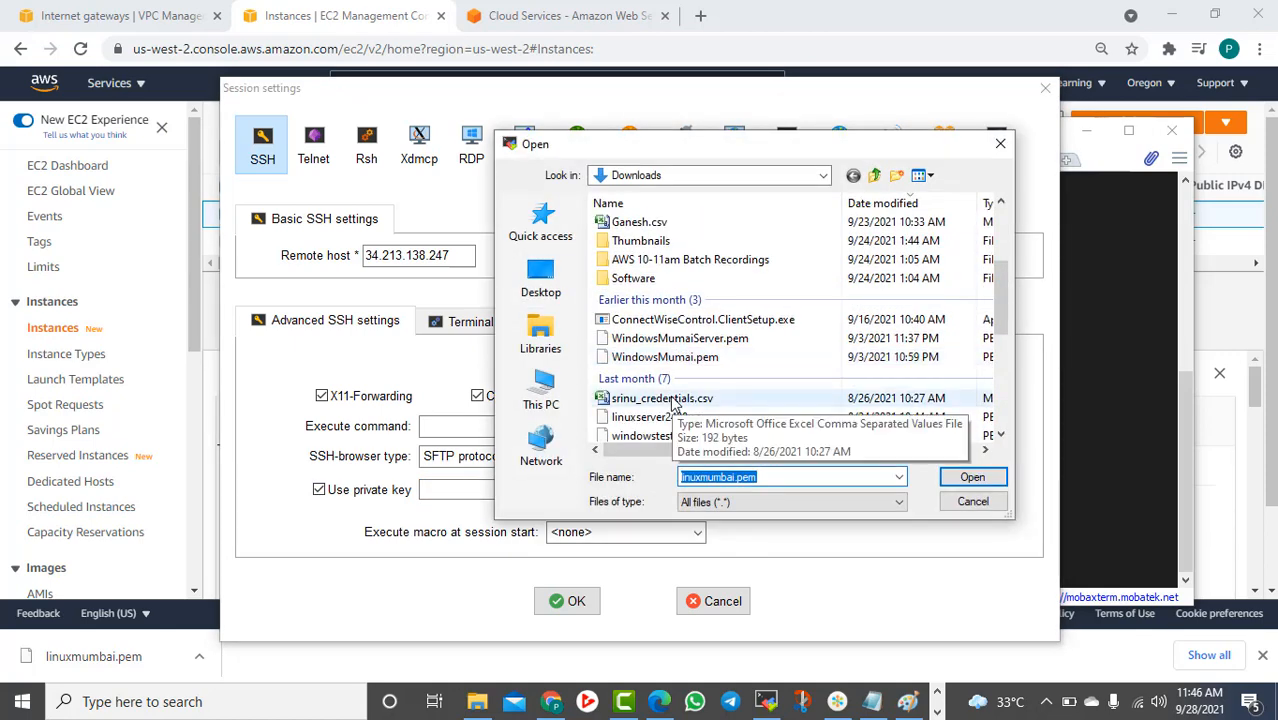
left_click(660, 339)
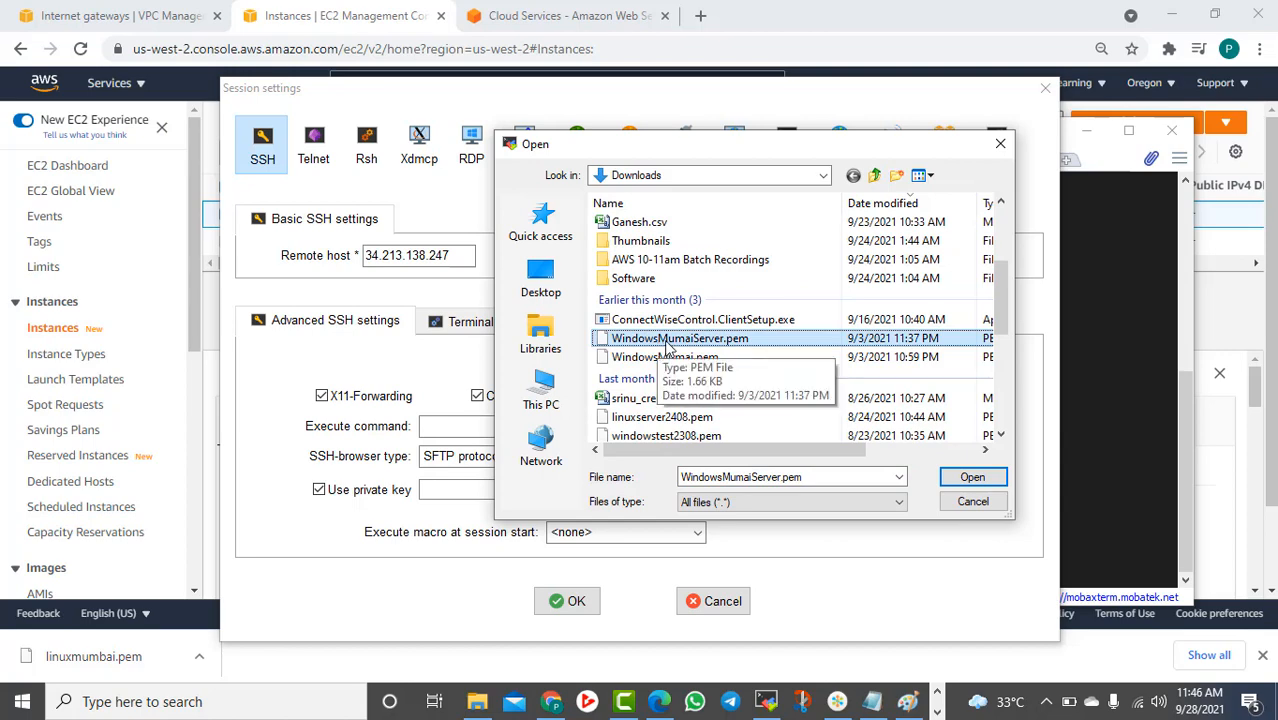
scroll(713, 383, "down", 5)
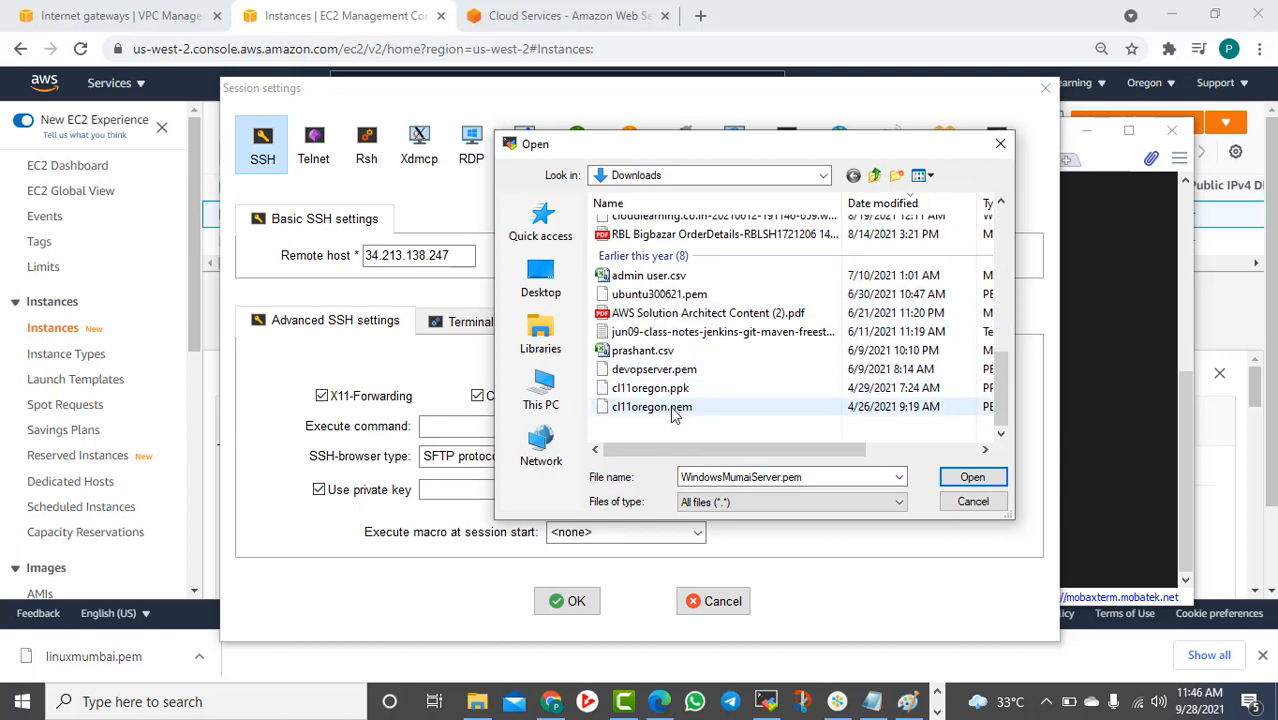
left_click(676, 407)
left_click(970, 478)
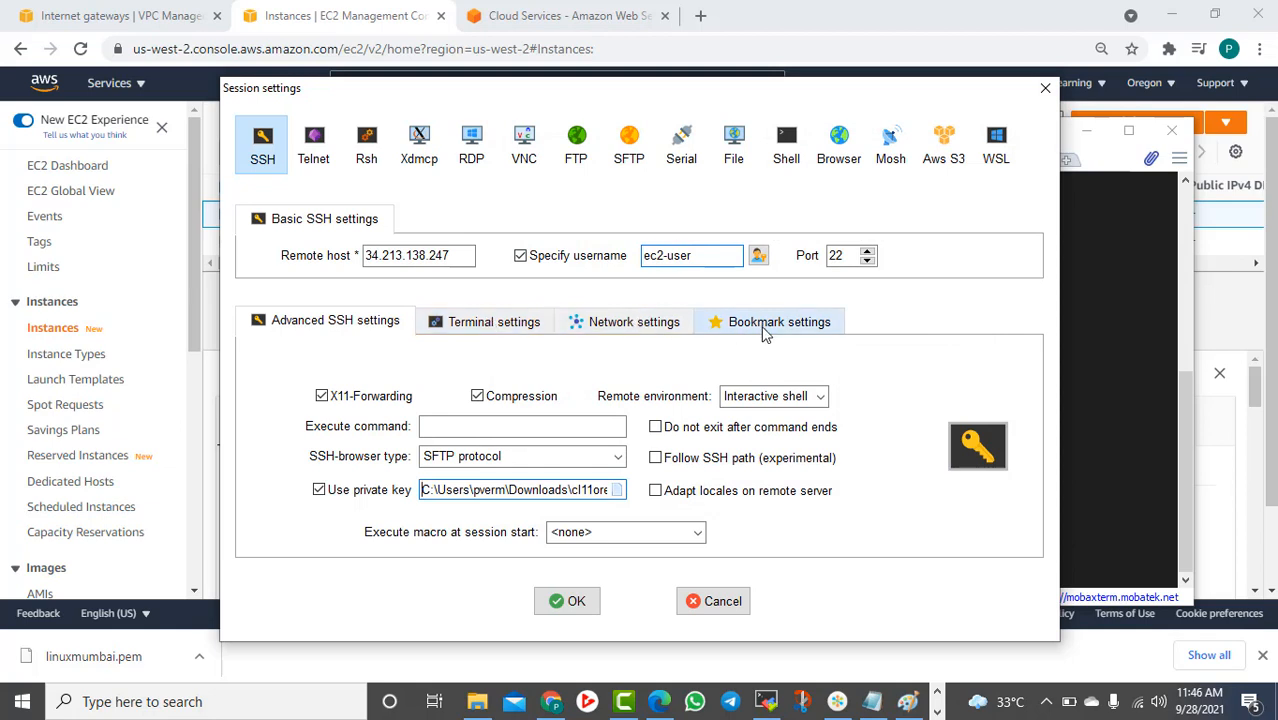
left_click(725, 325)
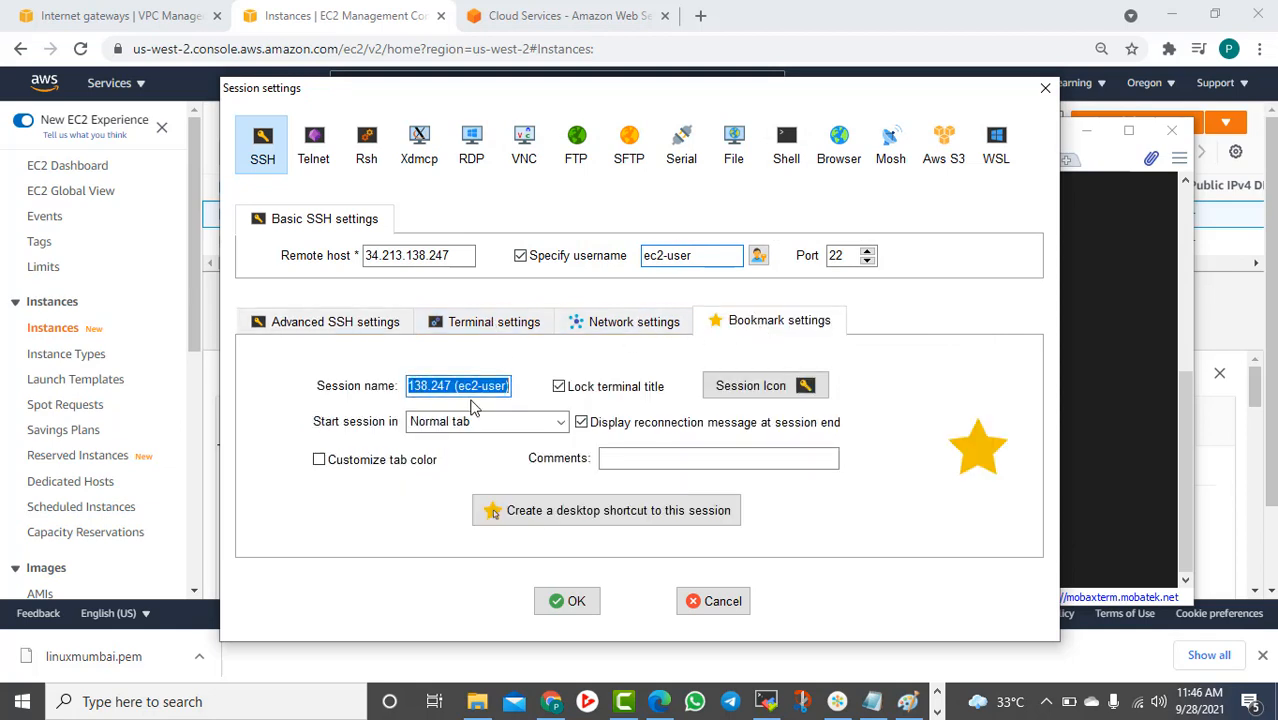
type("VPC2 Server")
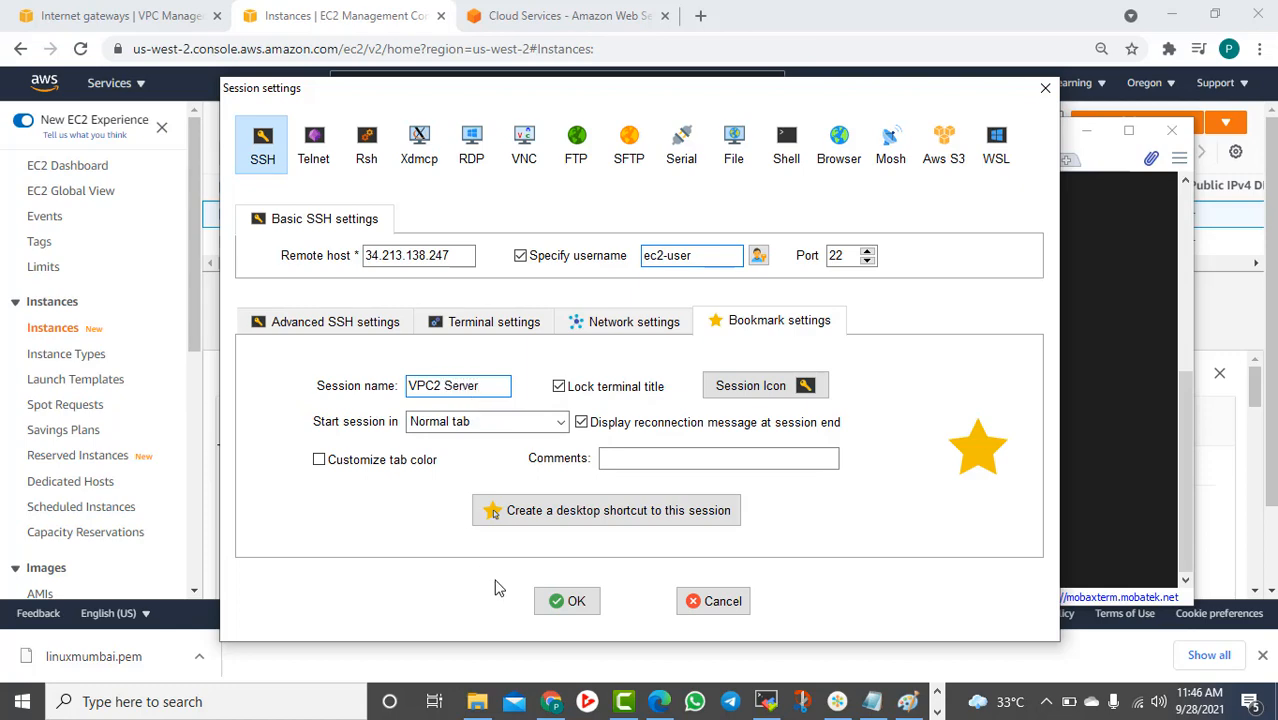
left_click(550, 601)
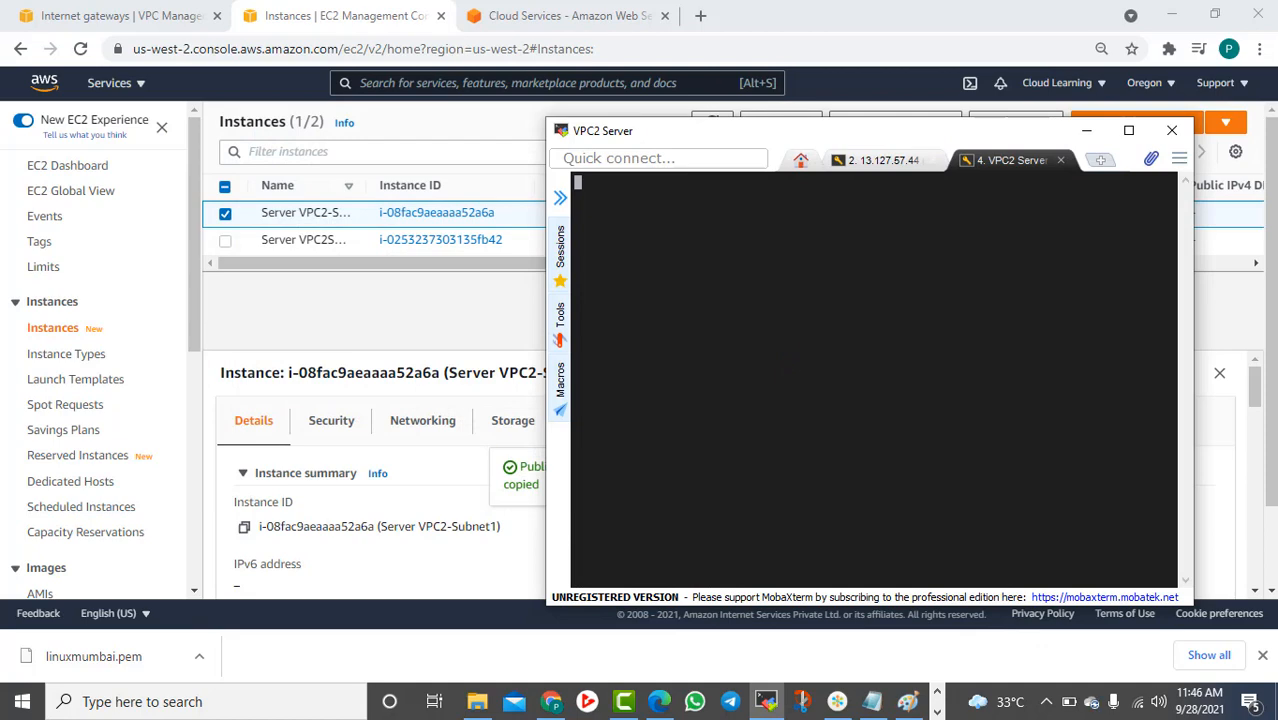
Rename the 13.127.57.44 tab to 'VPC1 Server', then run clear in the VPC2 Server tab
right_click(893, 163)
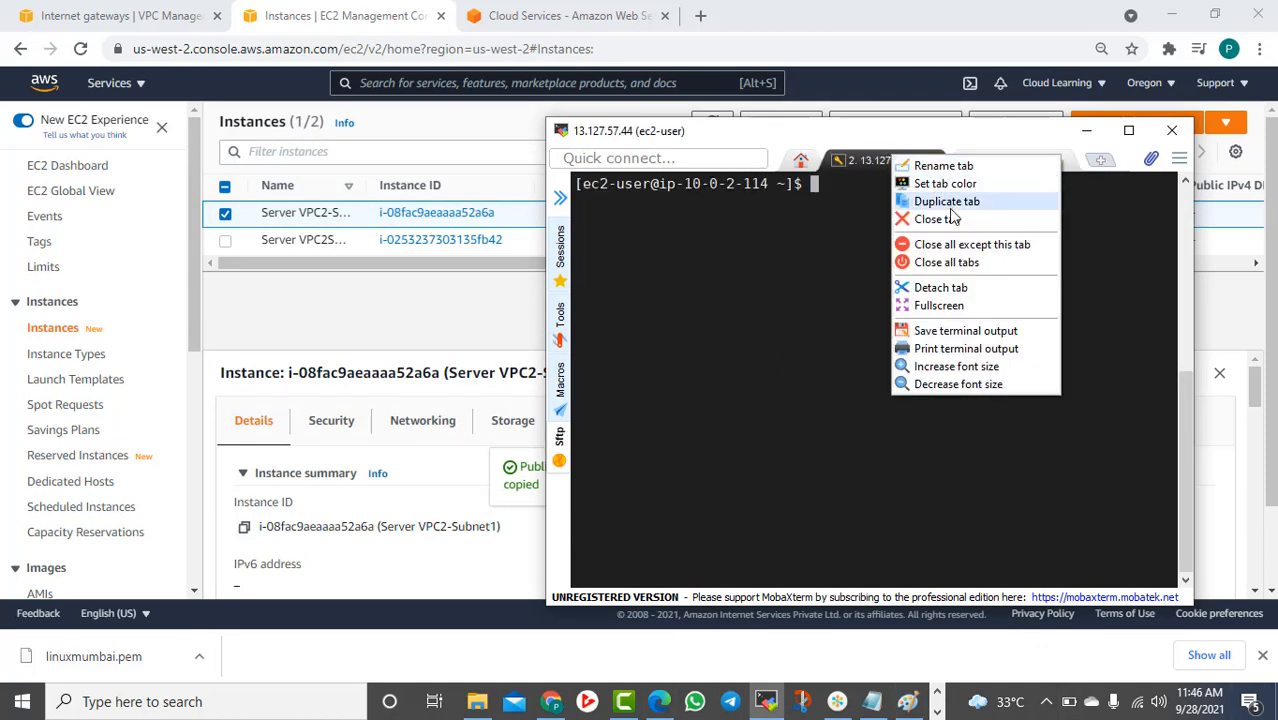
left_click(955, 168)
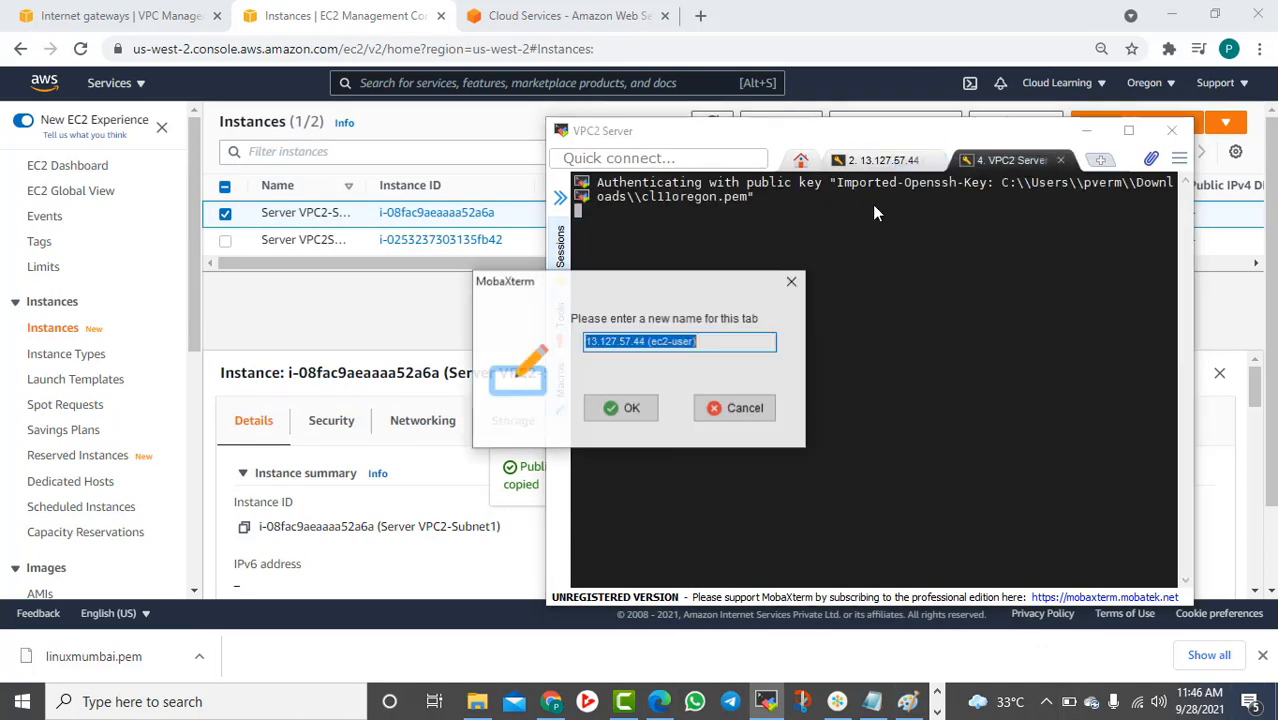
type("VP")
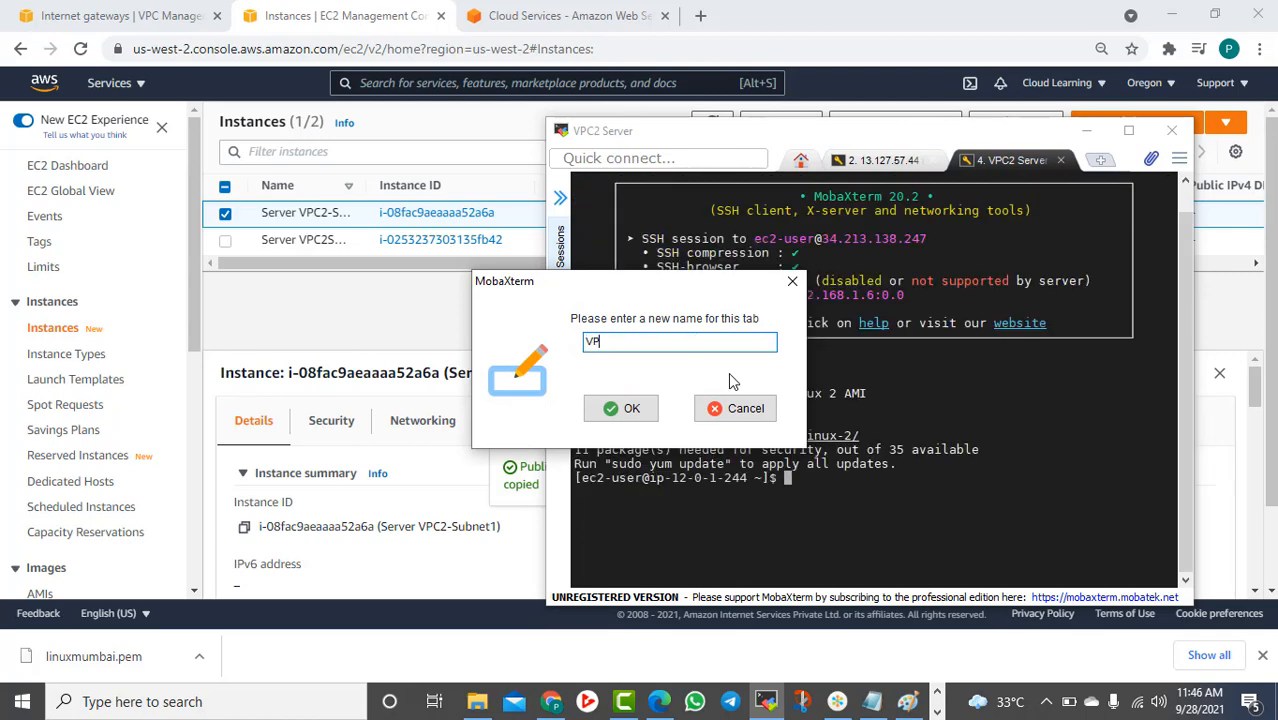
type("C 1 Server")
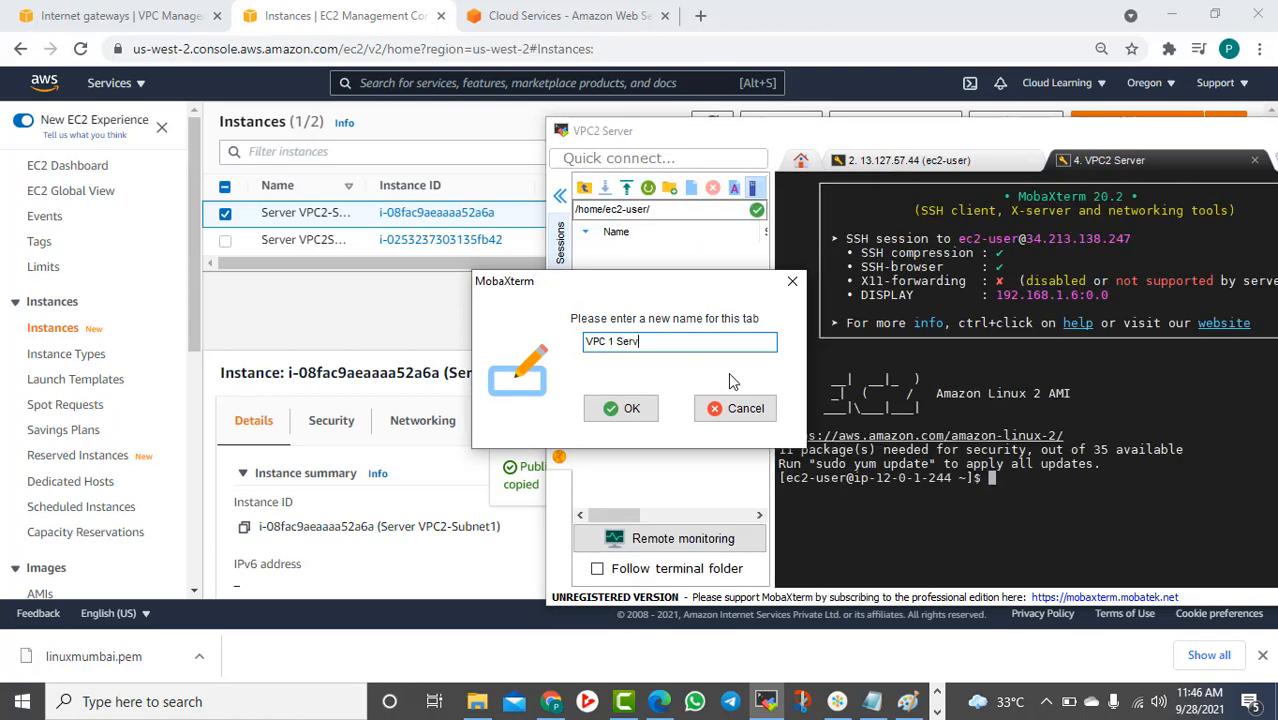
key("Left")
key("Left")
key("Left")
key("Left")
key("BackSpace")
left_click(628, 407)
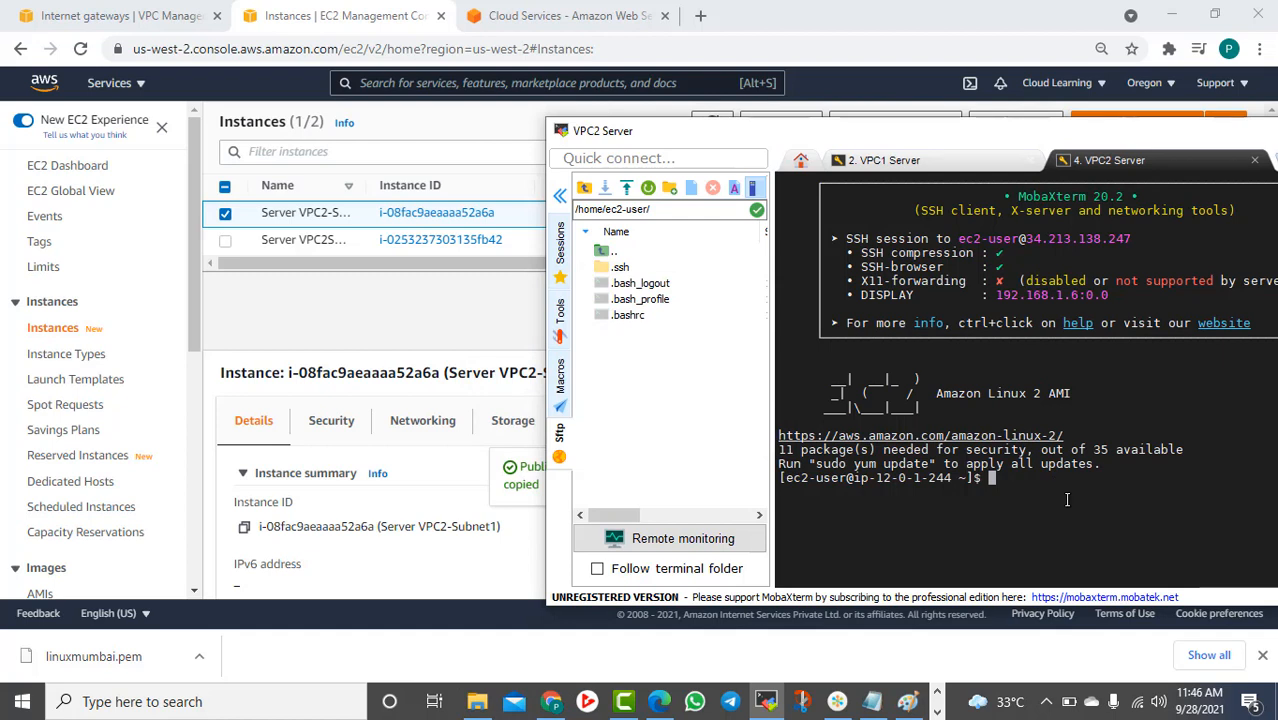
type("clear")
key("Return")
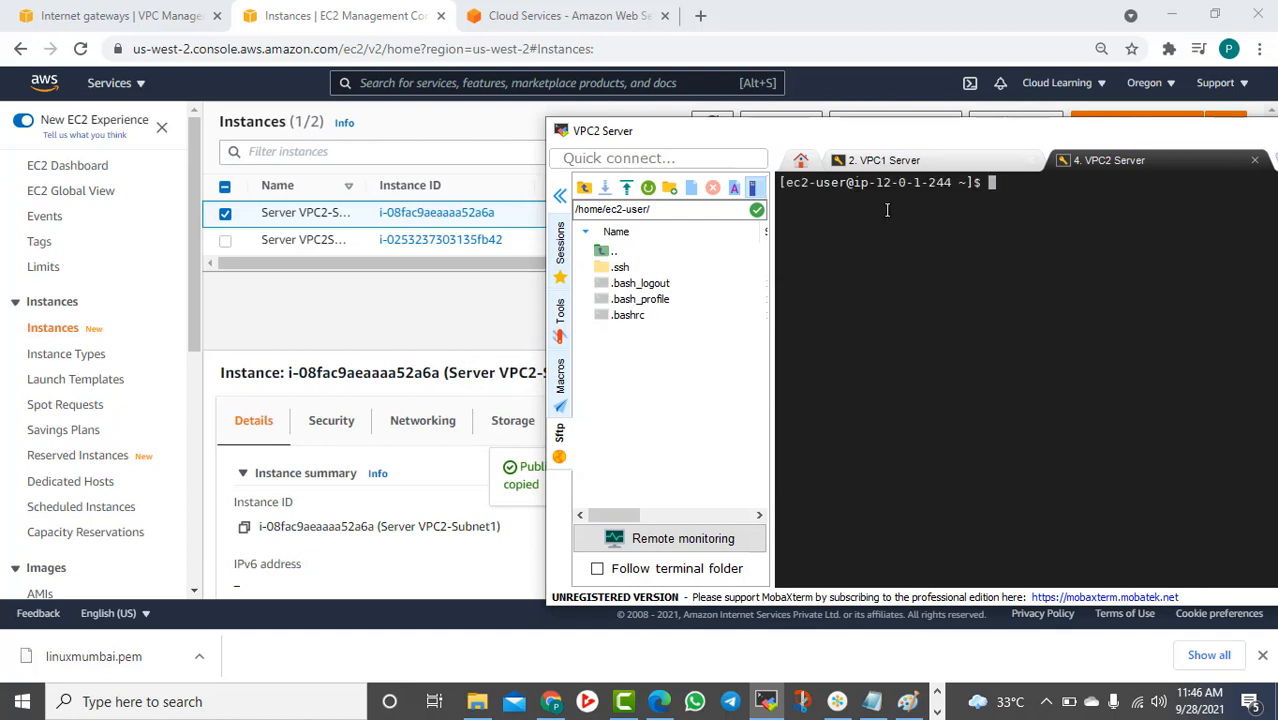
Read the VPC2 server's private address 12.0.1.244 from its shell prompt
left_click_drag(883, 182, 952, 184)
left_click(885, 160)
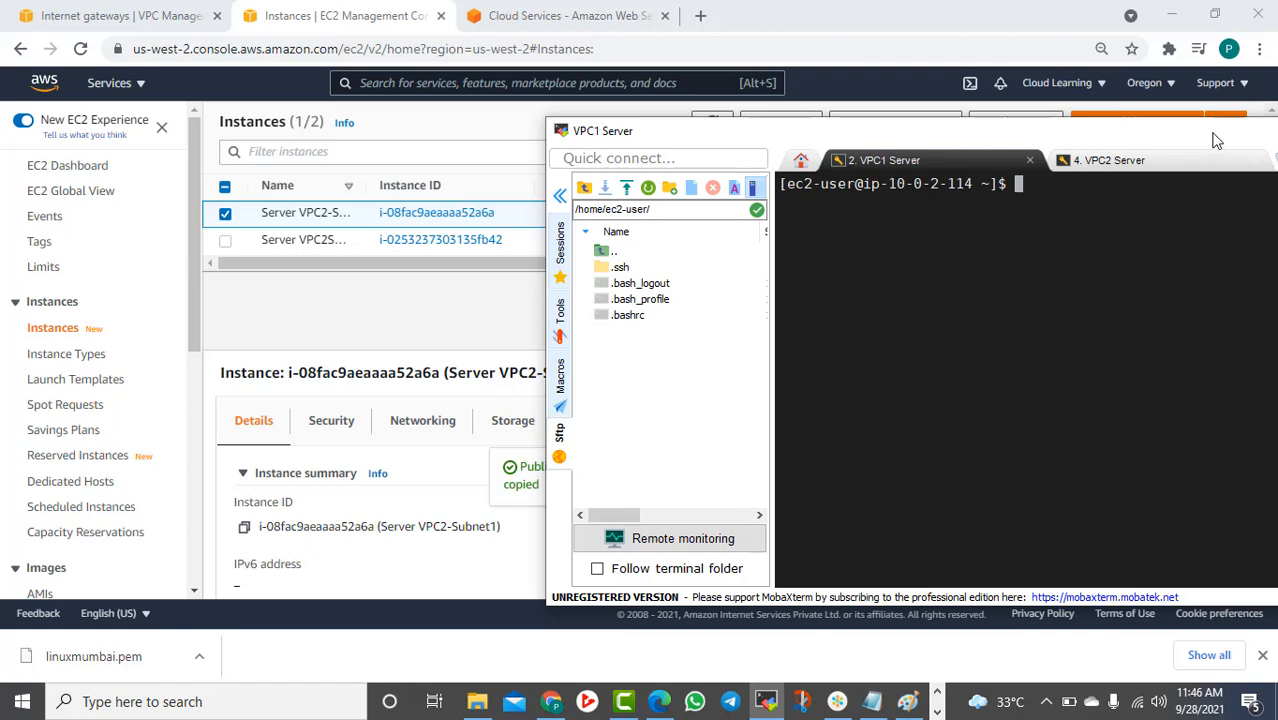
left_click_drag(1216, 140, 929, 142)
left_click(845, 172)
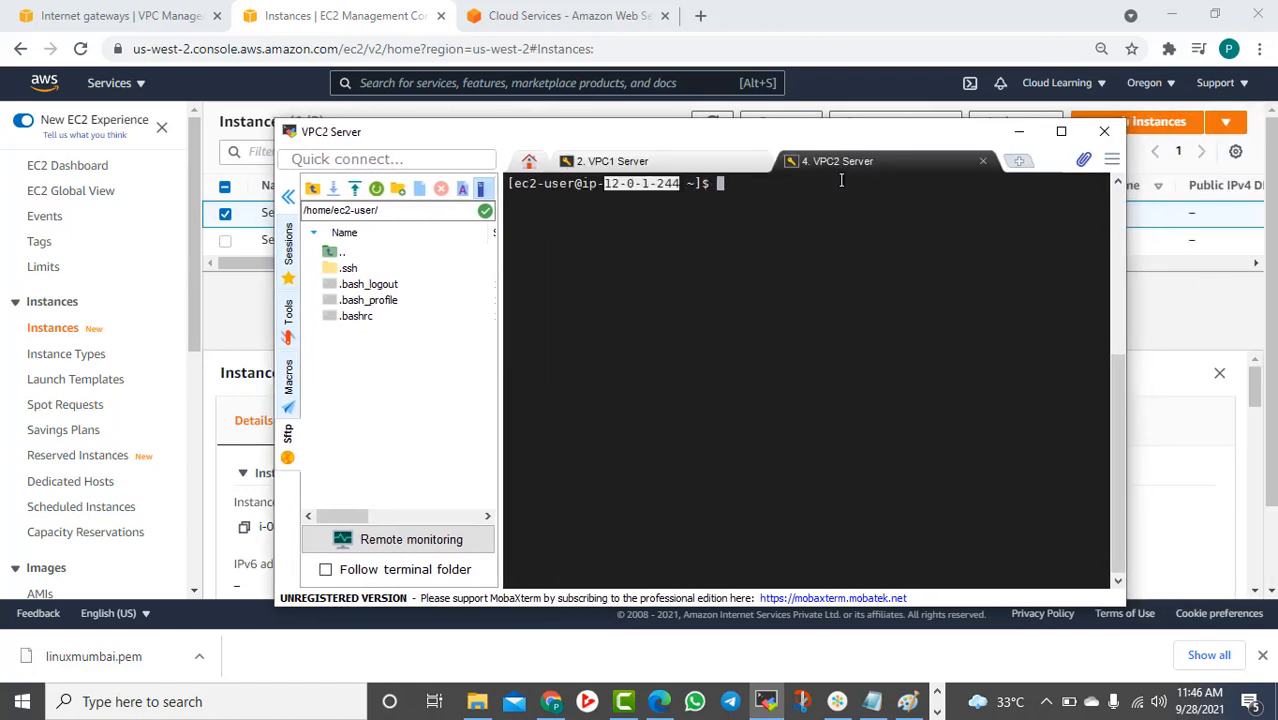
left_click(650, 184)
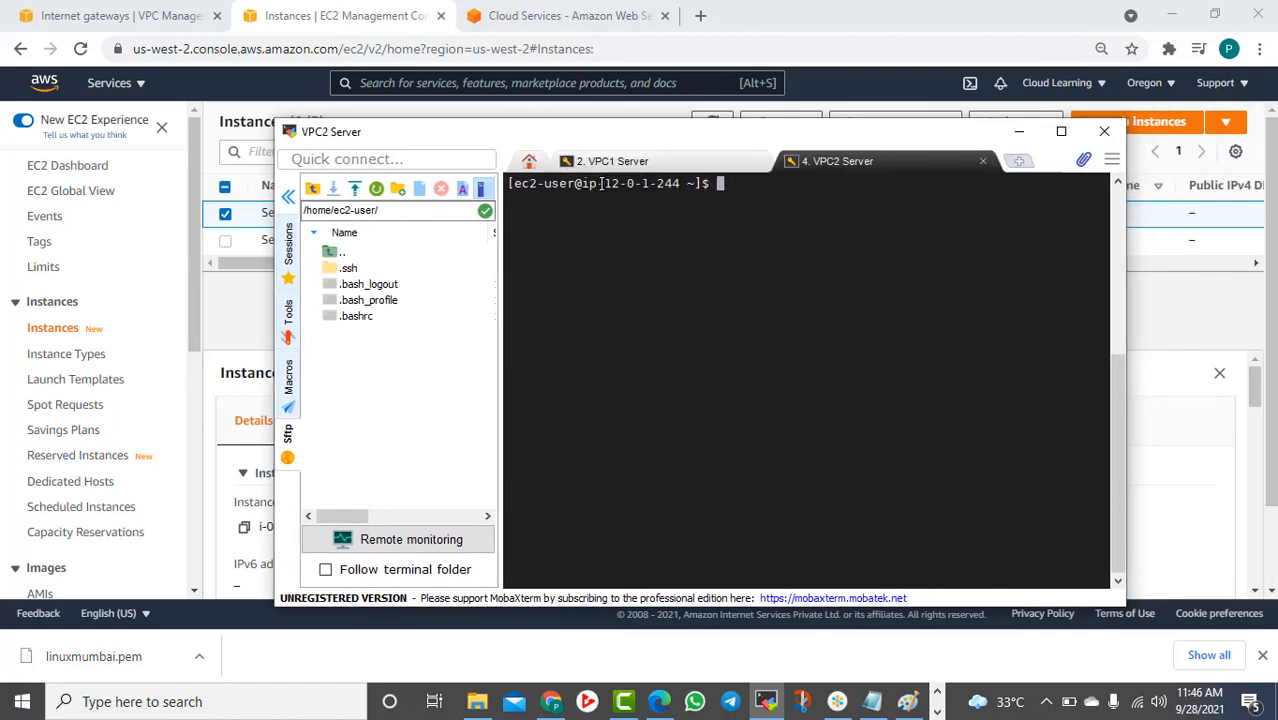
left_click_drag(601, 184, 686, 184)
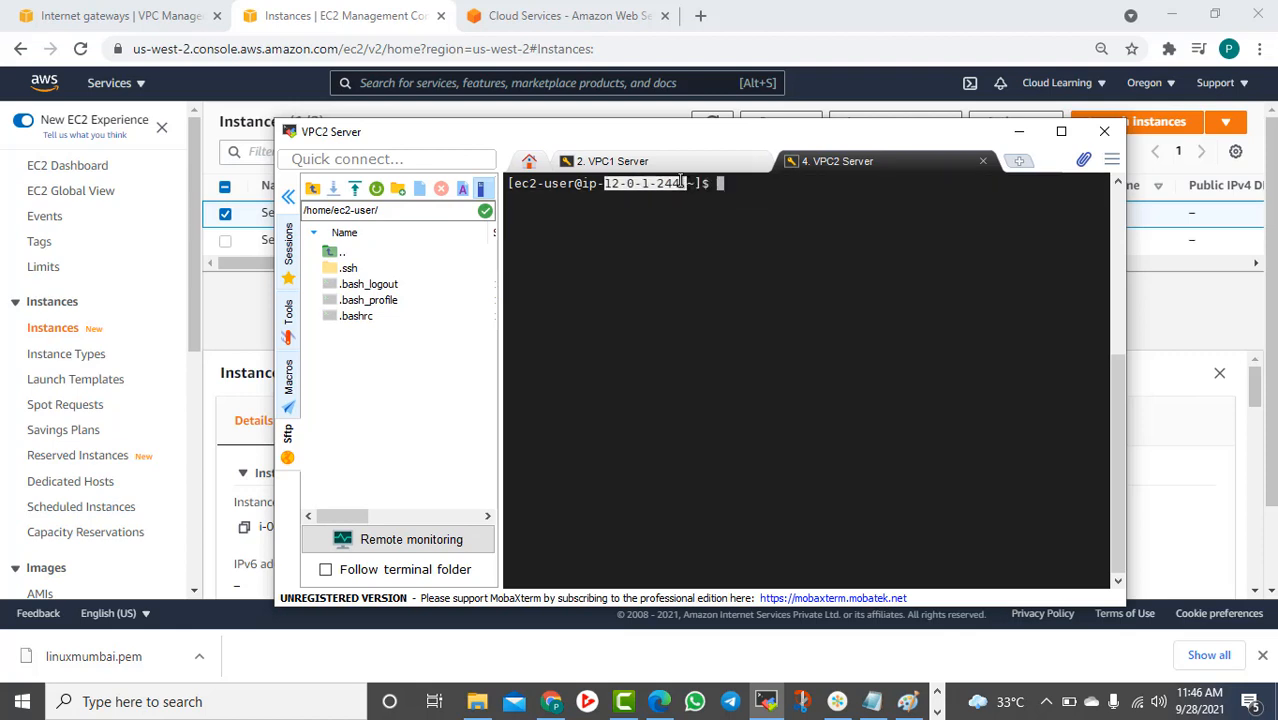
left_click(625, 158)
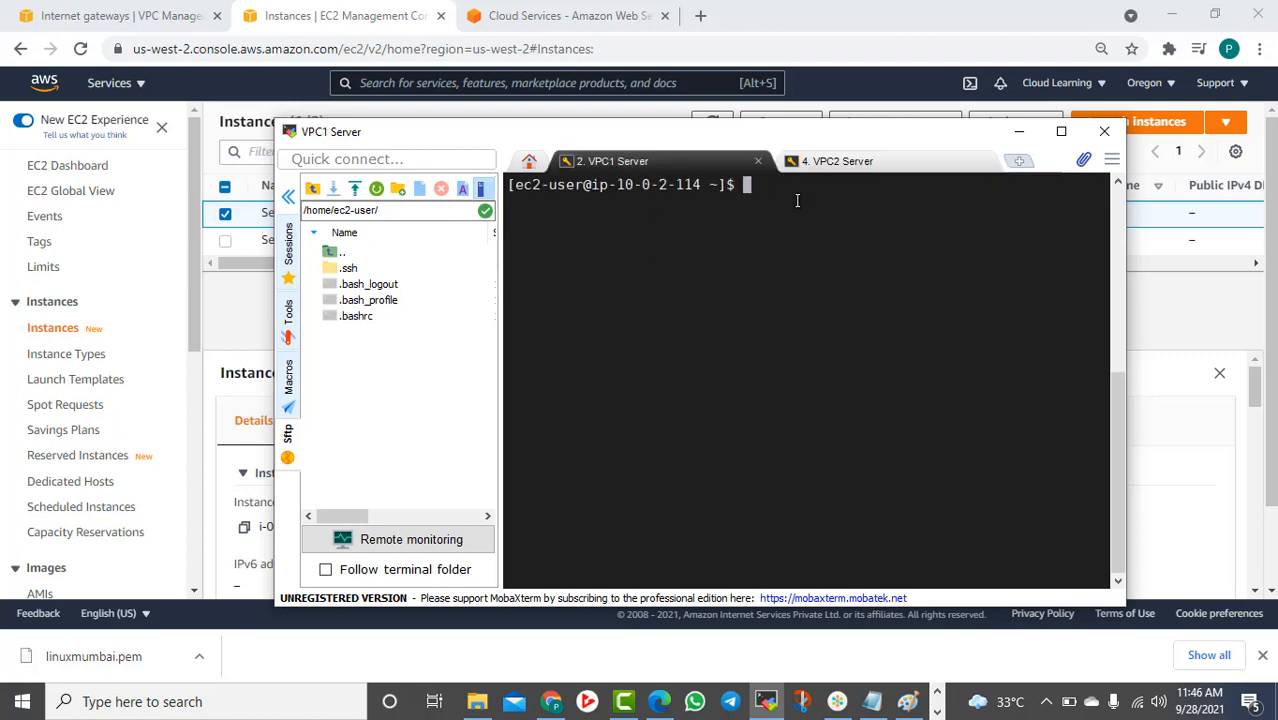
From VPC1 Server, ping 12.0.1.244, stop it at 100% packet loss, and minimise MobaXterm
type("pin")
type(".0.1.4")
left_click(810, 162)
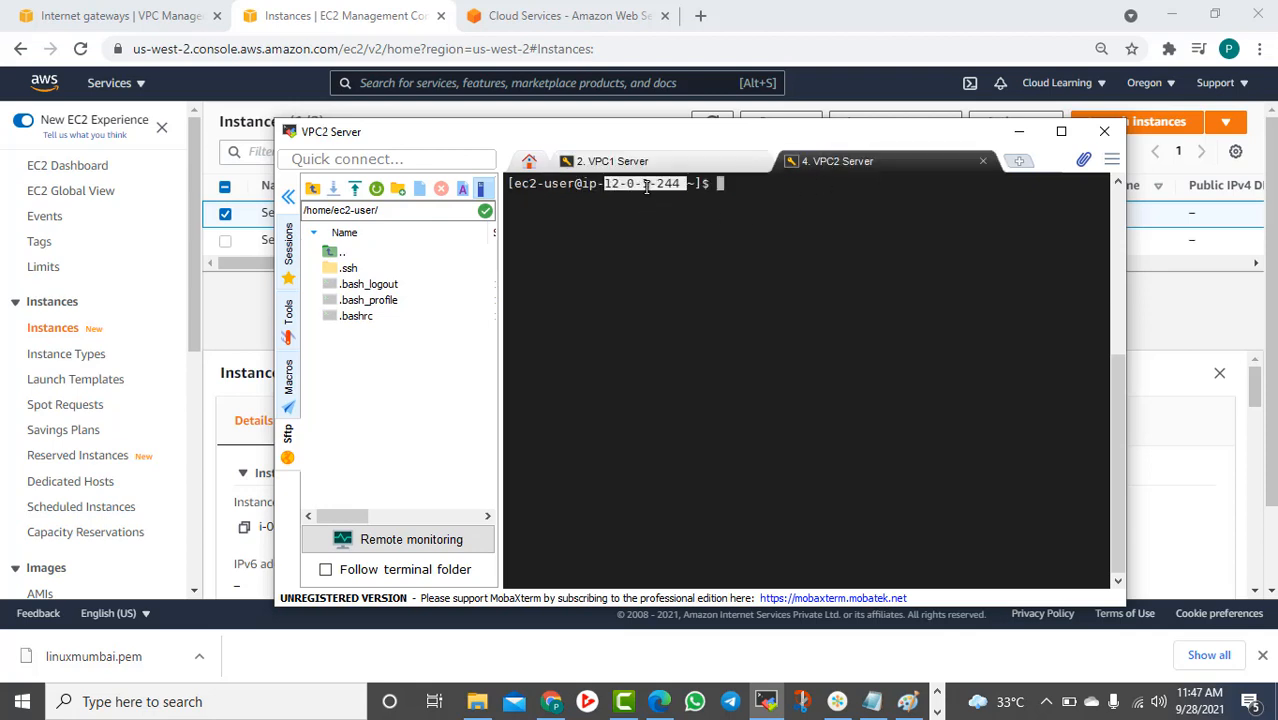
left_click(622, 161)
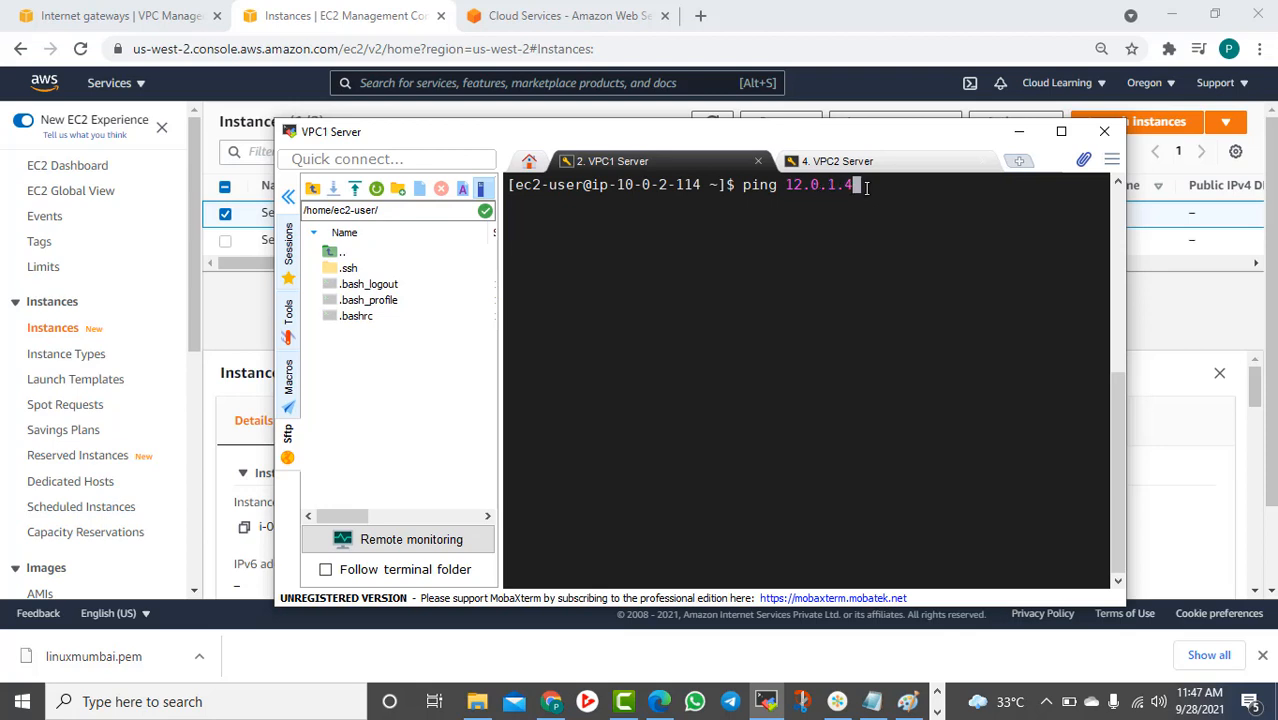
type("44")
key("Return")
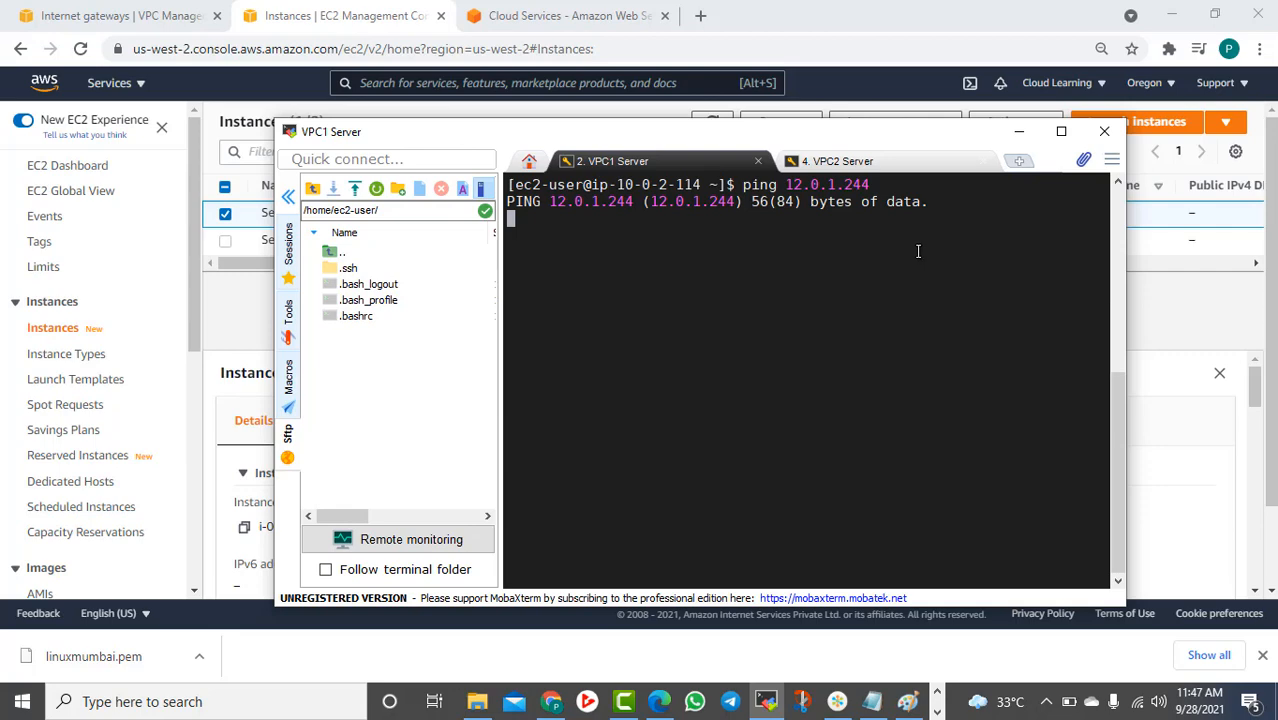
key("ctrl+c")
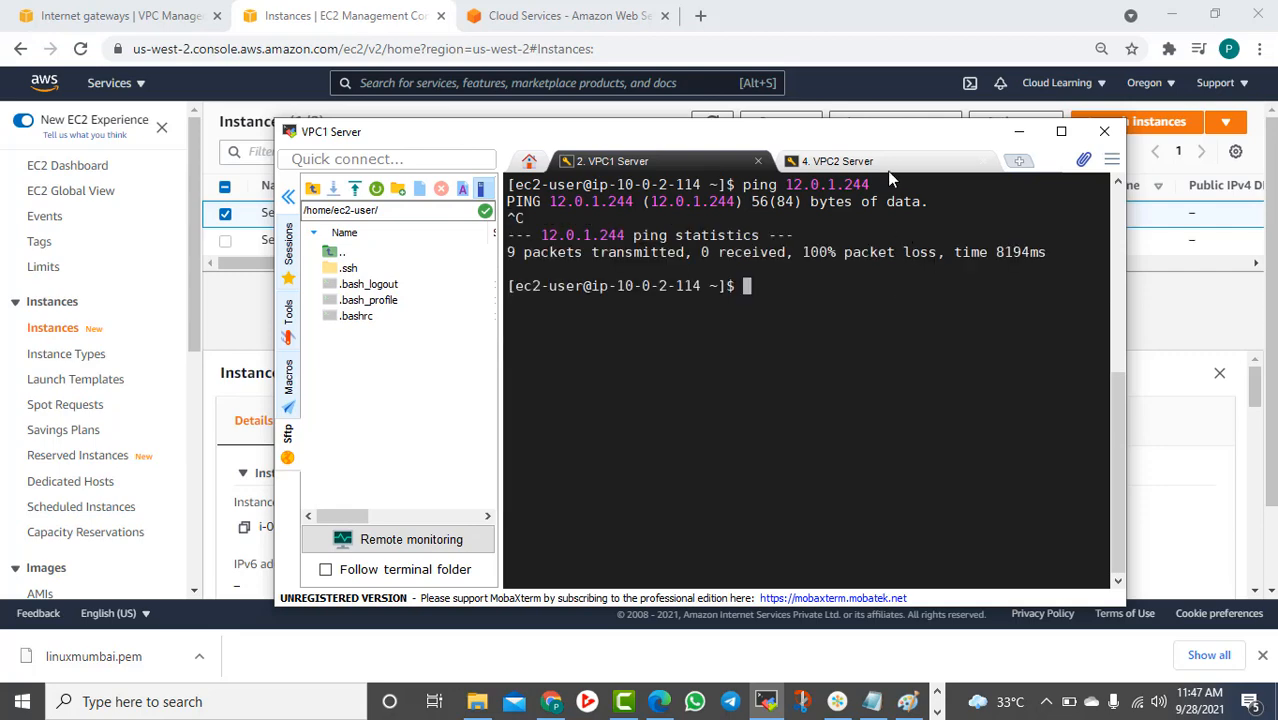
left_click(1019, 131)
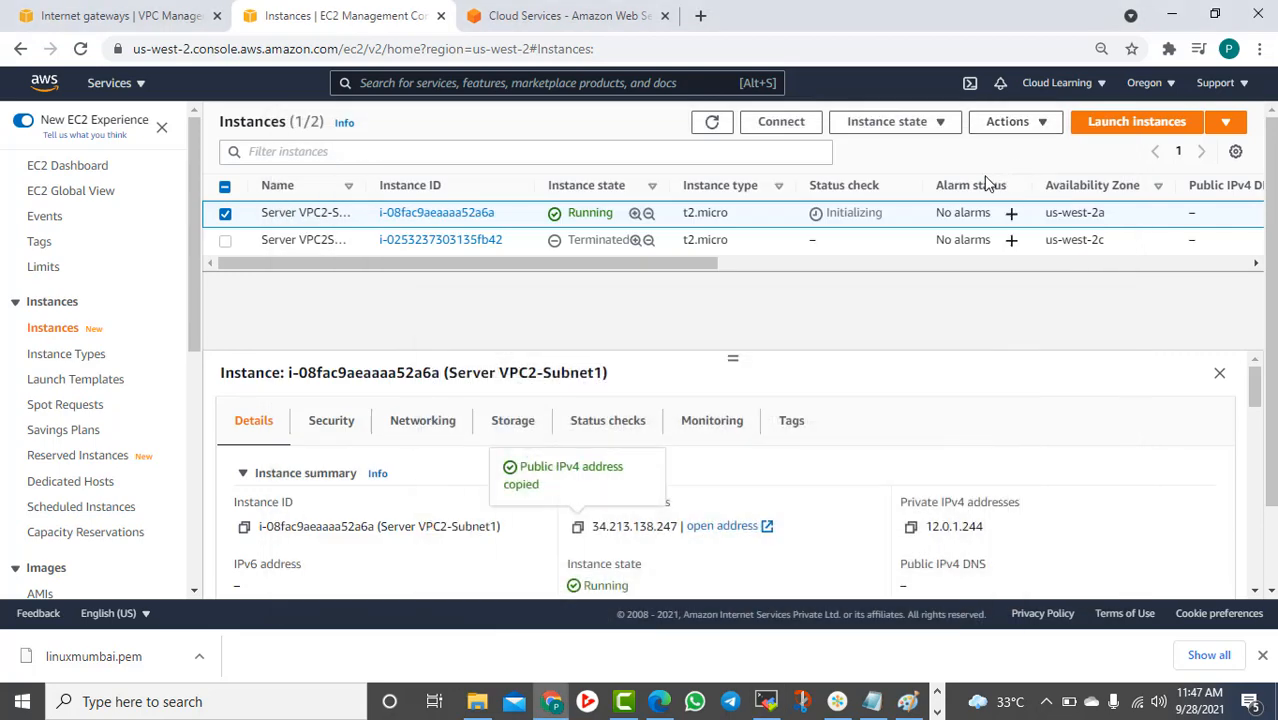
Open Peering Connections from the VPC Management sidebar
scroll(50, 360, "down", 3)
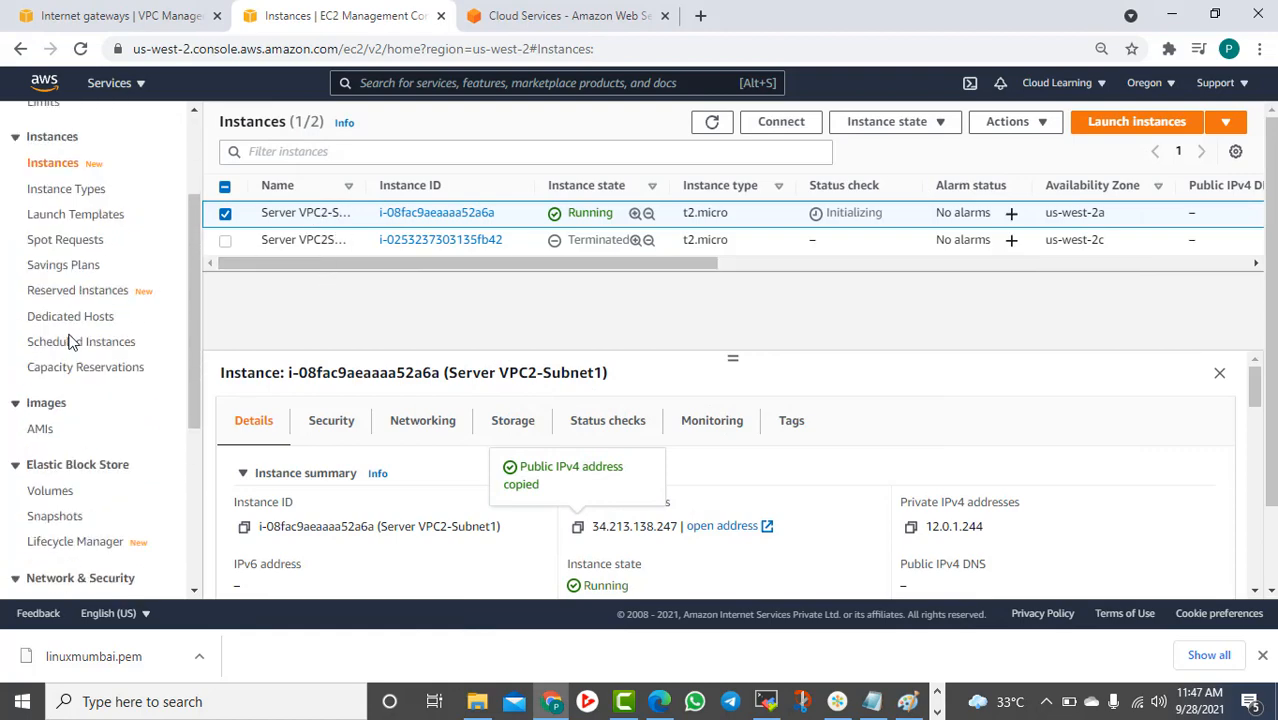
scroll(70, 342, "up", 3)
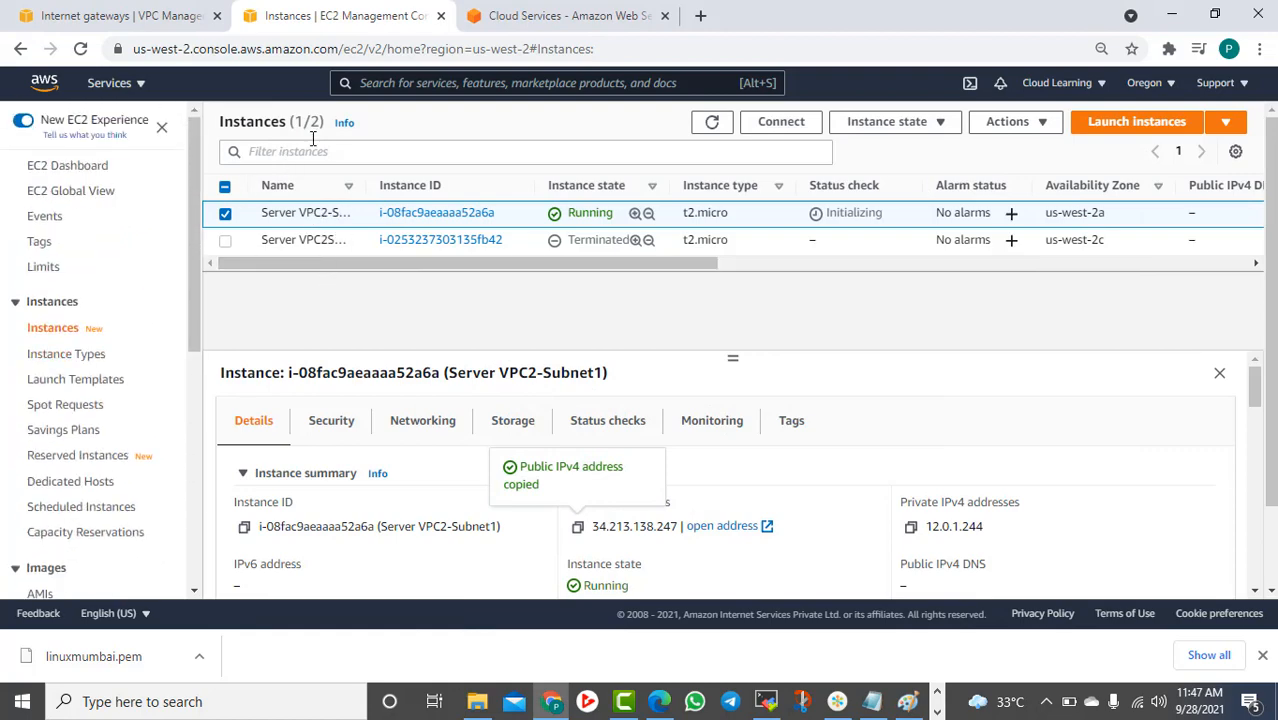
left_click(130, 83)
left_click(127, 18)
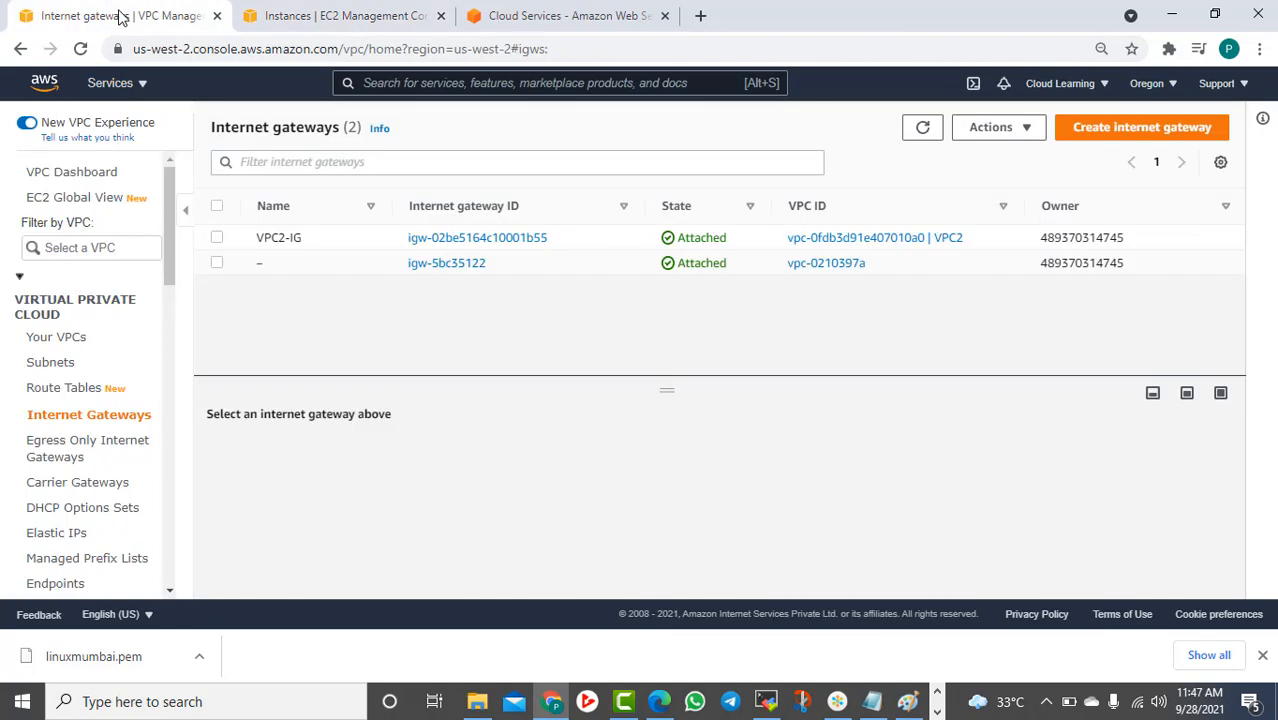
scroll(140, 360, "down", 3)
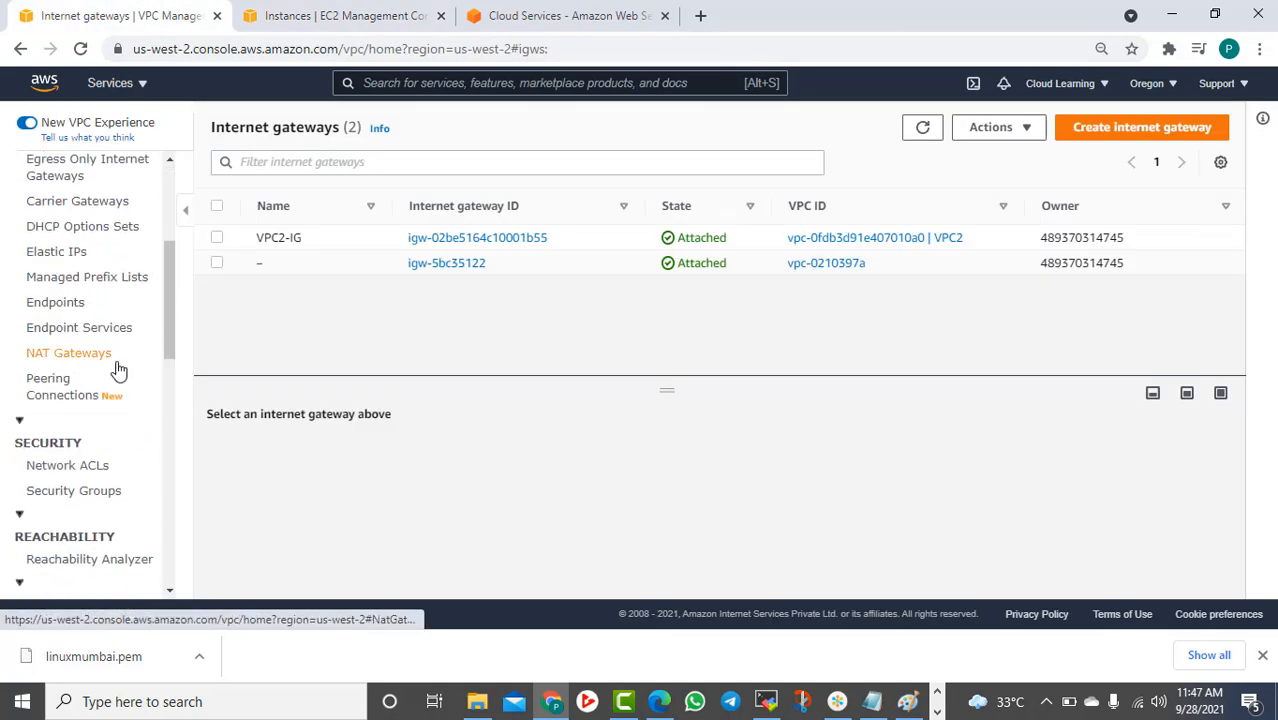
left_click(70, 390)
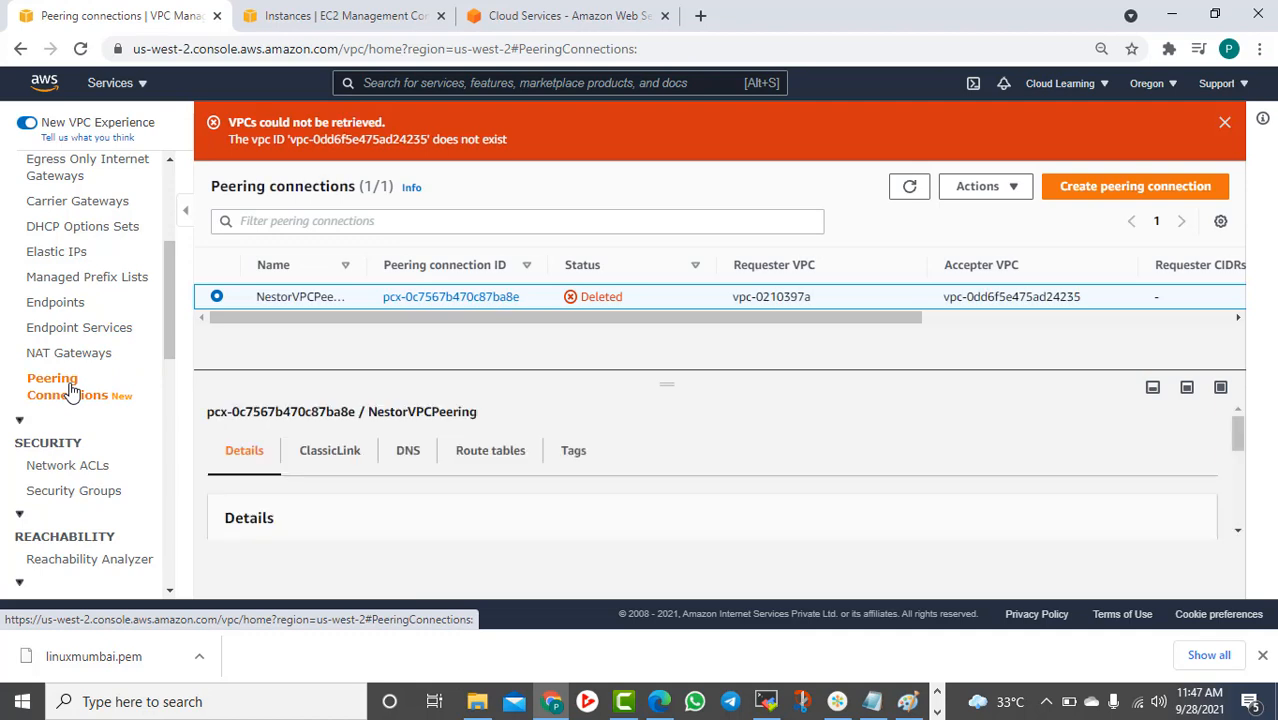
Dismiss the VPCs error, refresh the peering list and sort it by Status
left_click(1224, 122)
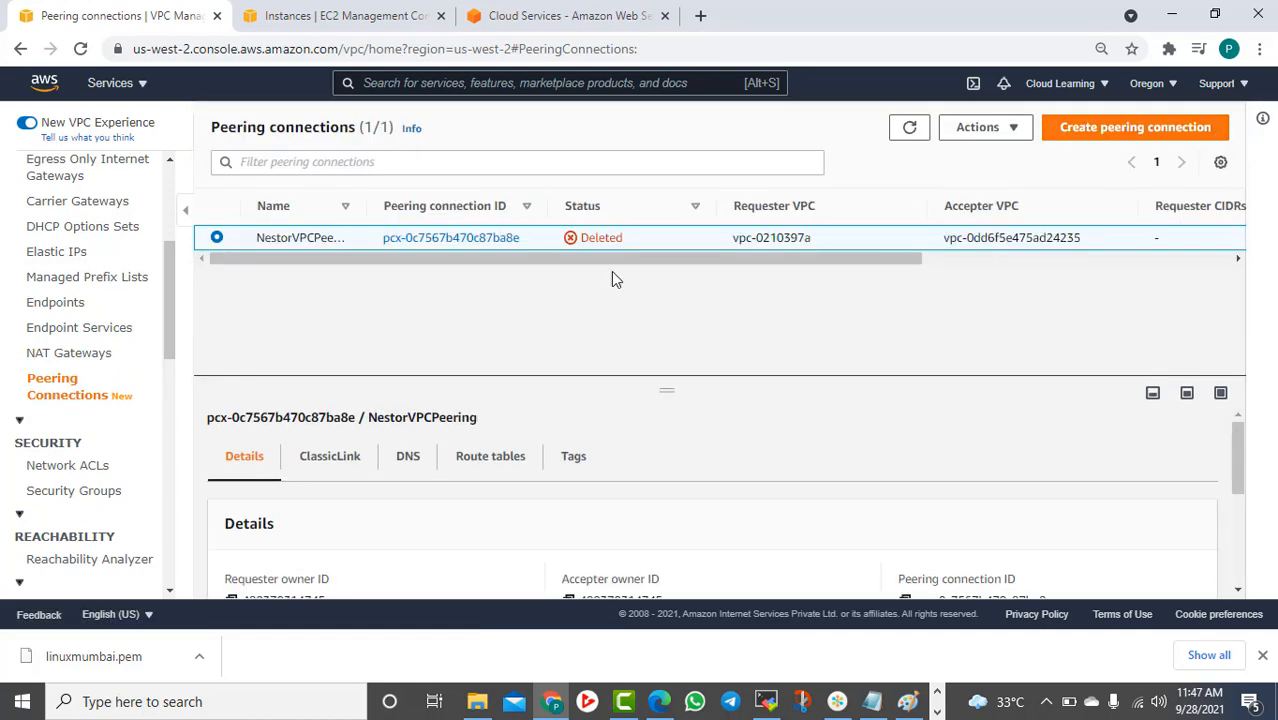
left_click(912, 132)
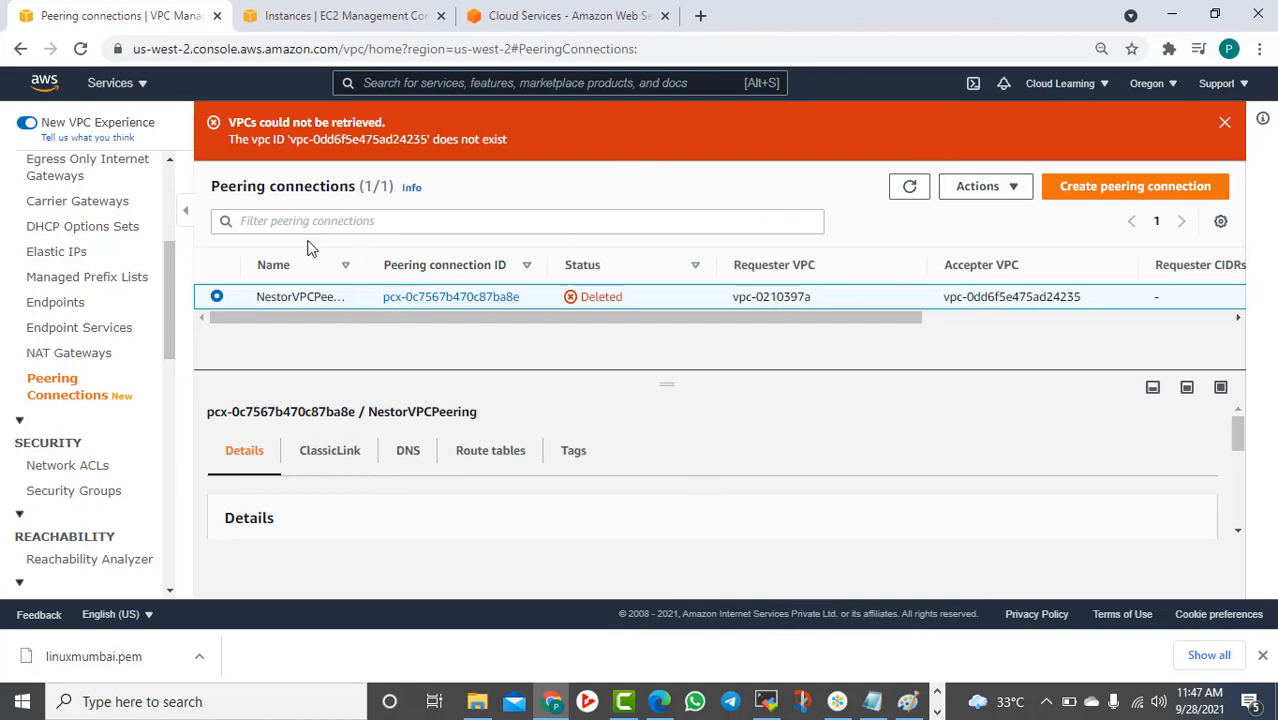
left_click(911, 192)
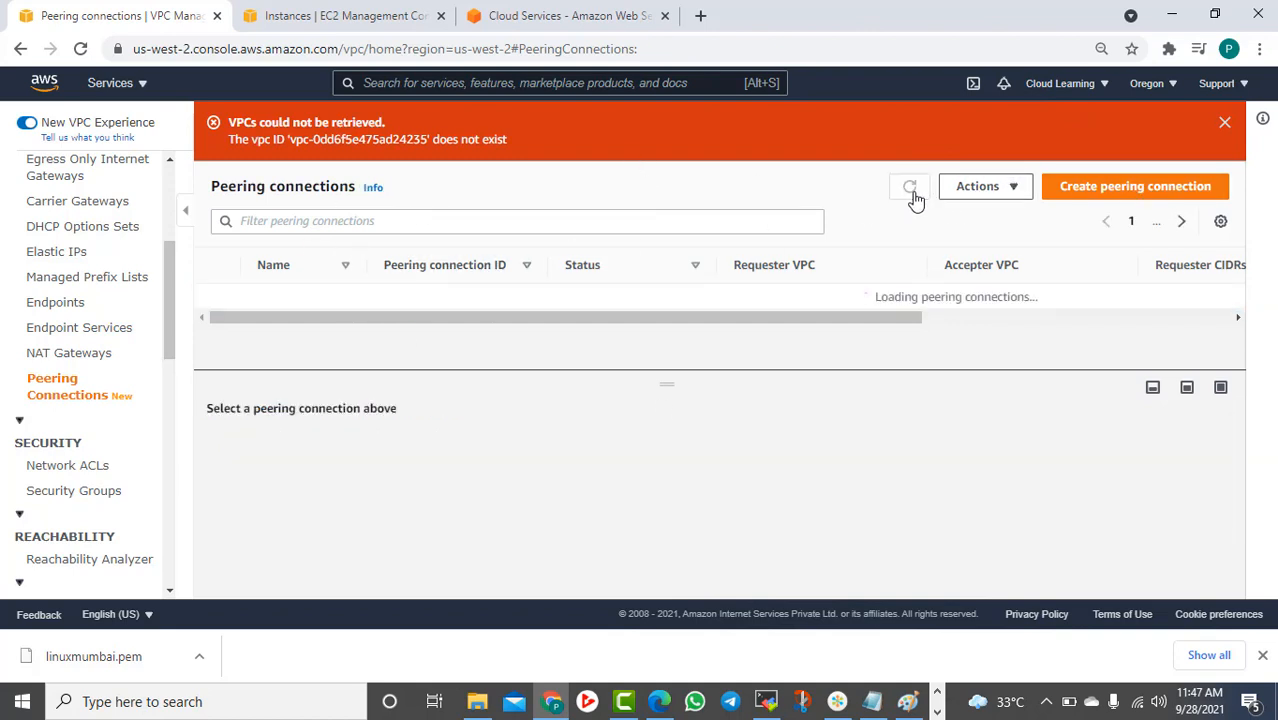
left_click(1010, 190)
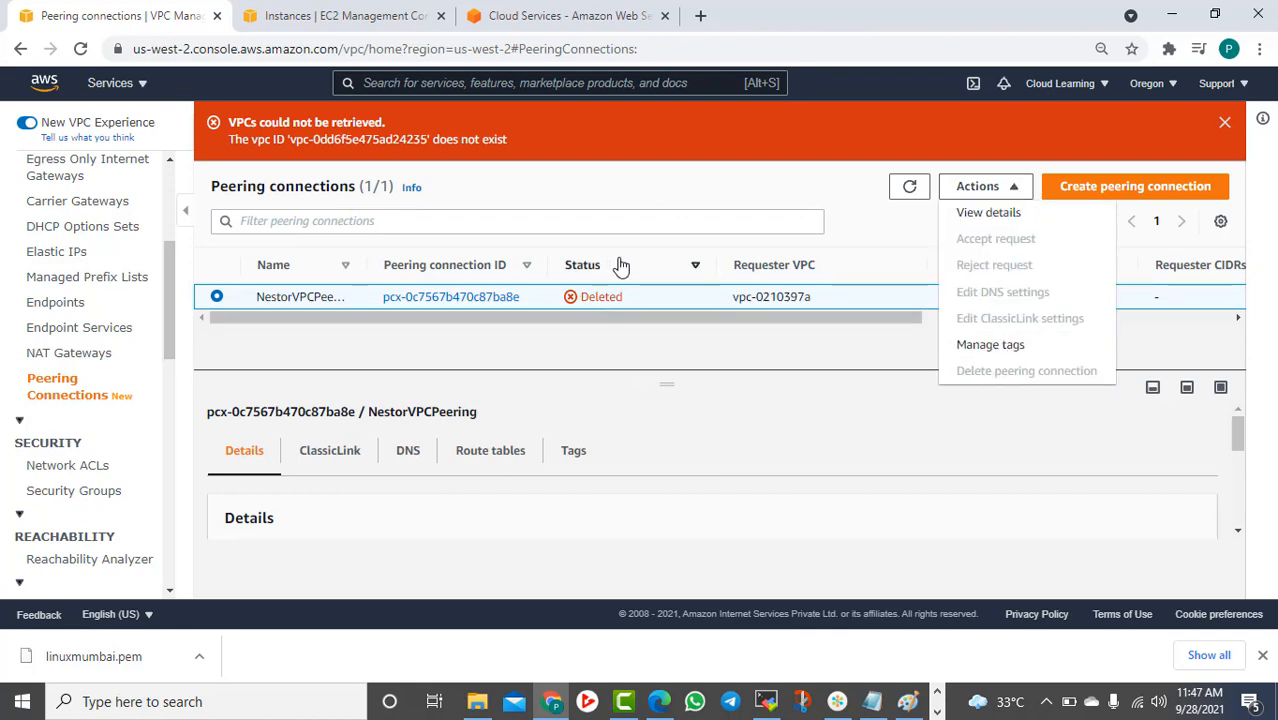
left_click(652, 263)
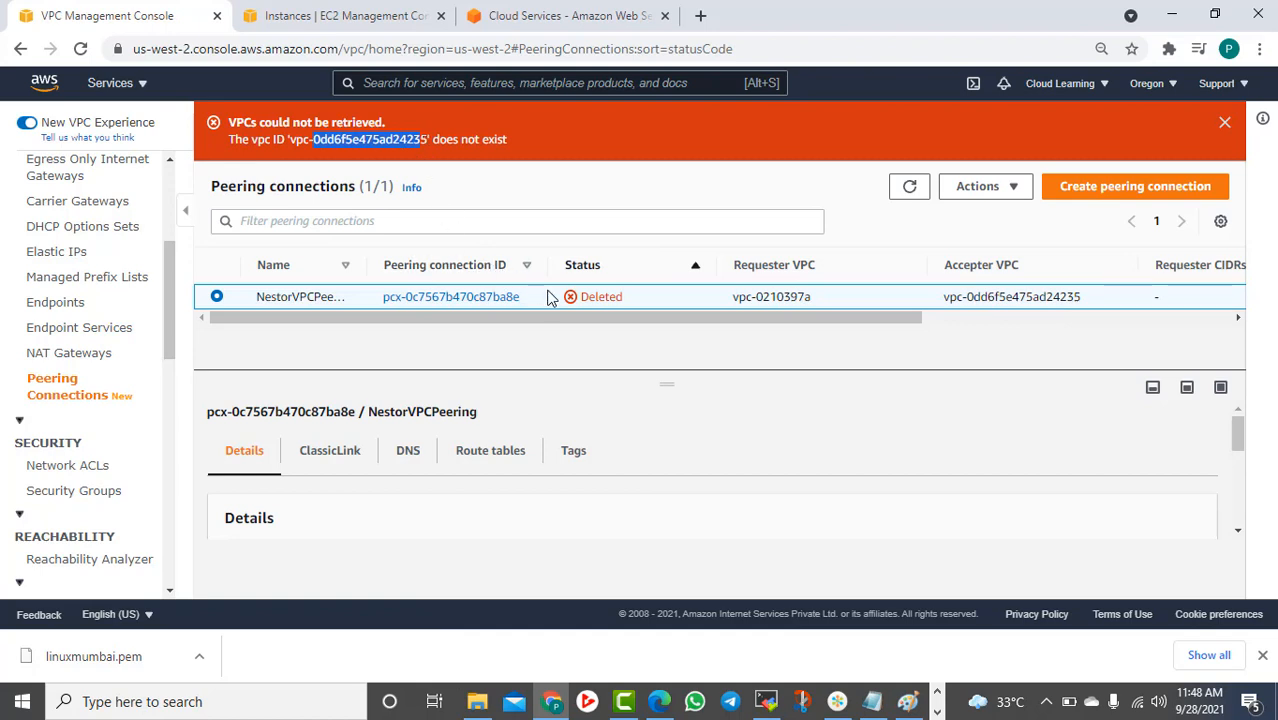
left_click(68, 354)
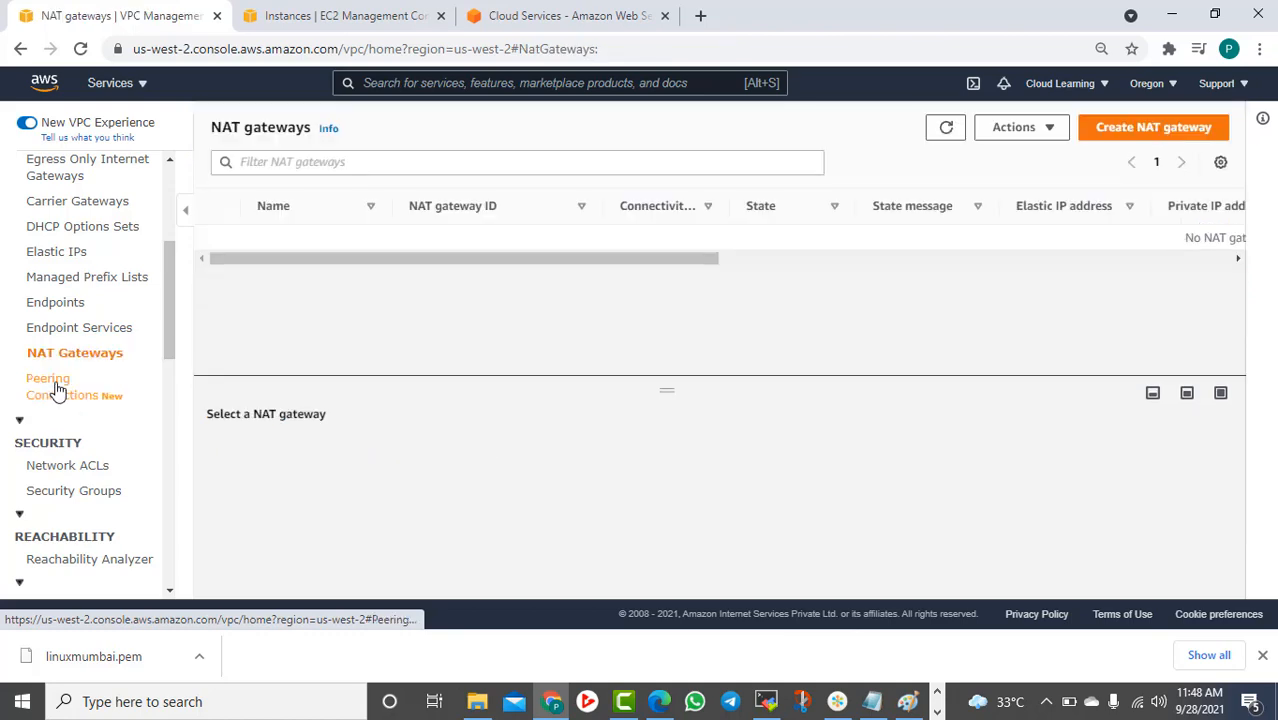
left_click(54, 390)
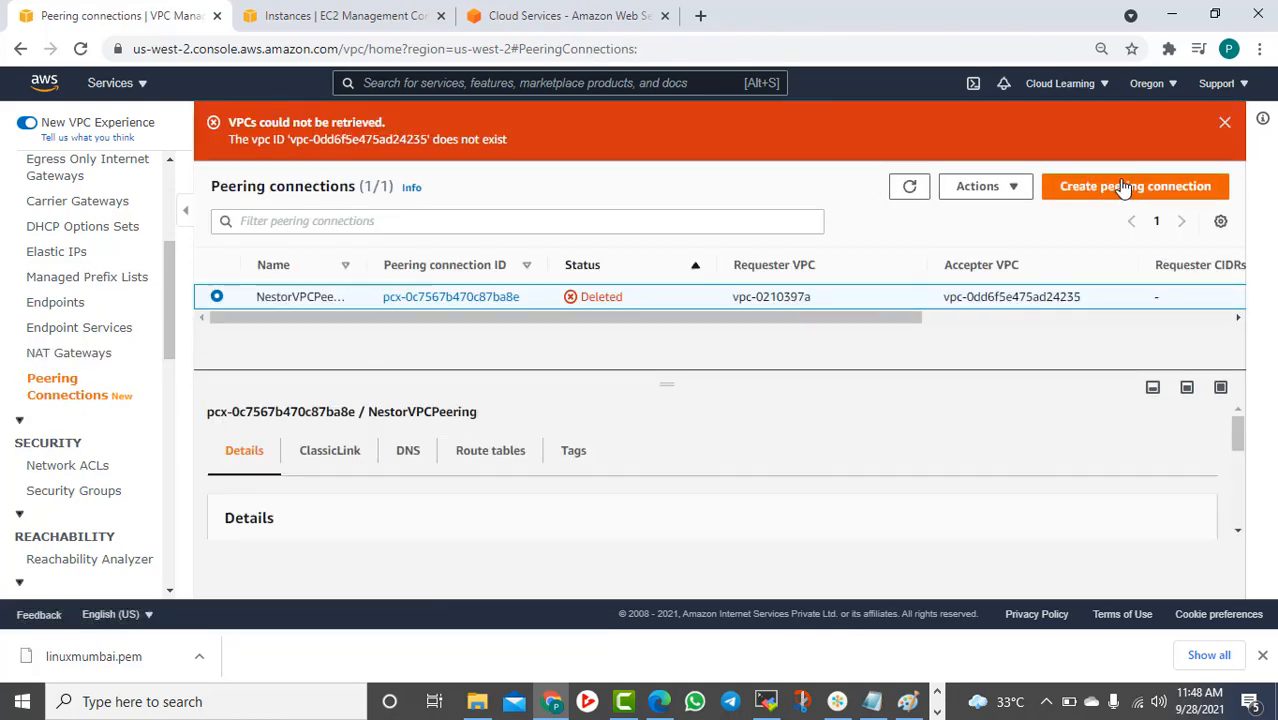
Start a new VPC peering connection in Oregon and look over the empty form
left_click(1127, 190)
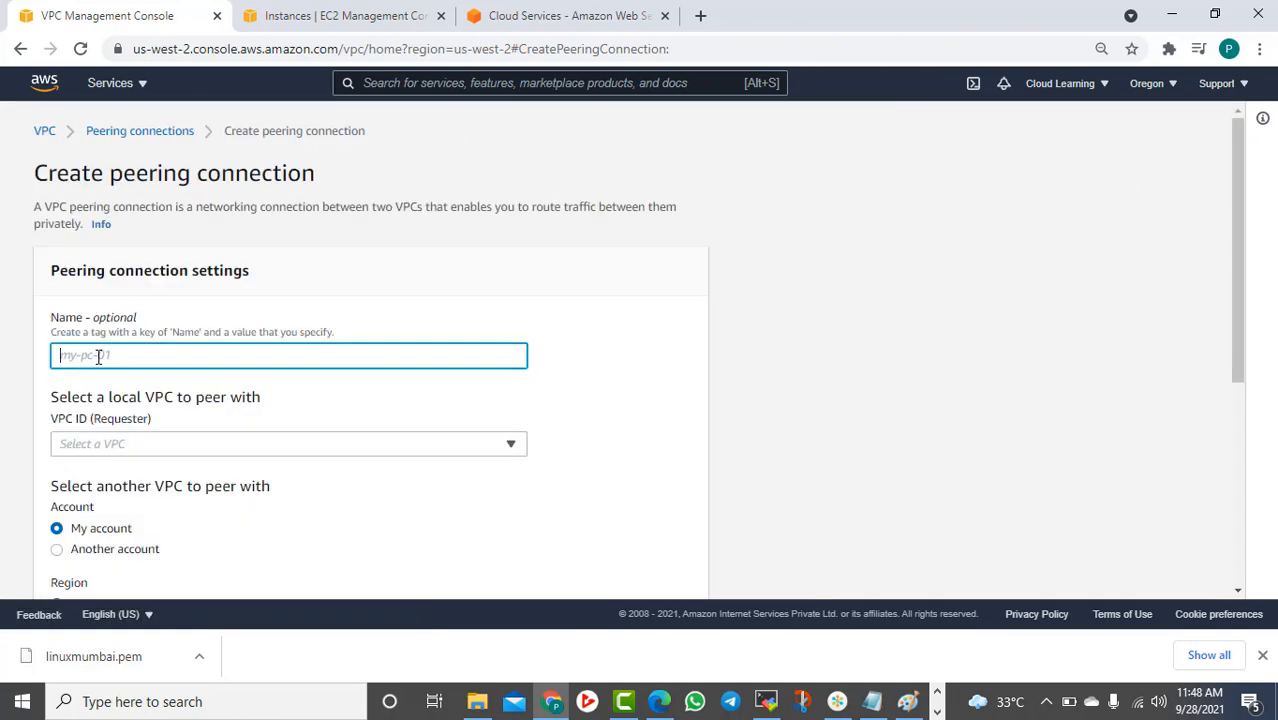
scroll(98, 358, "down", 2)
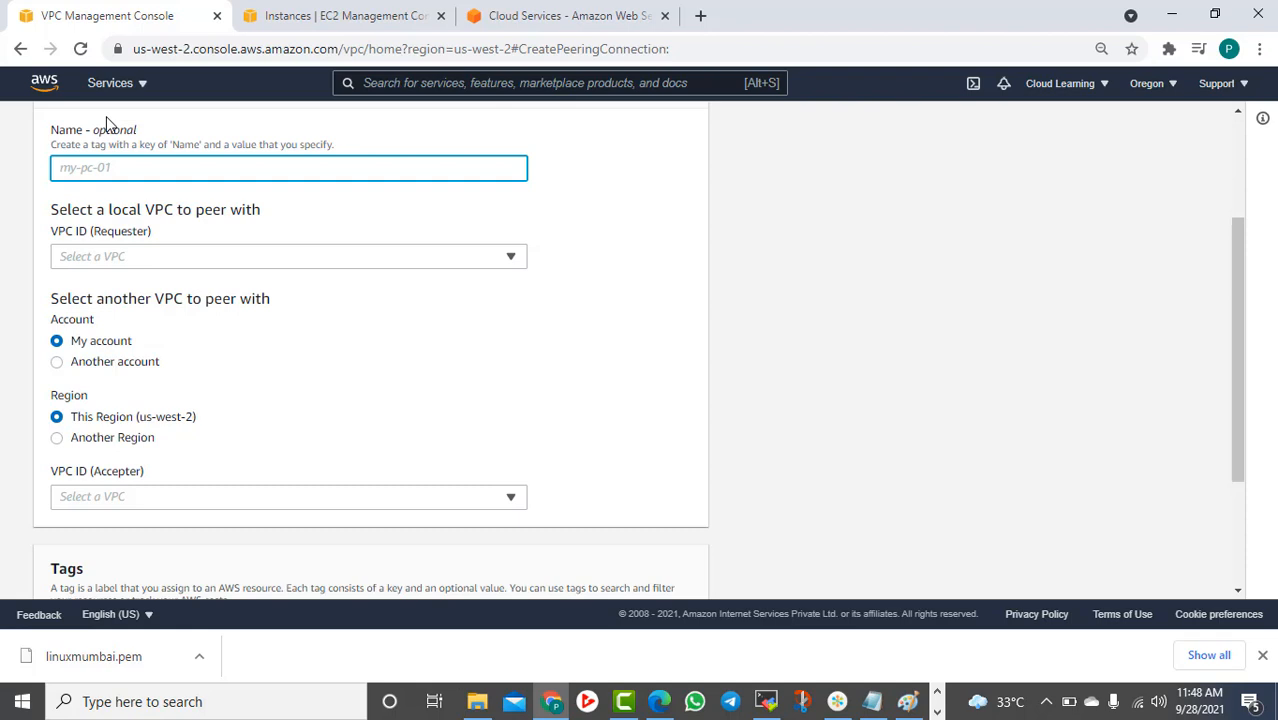
scroll(112, 135, "up", 2)
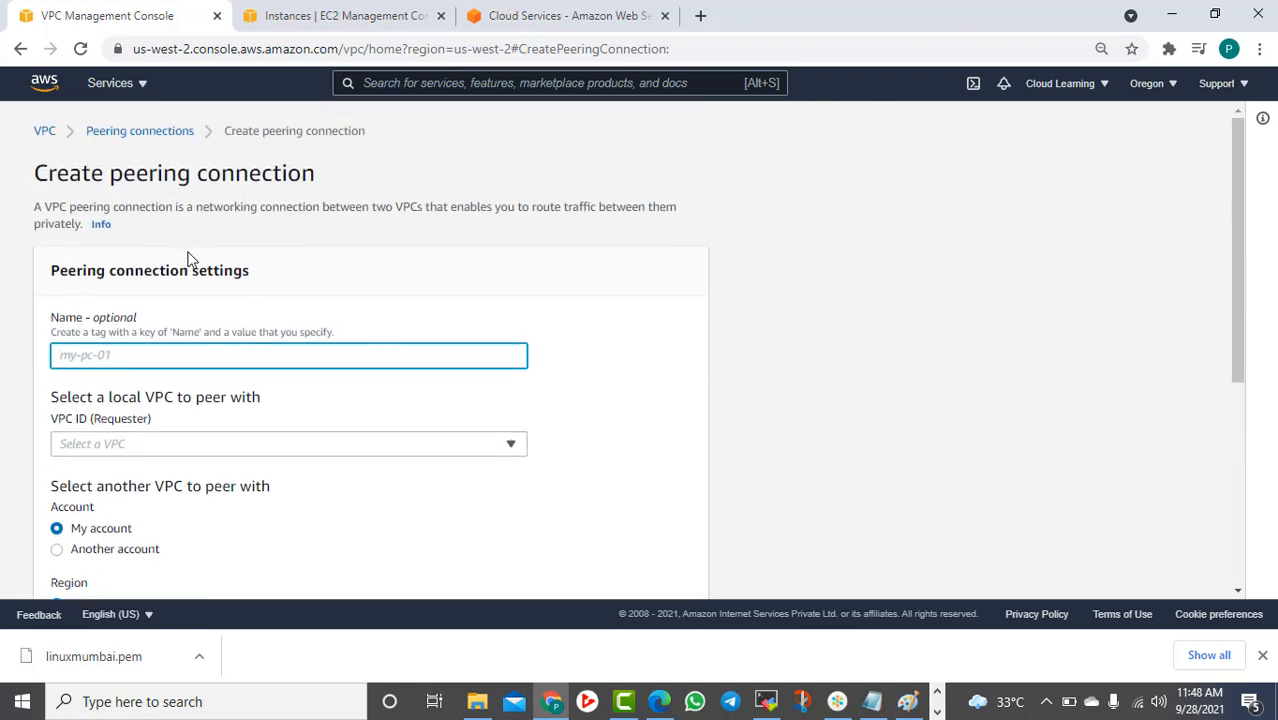
right_click(45, 132)
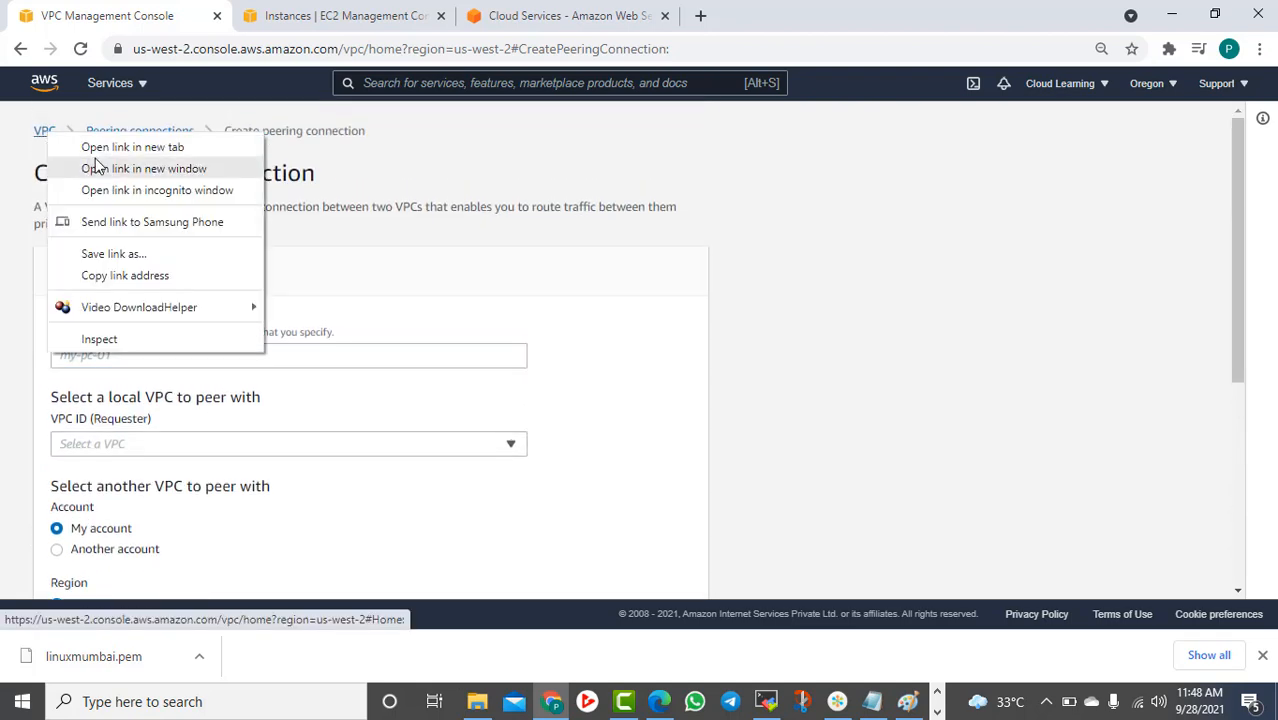
In a second tab, list Oregon's VPCs (VPC2 12.0.0.0/16 and 172.31.0.0/16), then return to the peering form
left_click(100, 148)
left_click(337, 12)
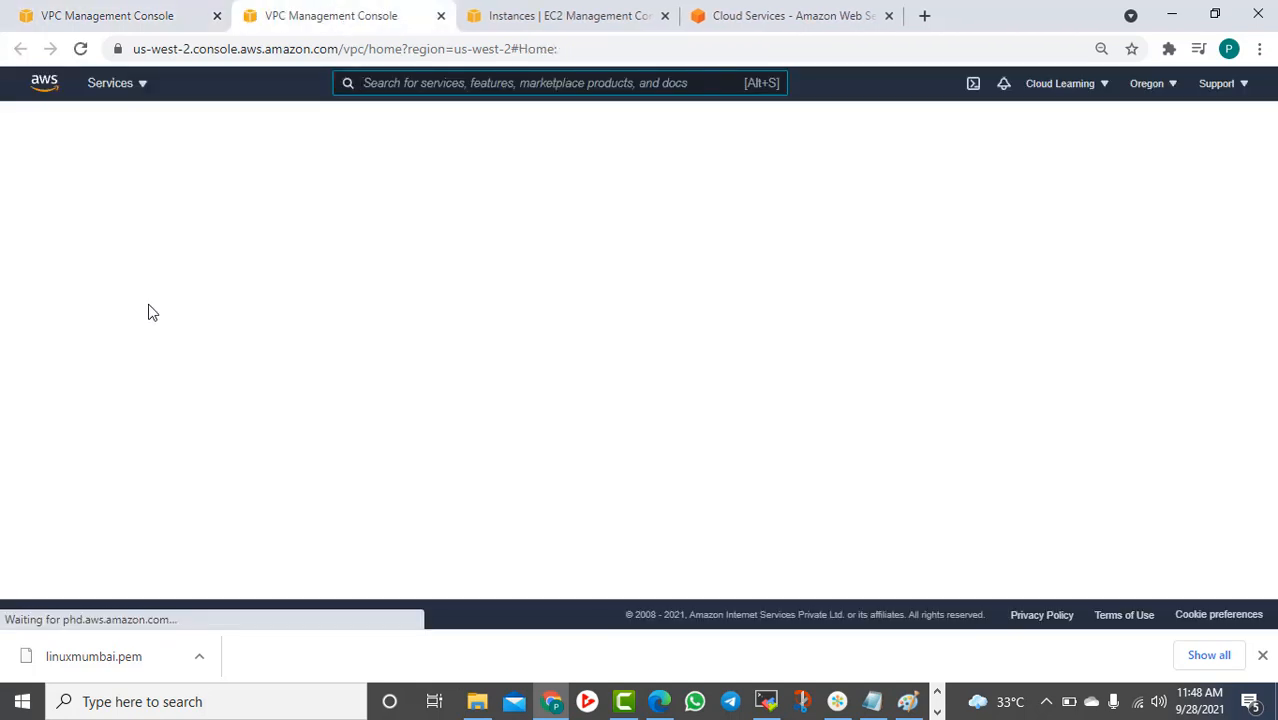
left_click(55, 340)
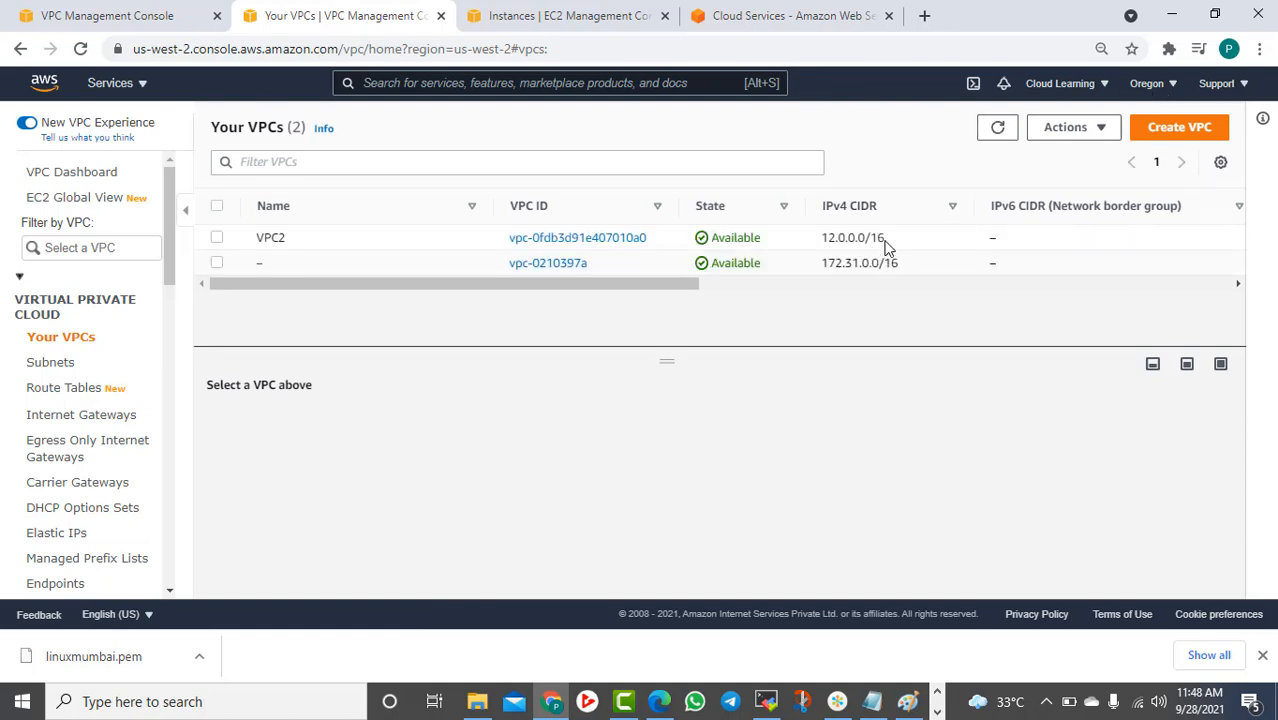
left_click(103, 15)
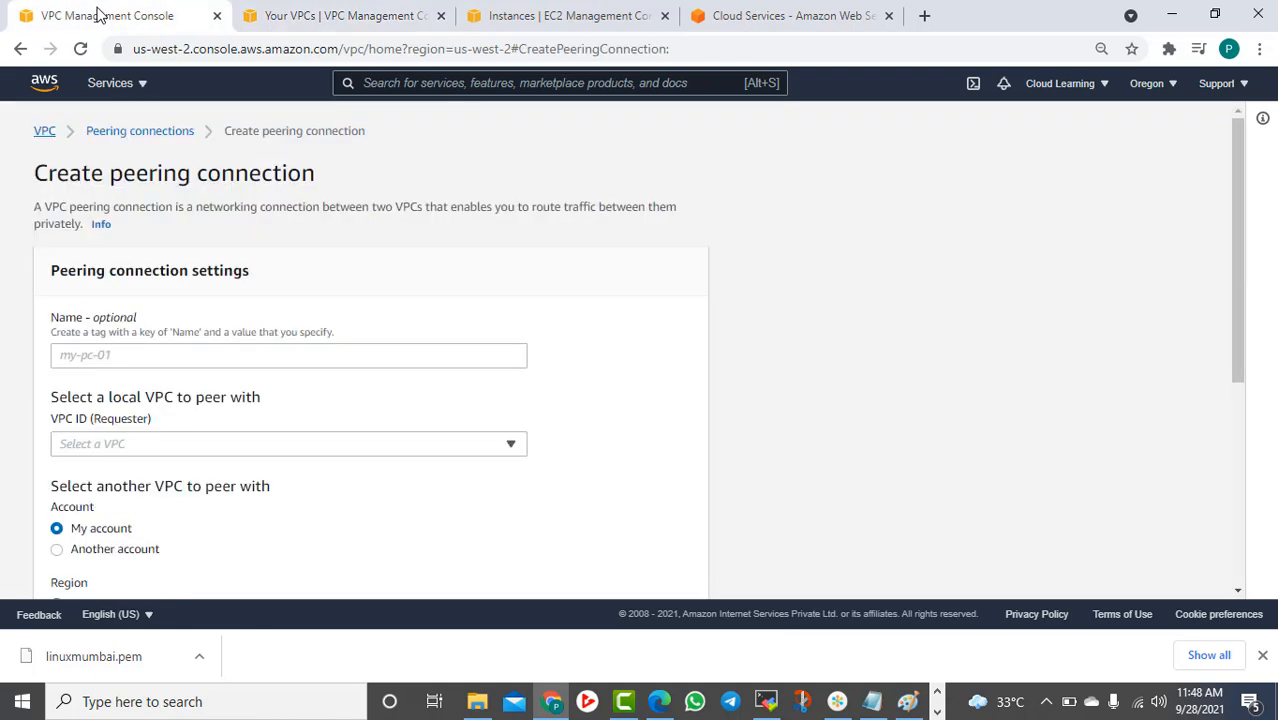
Name the peering connection PC1 and choose vpc-0fdb3d91e407010a0 (VPC2) as the requester VPC
left_click(107, 357)
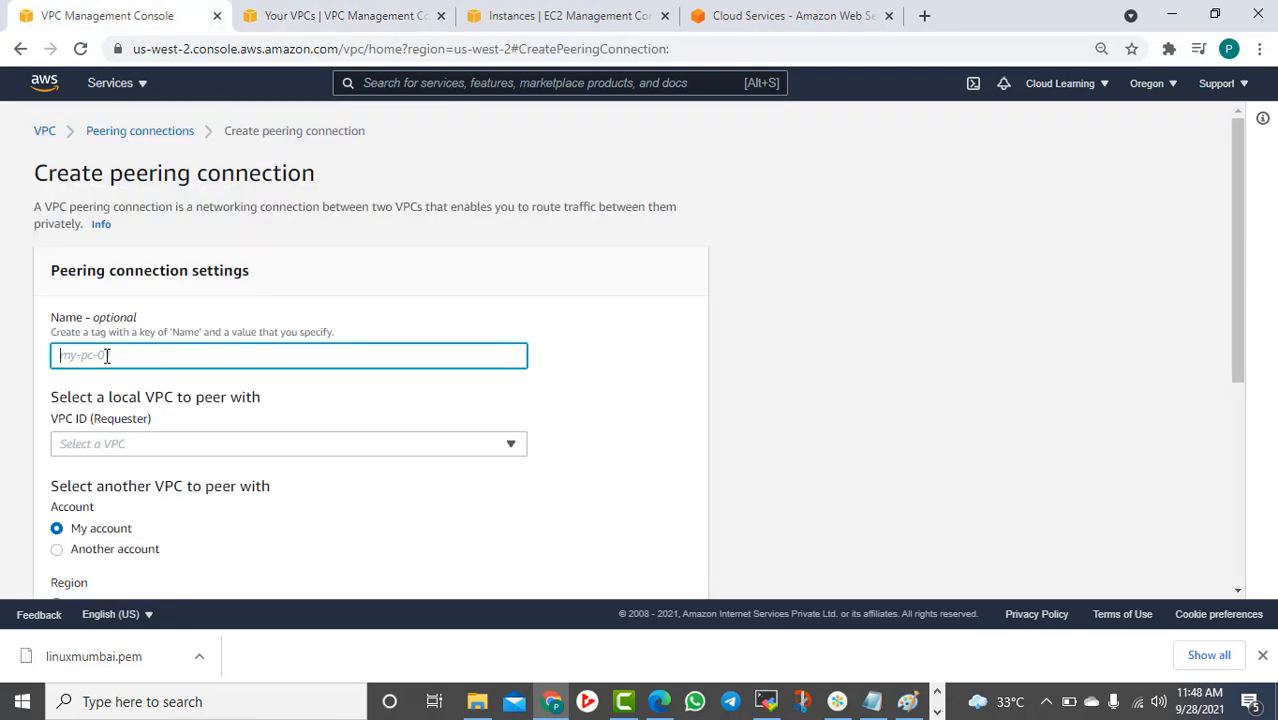
type("p")
key("BackSpace")
type("Pe")
scroll(190, 405, "down", 2)
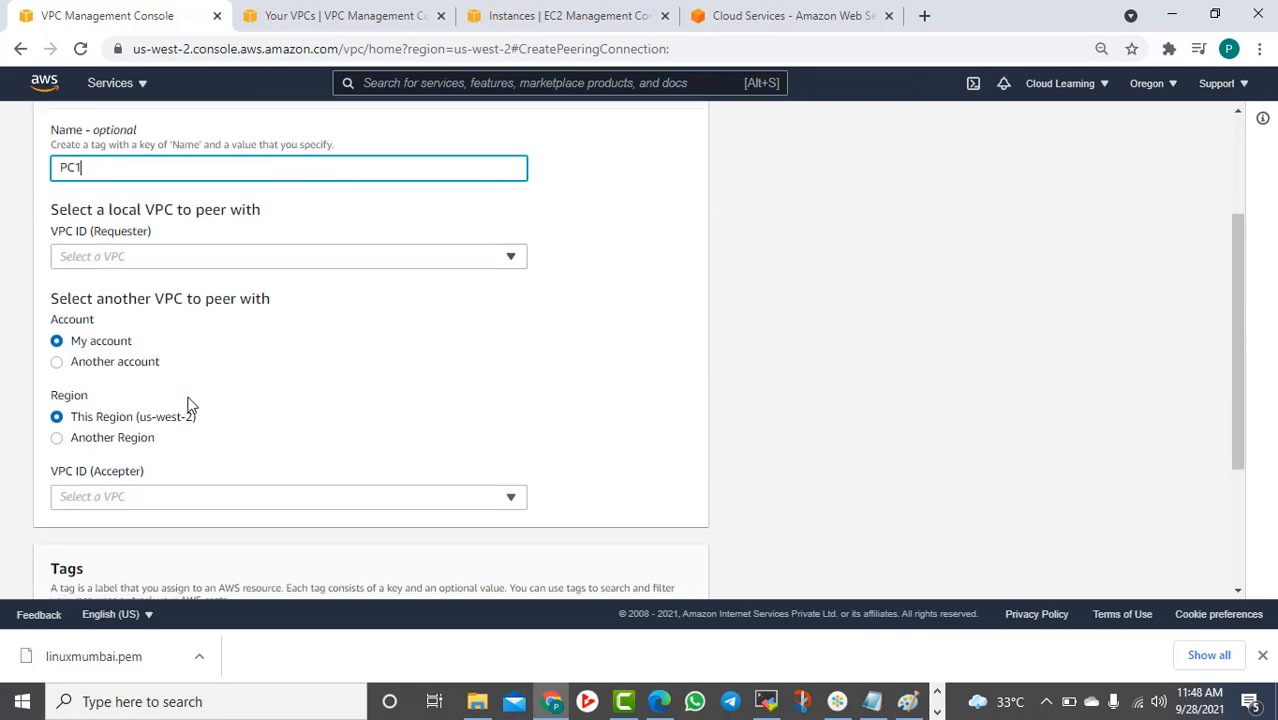
left_click(122, 256)
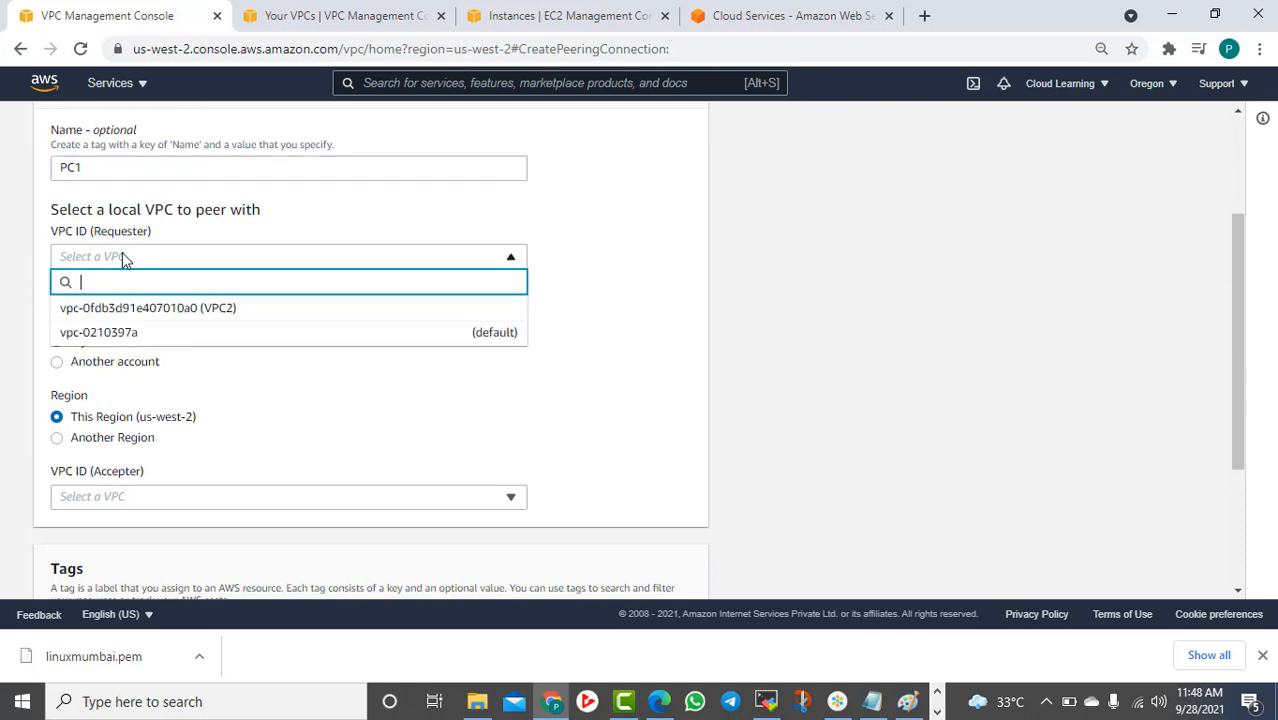
left_click(153, 312)
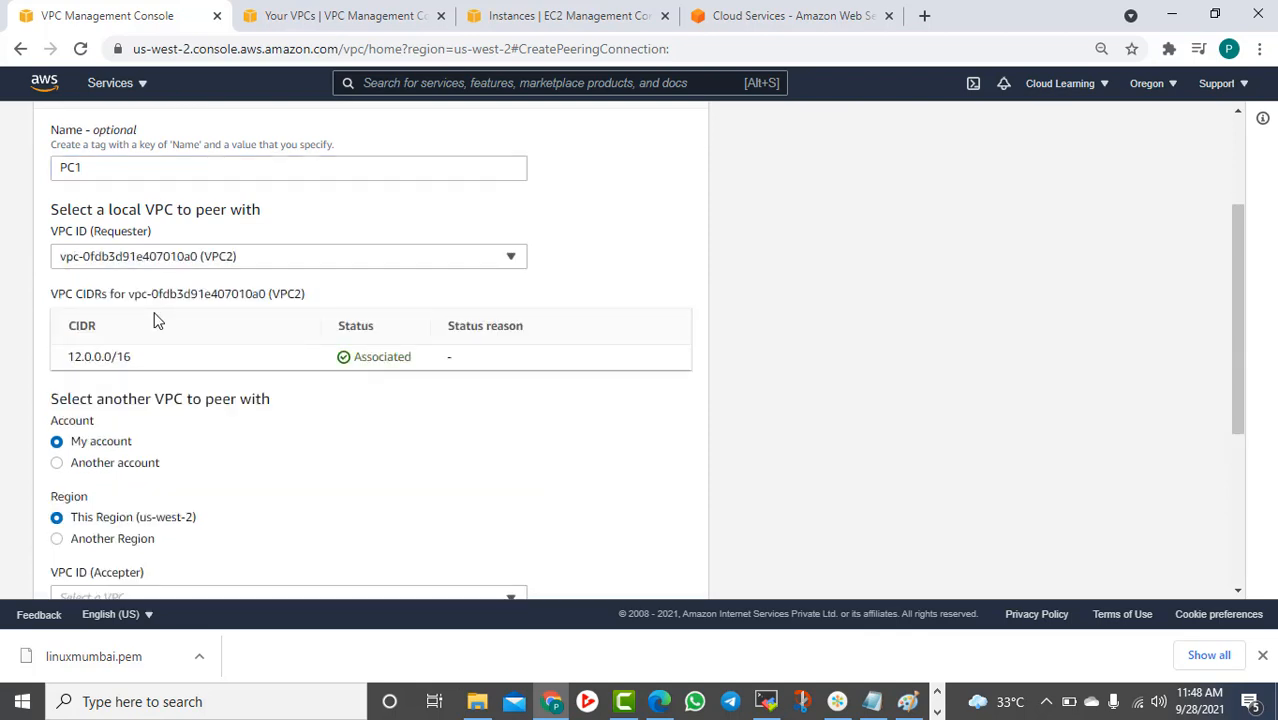
scroll(160, 322, "down", 2)
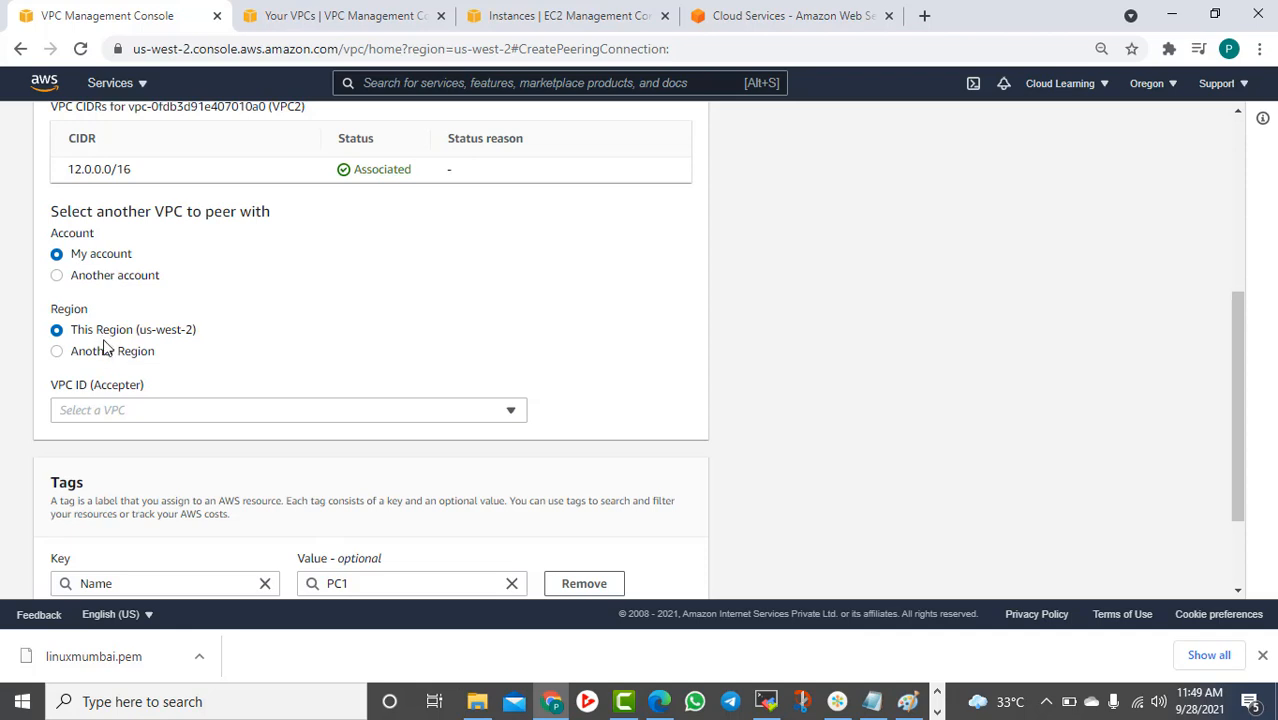
Point the accepter at Another Region, Asia Pacific (Mumbai) (ap-south-1), leaving the VPC ID empty
left_click(257, 410)
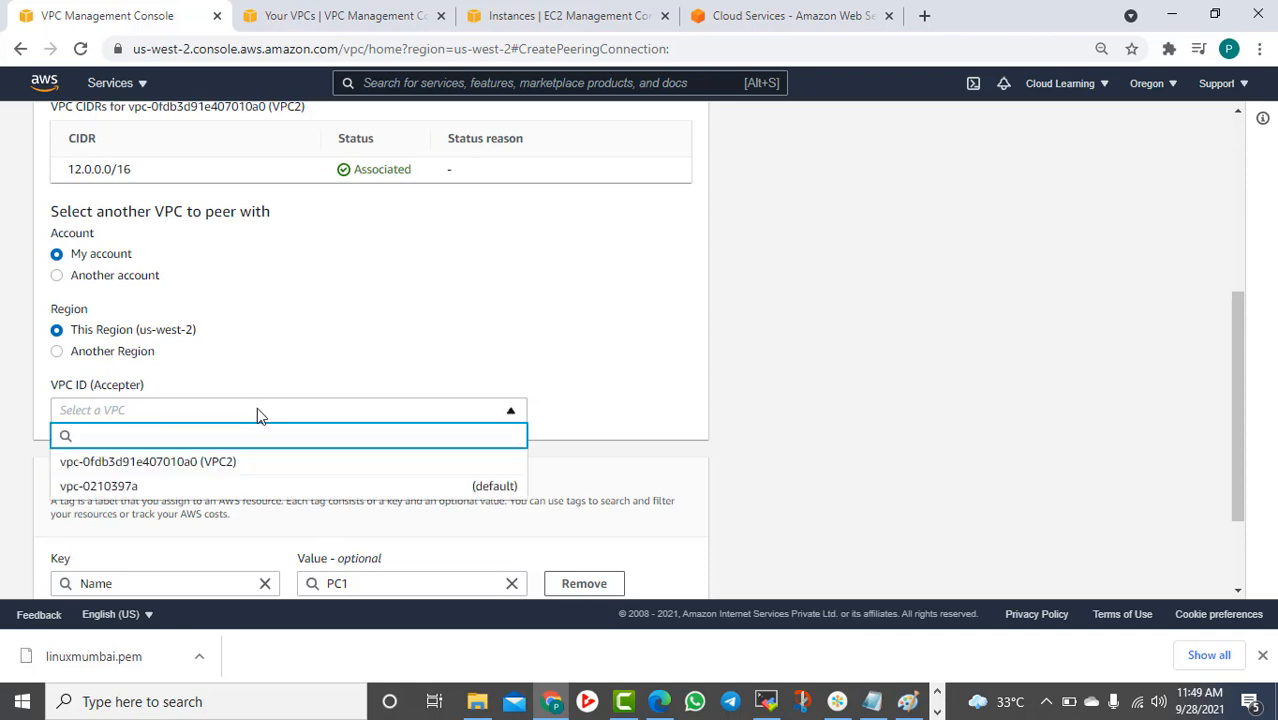
left_click(257, 410)
left_click(92, 354)
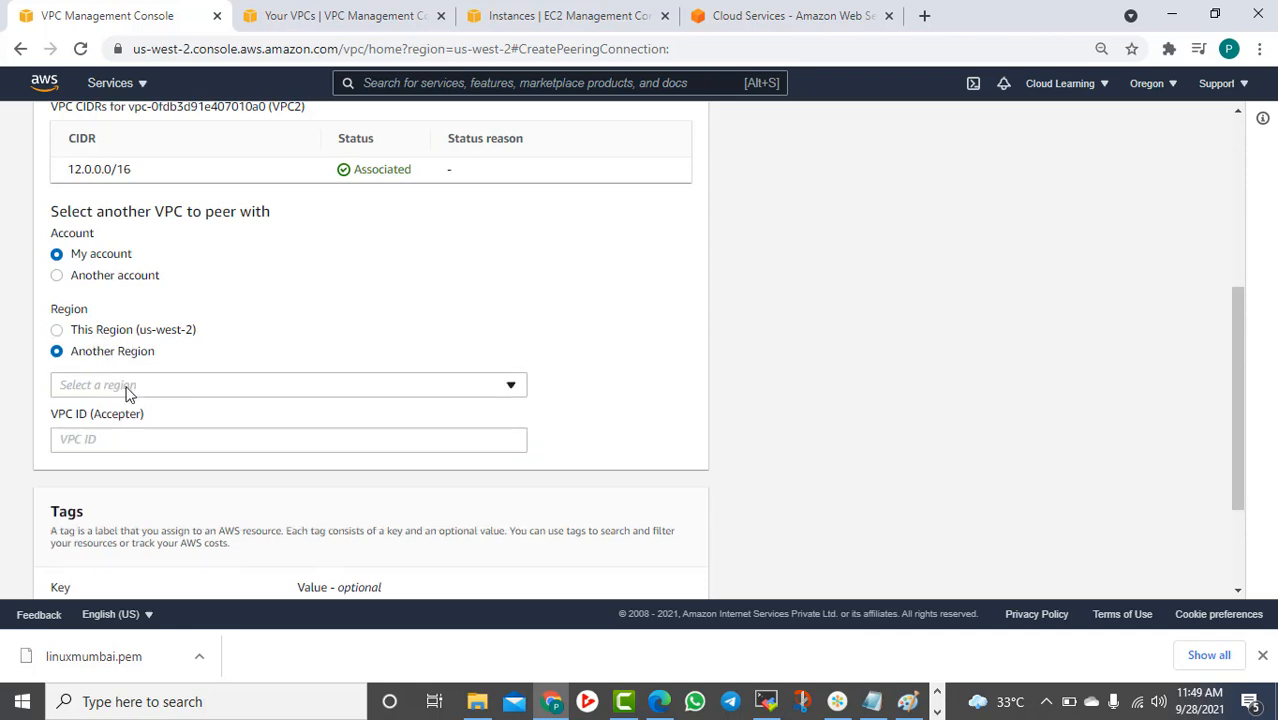
left_click(128, 393)
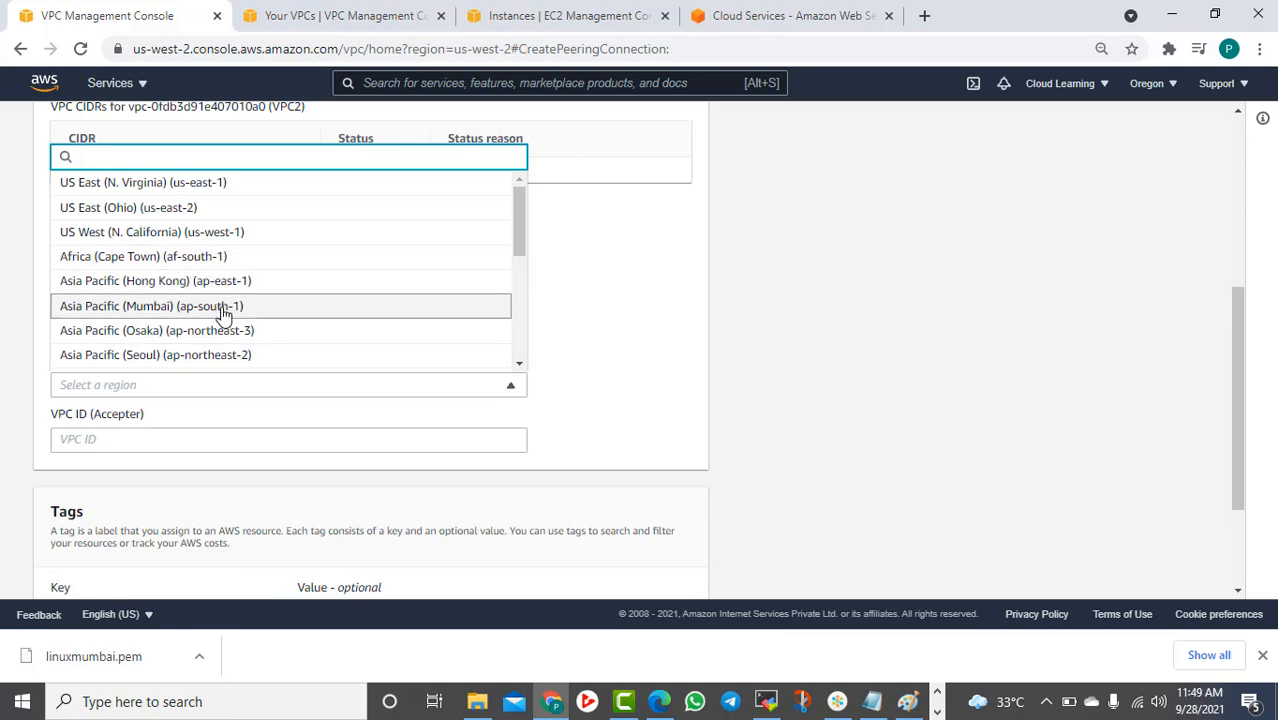
scroll(234, 303, "down", 3)
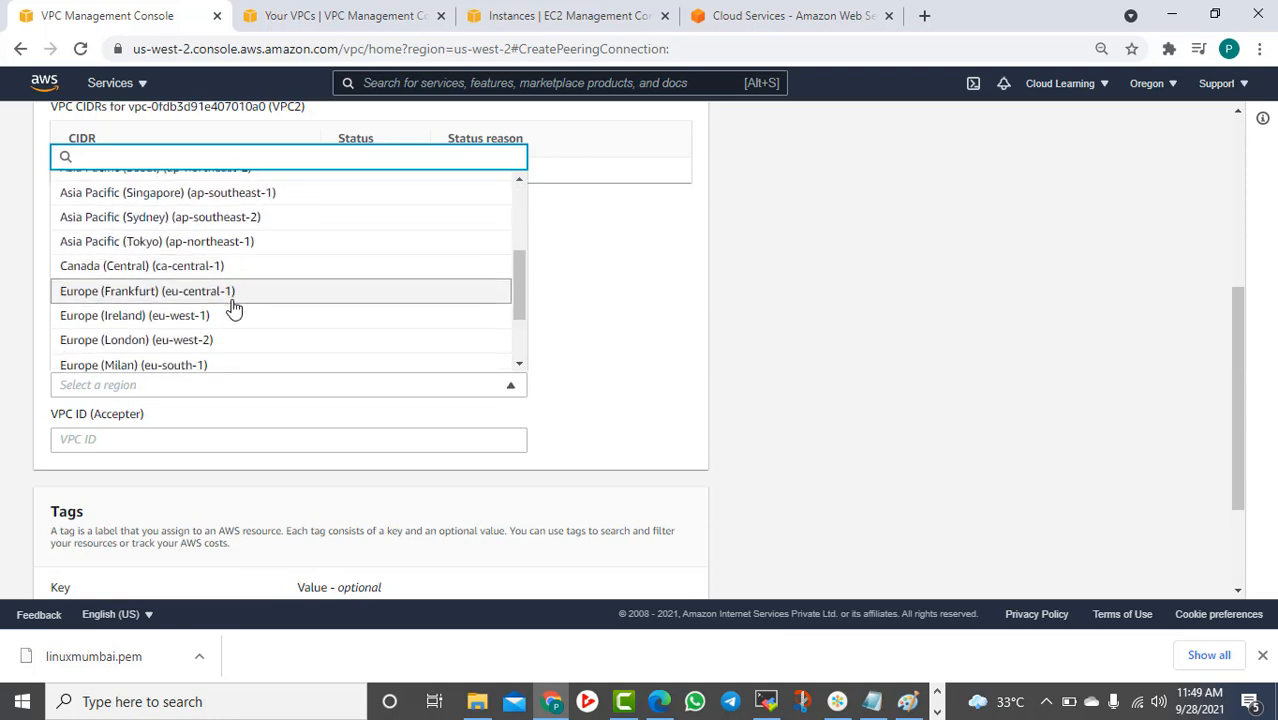
scroll(234, 300, "up", 2)
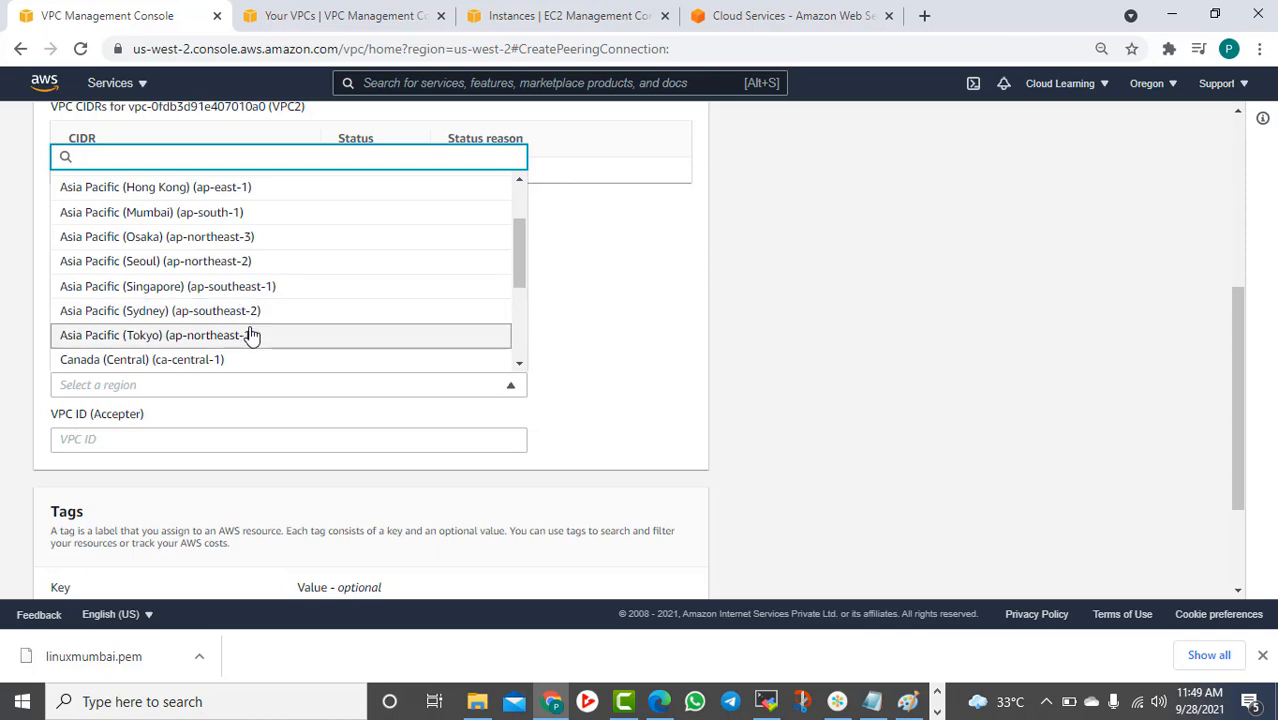
scroll(251, 357, "down", 1)
scroll(253, 356, "down", 1)
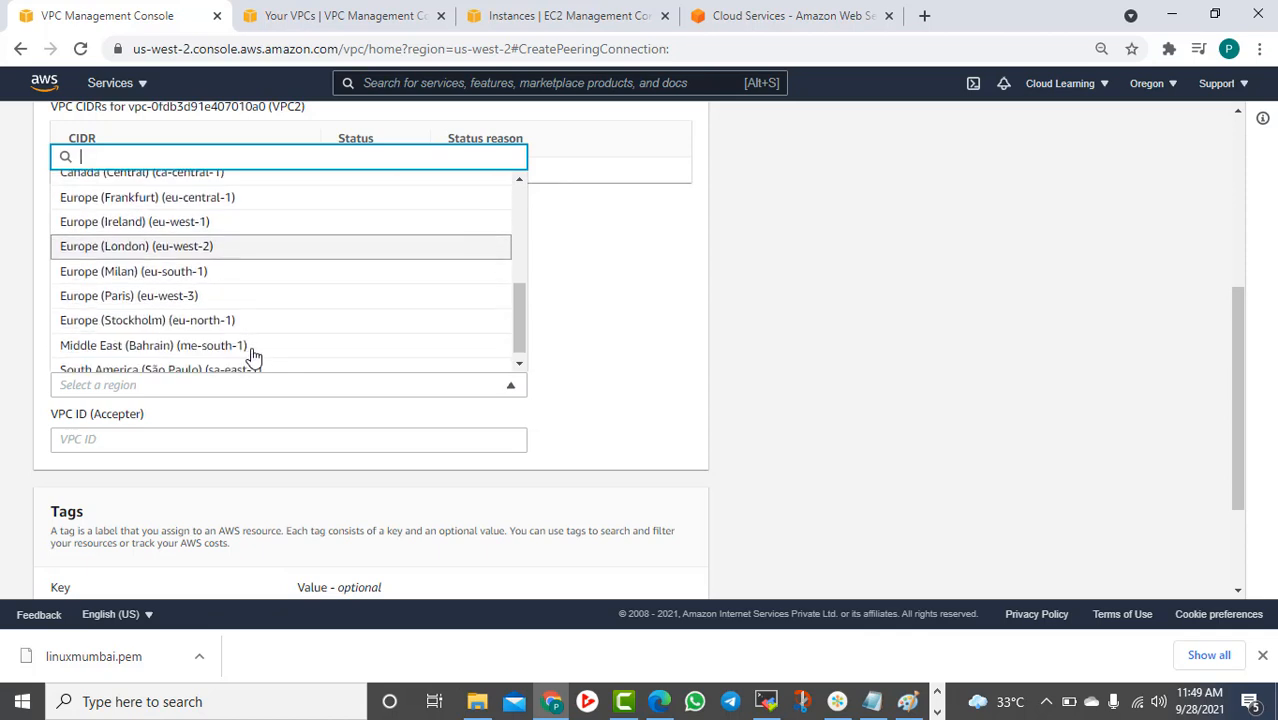
scroll(253, 350, "down", 1)
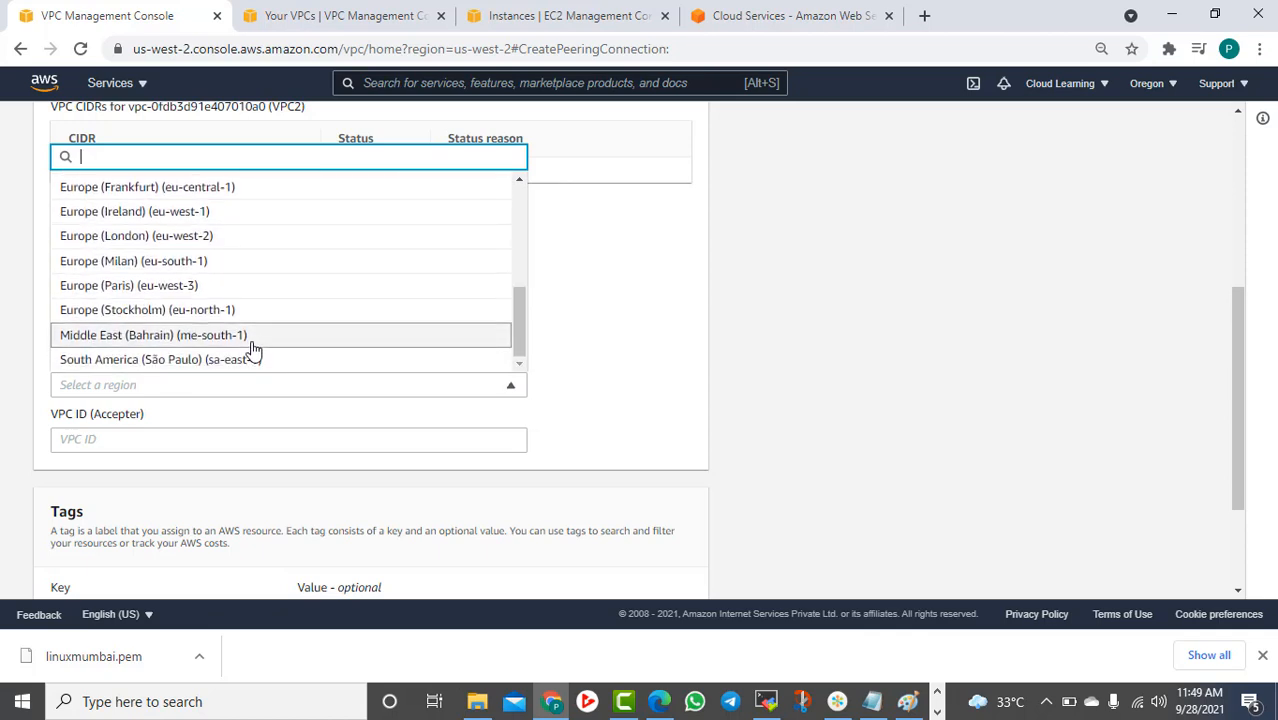
scroll(253, 349, "up", 1)
scroll(257, 350, "up", 2)
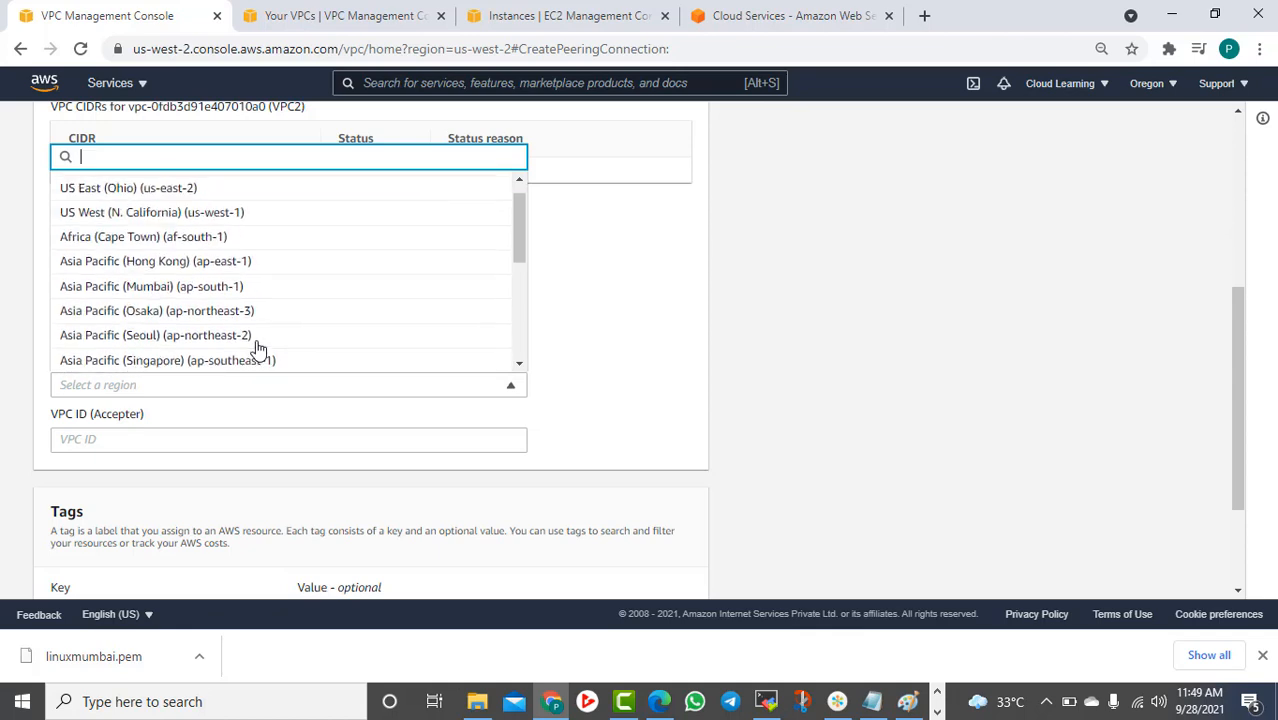
left_click(226, 295)
left_click(130, 445)
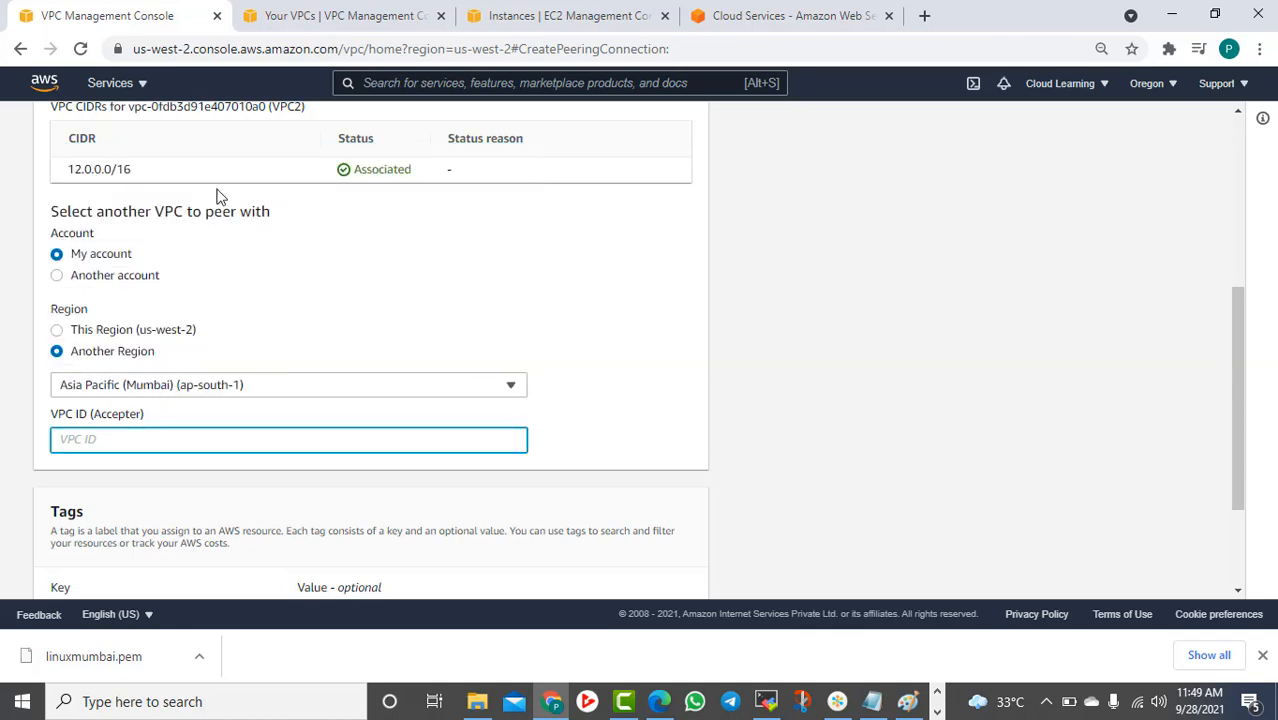
In the Your VPCs tab, switch to Mumbai and copy VPC1's ID vpc-0f5dcac6cbbee4e24
left_click(346, 12)
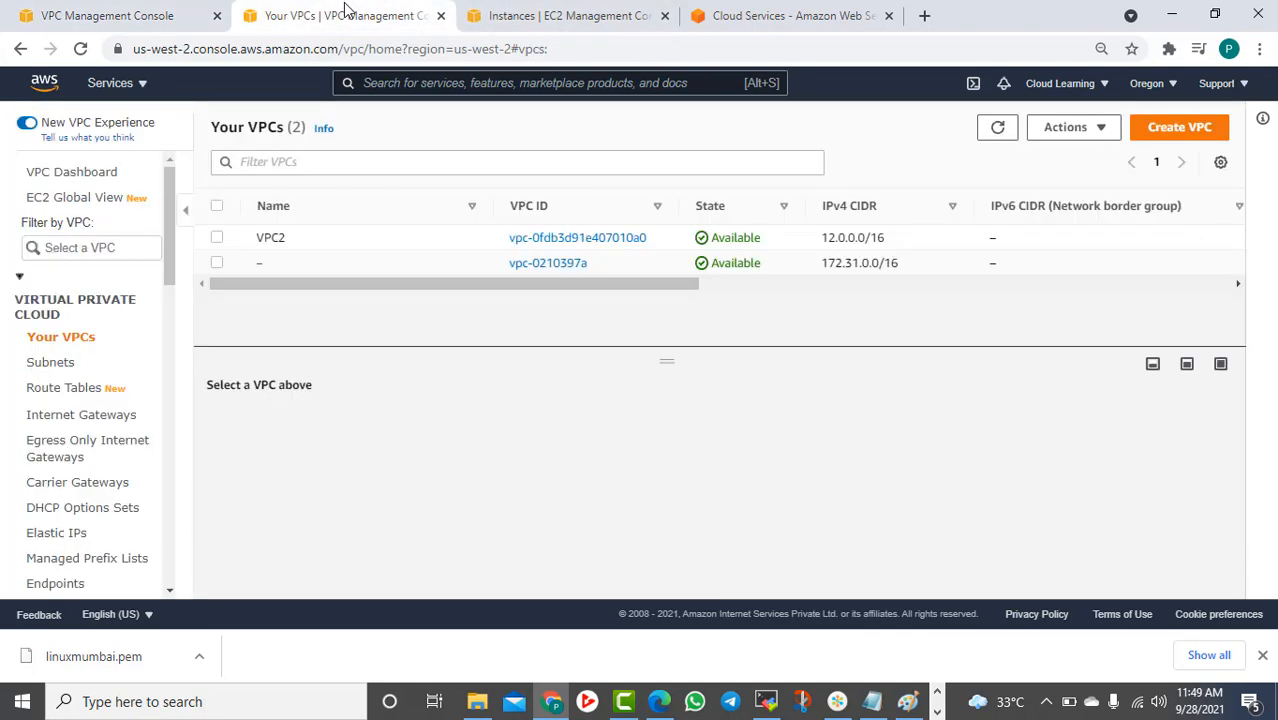
left_click(1165, 85)
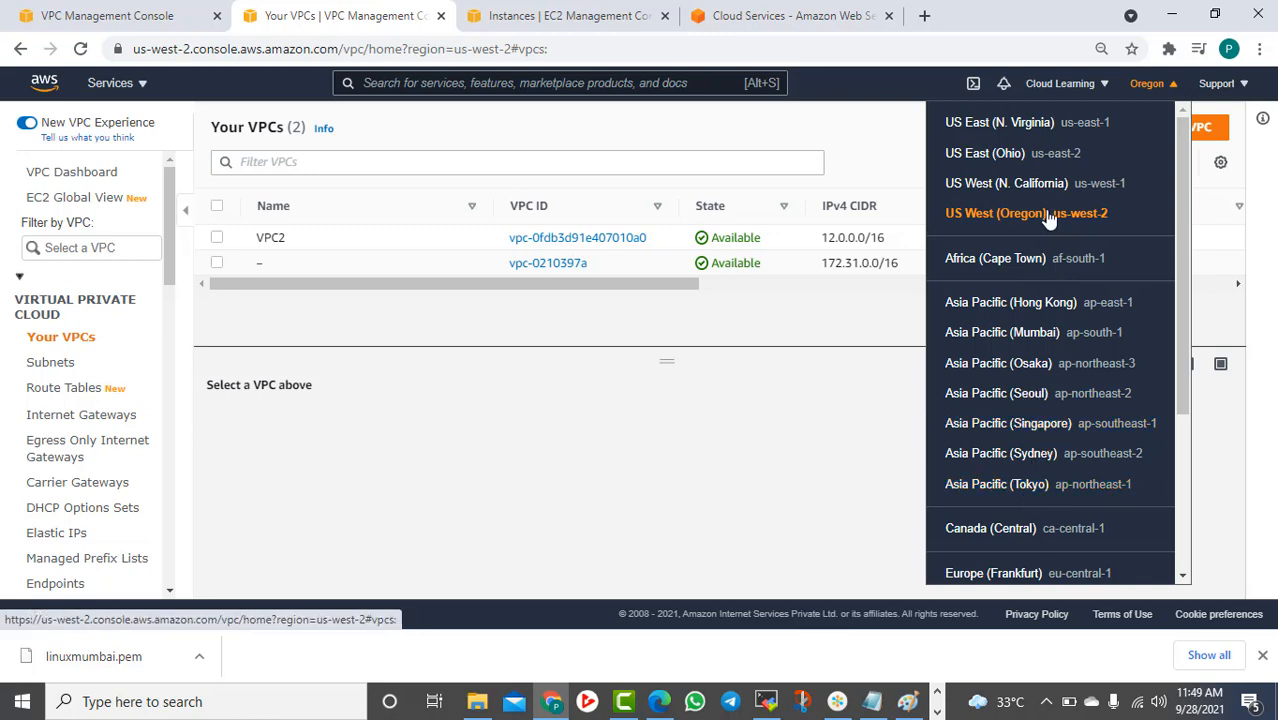
scroll(1068, 420, "down", 3)
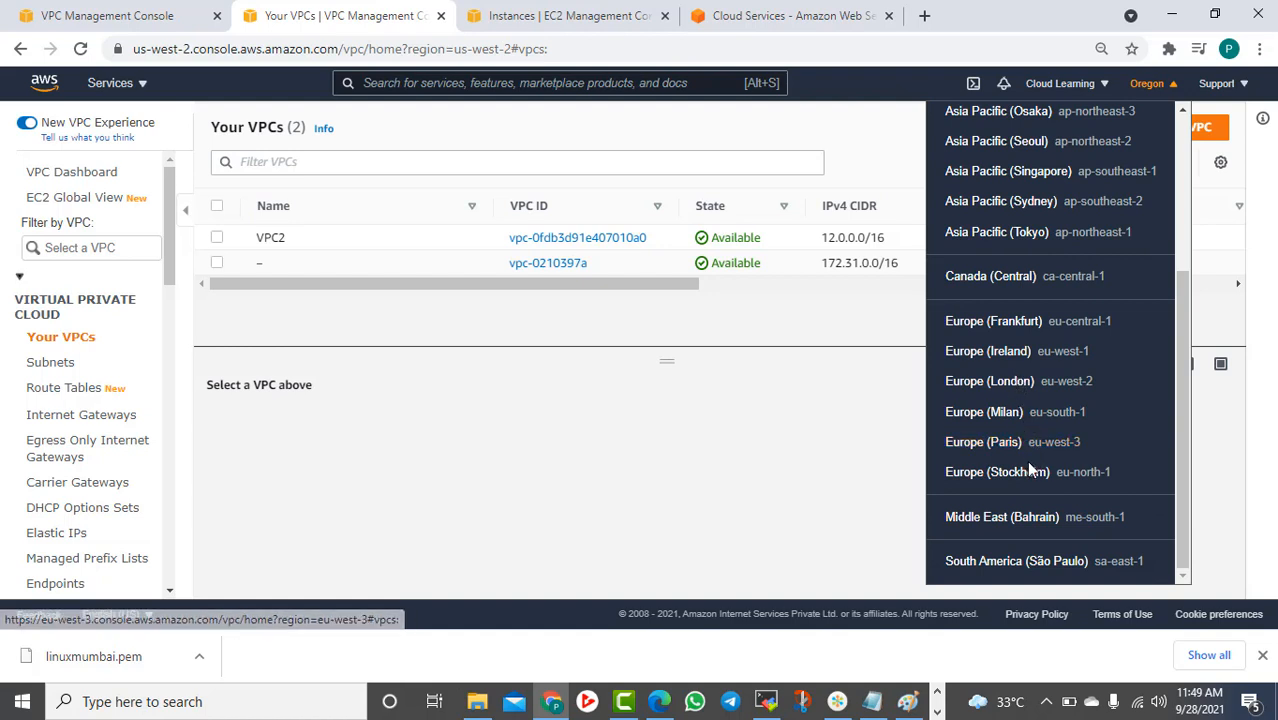
scroll(1066, 392, "up", 1)
scroll(1055, 300, "up", 1)
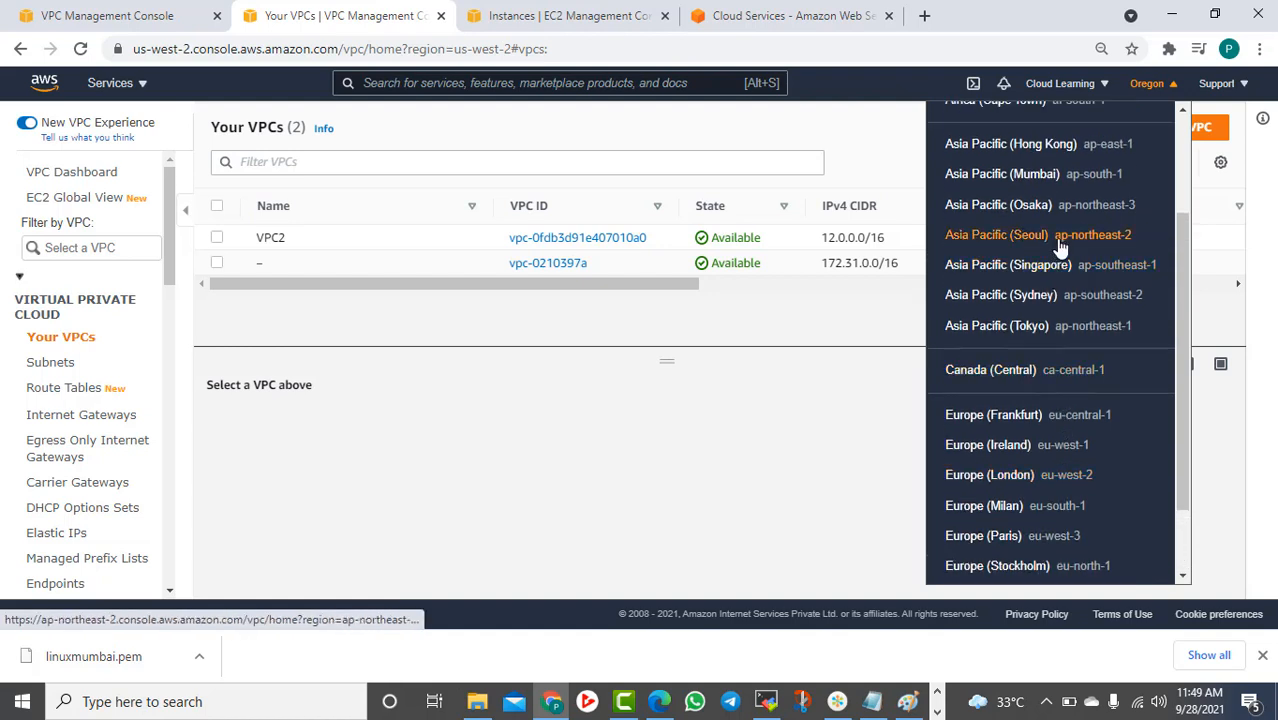
scroll(1056, 283, "up", 1)
left_click(1055, 280)
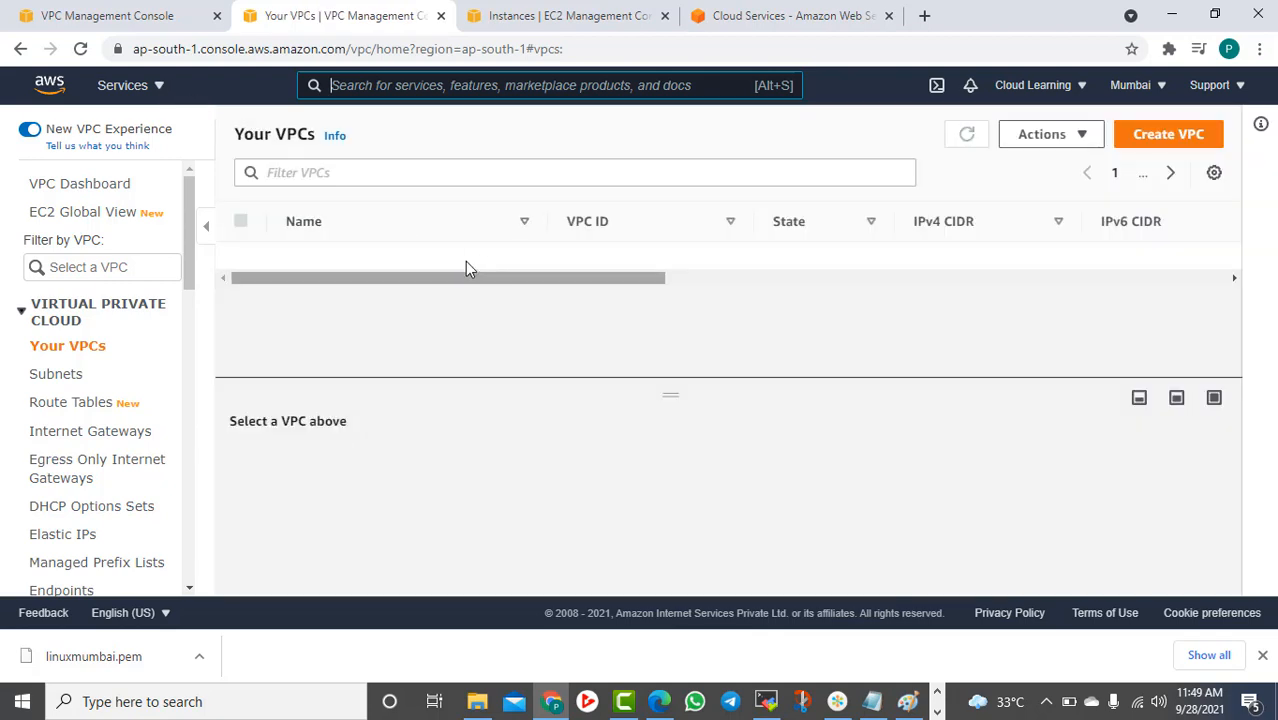
left_click_drag(725, 262, 545, 266)
key("ctrl+c")
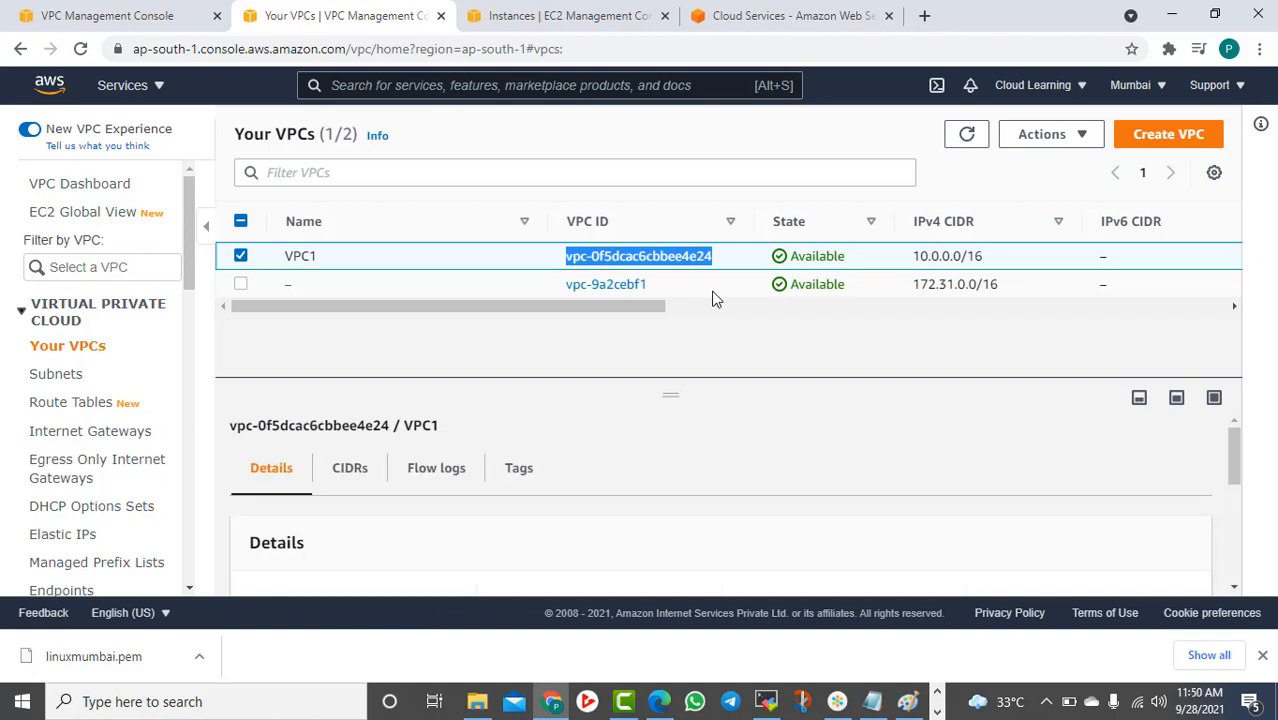
Paste vpc-0f5dcac6cbbee4e24 as the accepter VPC ID and create the peering connection
left_click(88, 16)
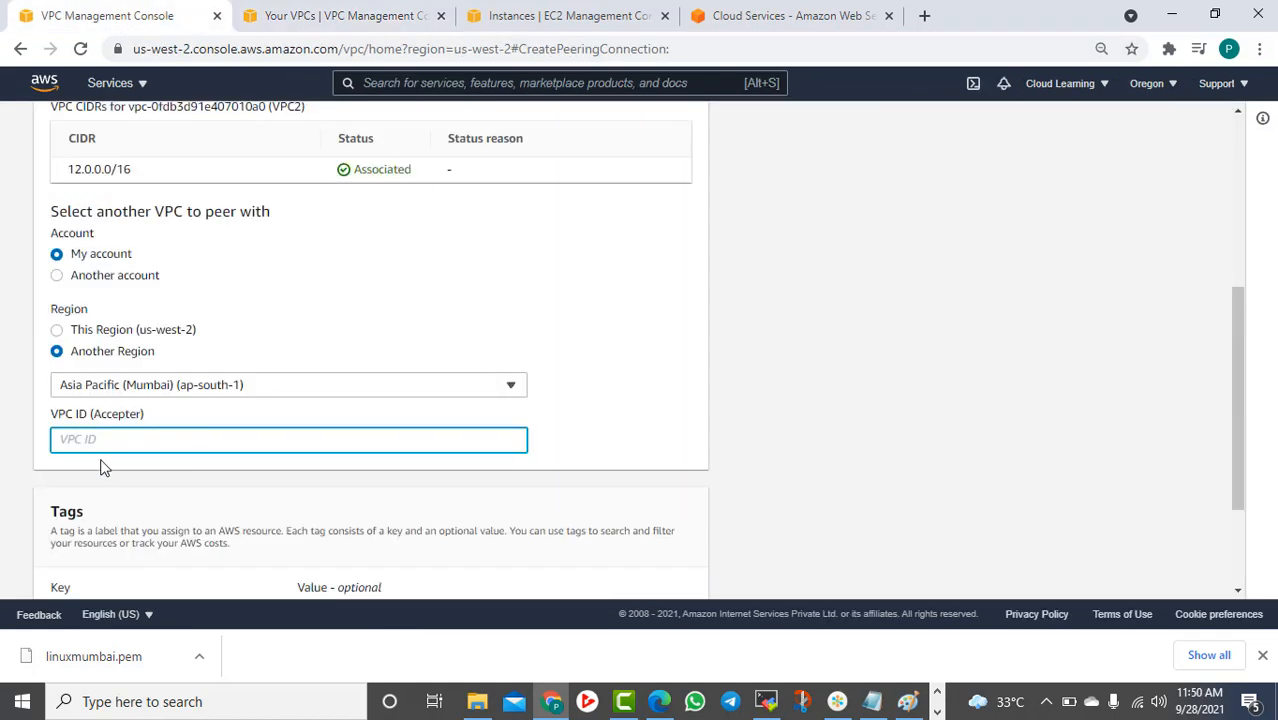
key("ctrl+v")
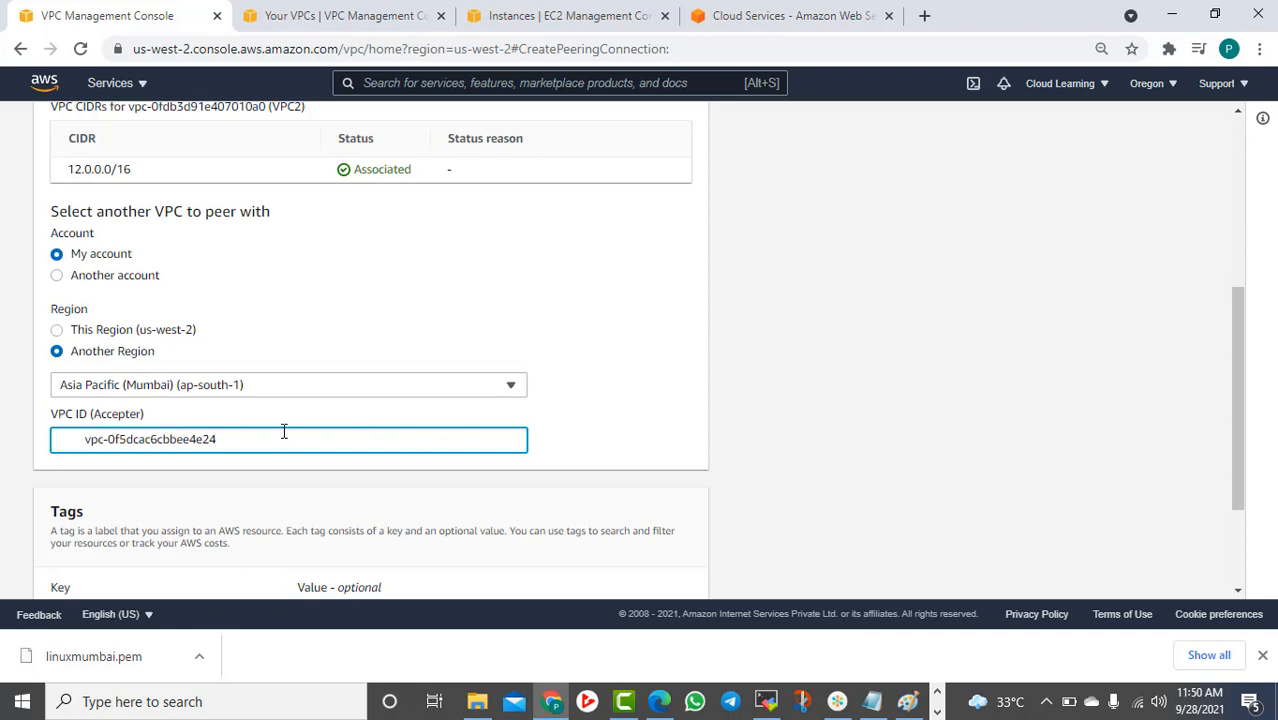
key("Delete")
key("Delete")
type("v")
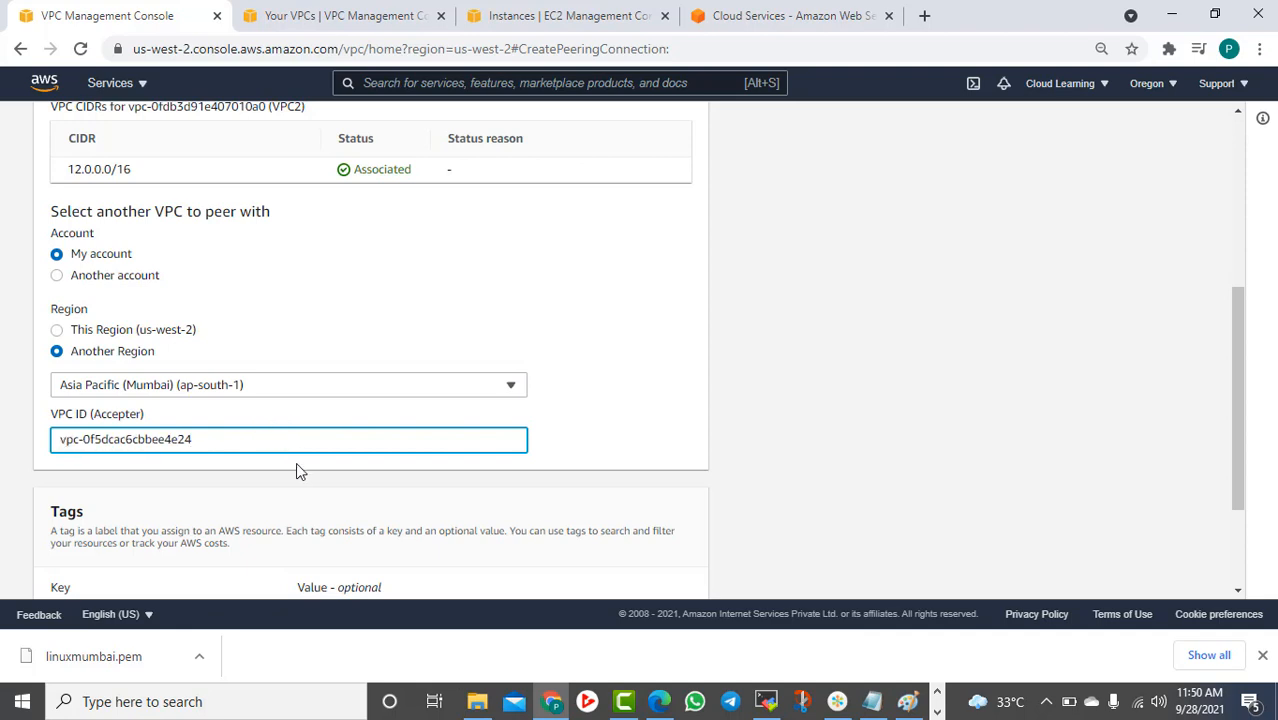
scroll(296, 470, "down", 3)
left_click(602, 572)
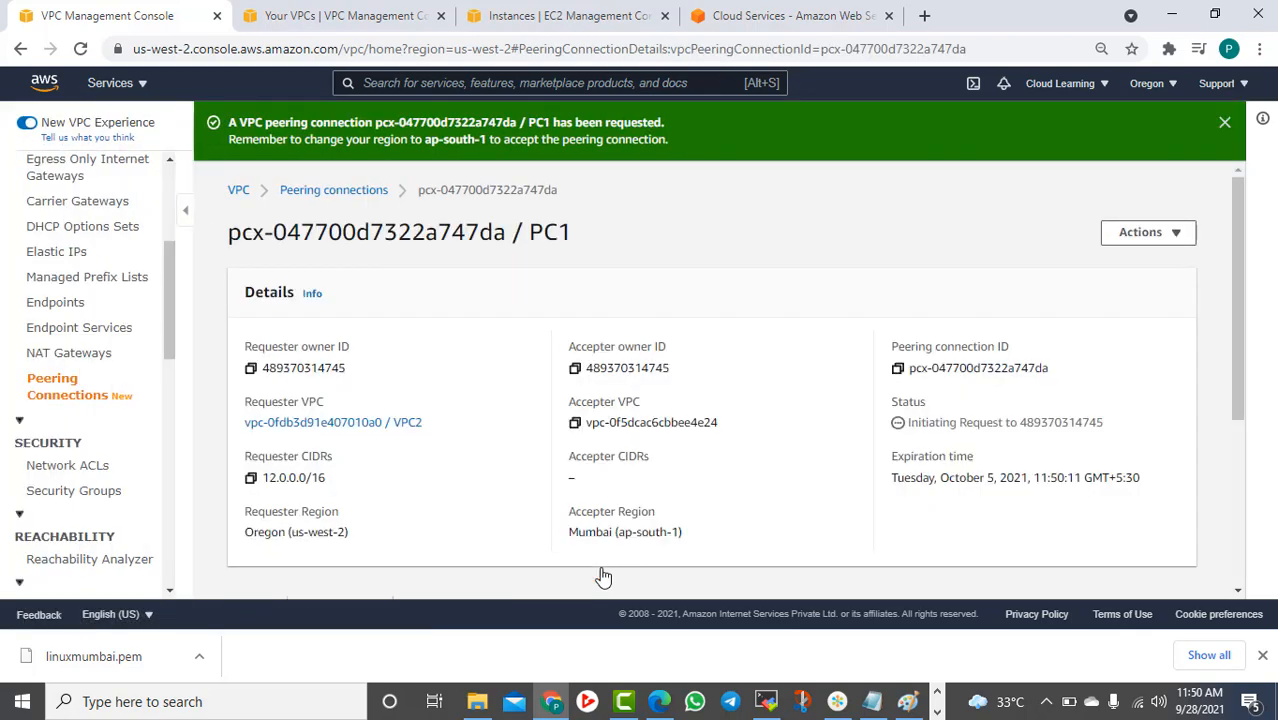
Scroll the PC1 details page and highlight the requester CIDR 12.0.0.0/16
scroll(665, 425, "down", 2)
scroll(665, 428, "up", 1)
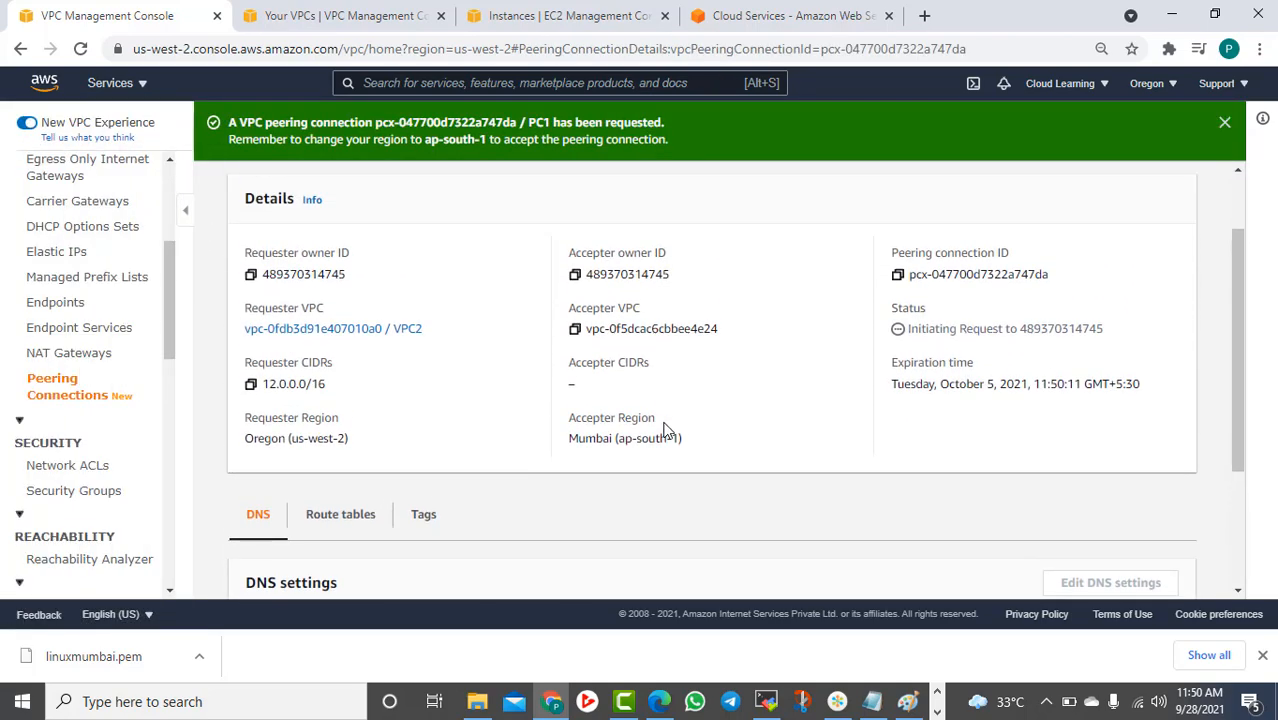
scroll(665, 430, "up", 1)
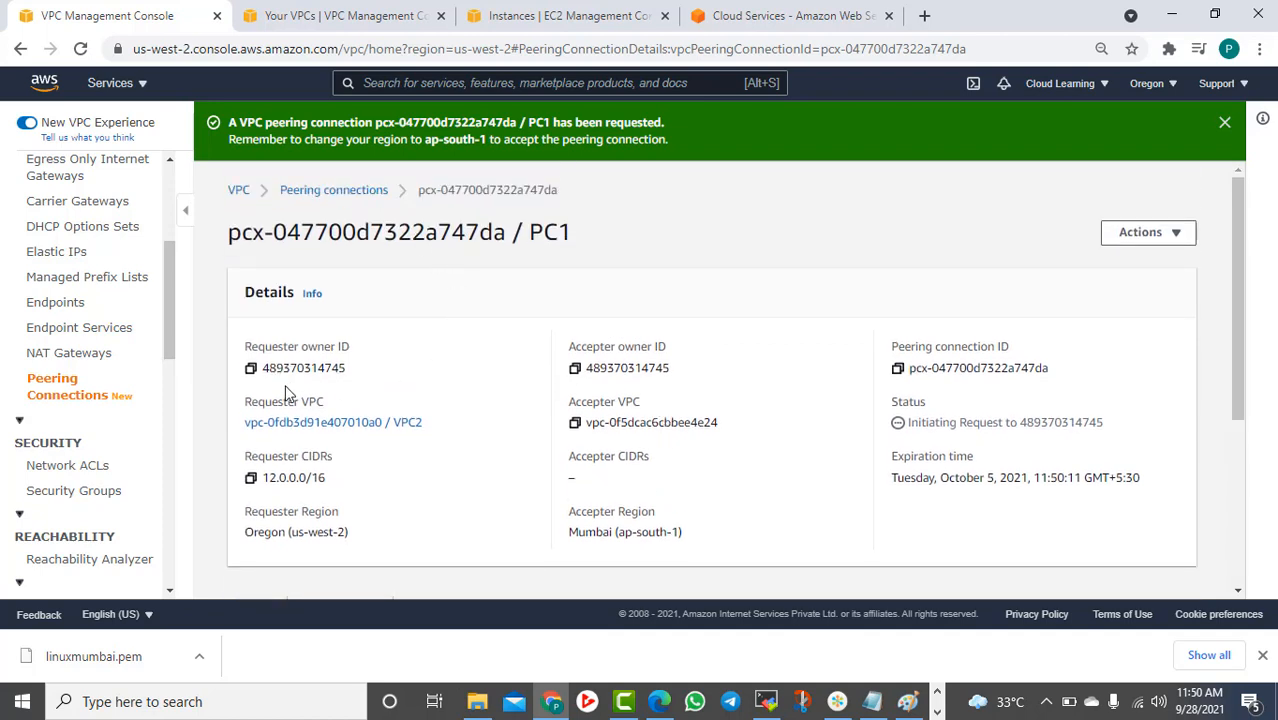
left_click_drag(280, 477, 335, 497)
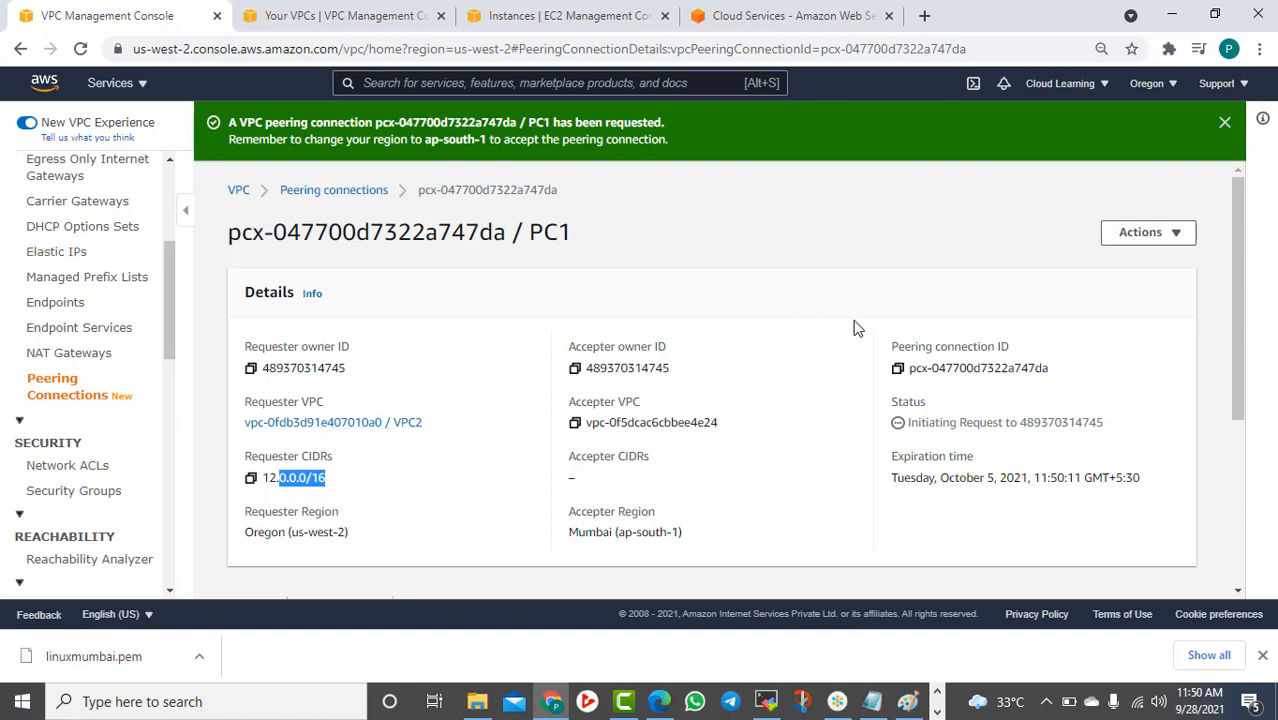
Look through PC1's Route tables, Tags and DNS settings
scroll(921, 360, "down", 3)
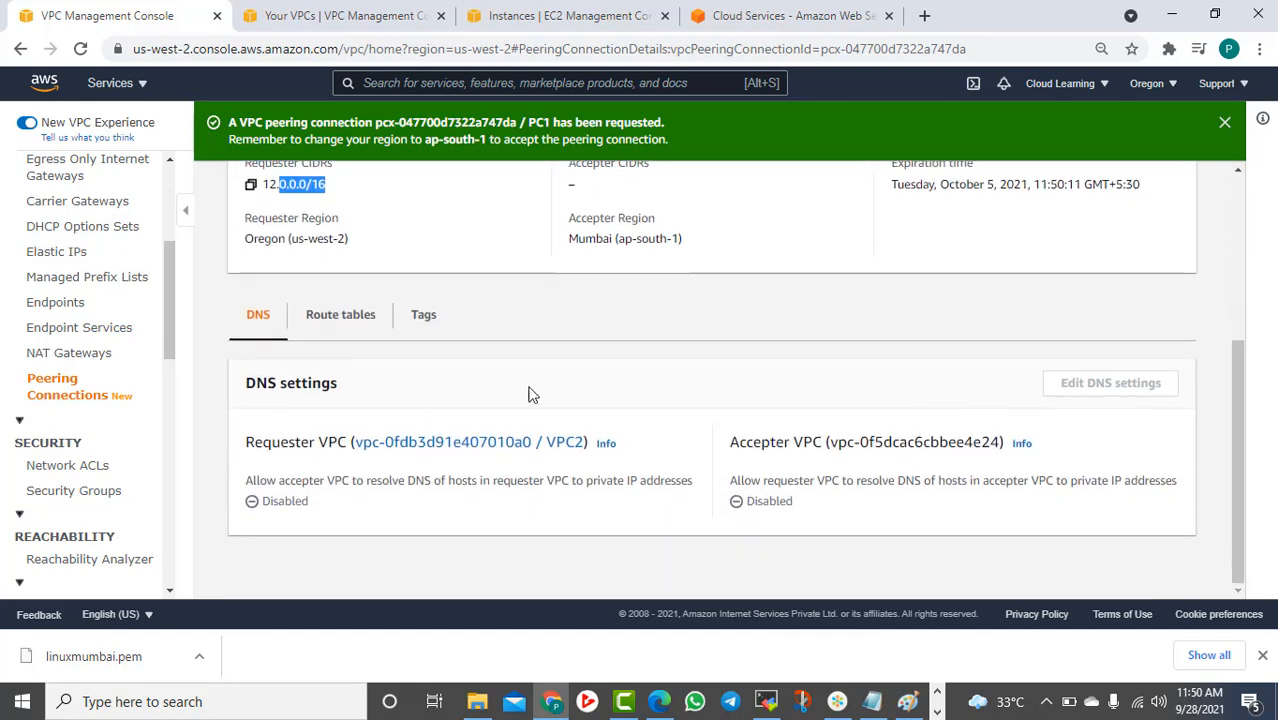
left_click(350, 316)
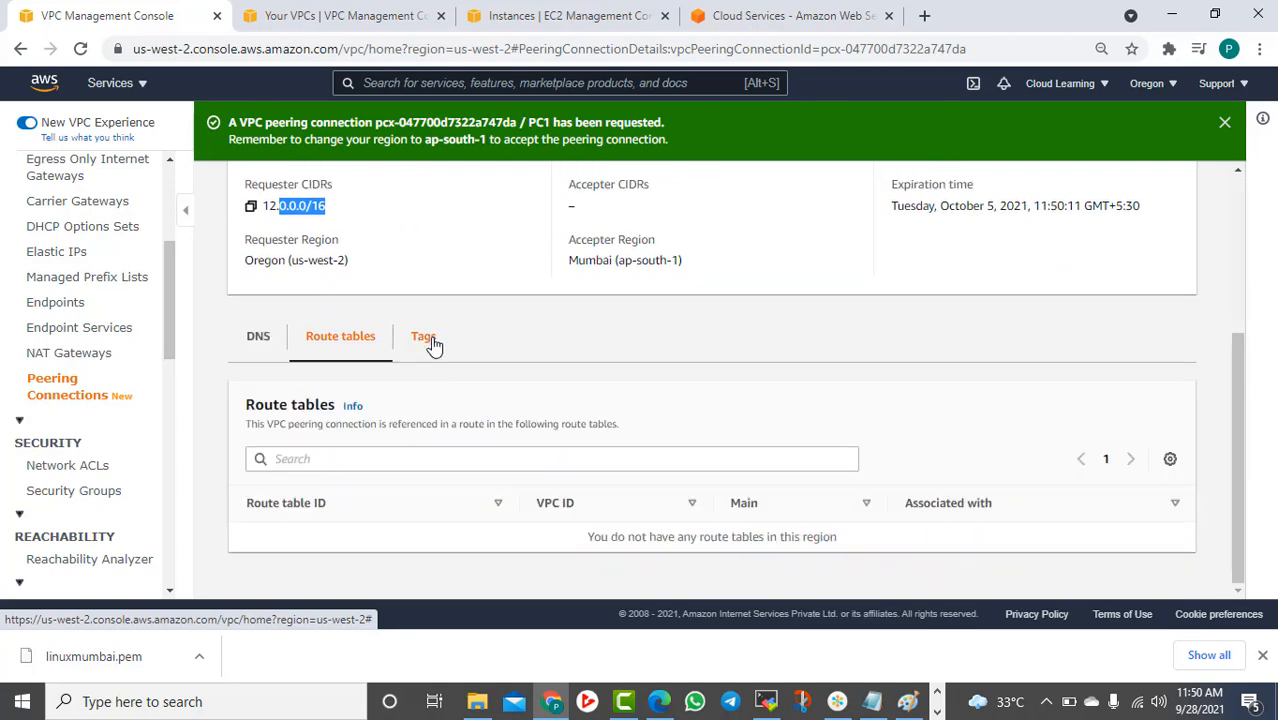
left_click(430, 340)
left_click(259, 364)
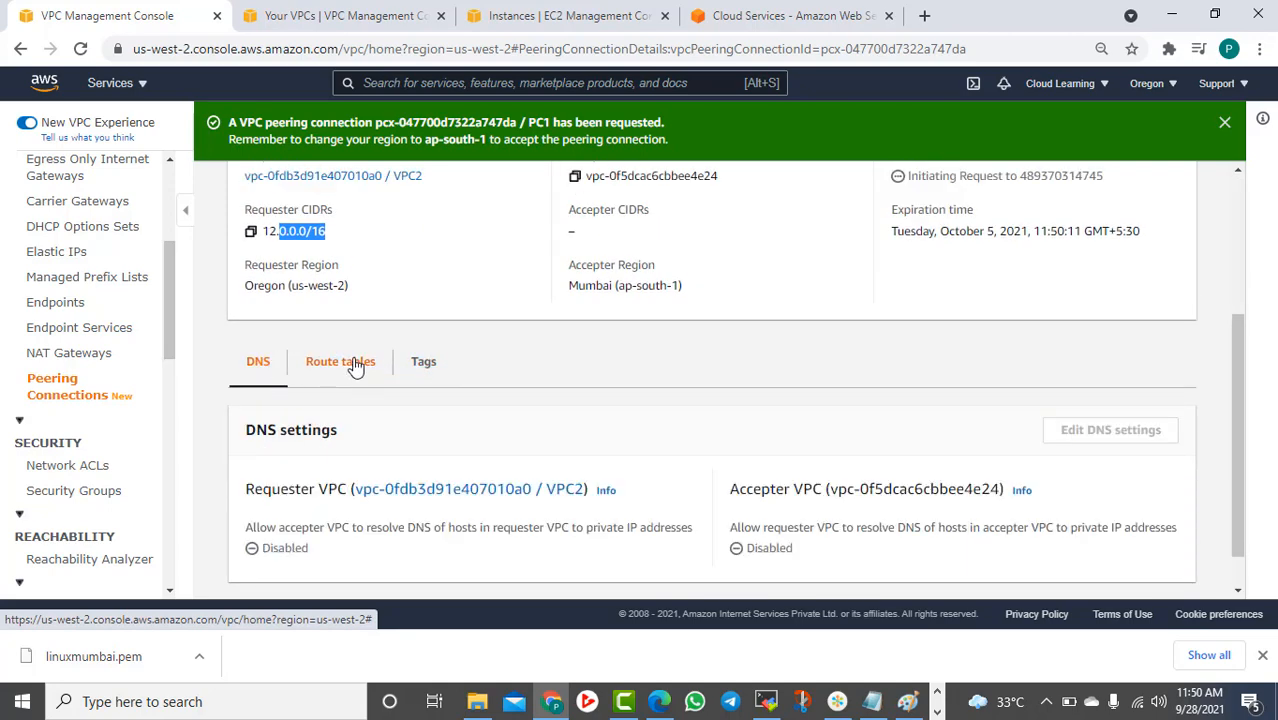
left_click(355, 365)
Clear the old highlight and re-highlight VPC2's requester CIDR 12.0.0.0/16
scroll(745, 395, "up", 1)
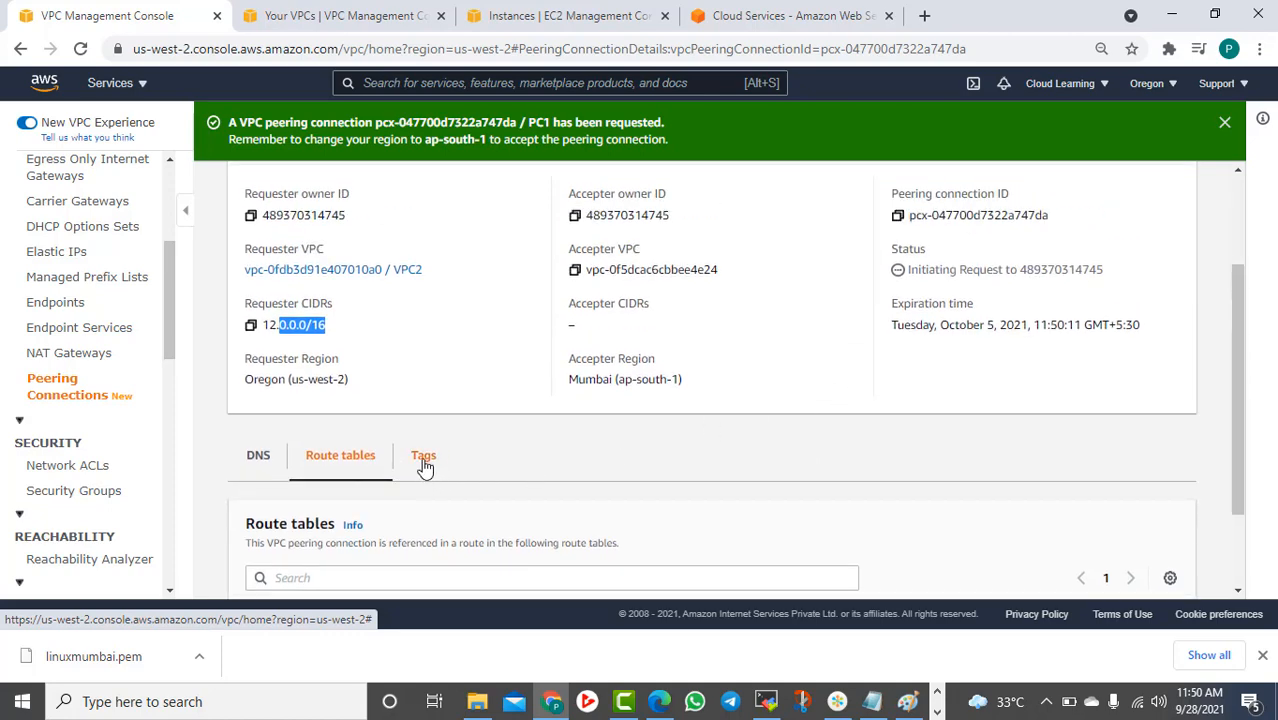
scroll(690, 438, "up", 2)
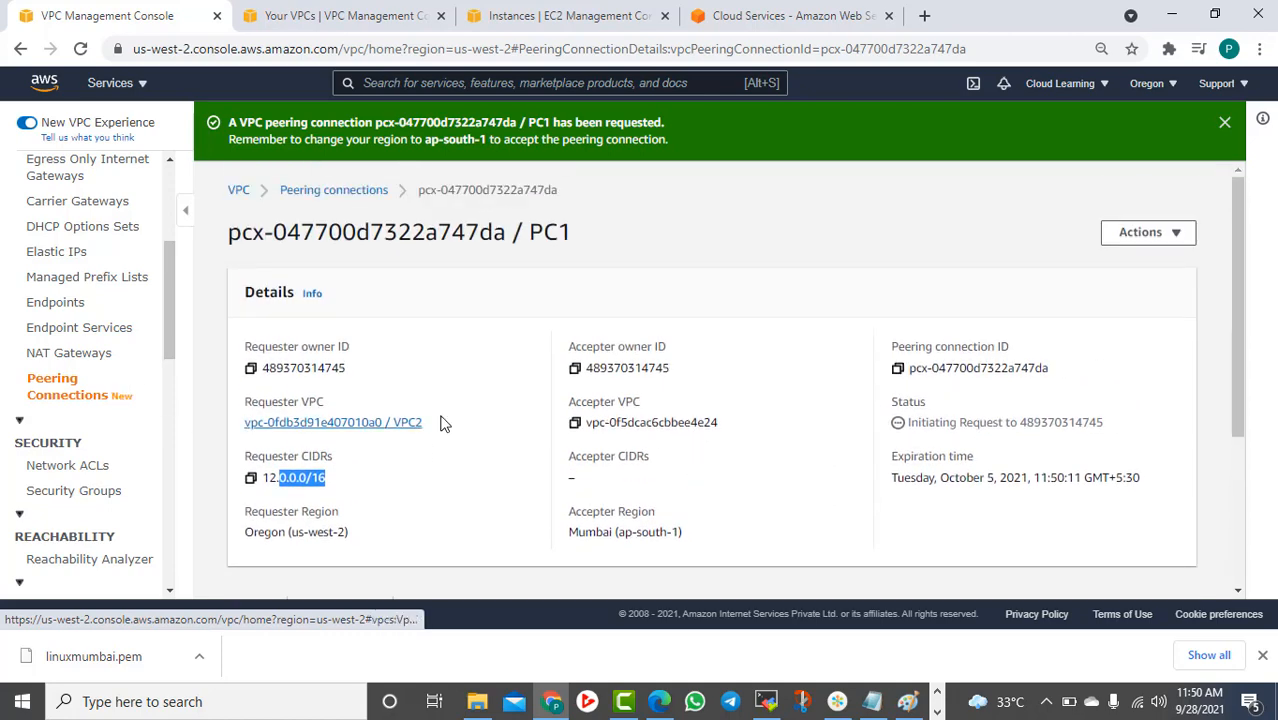
left_click(334, 482)
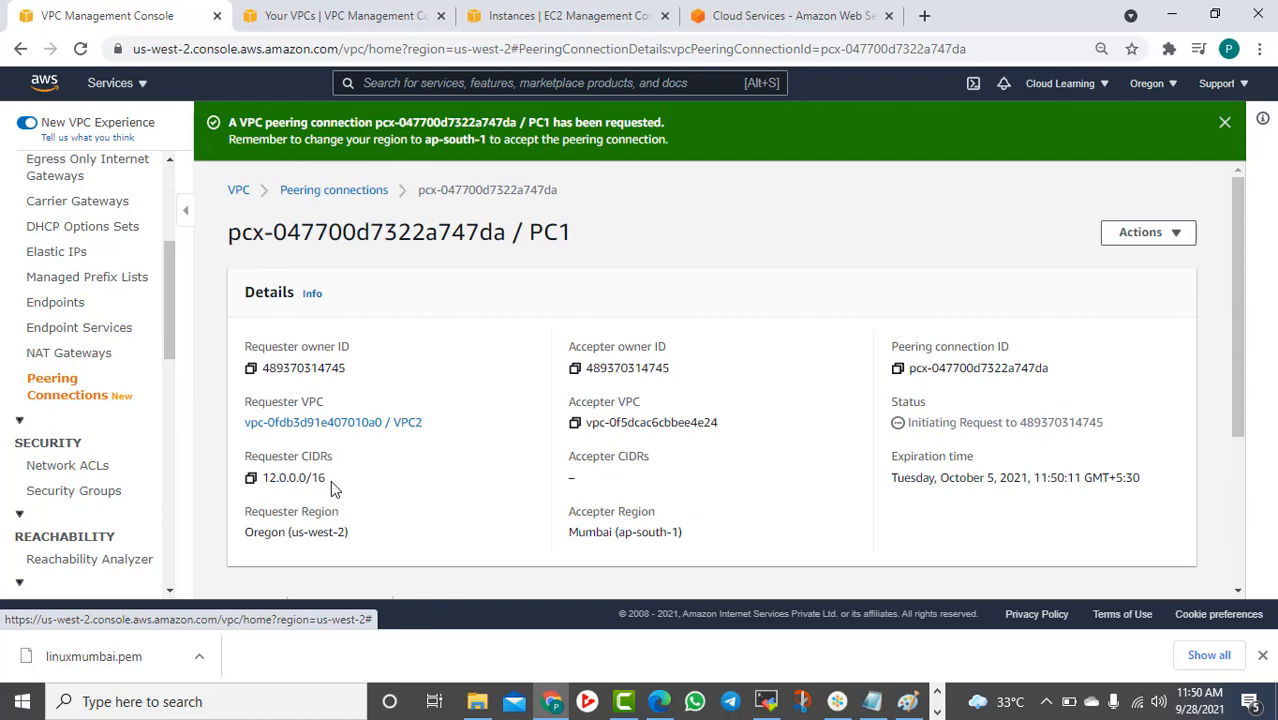
left_click_drag(334, 482, 272, 482)
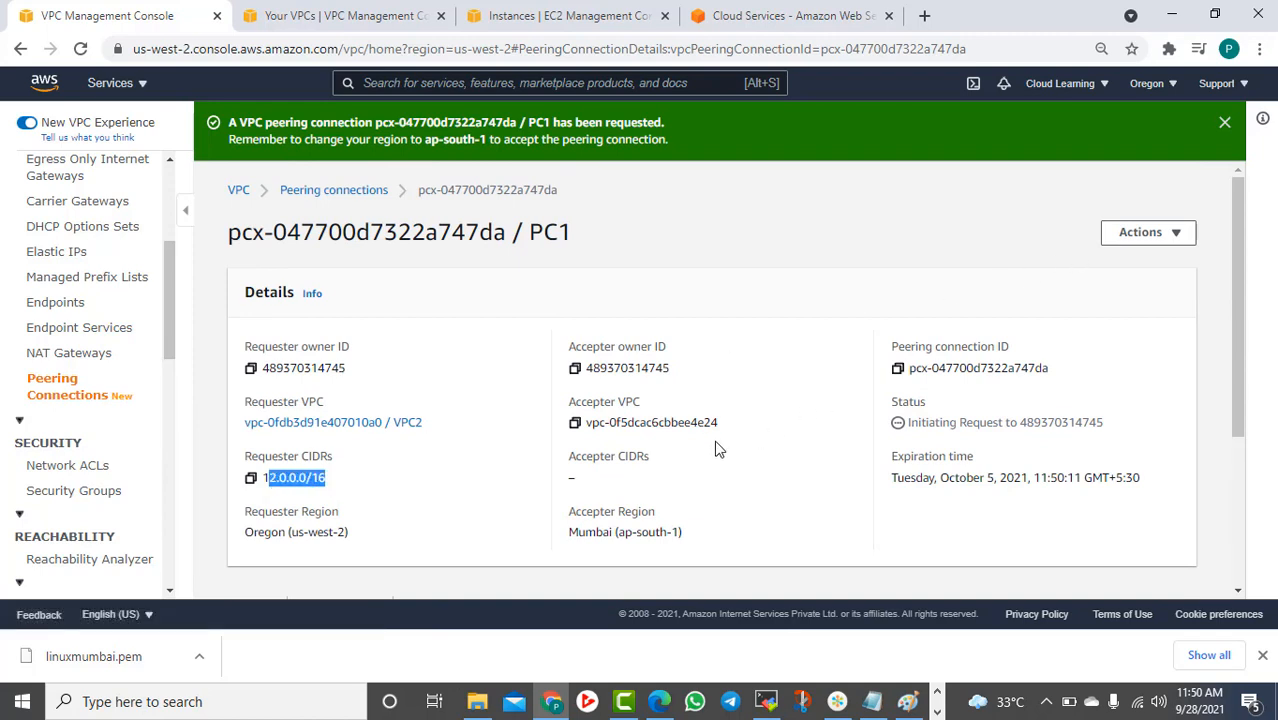
In the Notepad notes, remove the blank line between the two VPC lines
left_click(872, 701)
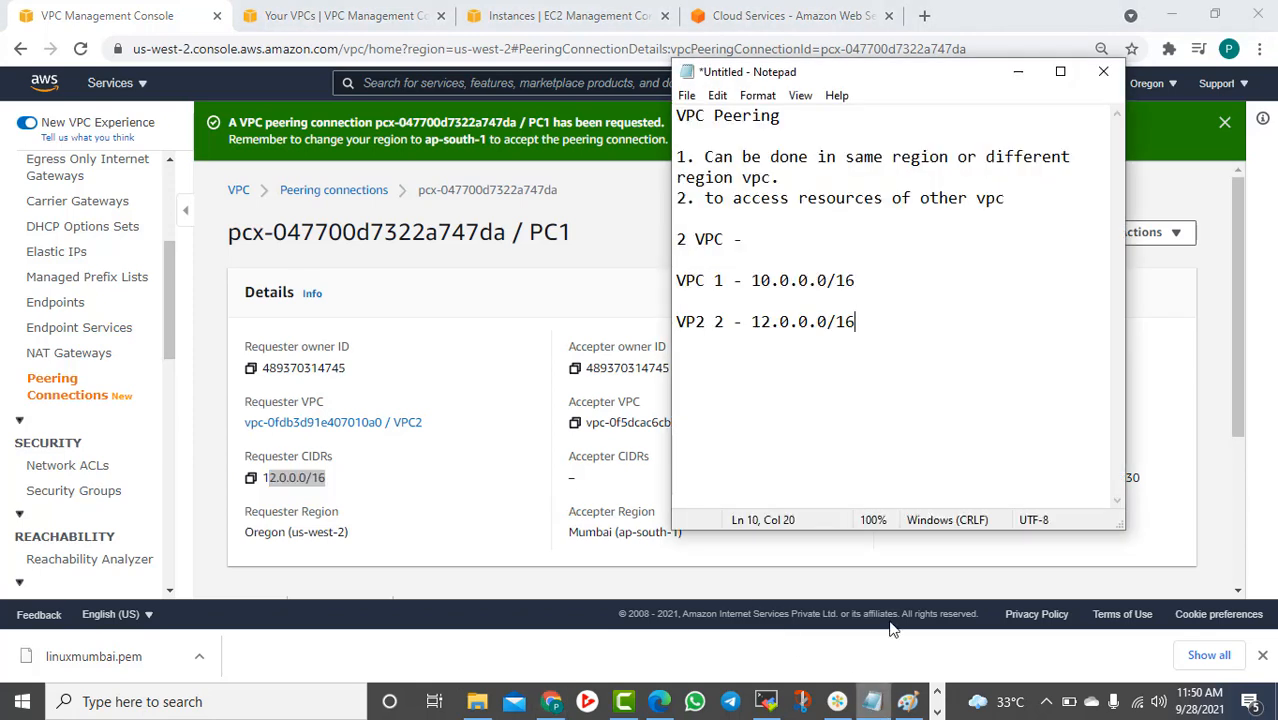
left_click(846, 306)
key("Delete")
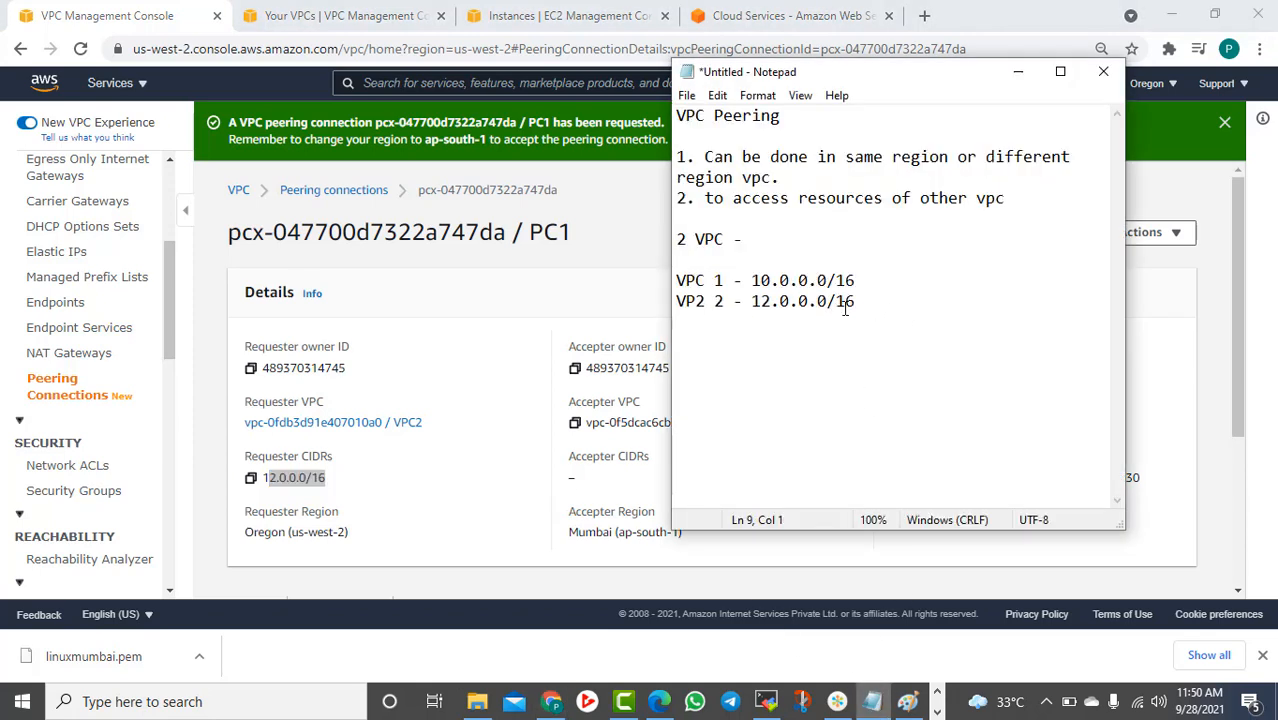
Add lines 'Peering Connection', 'Requestor' and 'Acceptor' below the VPC entries
left_click(909, 300)
key("Return")
key("Return")
type("Peering Co")
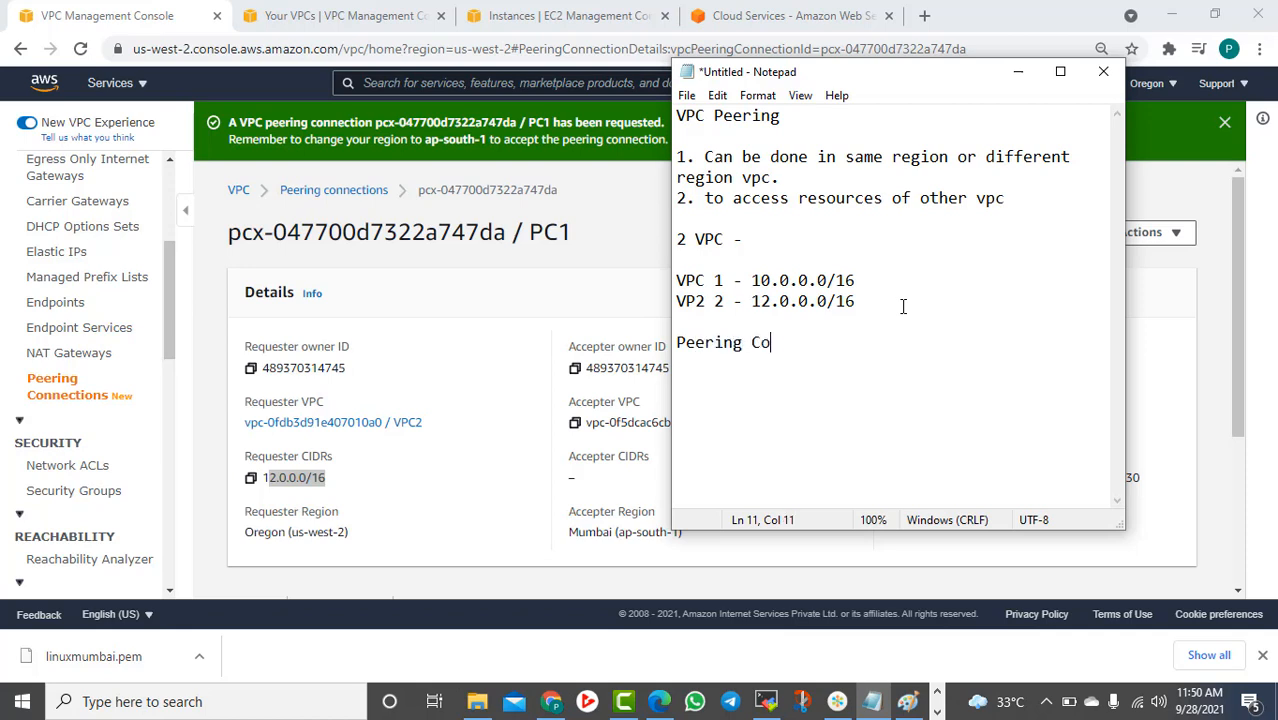
type("nnection")
key("Return")
key("Return")
type("Requestor")
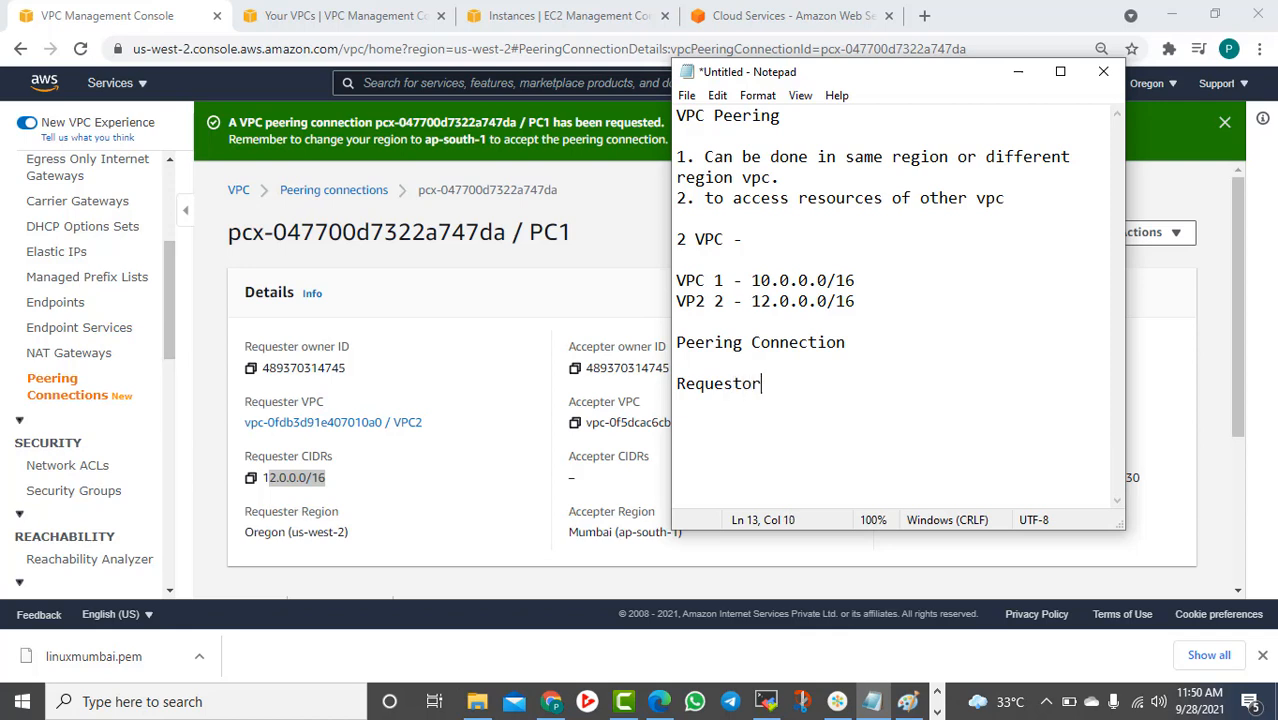
key("Return")
type("Acceptor")
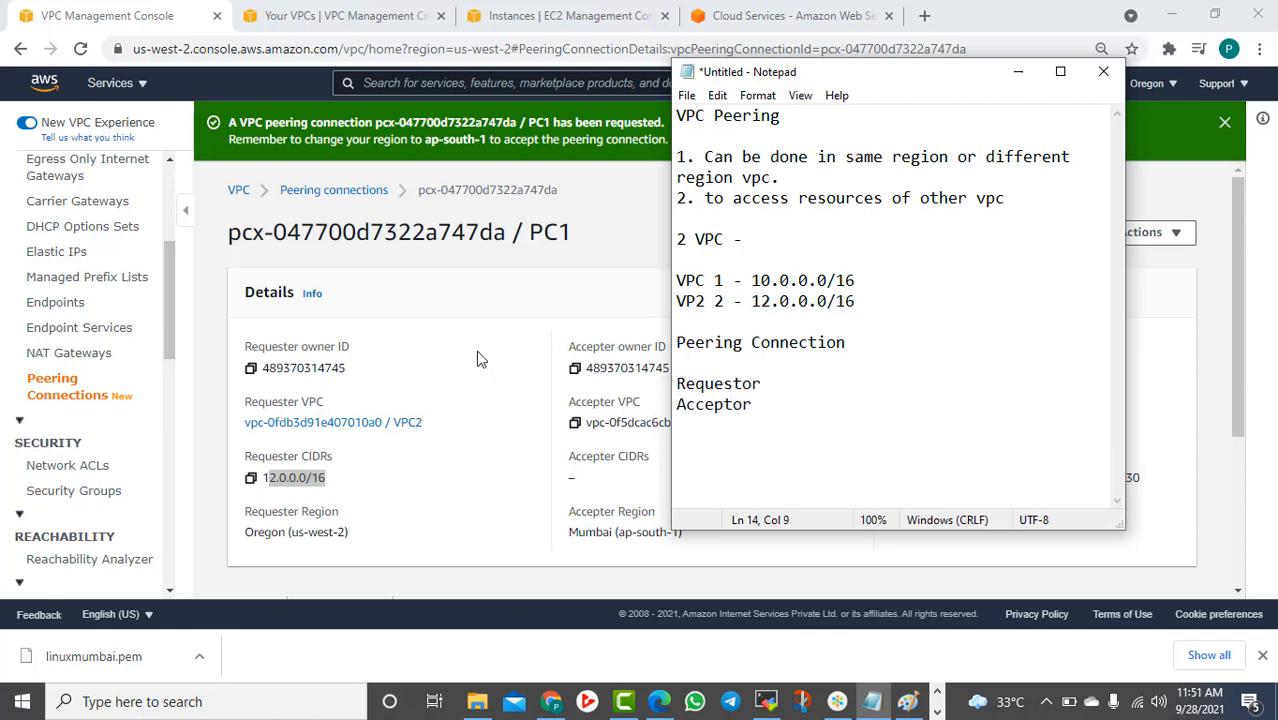
Back in the browser, switch the console region to Asia Pacific (Mumbai)
key("alt+Tab")
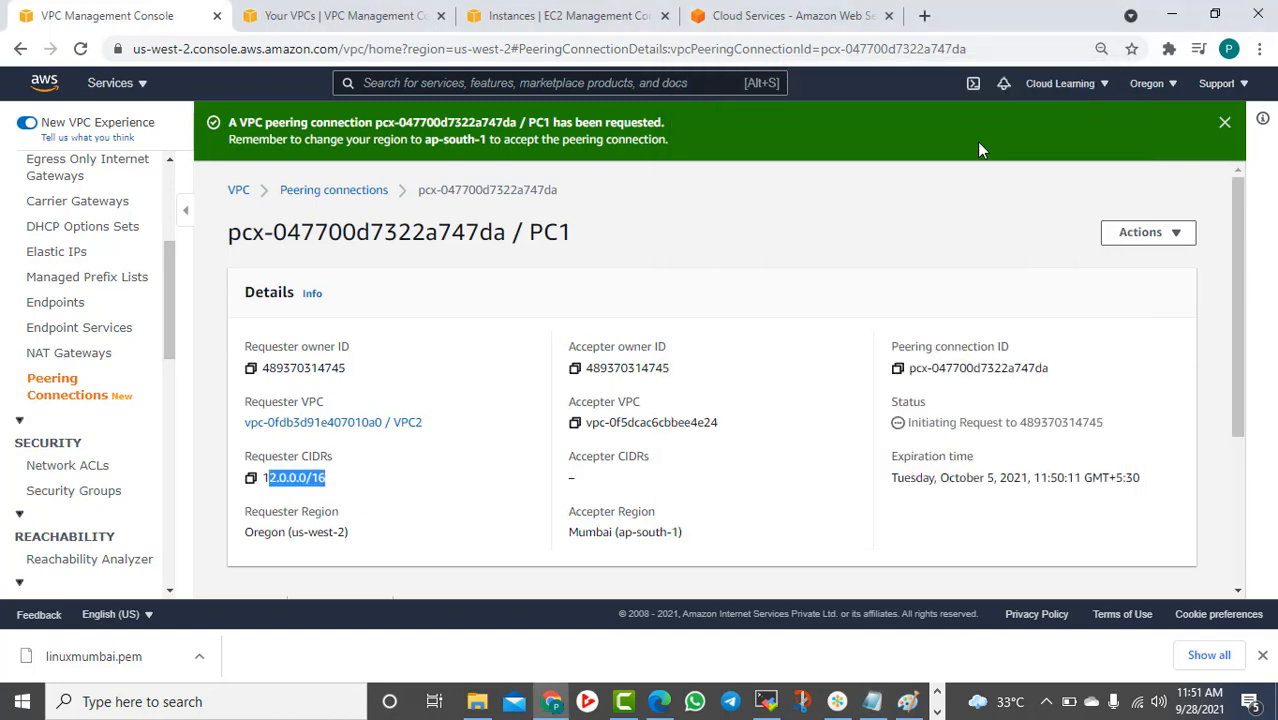
left_click(1150, 84)
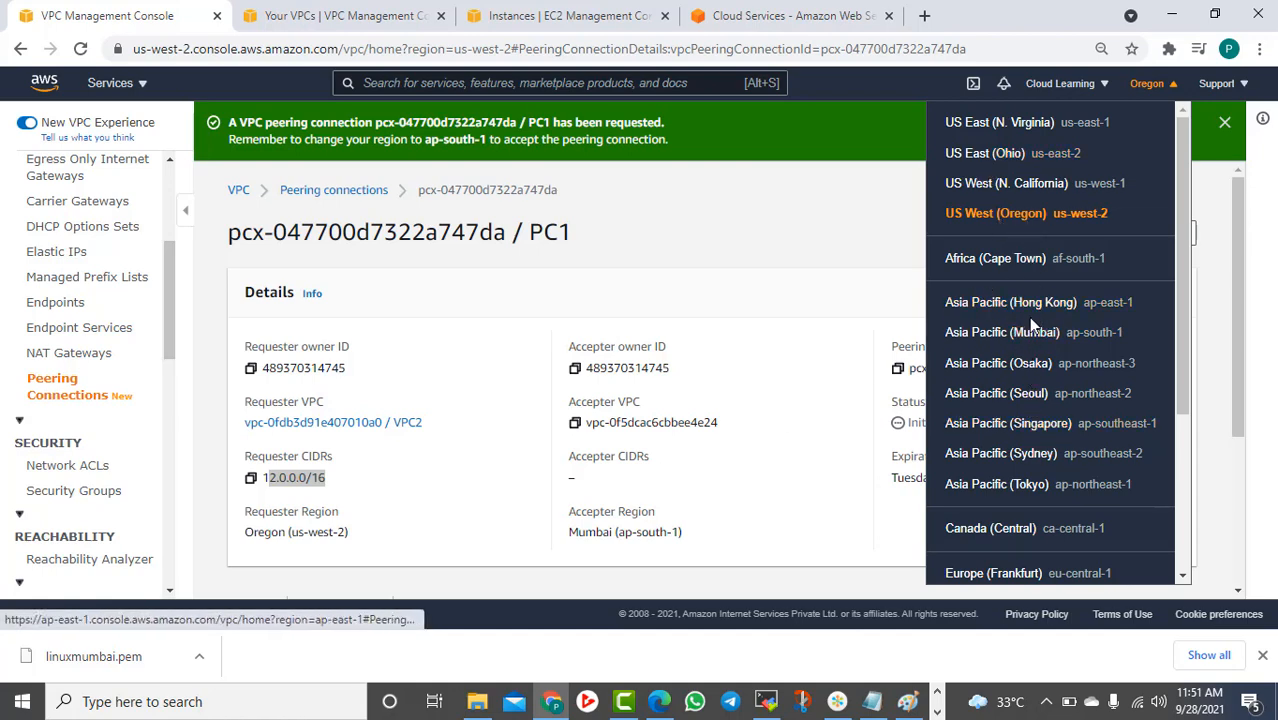
scroll(1028, 317, "down", 2)
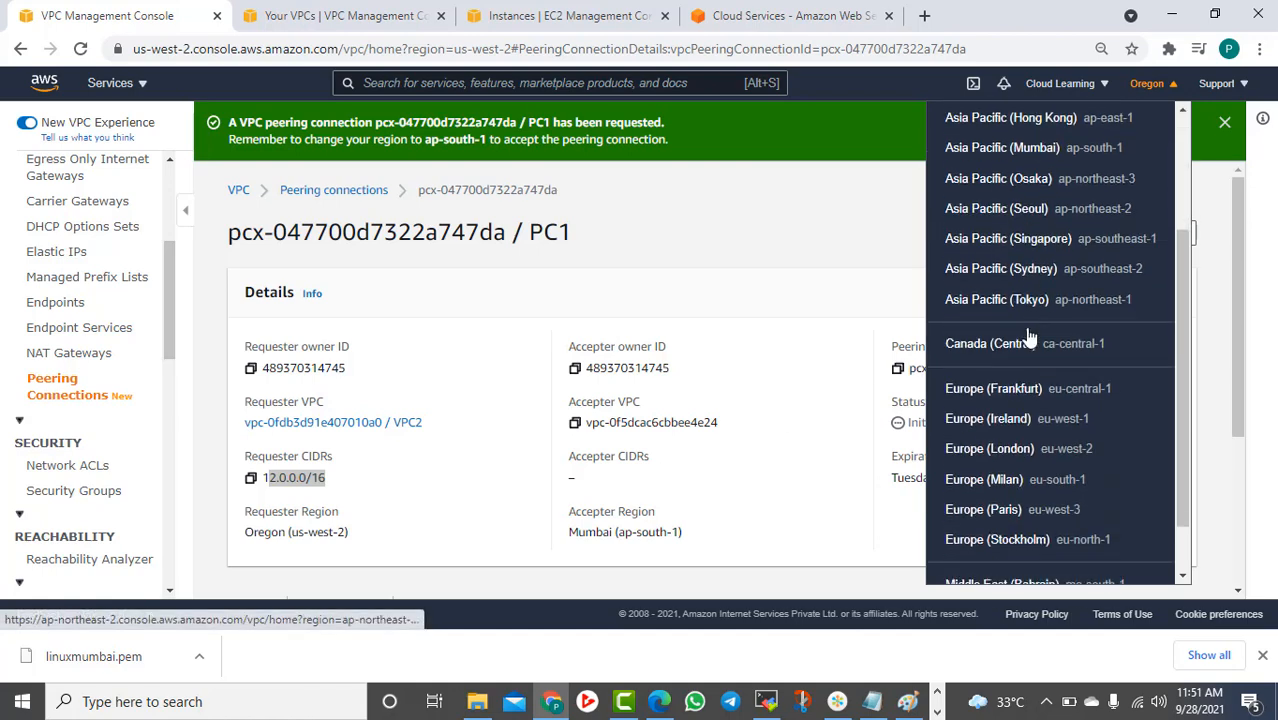
left_click(1027, 148)
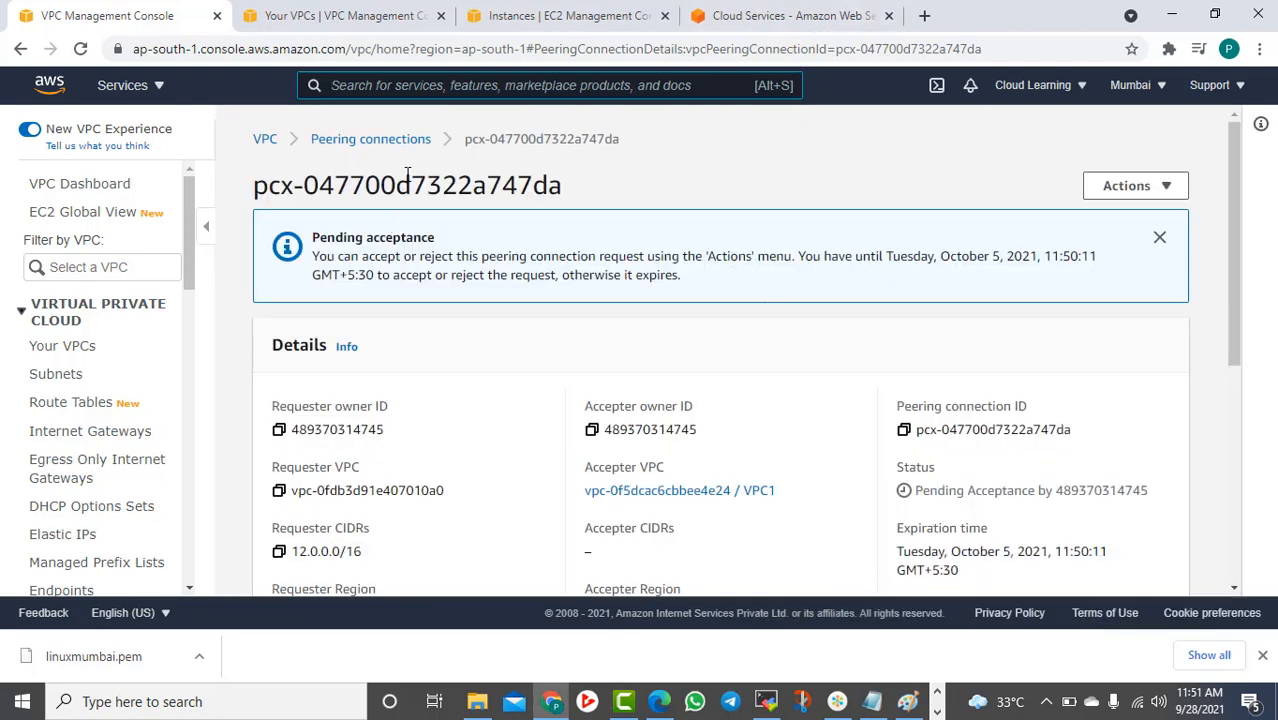
Accept the Pending acceptance PC1 request via Actions > Accept request, then refresh to see Active
scroll(447, 148, "down", 2)
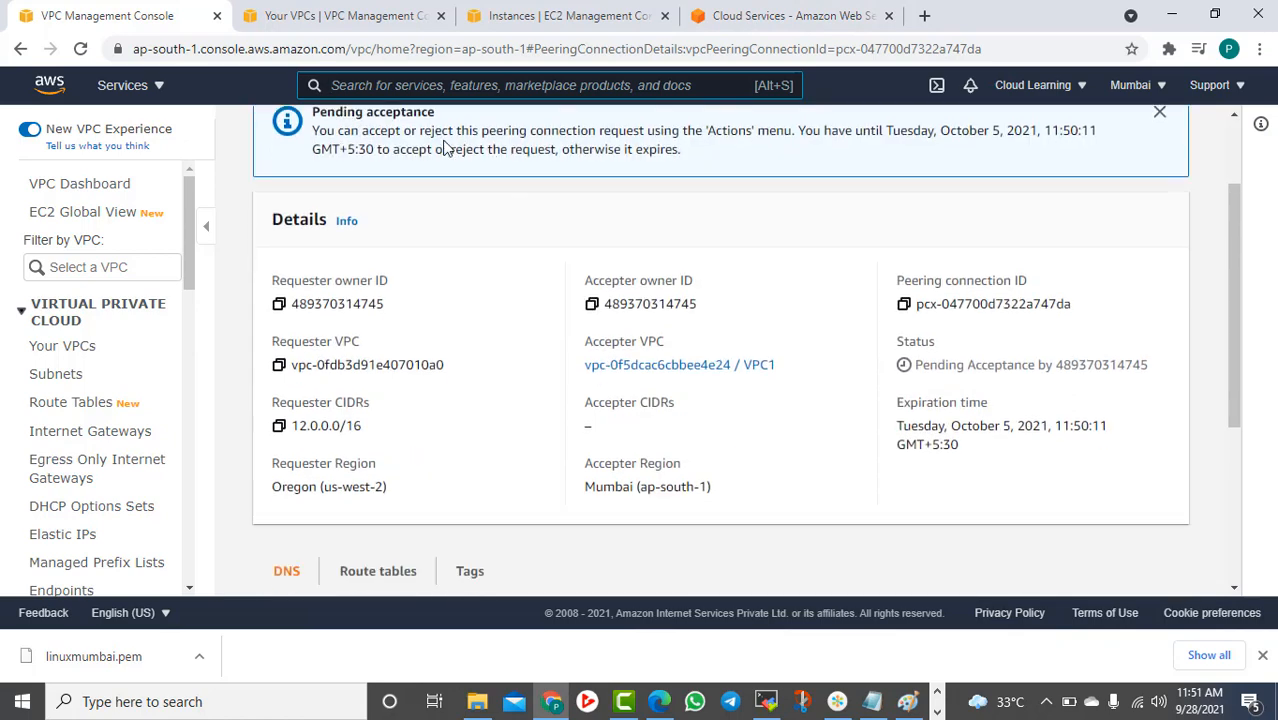
scroll(447, 148, "down", 1)
scroll(482, 242, "up", 3)
left_click(400, 140)
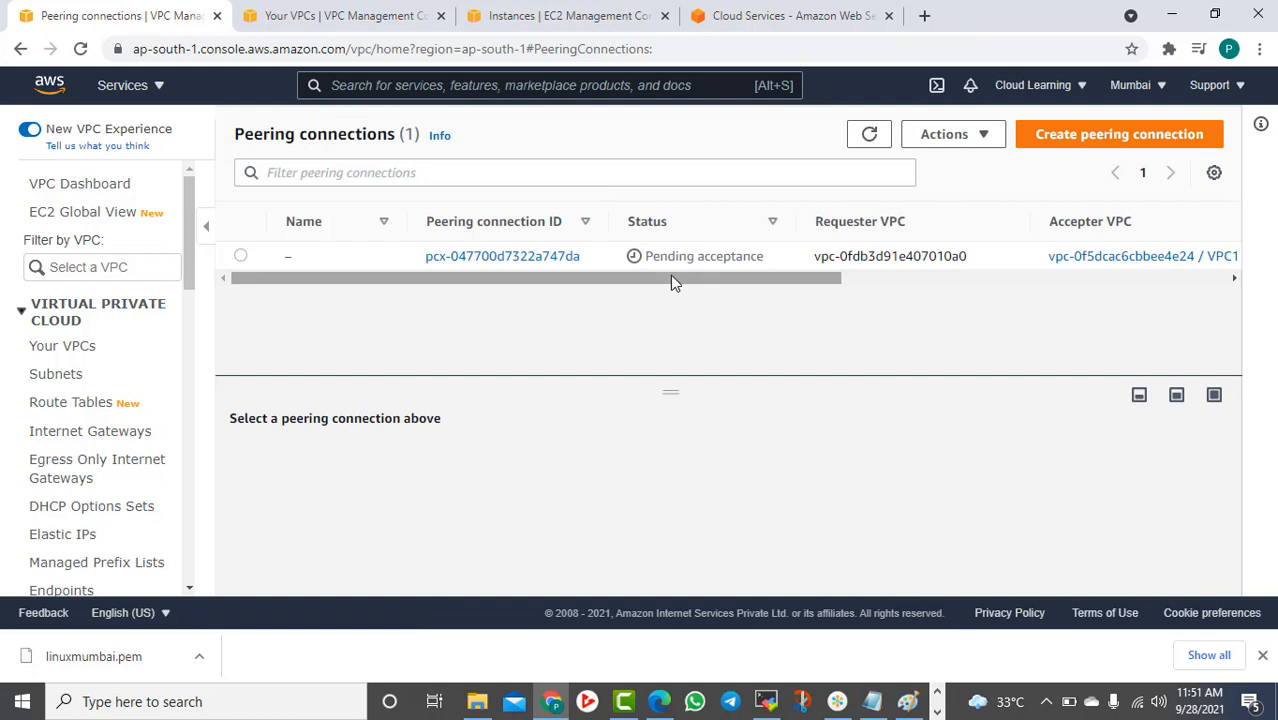
left_click_drag(667, 256, 723, 292)
left_click(993, 136)
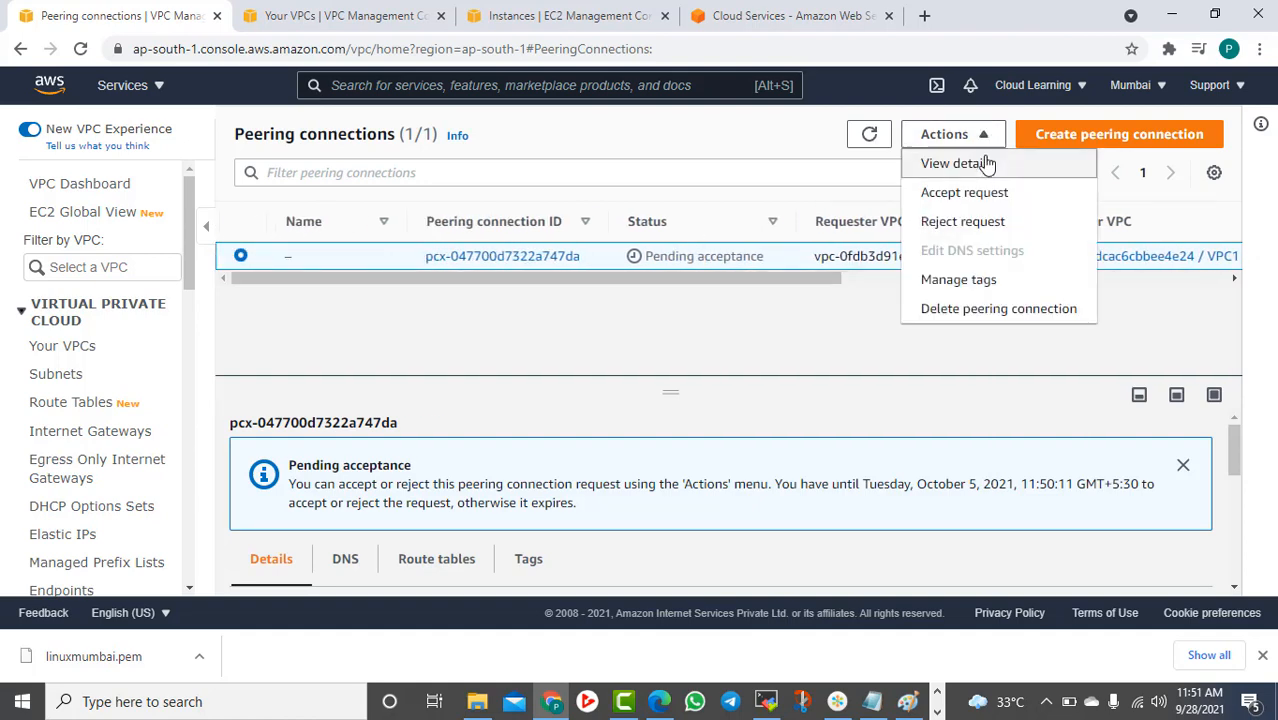
left_click(982, 194)
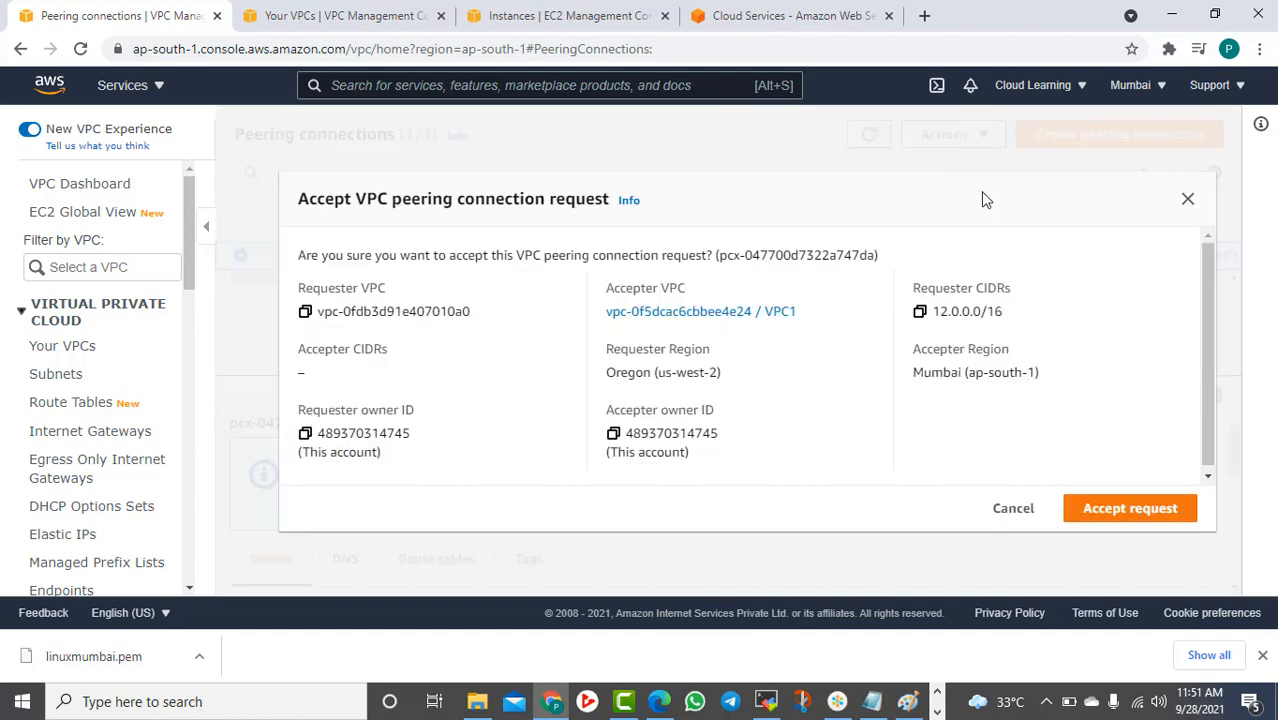
left_click(1097, 527)
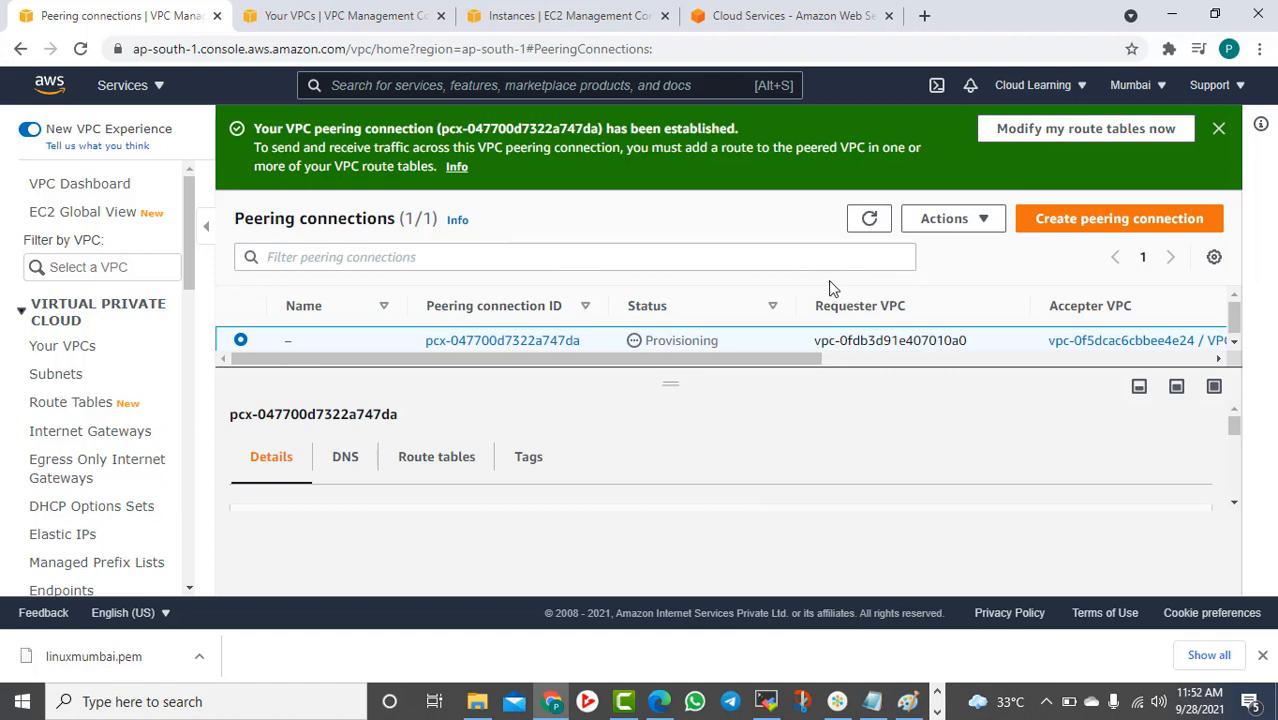
left_click(869, 220)
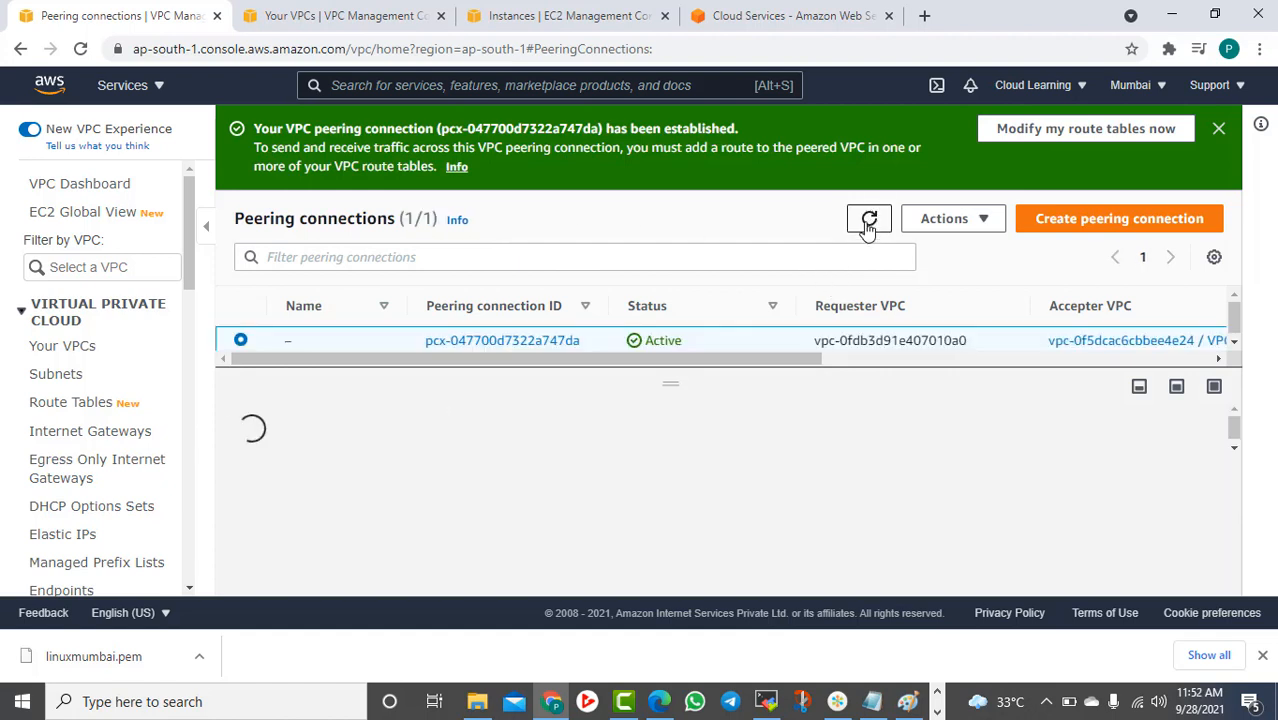
In MobaXterm's VPC2 Server session, type the 'ping' command
left_click(766, 703)
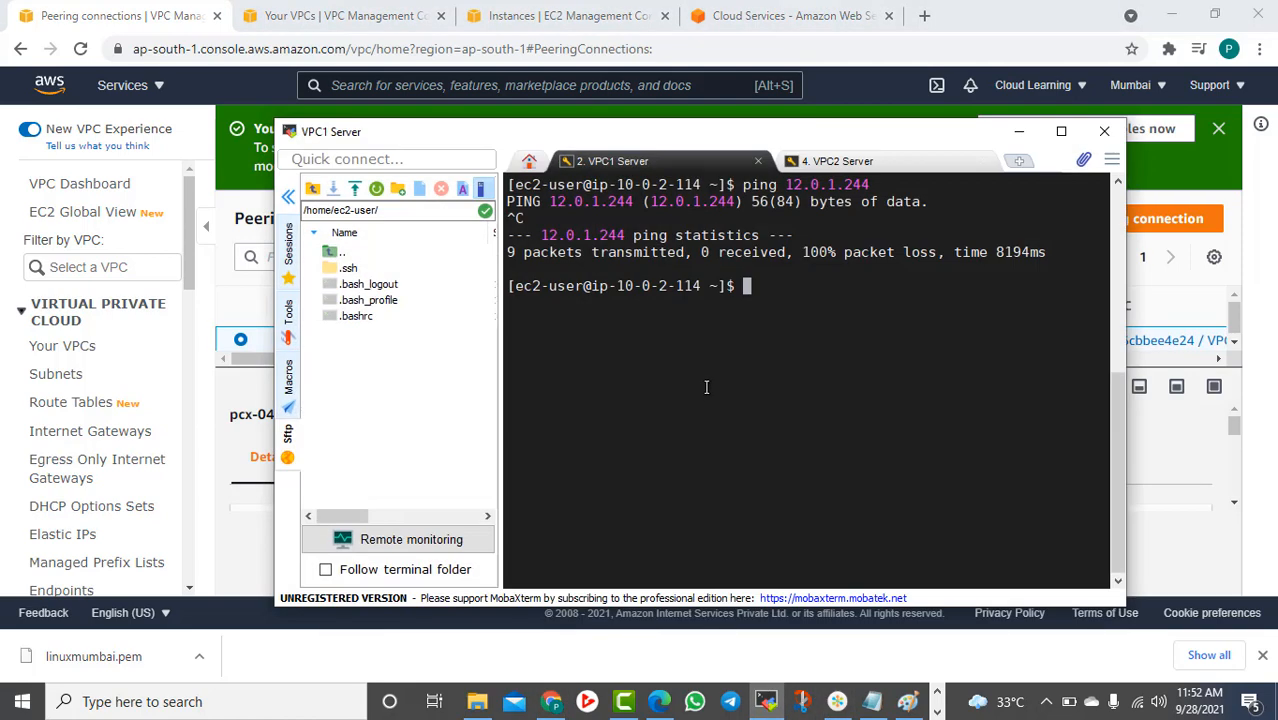
left_click(847, 165)
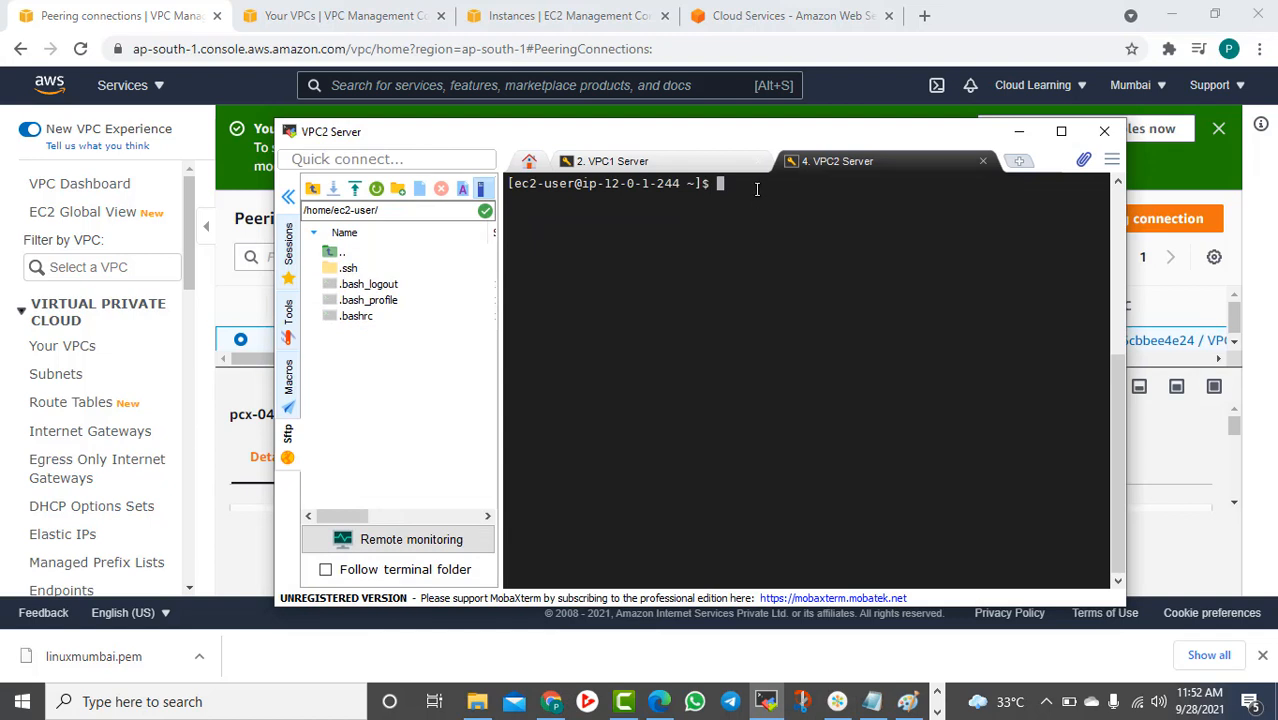
left_click_drag(757, 189, 801, 194)
left_click(793, 196)
type("pig")
key("BackSpace")
key("BackSpace")
type("ng")
Complete and run 'ping 10.0.2.114' to the VPC1 server, then minimise MobaXterm
left_click(625, 161)
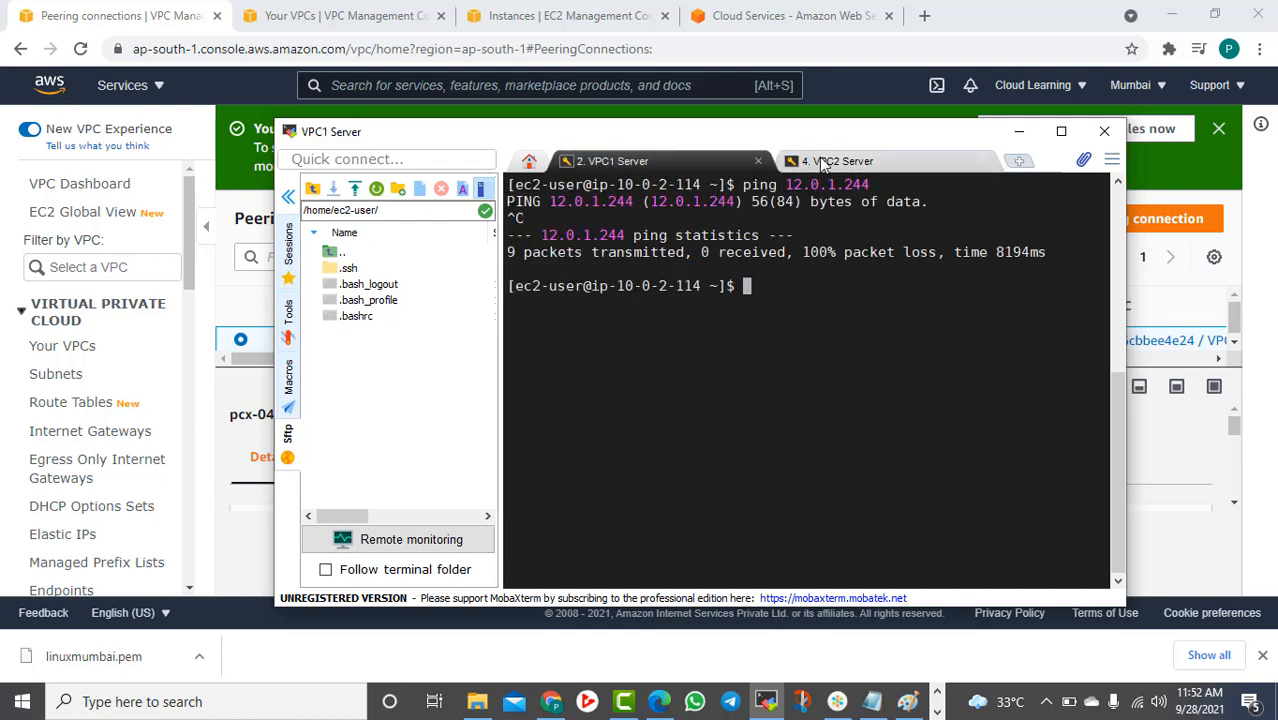
left_click(823, 162)
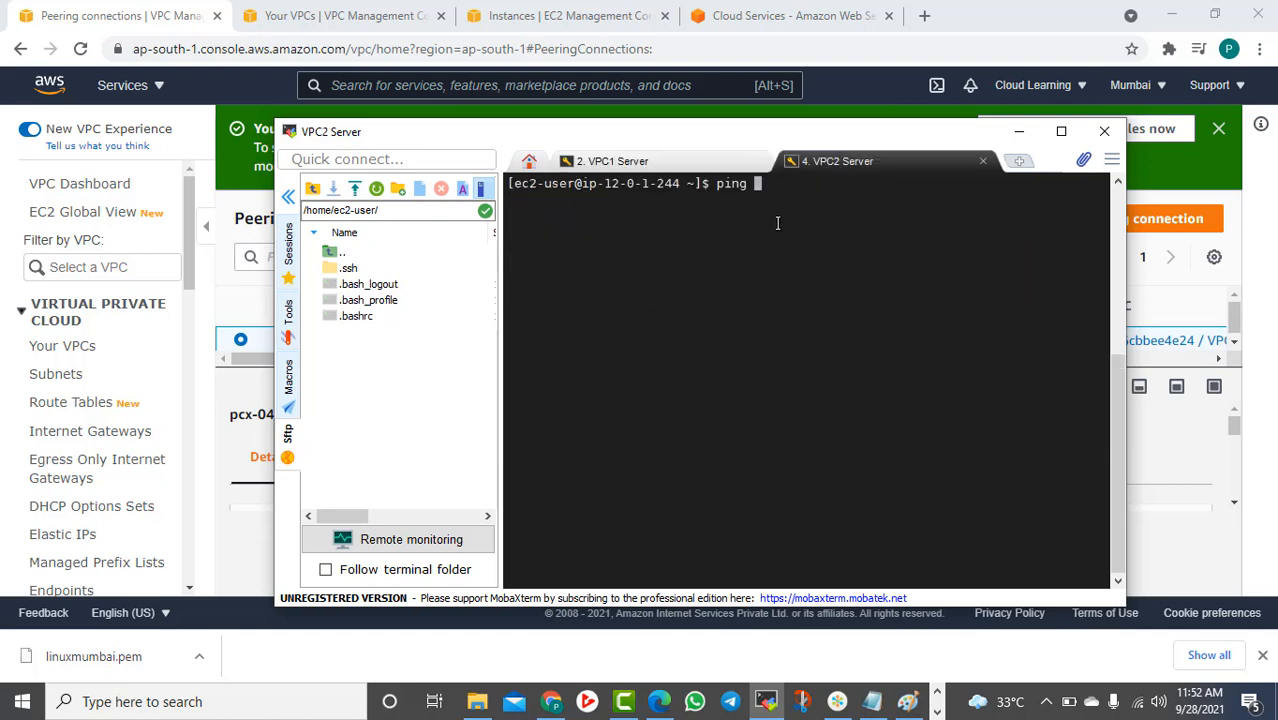
type("10.0.2")
left_click(690, 168)
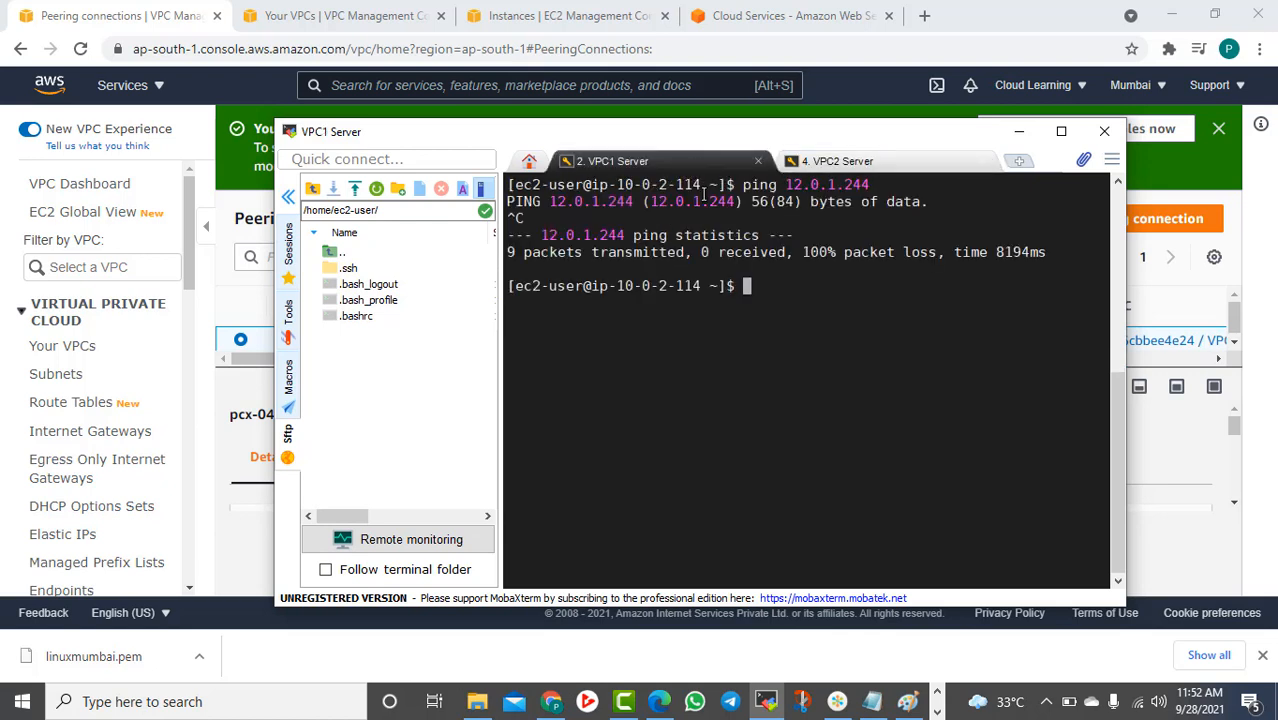
left_click(838, 164)
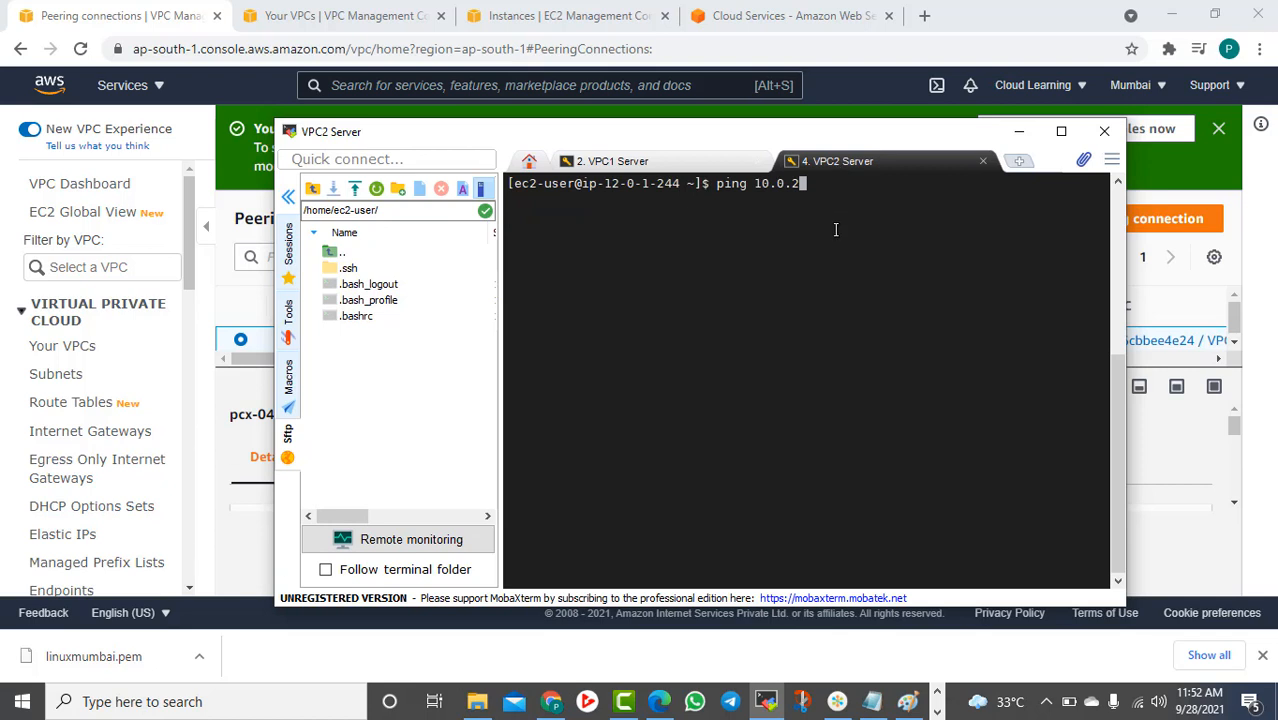
type(".114")
key("Return")
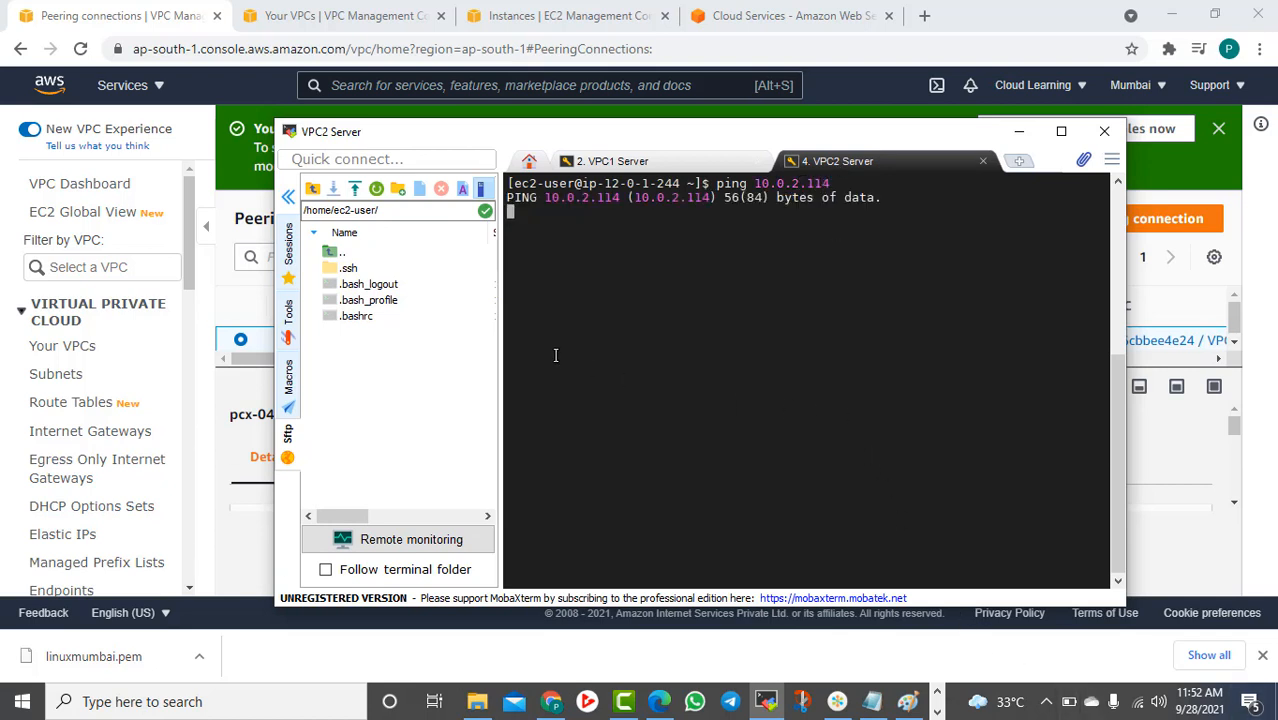
left_click(1018, 133)
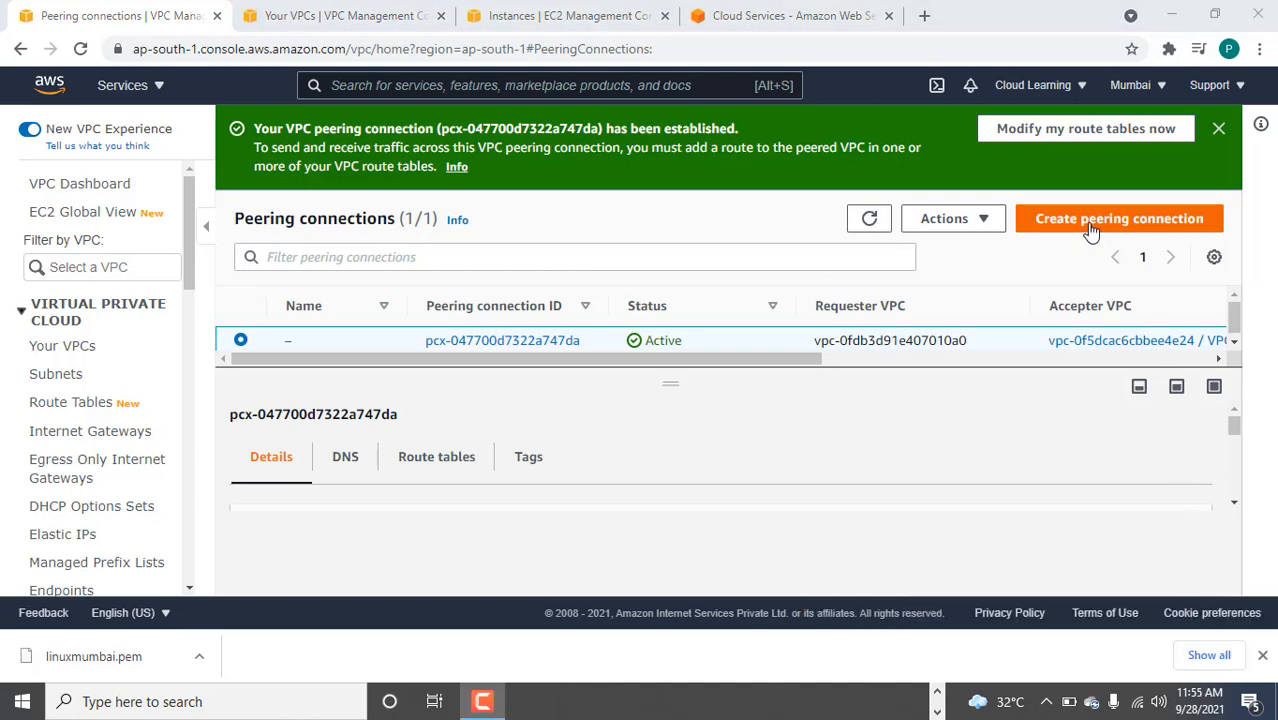
Start a new peering connection named VPC2PC with VPC1 as the requester
left_click(1119, 218)
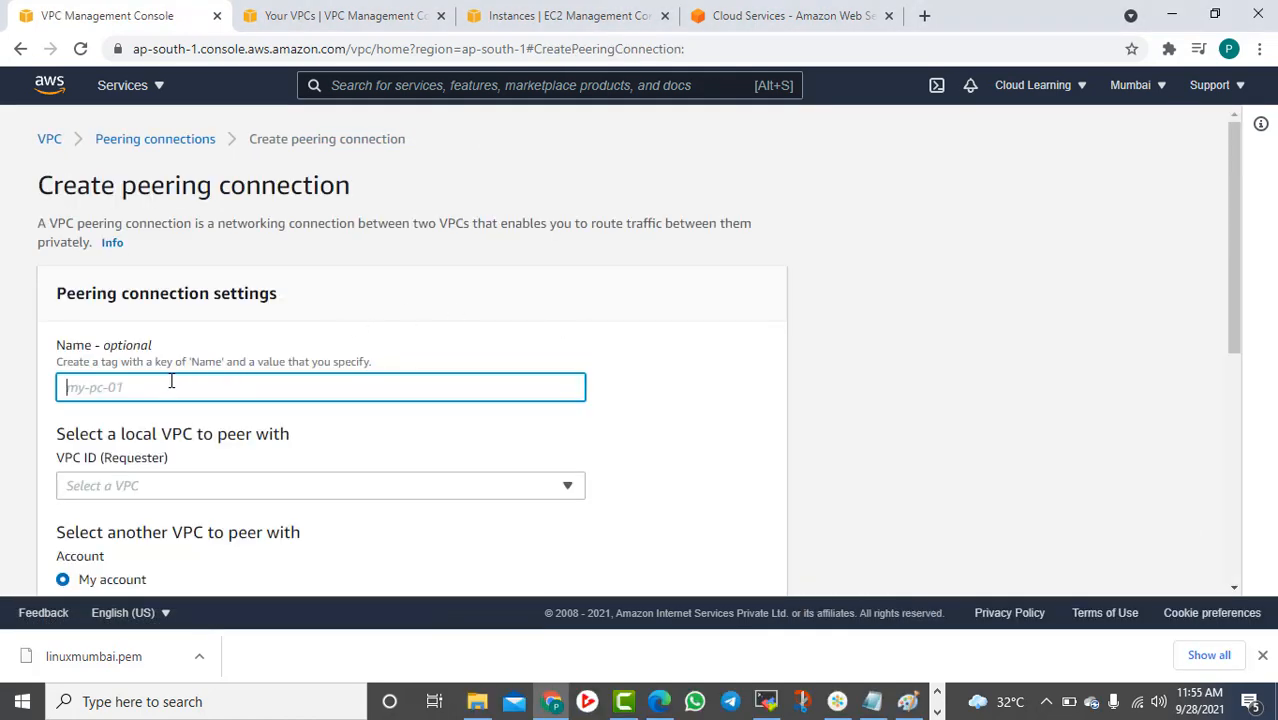
left_click(171, 381)
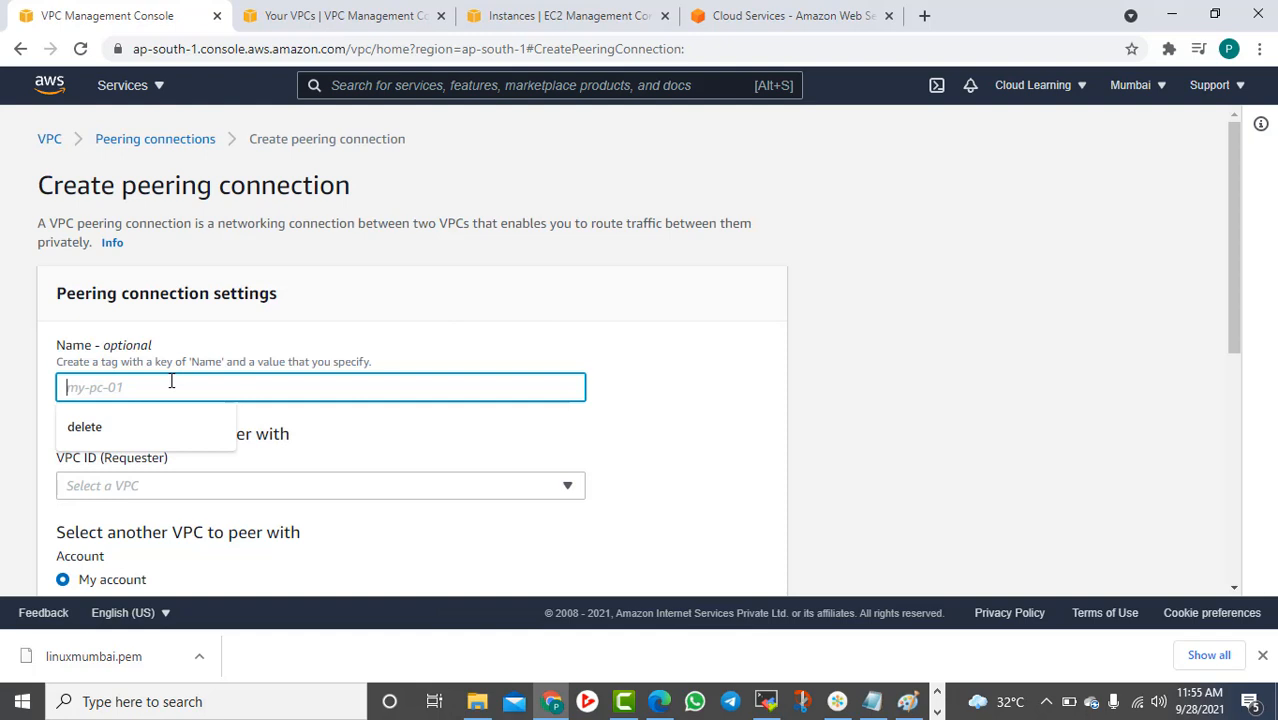
type("VP")
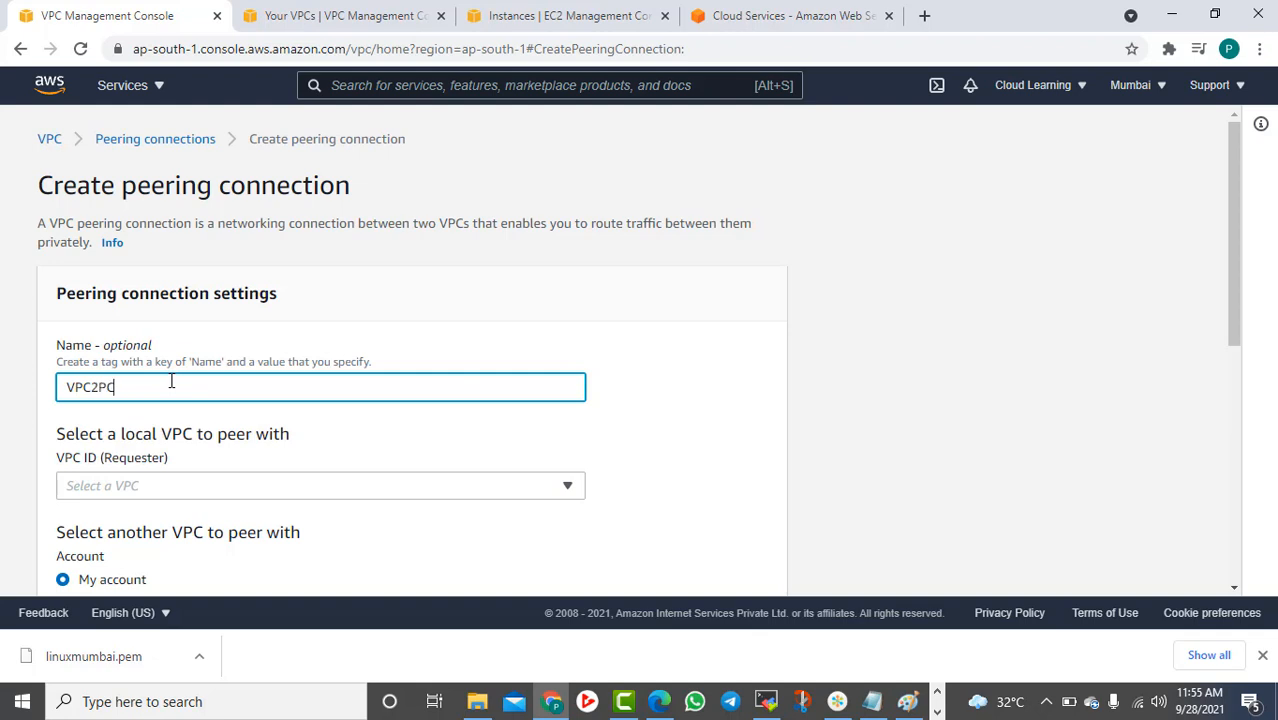
type("C2PC")
scroll(175, 390, "down", 2)
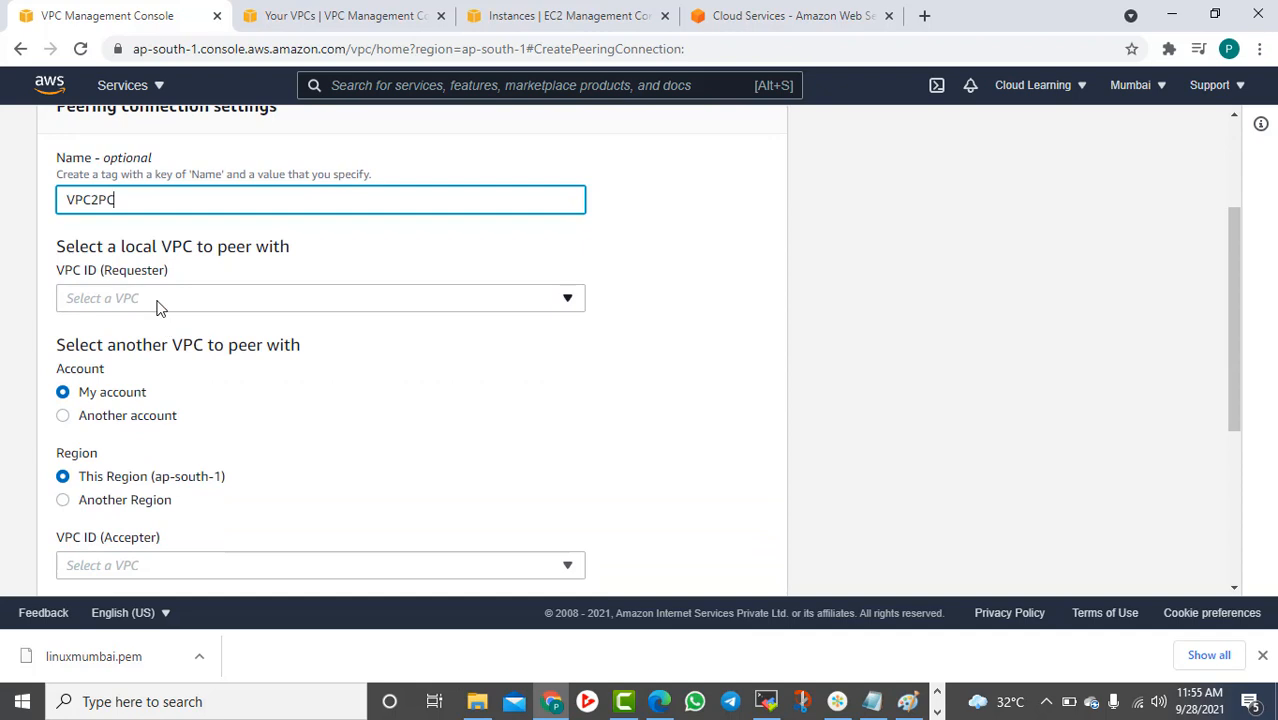
left_click(156, 300)
left_click(187, 356)
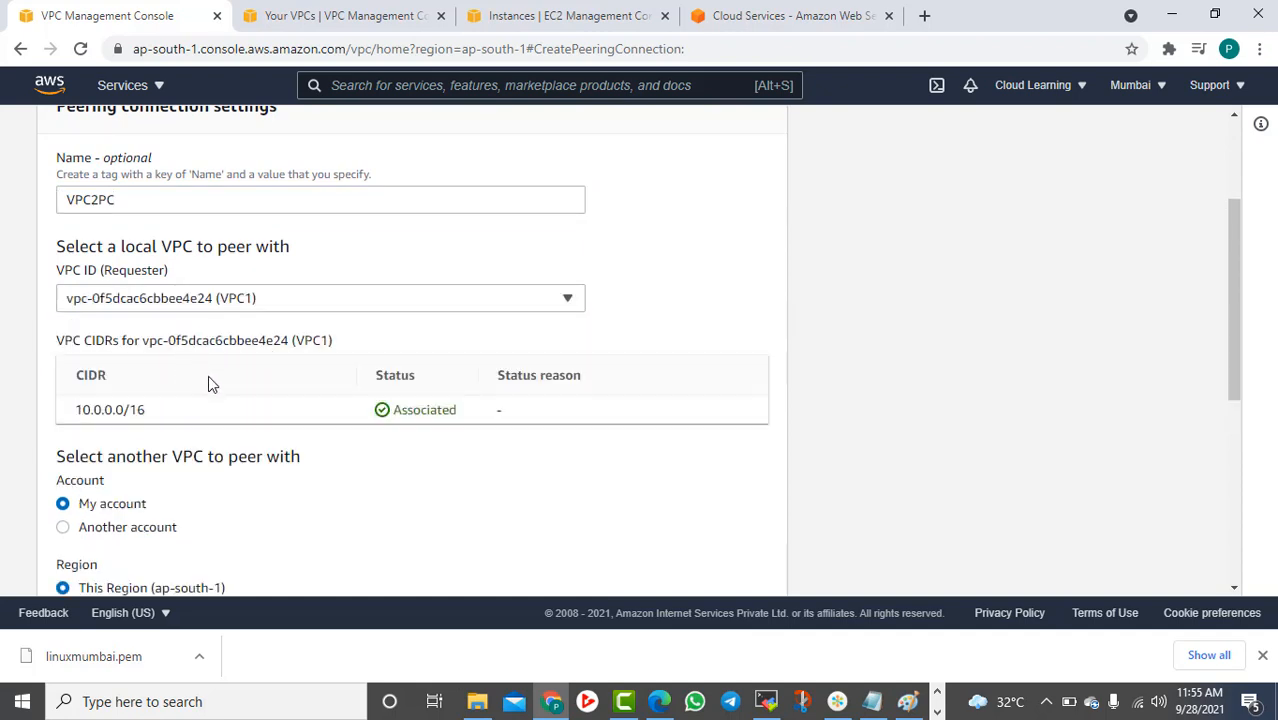
Set the accepter to Another Region, US West (Oregon)
scroll(208, 380, "down", 2)
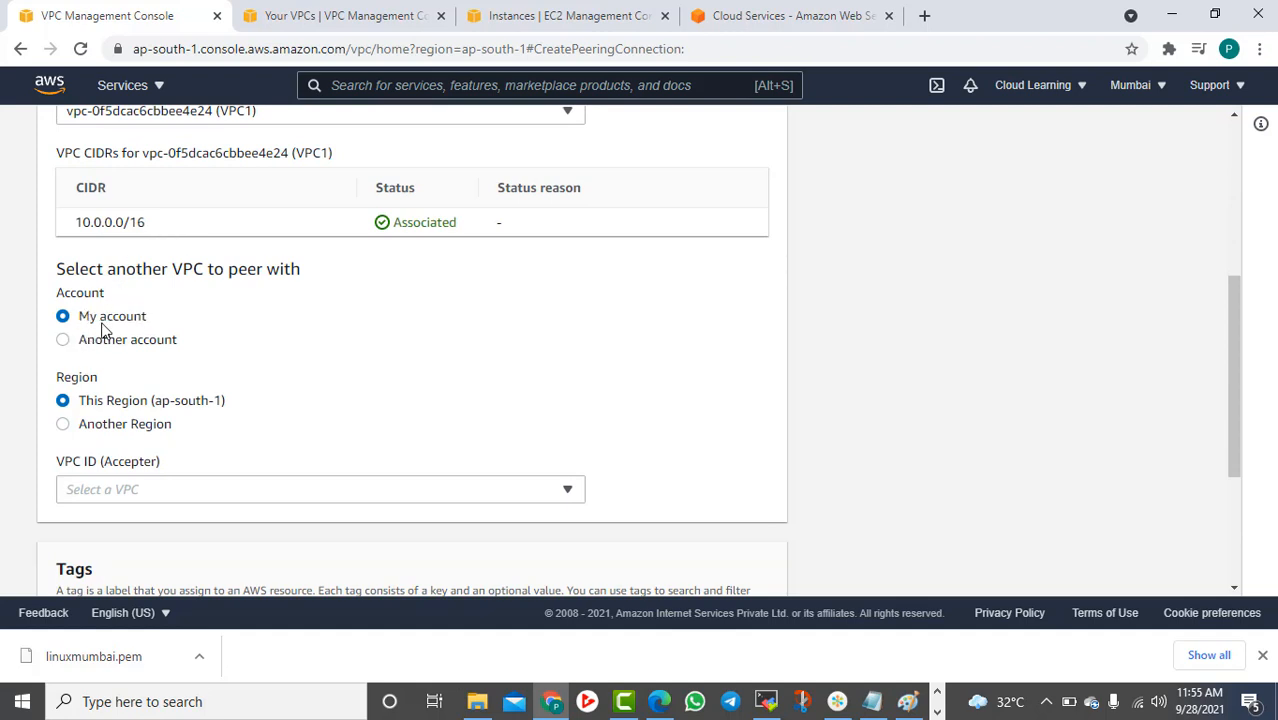
left_click(117, 423)
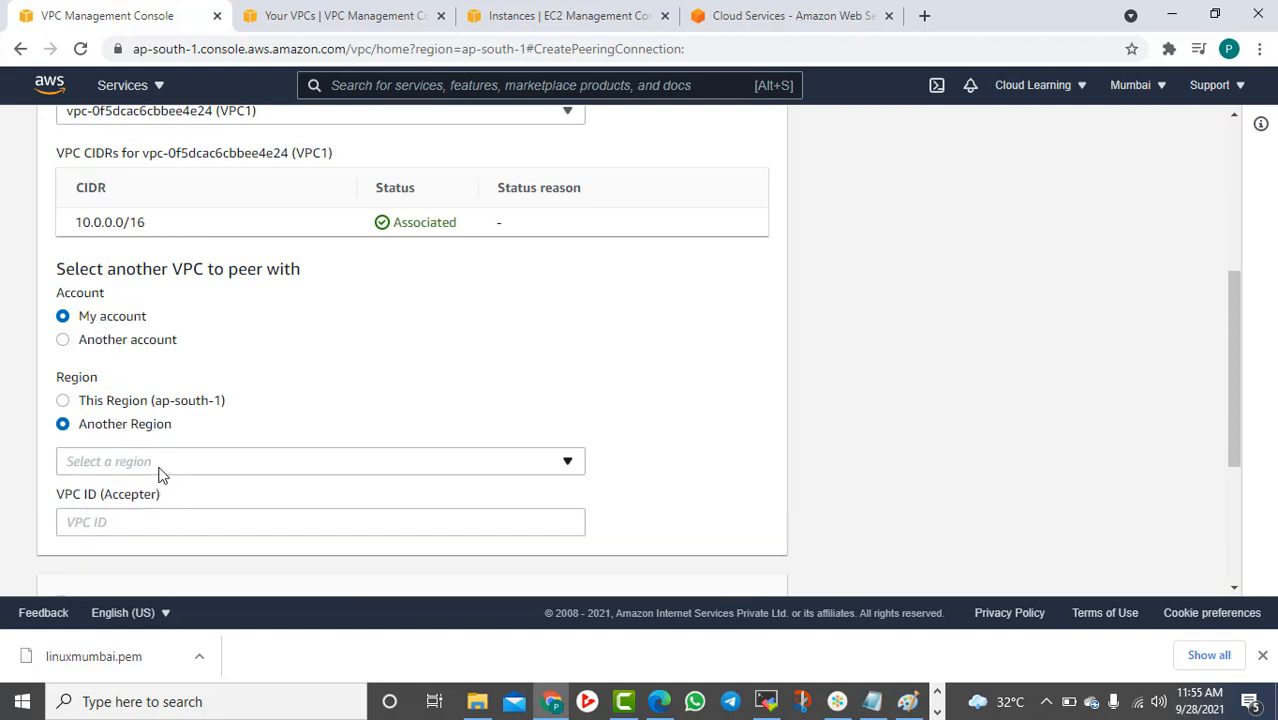
left_click(156, 459)
scroll(137, 277, "down", 2)
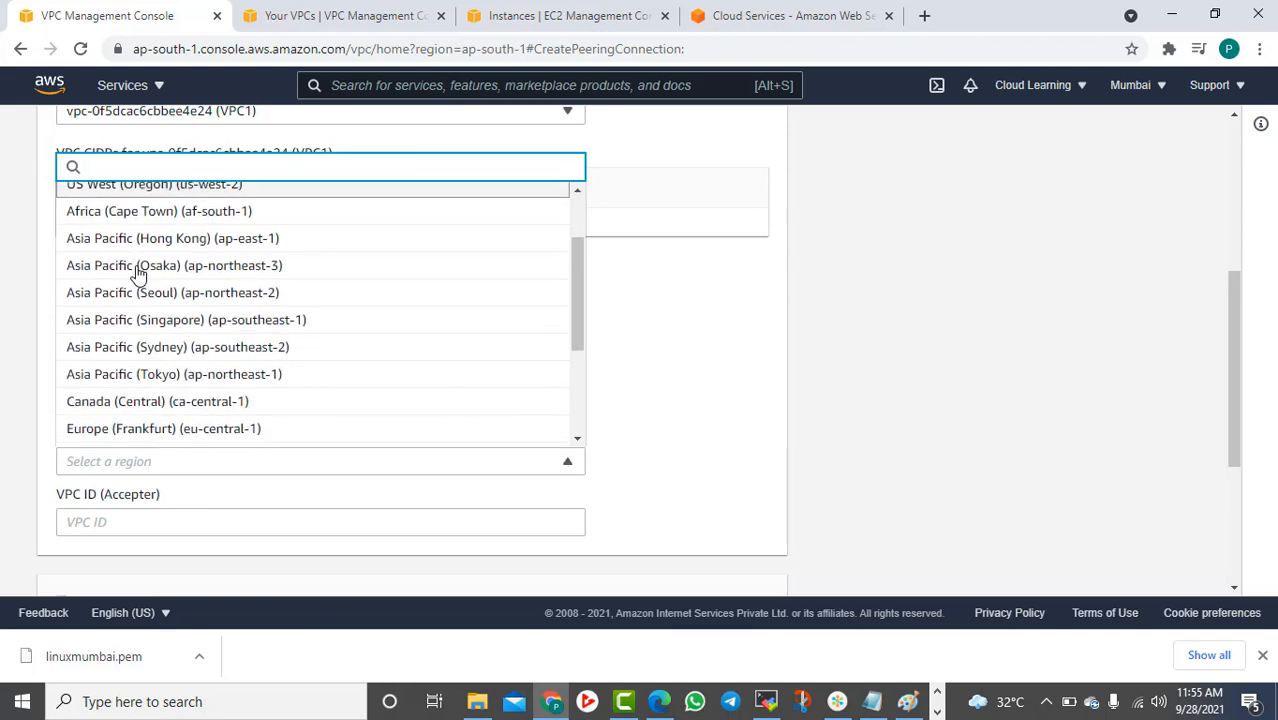
scroll(160, 255, "up", 2)
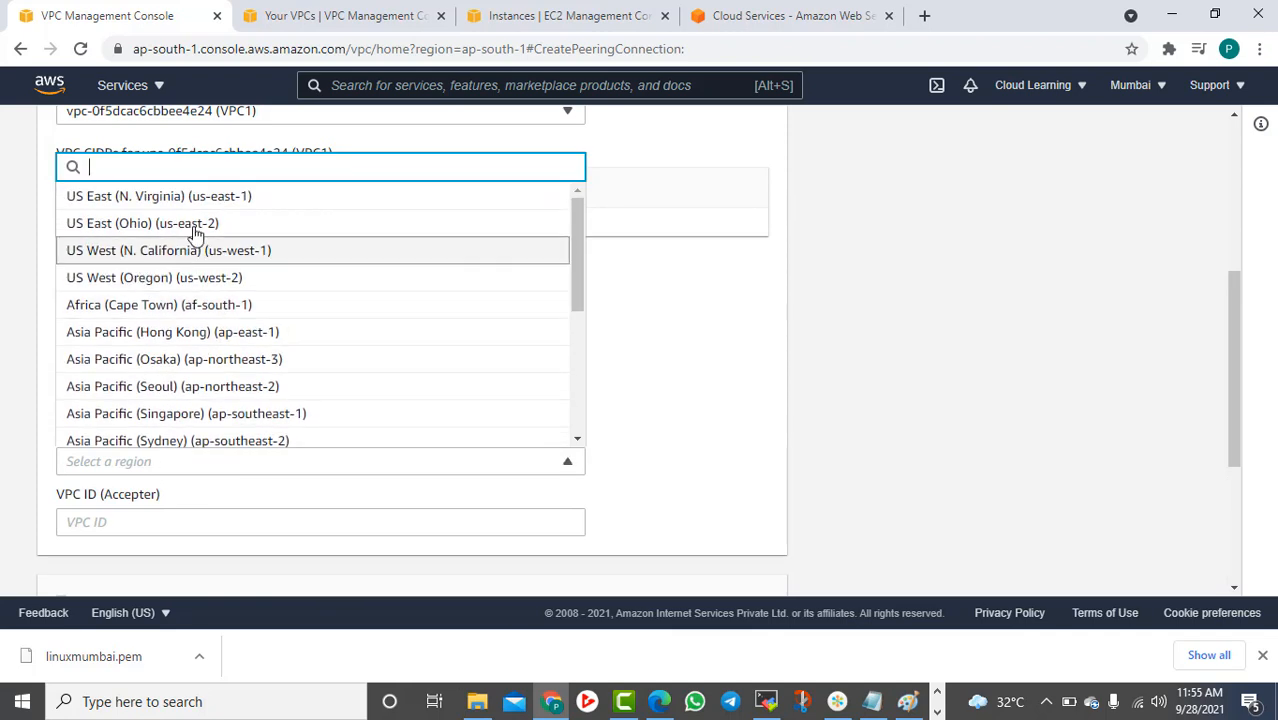
left_click(182, 280)
left_click(128, 521)
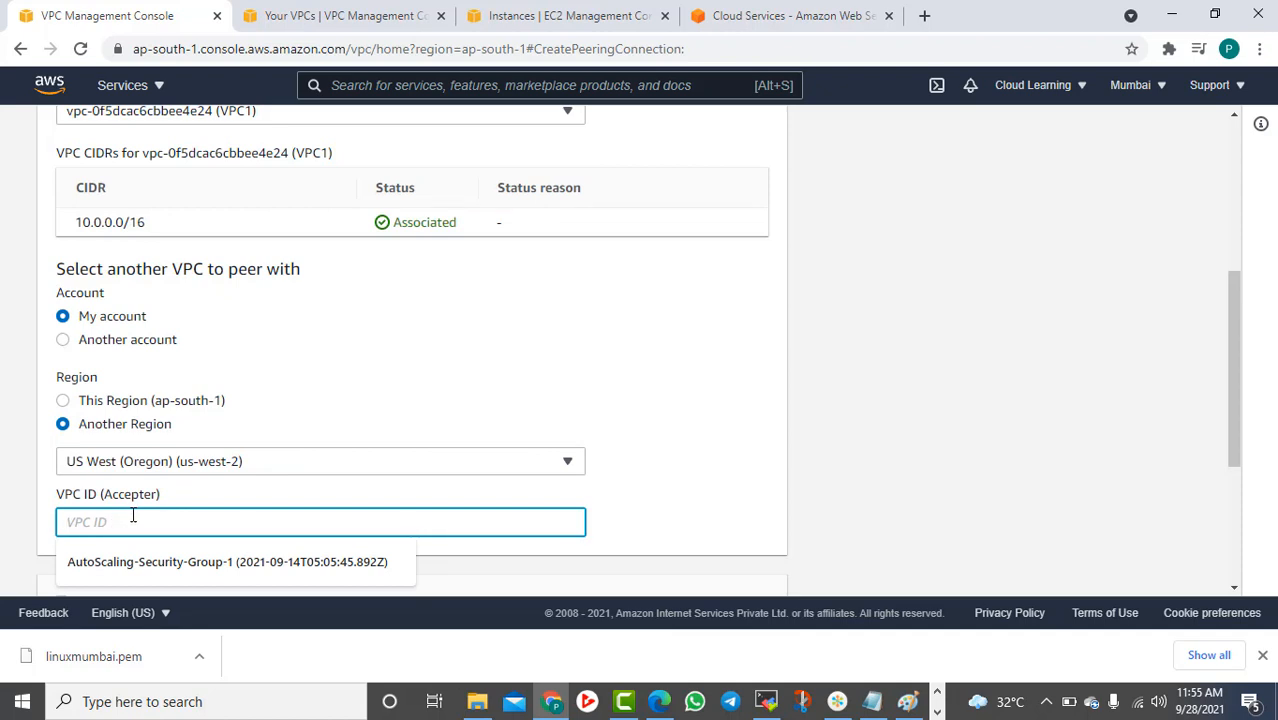
left_click(915, 456)
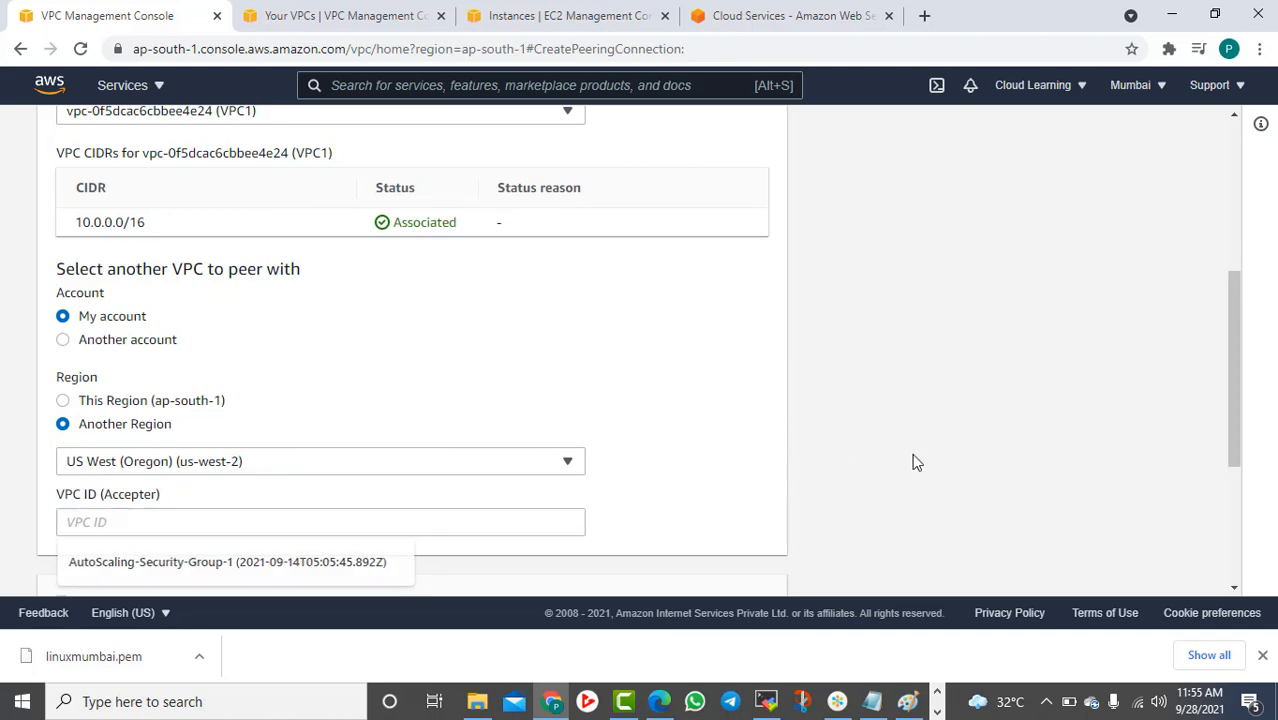
left_click(352, 12)
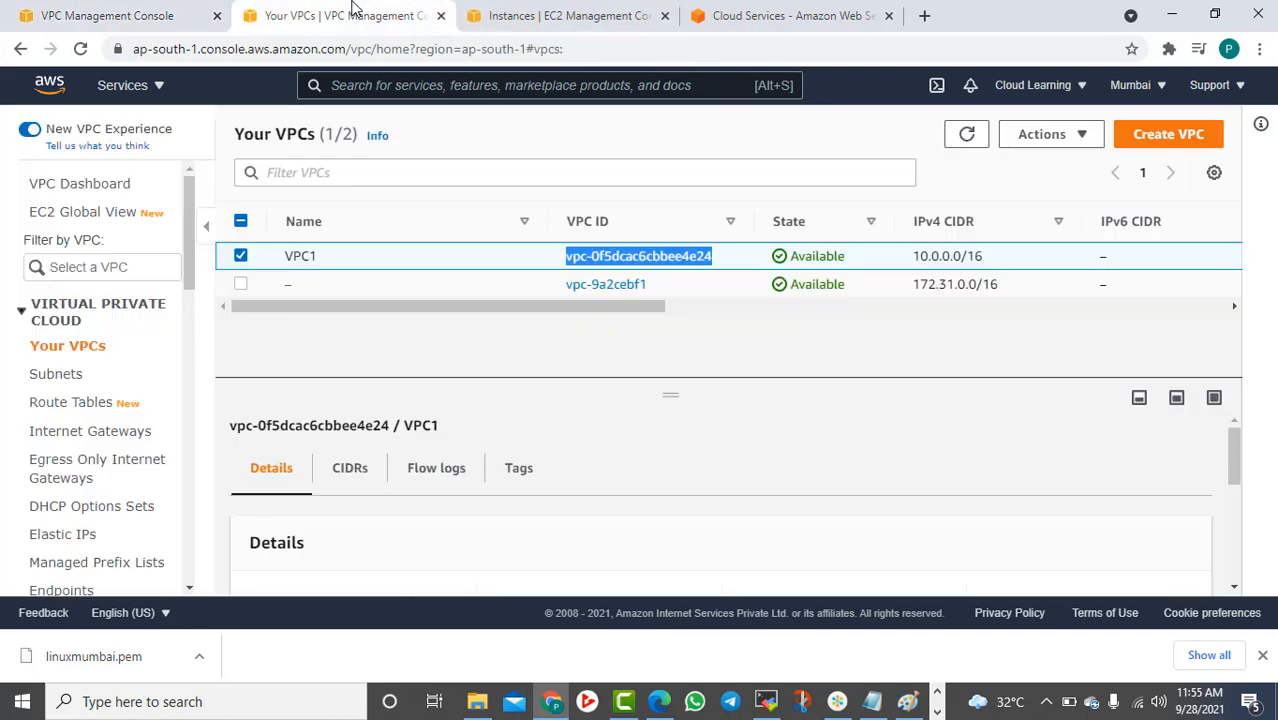
Switch the VPC list to Oregon and copy VPC2's ID
left_click(1133, 86)
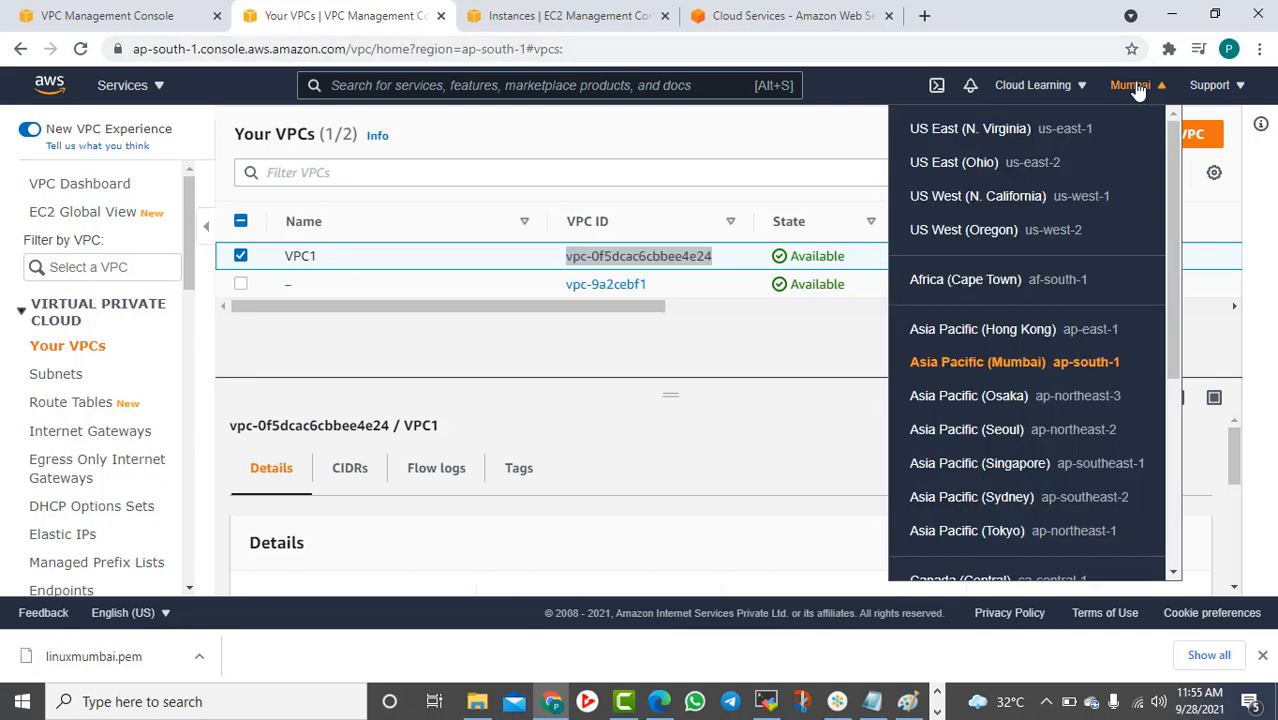
left_click(1013, 243)
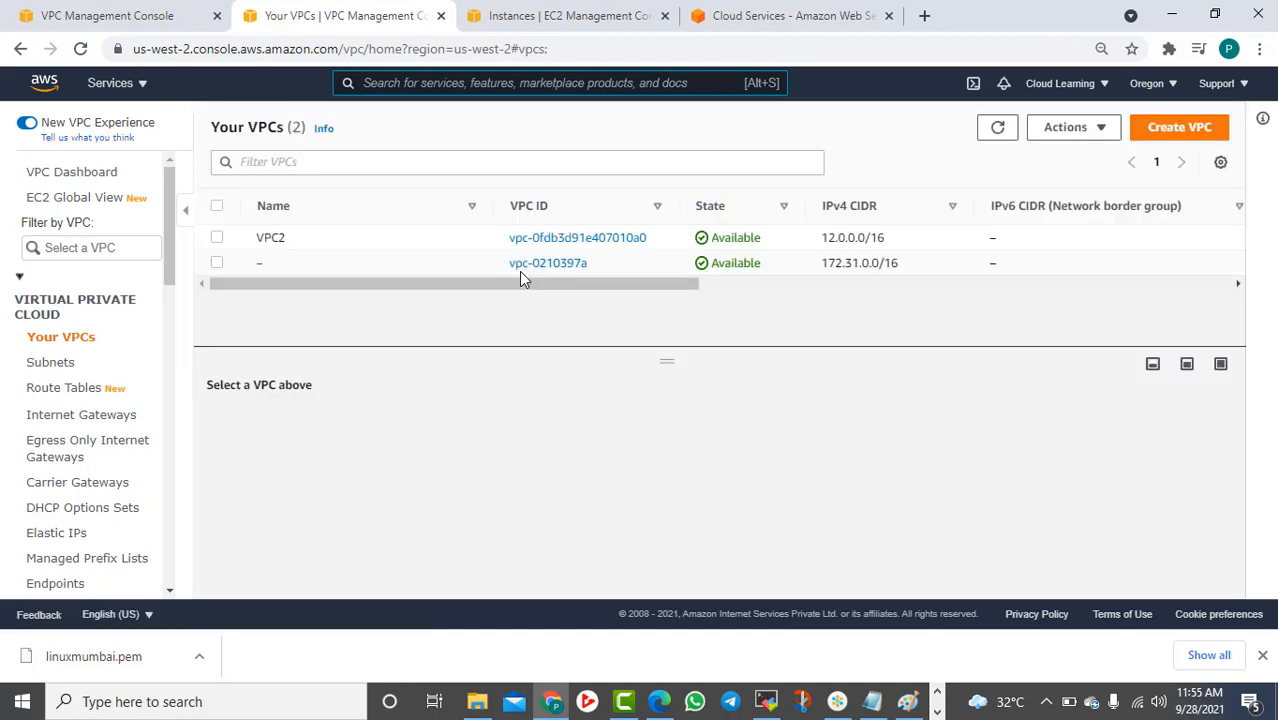
left_click(217, 238)
left_click_drag(650, 238, 503, 248)
key("ctrl+c")
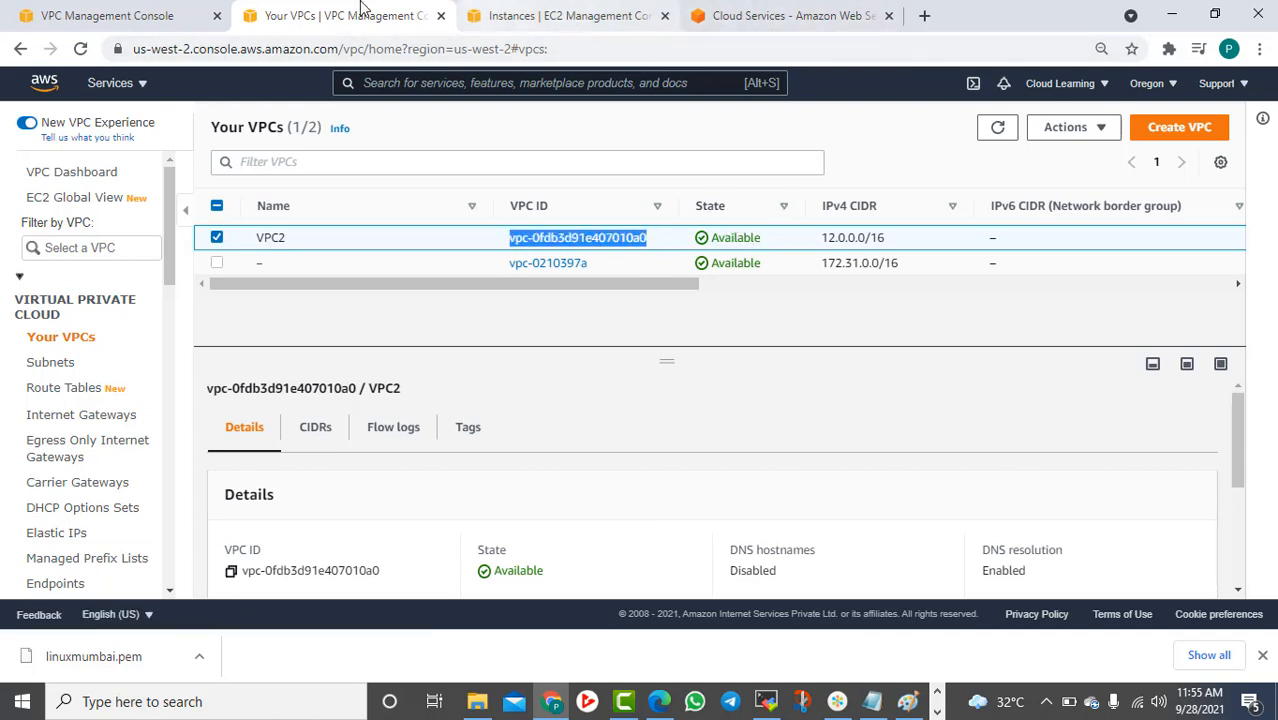
Paste VPC2's ID as the accepter VPC and create the VPC2PC peering connection
left_click(118, 17)
left_click(123, 520)
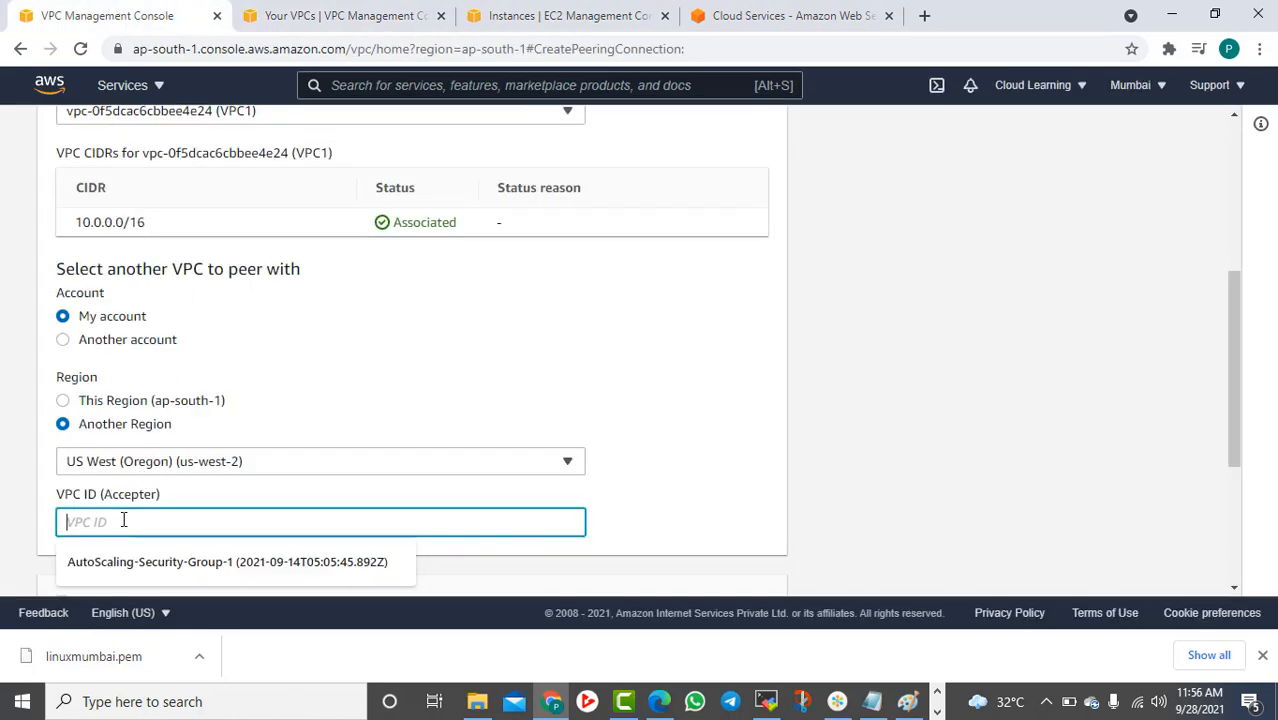
key("ctrl+v")
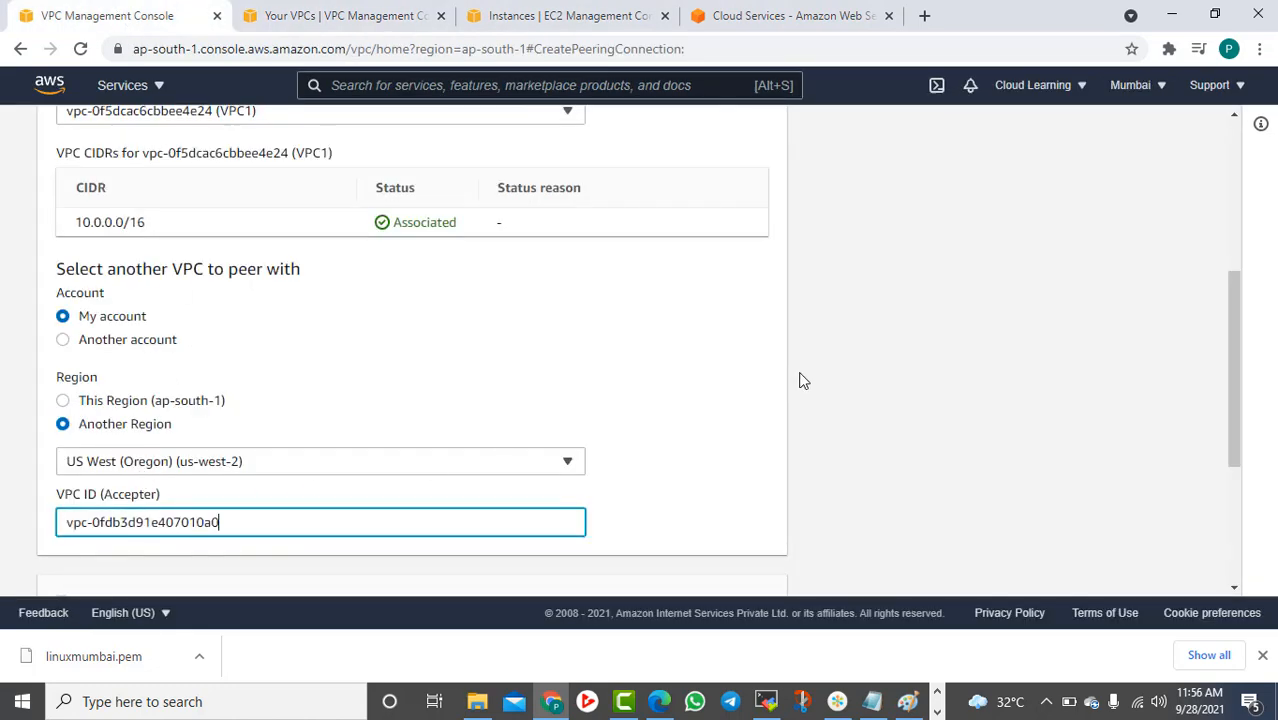
scroll(812, 395, "down", 3)
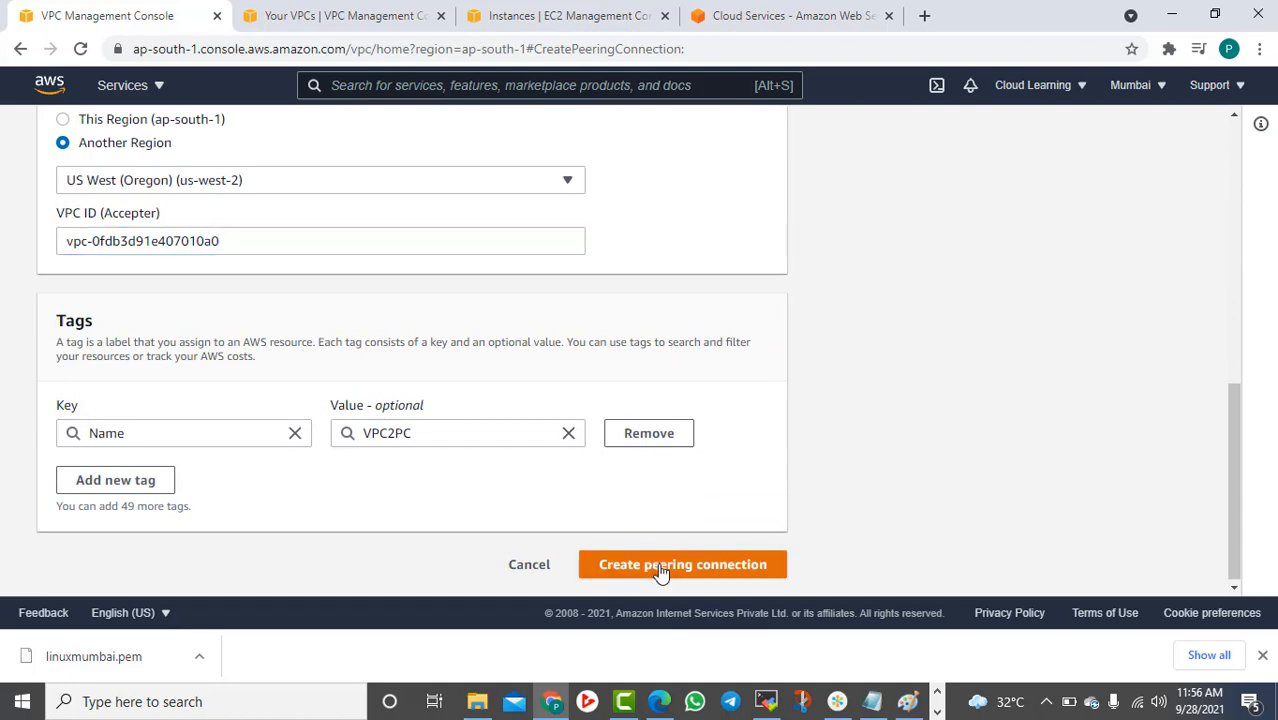
left_click(660, 565)
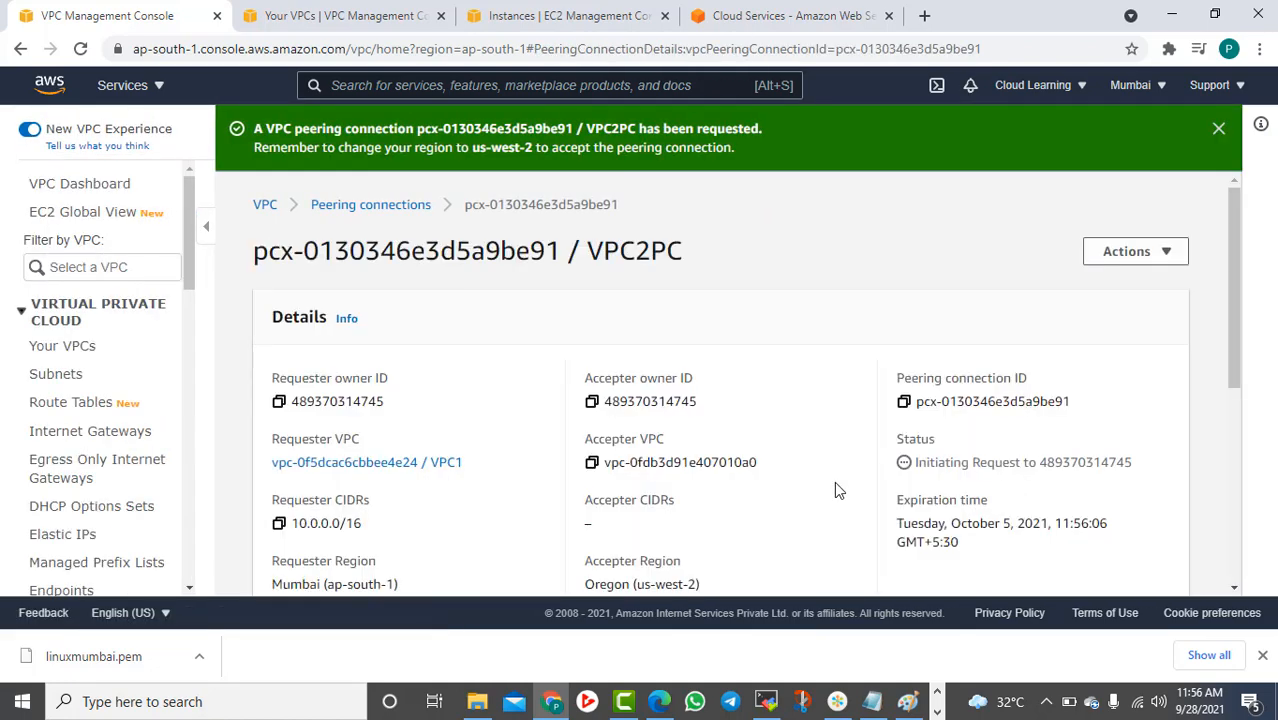
scroll(700, 399, "down", 3)
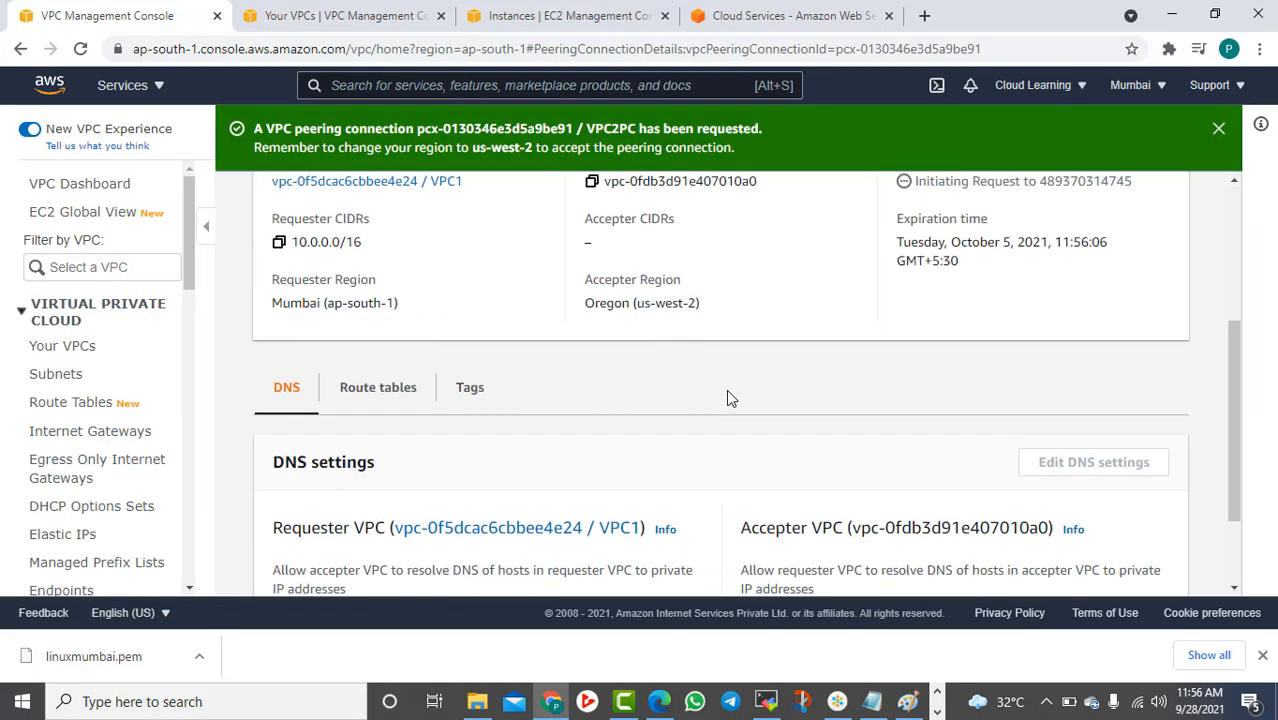
scroll(728, 391, "up", 3)
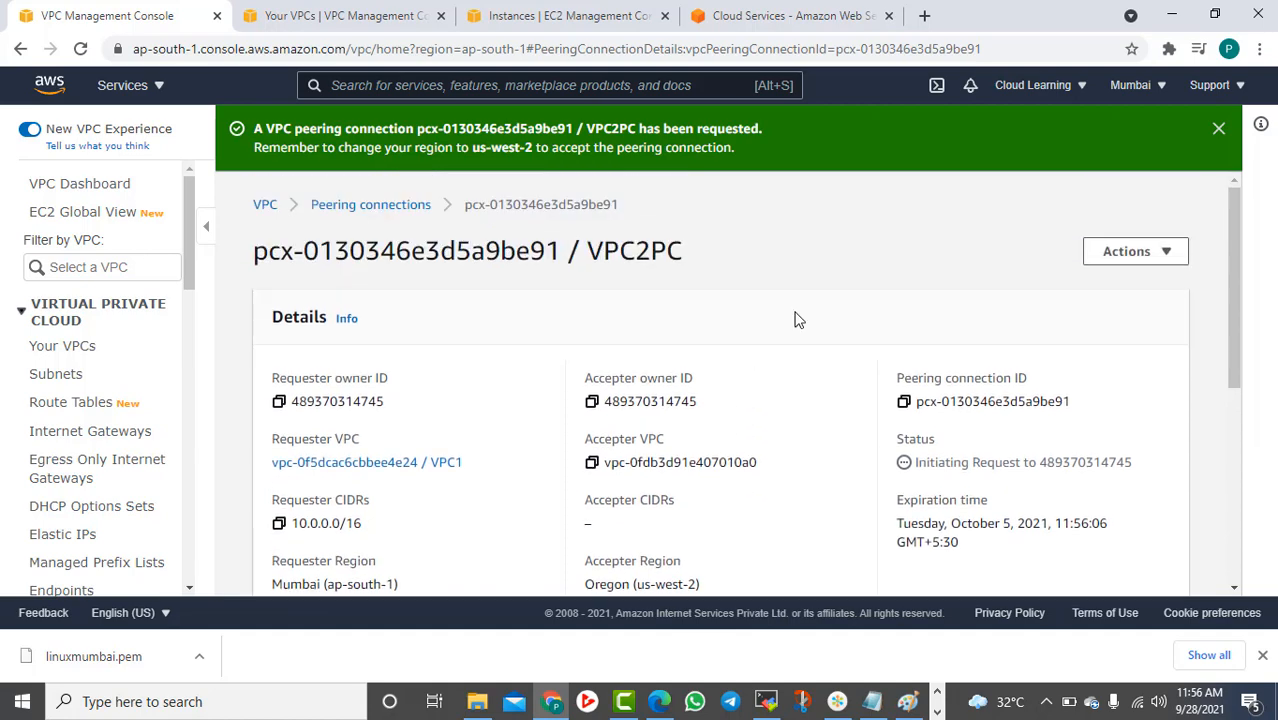
left_click(373, 15)
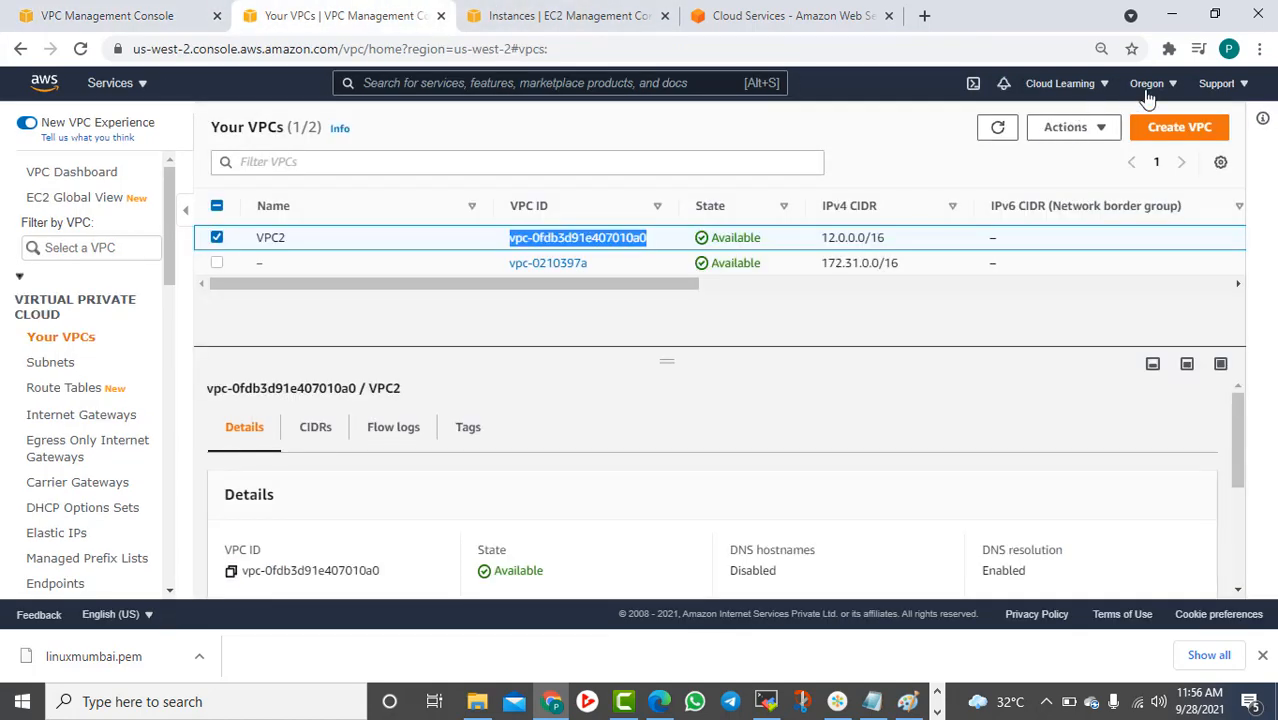
In Oregon's peering connections, accept the pending VPC2PC request and refresh the list
scroll(66, 385, "down", 2)
scroll(64, 388, "down", 1)
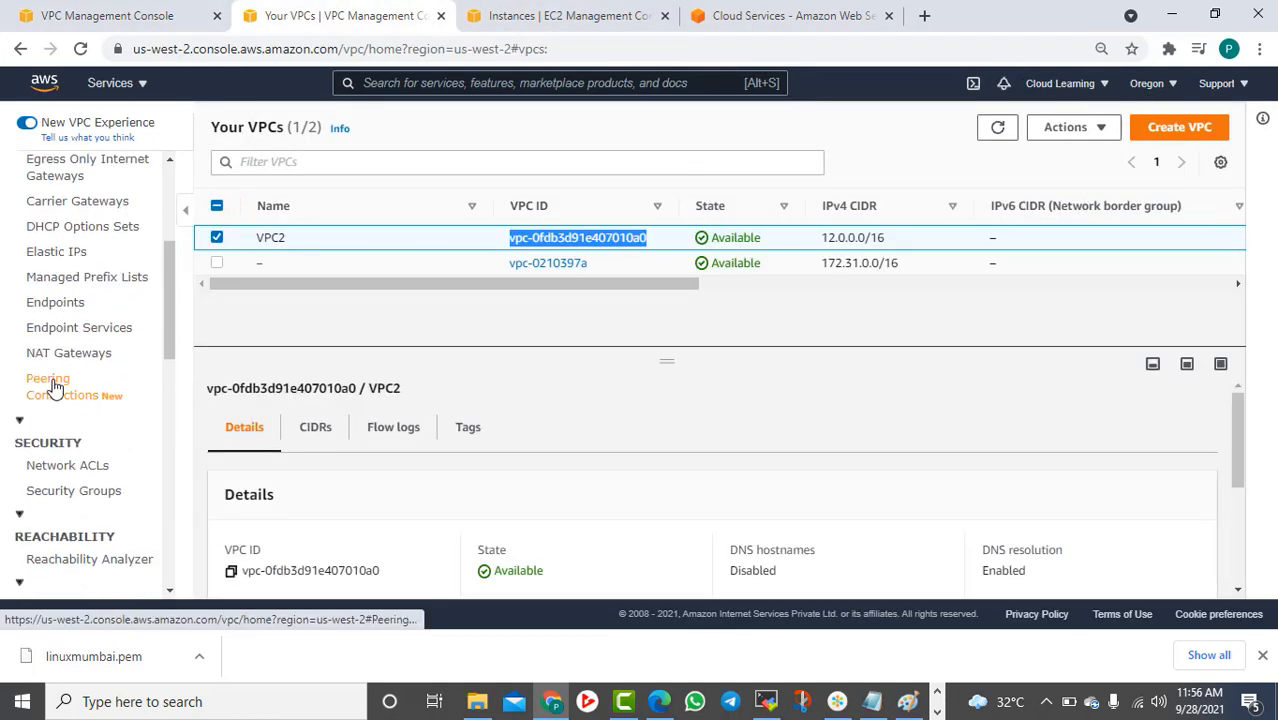
left_click(54, 386)
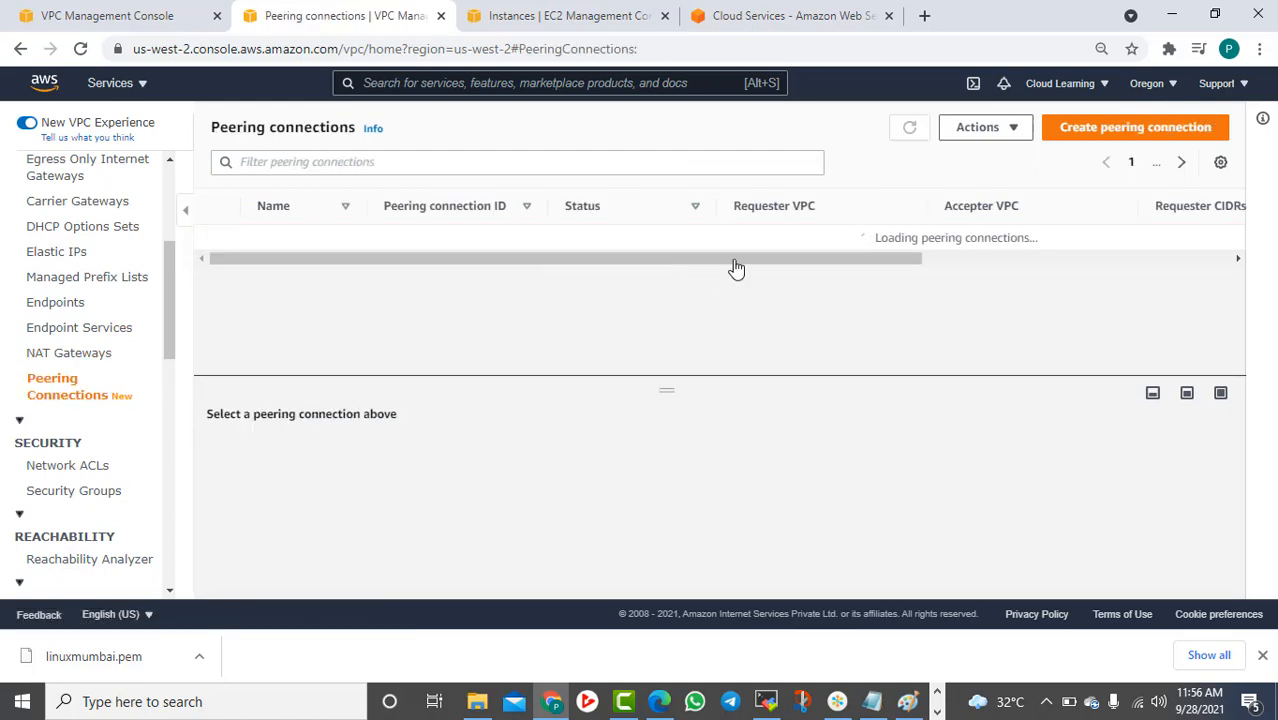
left_click(1225, 125)
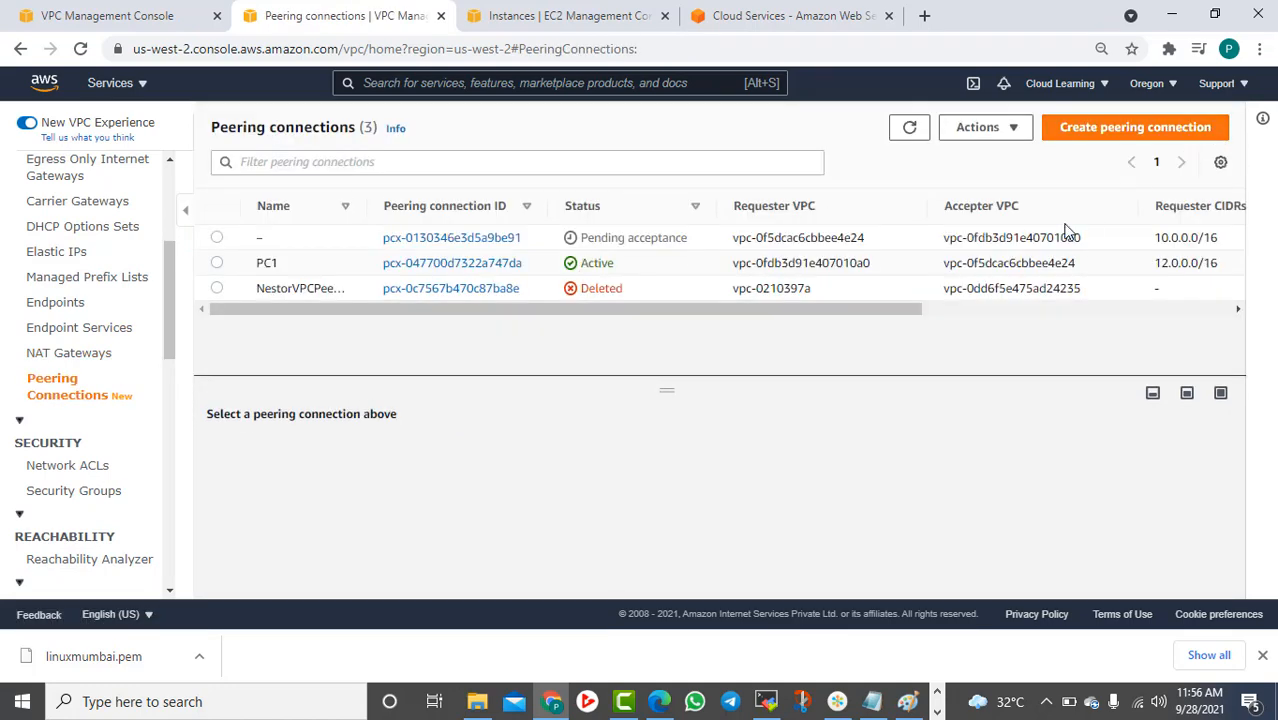
left_click(640, 237)
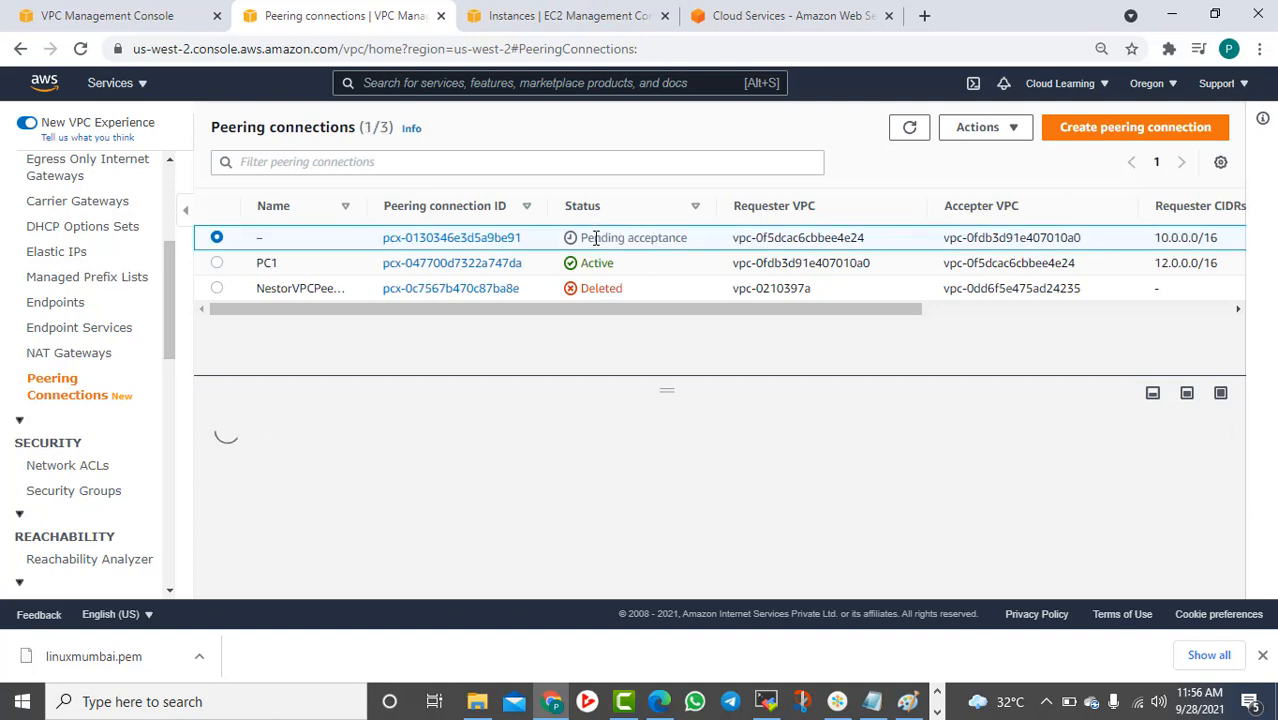
left_click(1008, 127)
left_click(1004, 179)
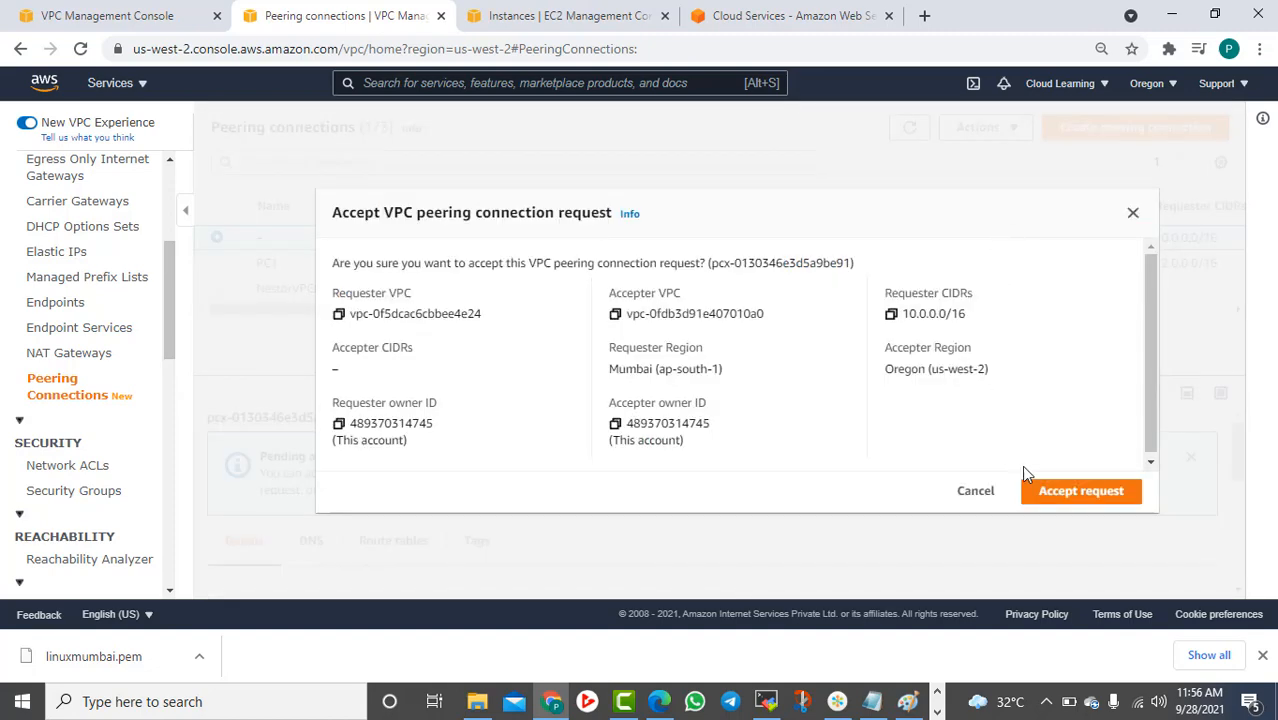
left_click(1062, 497)
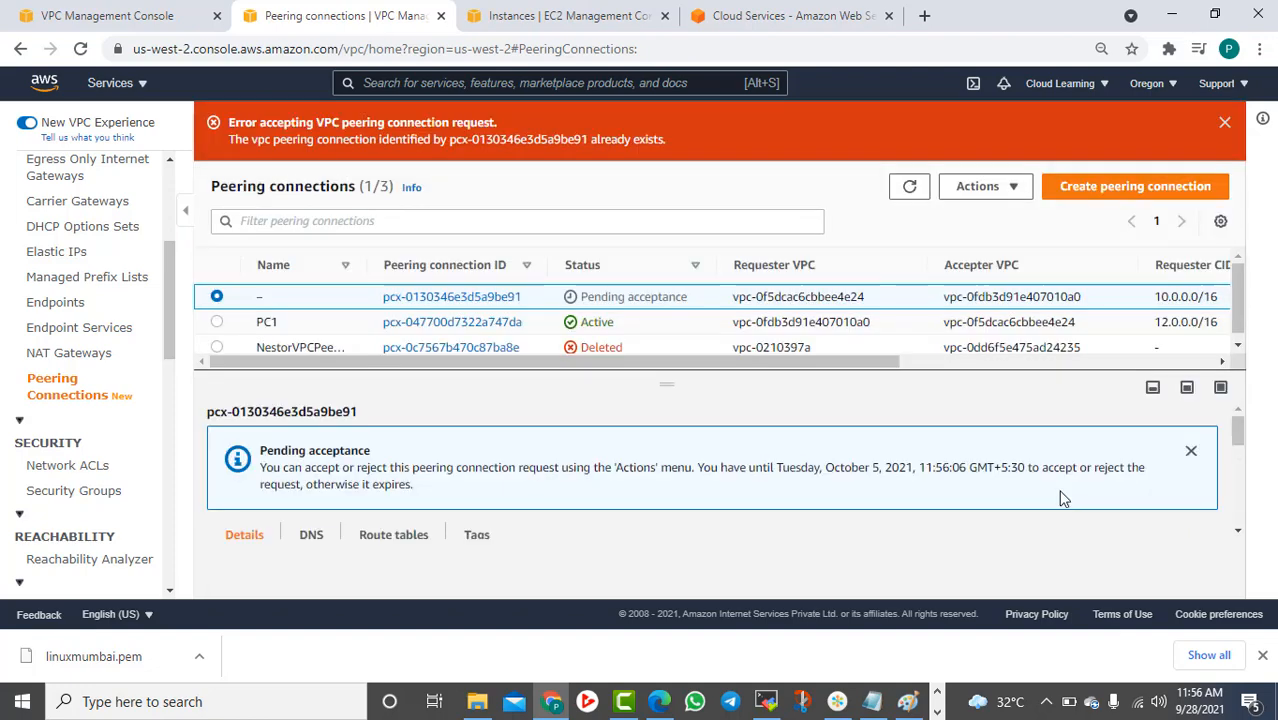
left_click(909, 186)
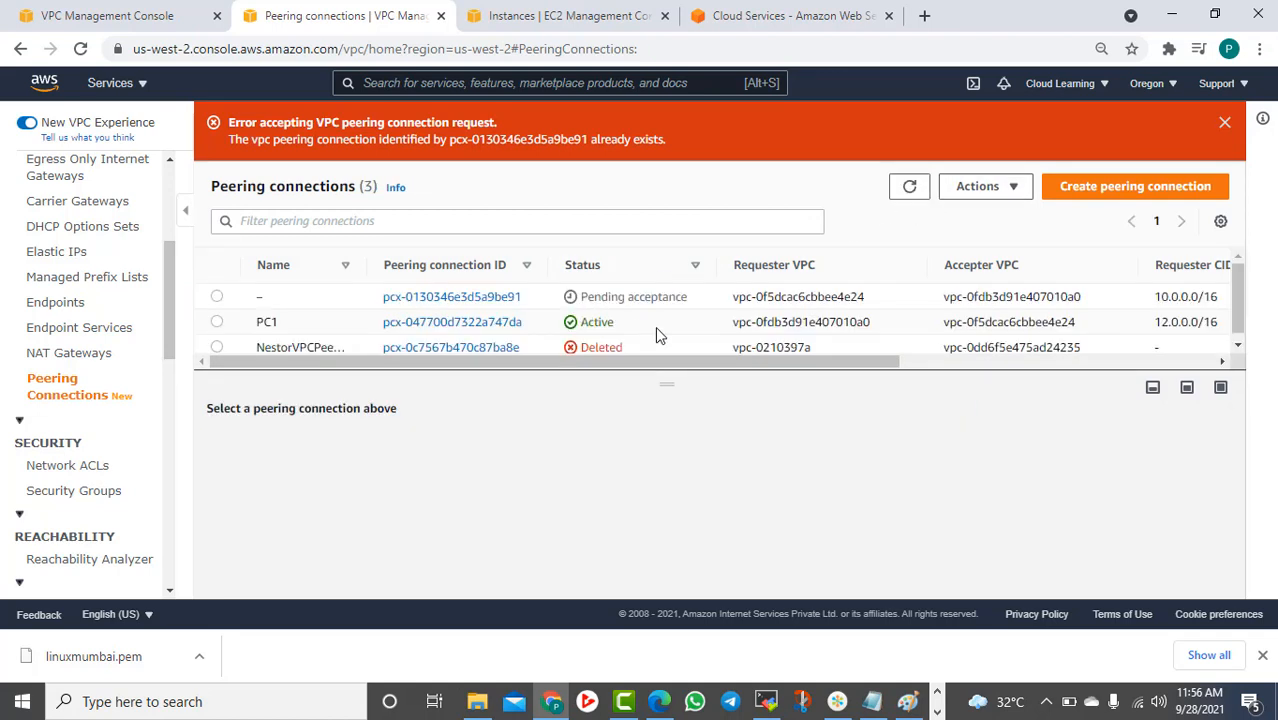
Retry accepting pcx-0130346e3d5a9be91, dismiss the 'already exists' error, and return to the Mumbai tab
left_click(871, 702)
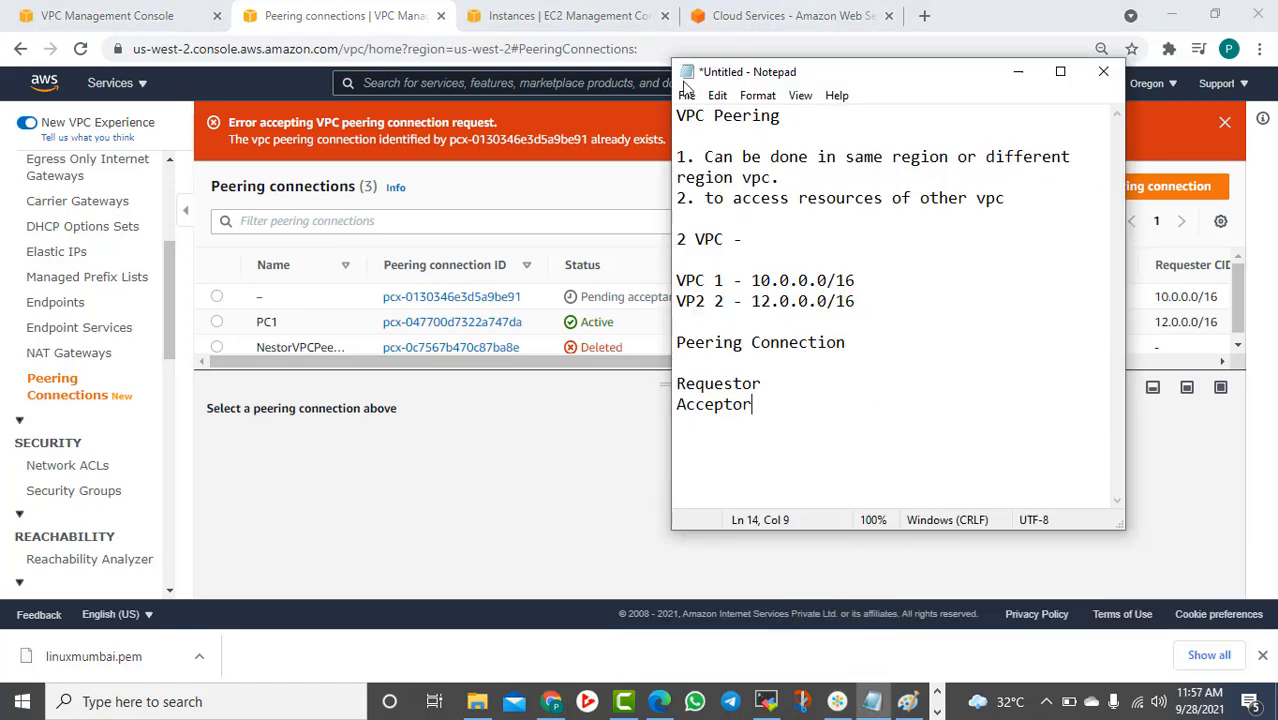
left_click(1018, 71)
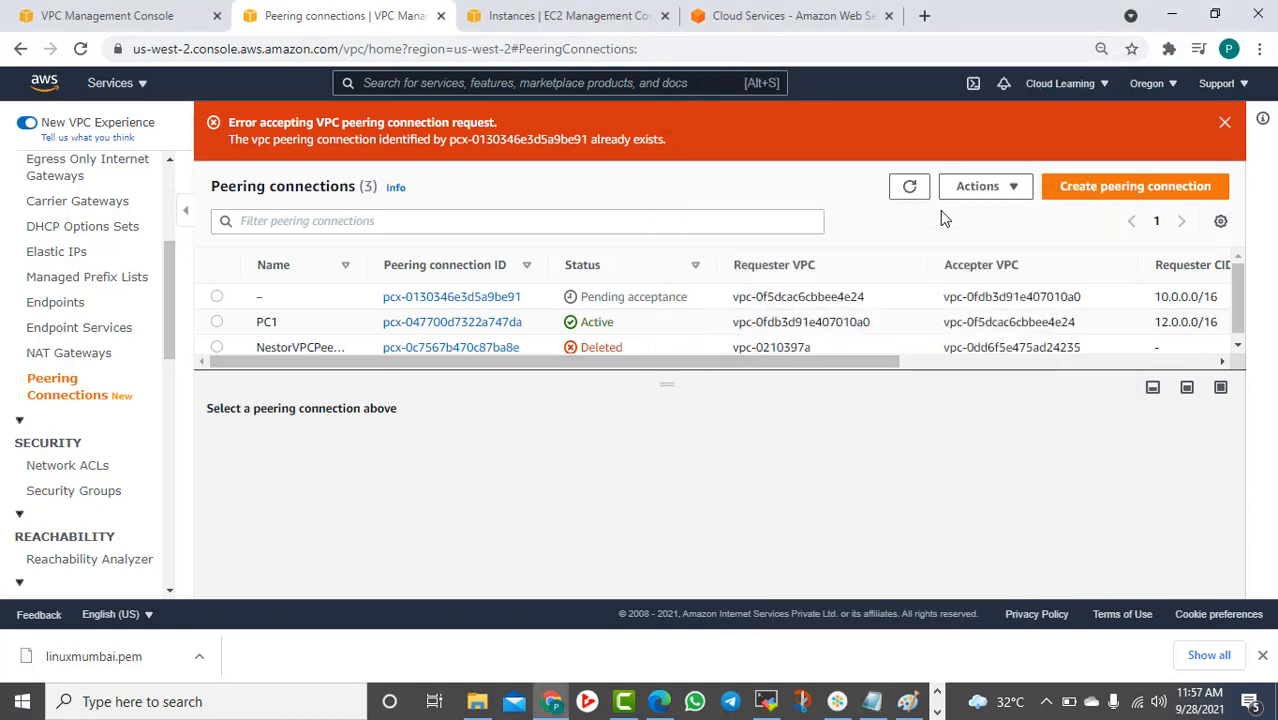
left_click(909, 187)
left_click(216, 296)
left_click(1004, 189)
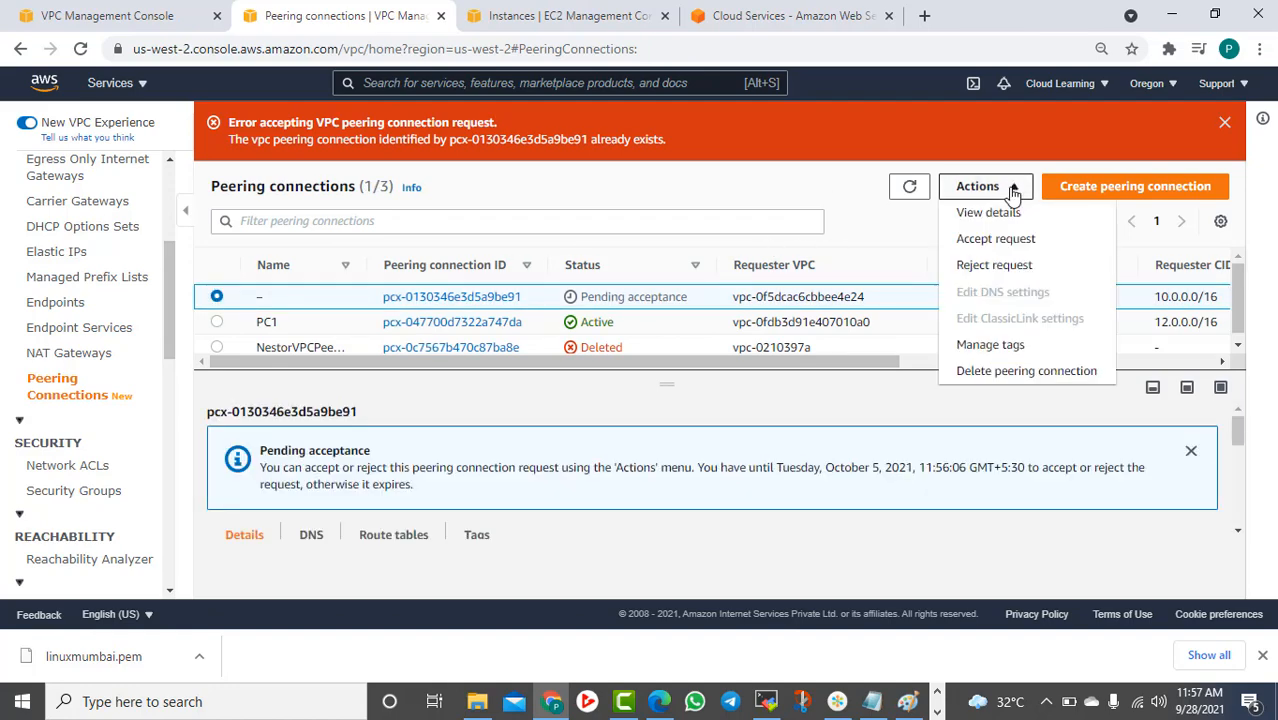
left_click(1005, 240)
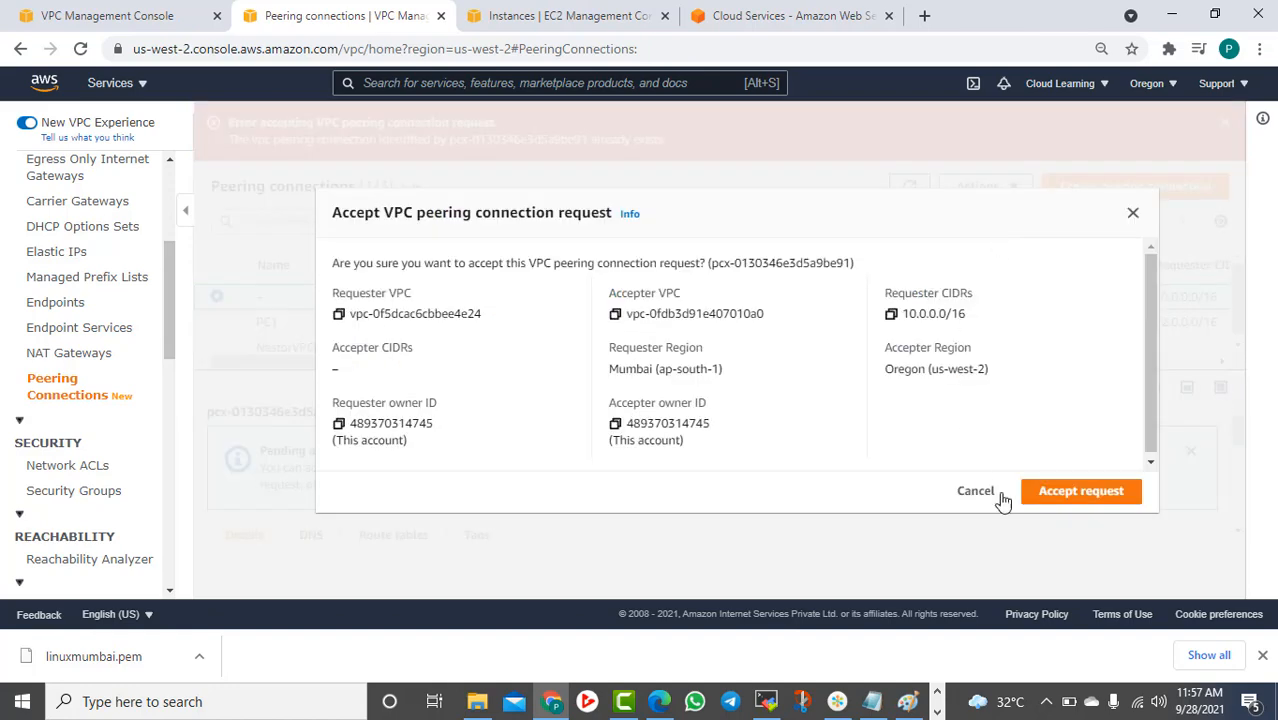
left_click(1064, 491)
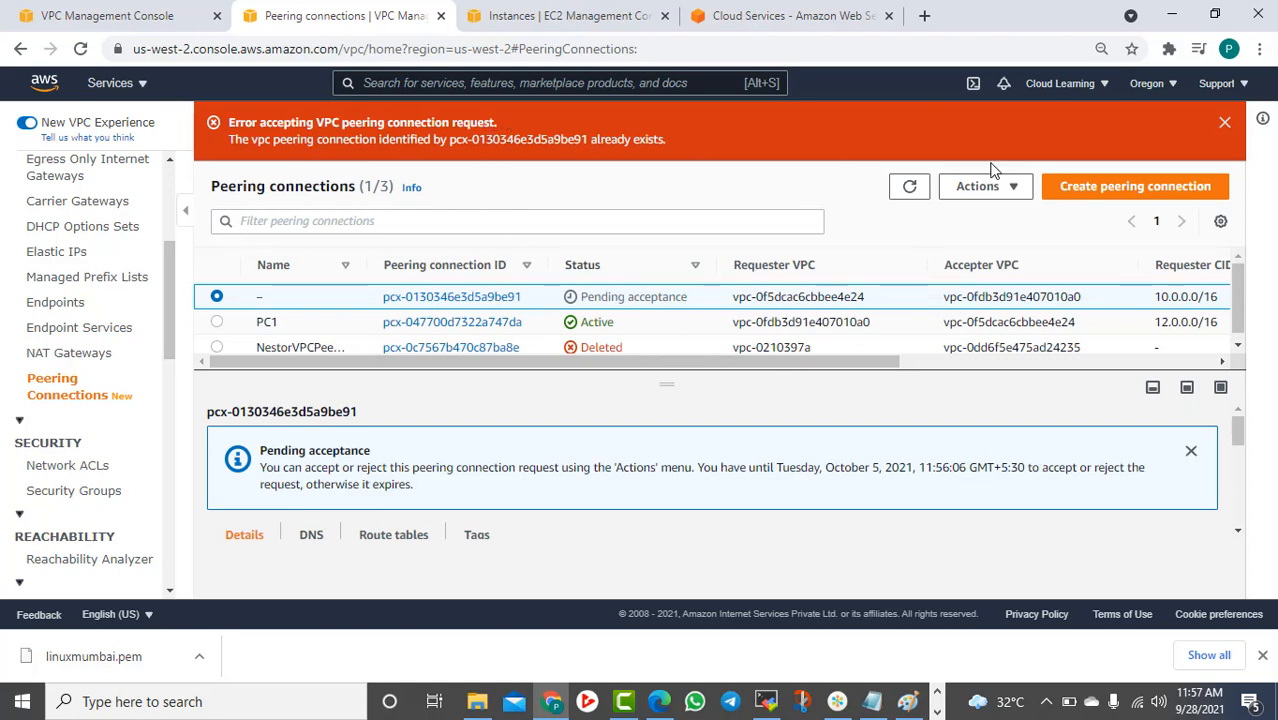
left_click(1224, 122)
left_click(190, 16)
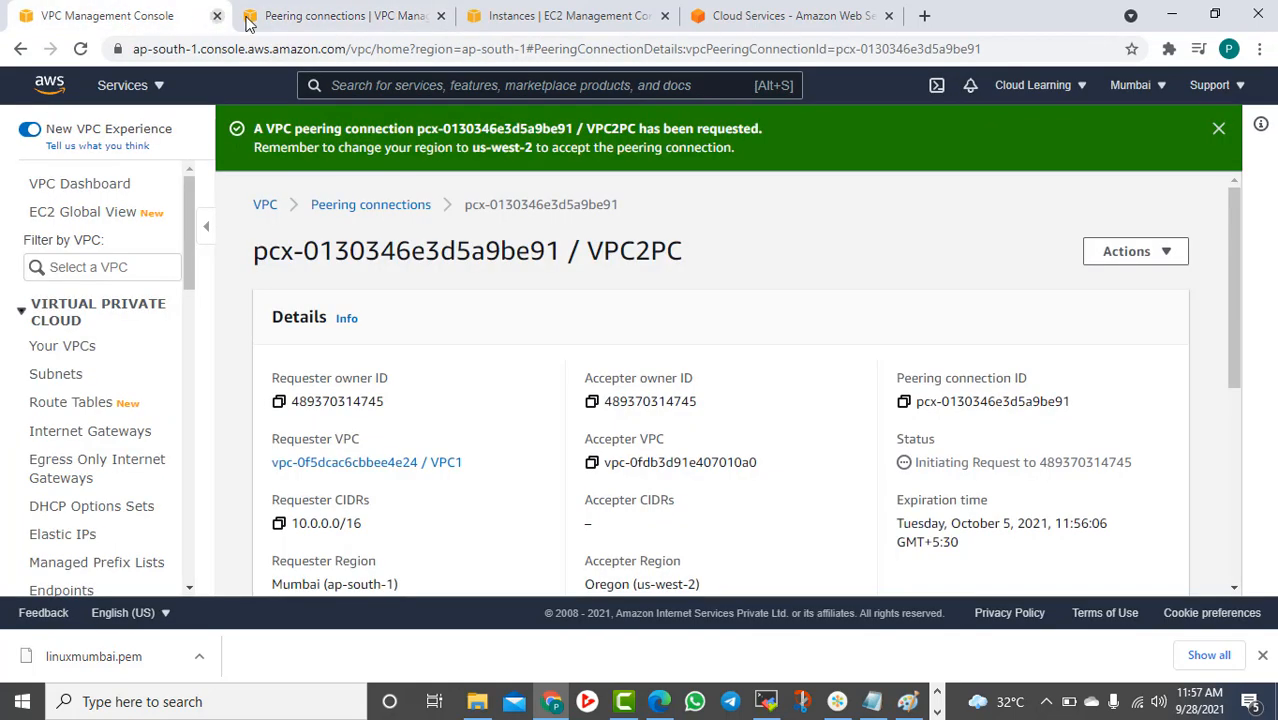
Close the duplicate Peering connections tab and switch the console to US West (Oregon)
left_click(250, 18)
left_click(441, 16)
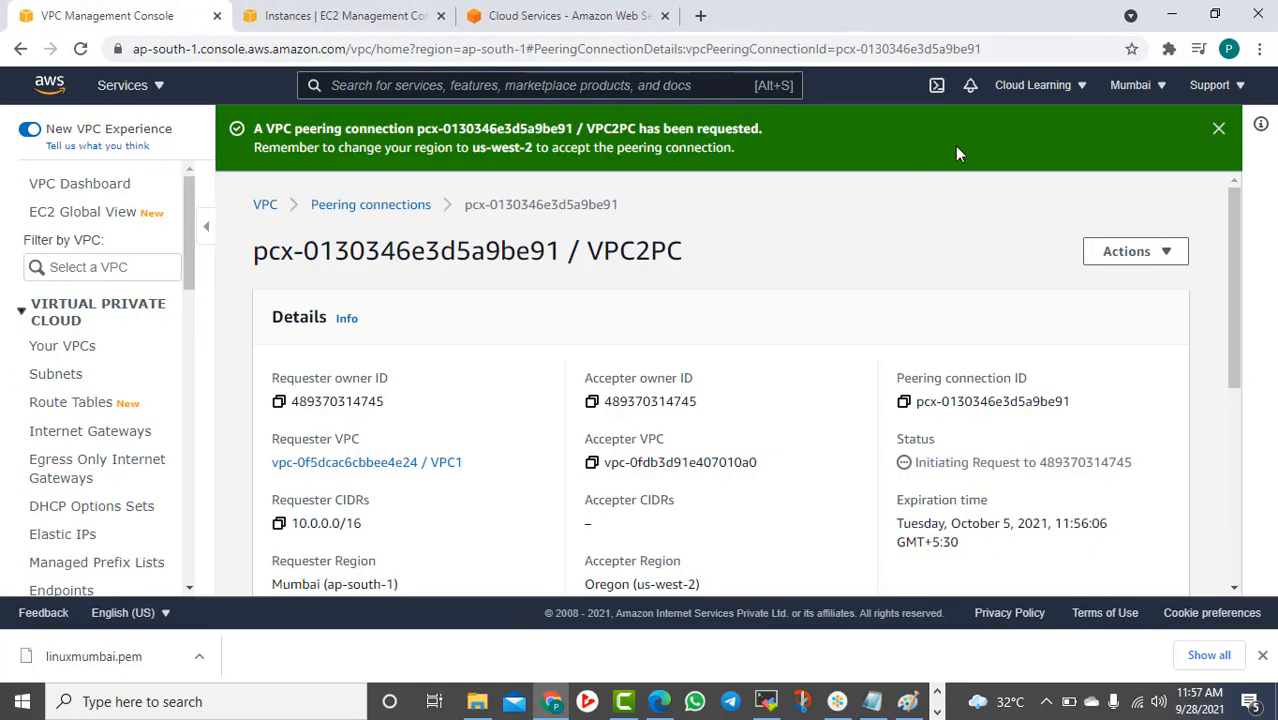
left_click(1138, 85)
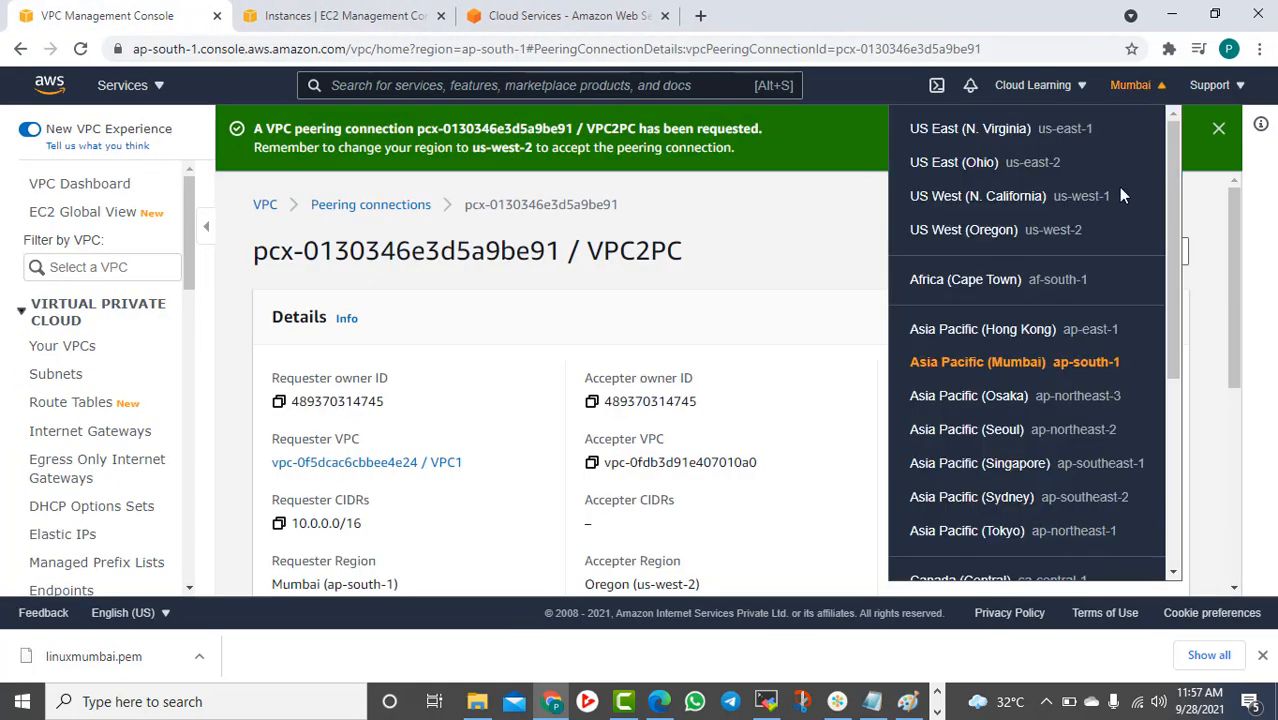
left_click(995, 232)
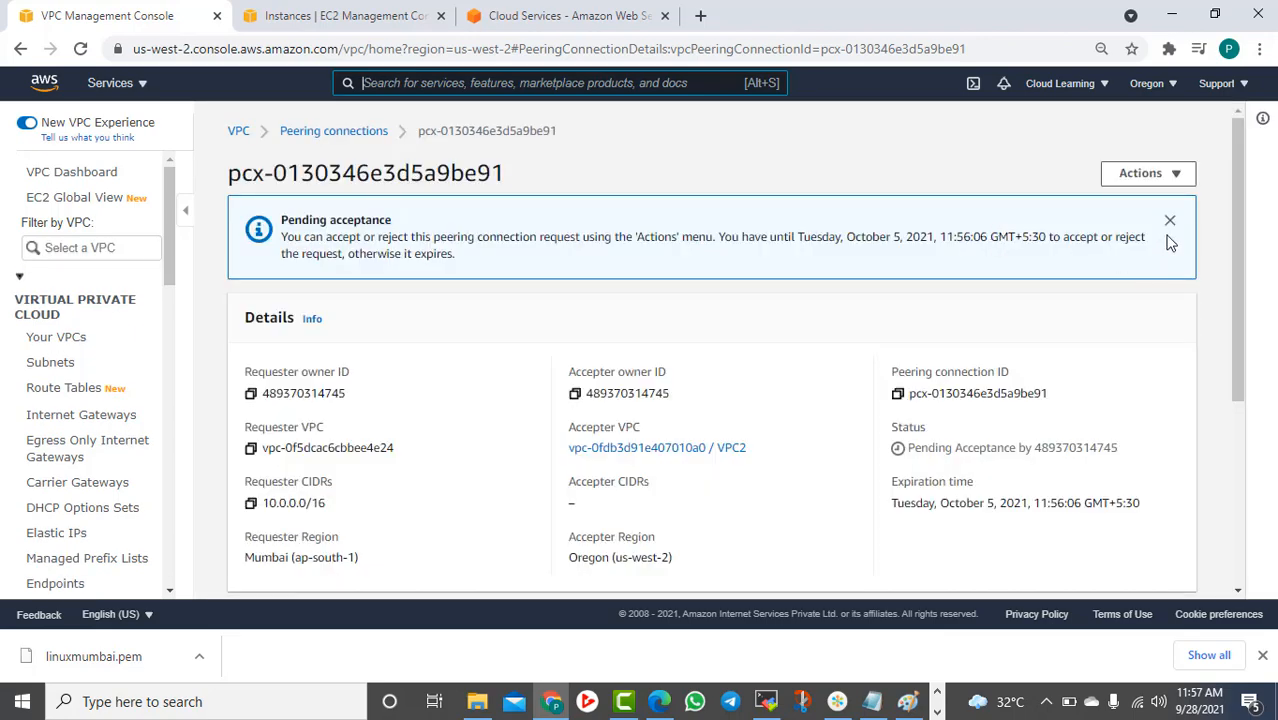
Try accepting the pcx-0130346e3d5a9be91 peering request again, which fails with 'already exists'
scroll(1170, 225, "down", 4)
scroll(1068, 355, "up", 4)
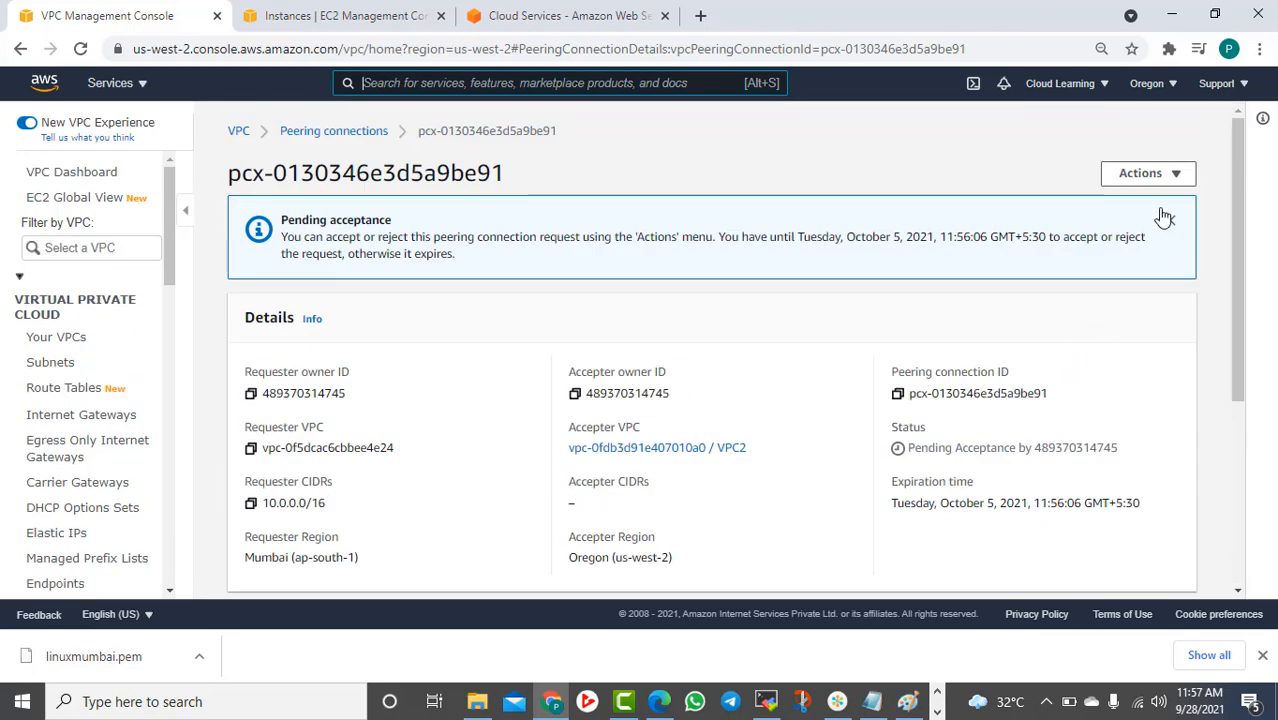
left_click(1172, 174)
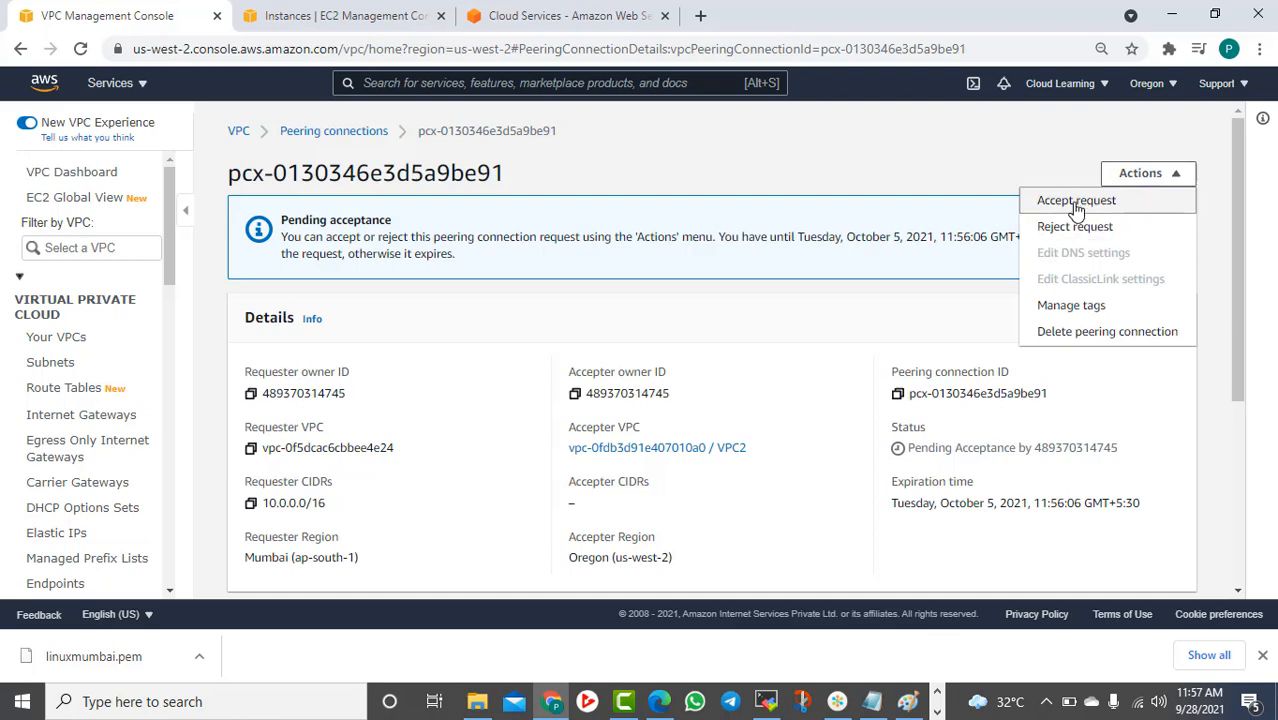
left_click(1070, 200)
left_click(1088, 496)
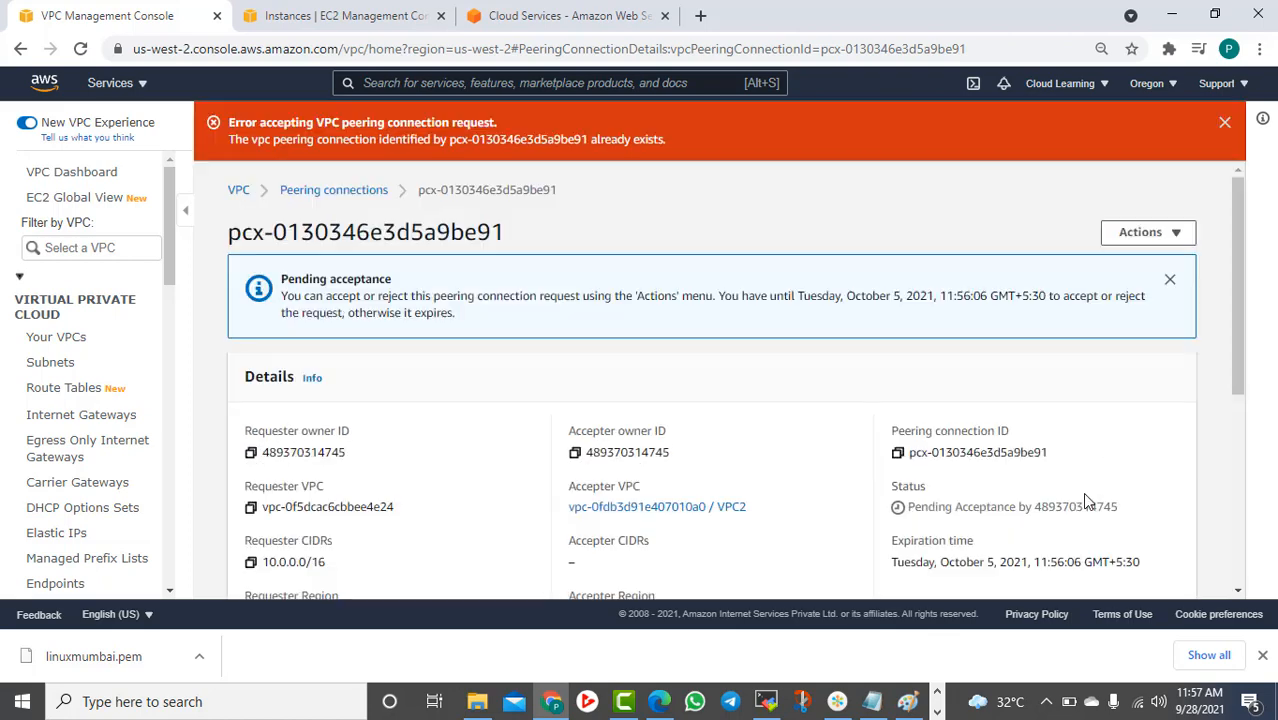
Return to the peering connections list and check PC1's CIDRs, 12.0.0.0/16 and 10.0.0.0/16
left_click(358, 190)
left_click(575, 330)
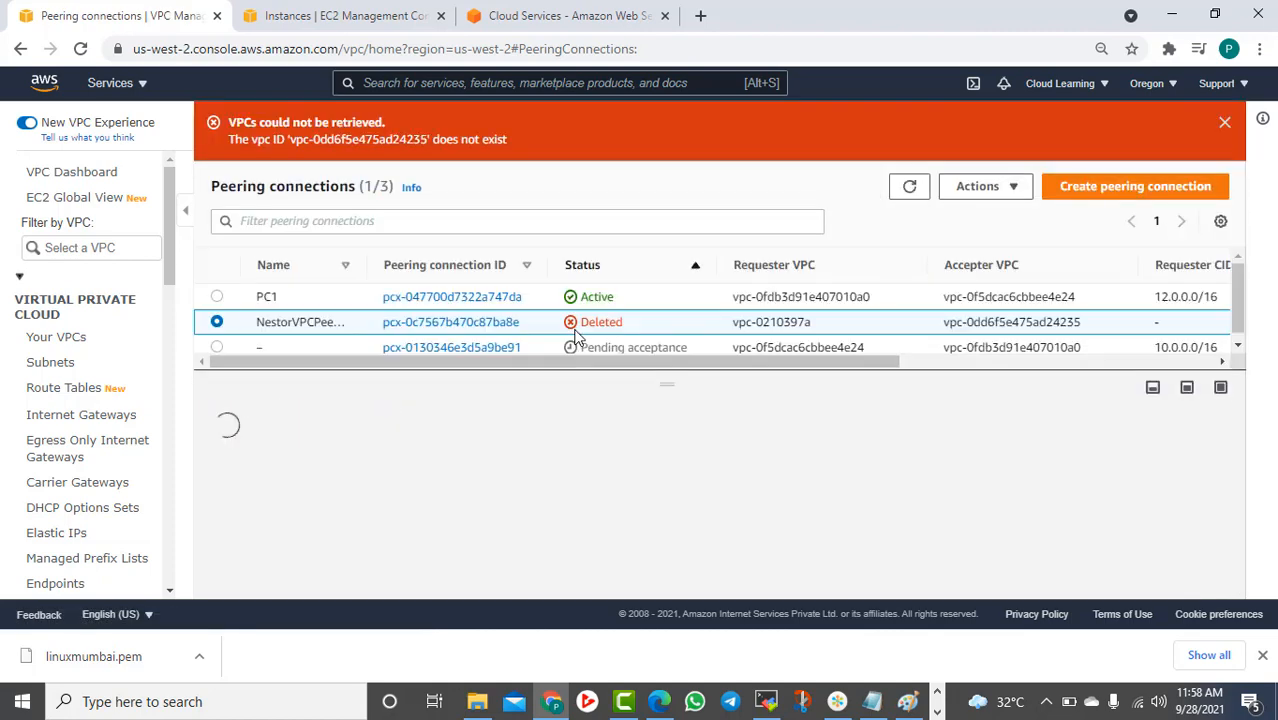
left_click(750, 300)
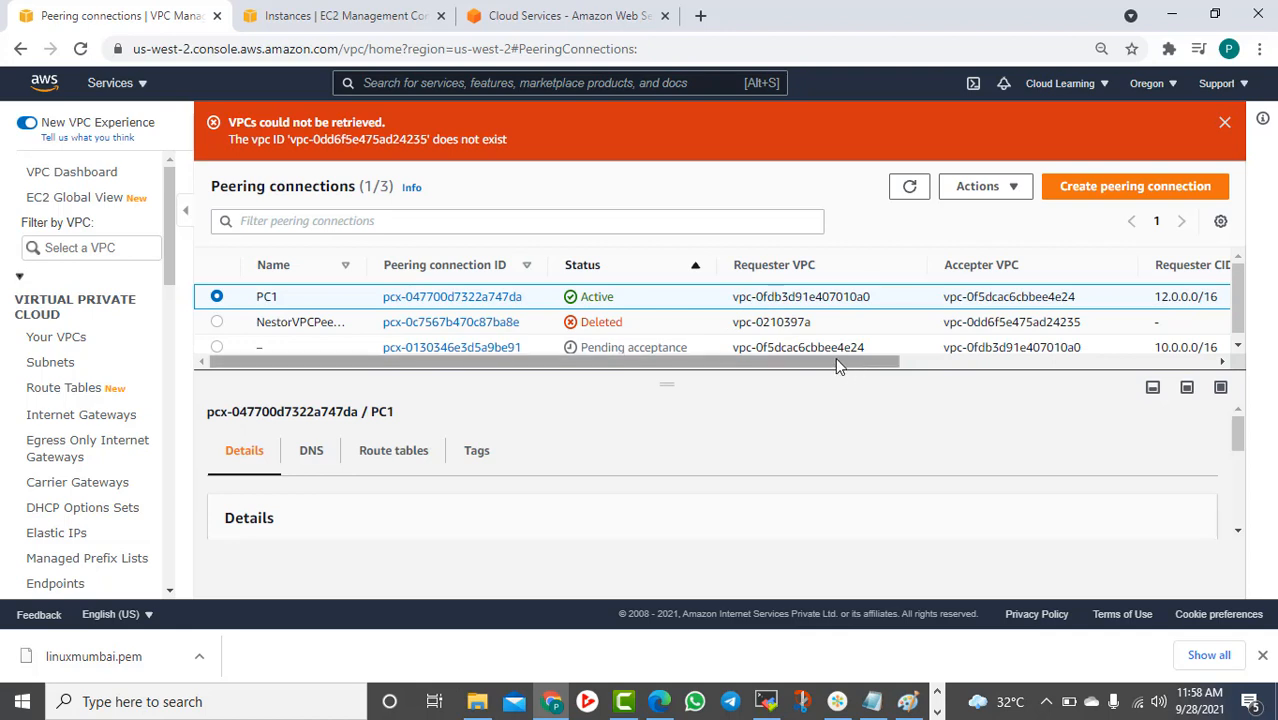
left_click_drag(836, 365, 980, 367)
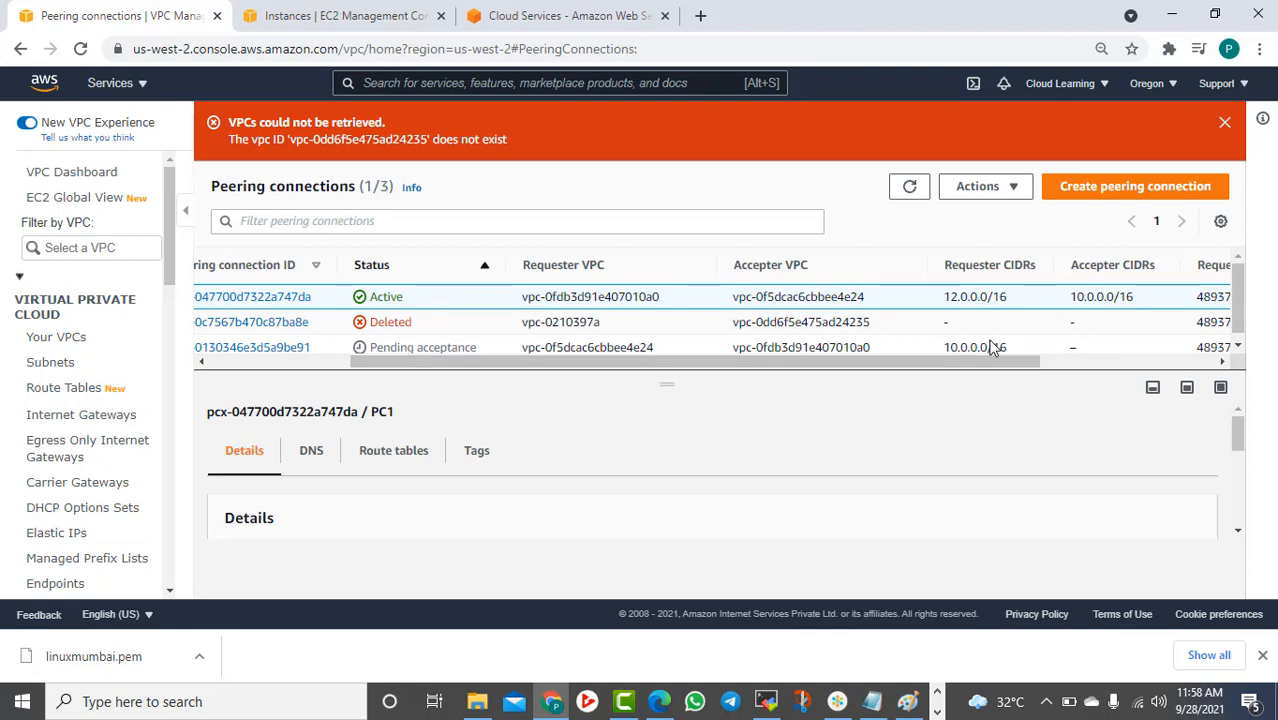
left_click_drag(991, 361, 756, 379)
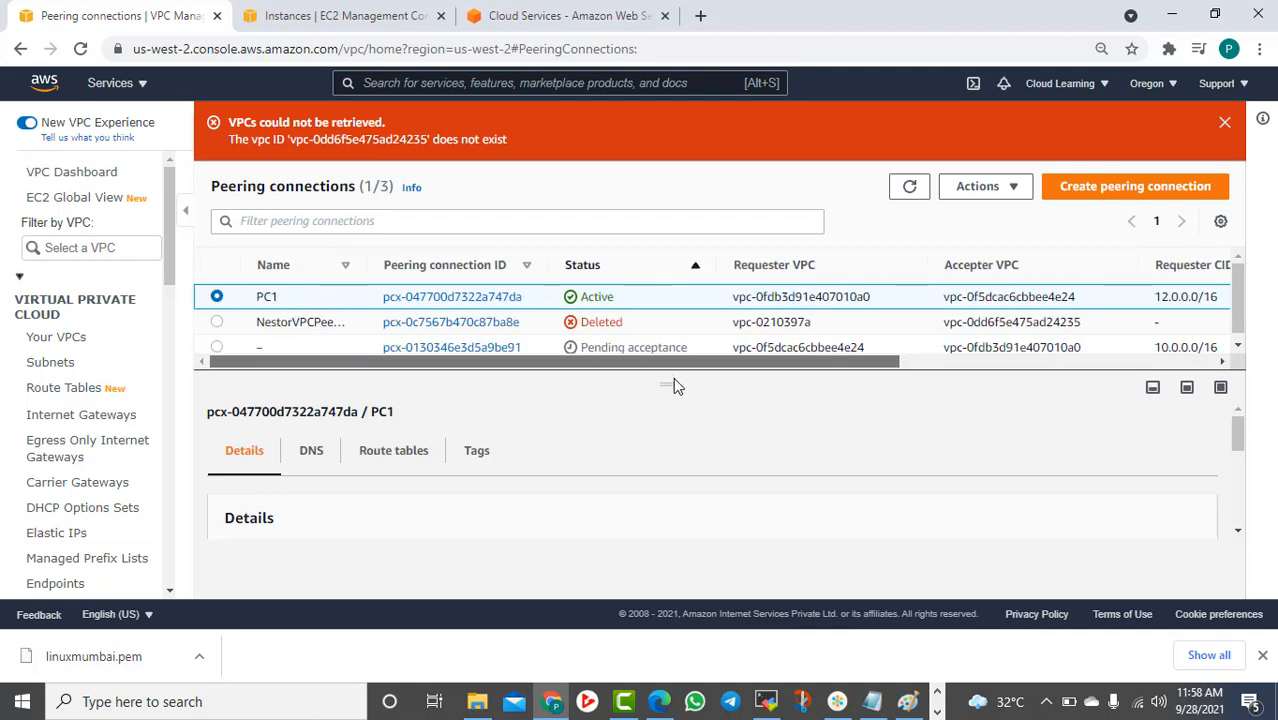
Switch to Asia Pacific (Mumbai) and refresh to see VPC2PC pending and pcx-047700d7322a747da active
left_click(1168, 85)
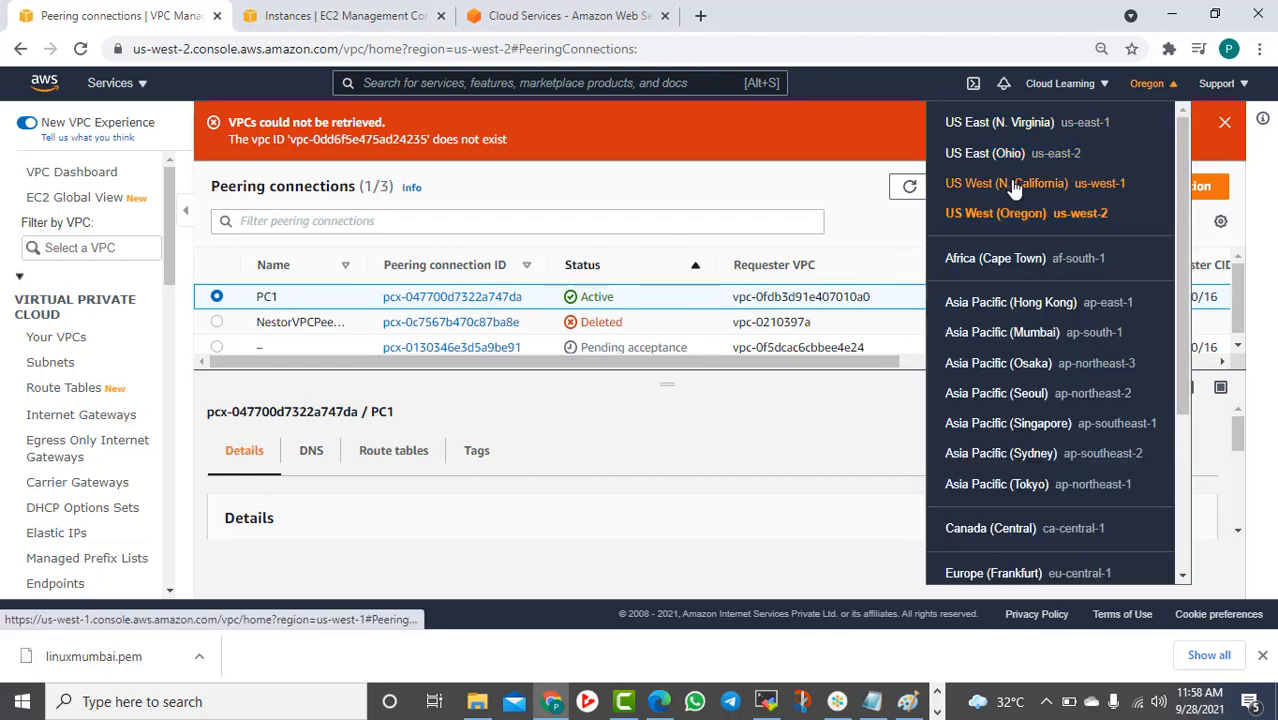
left_click(1017, 332)
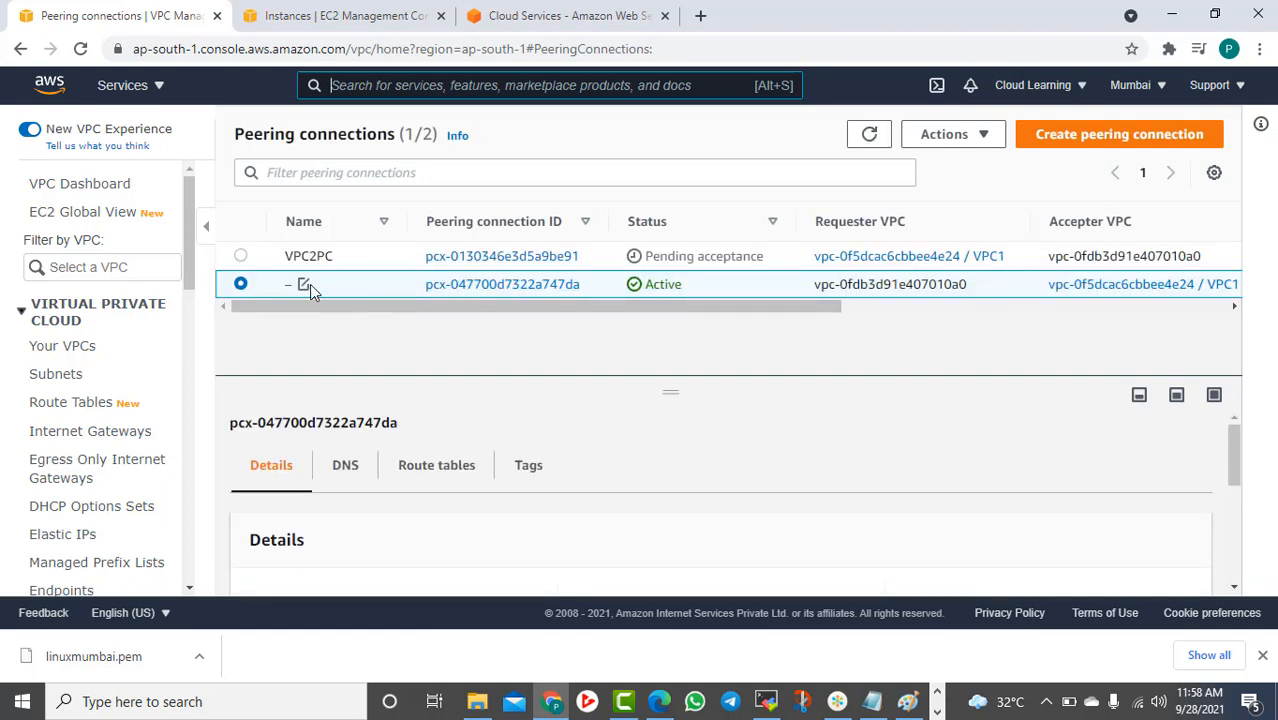
left_click(870, 137)
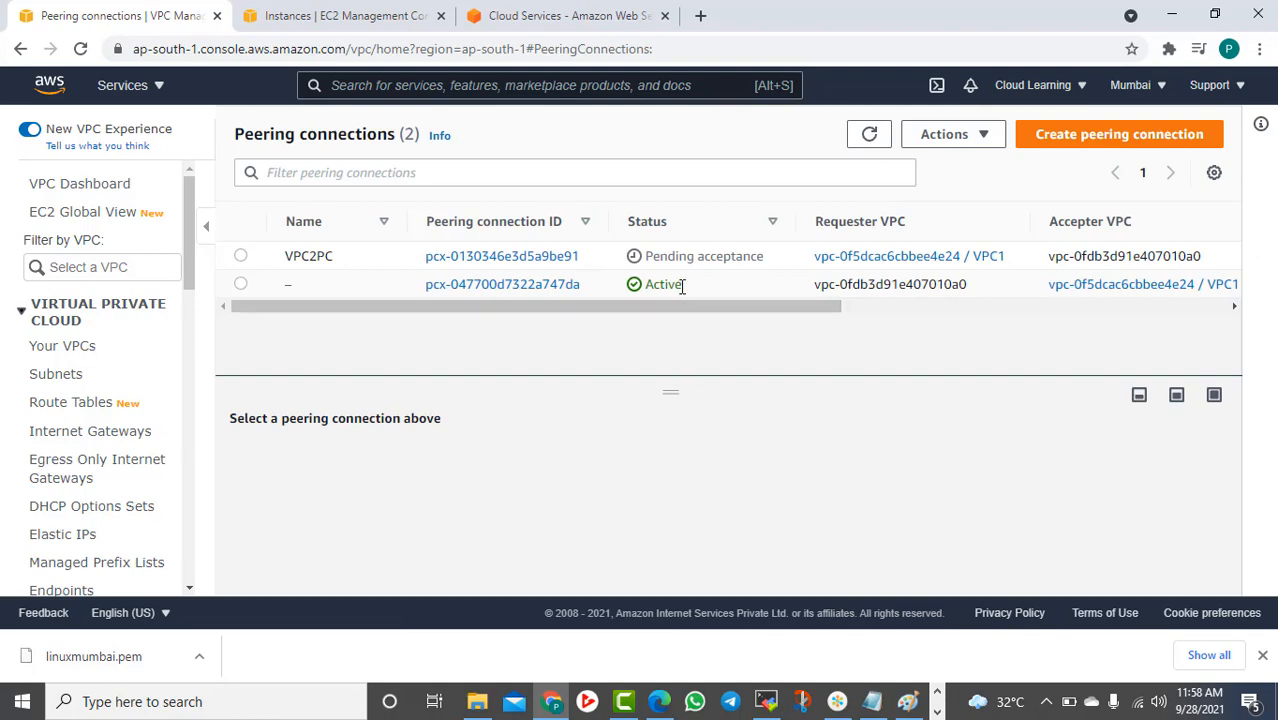
scroll(961, 499, "down", 5)
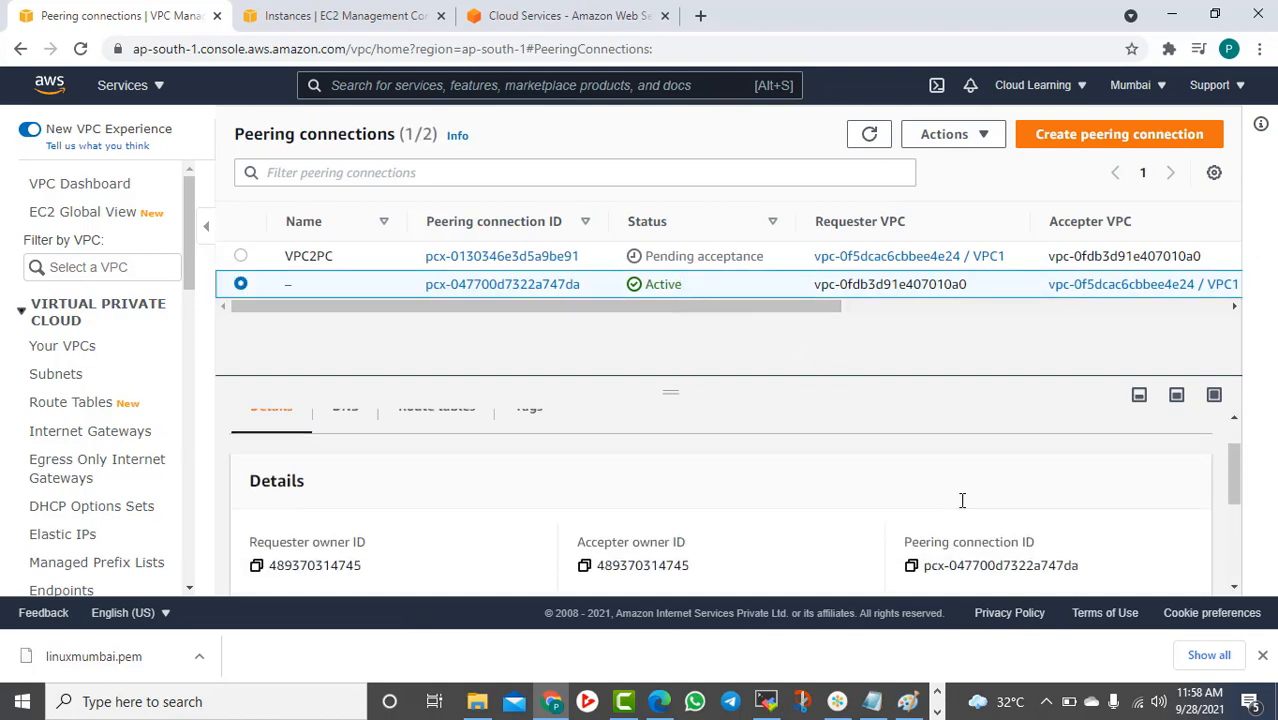
scroll(1024, 449, "up", 5)
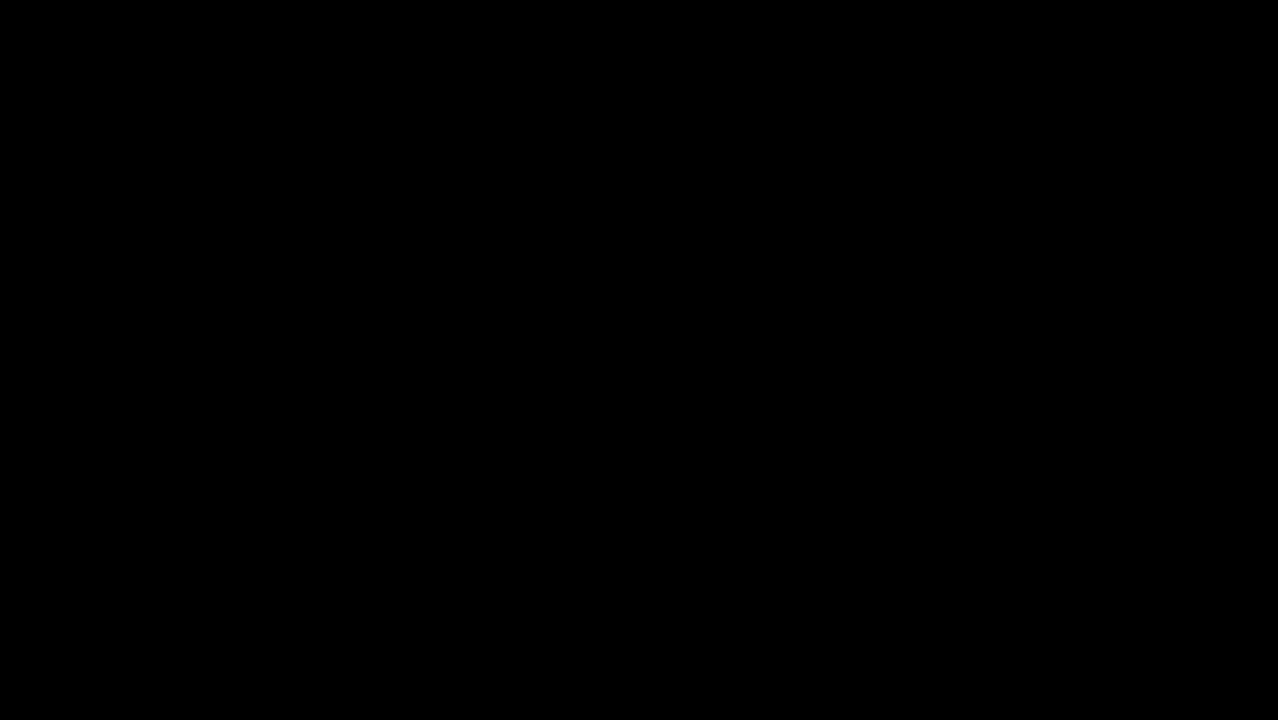
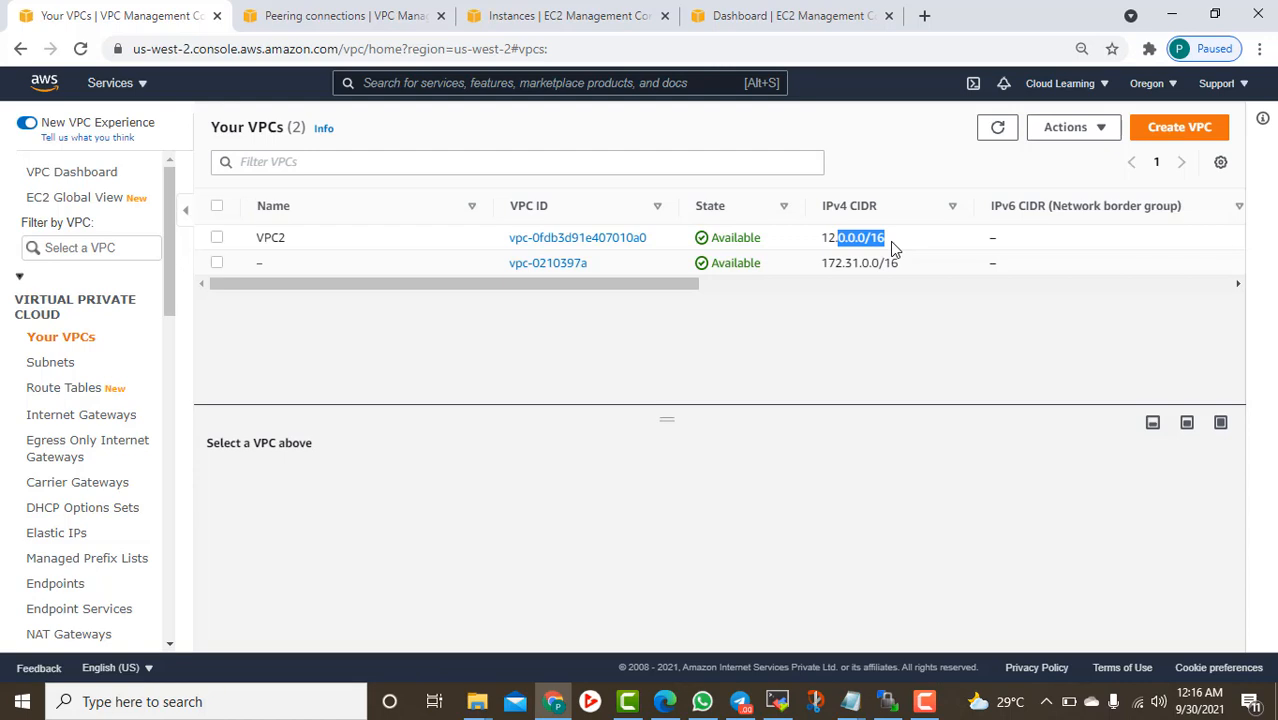
Open Oregon's peering connections and review the active PC1 connection's details and available actions
left_click(890, 241)
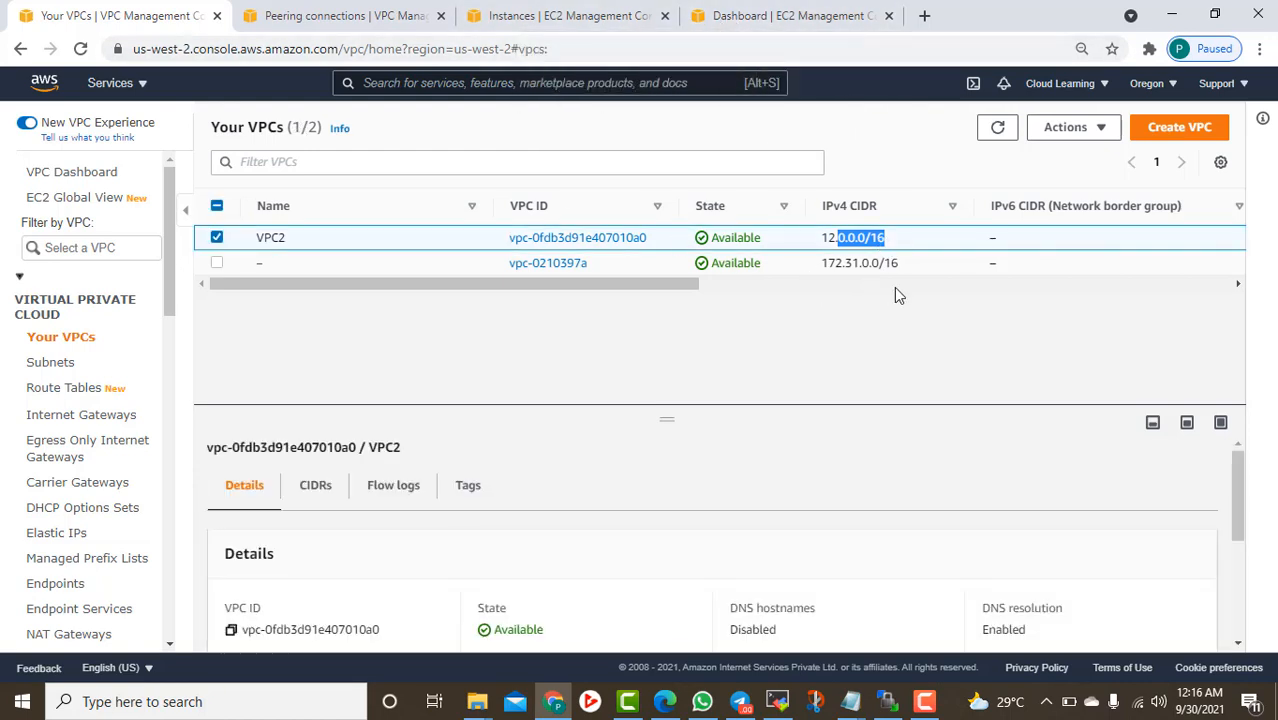
scroll(110, 400, "down", 3)
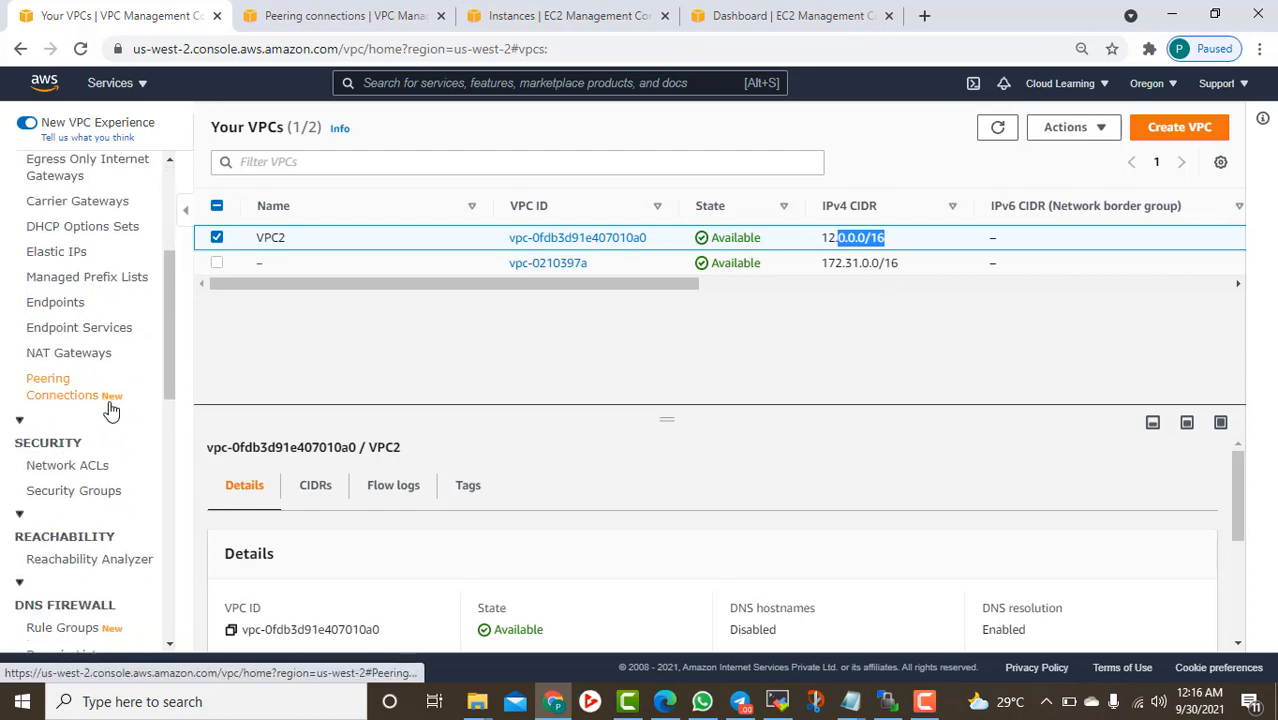
left_click(120, 395)
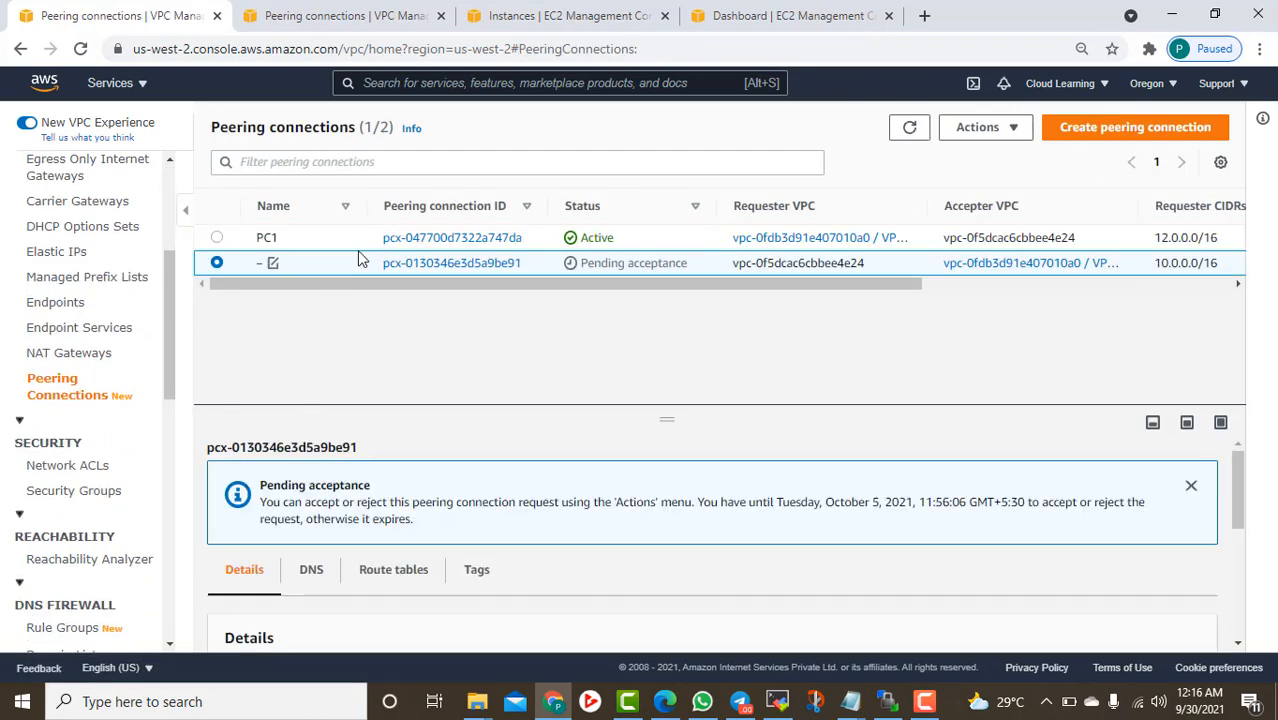
left_click(645, 242)
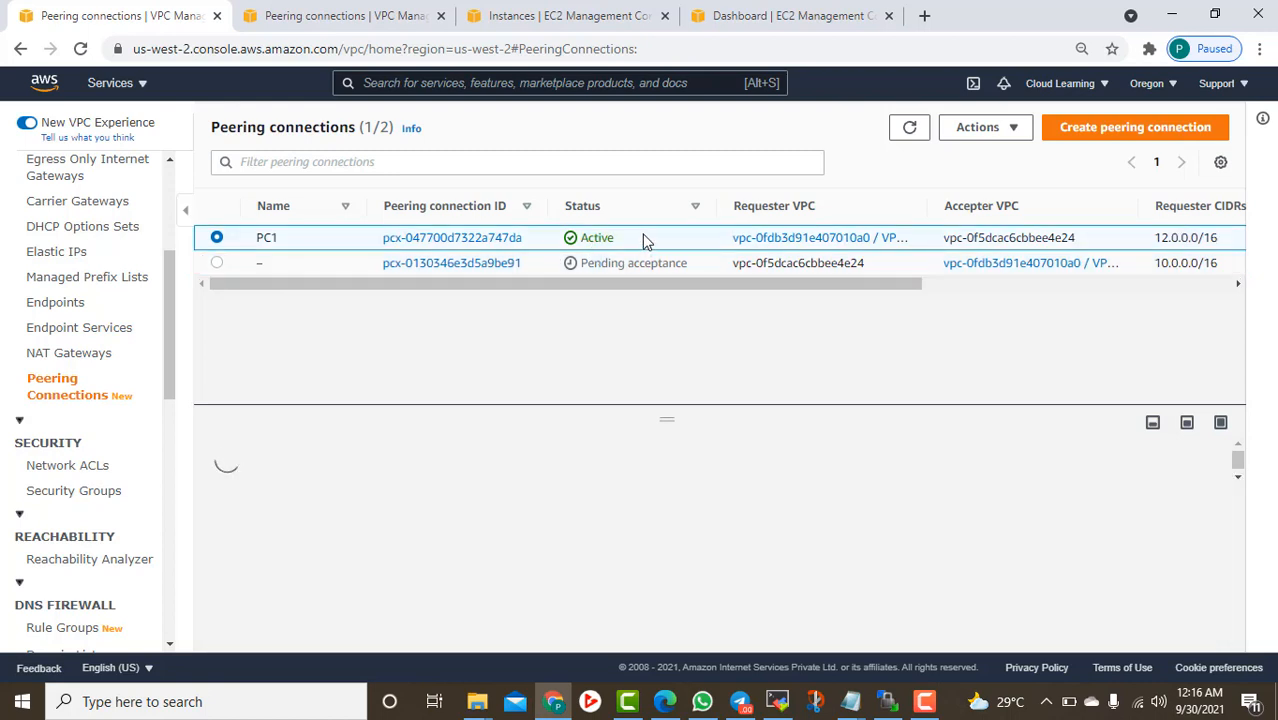
left_click_drag(876, 285, 996, 291)
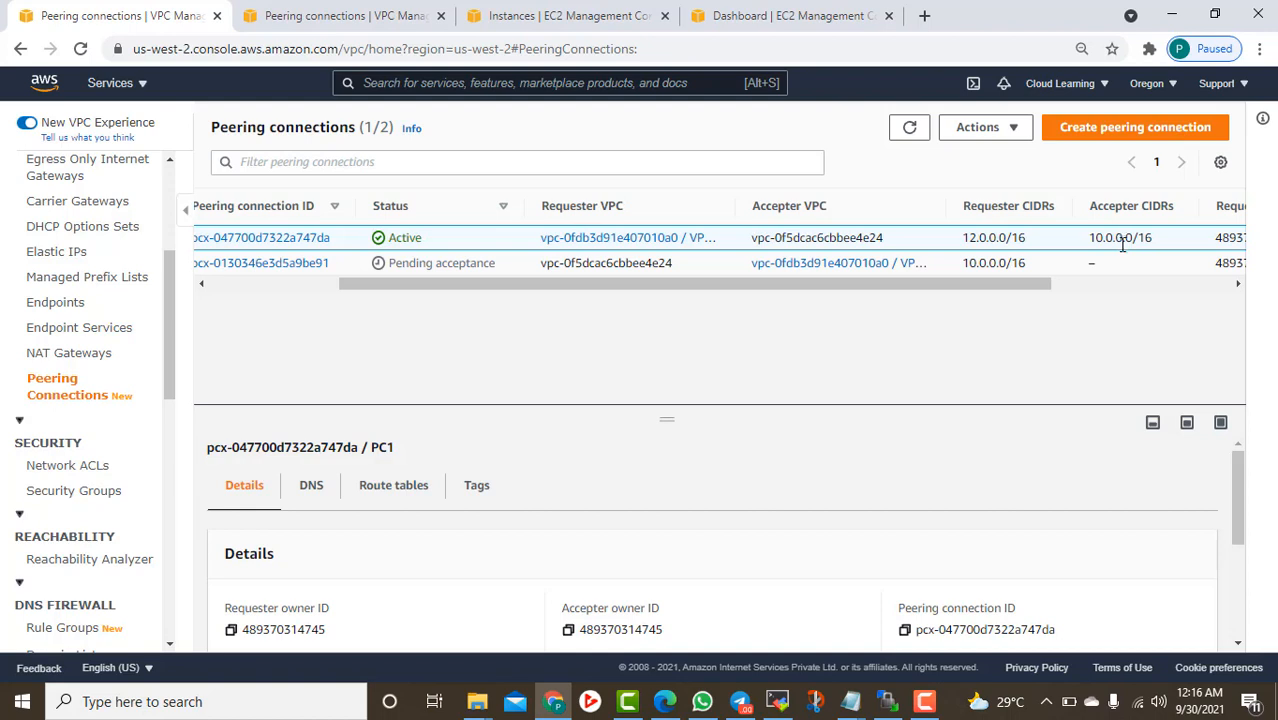
left_click_drag(1001, 288, 735, 303)
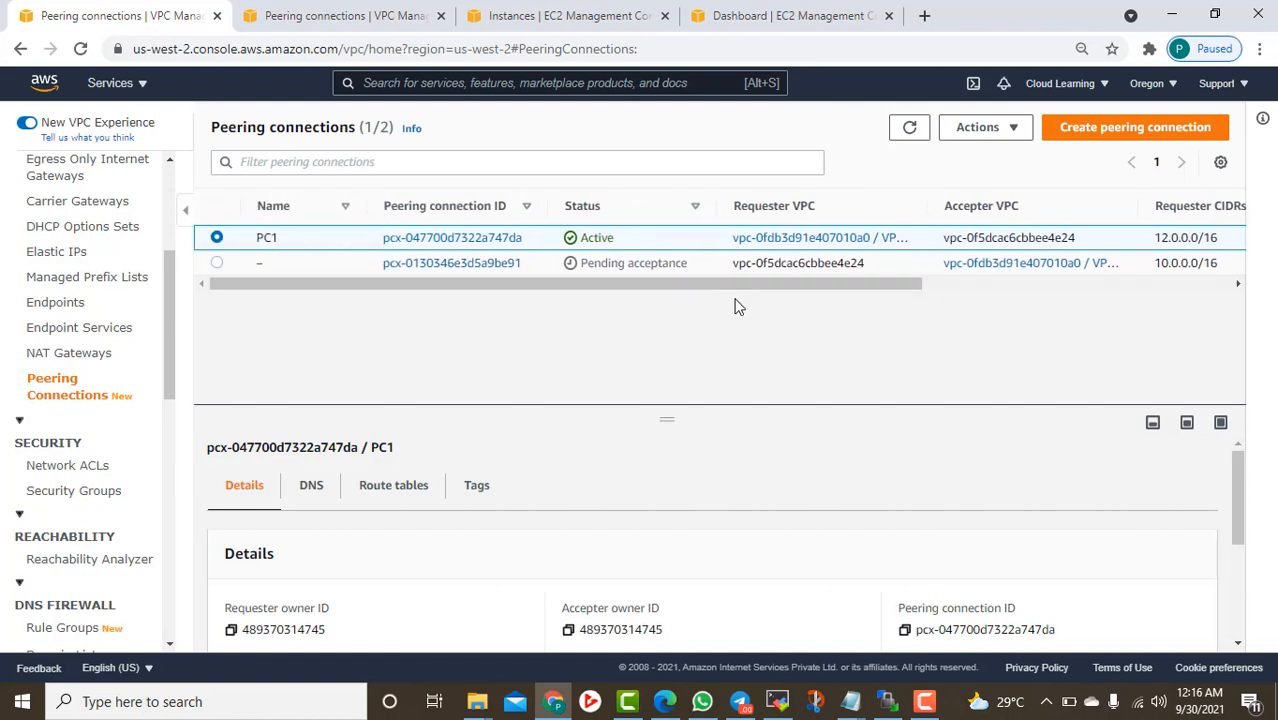
left_click(1013, 132)
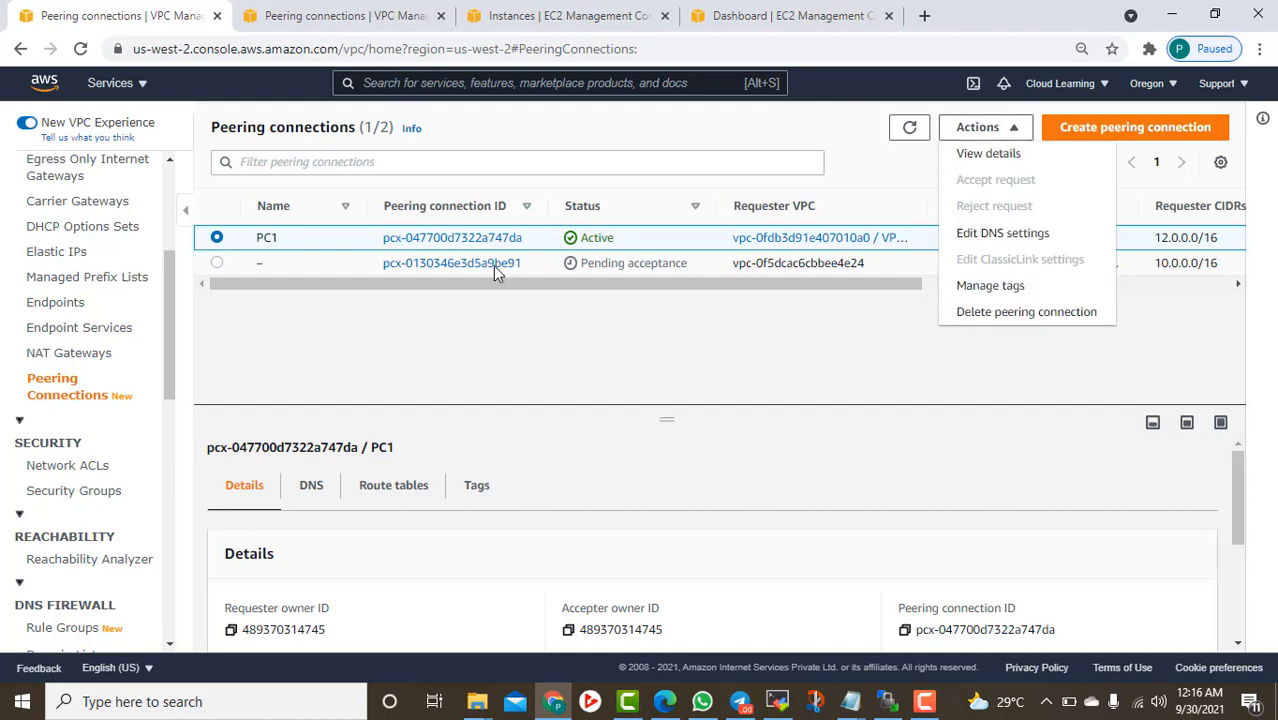
Select the pending peering request from the 10.0.0.0/16 VPC and open its Actions menu
left_click(217, 263)
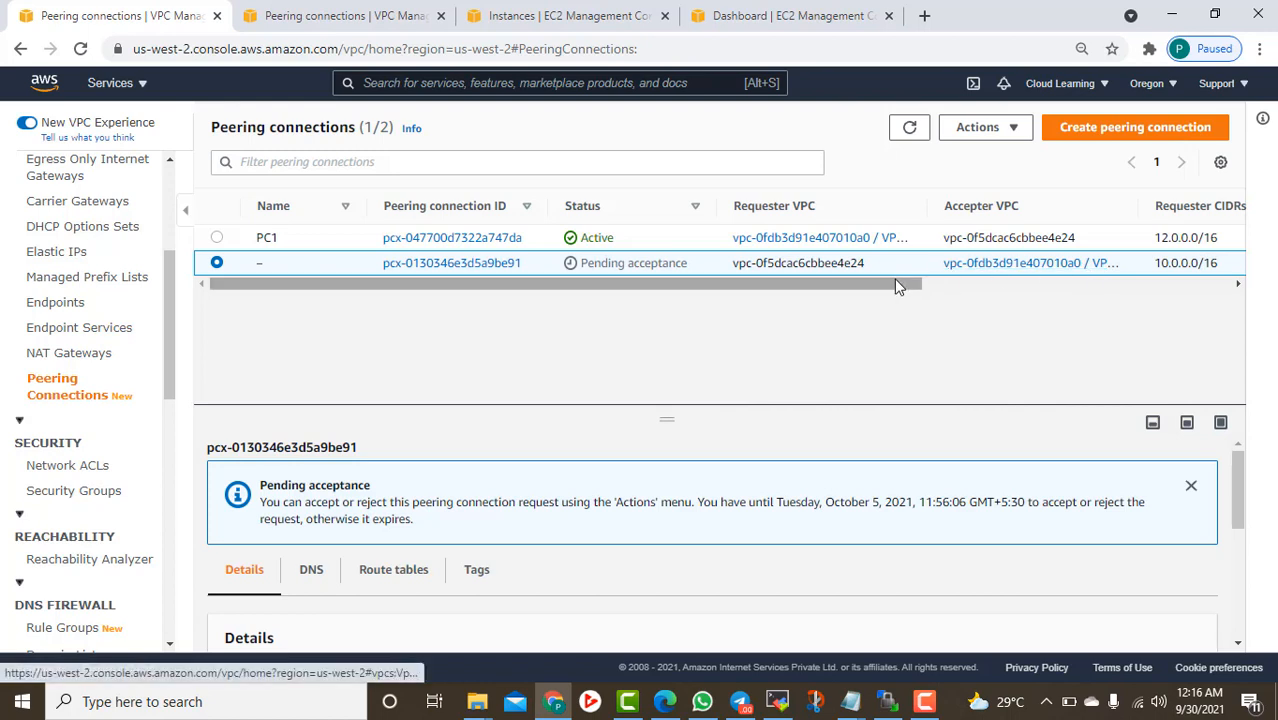
left_click_drag(901, 286, 1080, 284)
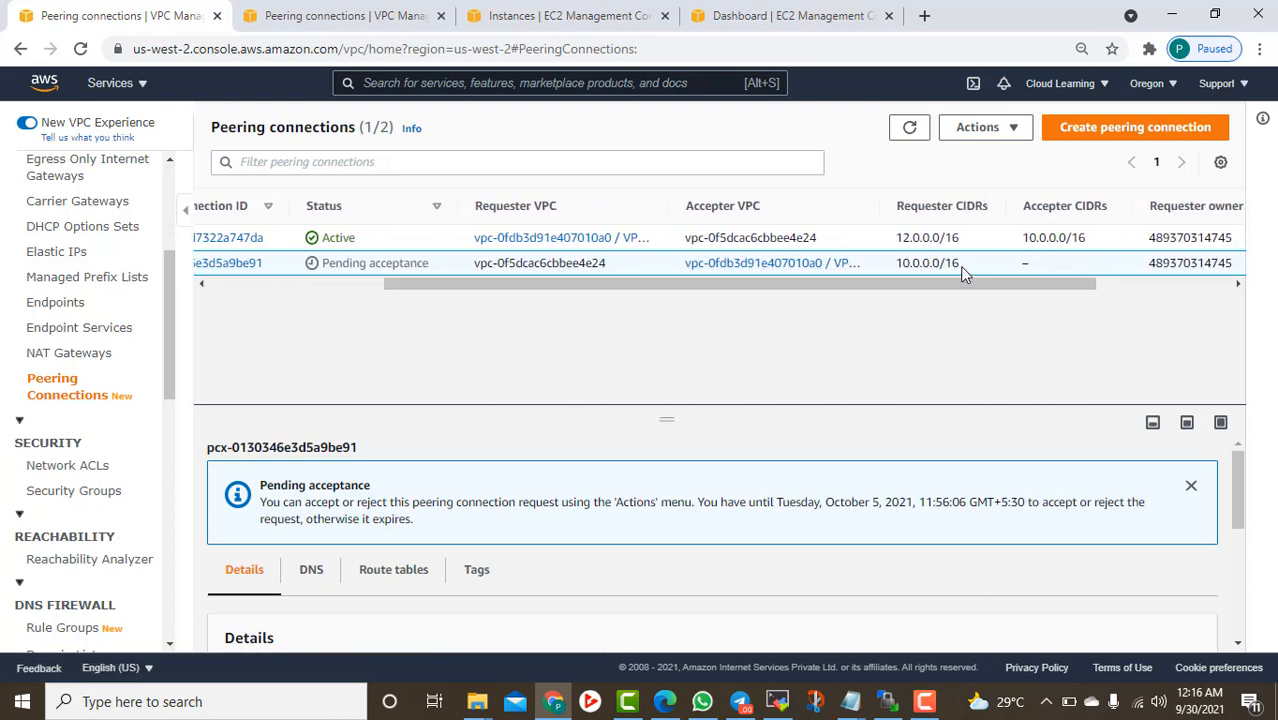
left_click(1013, 131)
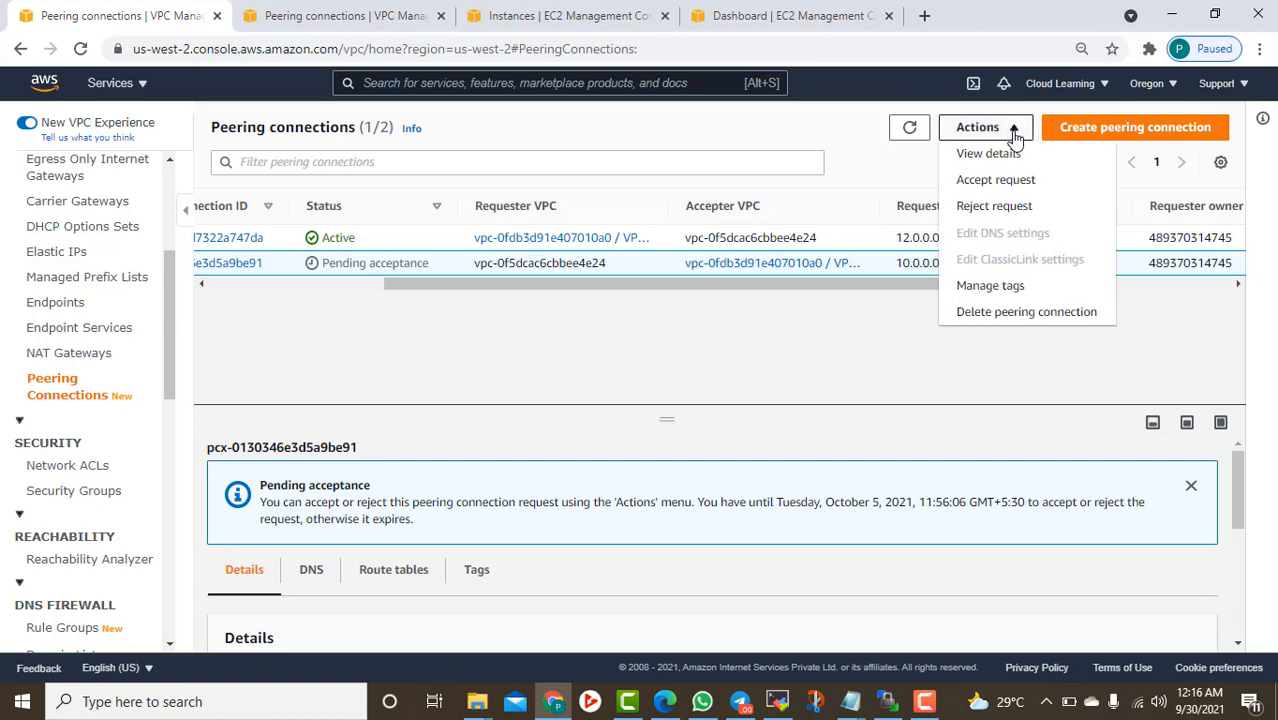
Accept the pending 10.0.0.0/16 peering request; it fails because the connection already exists
left_click(1017, 180)
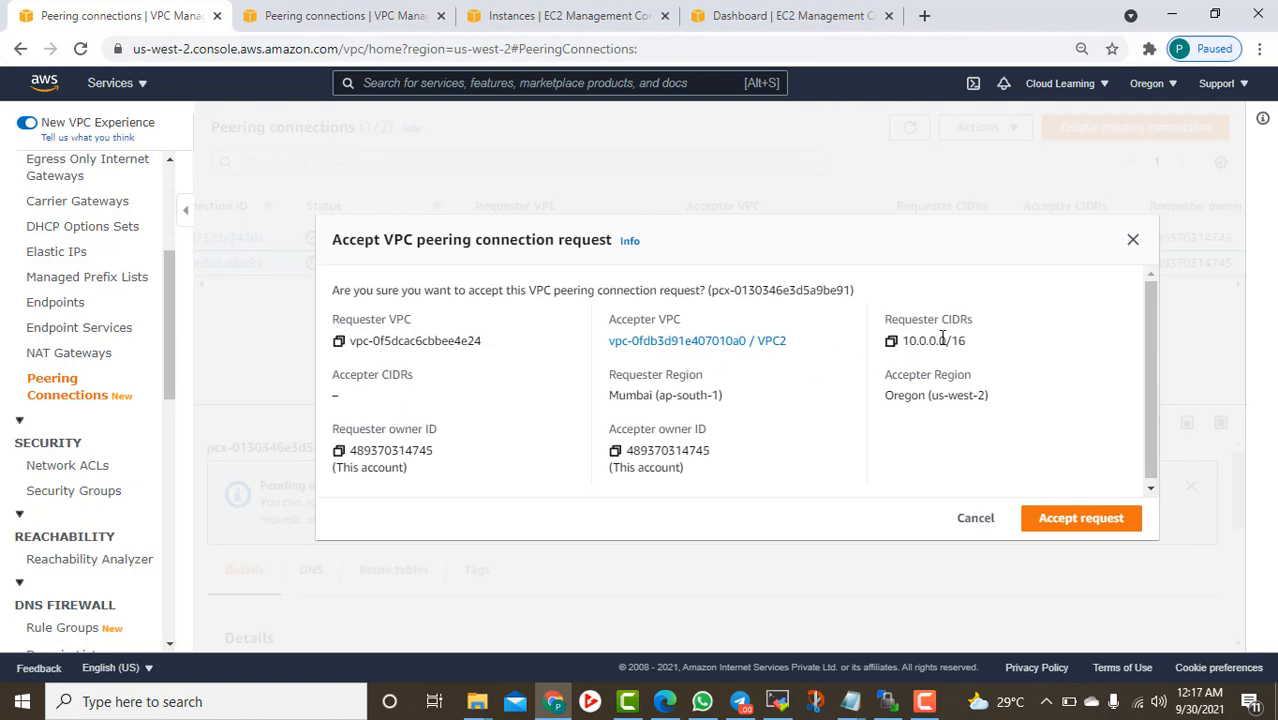
left_click_drag(938, 340, 968, 338)
left_click(1065, 527)
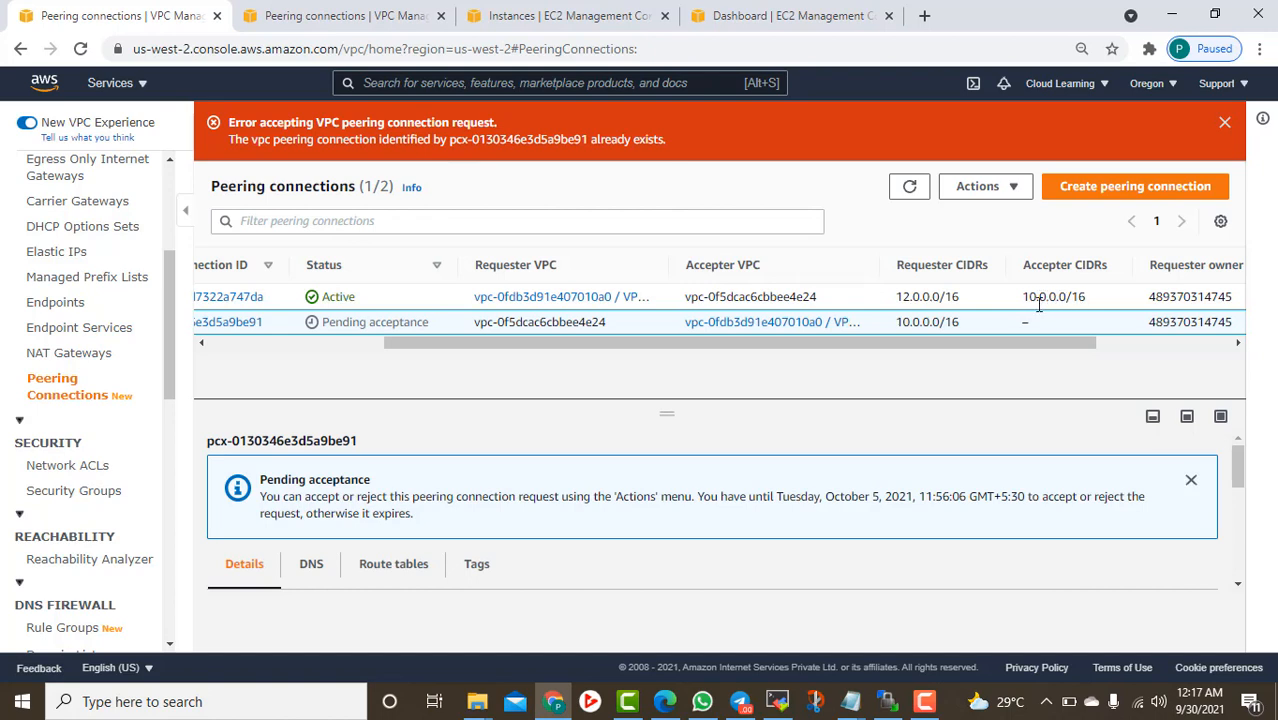
left_click_drag(934, 342, 699, 320)
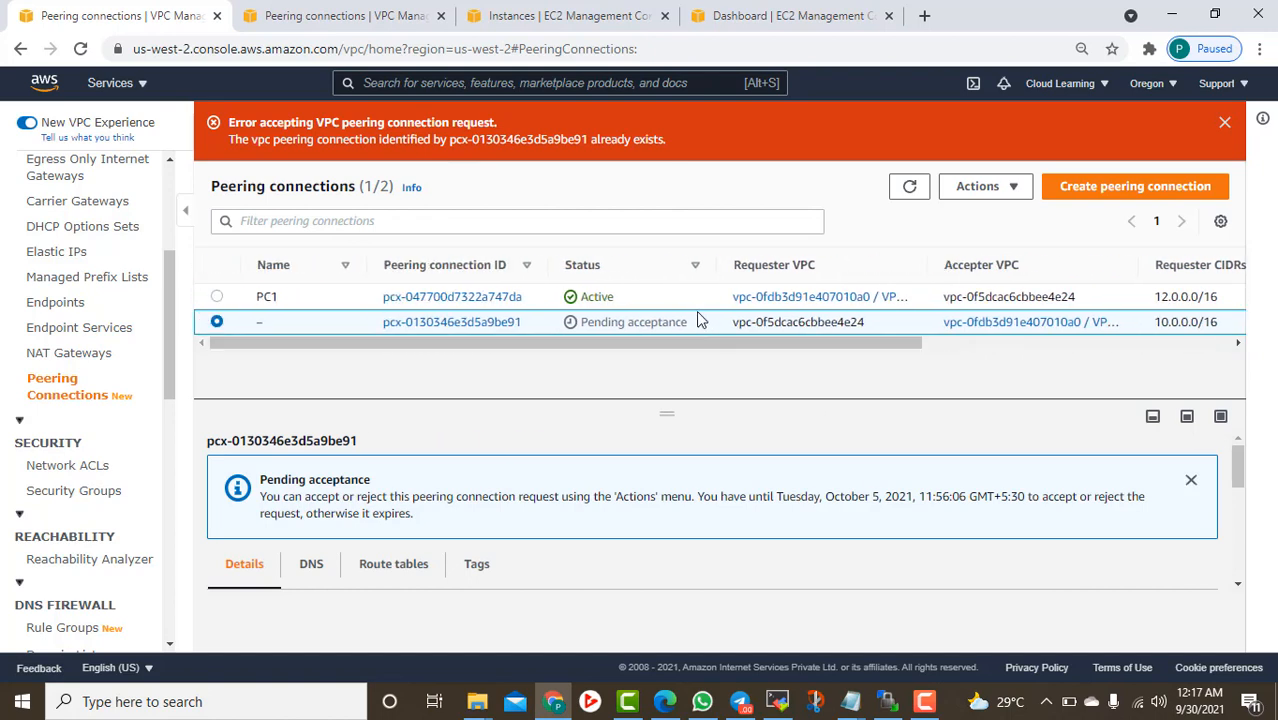
Launch the saved VPC2 Server SSH session in MobaXterm
left_click(778, 701)
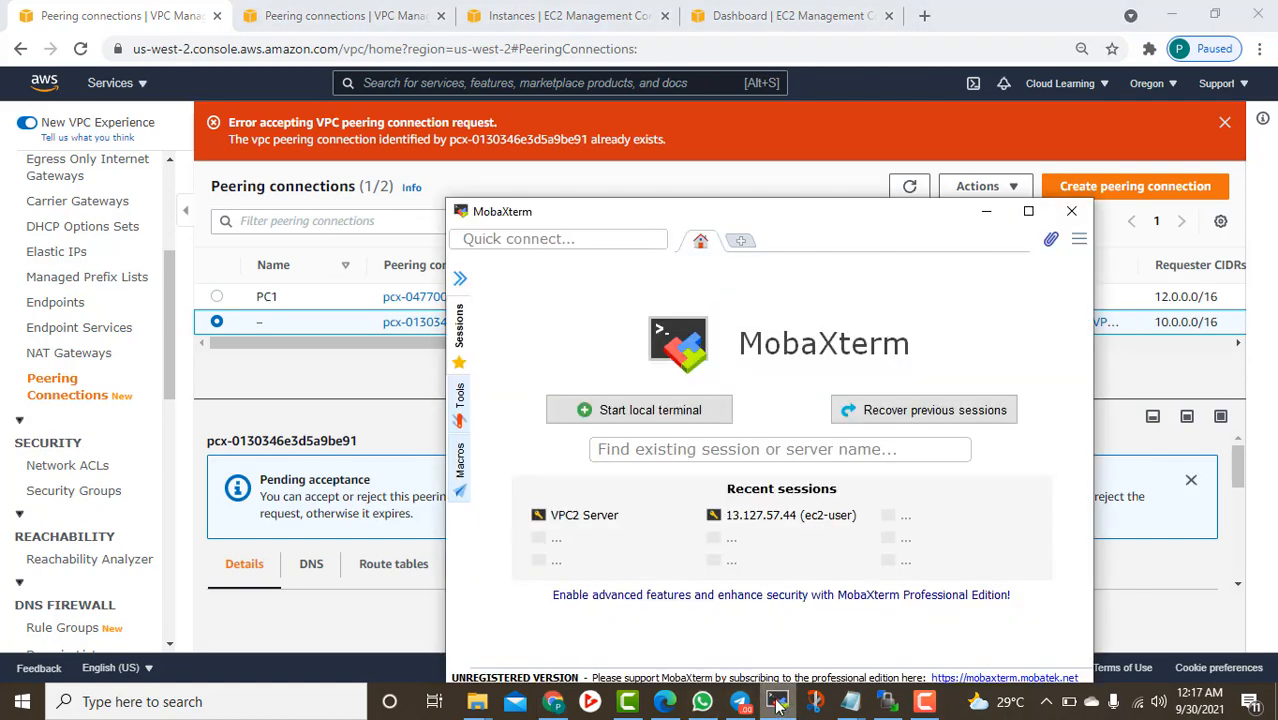
left_click(461, 330)
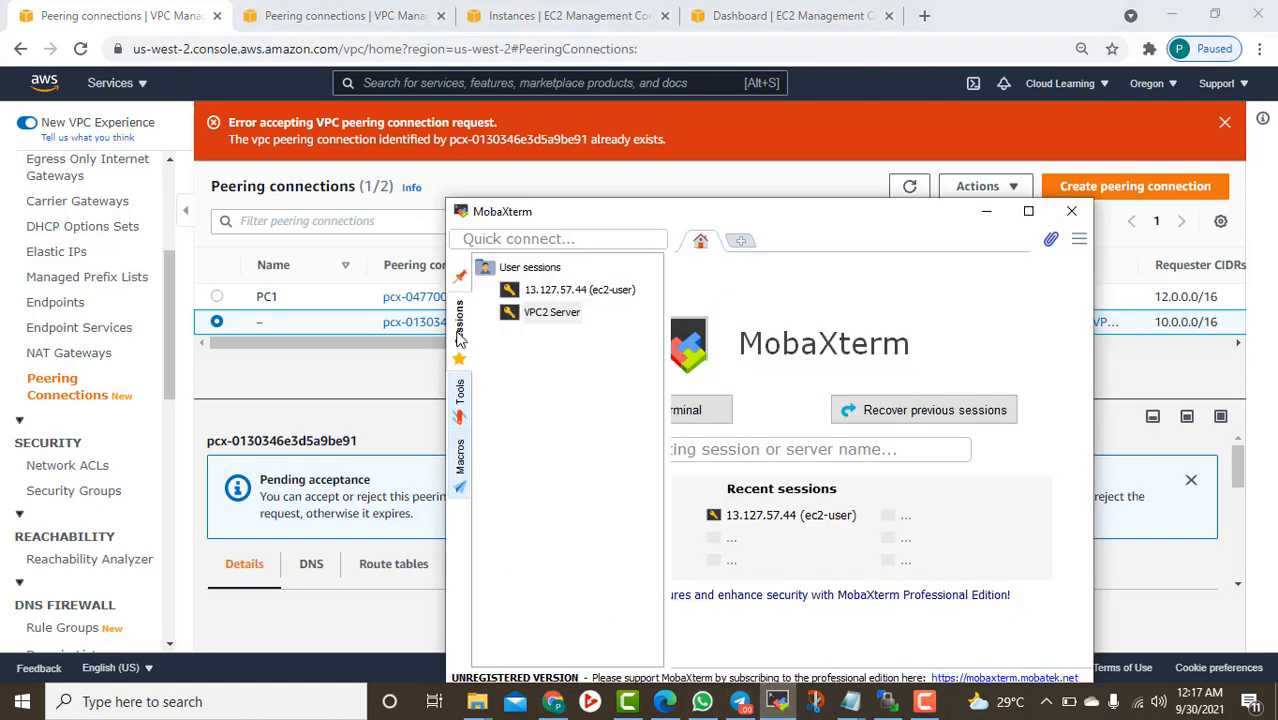
double_click(540, 312)
Show the Oregon running instance Server VPC2-Subnet1 with private IP 12.0.1.244
left_click(540, 12)
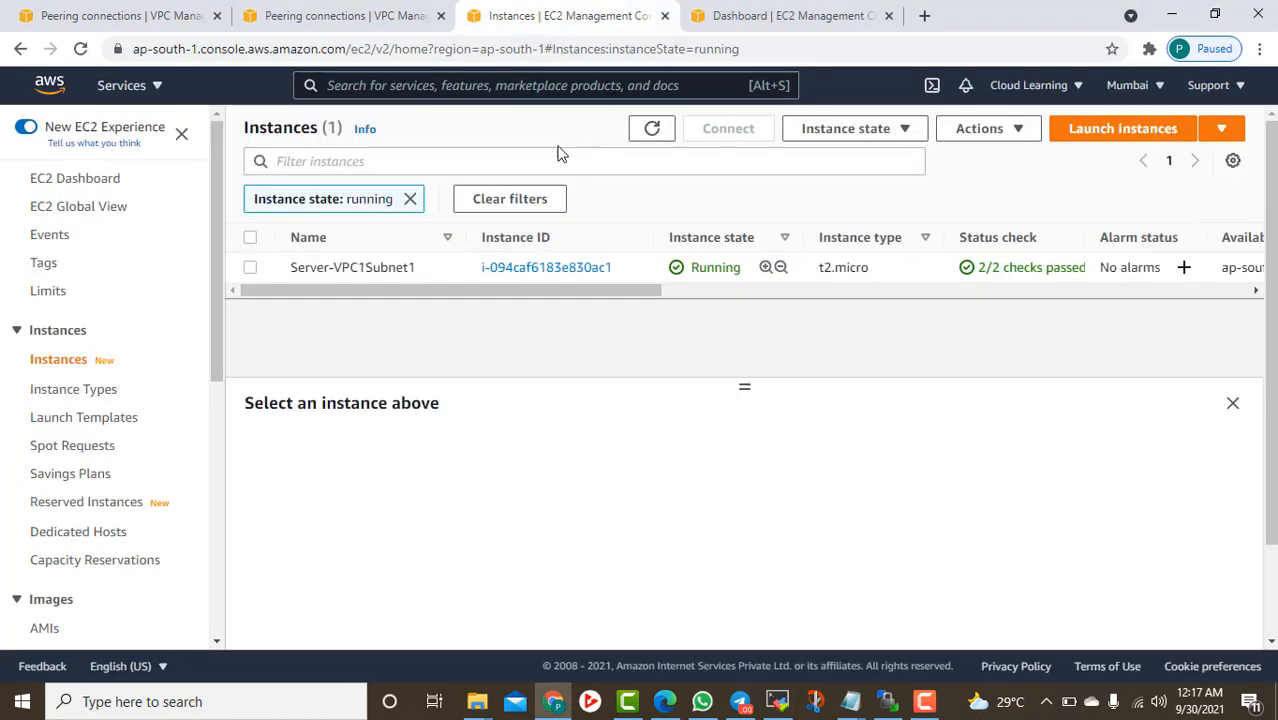
left_click(760, 16)
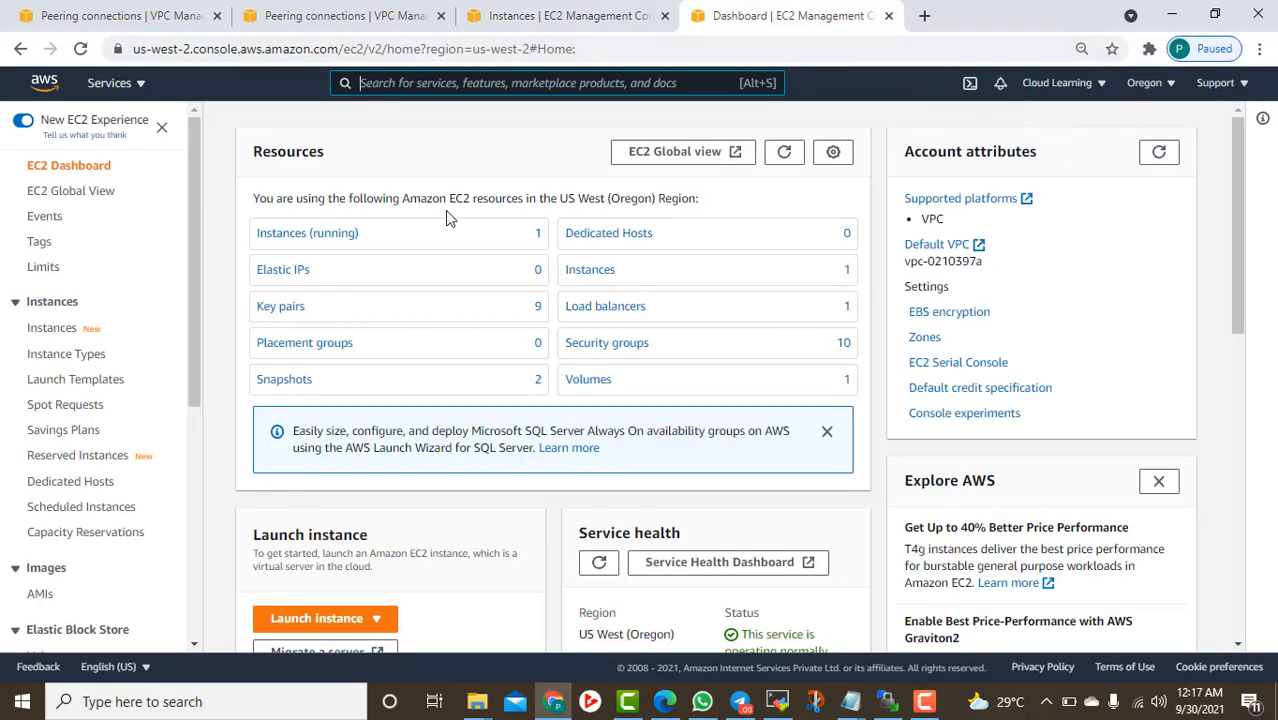
left_click(324, 244)
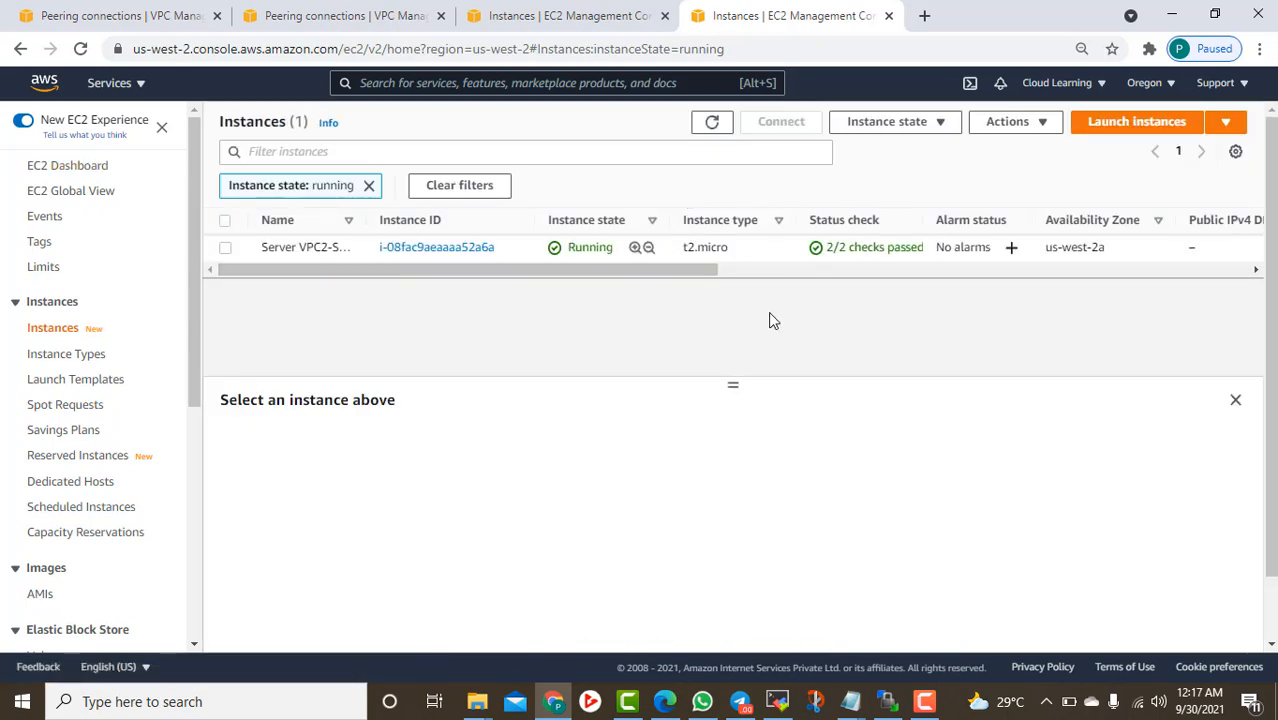
left_click(225, 221)
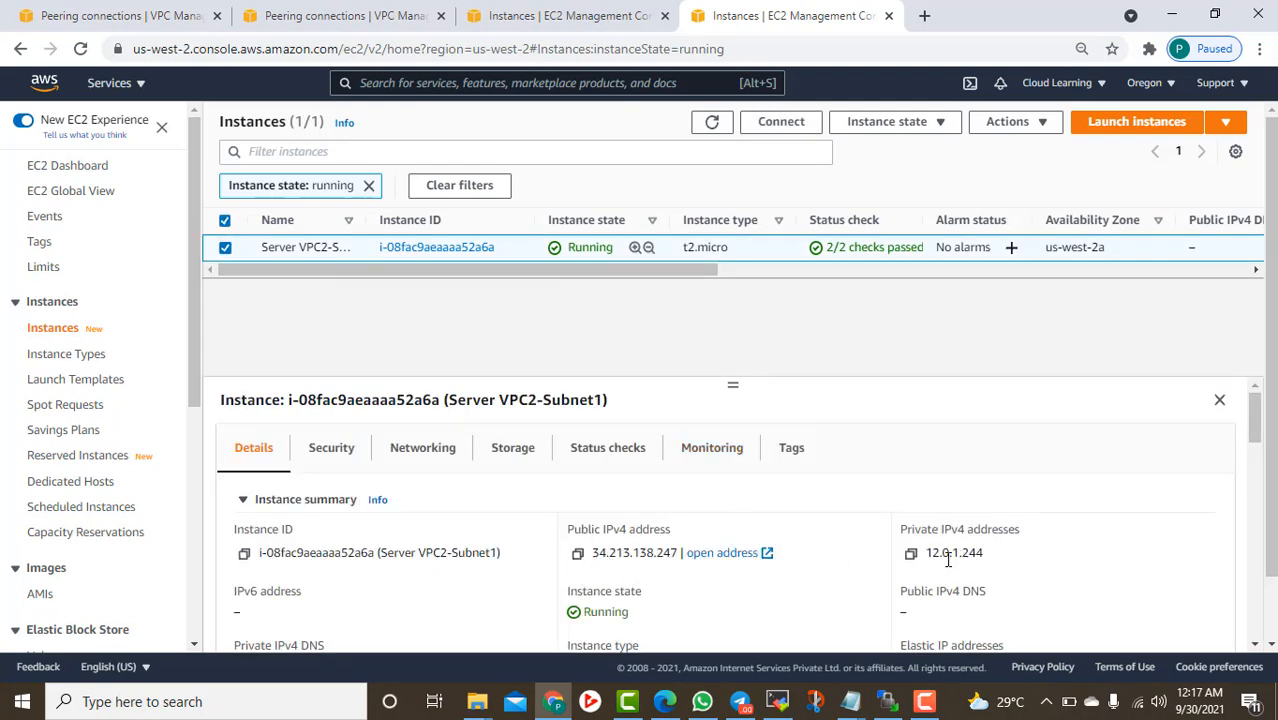
Close WinSCP, saving the workspace, and bring MobaXterm back up
left_click(886, 705)
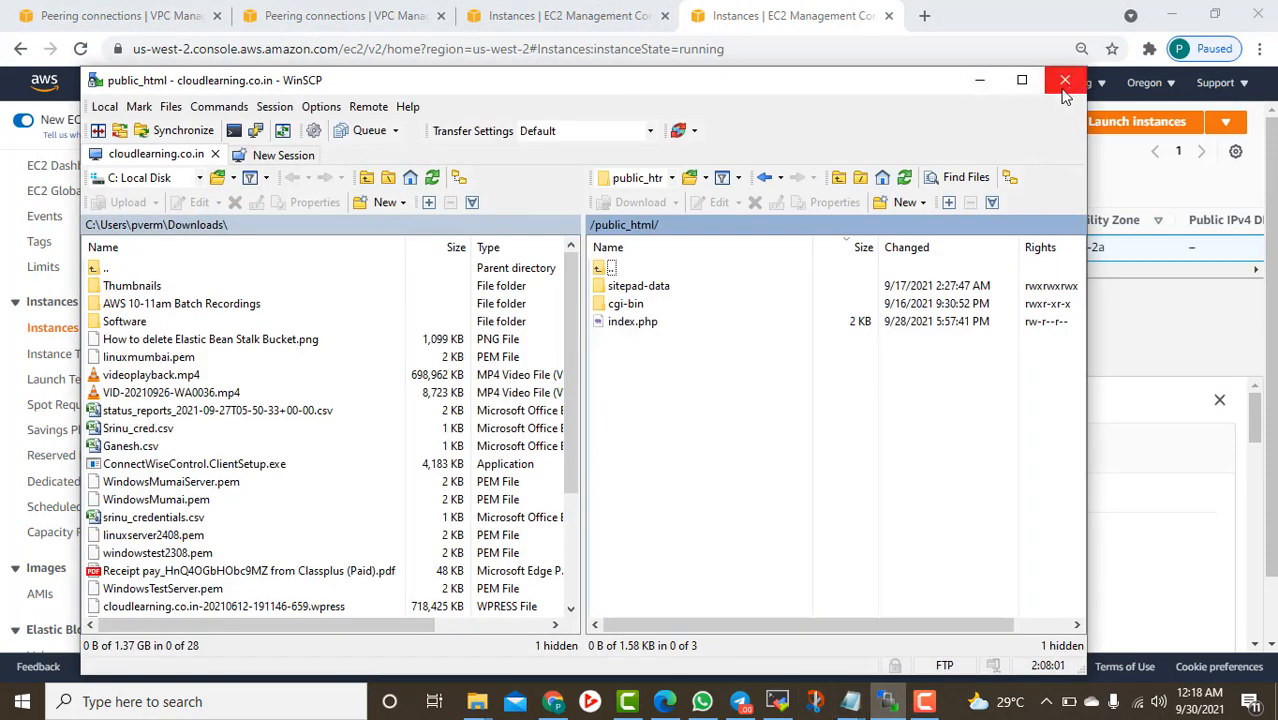
left_click(1064, 86)
left_click(619, 430)
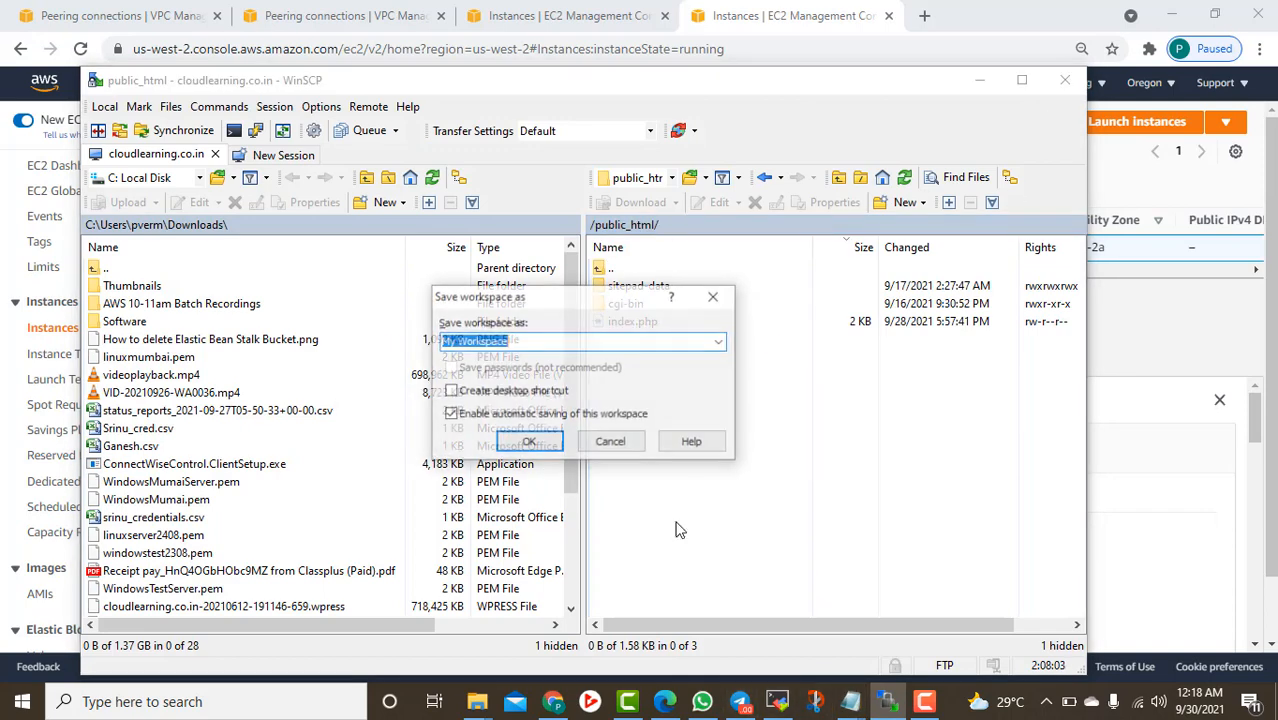
left_click(529, 446)
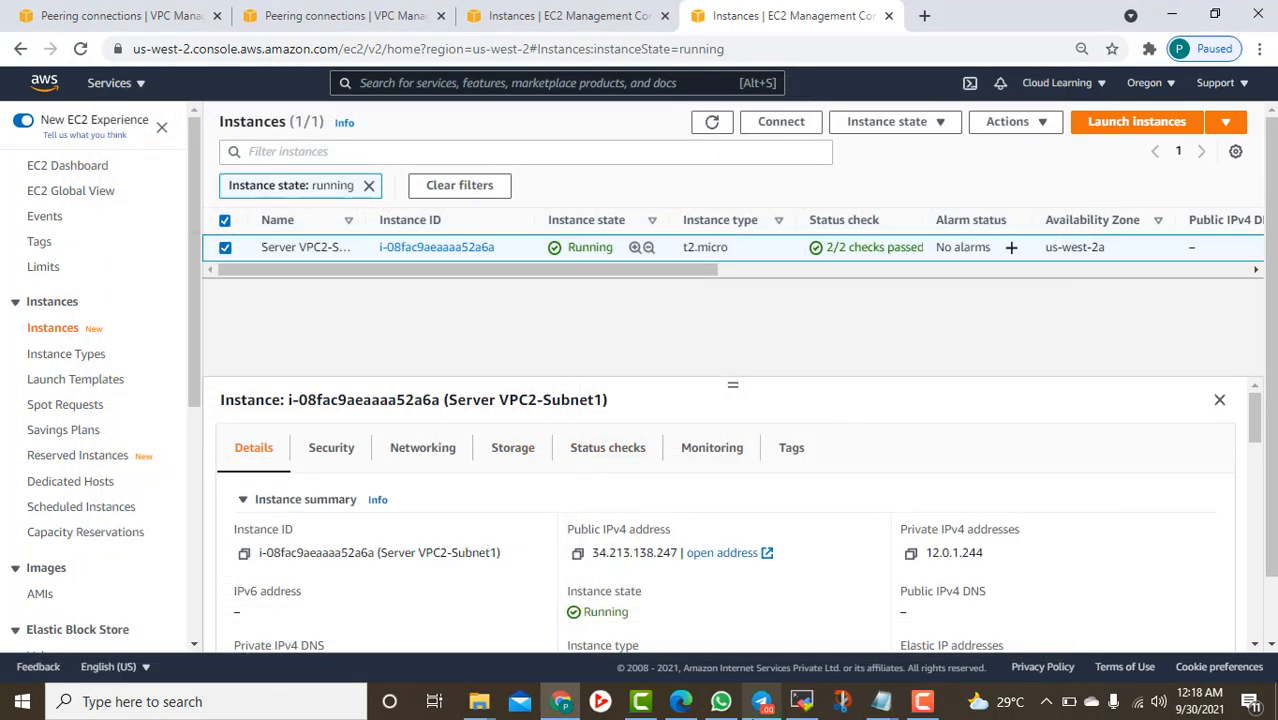
left_click(801, 701)
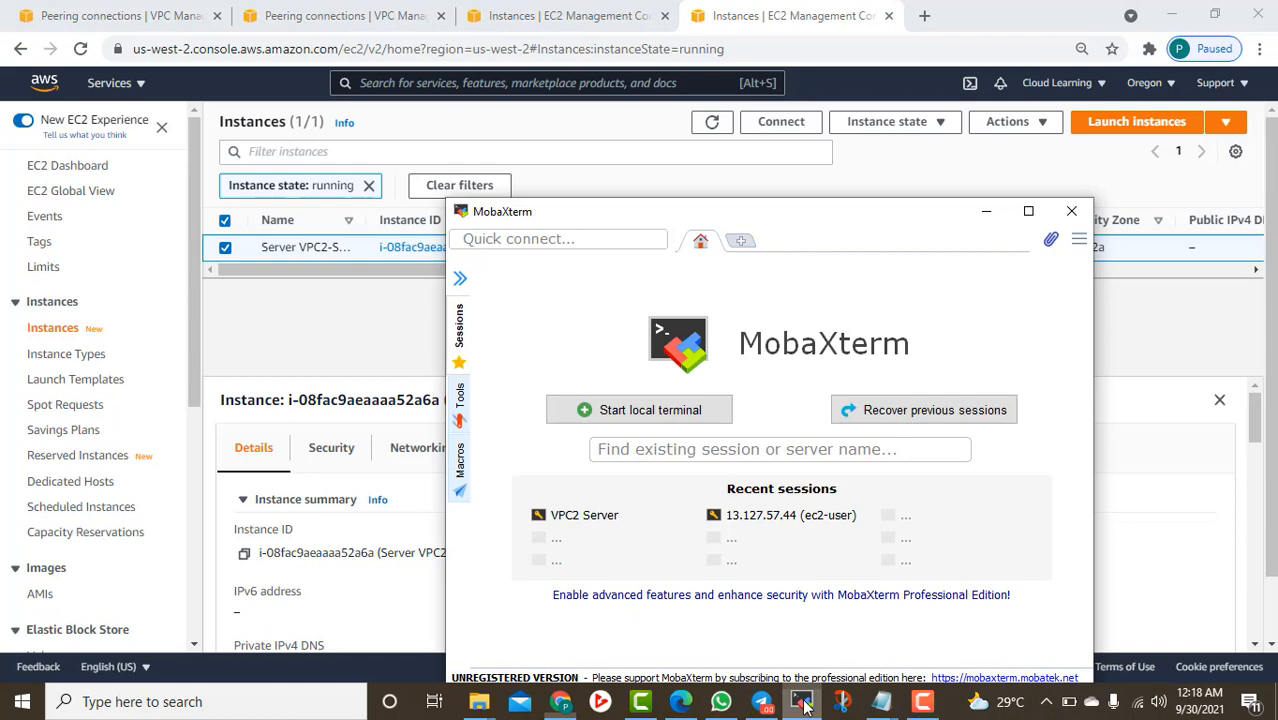
Pick the 13.127.57.44 session in MobaXterm and move the window toward the lower right
left_click(460, 277)
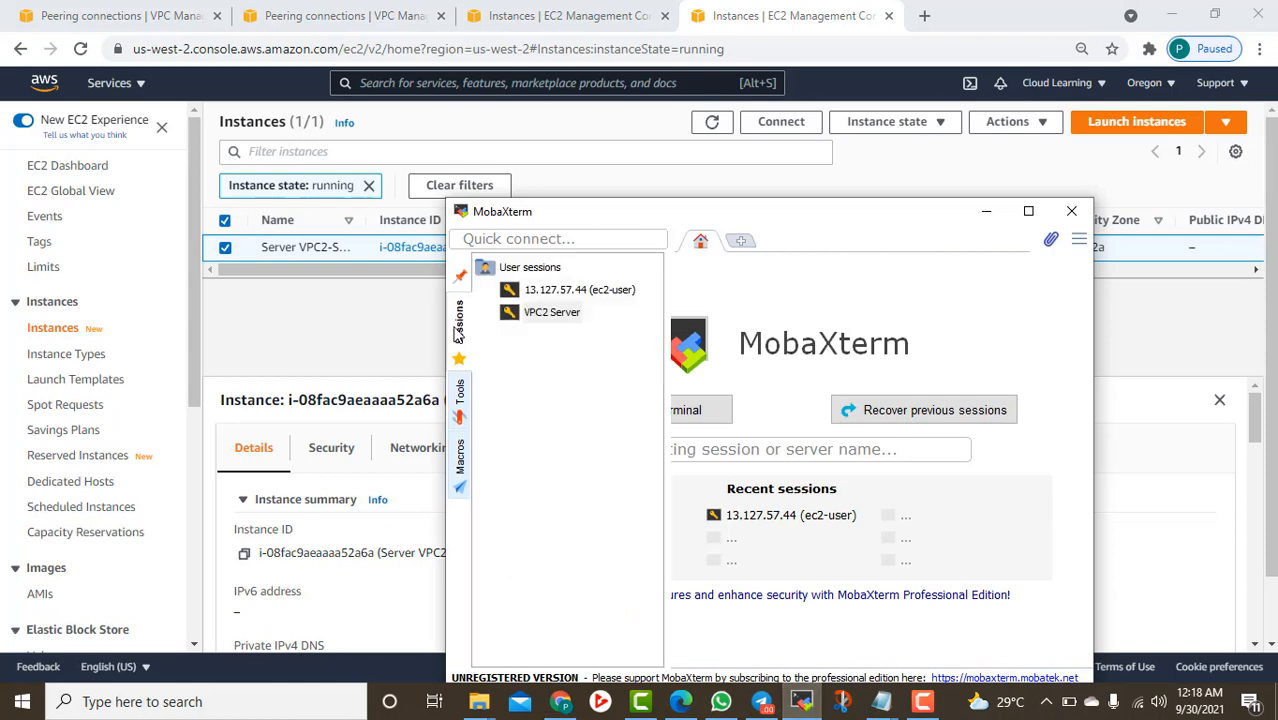
left_click(575, 290)
left_click_drag(583, 215, 858, 268)
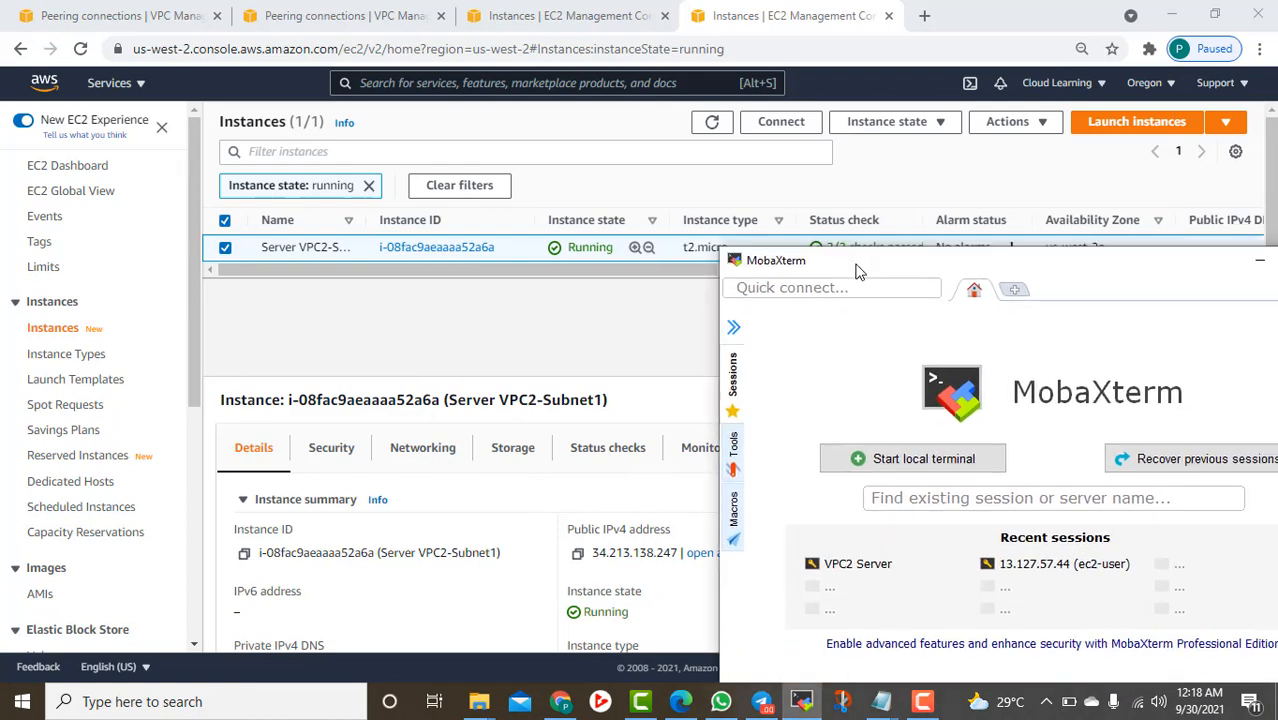
left_click(734, 325)
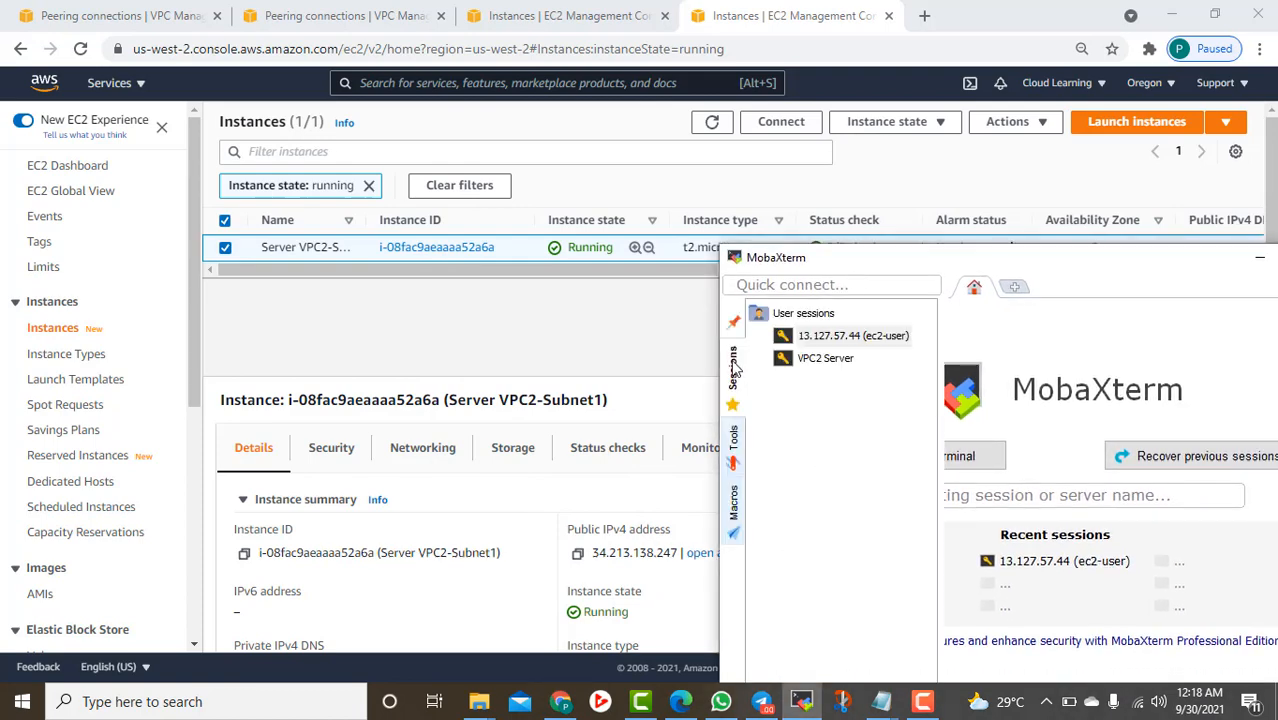
Rename the VPC2 Server session to 'VPC2 Server - Oregon'
right_click(843, 365)
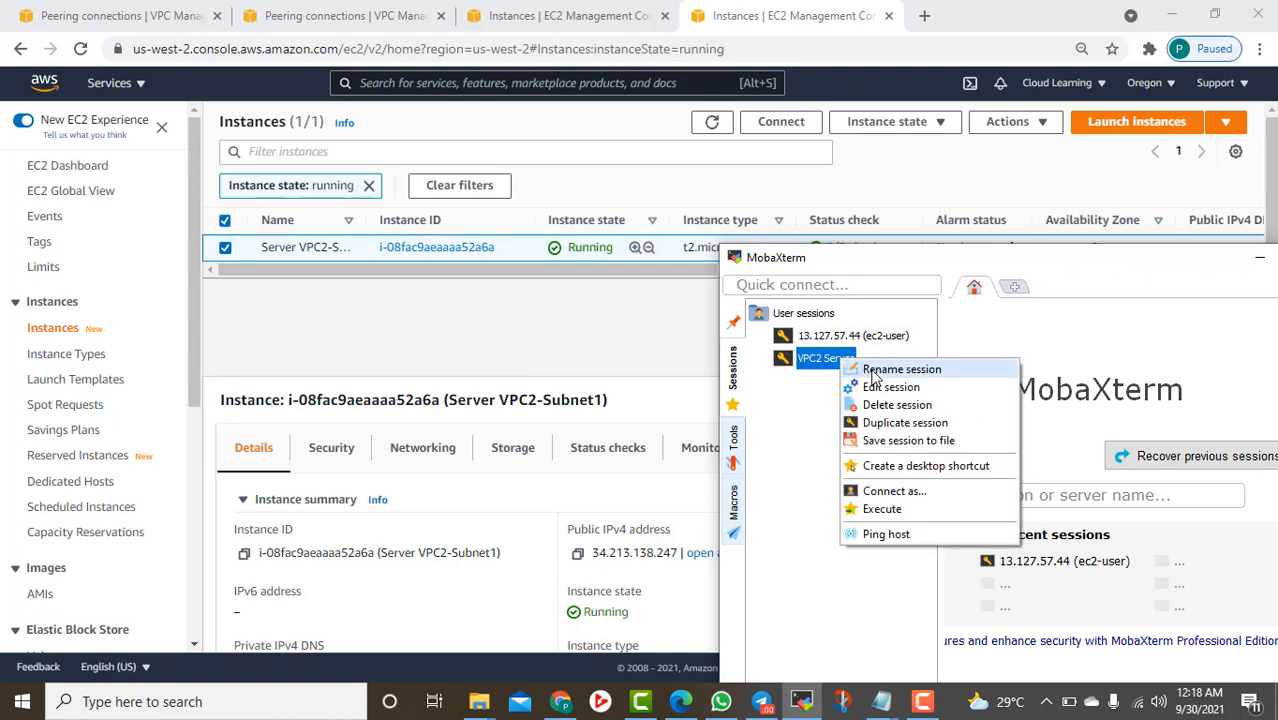
left_click(878, 386)
left_click(505, 385)
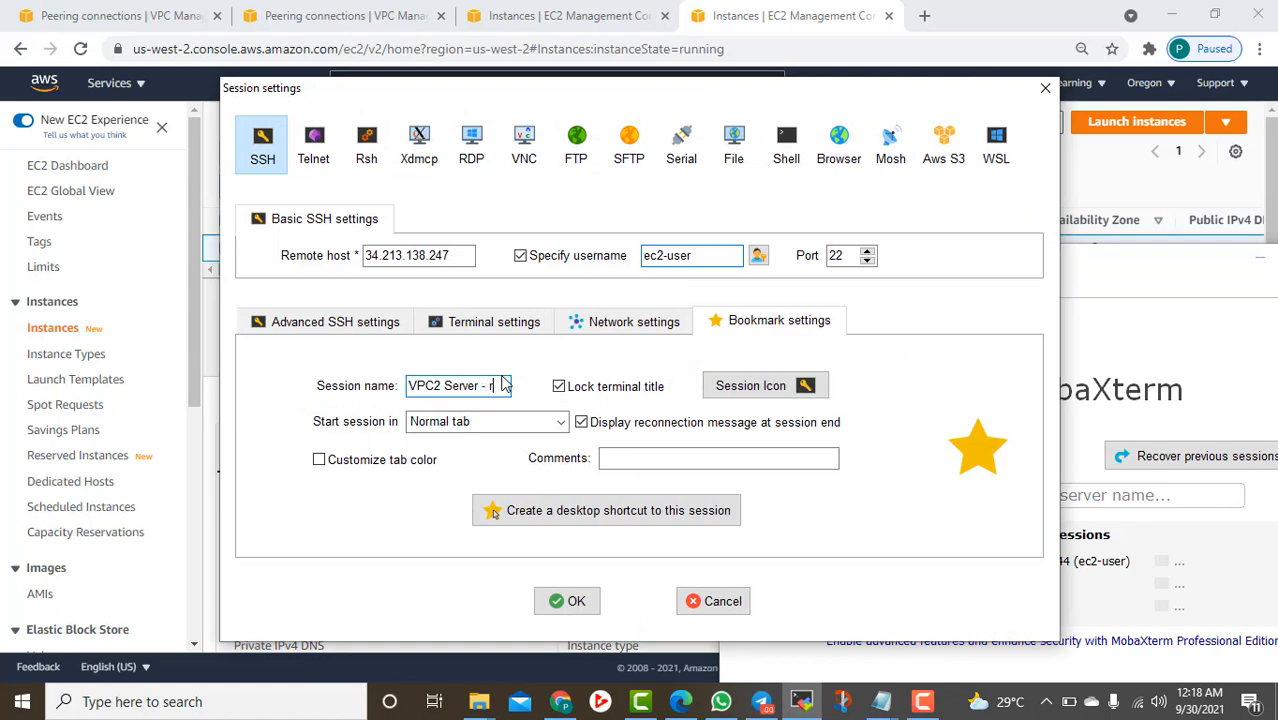
type("- Oregon")
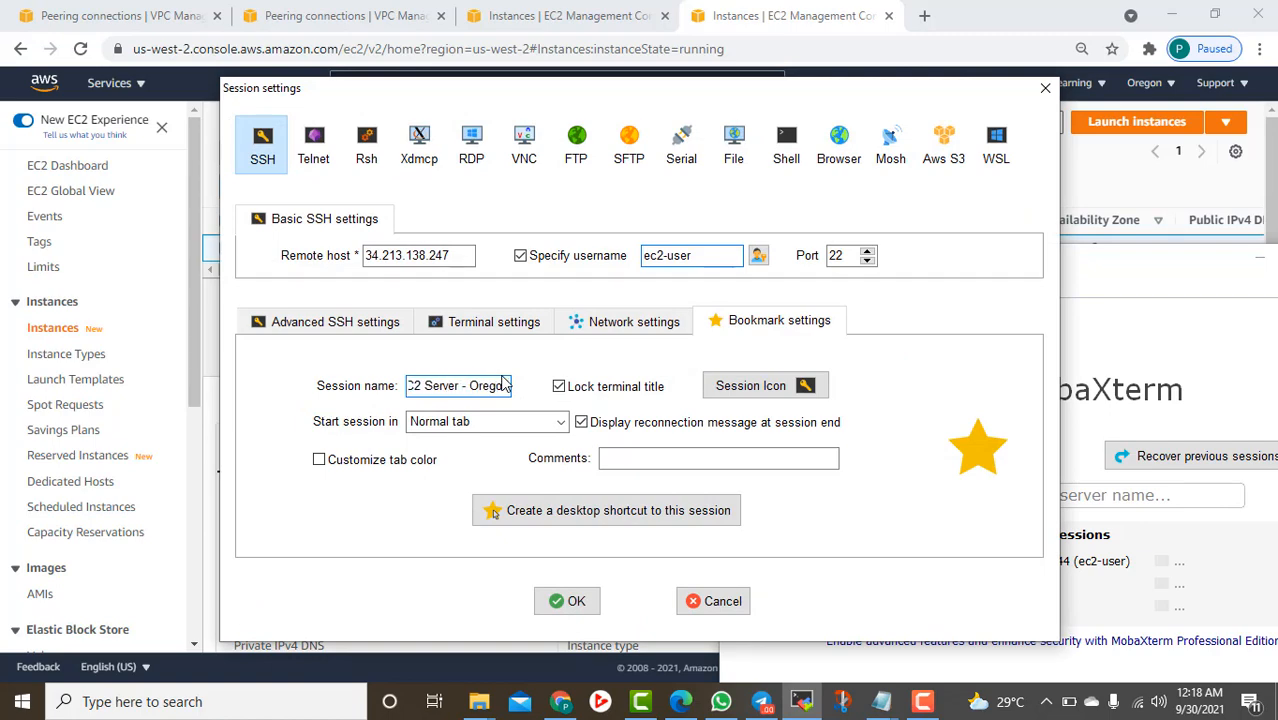
left_click(567, 601)
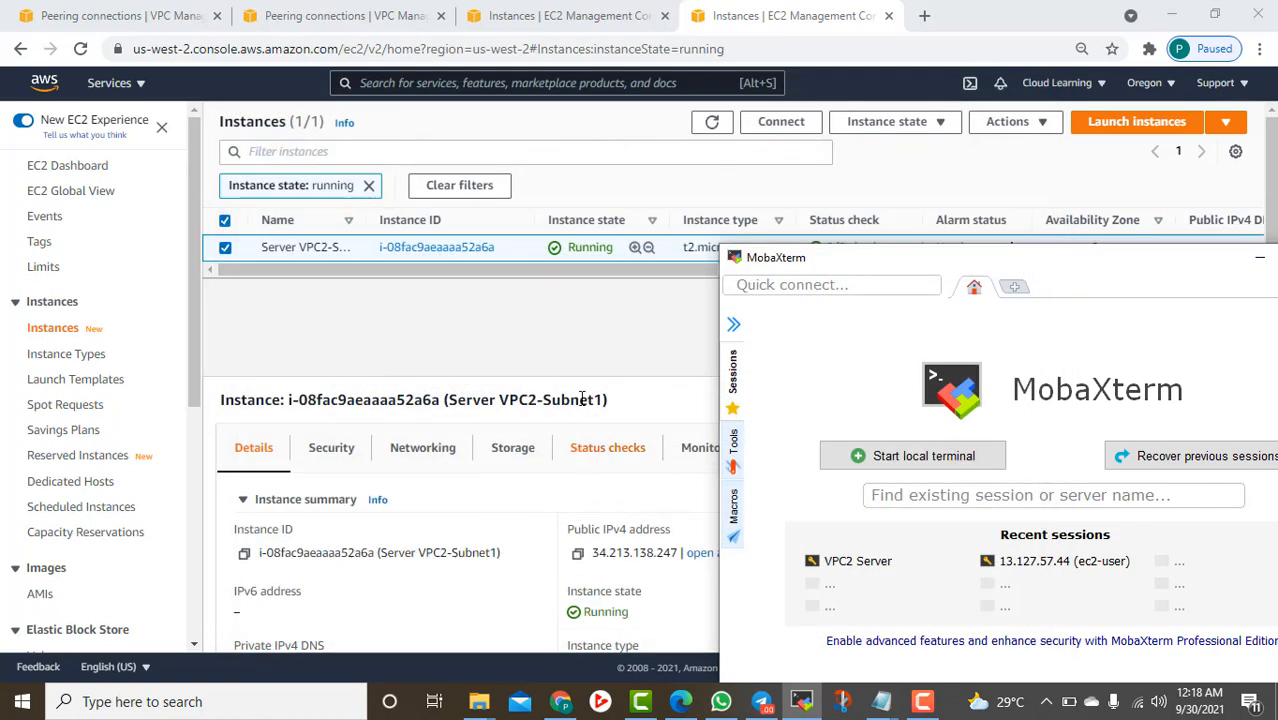
Select the 13.127.57.44 session and bring up the Mumbai EC2 Instances page
left_click(736, 382)
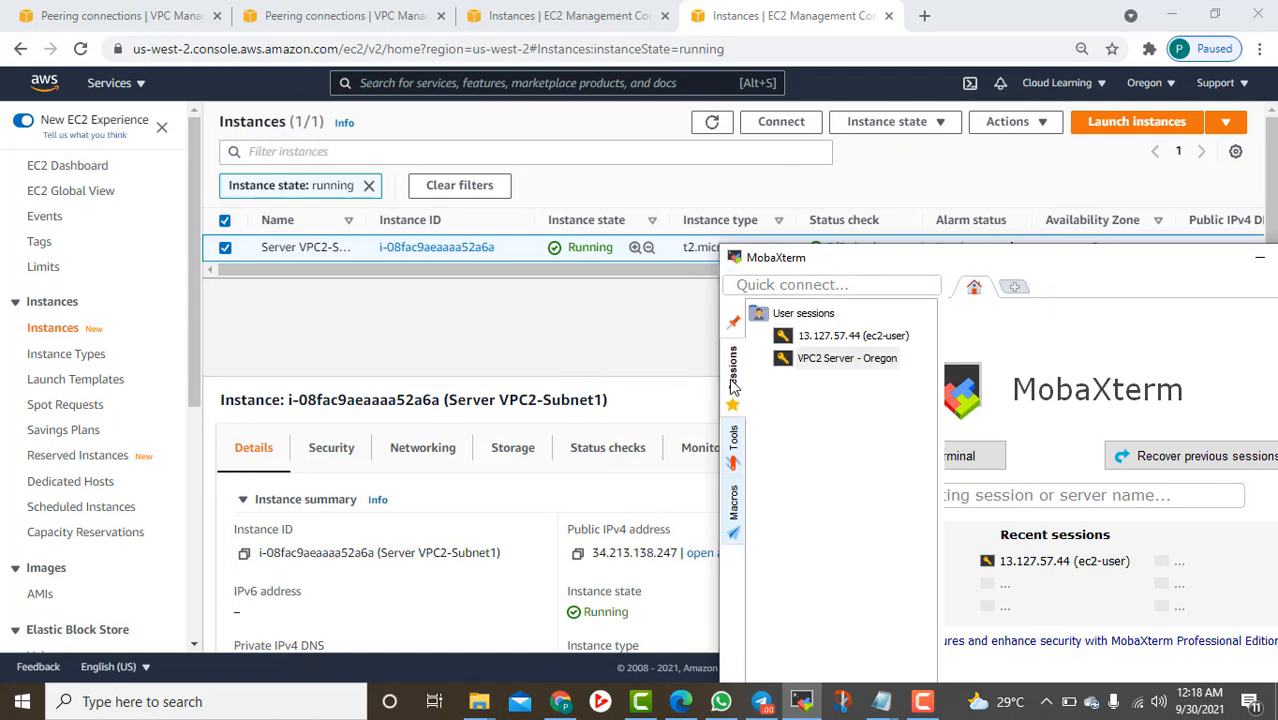
left_click(834, 342)
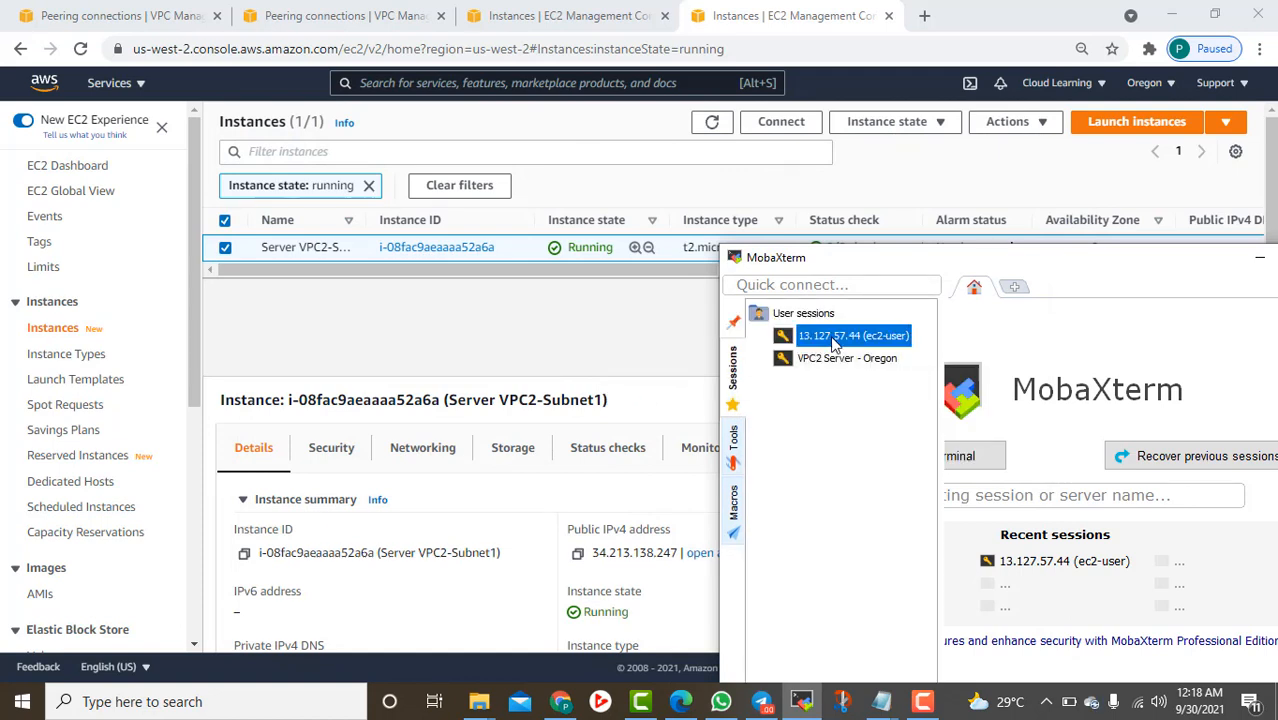
left_click(530, 16)
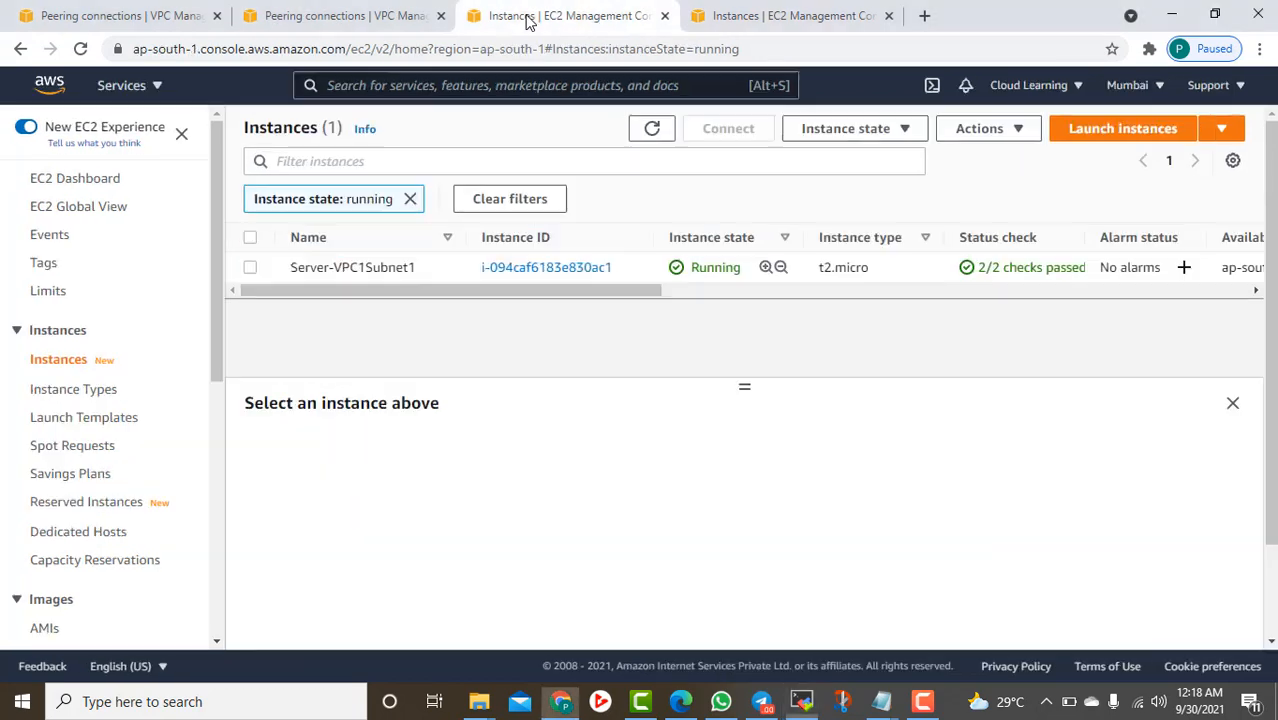
Check Server-VPC1Subnet1's details, then rename the 13.127.57.44 session to 'VPC1 Server Mumbai'
left_click(251, 267)
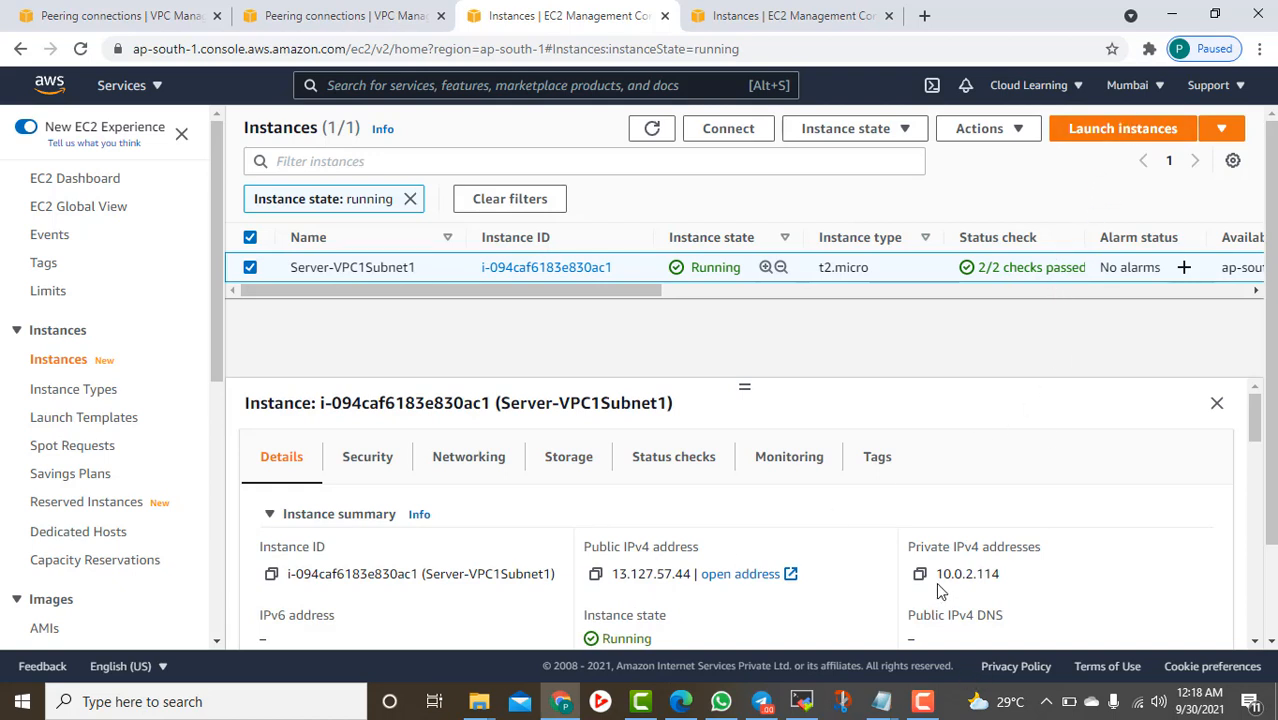
left_click(797, 707)
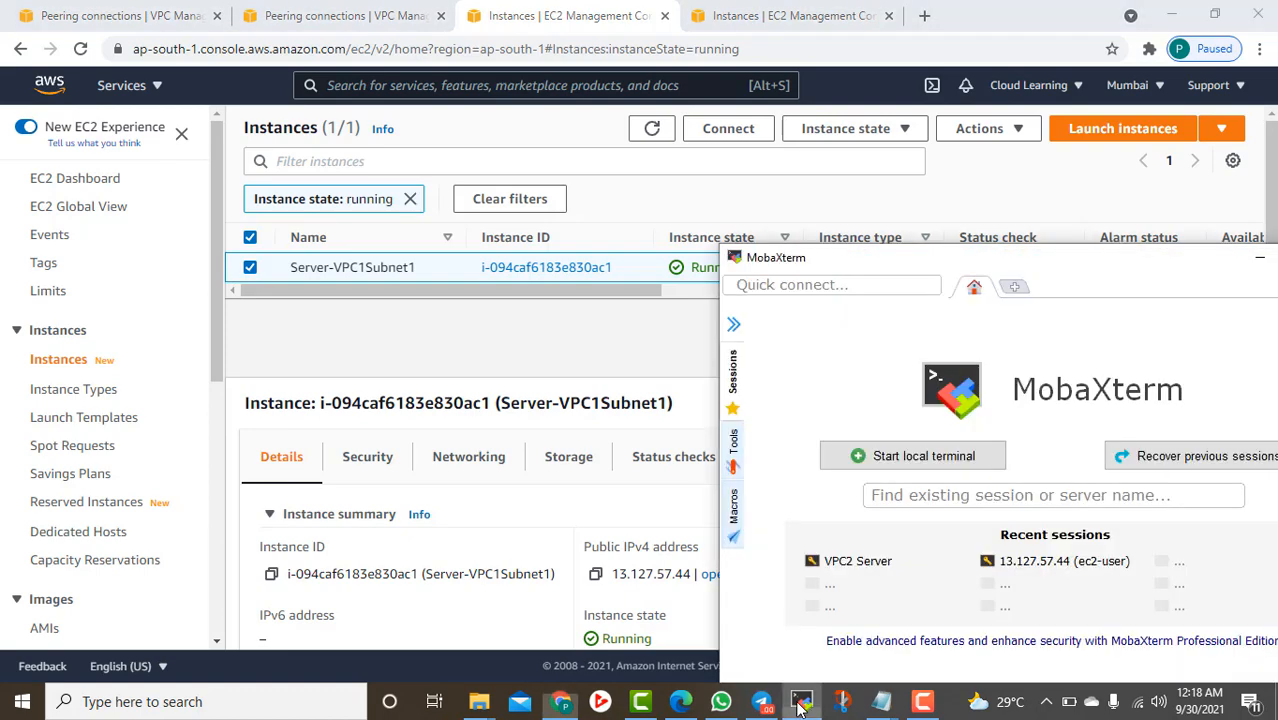
left_click(733, 392)
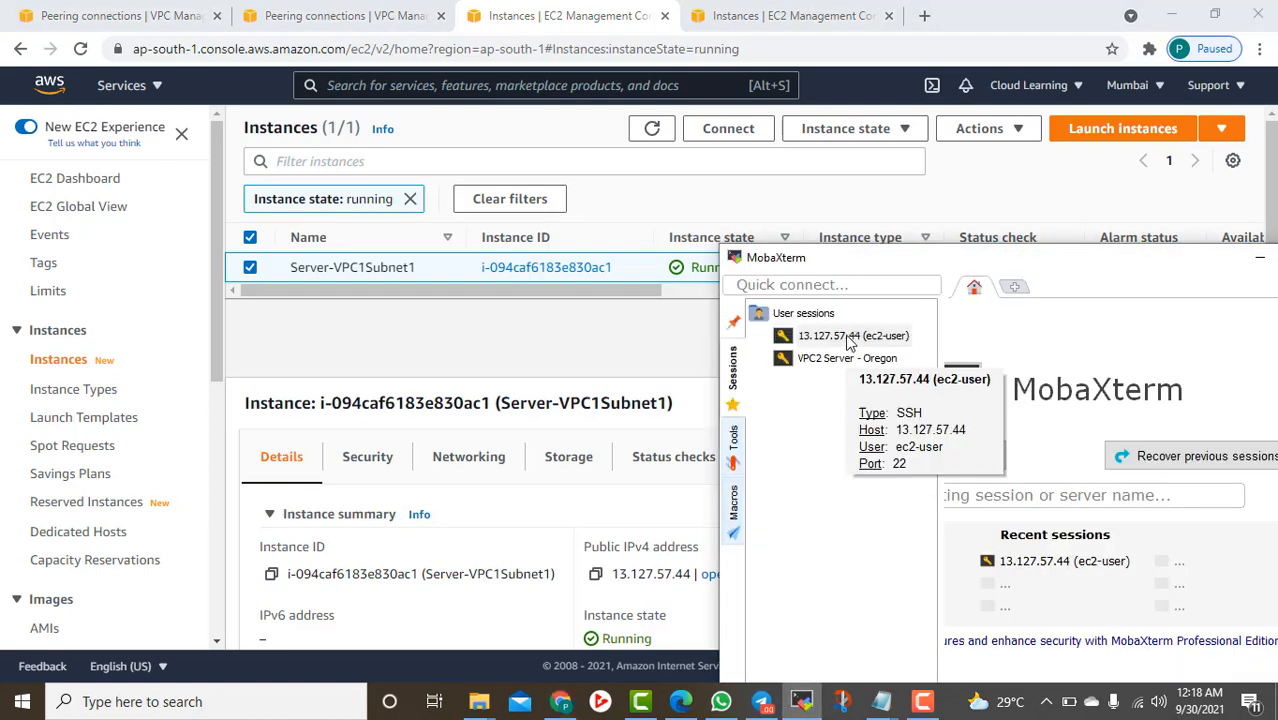
right_click(850, 341)
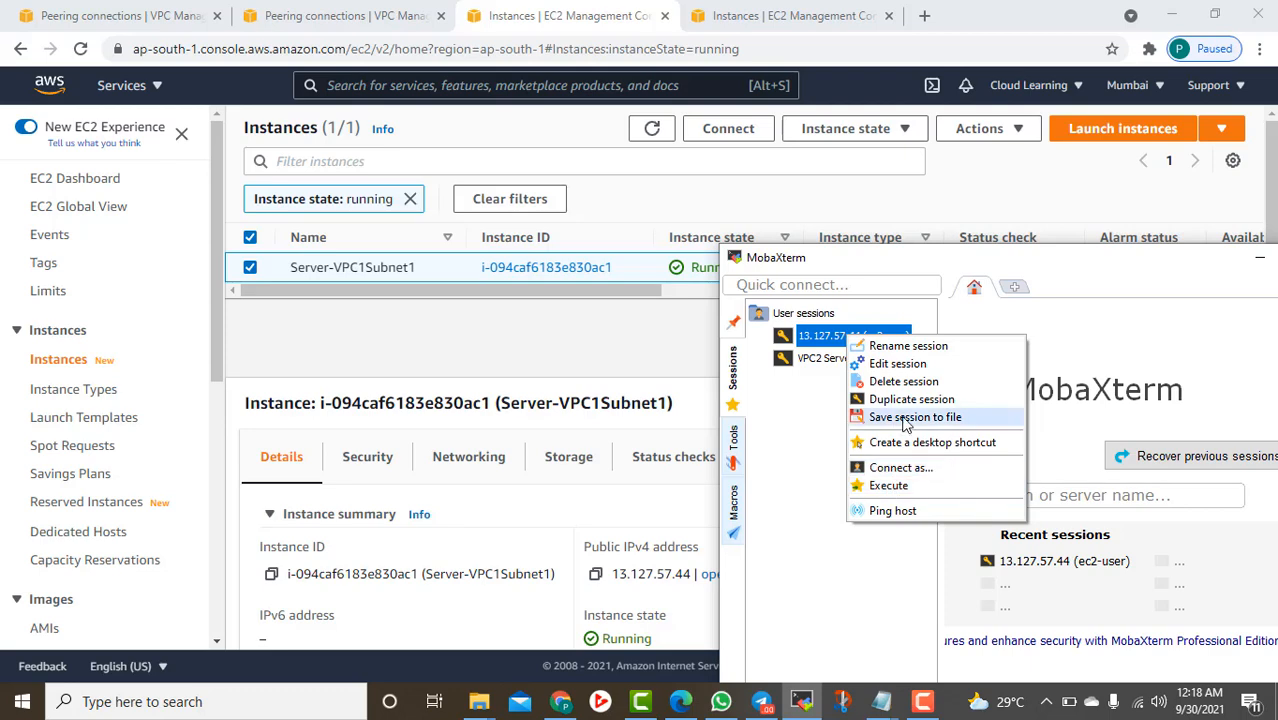
left_click(905, 346)
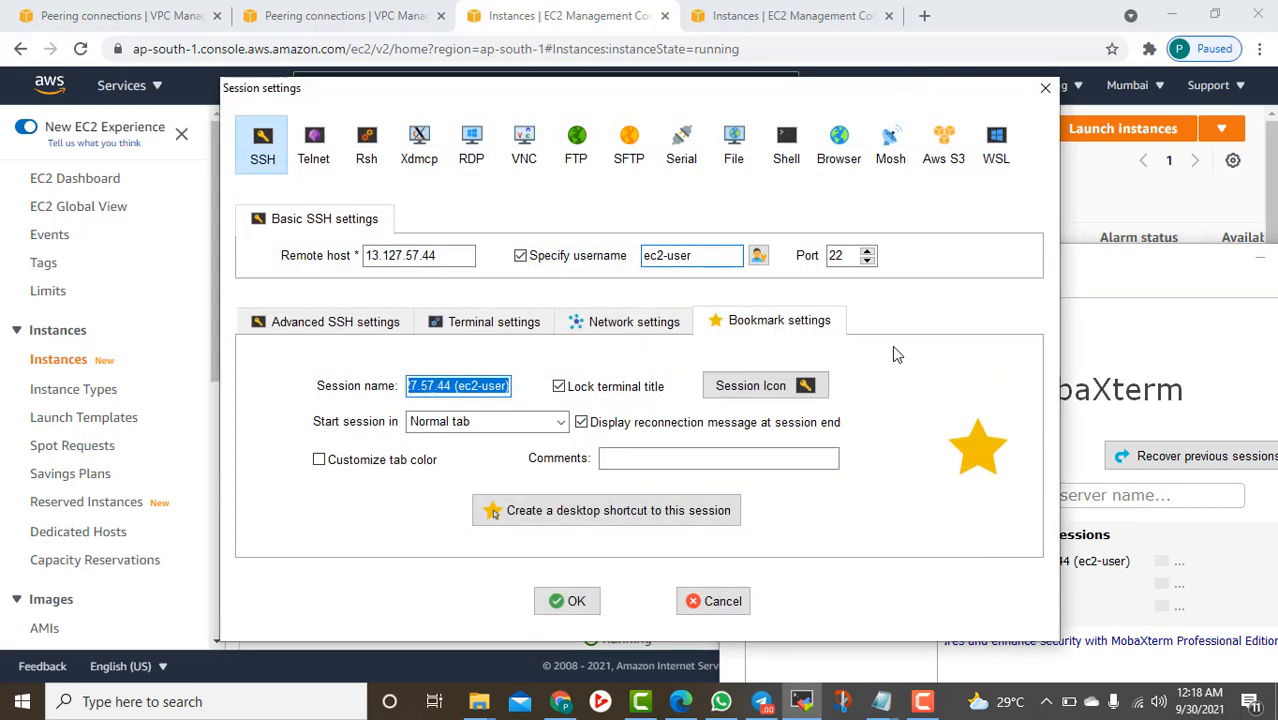
type("VPC1 Ser")
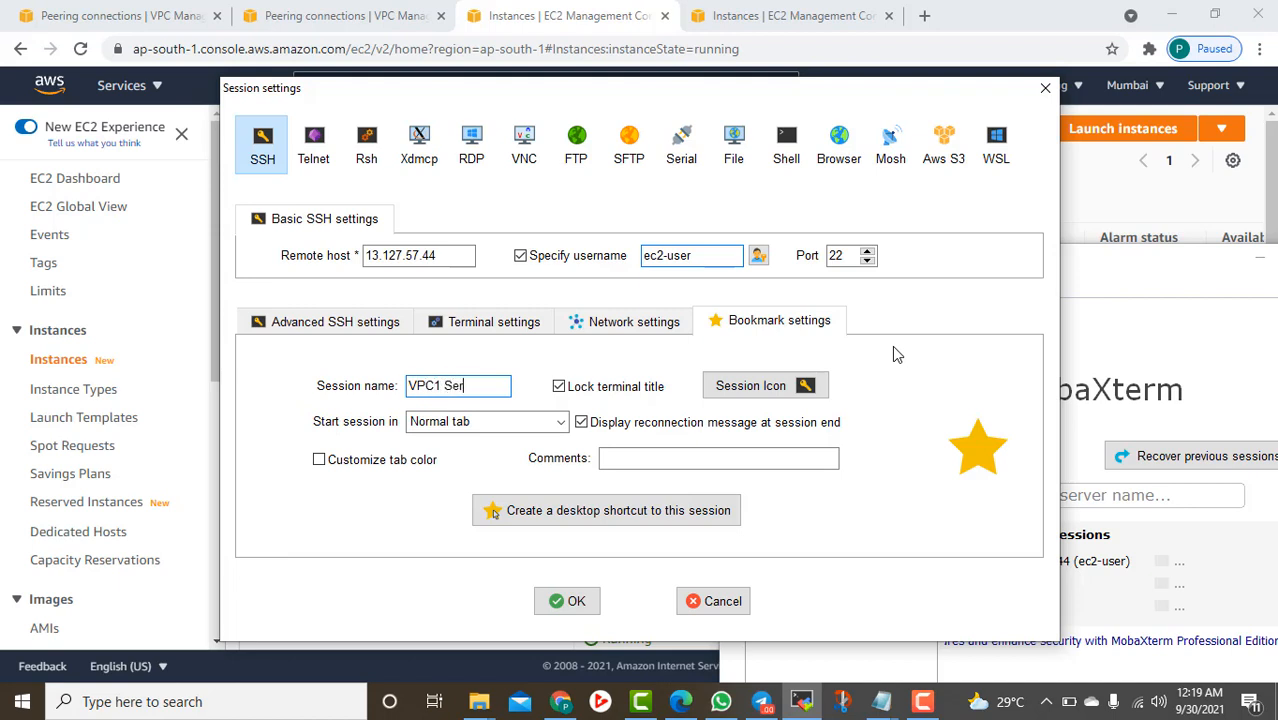
type("ver Mumbai")
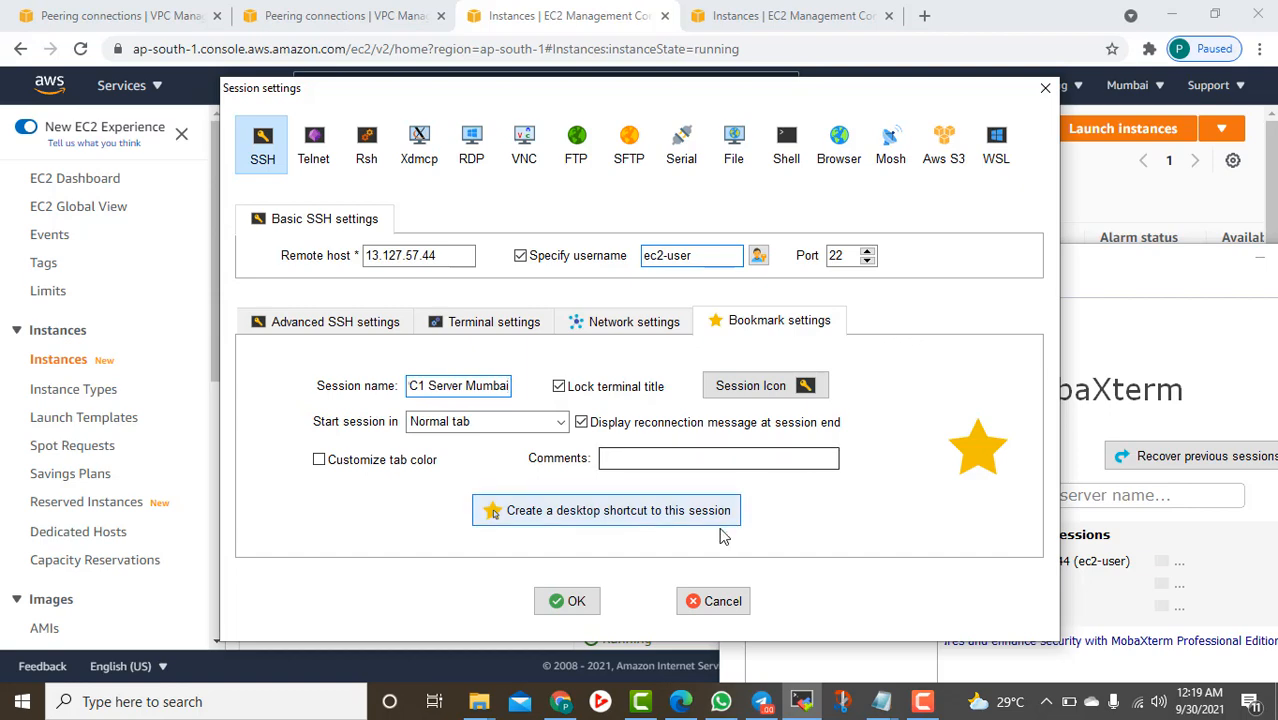
left_click(560, 604)
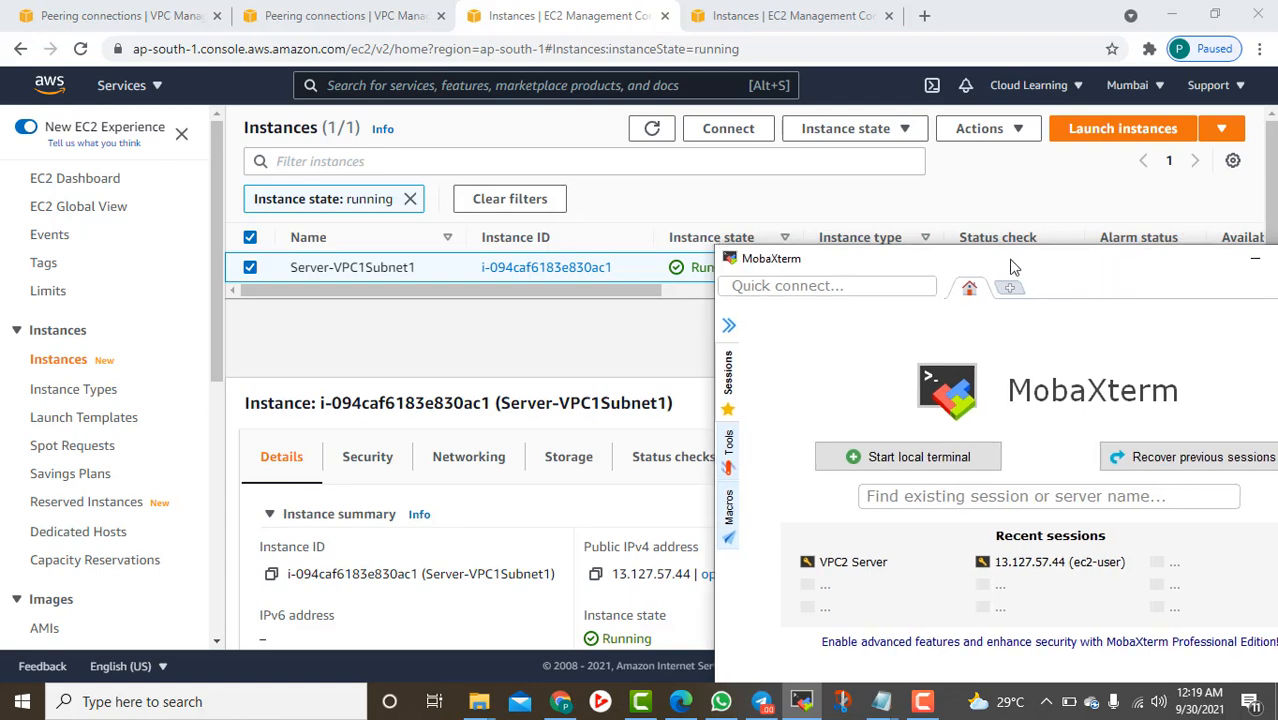
left_click_drag(1013, 265, 722, 217)
Open the VPC1 Server Mumbai session and maximize MobaXterm
mouse_move(333, 330)
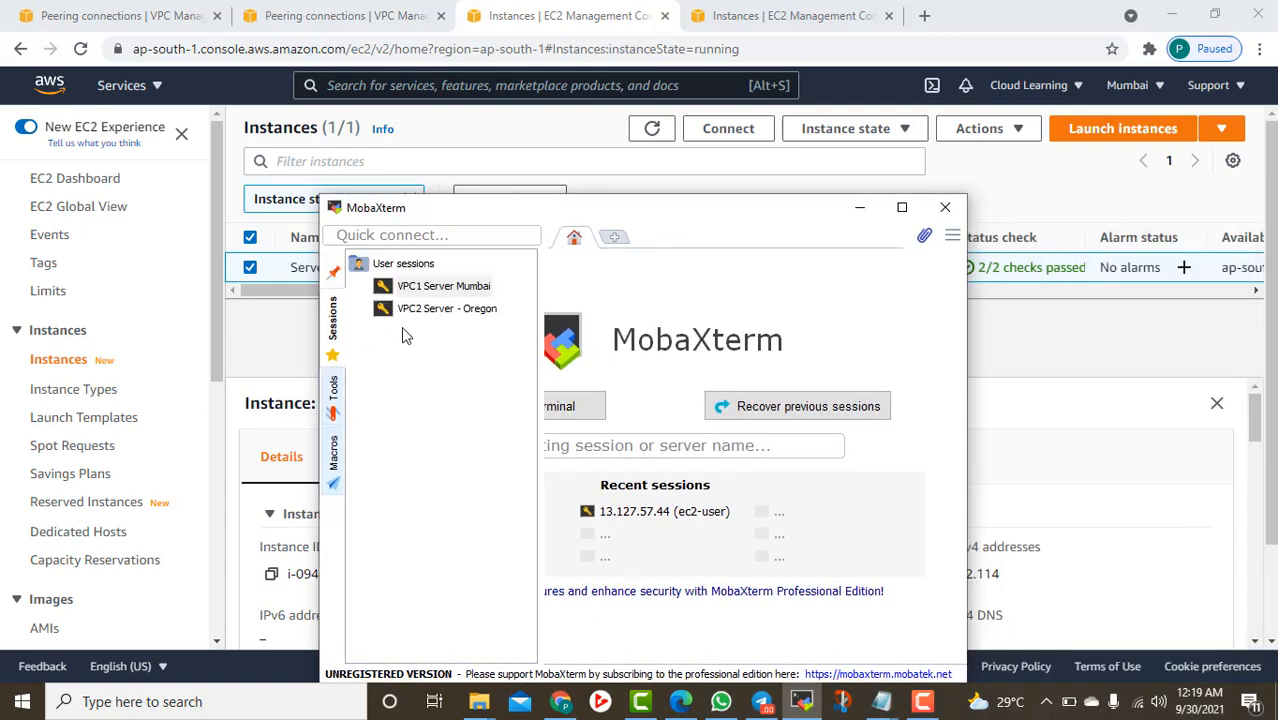
double_click(450, 290)
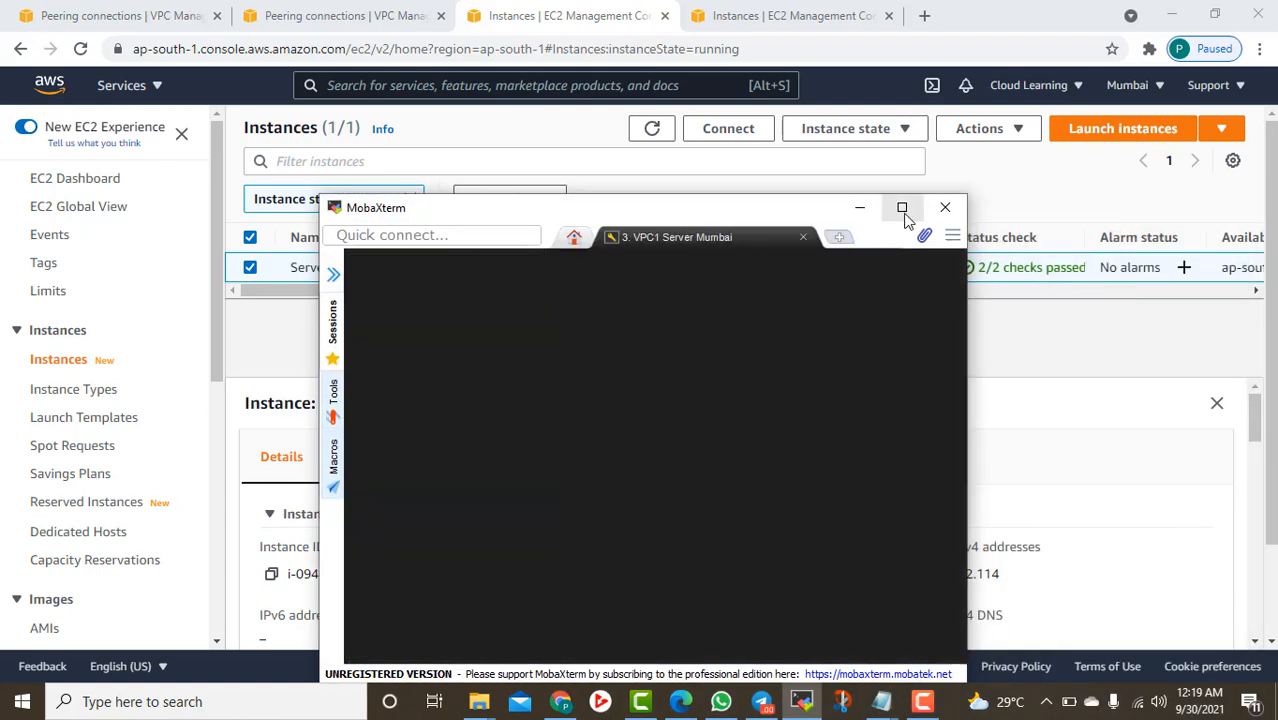
left_click(911, 213)
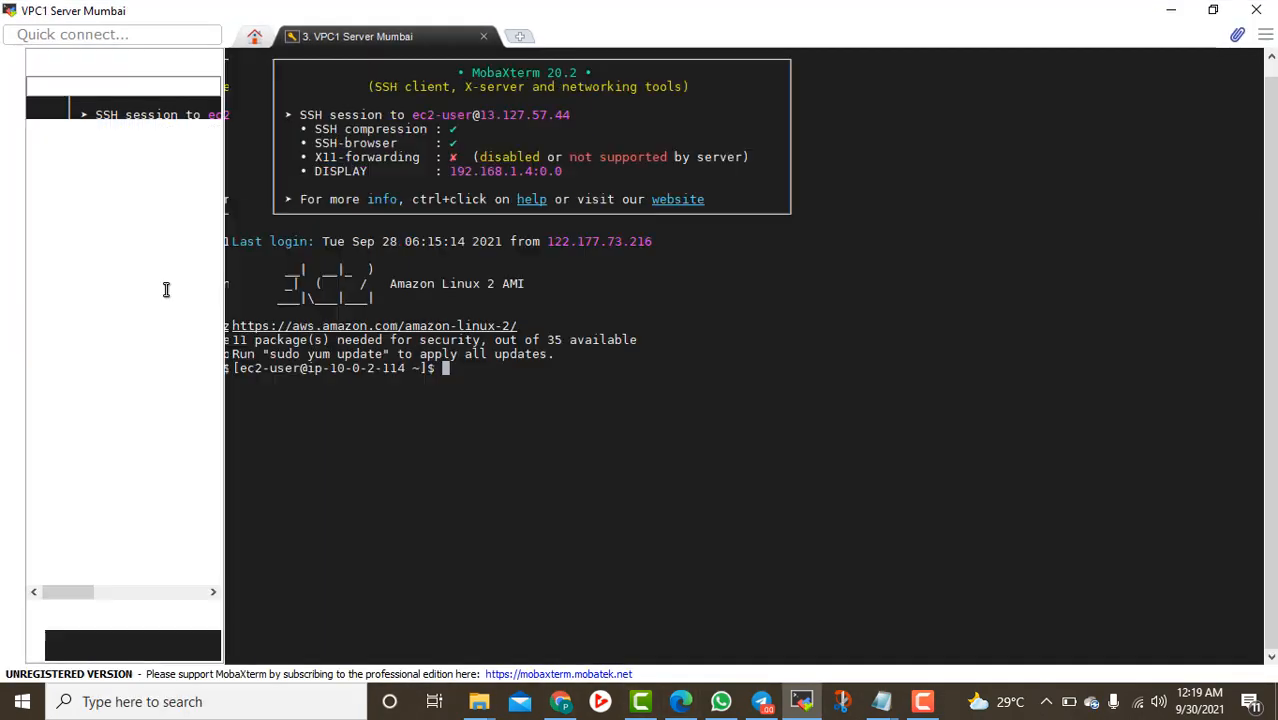
Open the VPC2 Server - Oregon session and clear its terminal
left_click(14, 118)
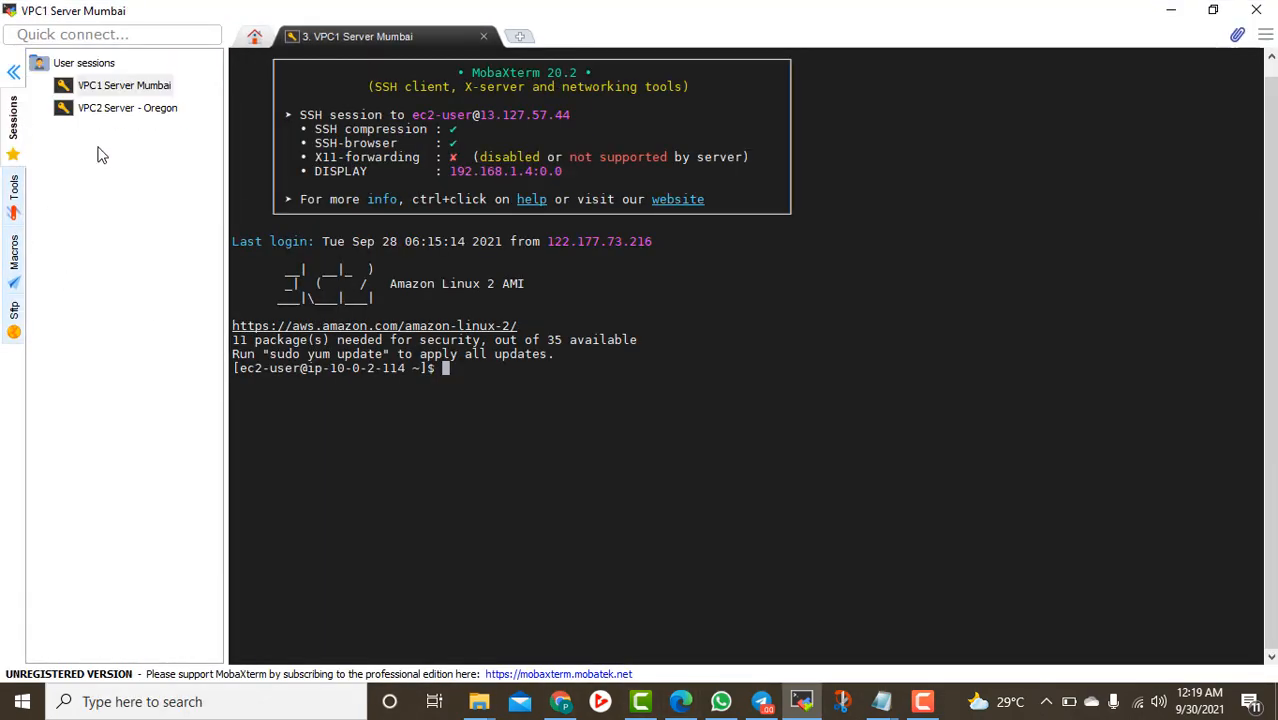
left_click(120, 110)
double_click(121, 112)
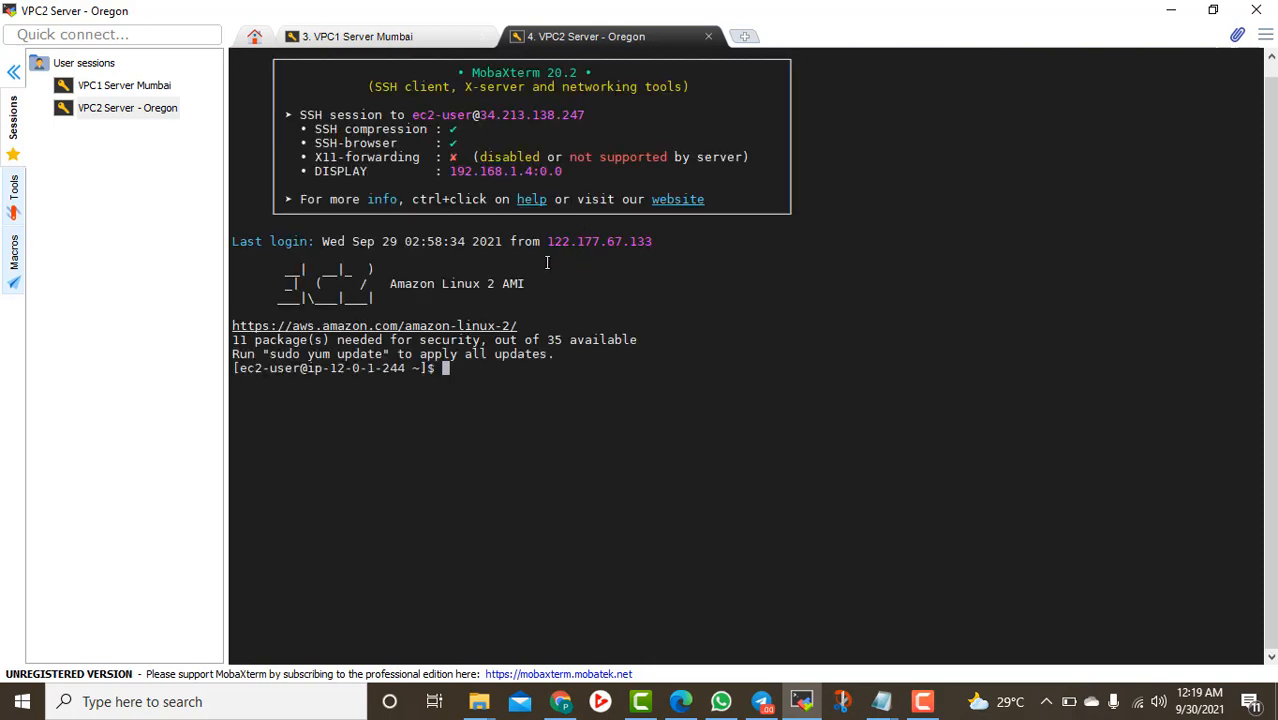
type("lar")
key("Return")
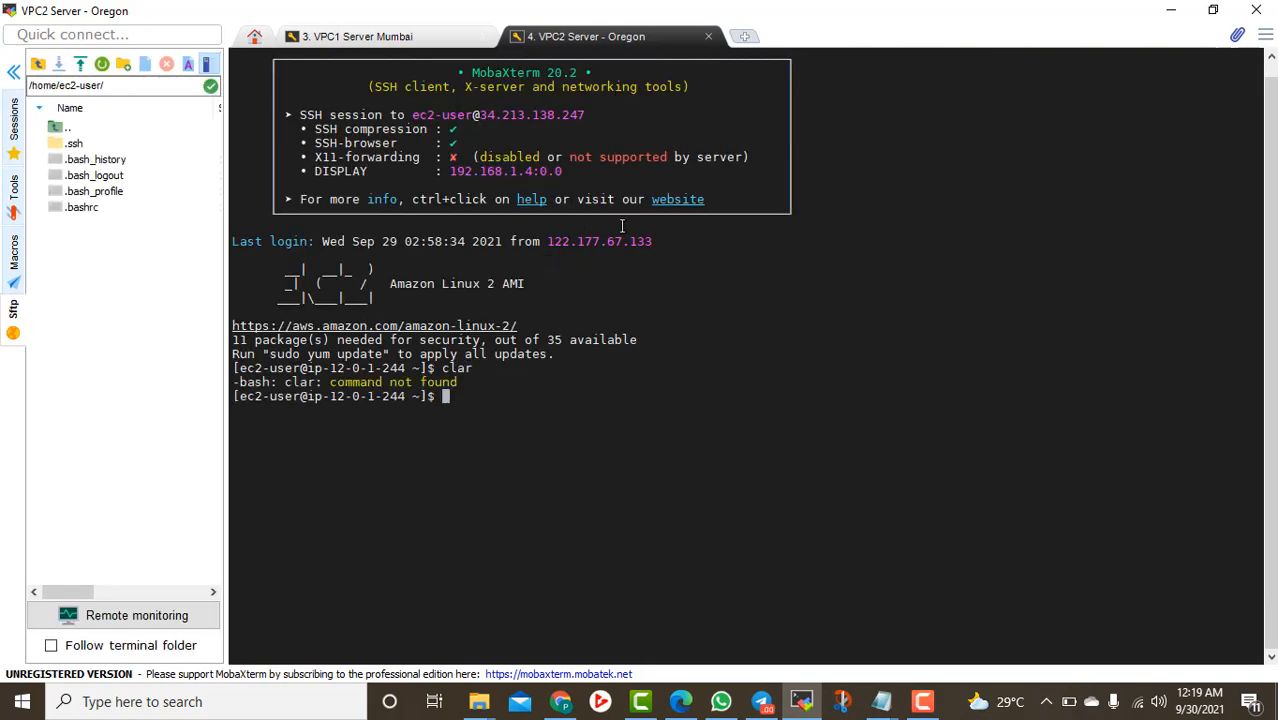
type("clear")
key("Return")
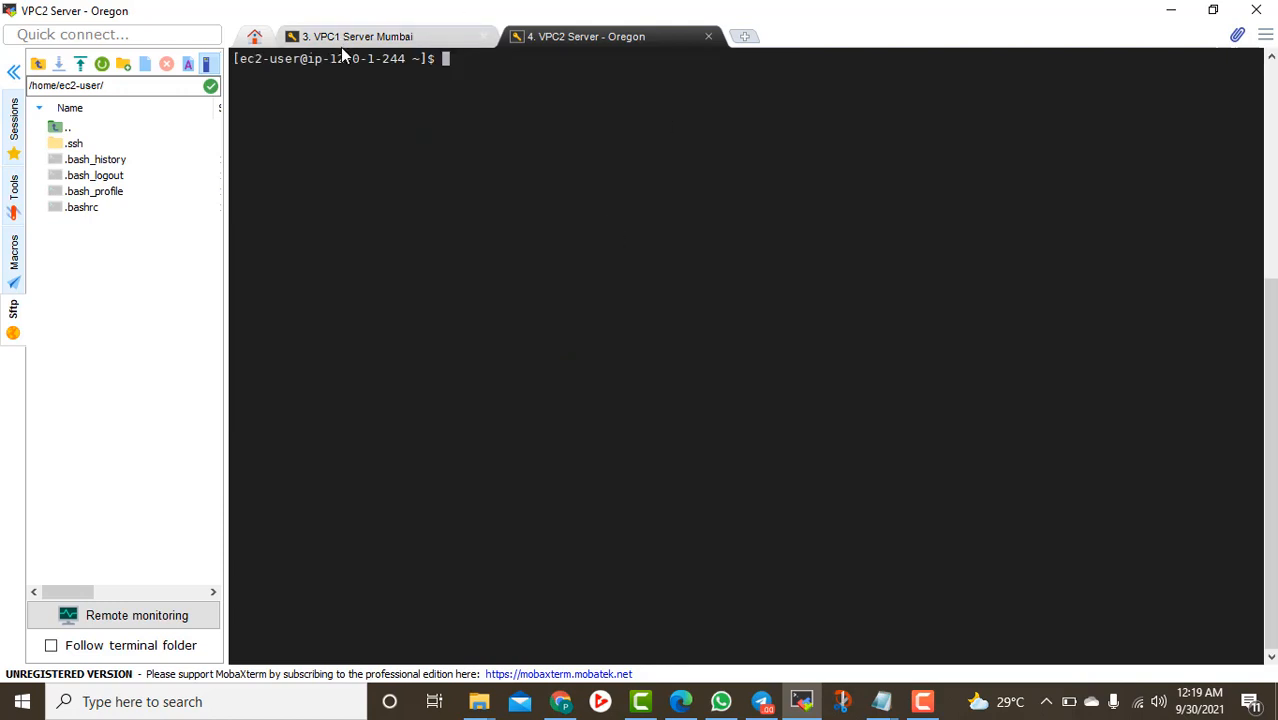
Clear the Mumbai terminal and compare it with the Oregon tab
left_click(342, 40)
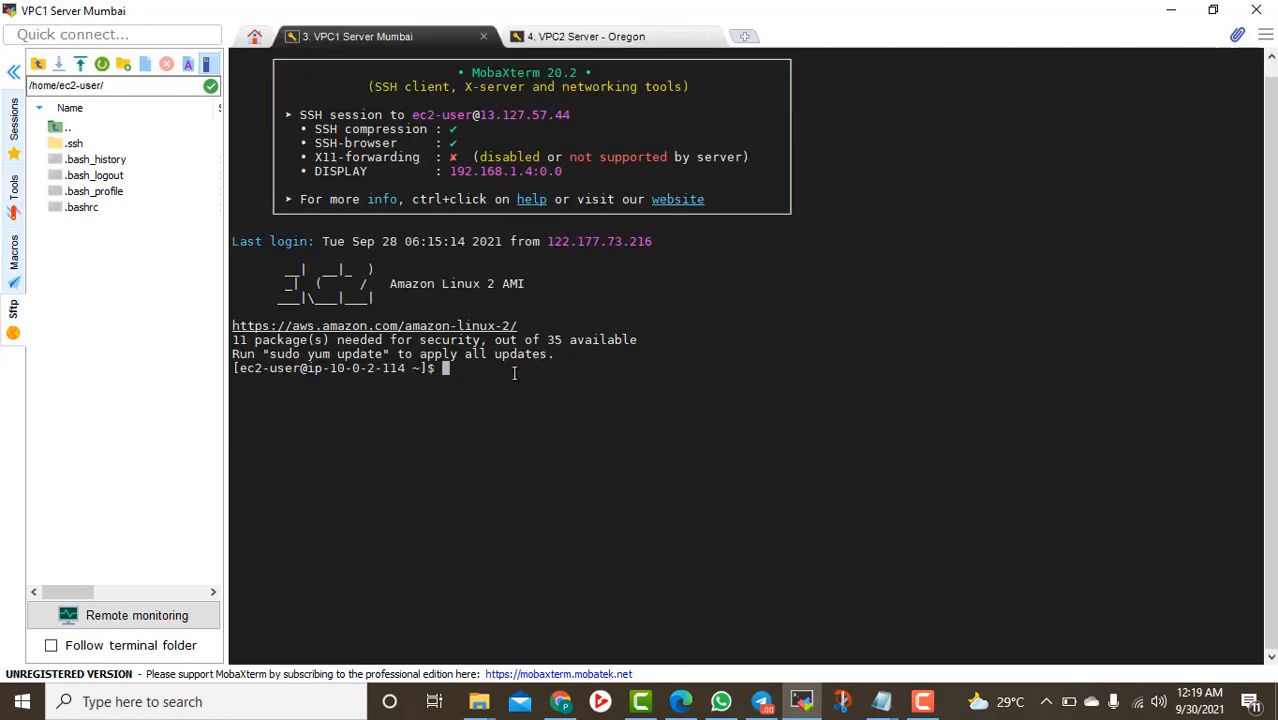
type("clear")
key("Return")
scroll(679, 385, "up", 1)
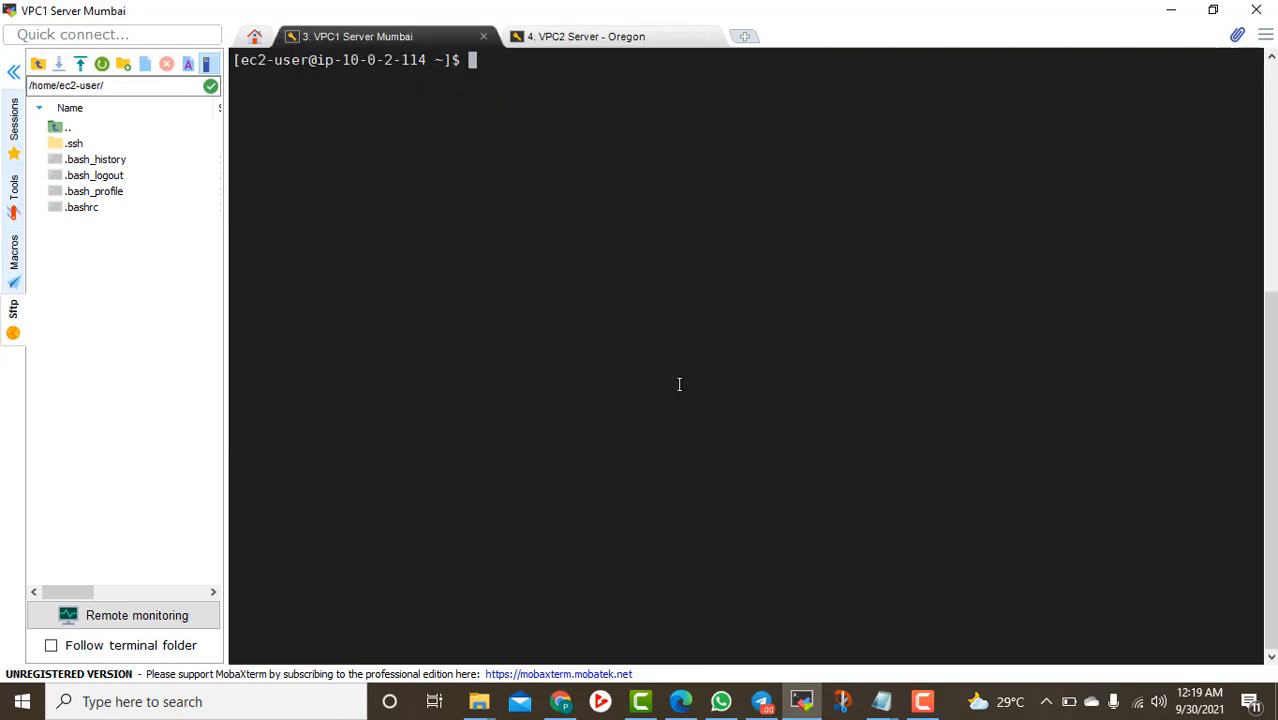
left_click(584, 38)
scroll(556, 238, "up", 2)
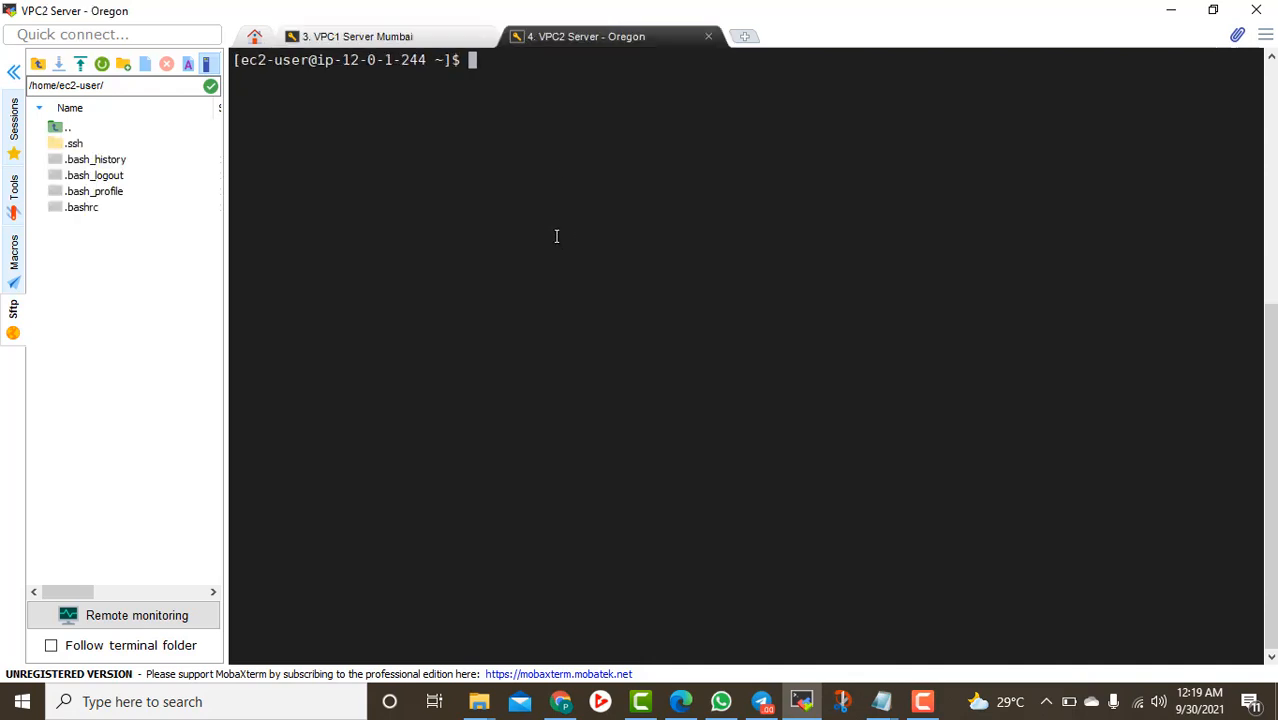
left_click(365, 38)
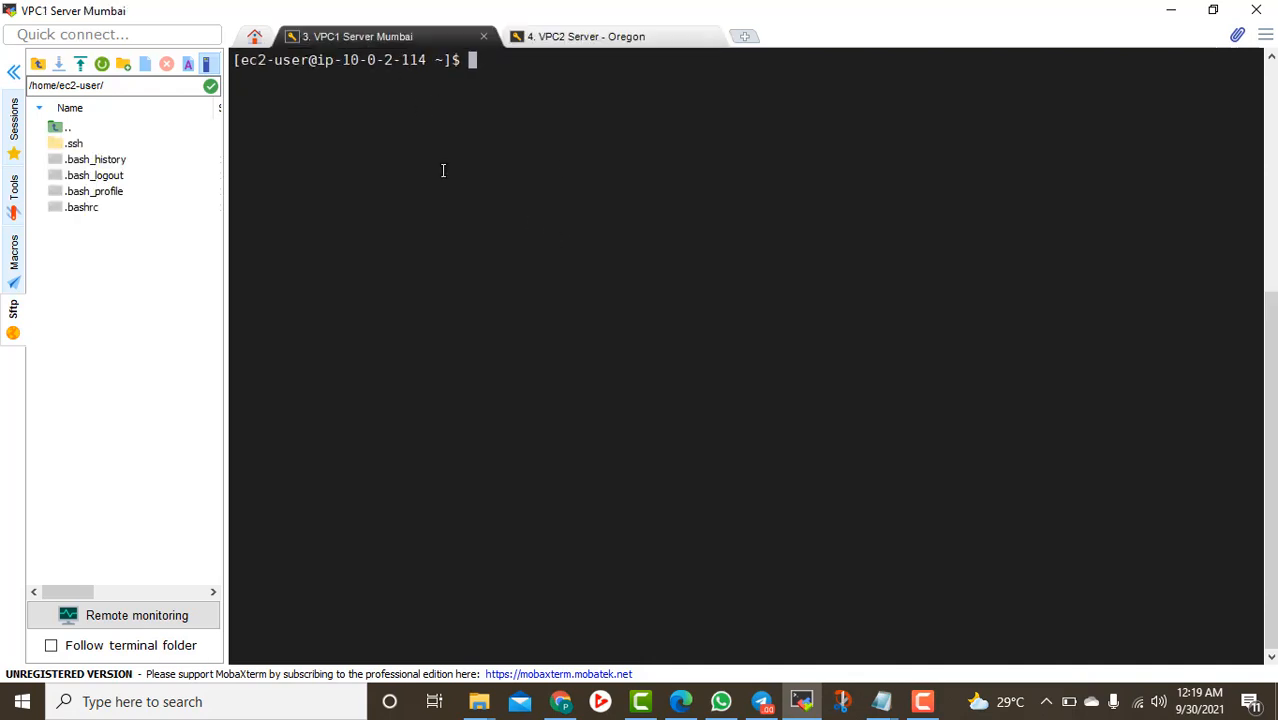
Ping the Oregon server's private IP 12.0.1.244 from Mumbai; no replies arrive
type("ping")
left_click(593, 37)
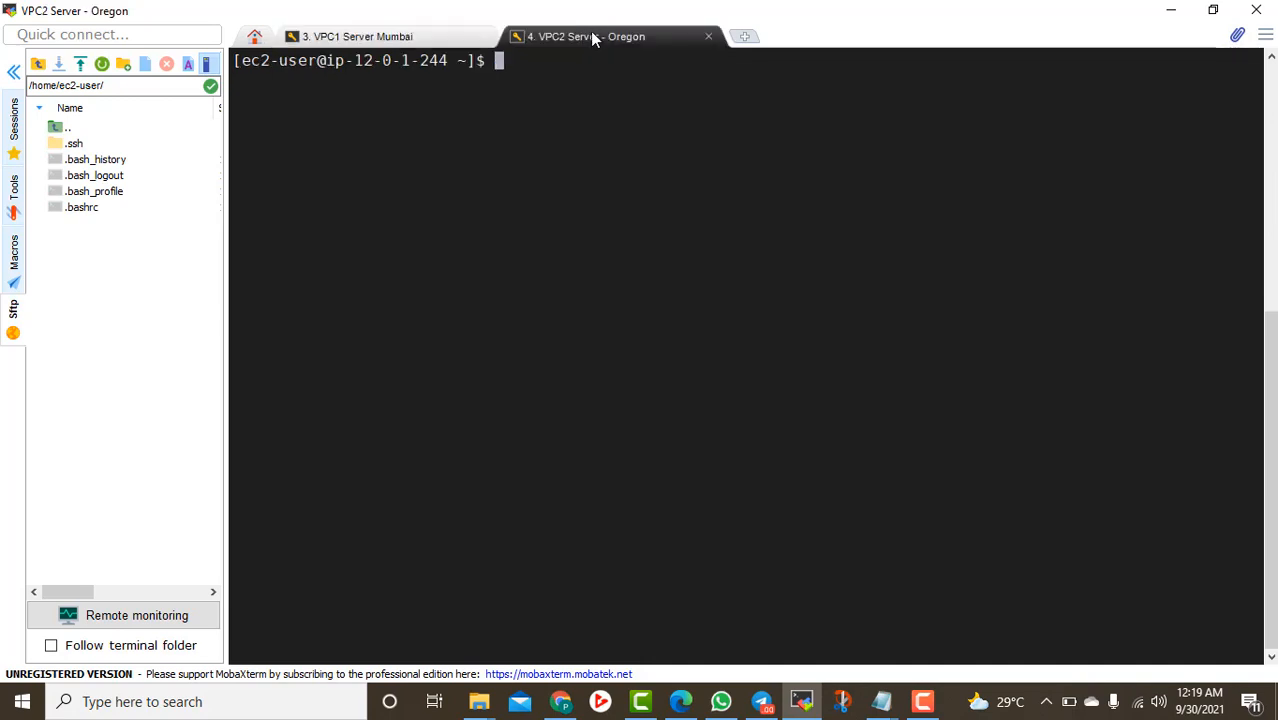
left_click(379, 40)
type("12")
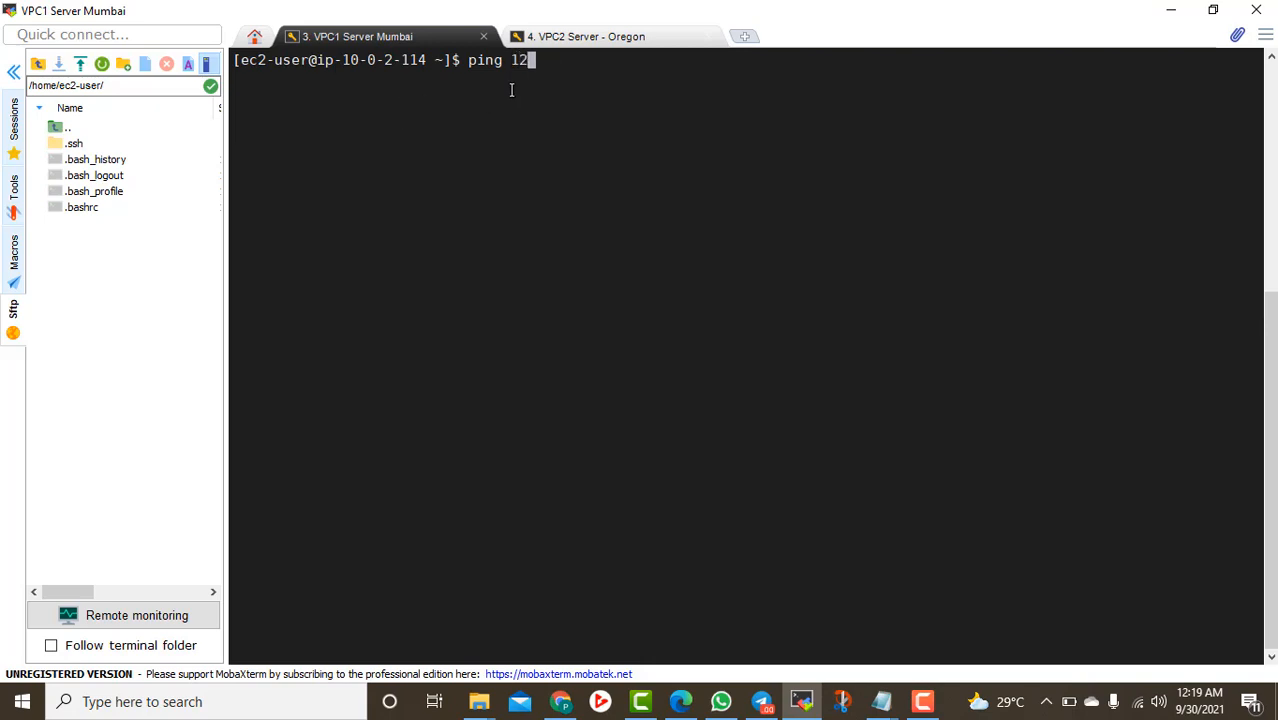
type(".0.")
left_click(587, 37)
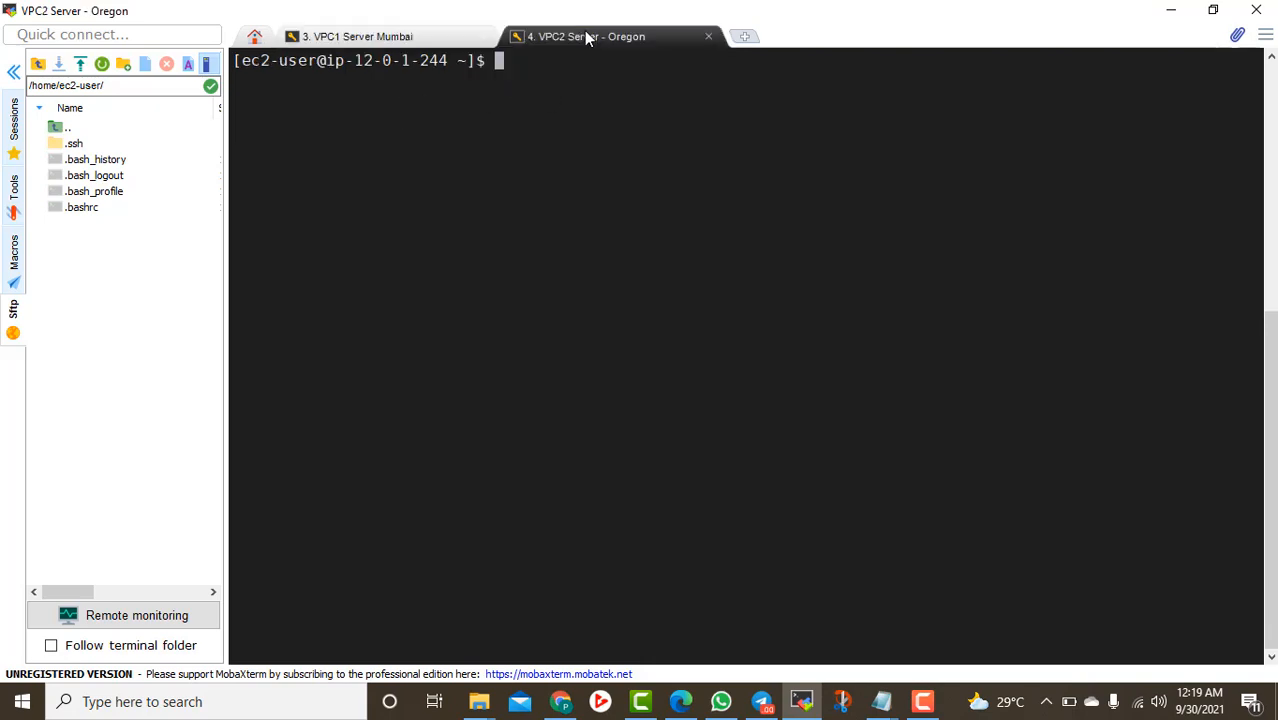
left_click(428, 33)
type("1.")
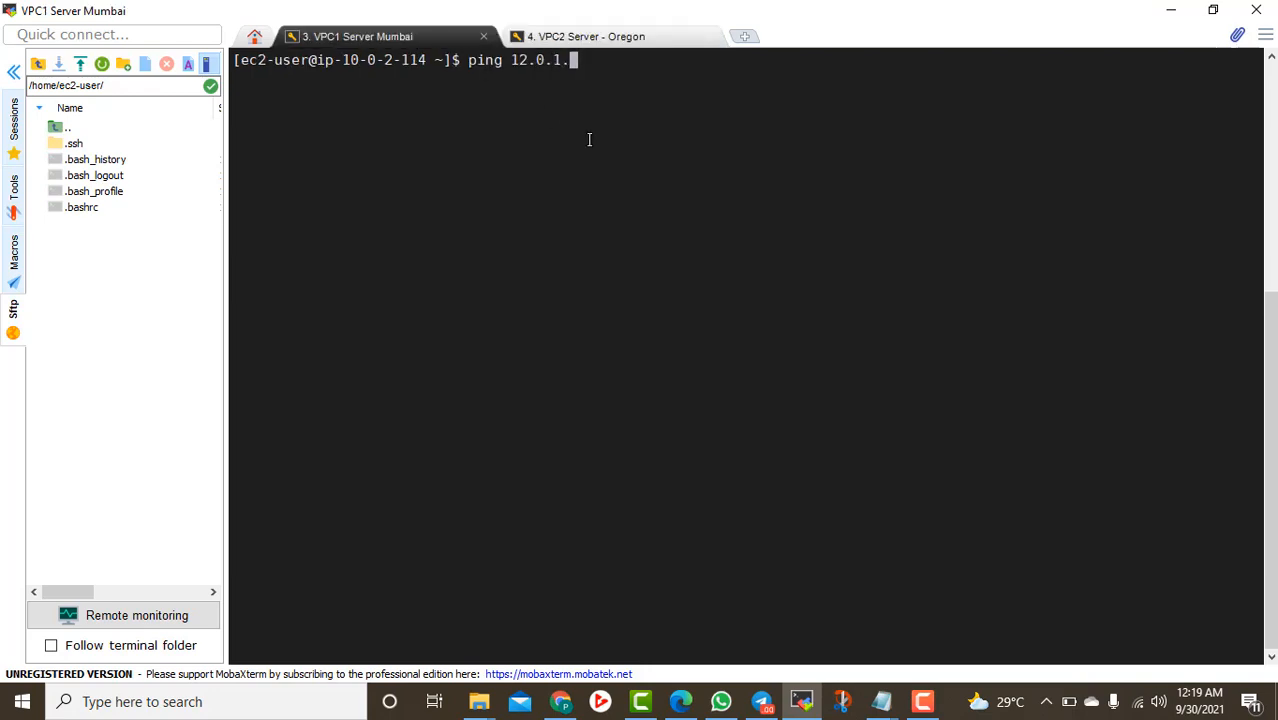
type("244")
key("Return")
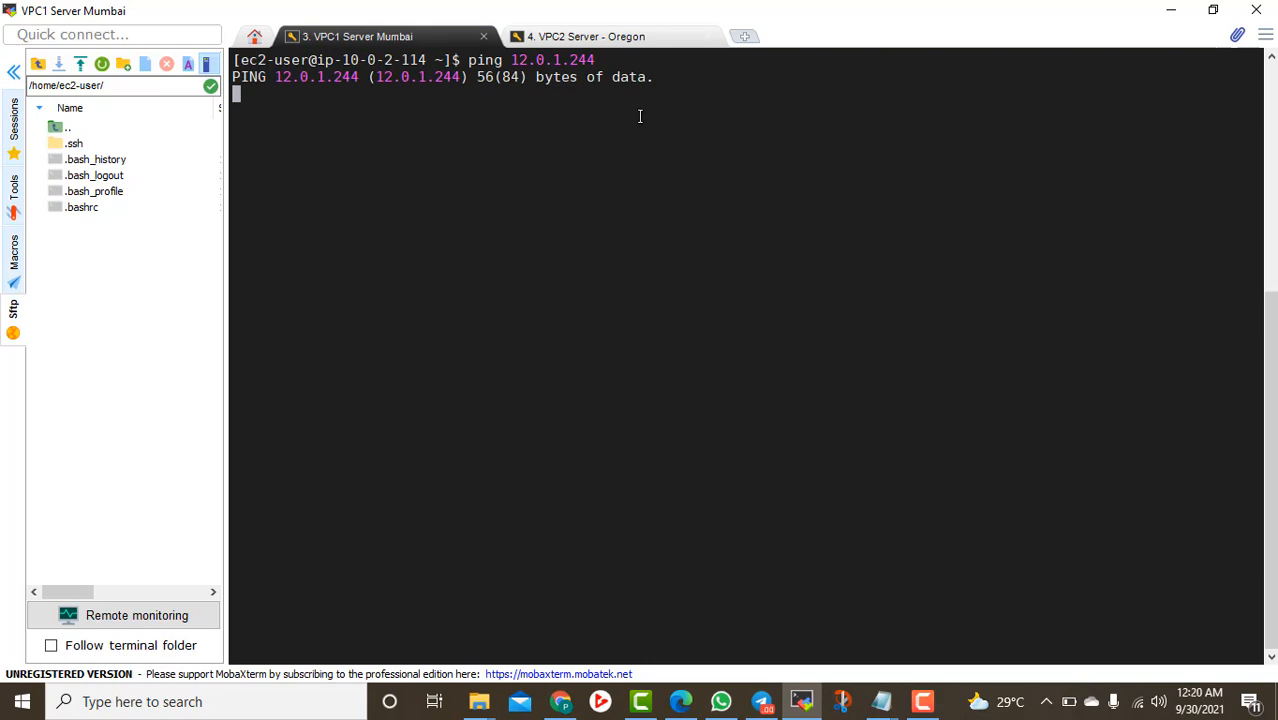
left_click(1171, 12)
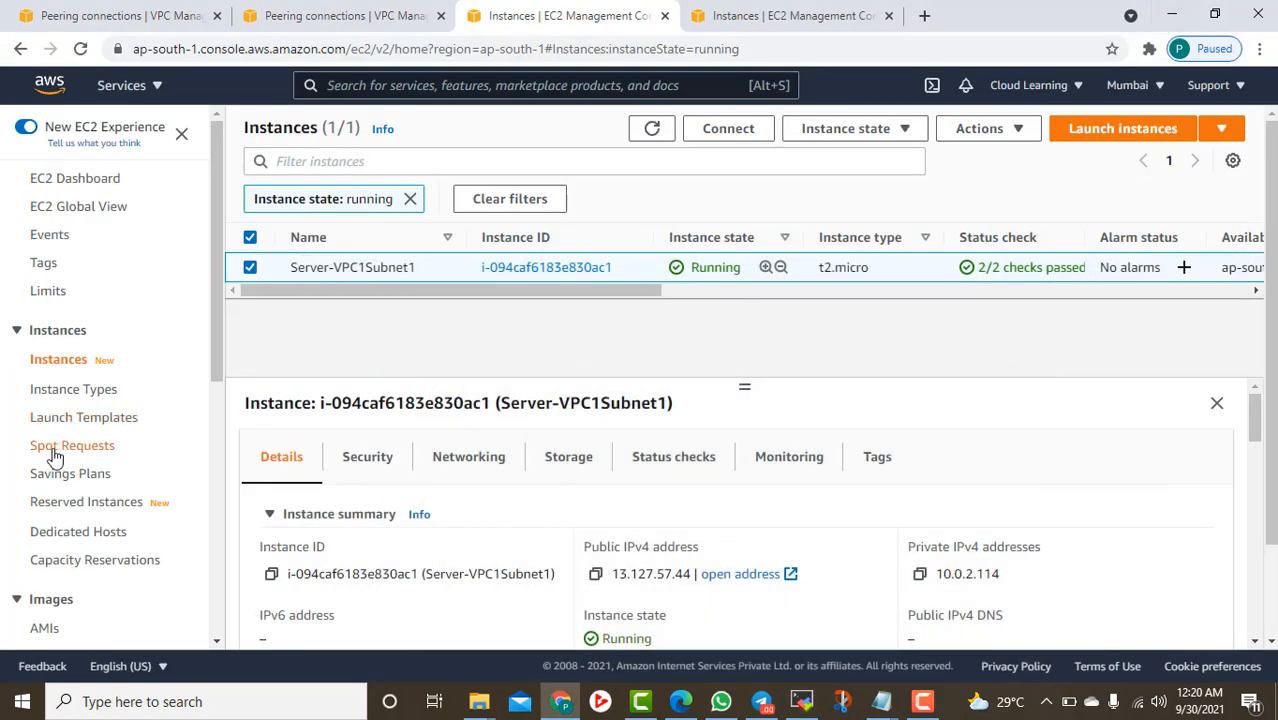
Open Mumbai's Route tables list, refresh it, and select rtb-020cde86908d1d374
scroll(60, 445, "down", 1)
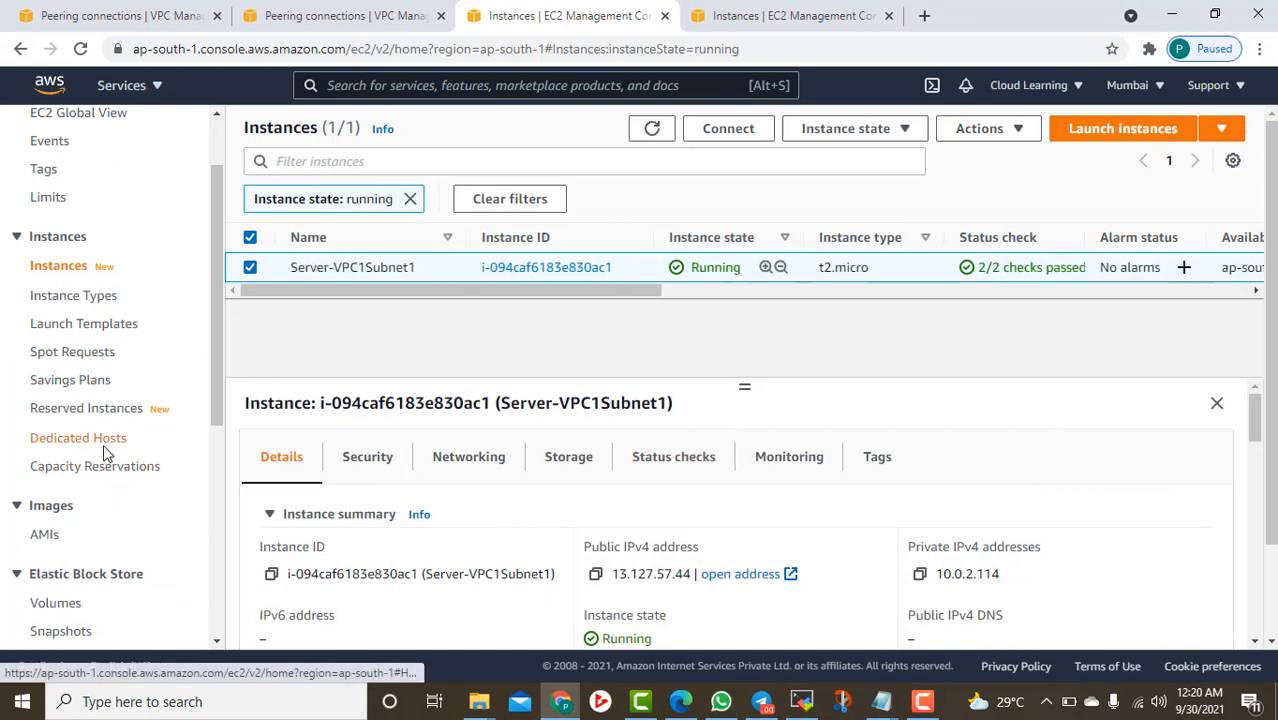
scroll(78, 418, "down", 3)
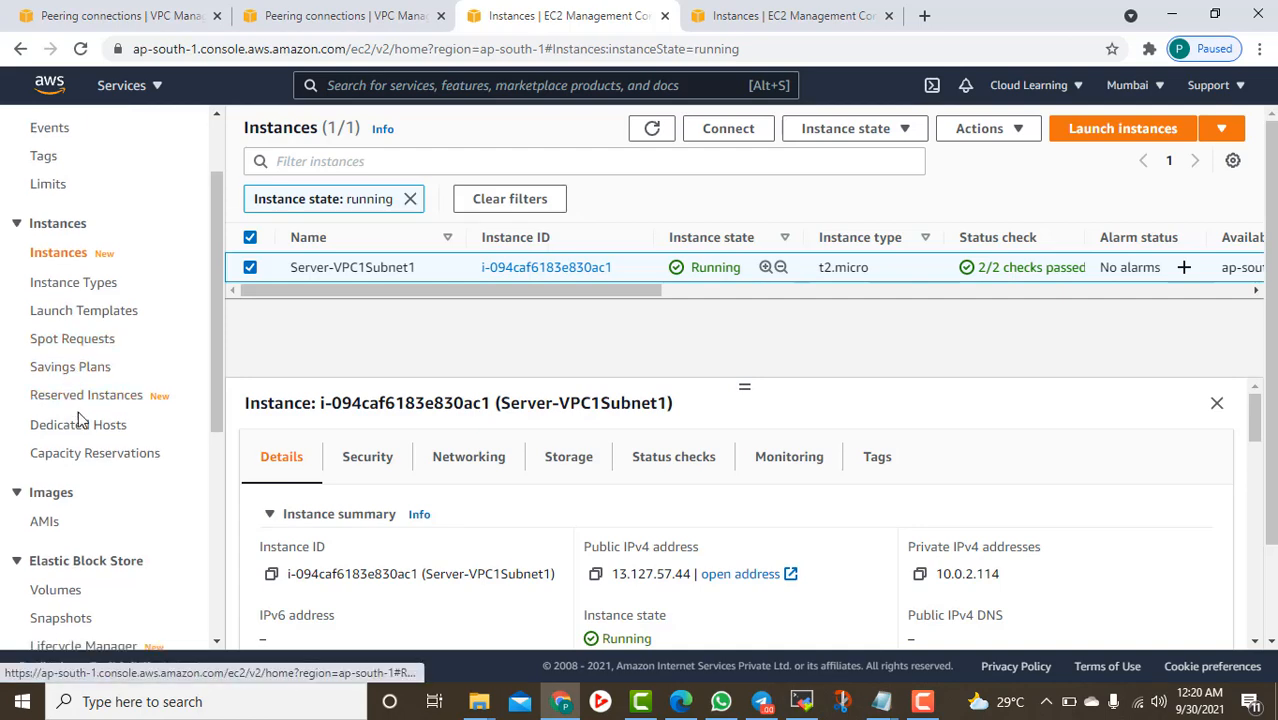
scroll(80, 408, "up", 5)
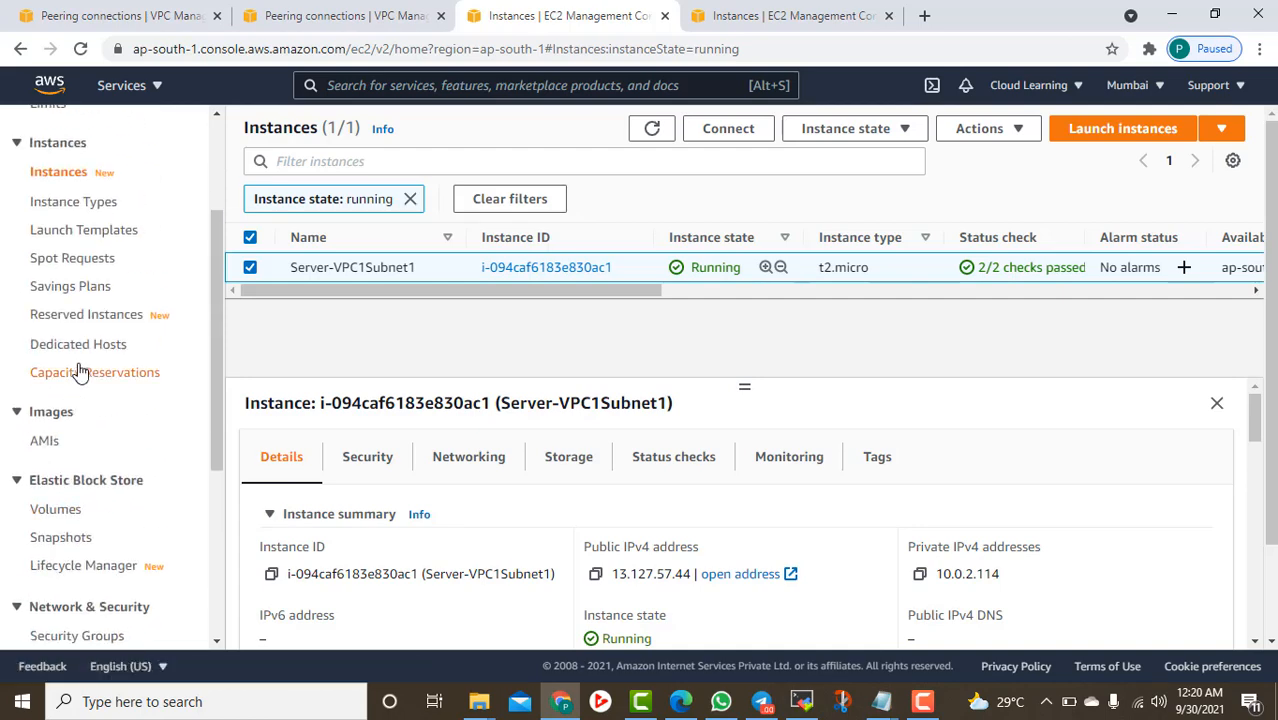
left_click(322, 16)
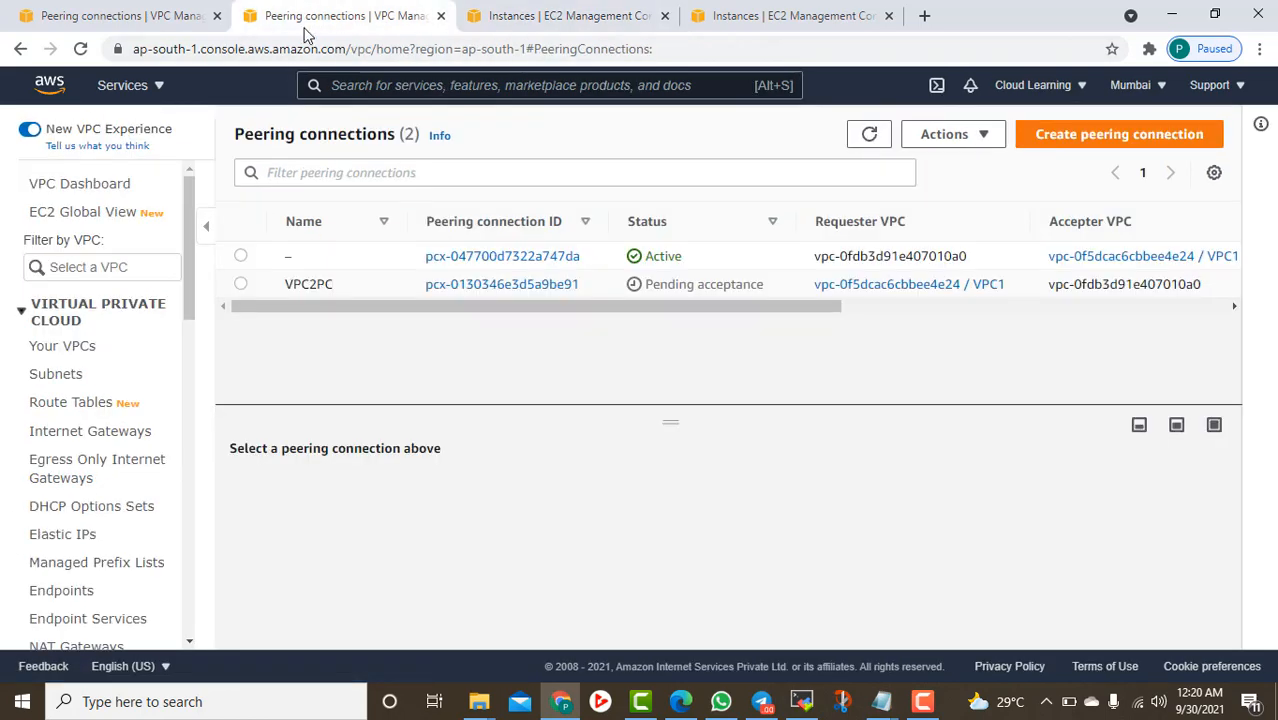
left_click(76, 403)
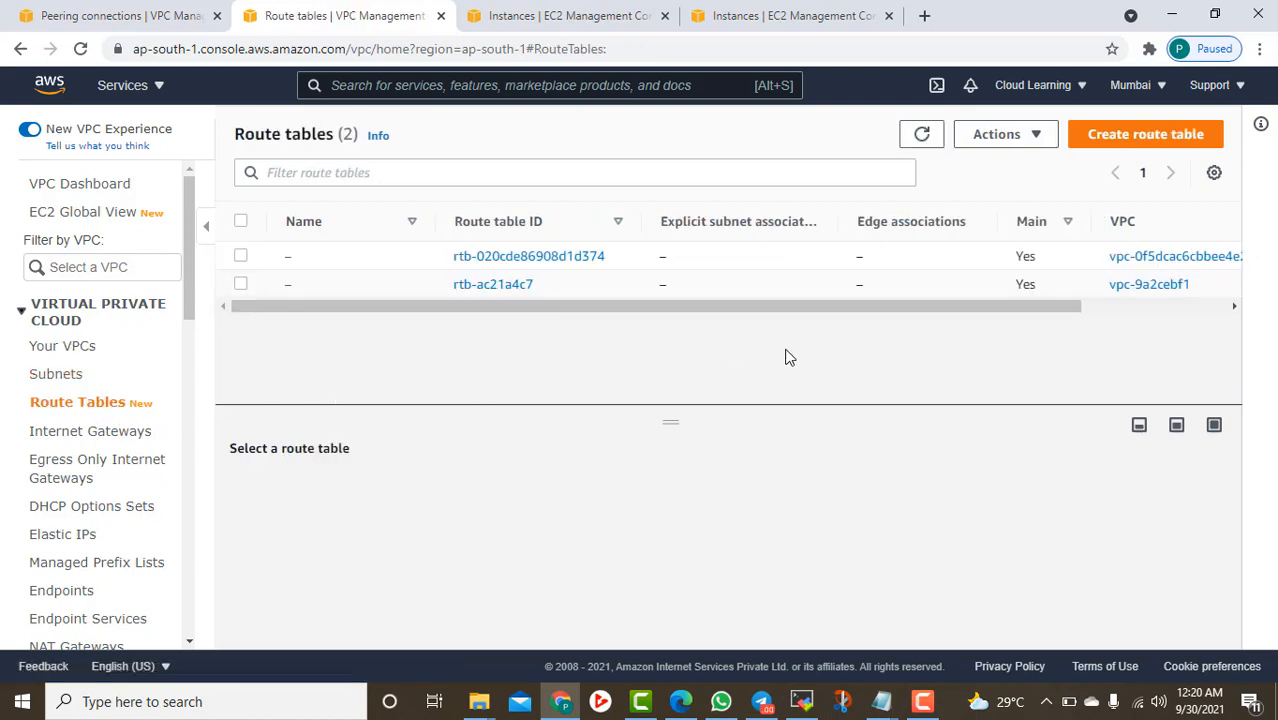
left_click(920, 142)
left_click(805, 260)
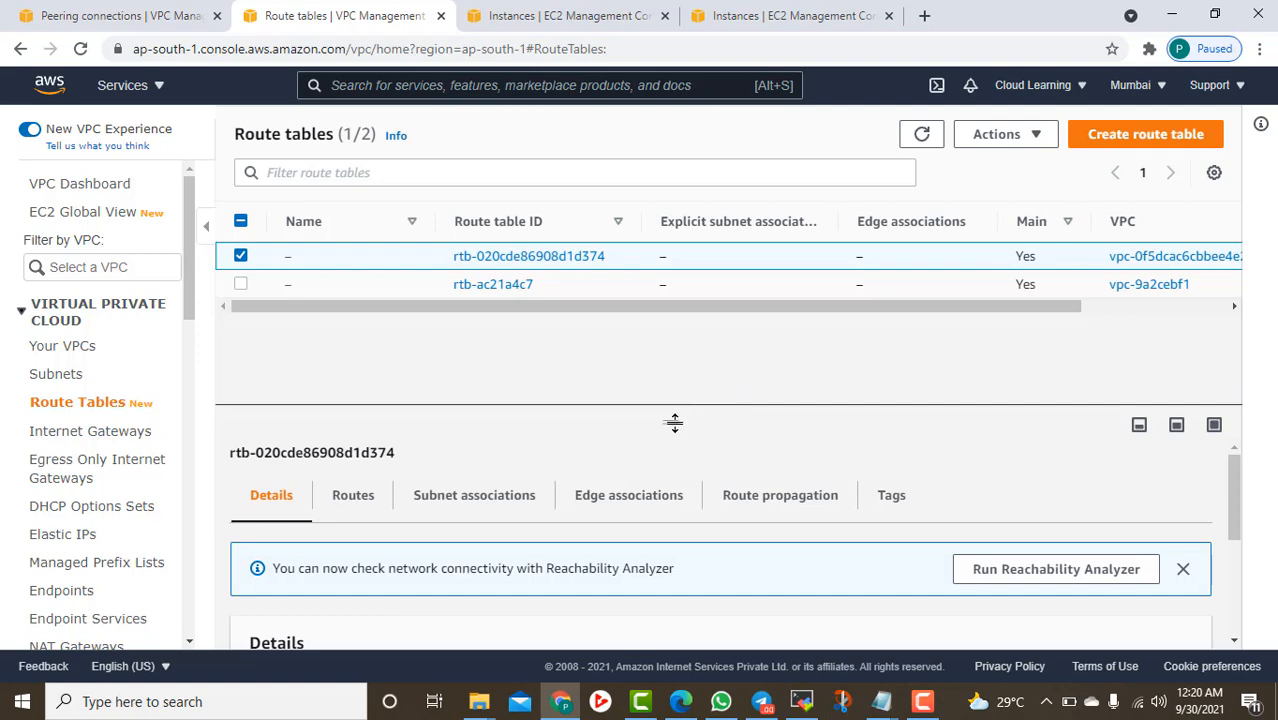
left_click_drag(674, 423, 646, 326)
scroll(680, 545, "down", 2)
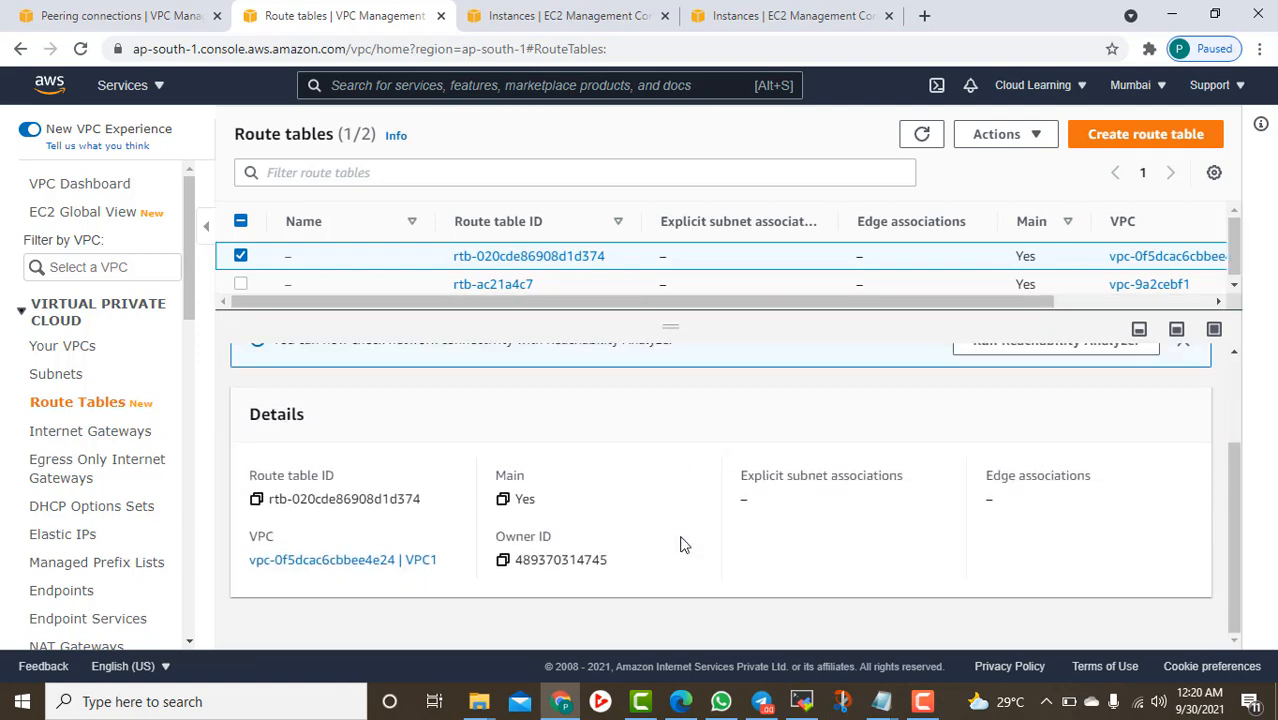
scroll(680, 545, "up", 2)
Review its routes (10.0.0.0/16 local, 0.0.0.0/0 to internet gateway) and details
left_click(351, 363)
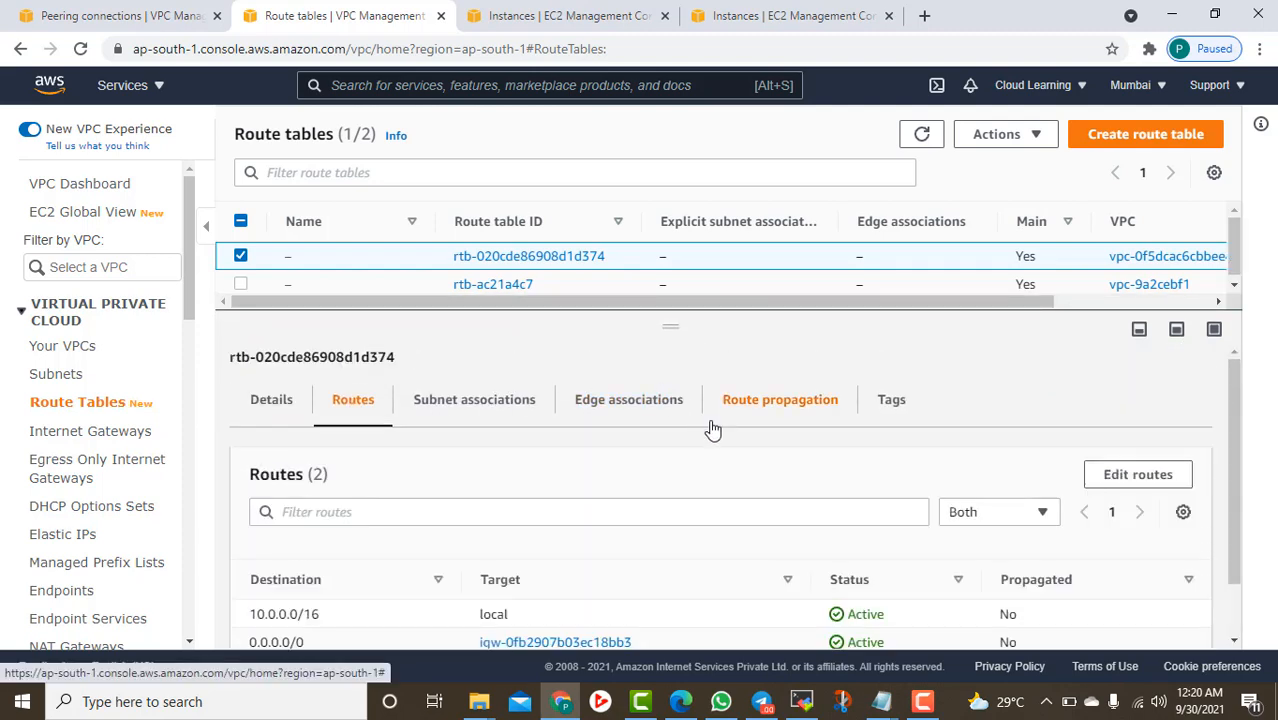
scroll(712, 430, "down", 1)
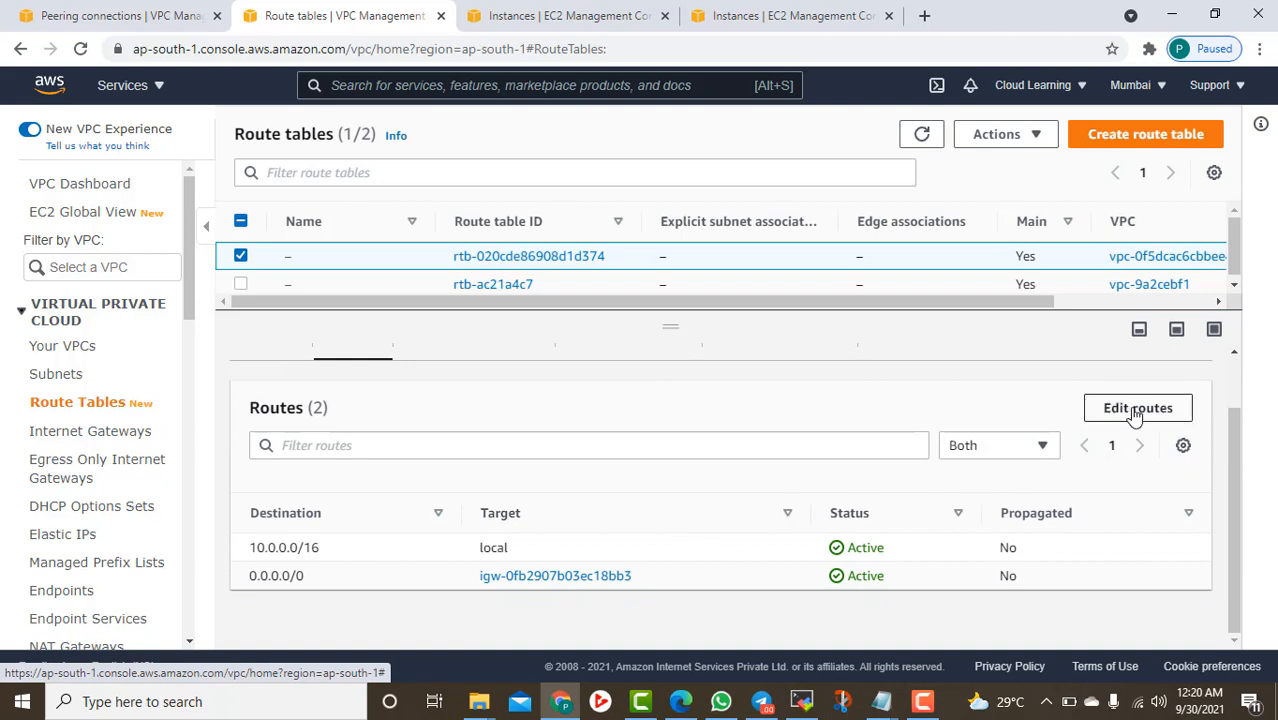
scroll(405, 477, "up", 1)
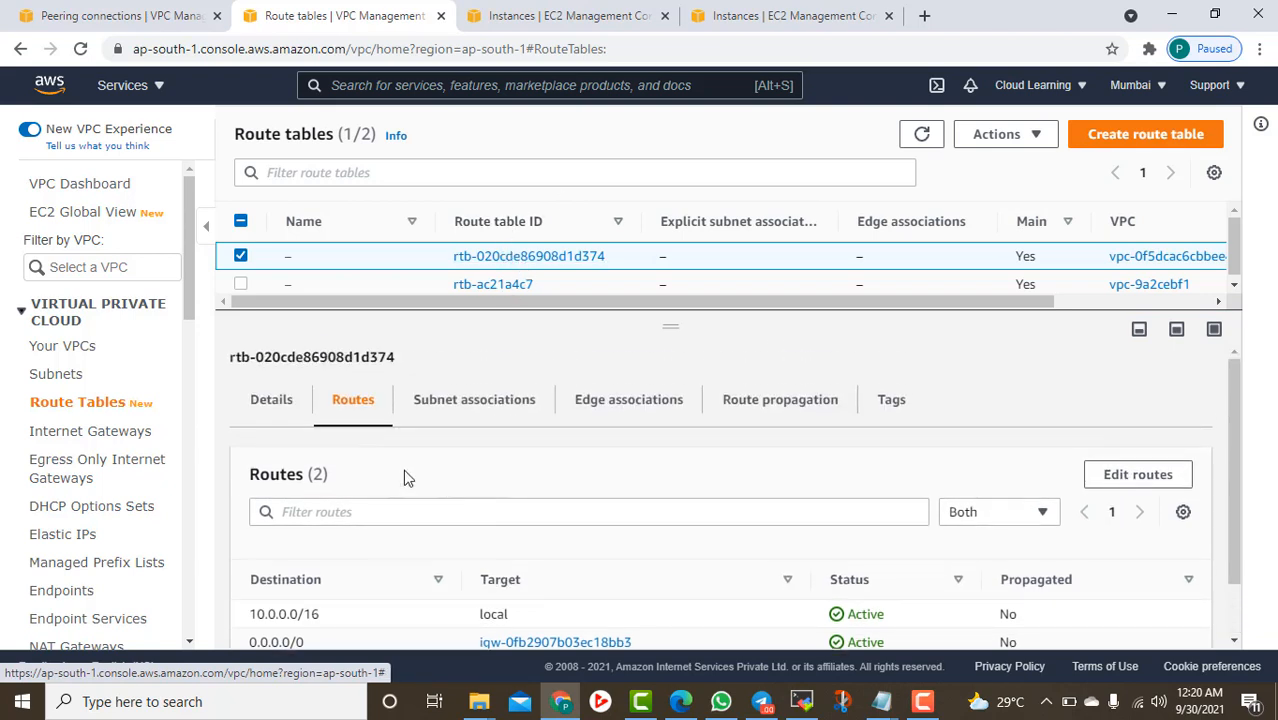
left_click(268, 402)
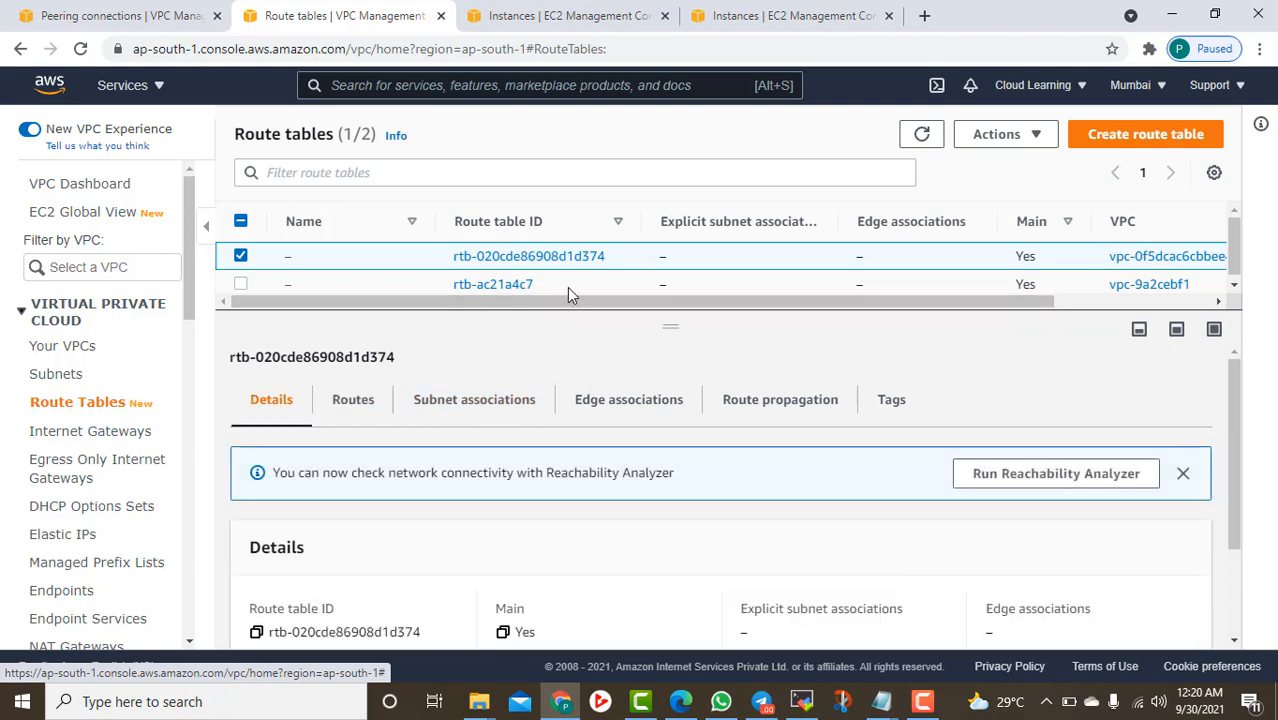
left_click_drag(707, 304, 927, 304)
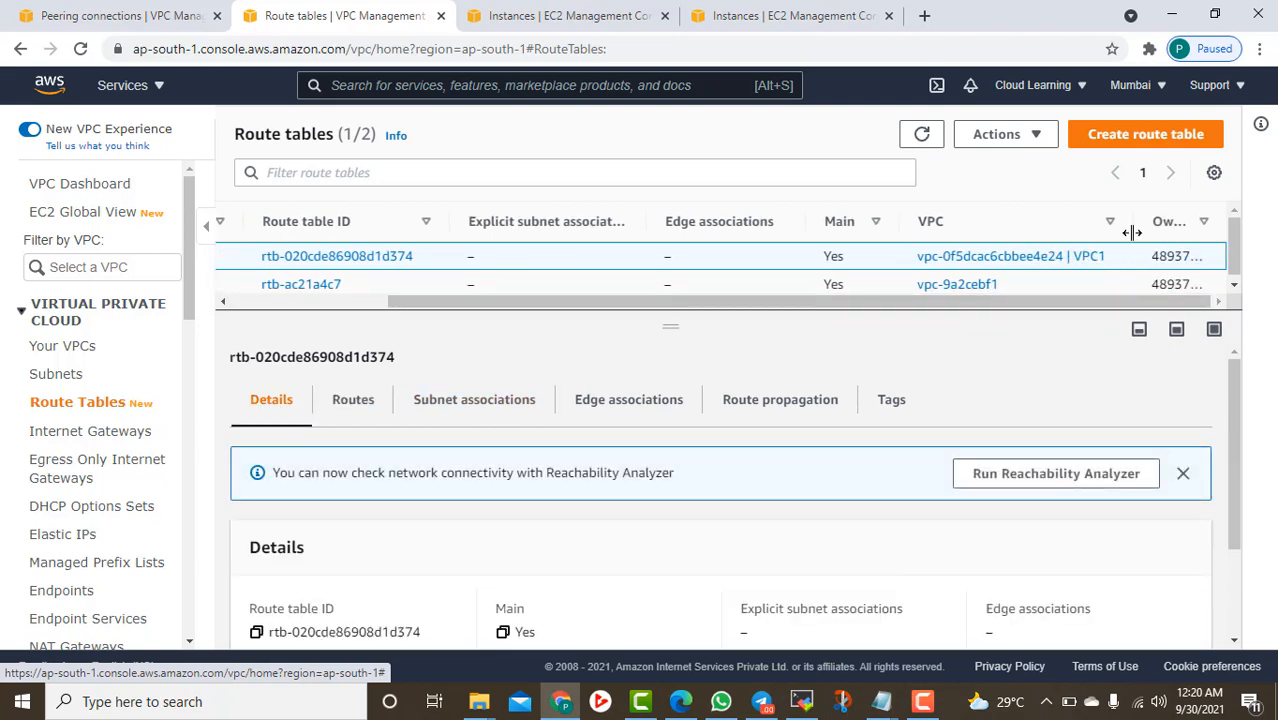
left_click_drag(1140, 216, 1192, 216)
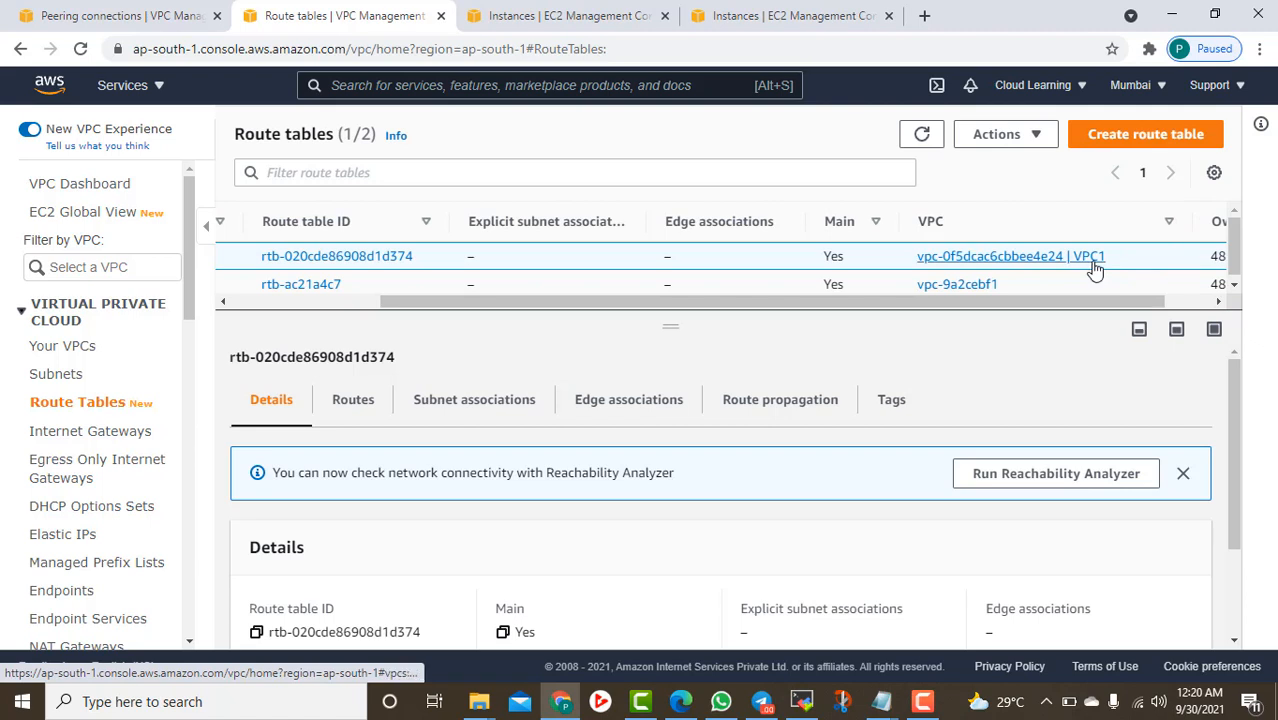
left_click_drag(1078, 303, 807, 351)
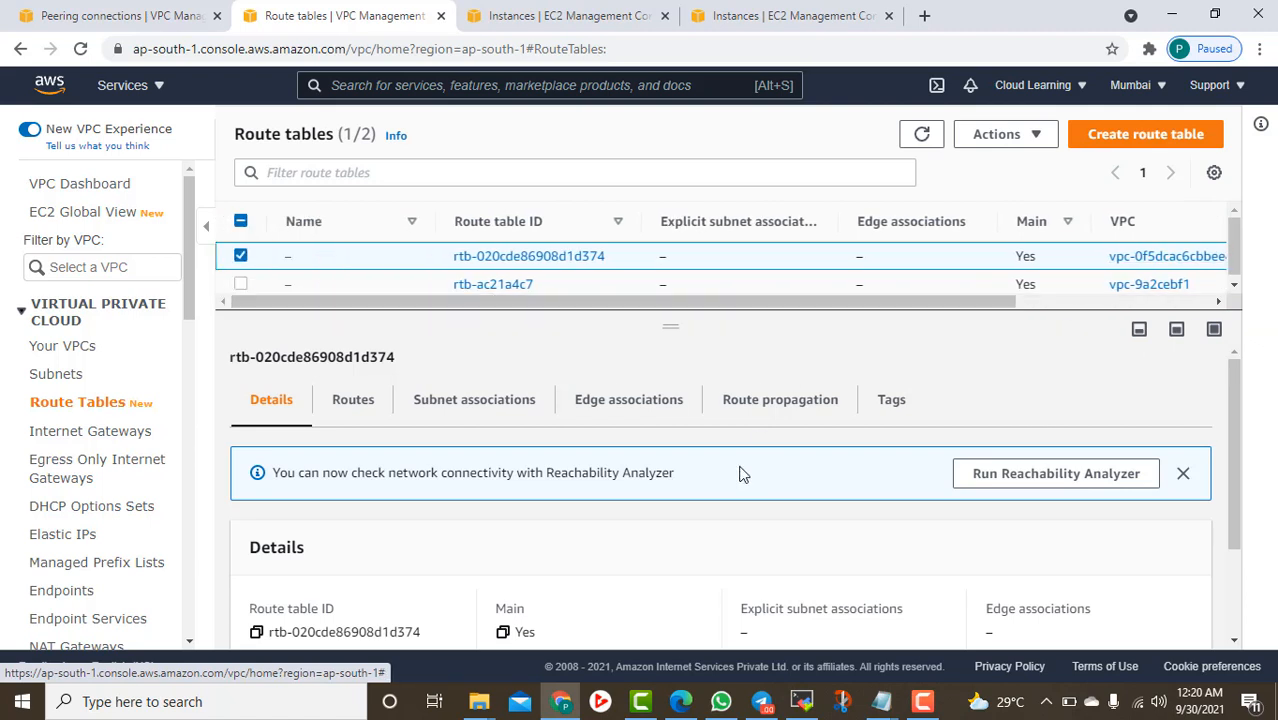
left_click(350, 399)
scroll(510, 475, "down", 1)
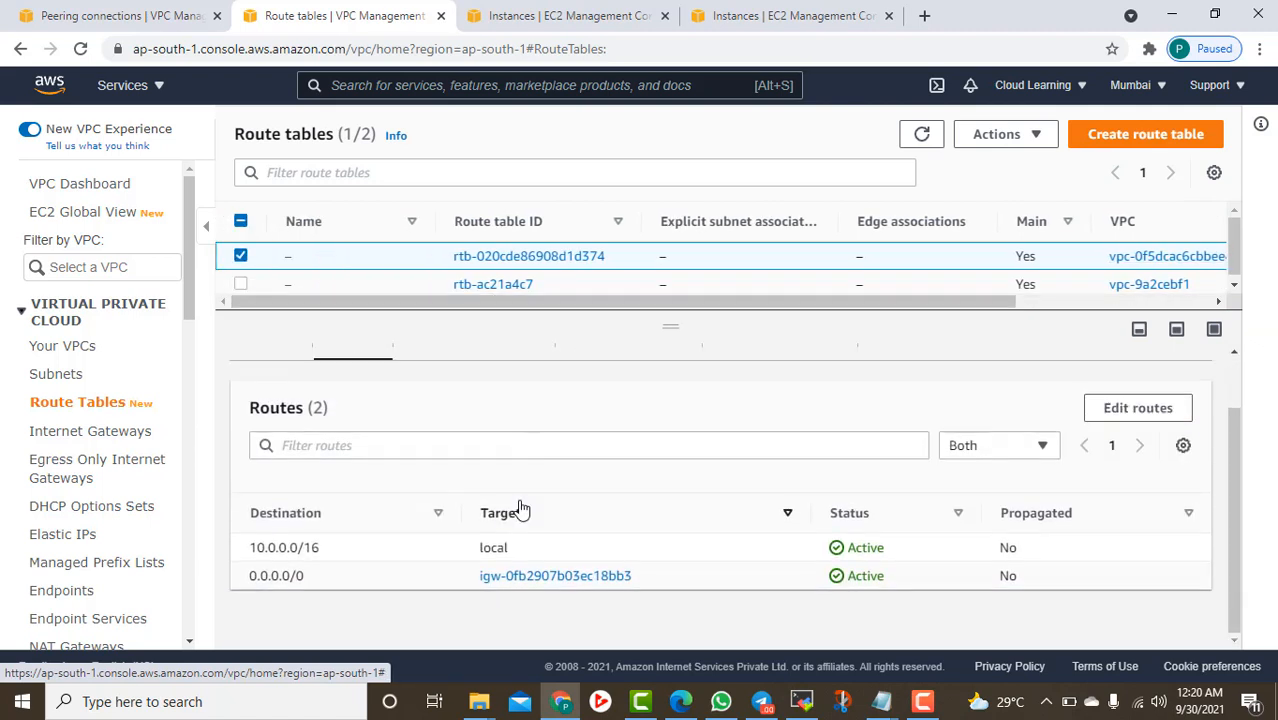
Start editing the route table's routes and add an empty route row
left_click(1145, 408)
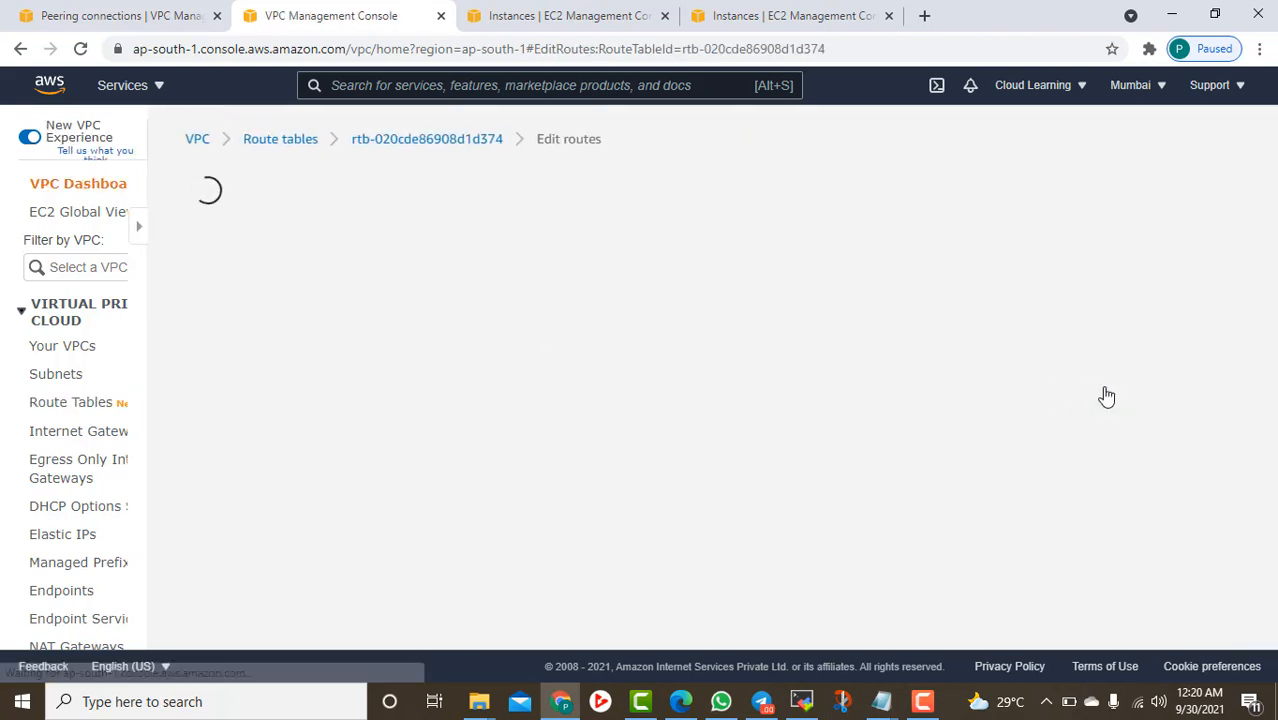
left_click(127, 414)
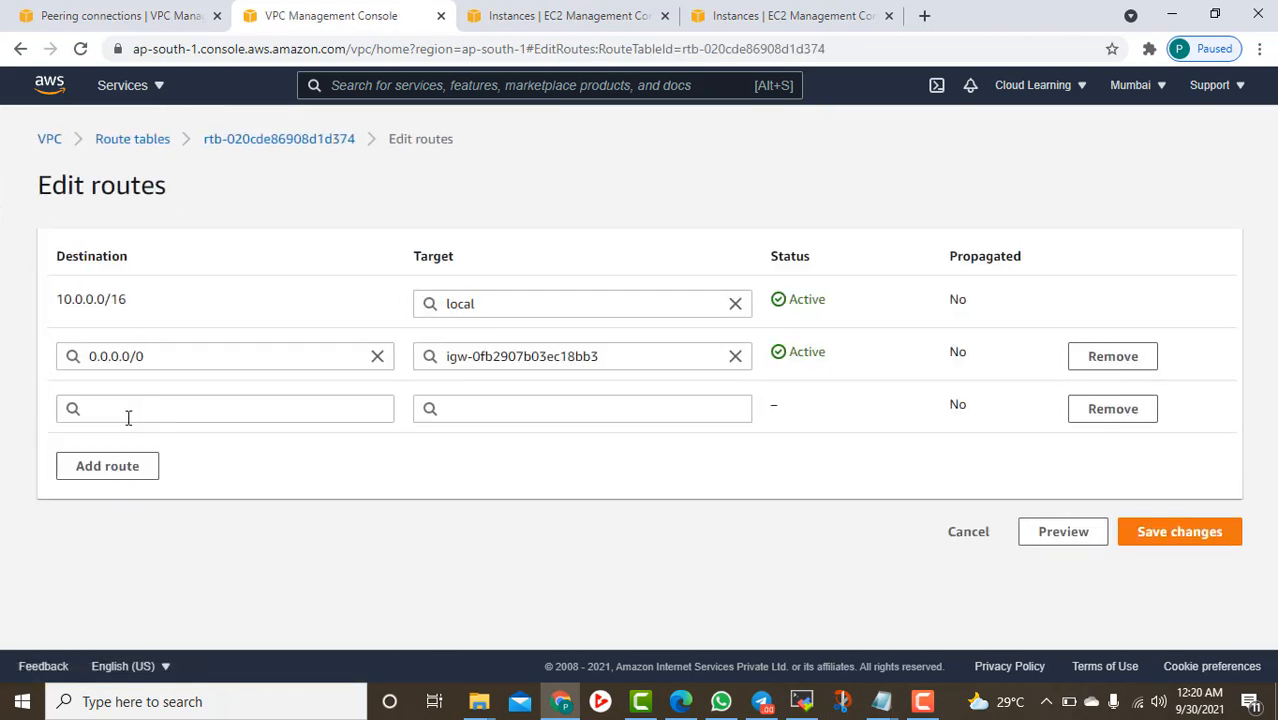
left_click(139, 408)
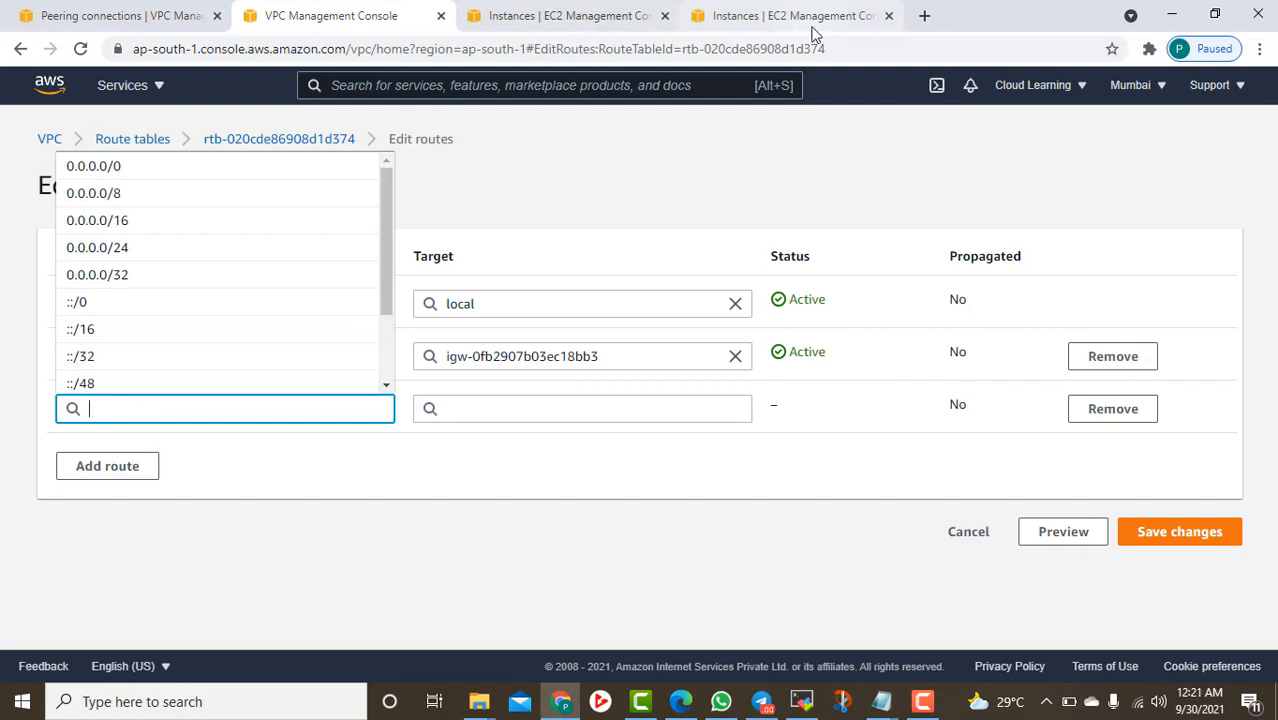
Copy Oregon VPC2's CIDR 12.0.0.0/16 and paste it as the route destination
left_click(128, 20)
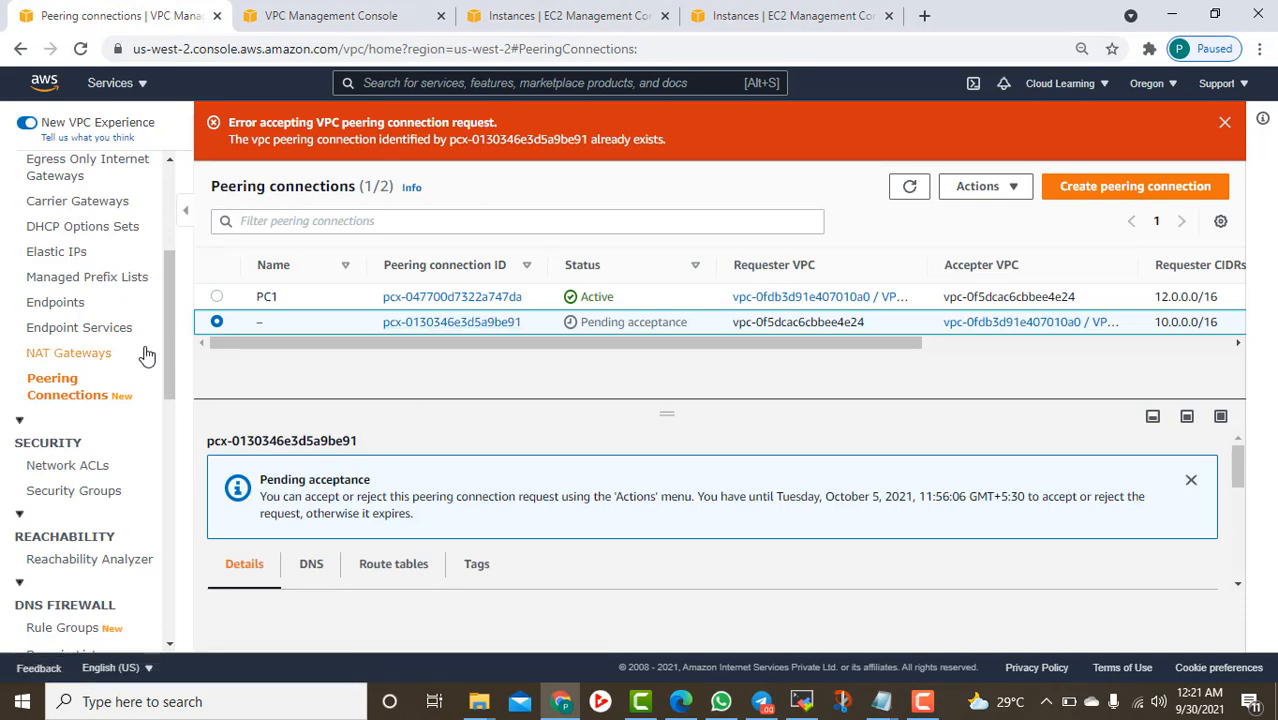
scroll(72, 345, "down", 1)
scroll(72, 345, "down", 2)
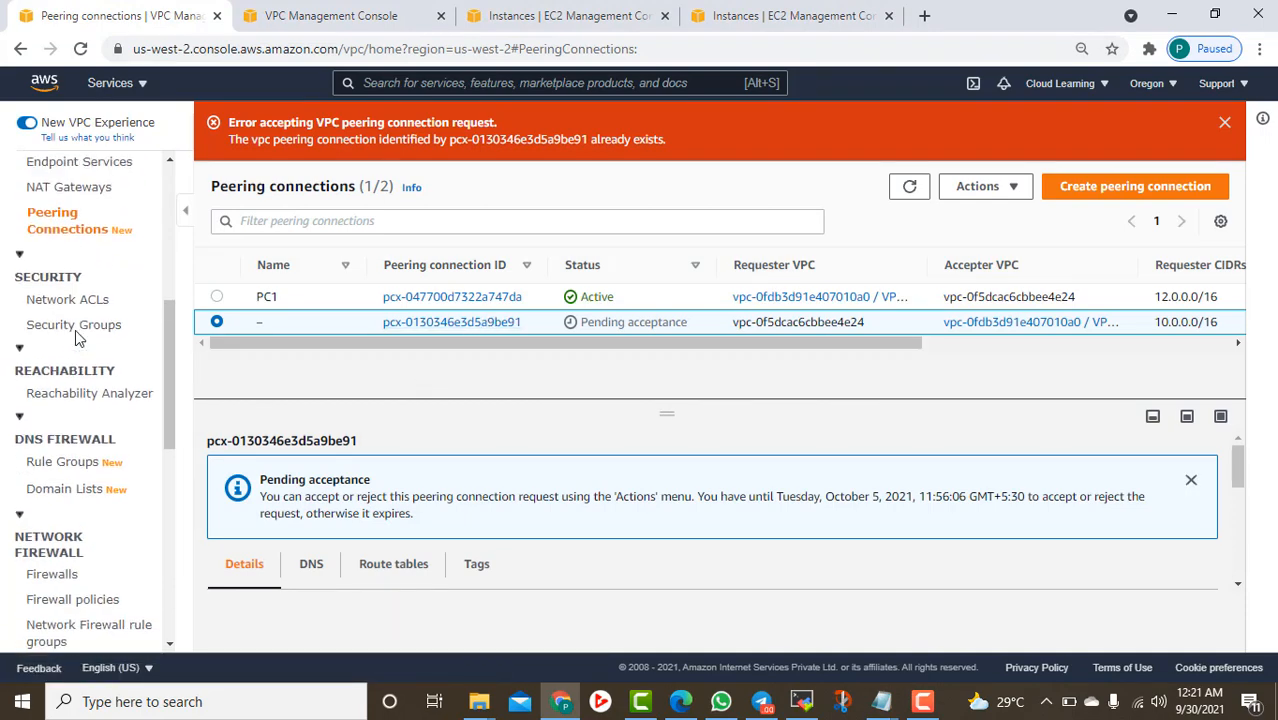
scroll(70, 345, "up", 5)
left_click(58, 340)
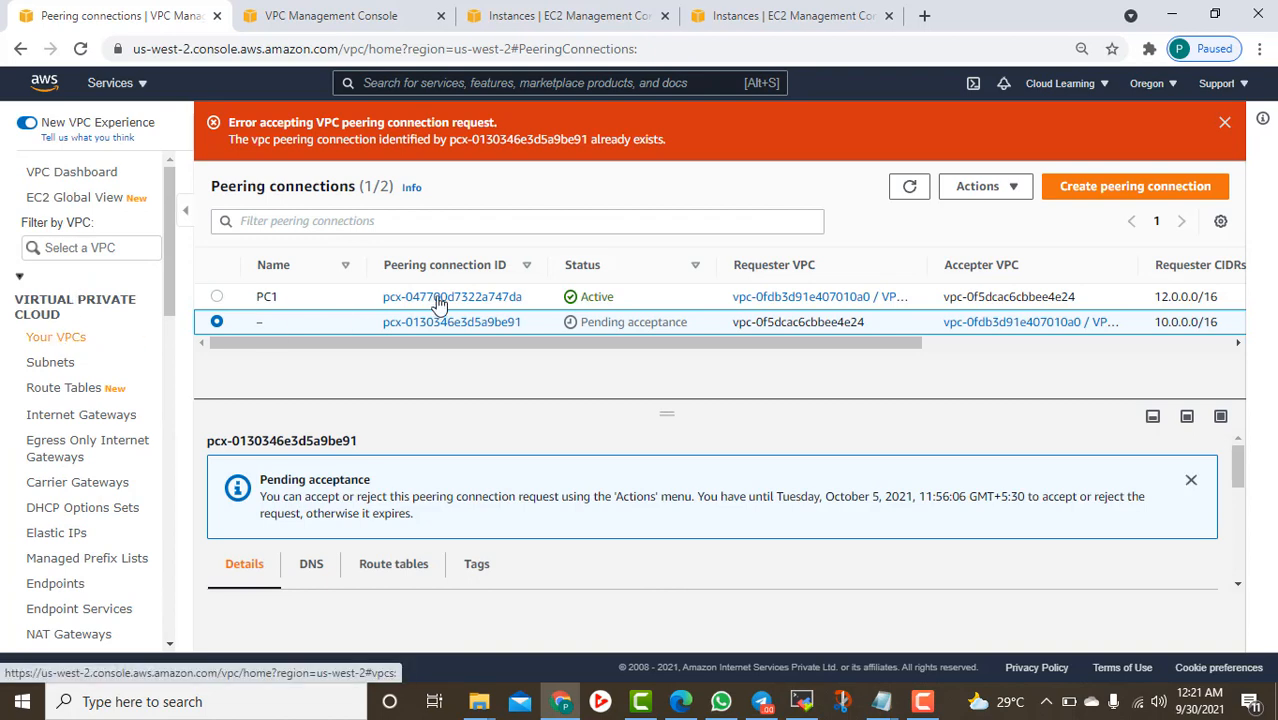
left_click(800, 239)
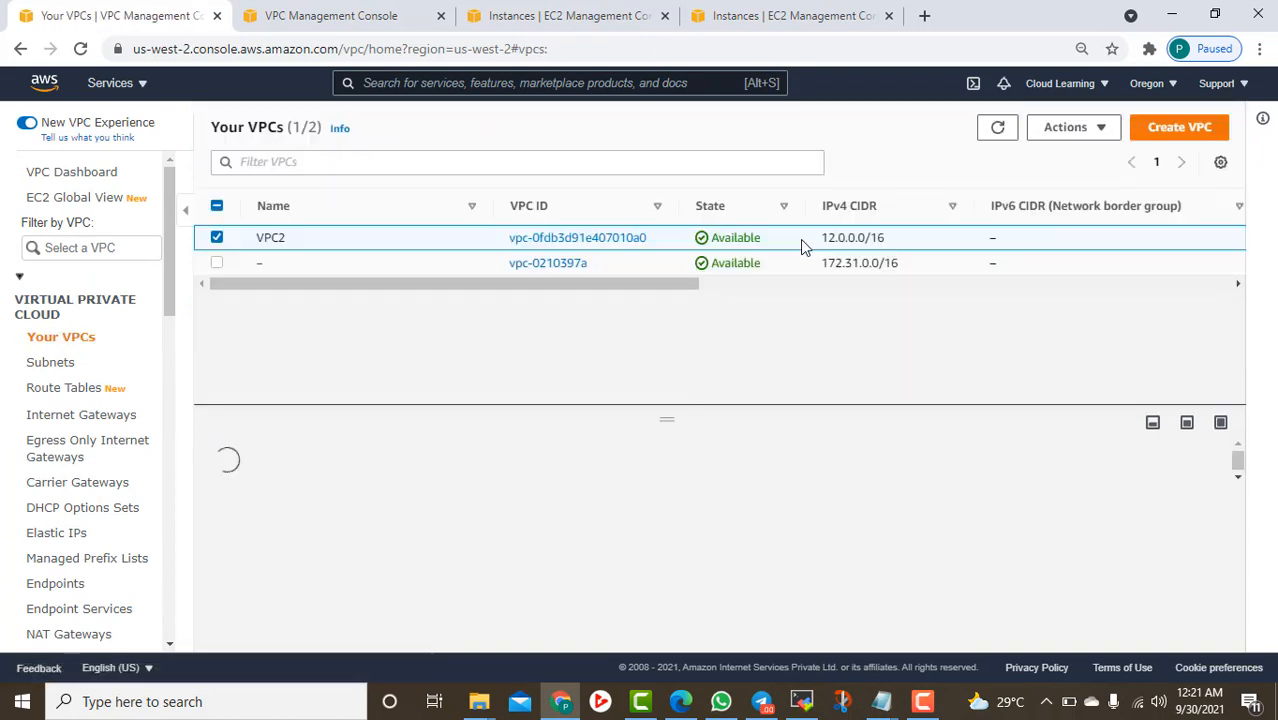
left_click_drag(892, 241, 826, 239)
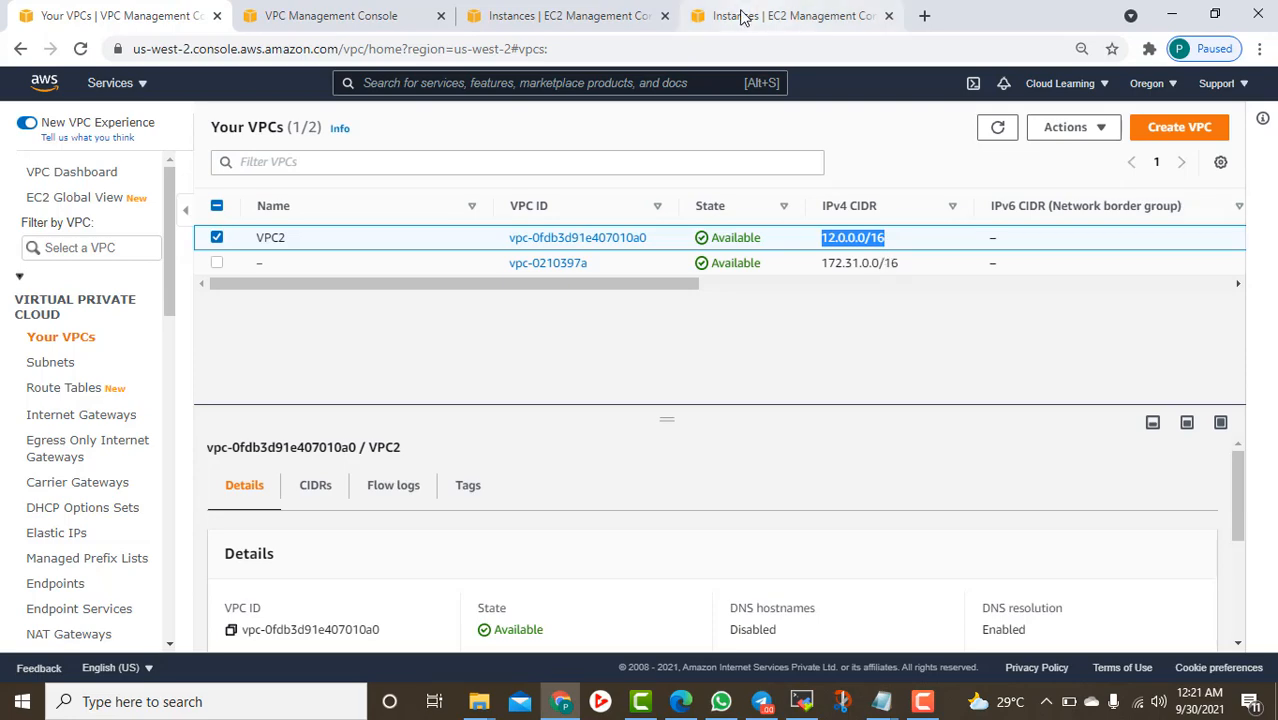
left_click(370, 17)
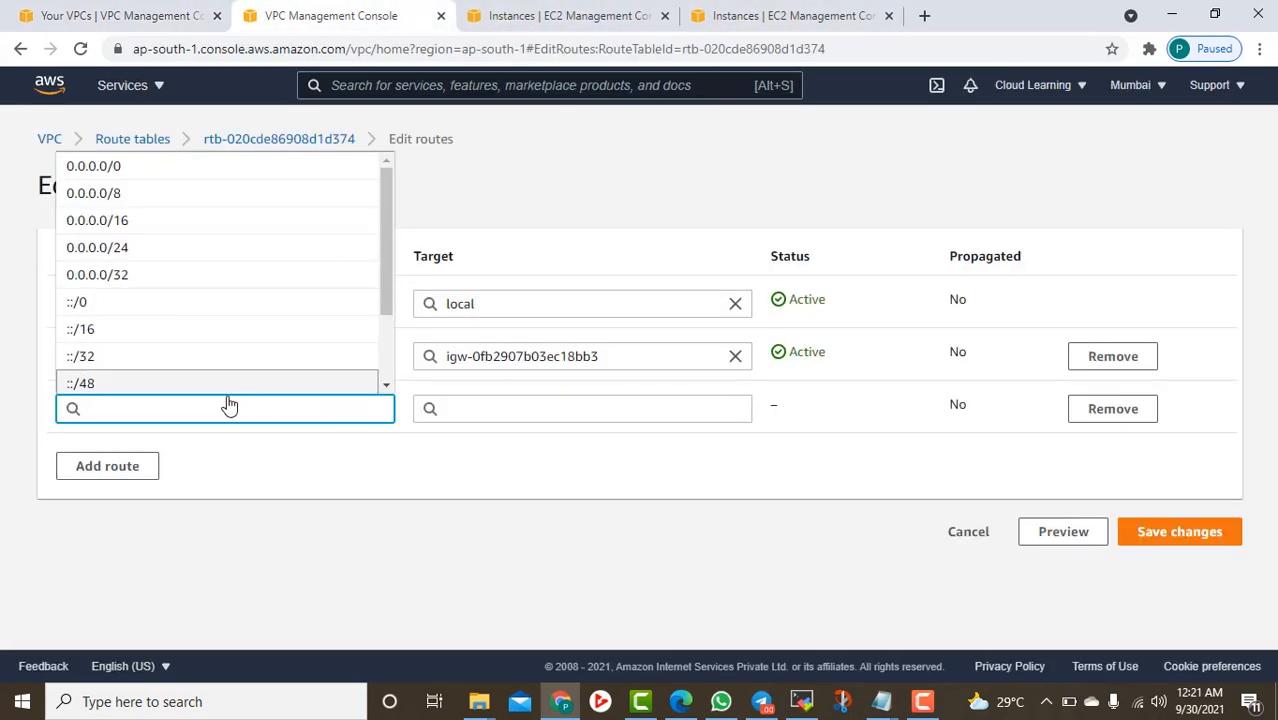
type("12.0.0.0/16")
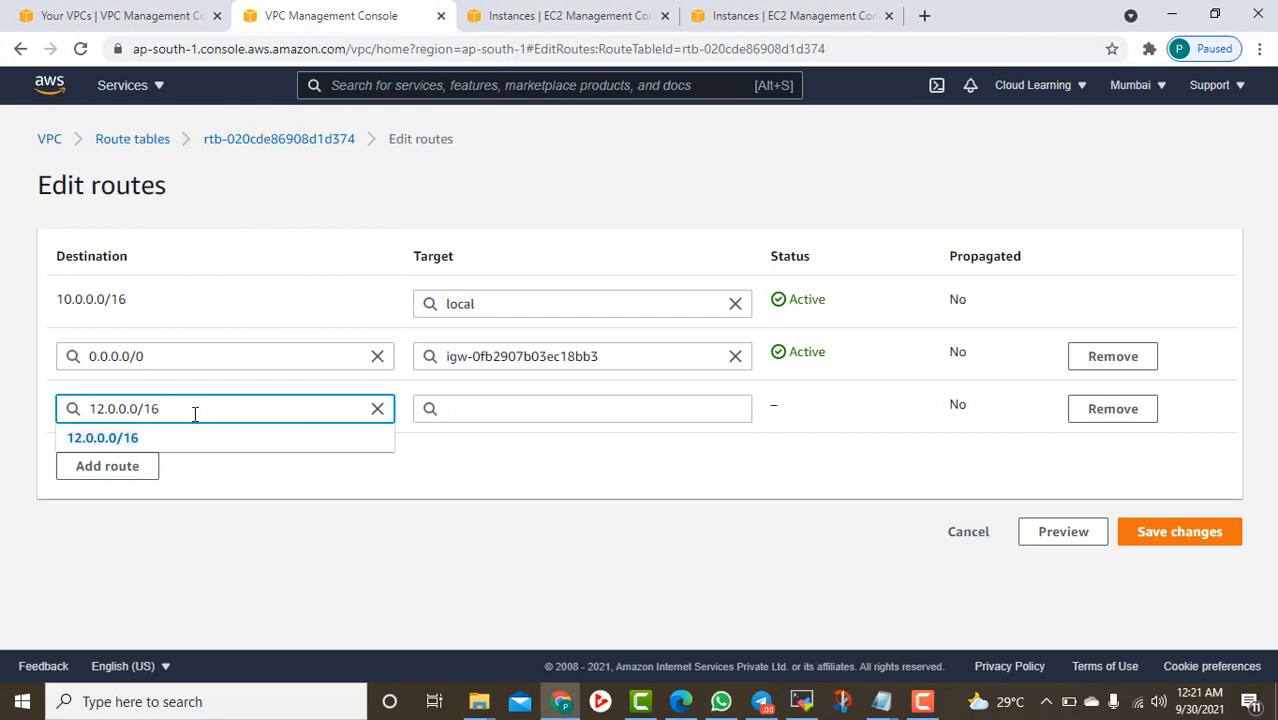
left_click(170, 445)
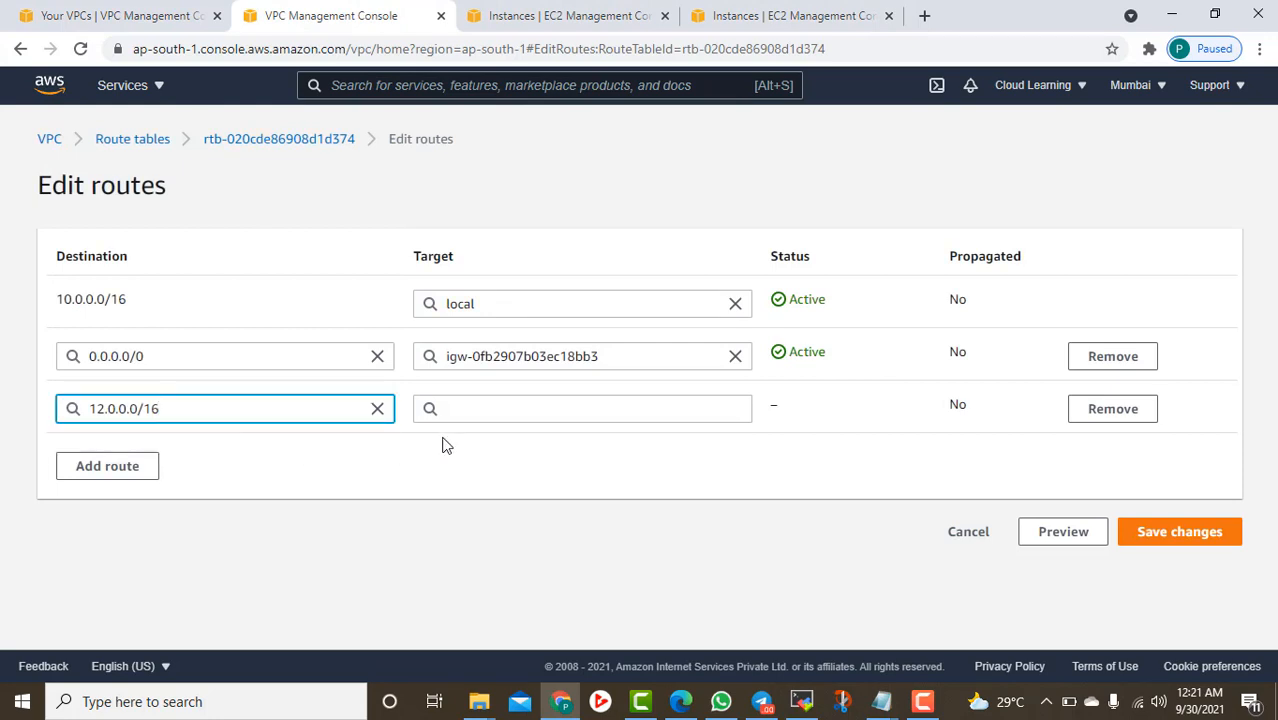
Set the route target to peering connection pcx-0130346e3d5a9be91
left_click(505, 410)
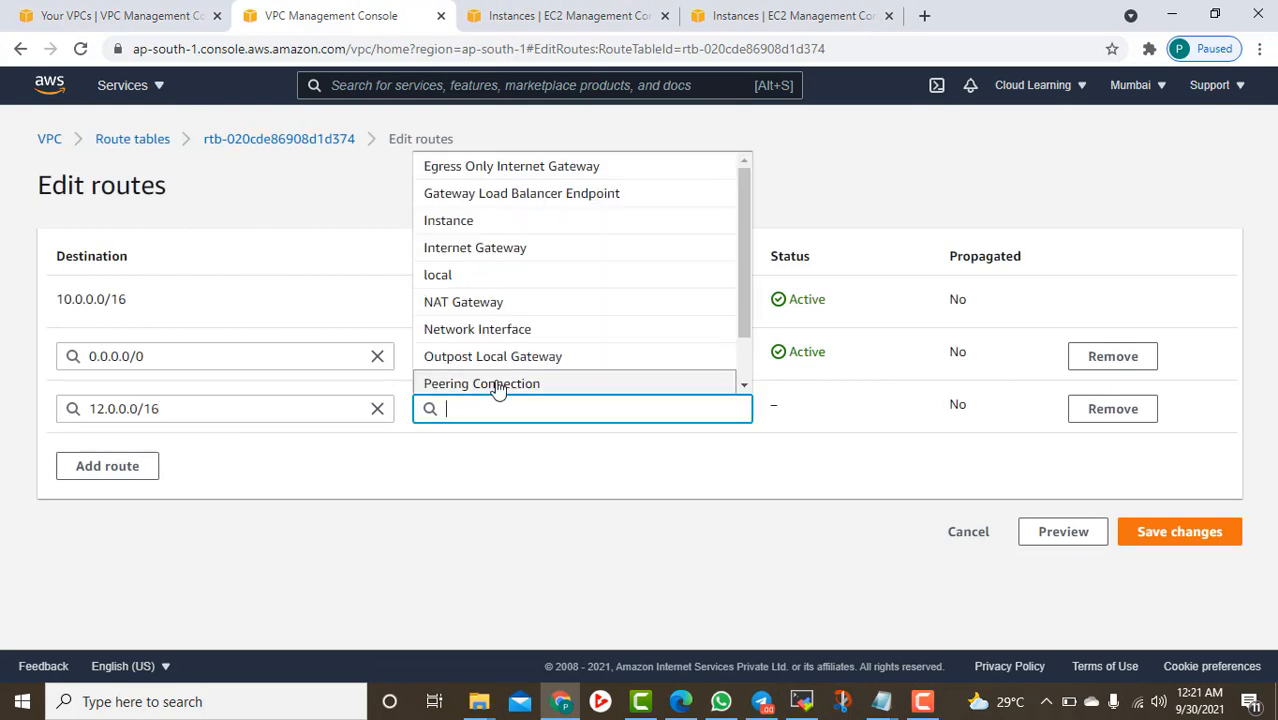
left_click(499, 384)
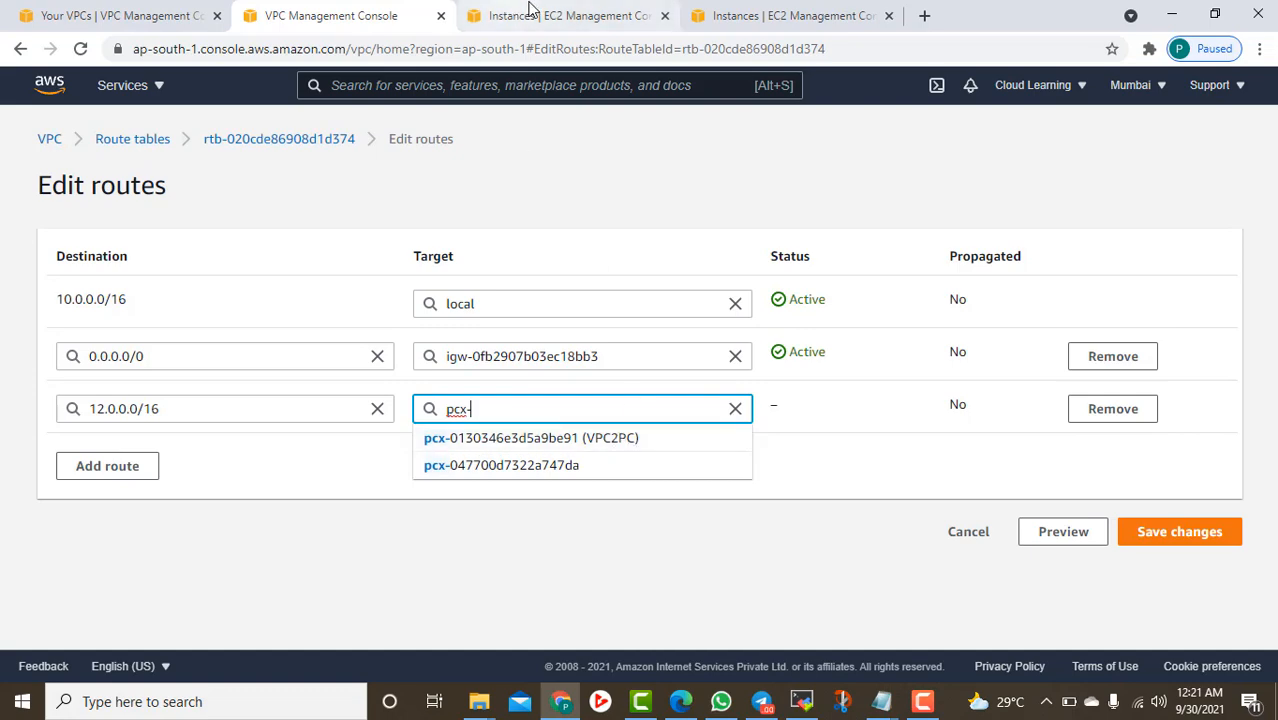
left_click(140, 14)
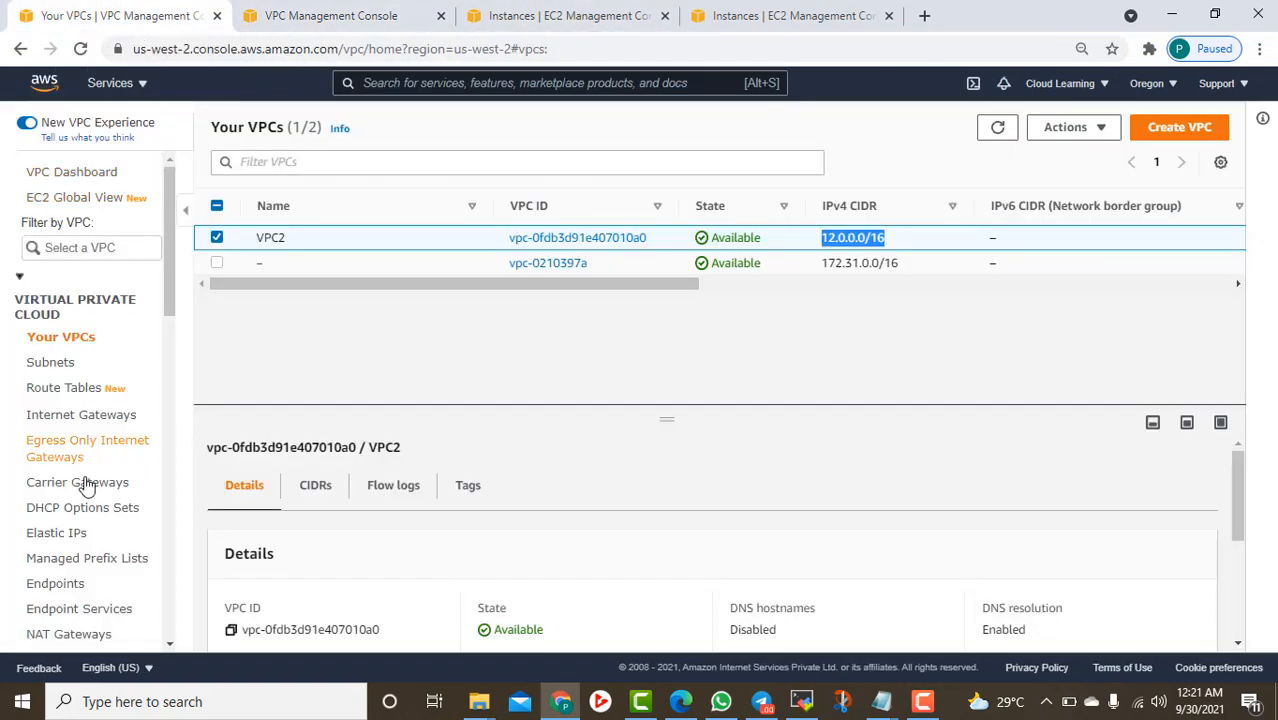
scroll(80, 480, "down", 3)
left_click(66, 392)
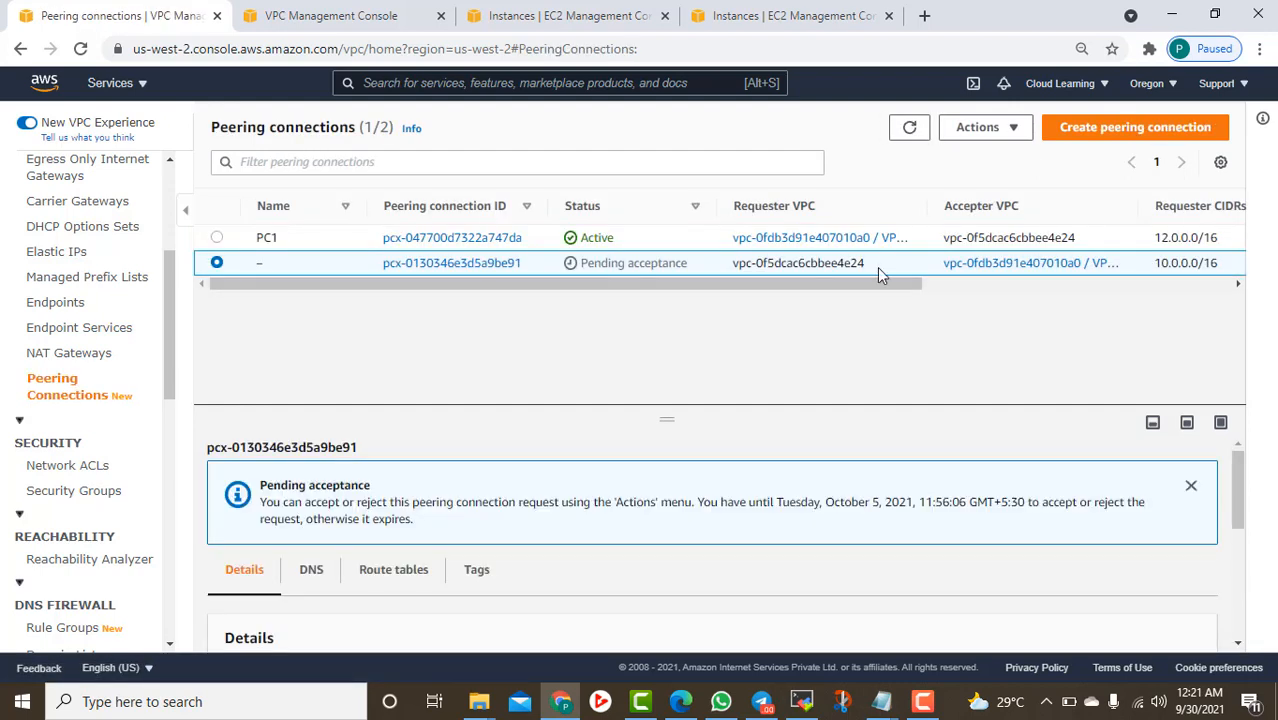
left_click_drag(935, 210, 983, 206)
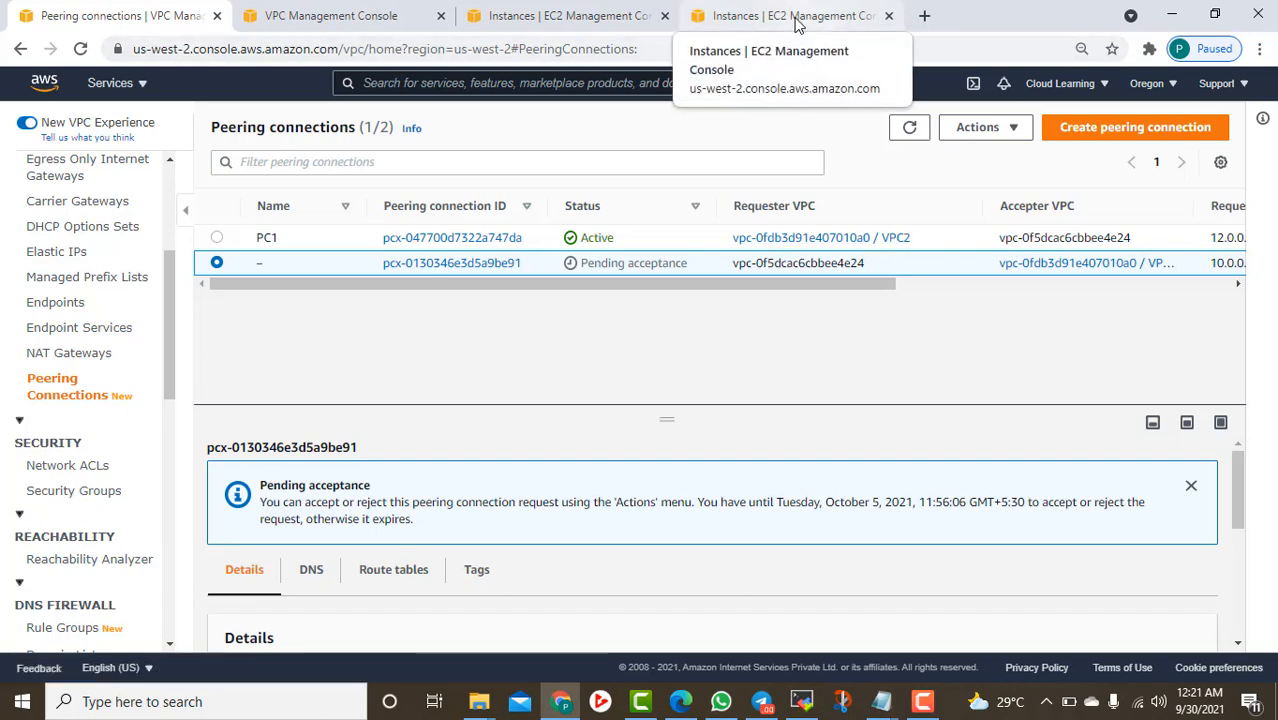
left_click(312, 14)
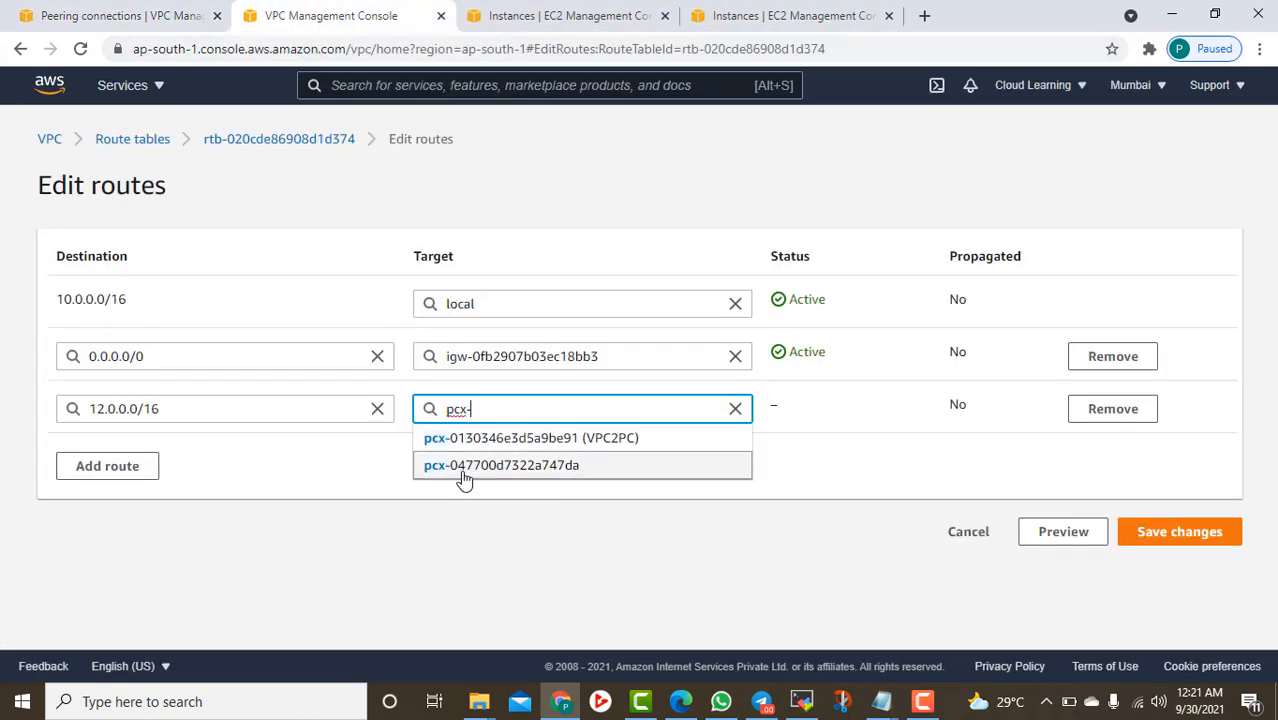
left_click(626, 443)
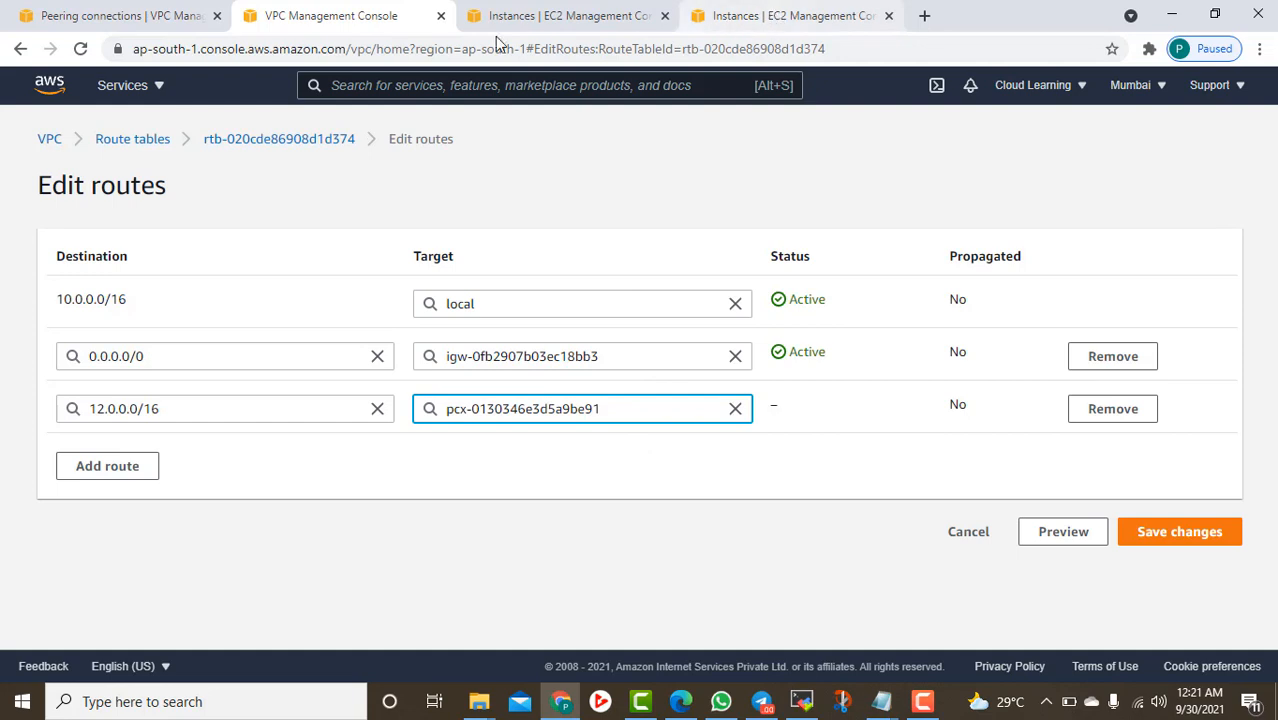
Save the 12.0.0.0/16 route and review its update details showing Blackhole status
left_click(1176, 537)
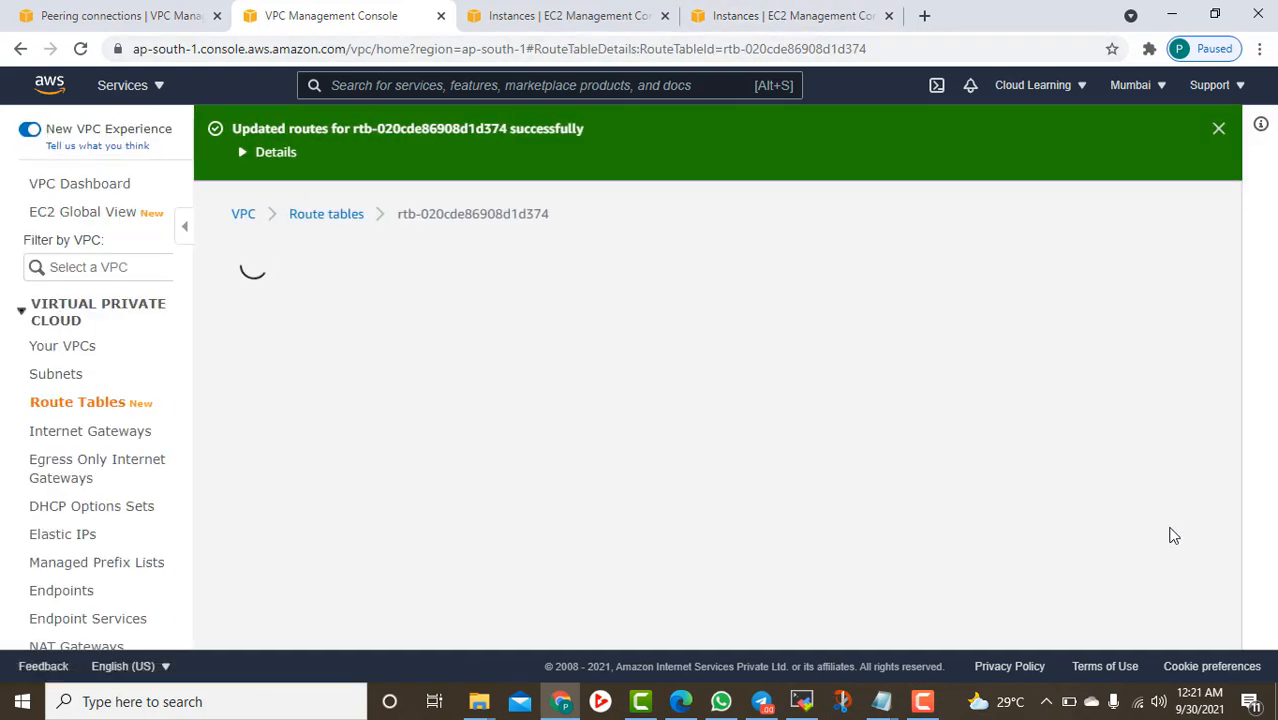
scroll(910, 541, "down", 3)
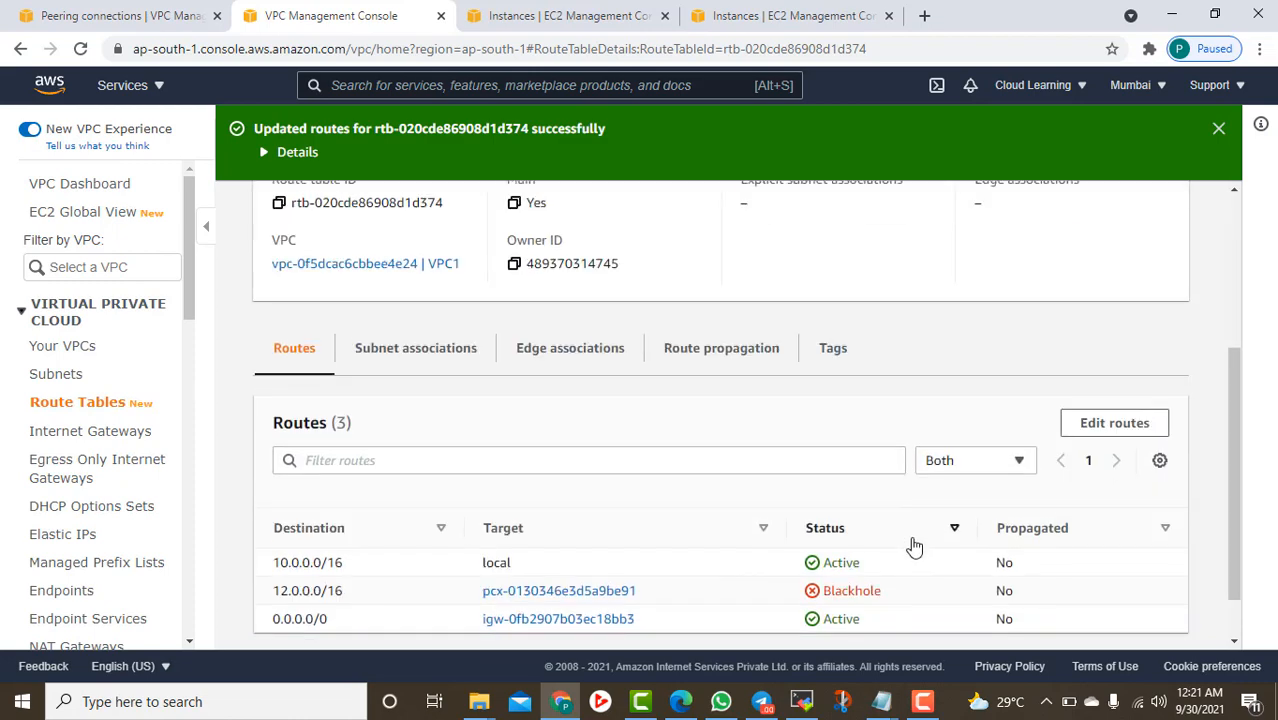
scroll(913, 545, "down", 1)
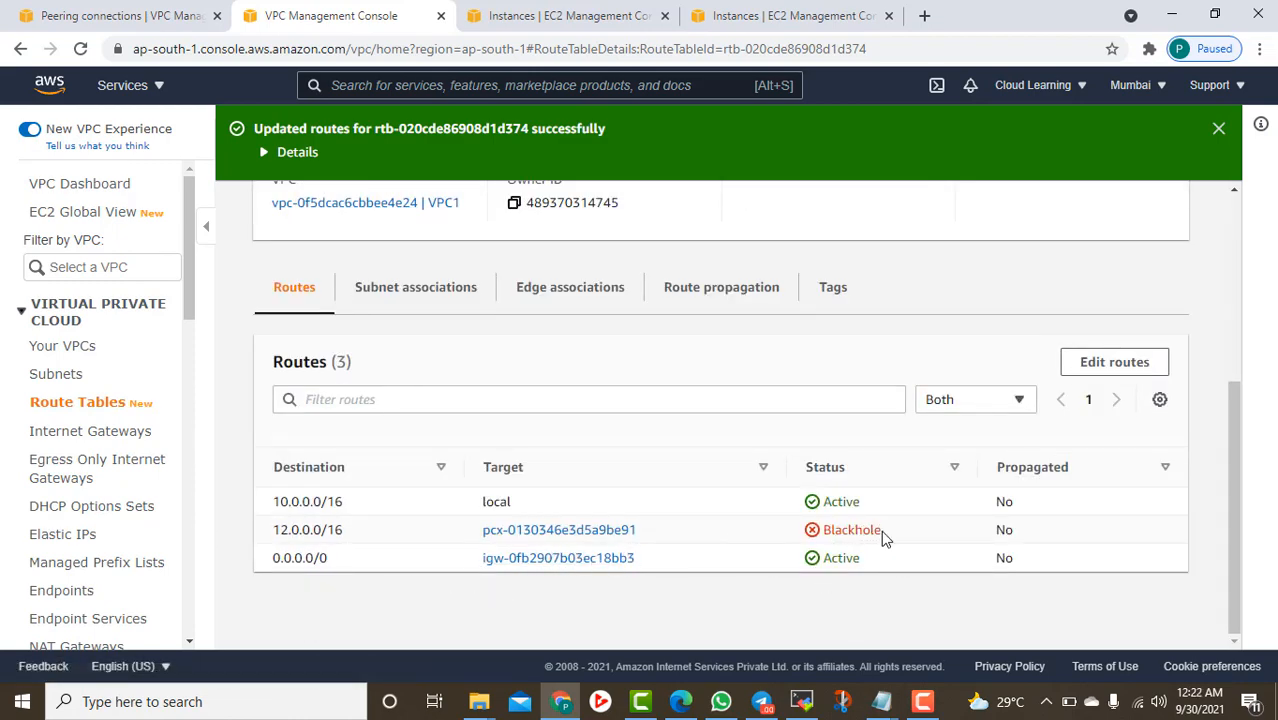
double_click(846, 543)
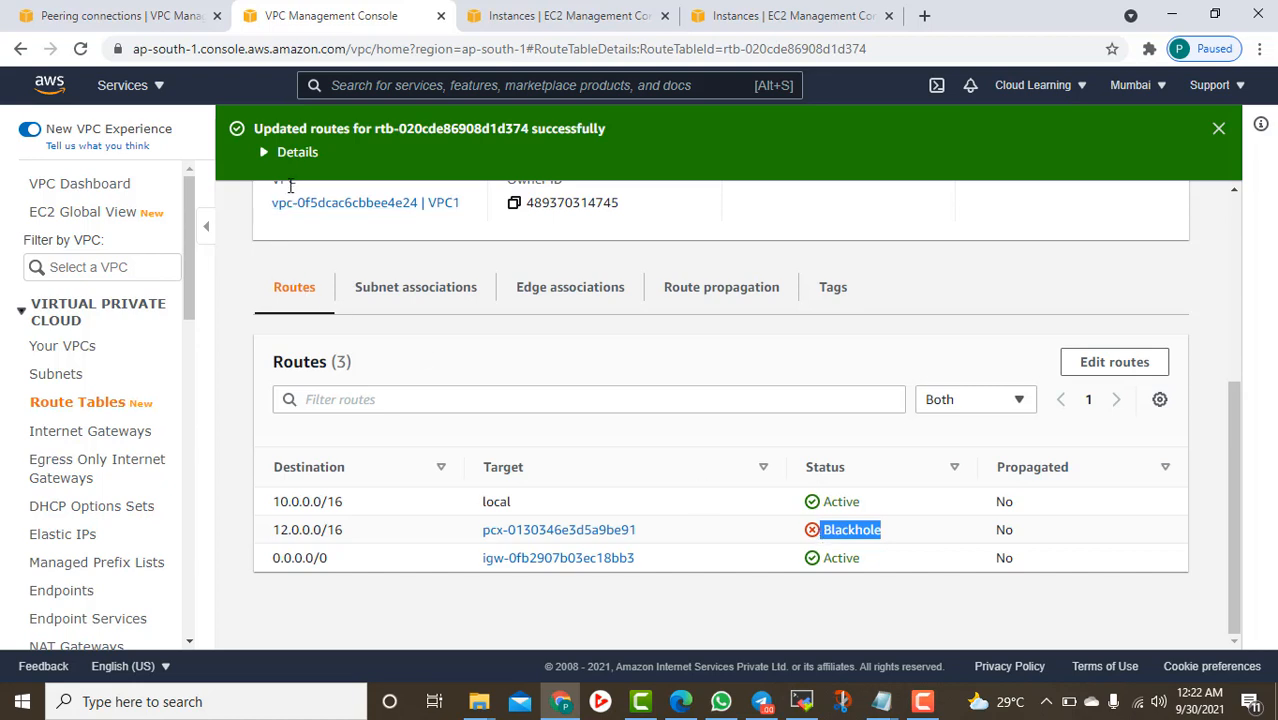
left_click(293, 152)
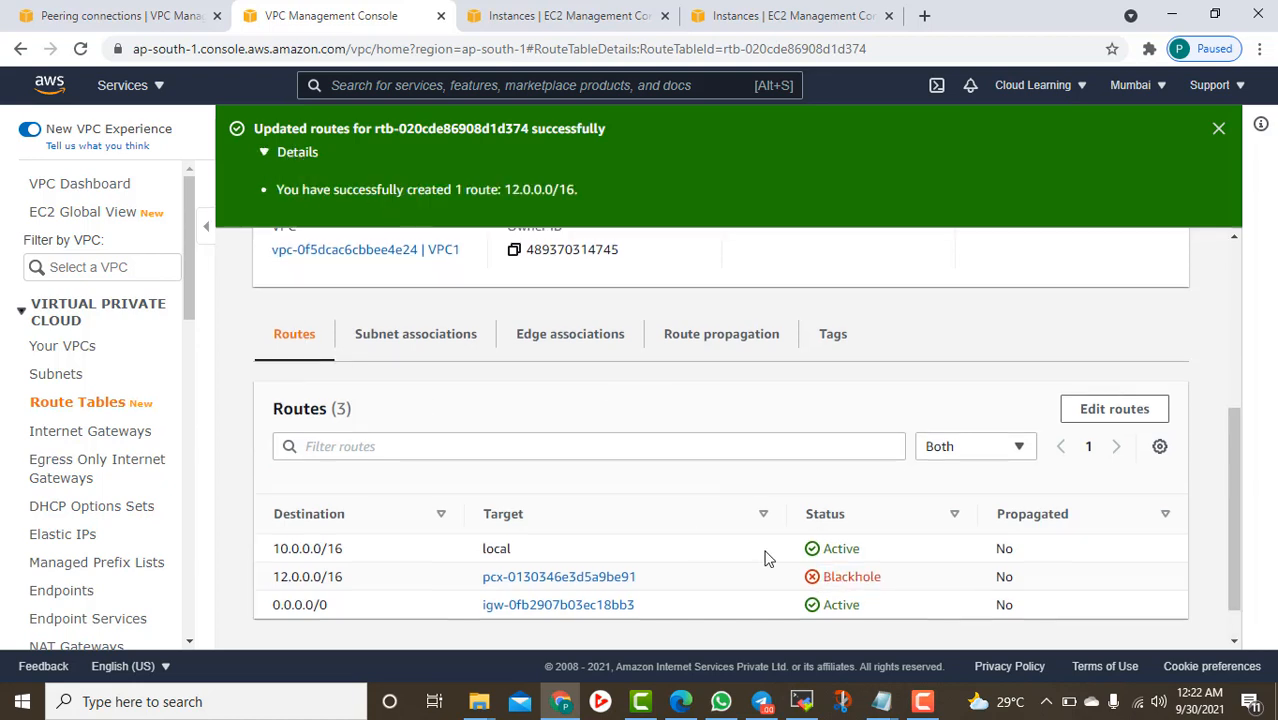
scroll(719, 583, "down", 1)
left_click_drag(640, 530, 479, 535)
key("ctrl+c")
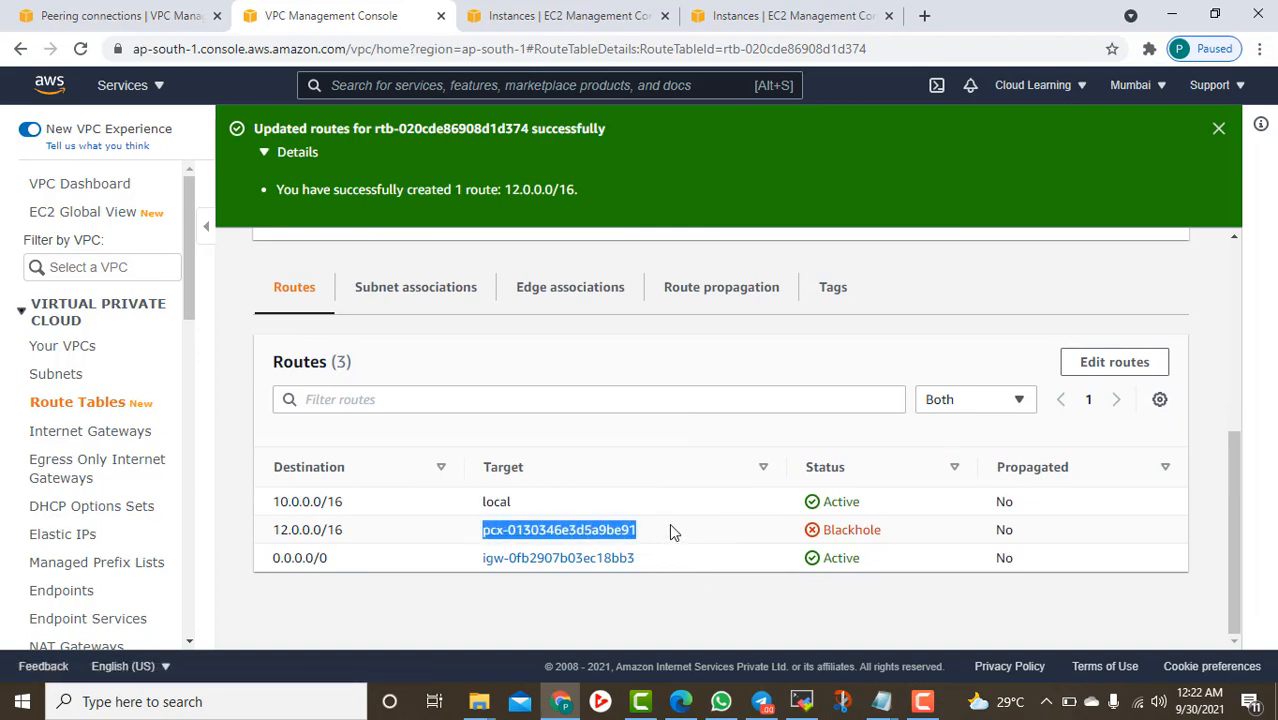
scroll(947, 516, "up", 5)
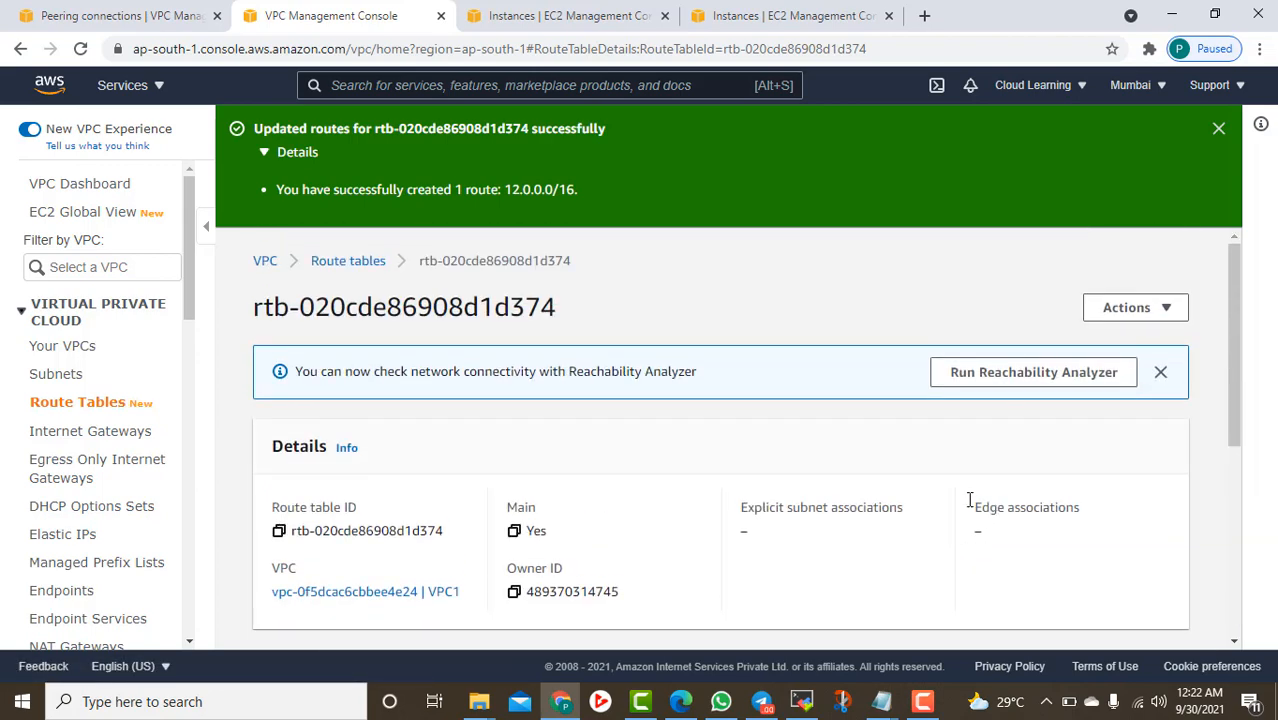
scroll(86, 445, "down", 1)
Open the Peering connections list and paste the copied pcx ID into a new Notepad note
left_click(62, 403)
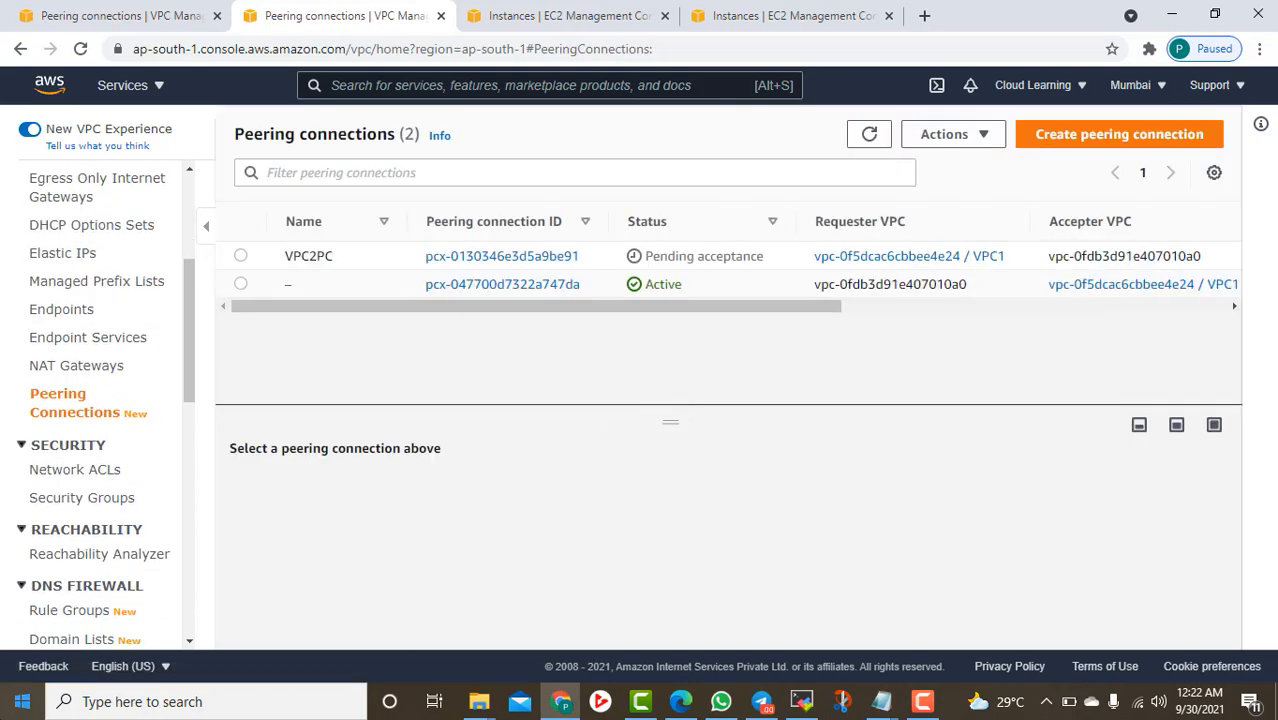
right_click(22, 701)
left_click(43, 620)
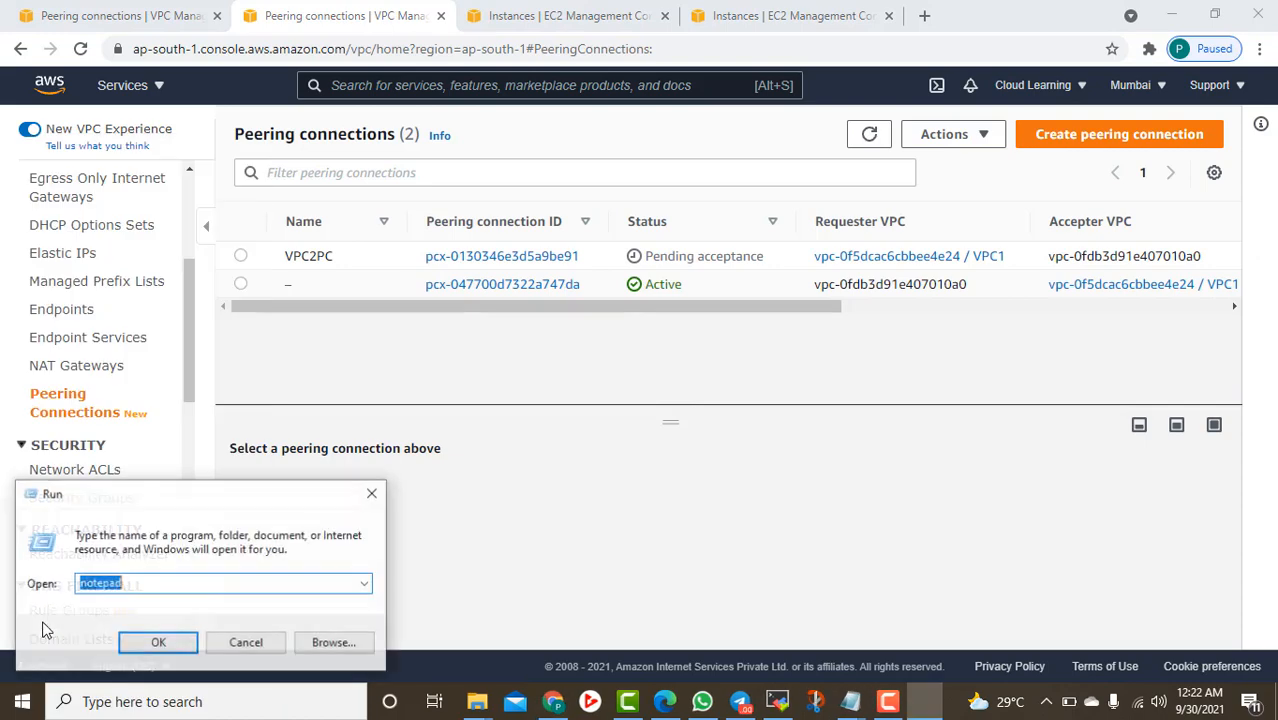
type("notepad")
key("Return")
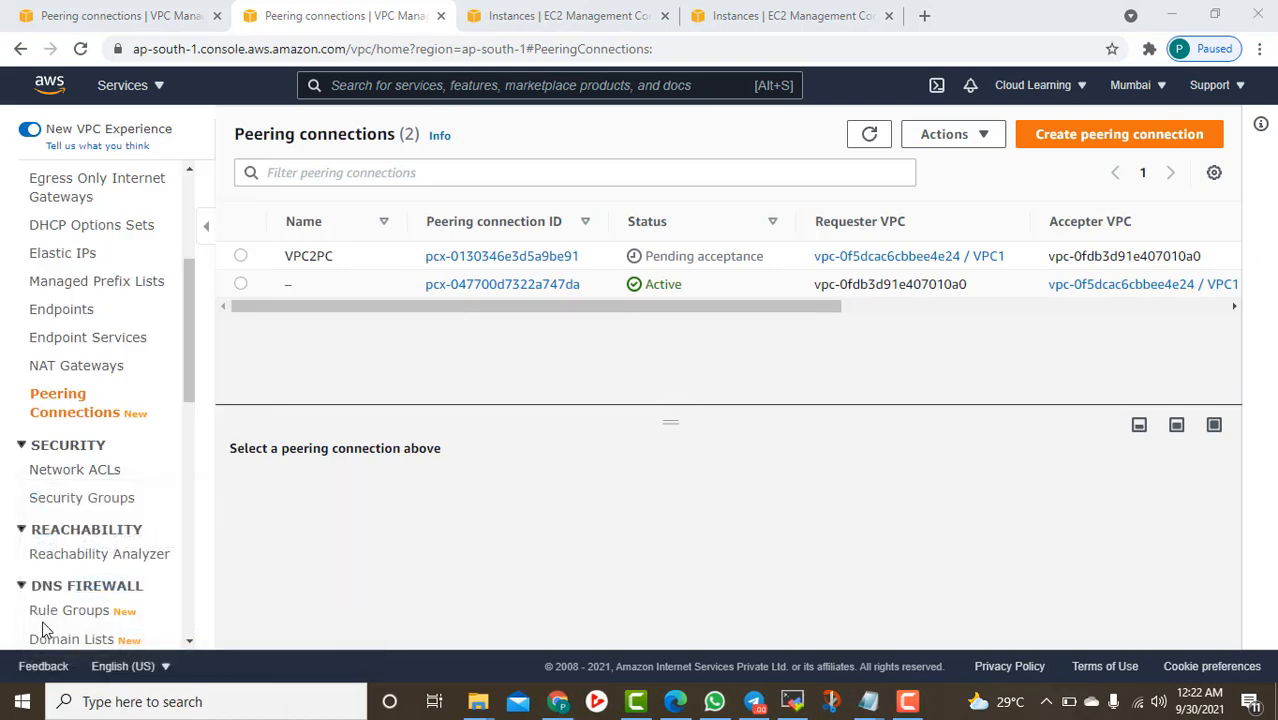
key("ctrl+v")
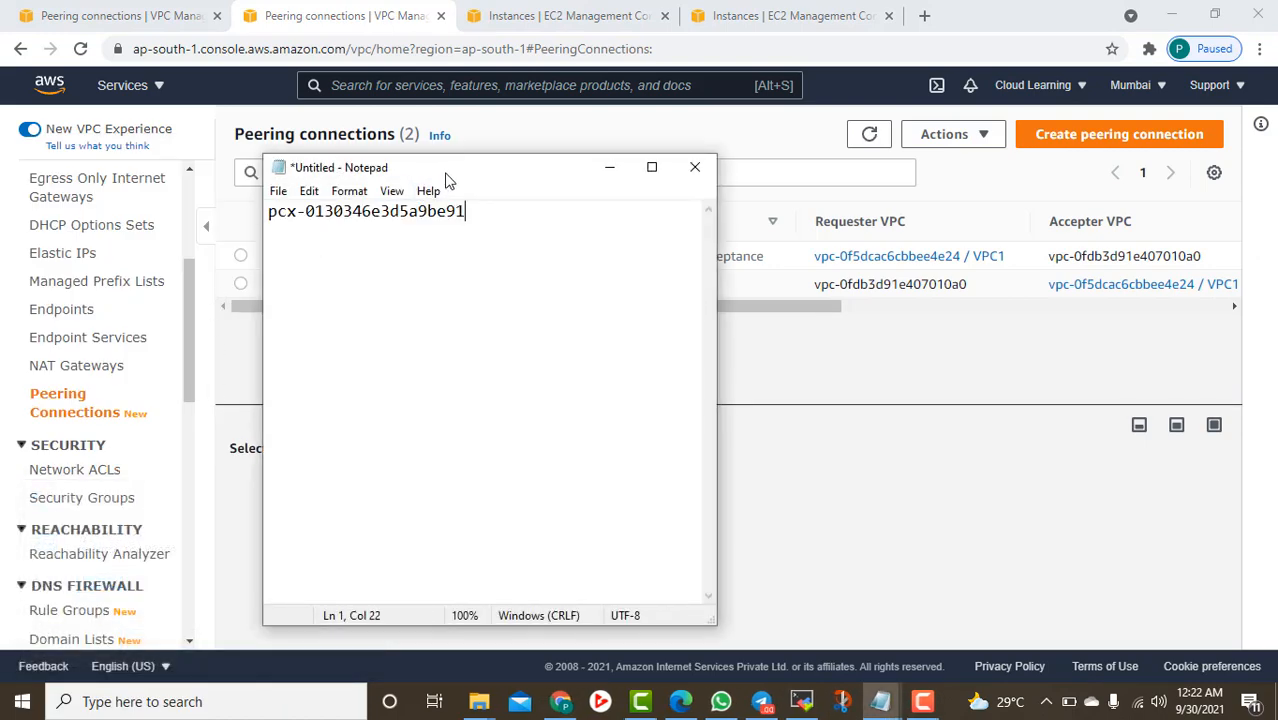
left_click_drag(448, 176, 738, 354)
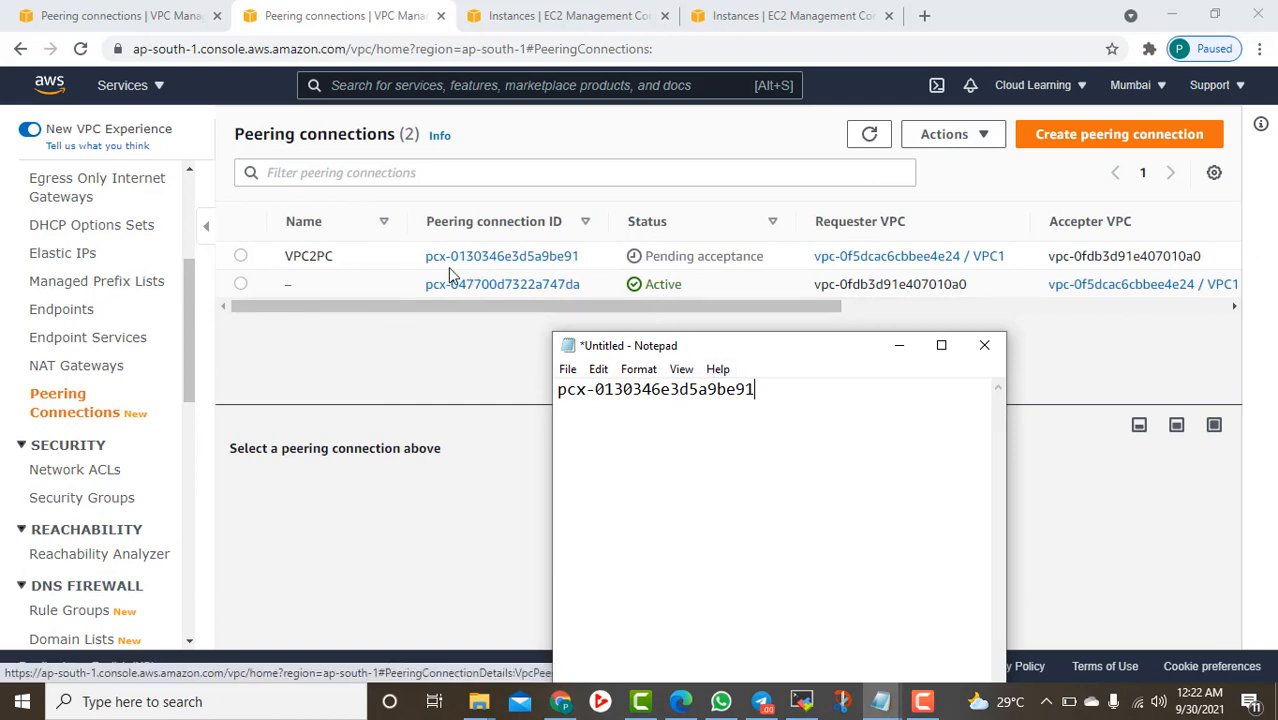
Review VPC2PC's details, noting who must accept it and which account is signed in
left_click(240, 256)
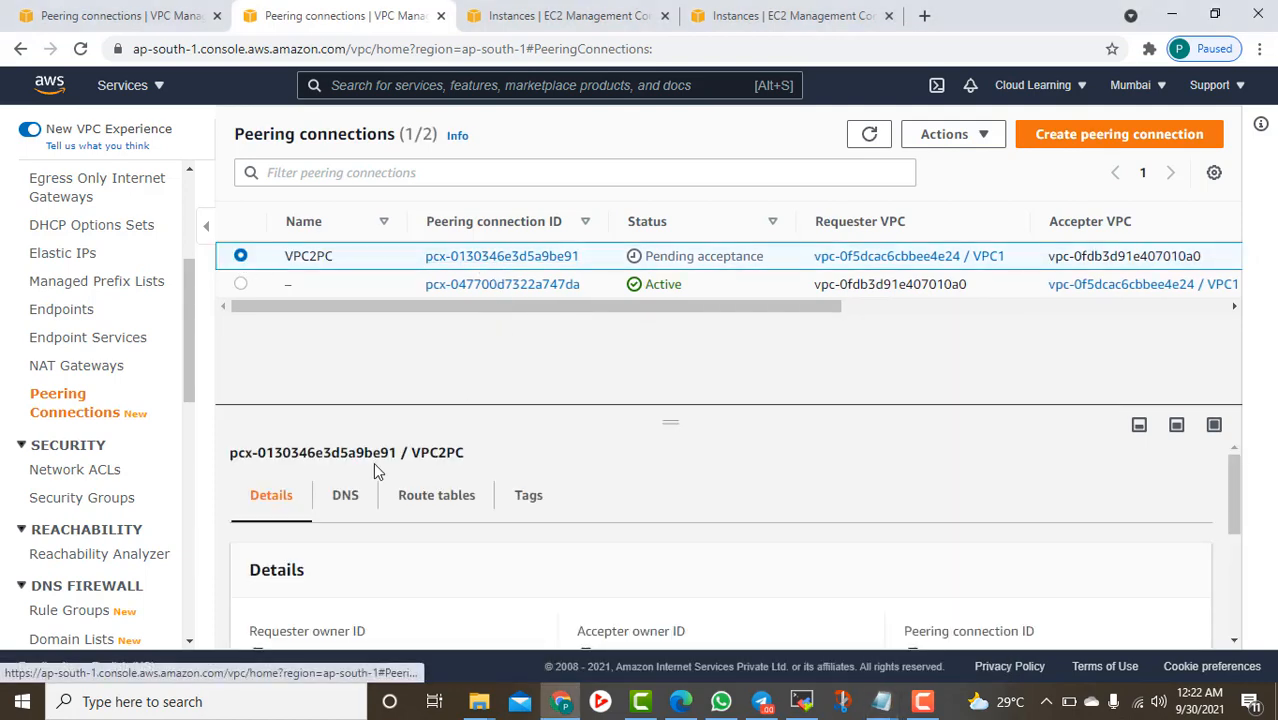
left_click_drag(678, 407, 676, 342)
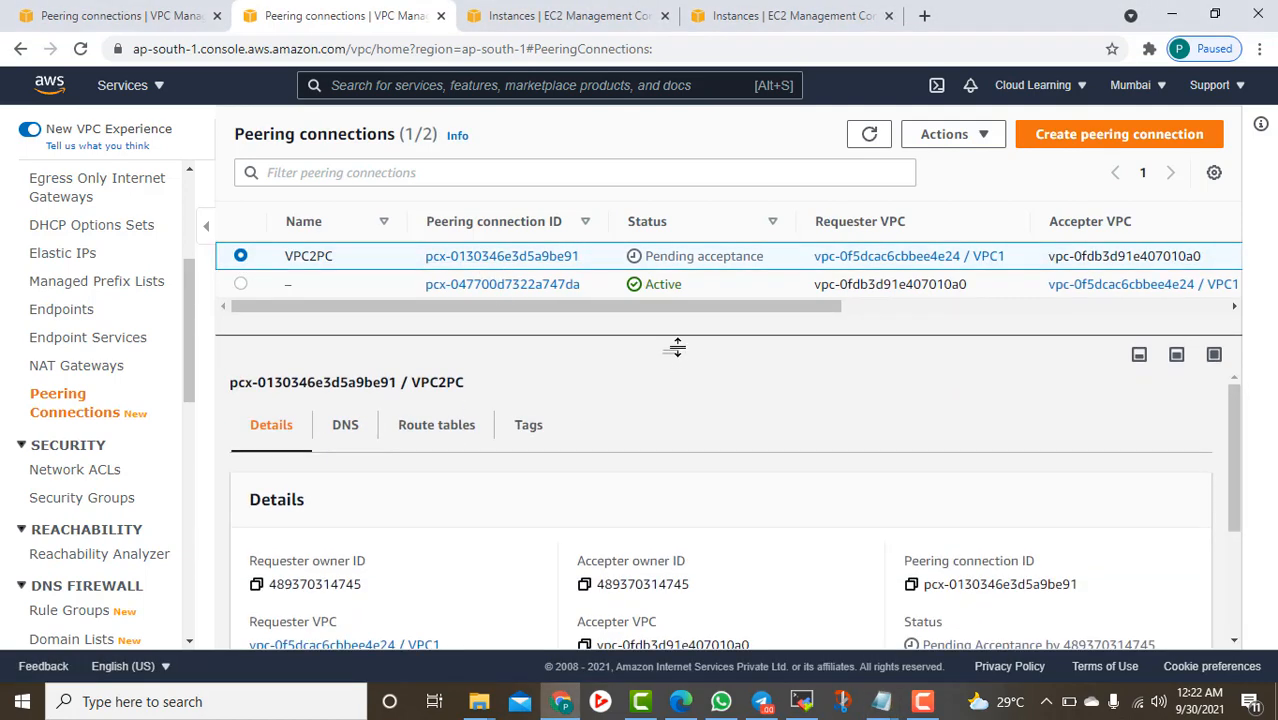
scroll(761, 569, "down", 3)
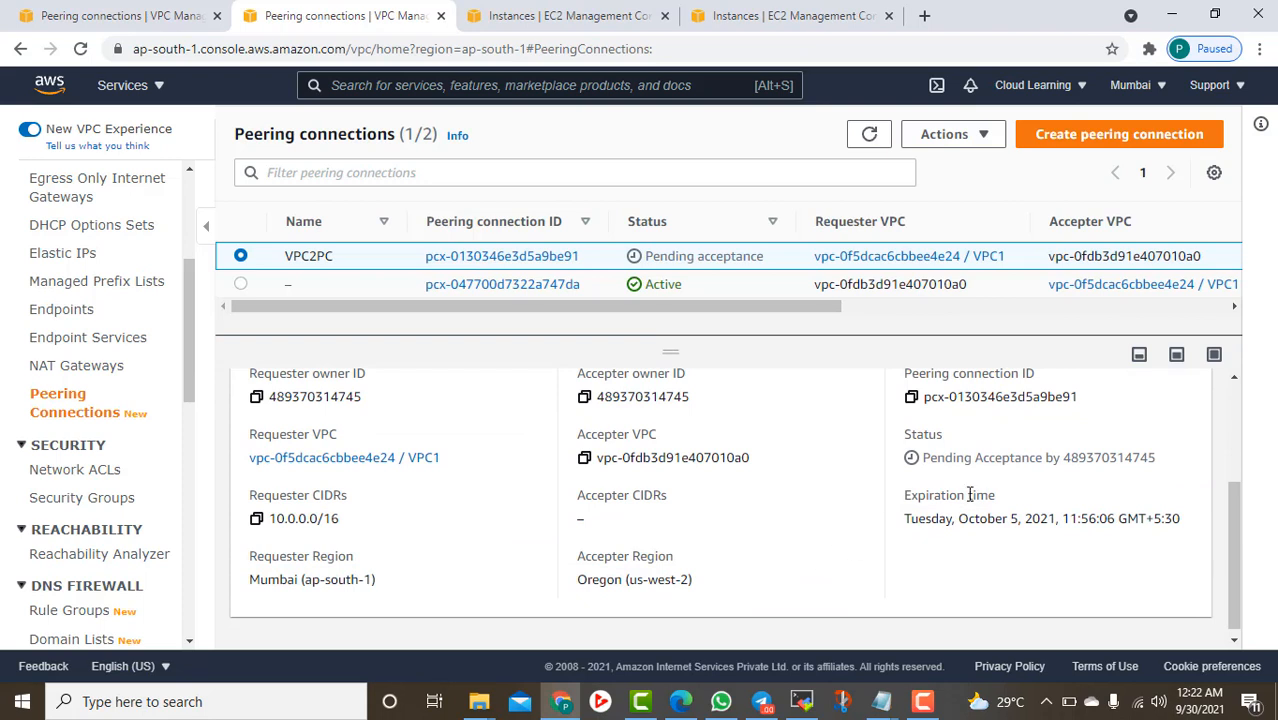
left_click_drag(1027, 457, 1137, 481)
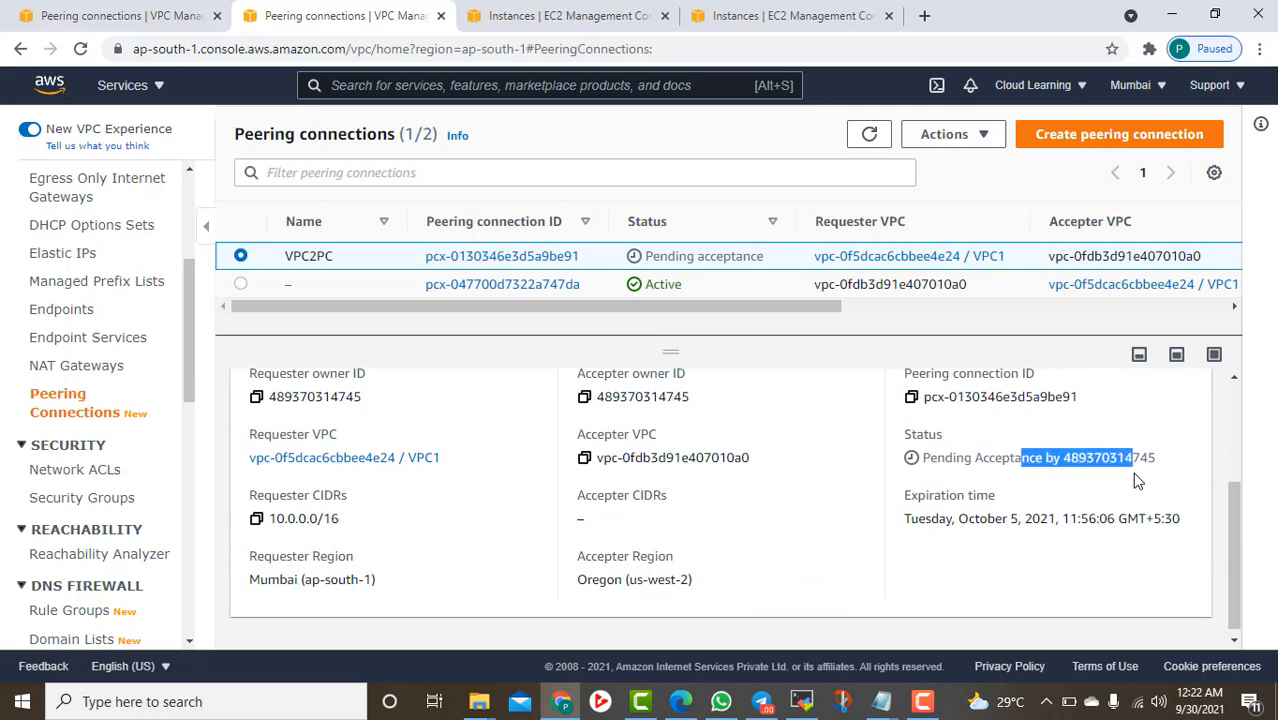
left_click(1066, 88)
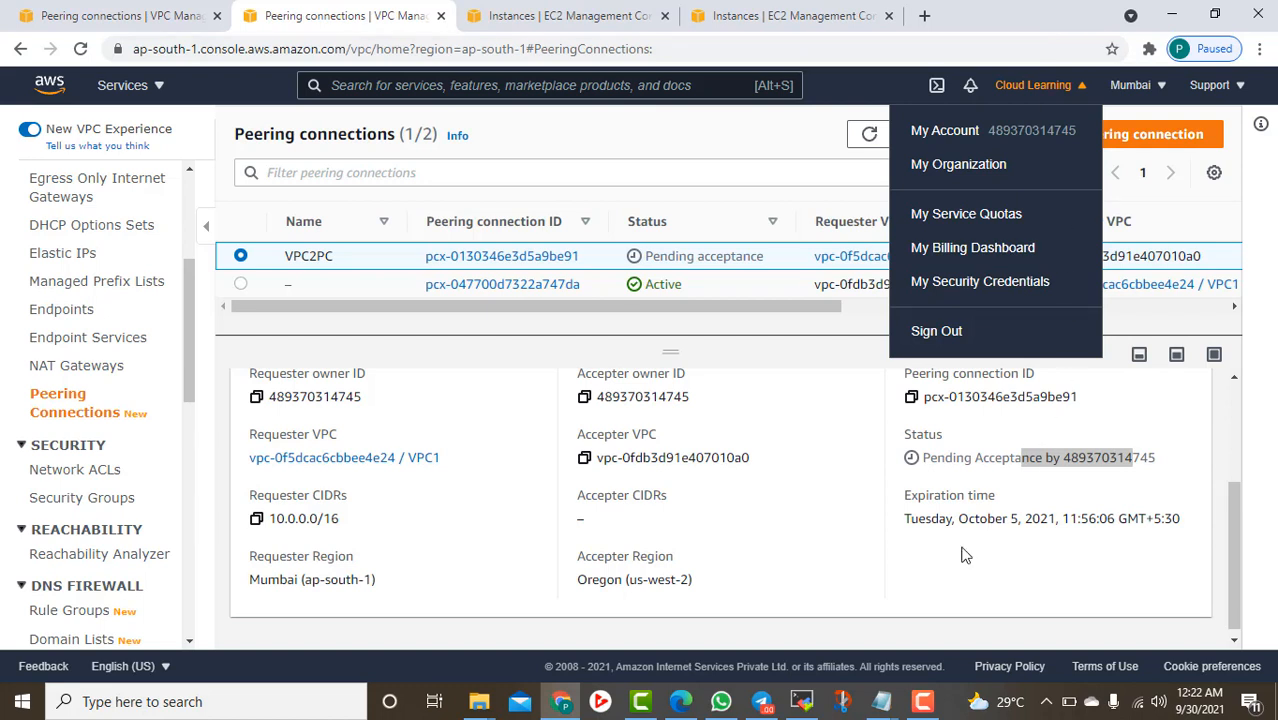
left_click(776, 574)
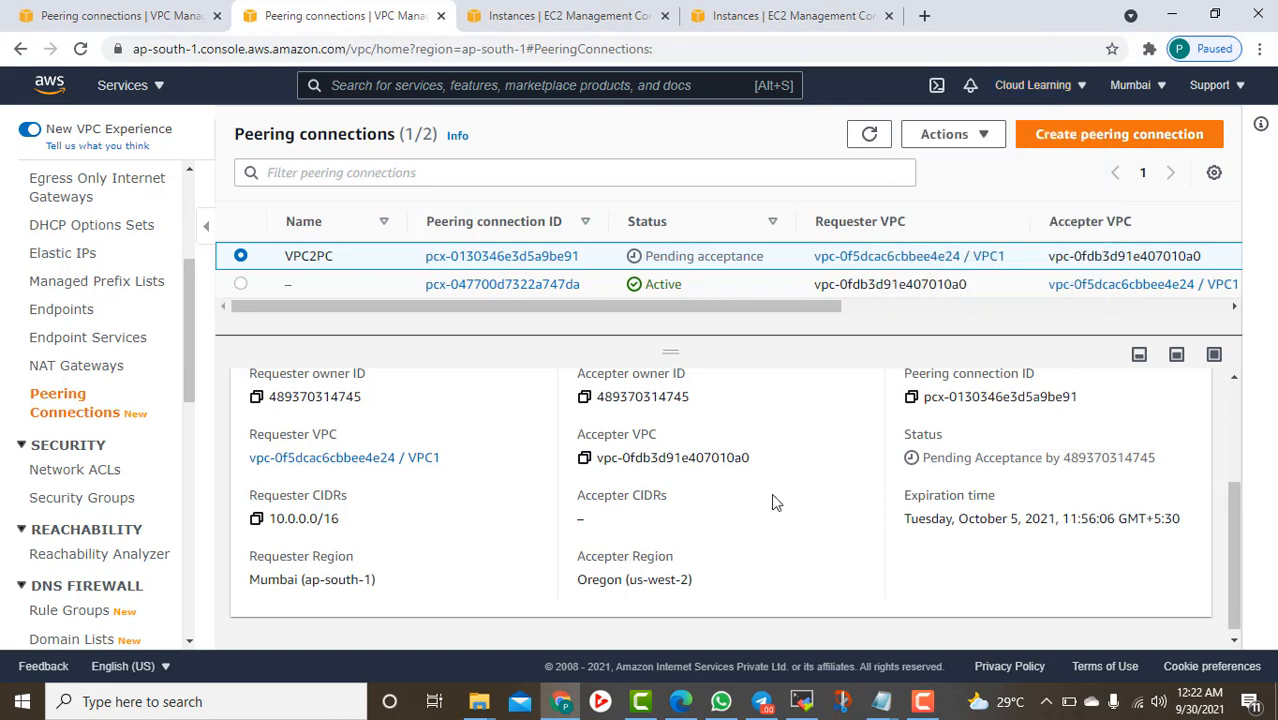
Note VPC2PC's requester CIDR 10.0.0.0/16 and accepter region Oregon (us-west-2), then refresh the list
scroll(800, 510, "up", 1)
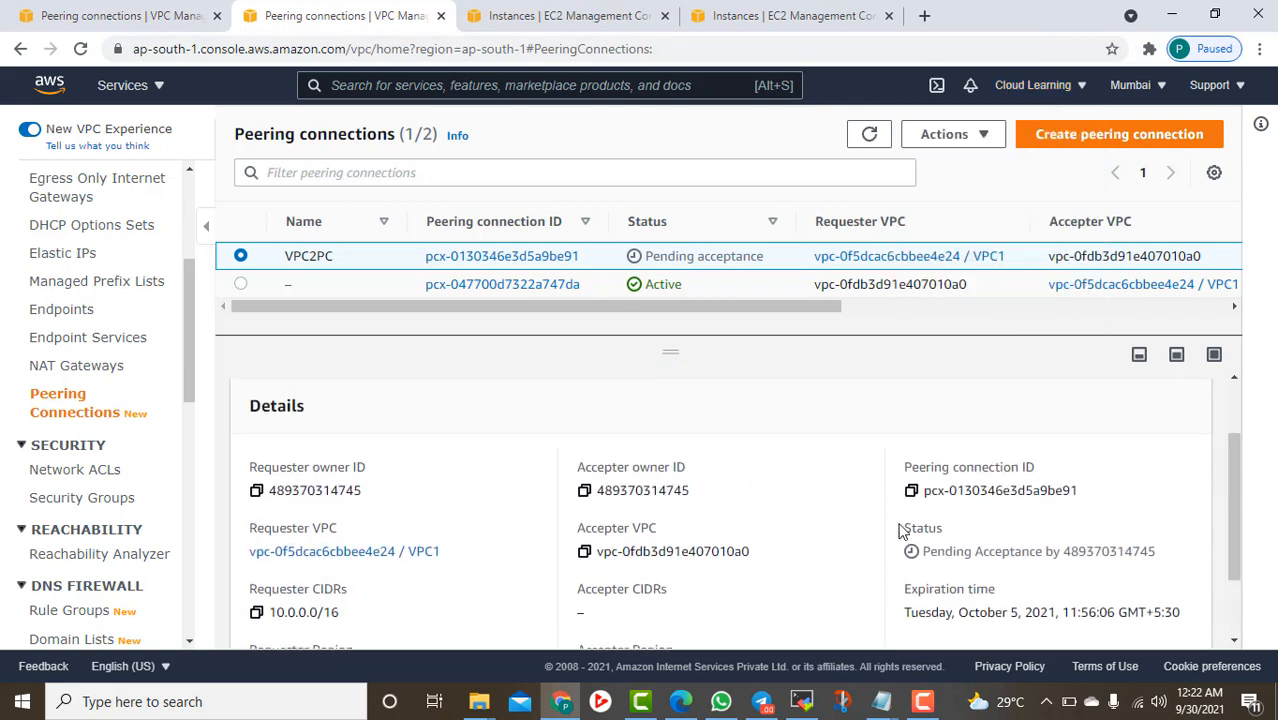
scroll(895, 538, "down", 1)
left_click_drag(285, 512, 353, 521)
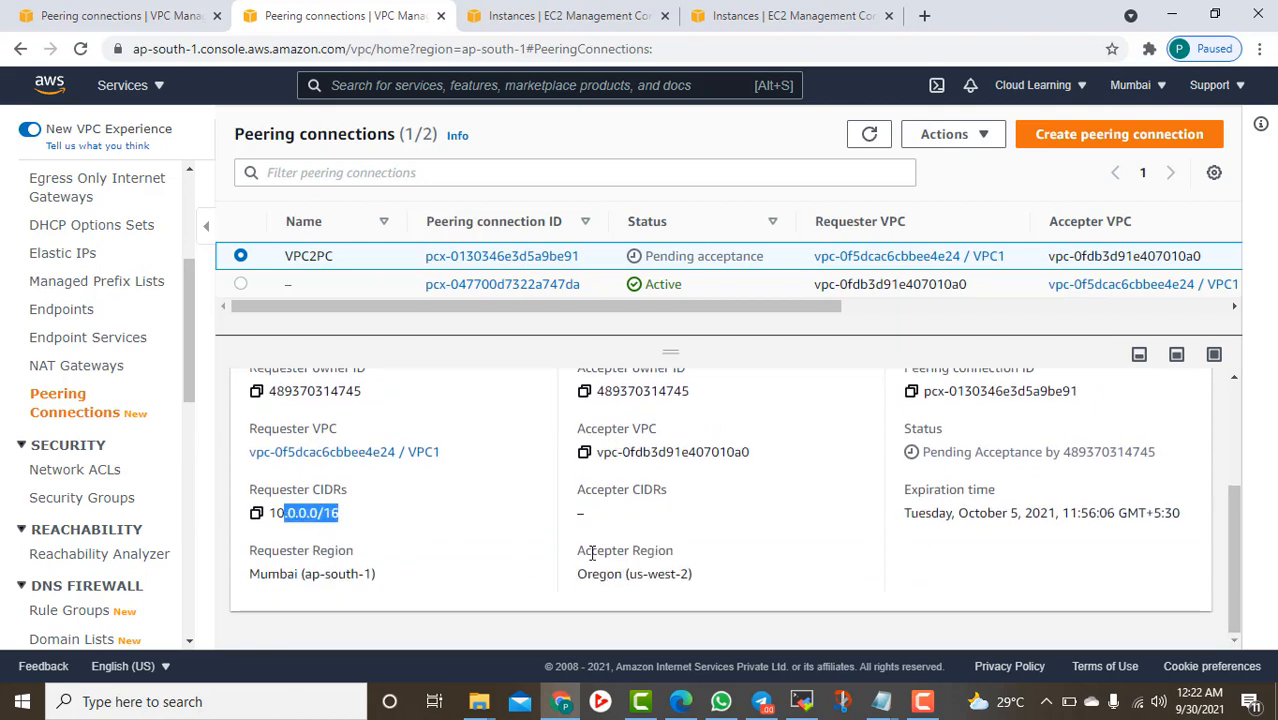
left_click_drag(605, 578, 667, 580)
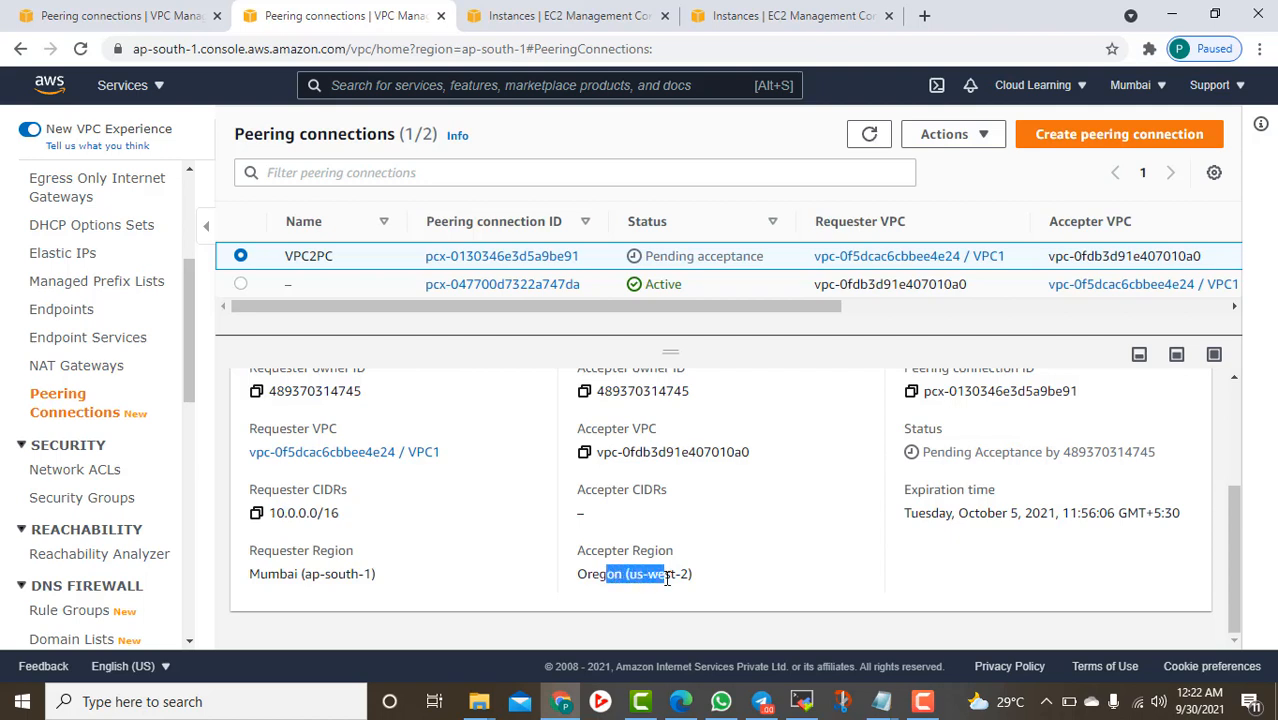
scroll(702, 591, "up", 2)
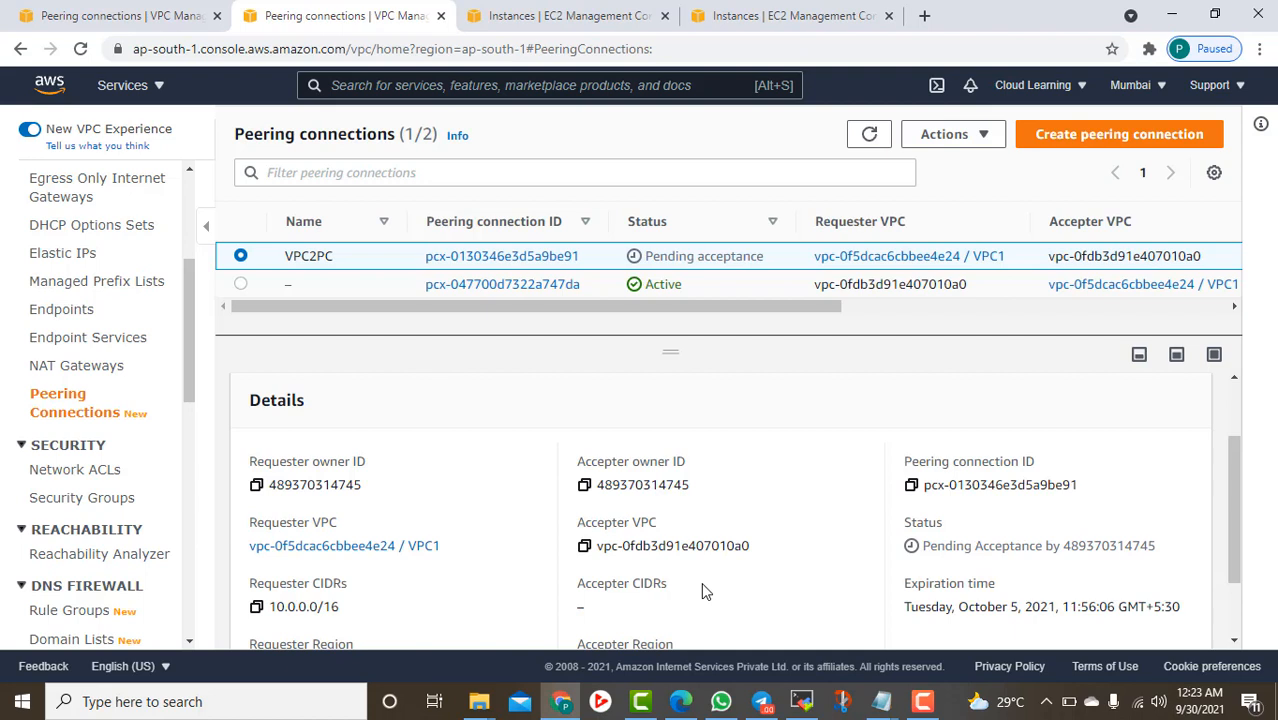
left_click(870, 136)
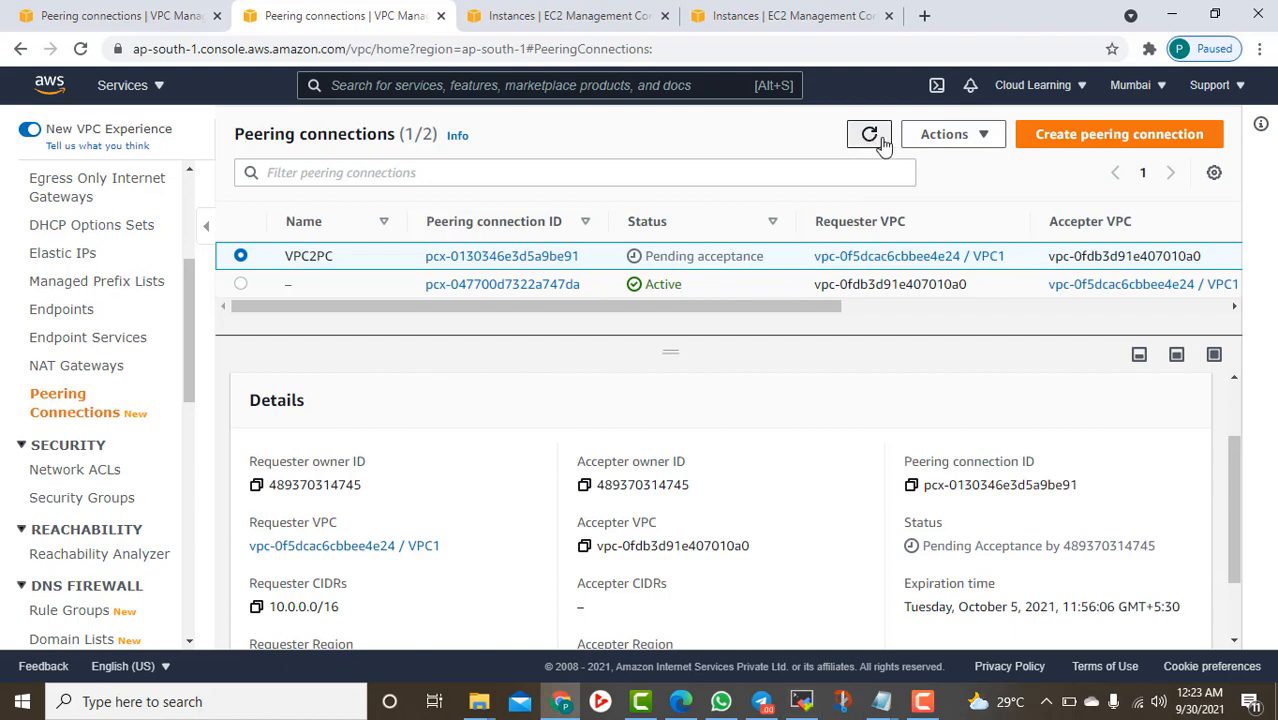
left_click(988, 134)
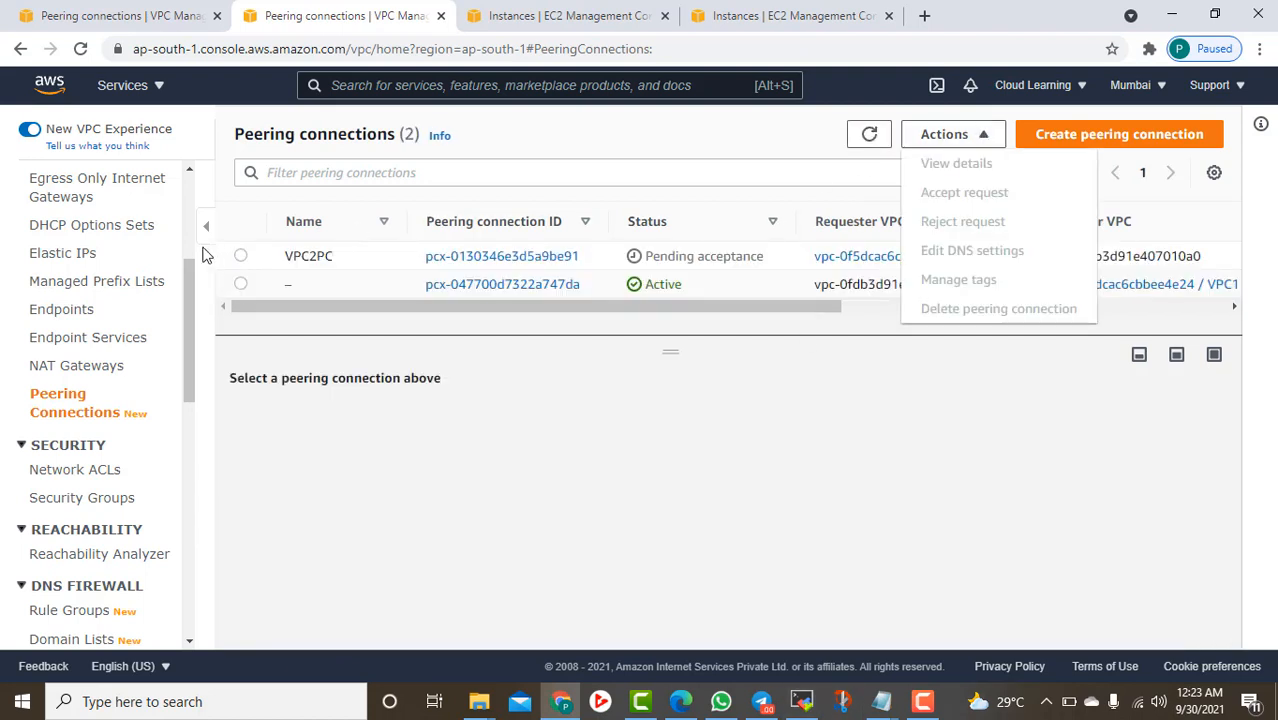
Delete the VPC2PC peering connection along with its related route table entries, confirming with 'delete'
left_click(240, 257)
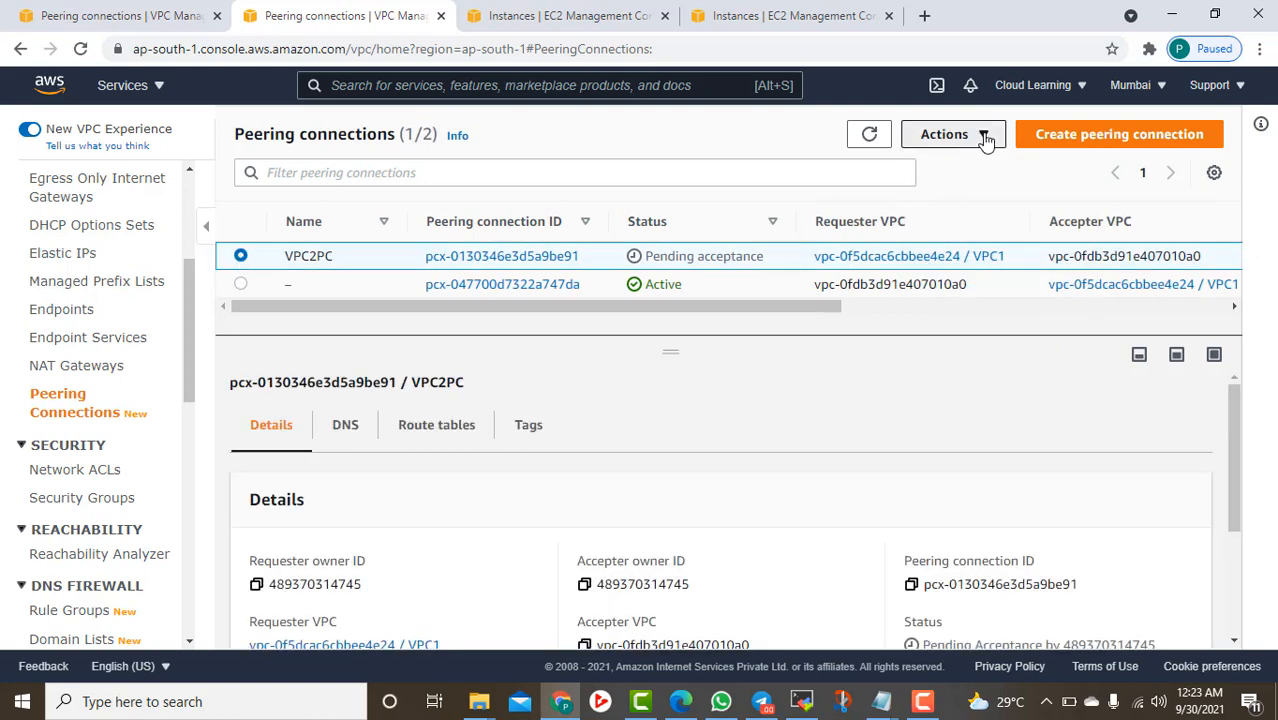
left_click(984, 134)
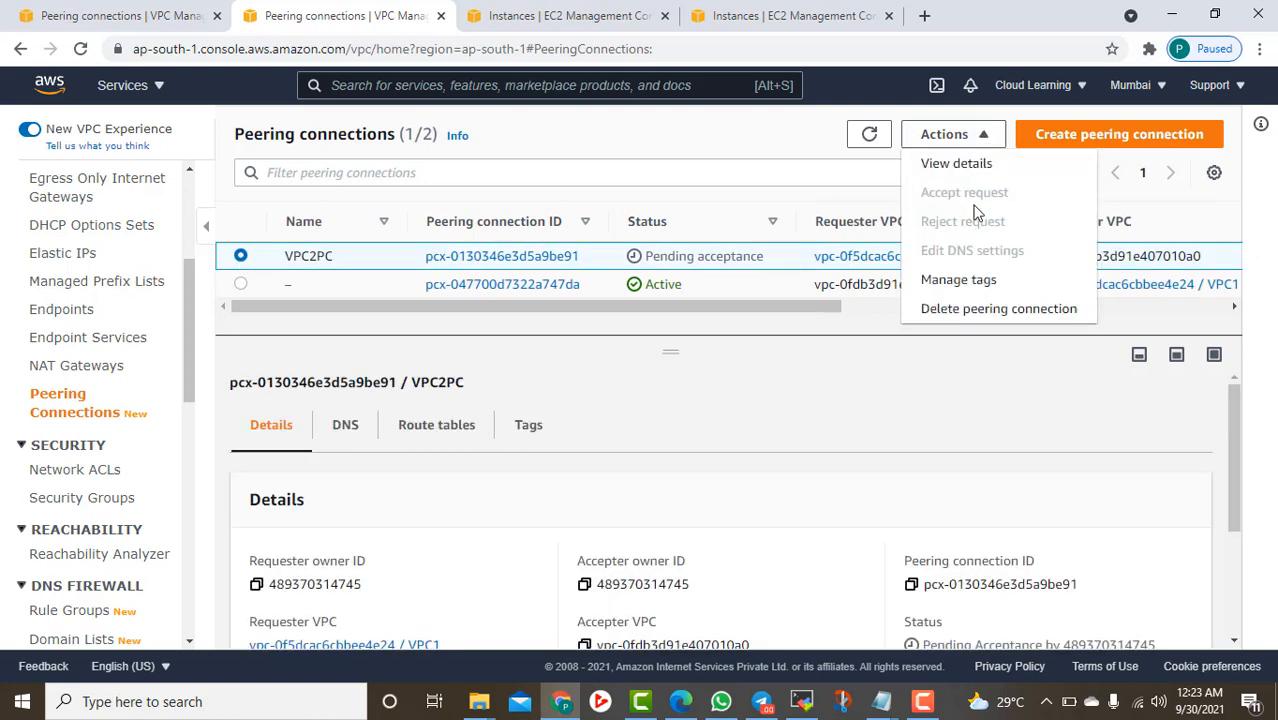
left_click(996, 310)
scroll(1040, 540, "down", 5)
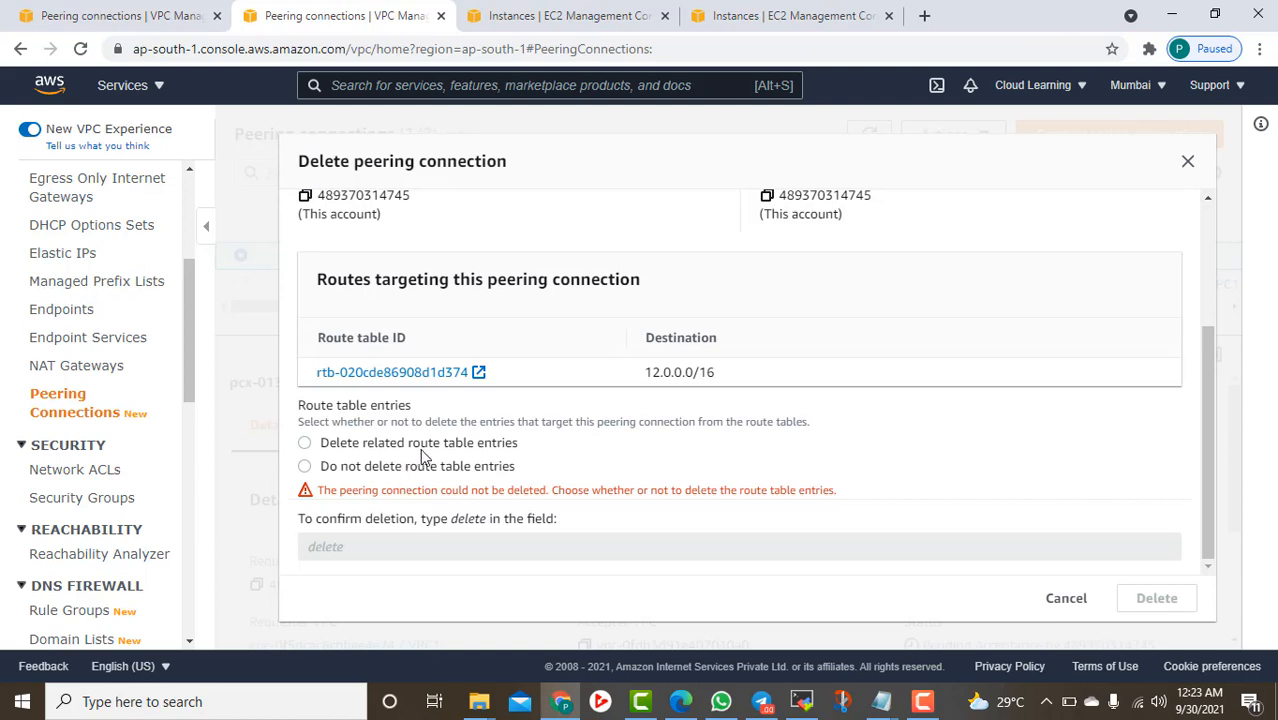
scroll(428, 450, "up", 1)
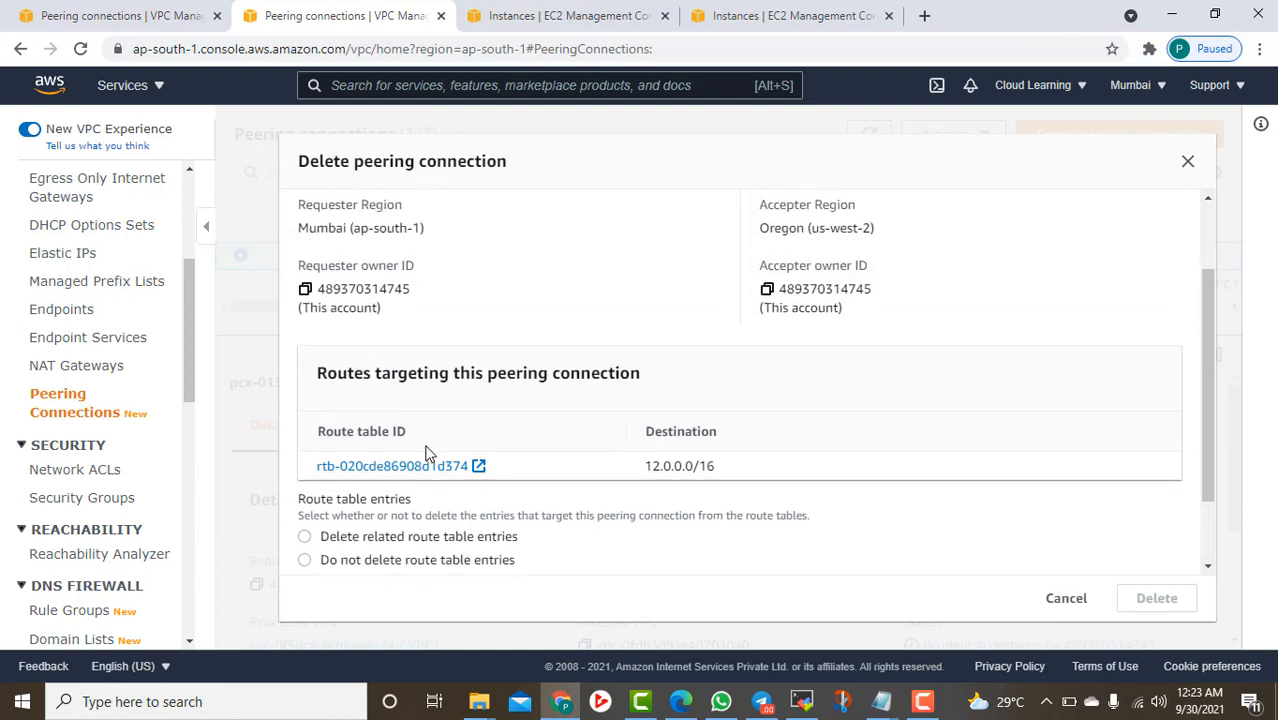
scroll(428, 452, "down", 1)
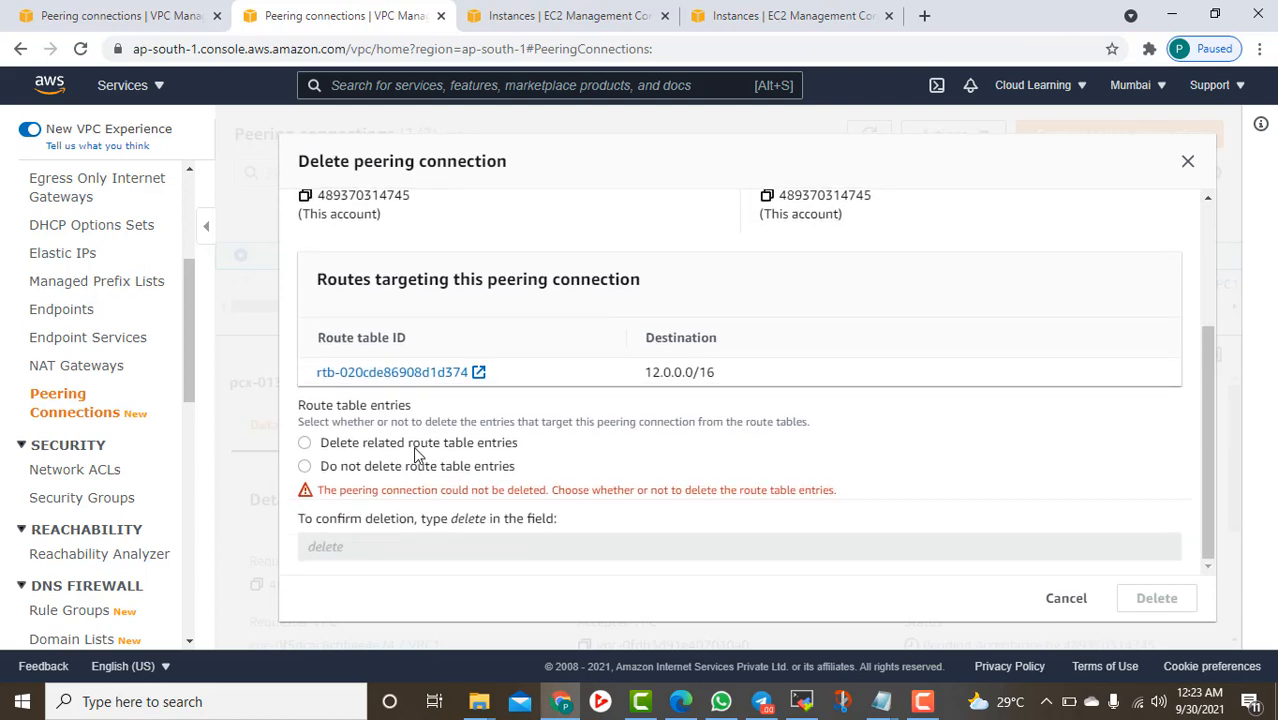
left_click(416, 445)
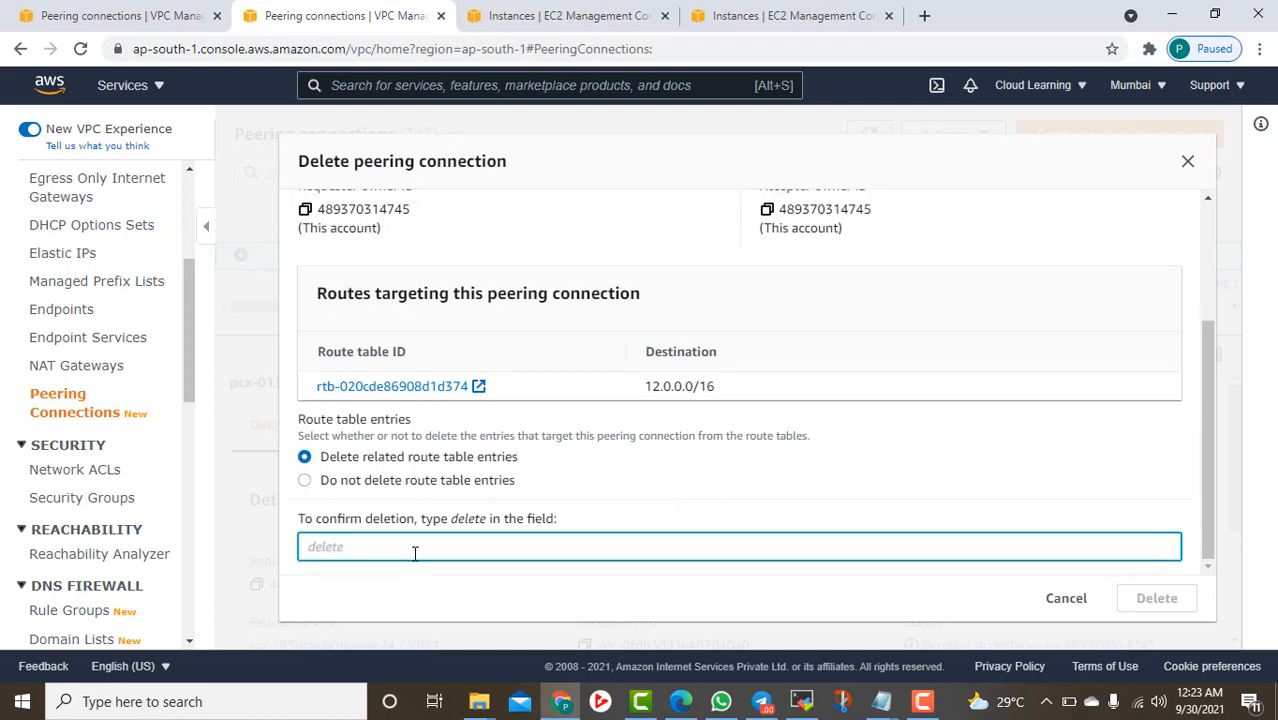
type("delete")
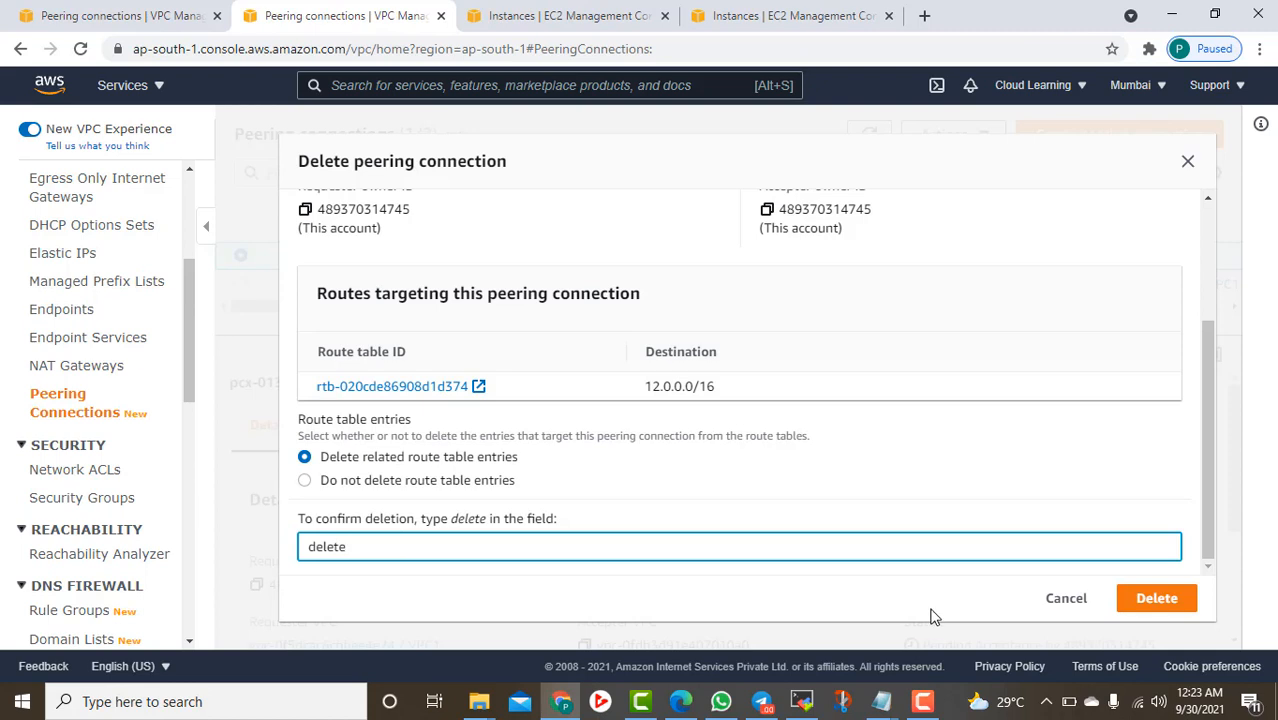
left_click(1136, 600)
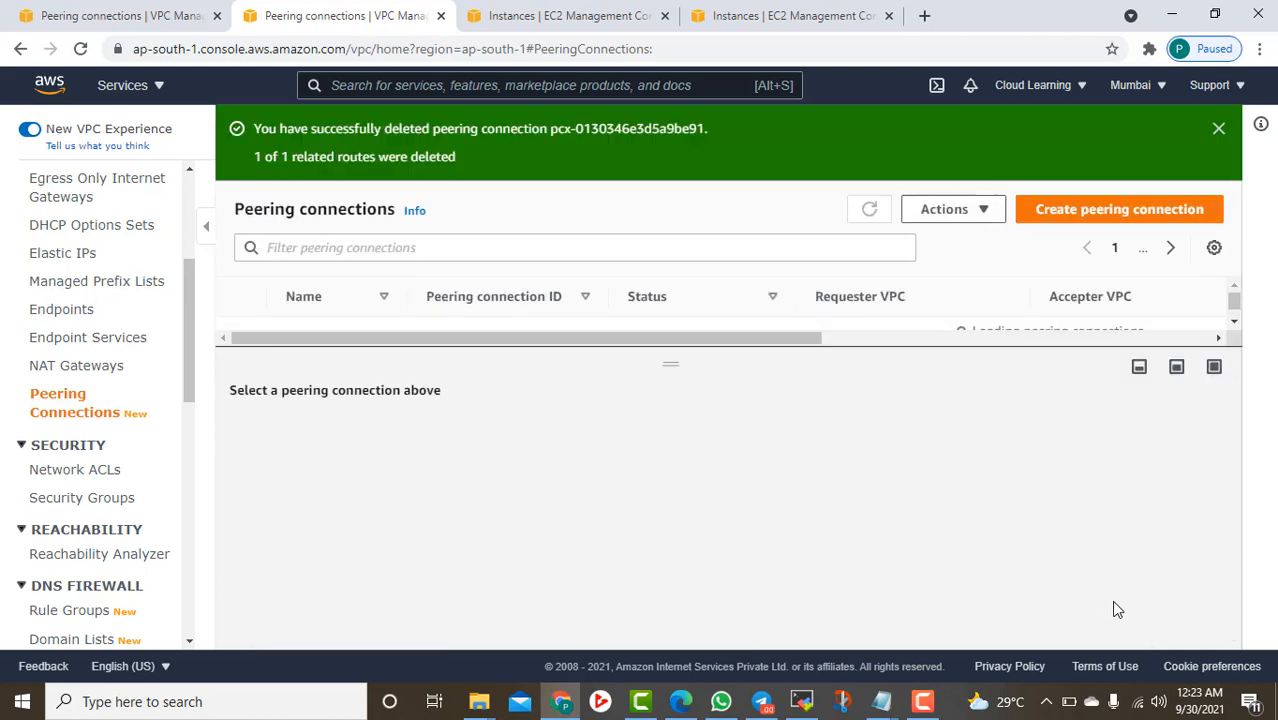
Enlarge and refresh the peering list to confirm VPC2PC shows Deleted
left_click_drag(689, 374, 680, 466)
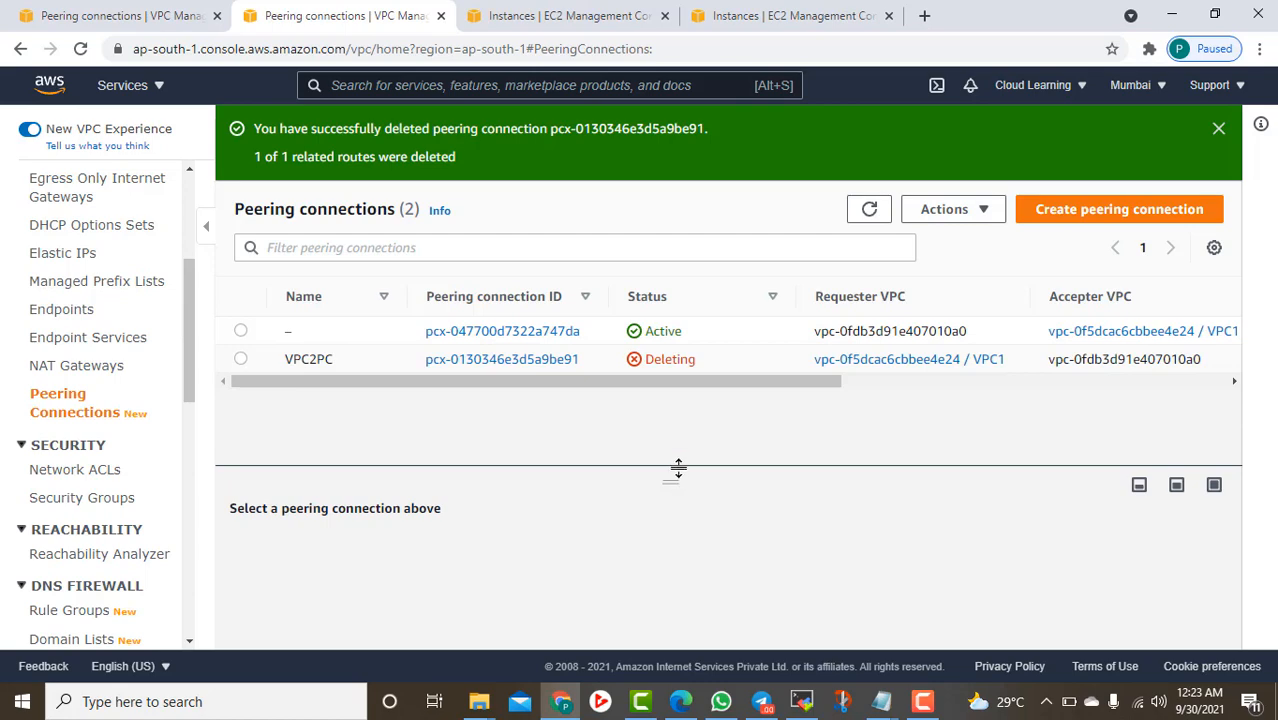
left_click(871, 218)
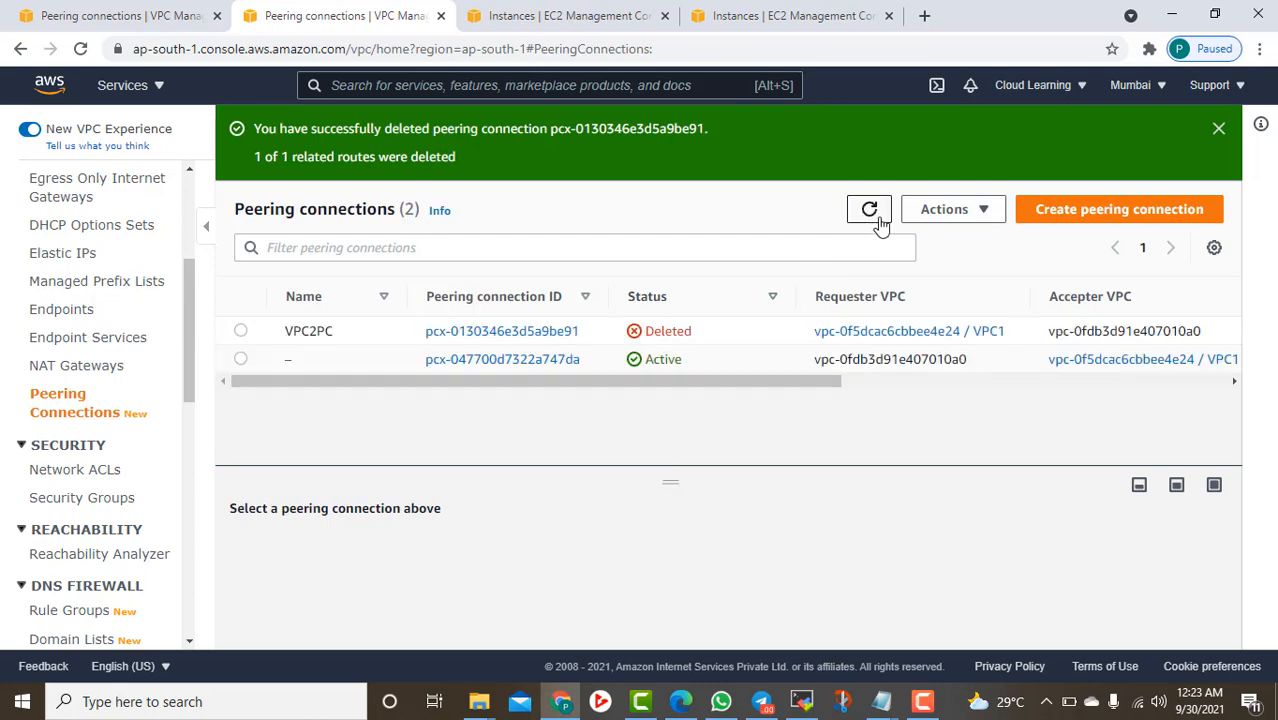
left_click(1100, 212)
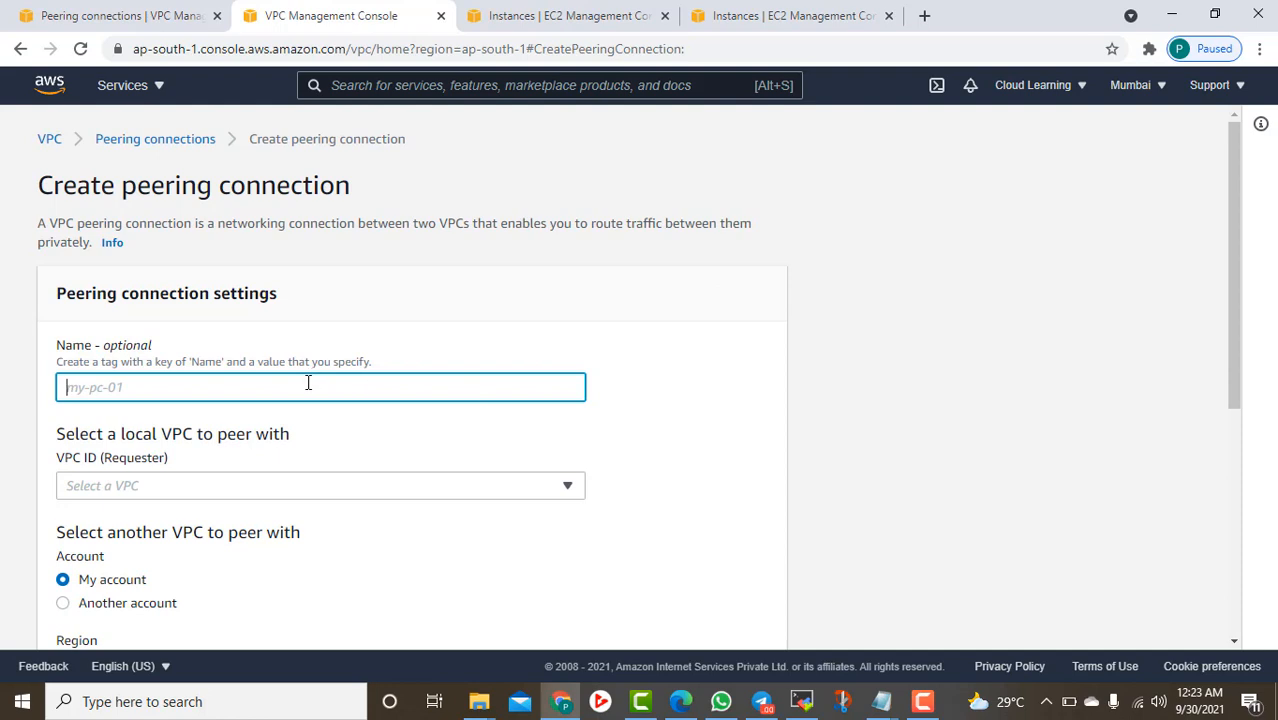
Name the new peering request VPCPC2ndRequest and choose VPC1 as the requester VPC
type("VPCPC2ndRequest")
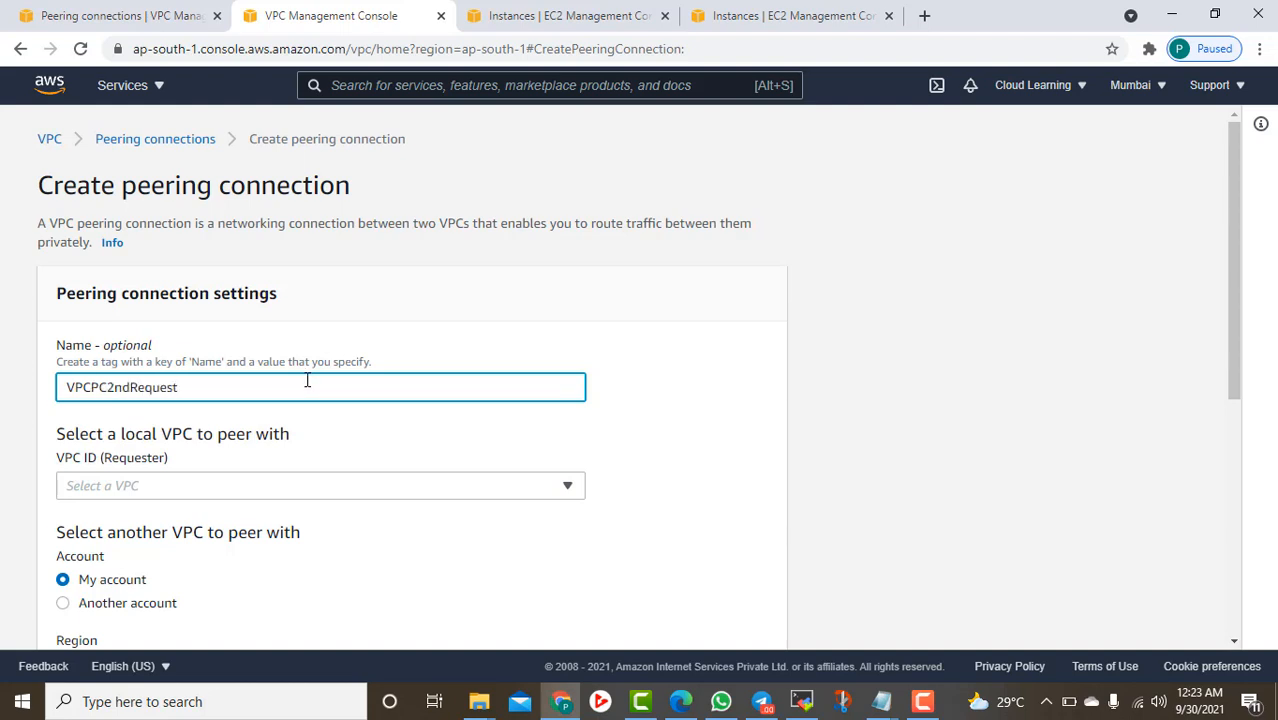
left_click(135, 487)
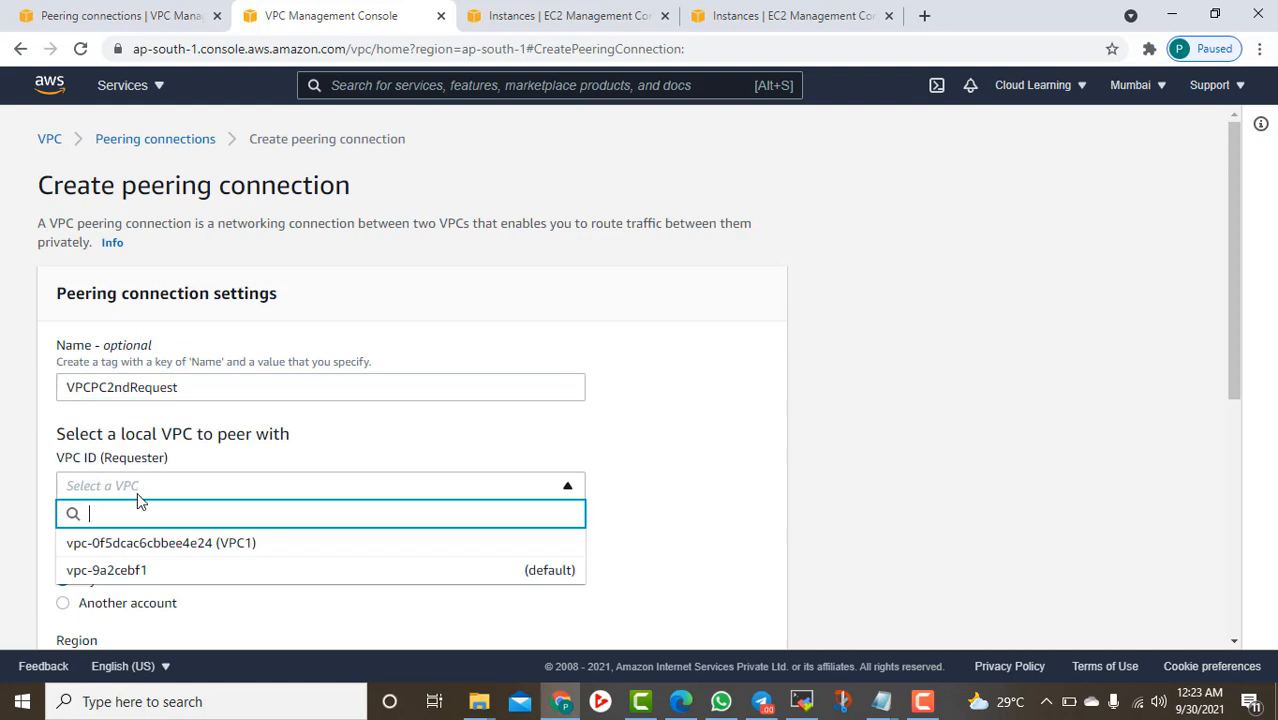
left_click(182, 541)
Set the accepter to another region, US West (Oregon) us-west-2
scroll(237, 520, "down", 2)
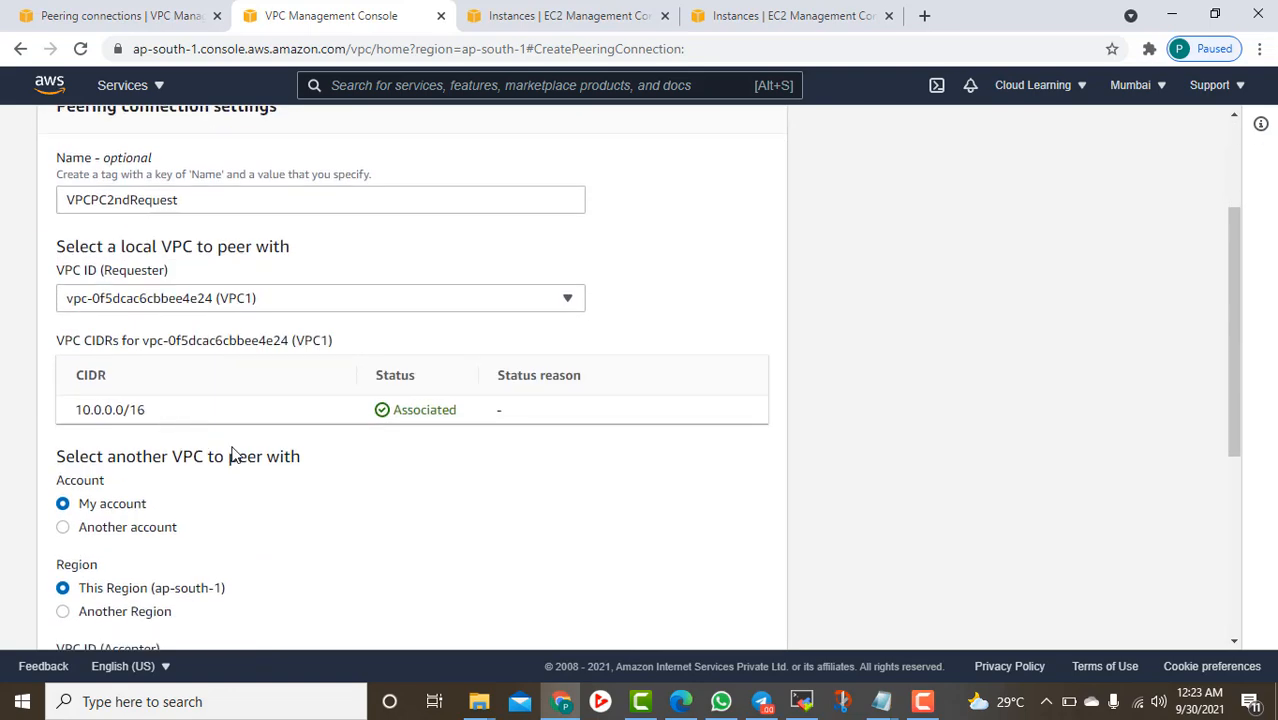
scroll(385, 428, "down", 2)
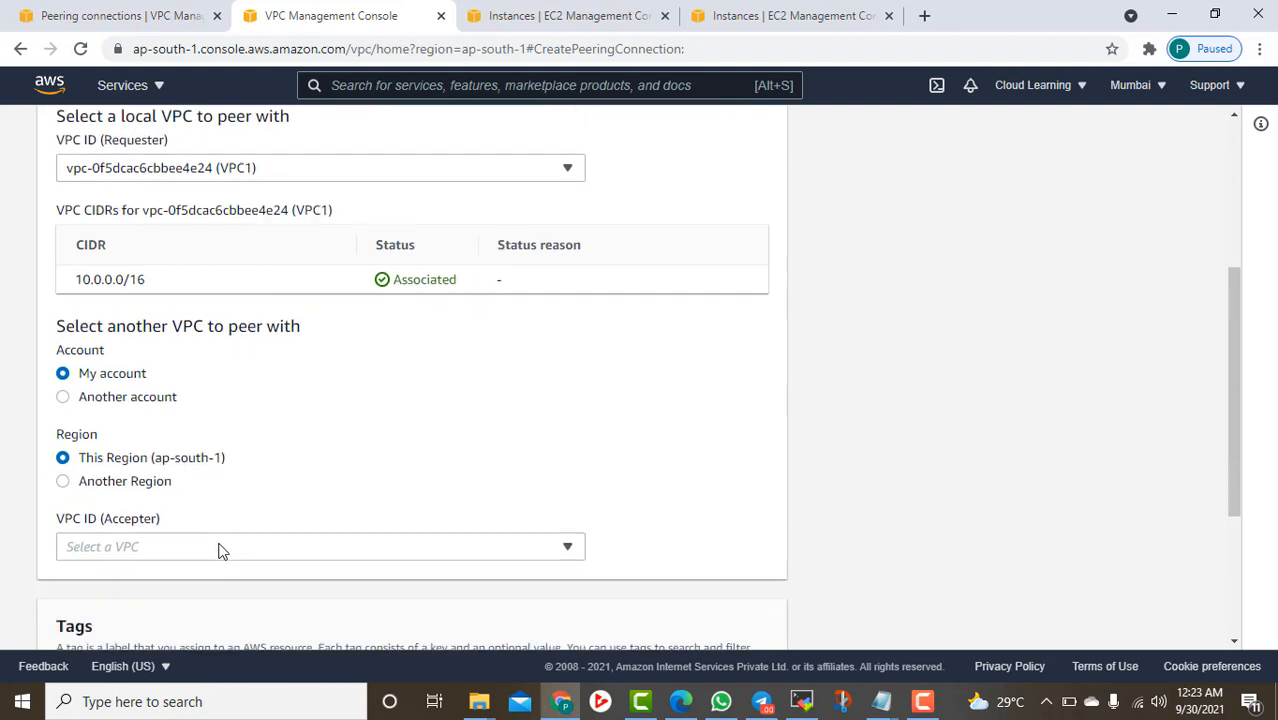
scroll(200, 525, "down", 1)
left_click(124, 426)
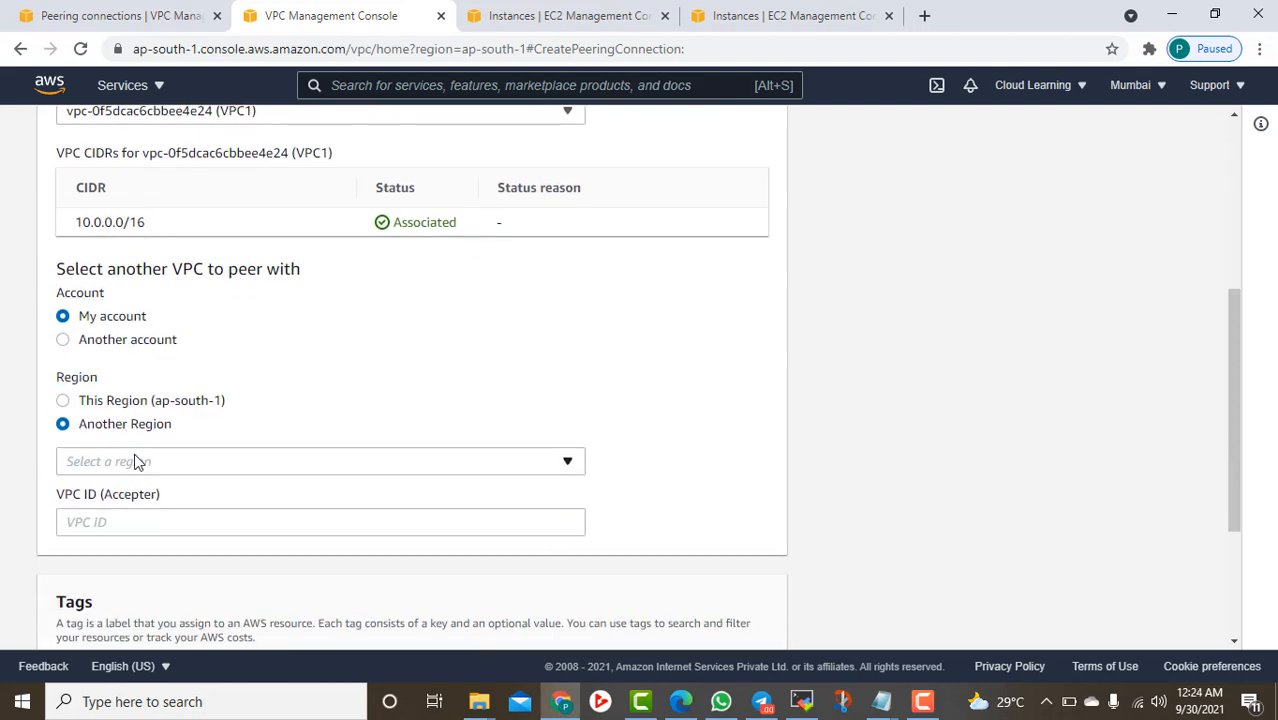
left_click(137, 461)
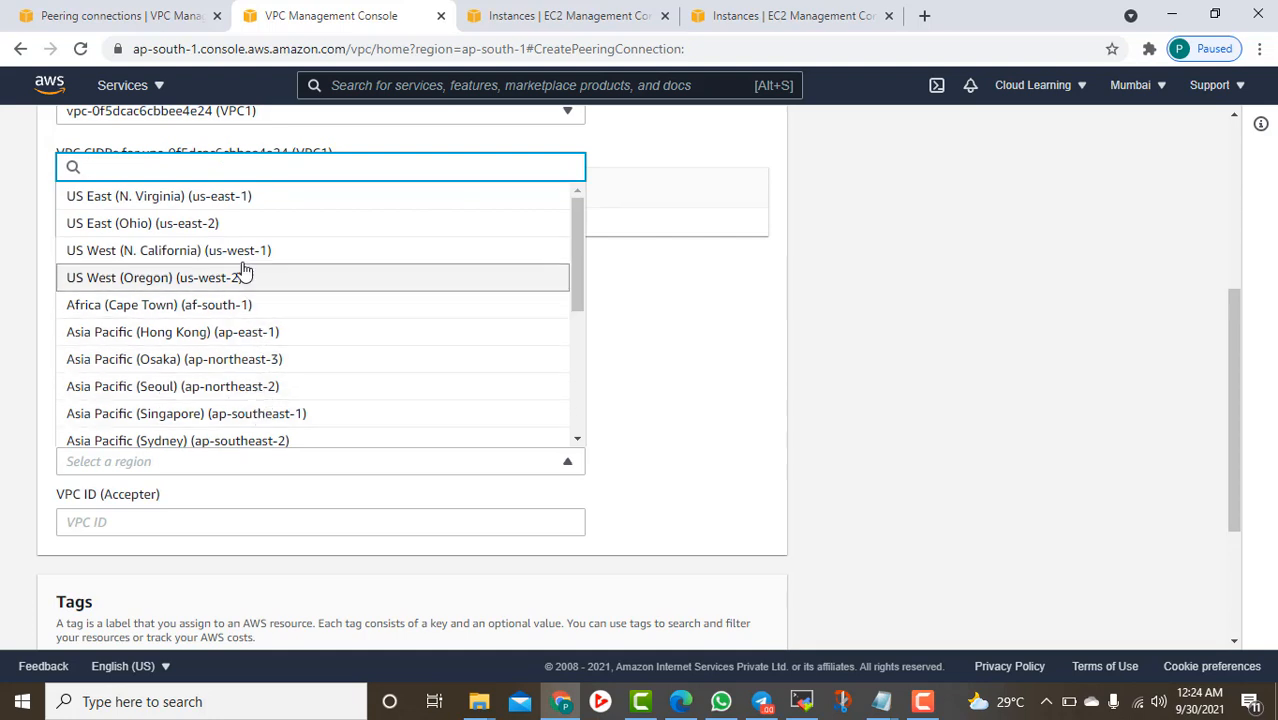
scroll(255, 390, "down", 1)
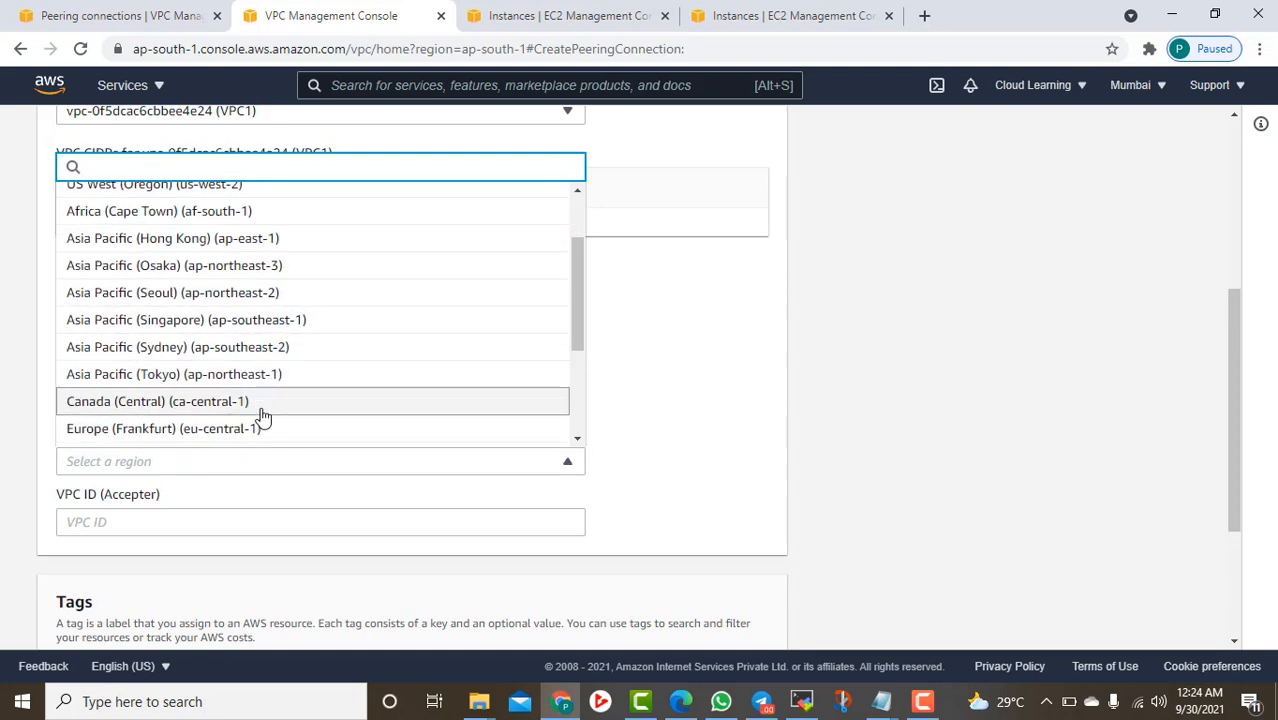
scroll(262, 413, "up", 1)
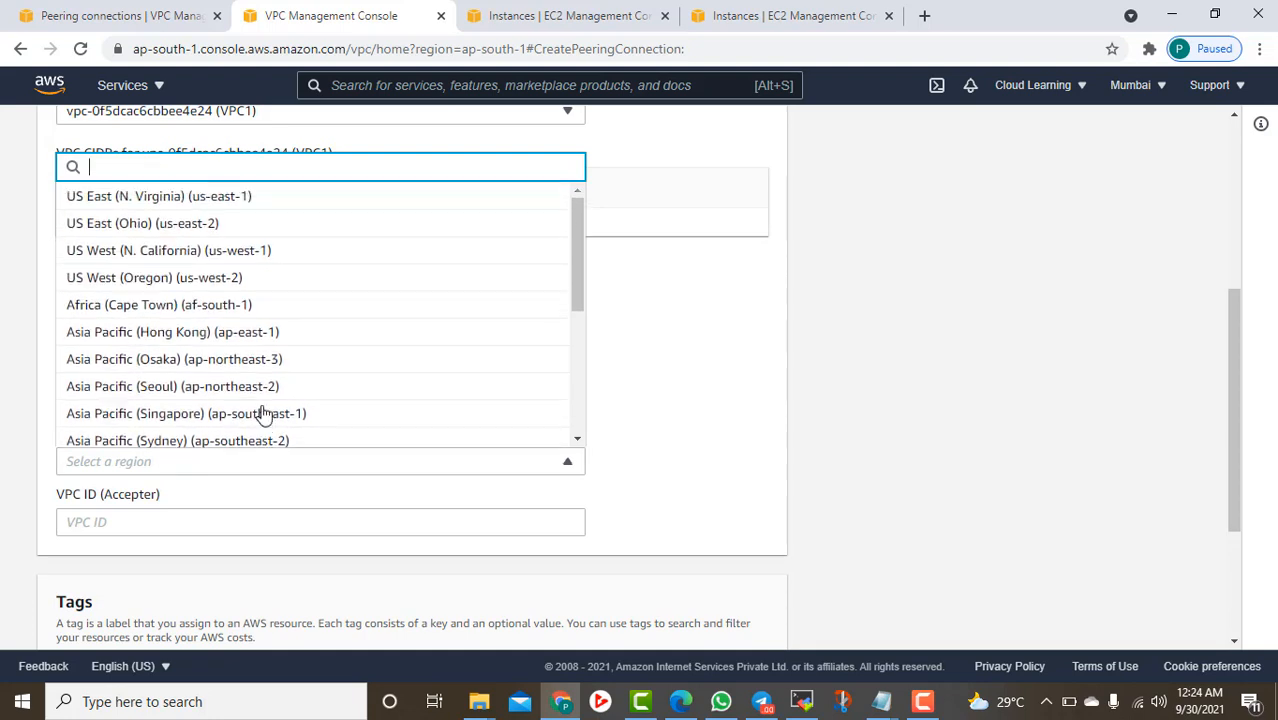
left_click(205, 290)
left_click(131, 519)
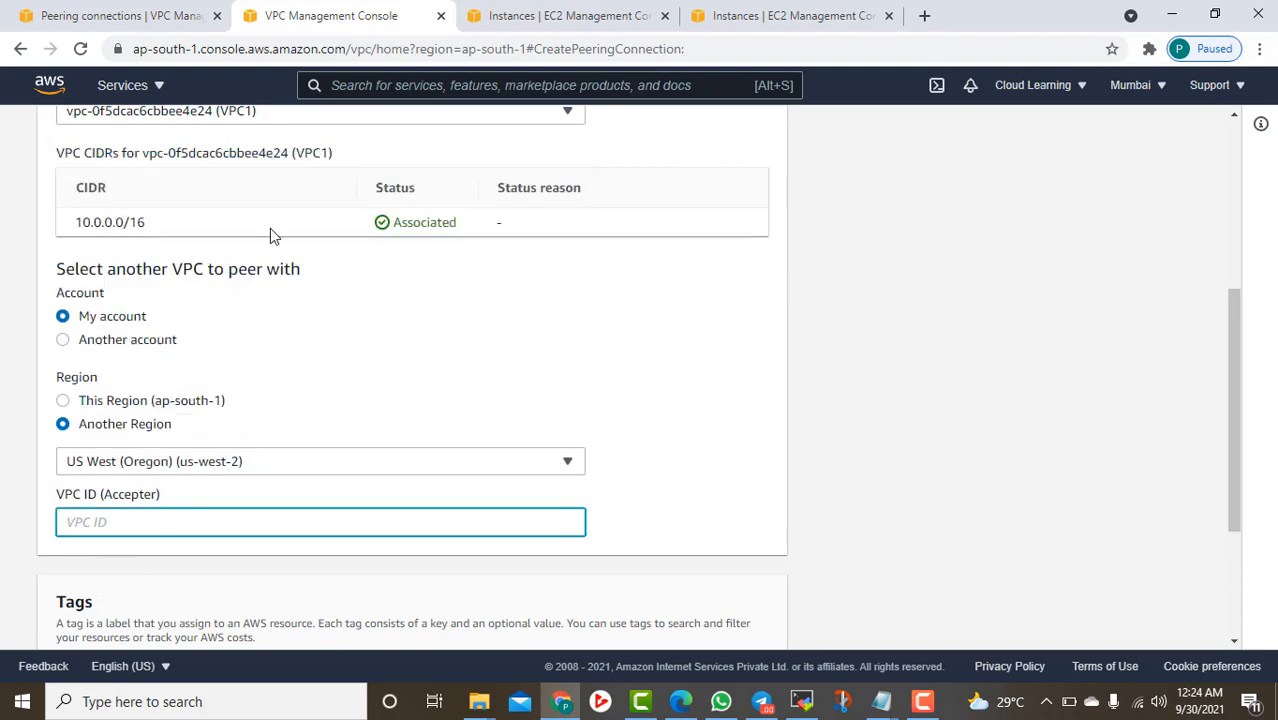
Copy VPC2's ID from Oregon's Your VPCs list and paste it as the accepter VPC ID
left_click(113, 17)
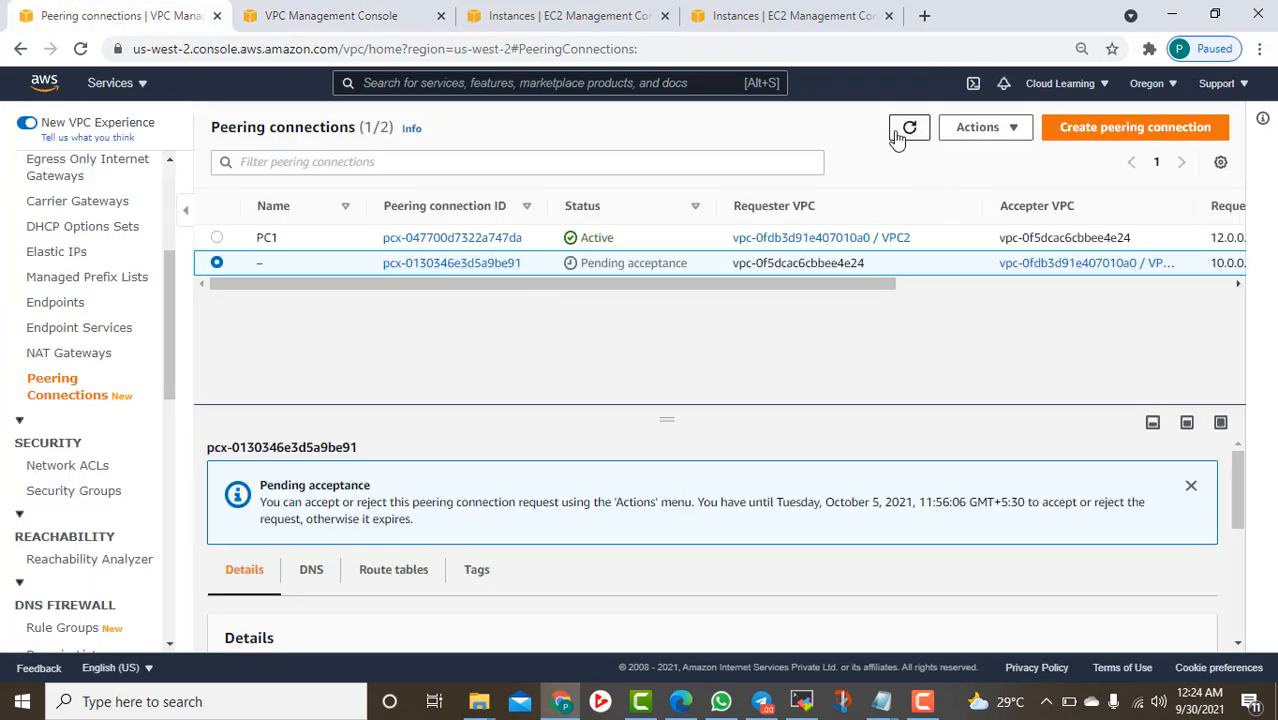
scroll(90, 275, "up", 3)
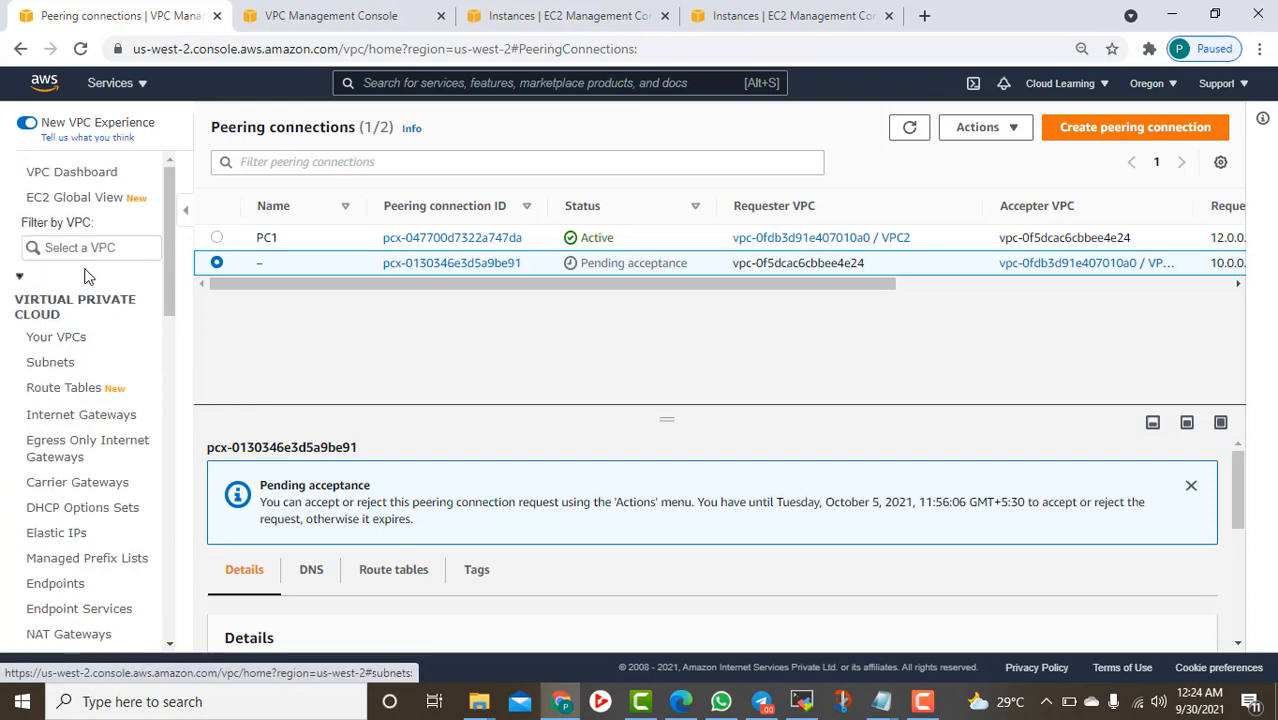
left_click(56, 337)
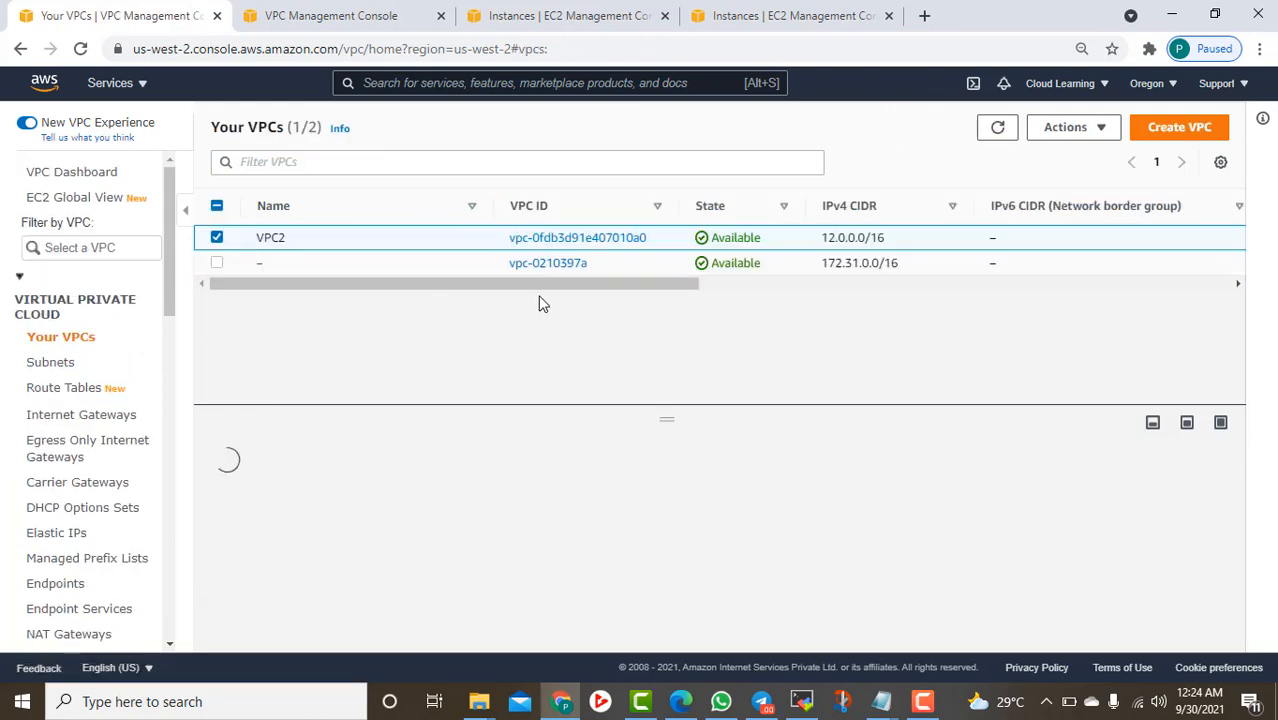
left_click_drag(668, 240, 512, 236)
key("ctrl+c")
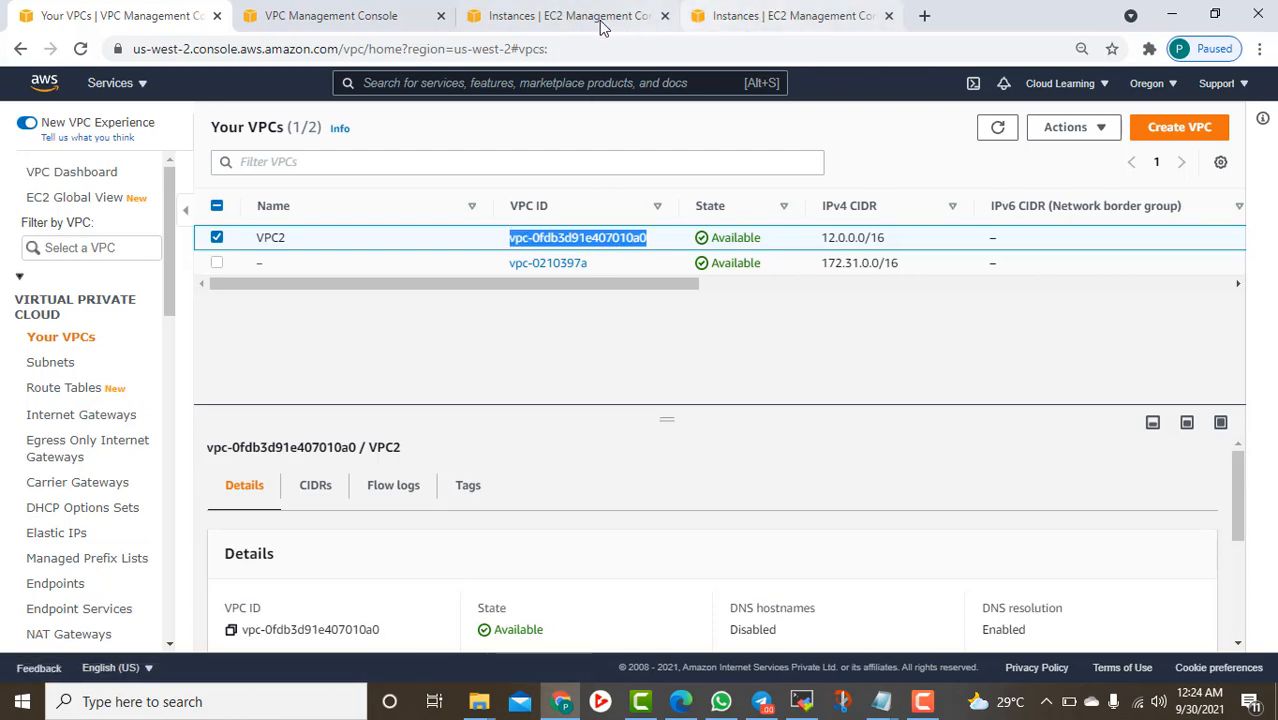
left_click(342, 12)
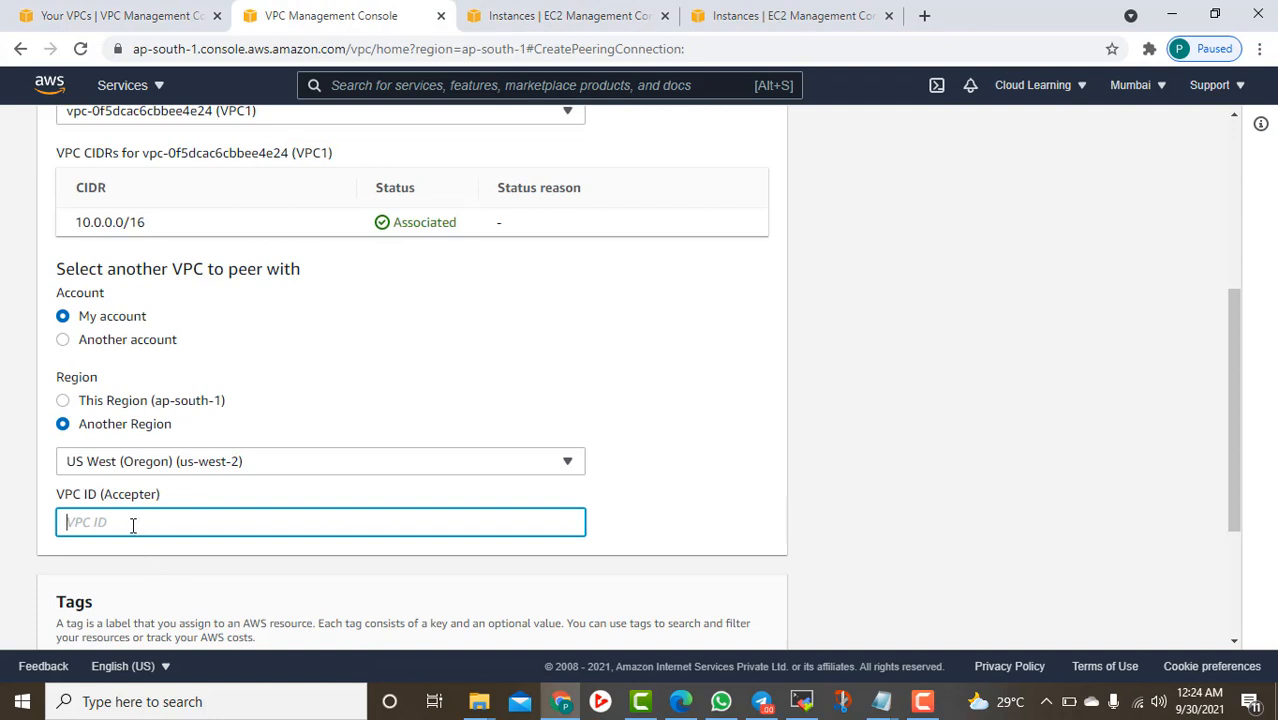
key("ctrl+v")
Create the VPCPC2ndRequest peering connection and return to the peering connections list
scroll(262, 525, "down", 2)
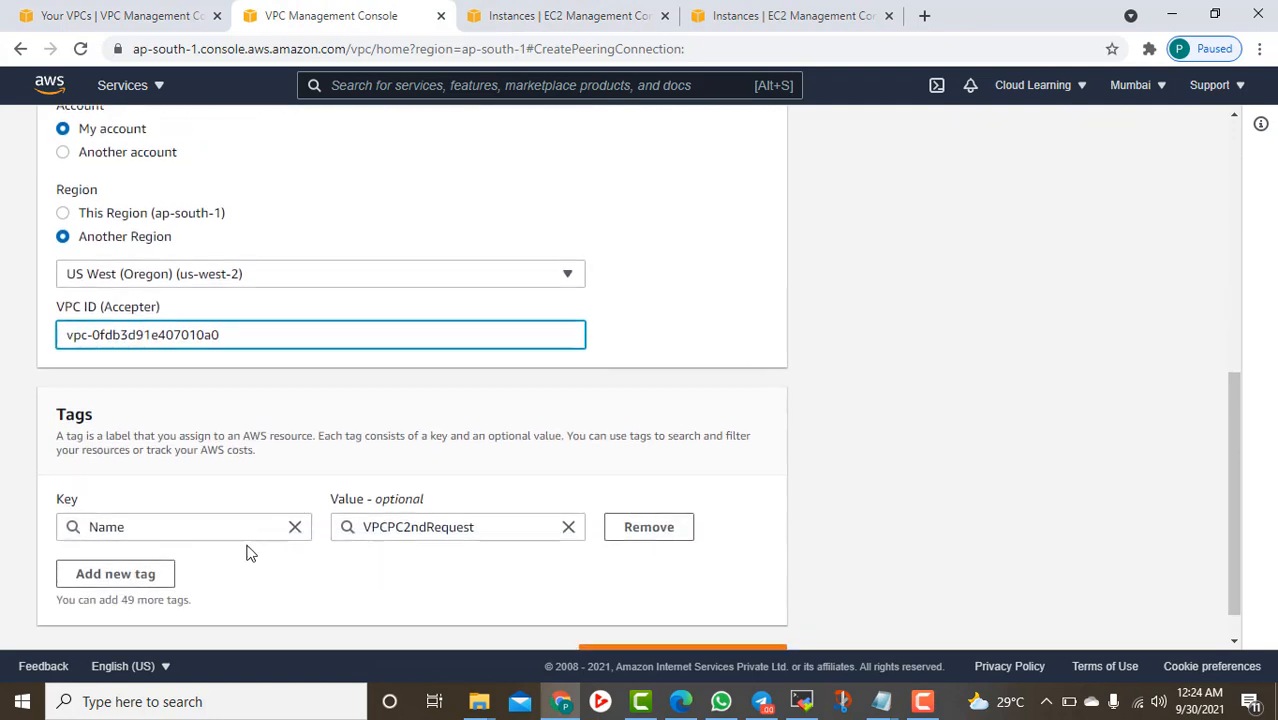
scroll(530, 555, "down", 1)
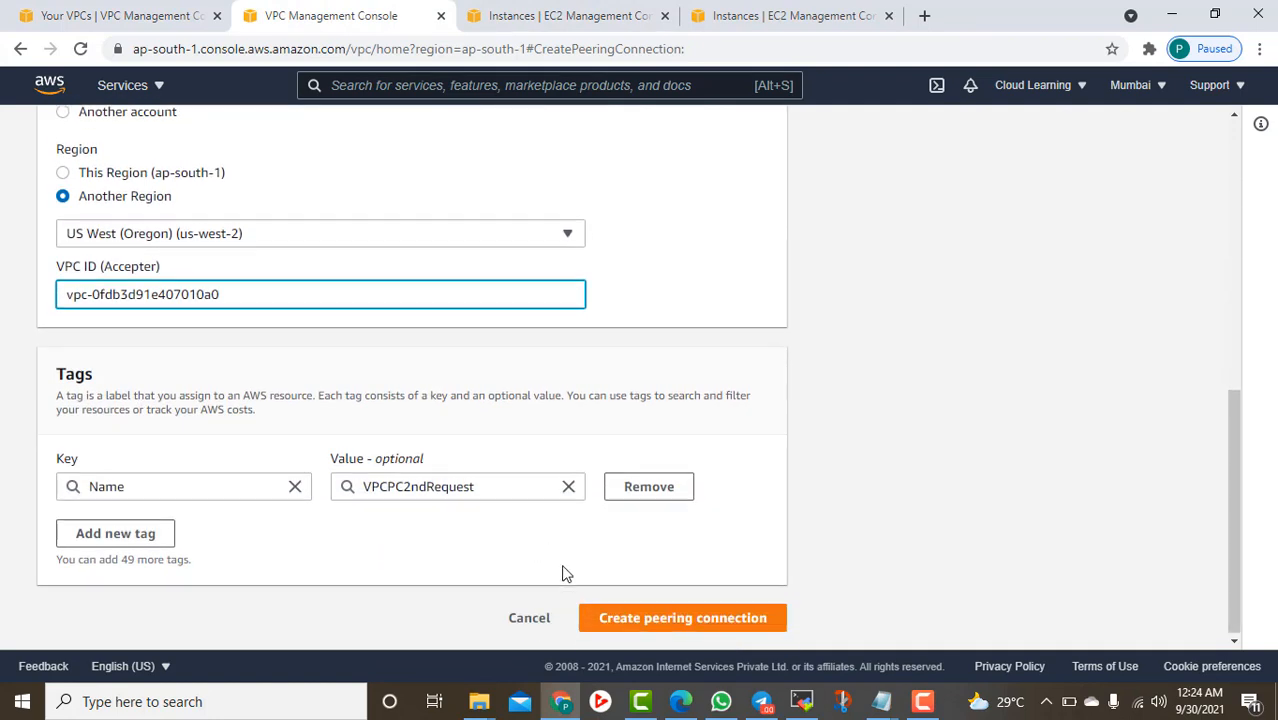
left_click(698, 617)
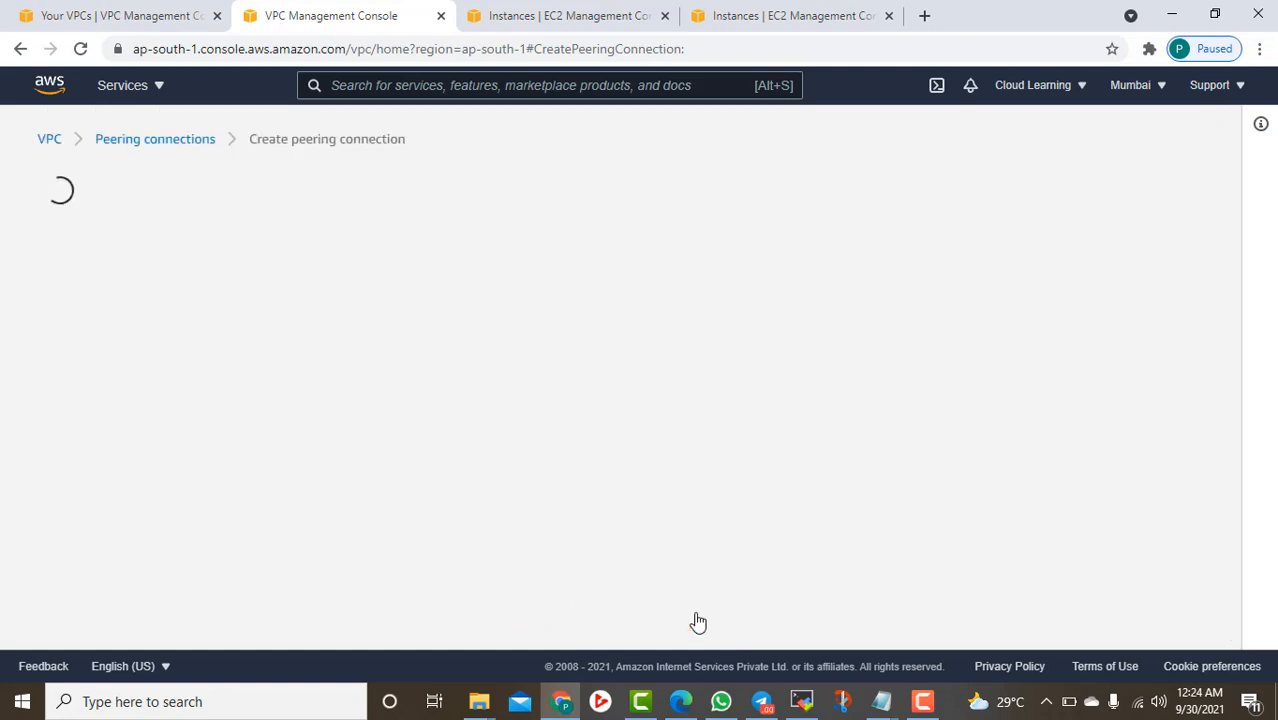
scroll(655, 500, "down", 3)
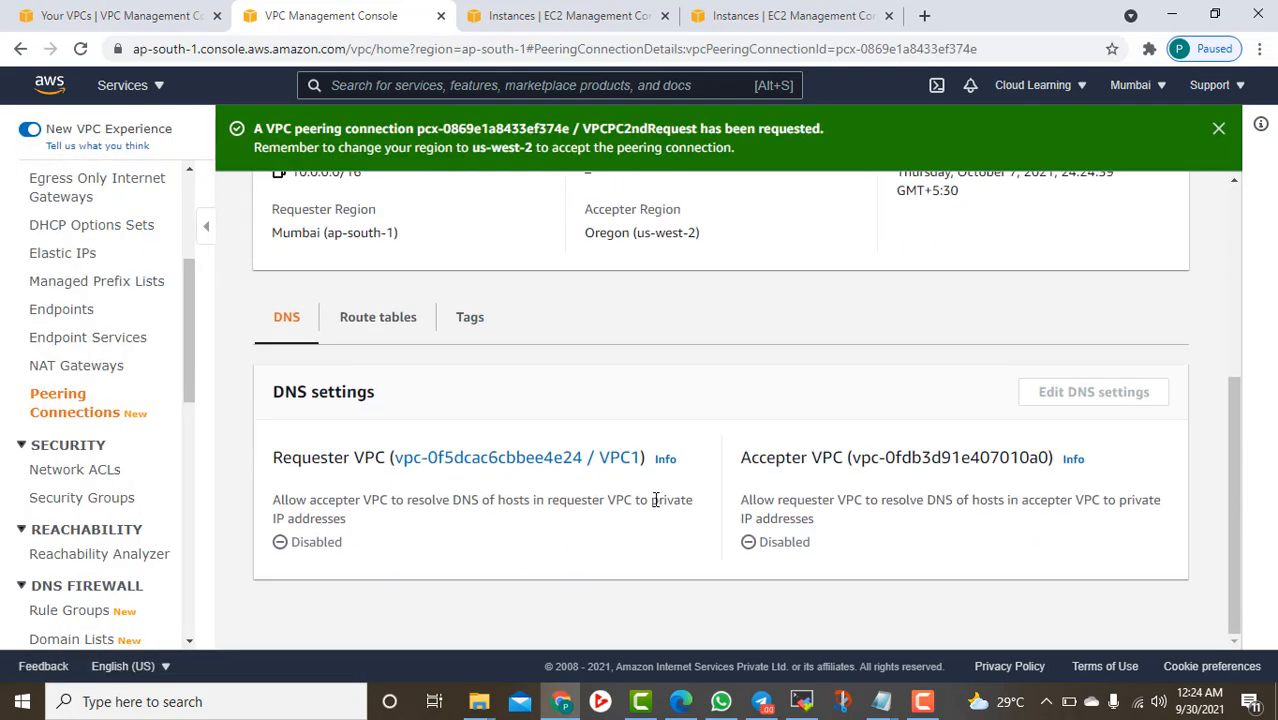
scroll(654, 502, "up", 3)
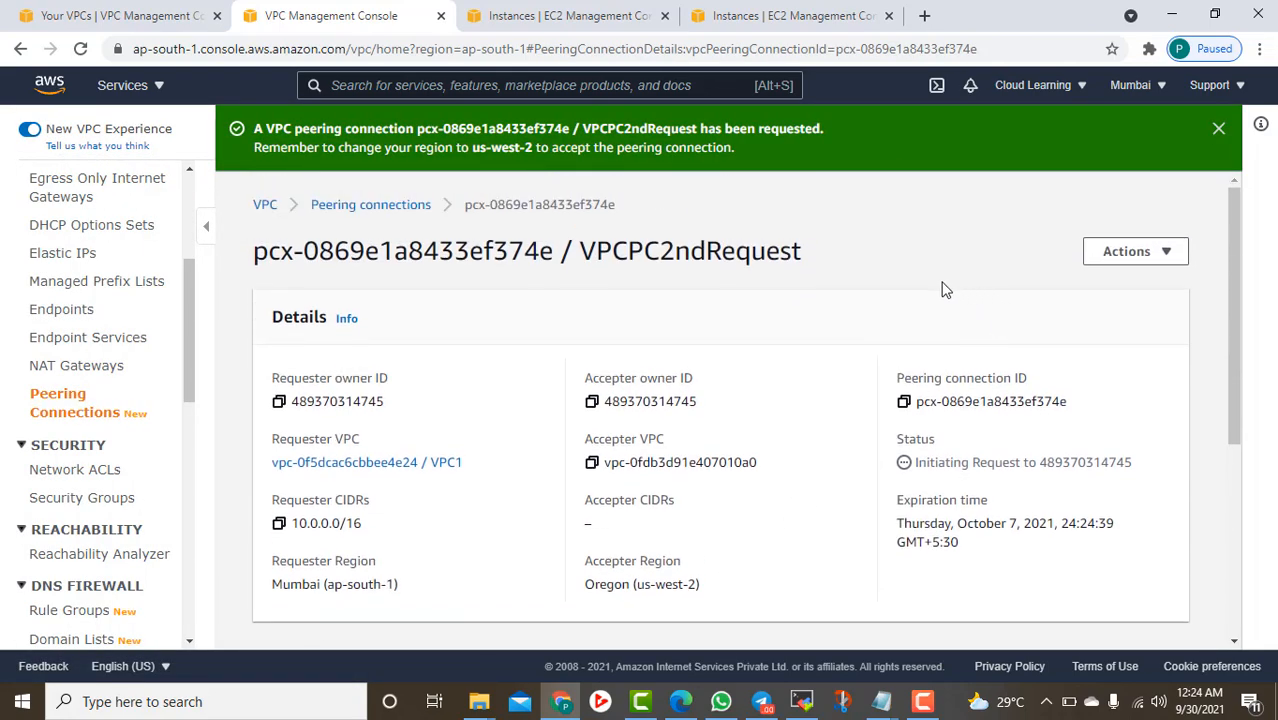
scroll(870, 354, "down", 3)
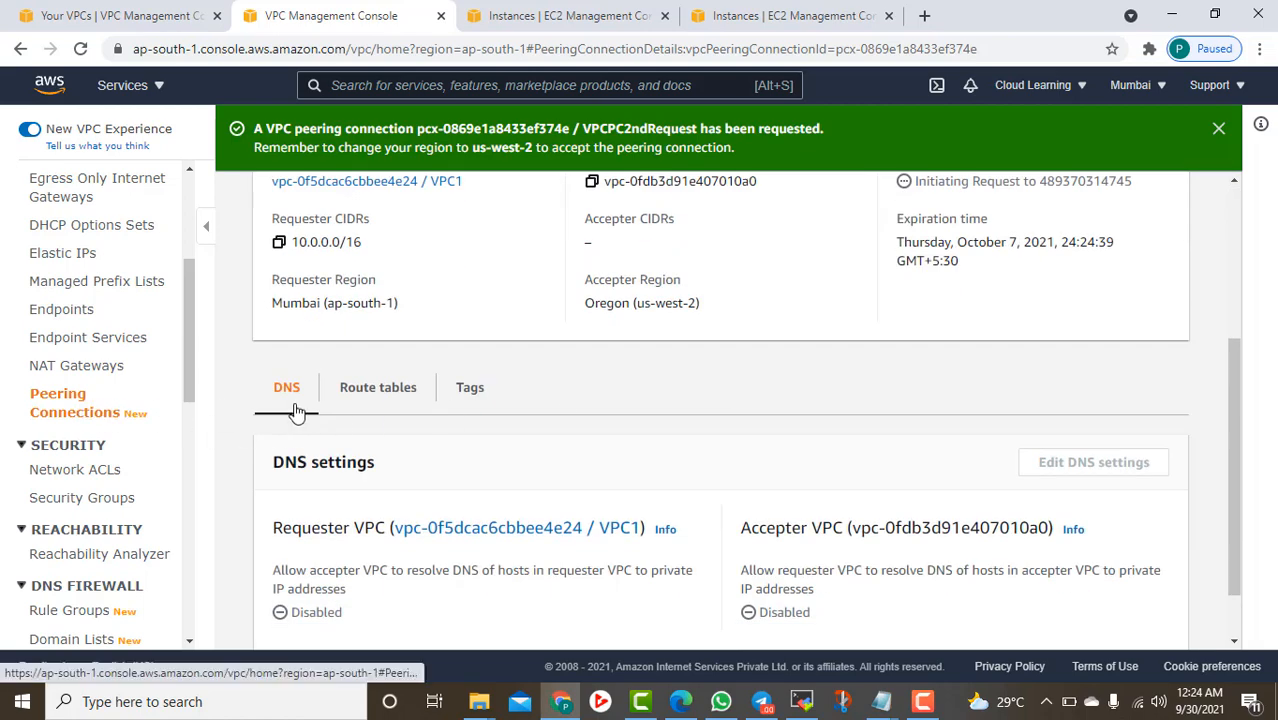
left_click(75, 411)
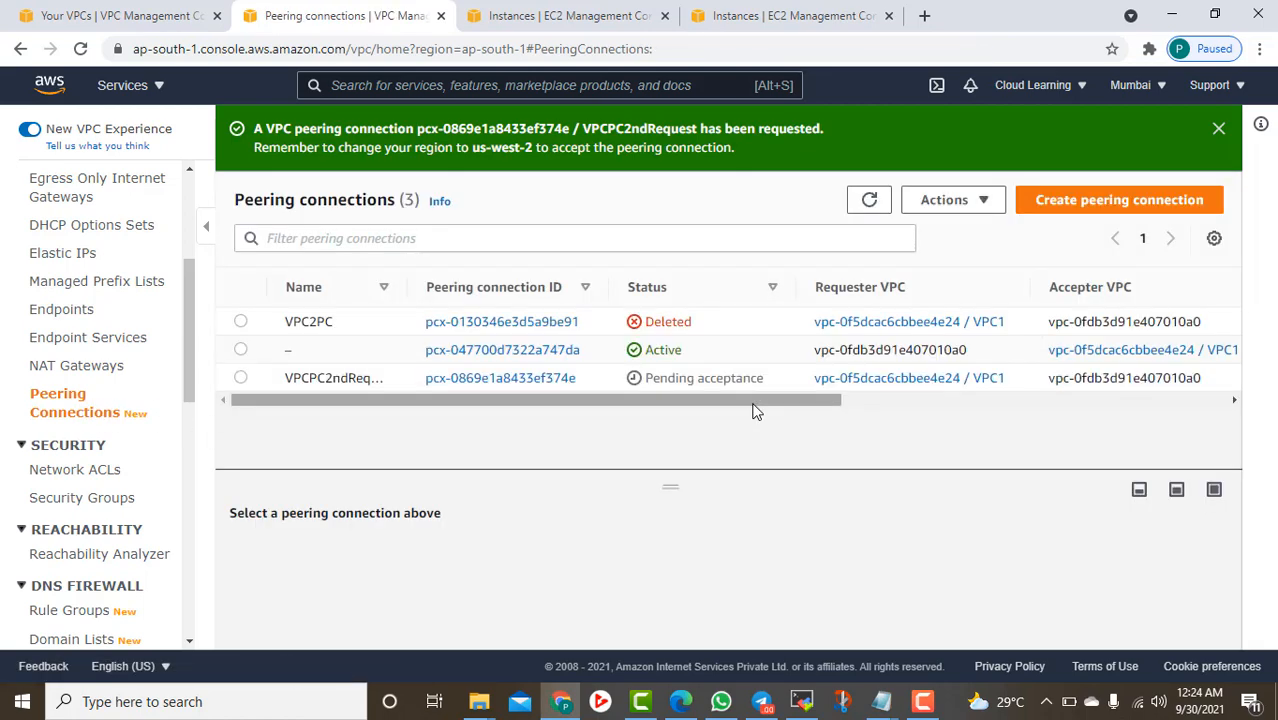
In Oregon, try accepting the pending 10.0.0.0/16 peering request, which fails with an 'already exists' error
left_click(172, 18)
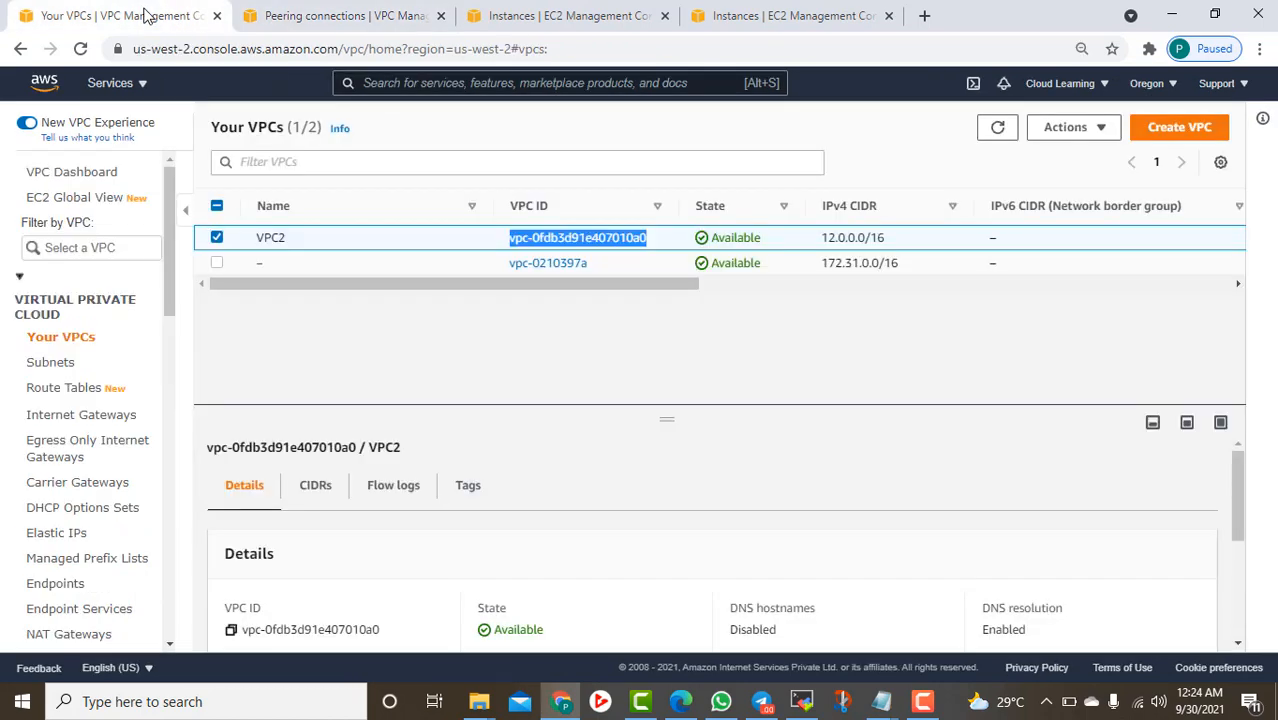
scroll(107, 413, "down", 2)
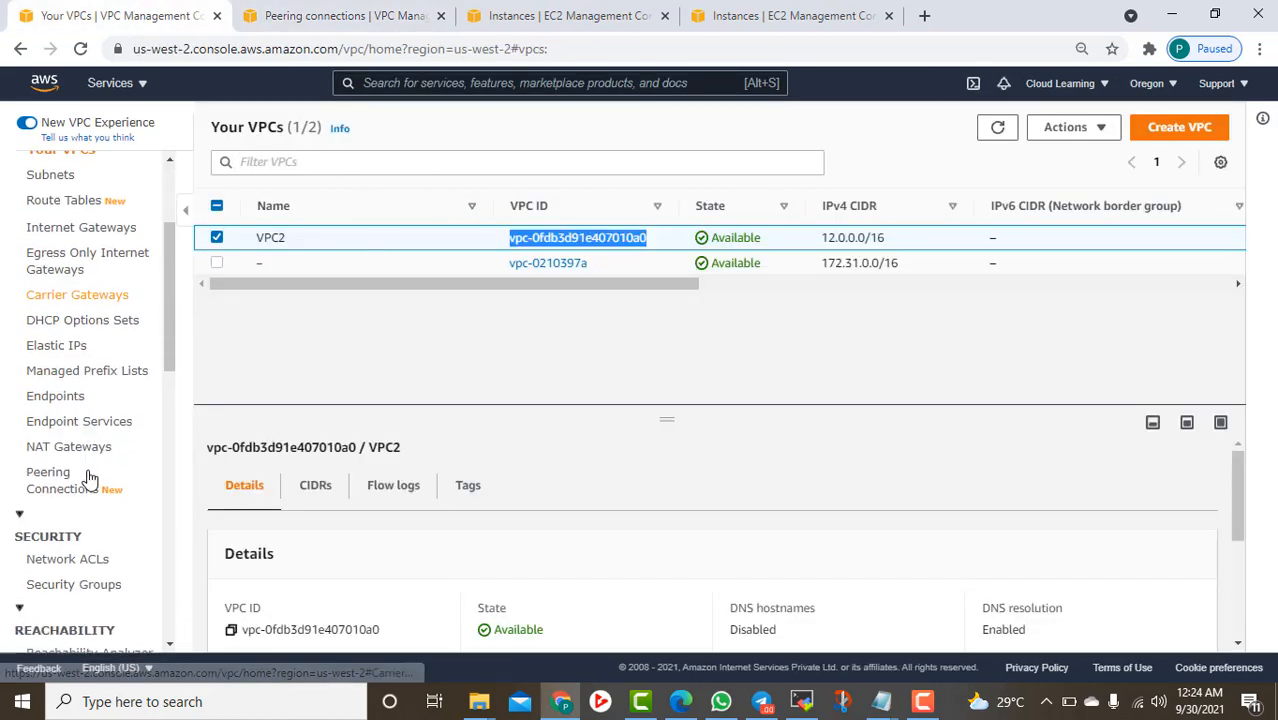
left_click(55, 478)
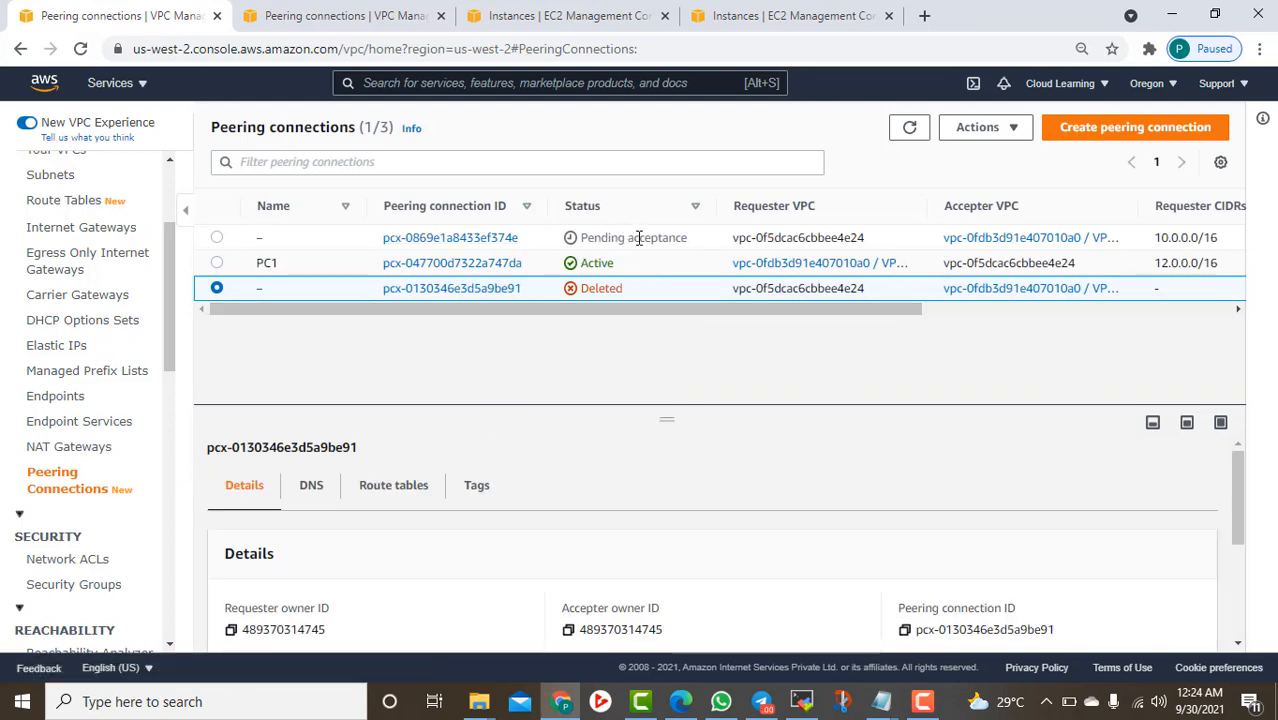
left_click(297, 237)
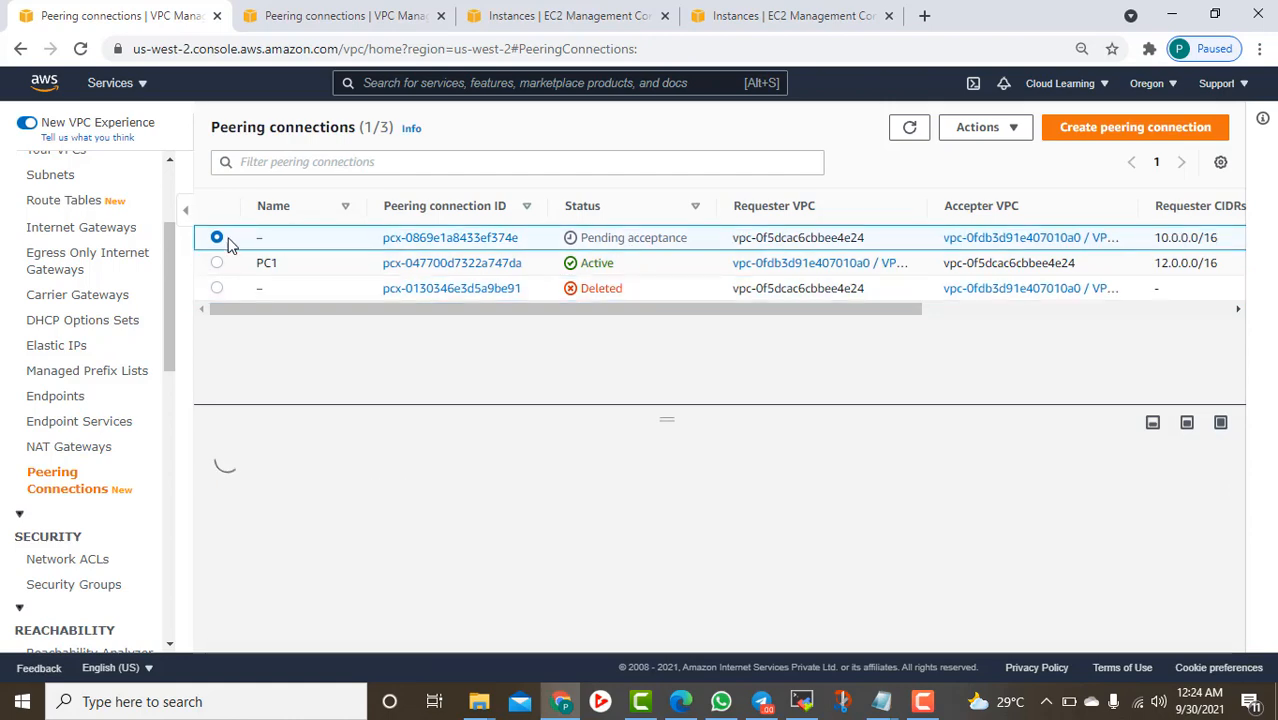
left_click(1018, 128)
left_click(1004, 185)
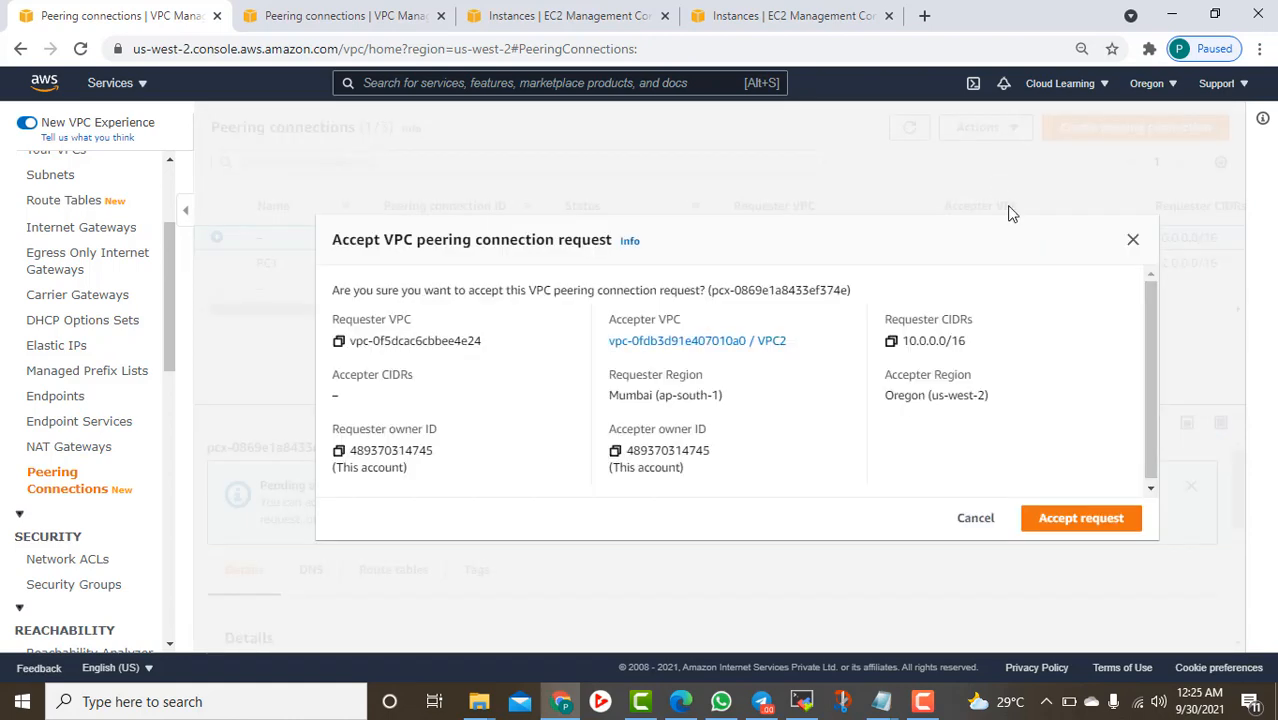
left_click(1058, 525)
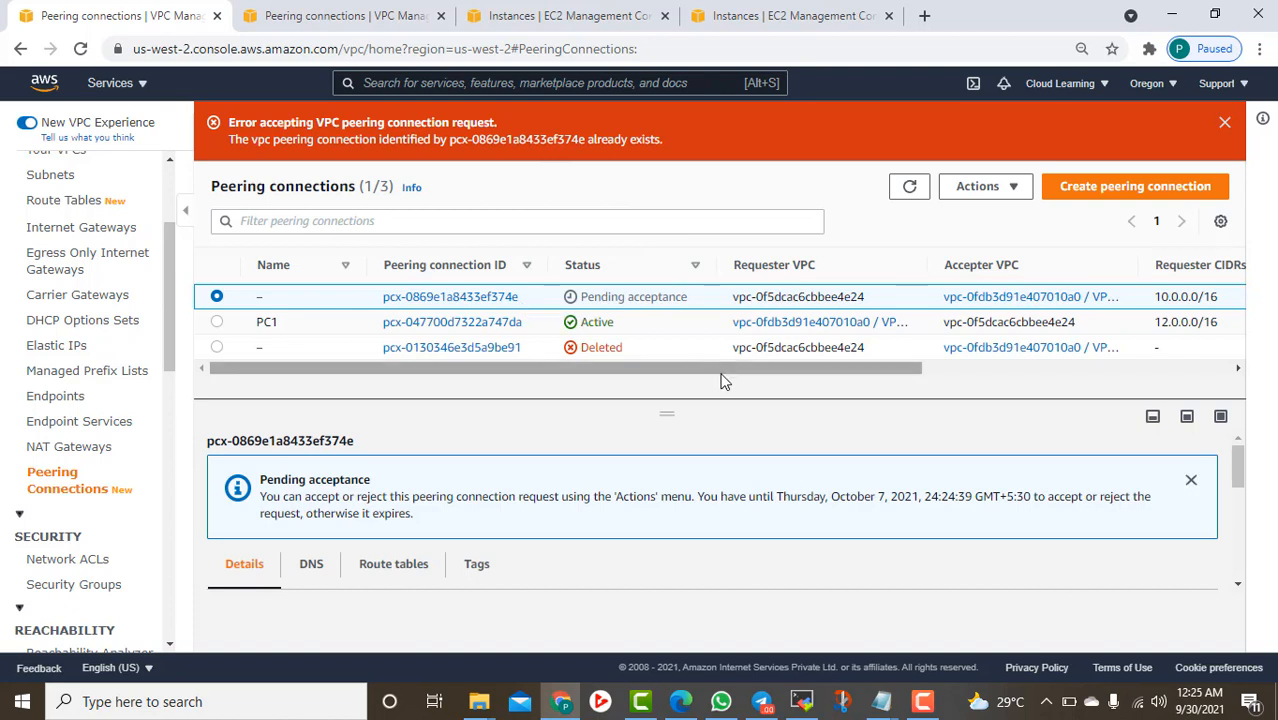
left_click_drag(722, 372, 671, 390)
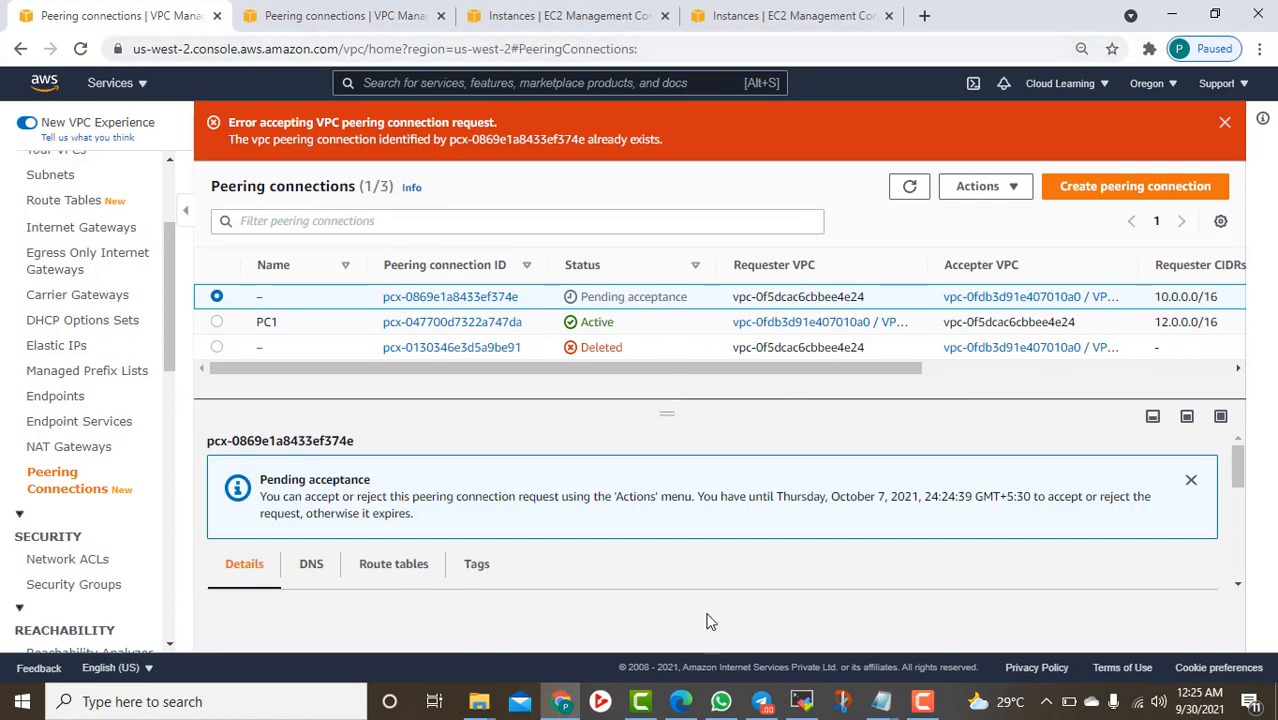
In Mumbai, show the routes of route table rtb-020cde86908d1d374
left_click(340, 14)
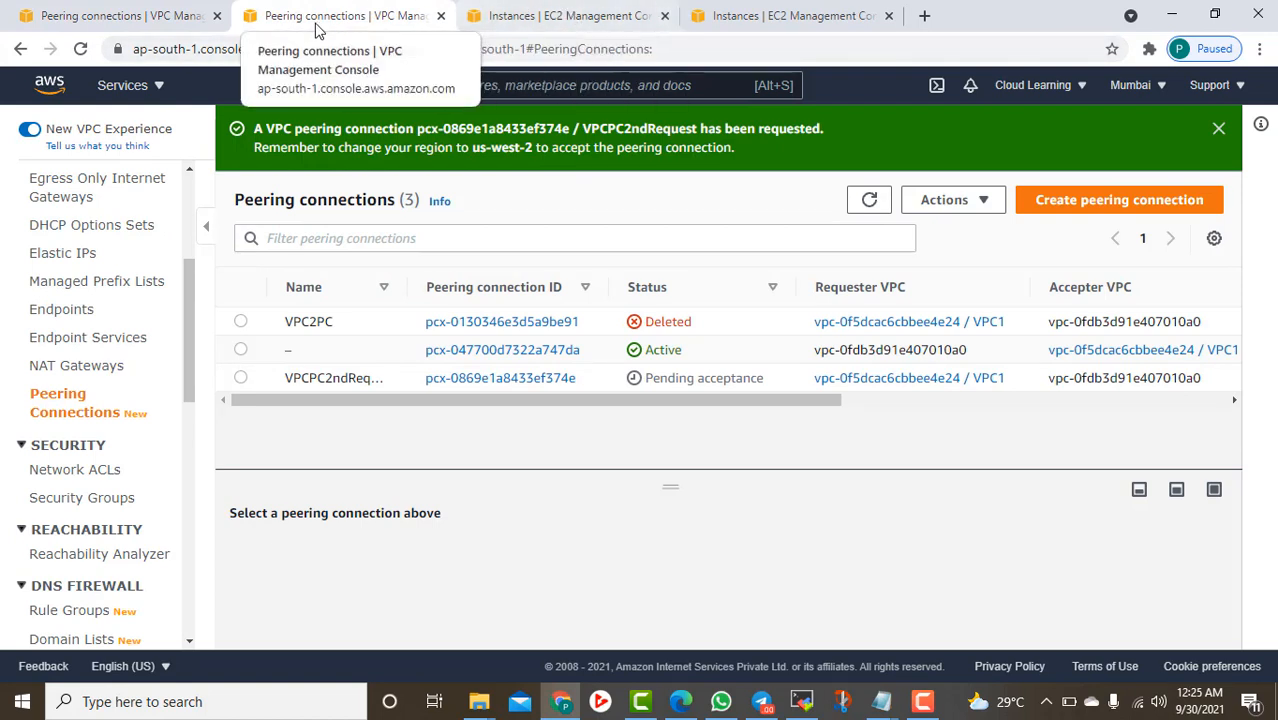
scroll(80, 400, "up", 3)
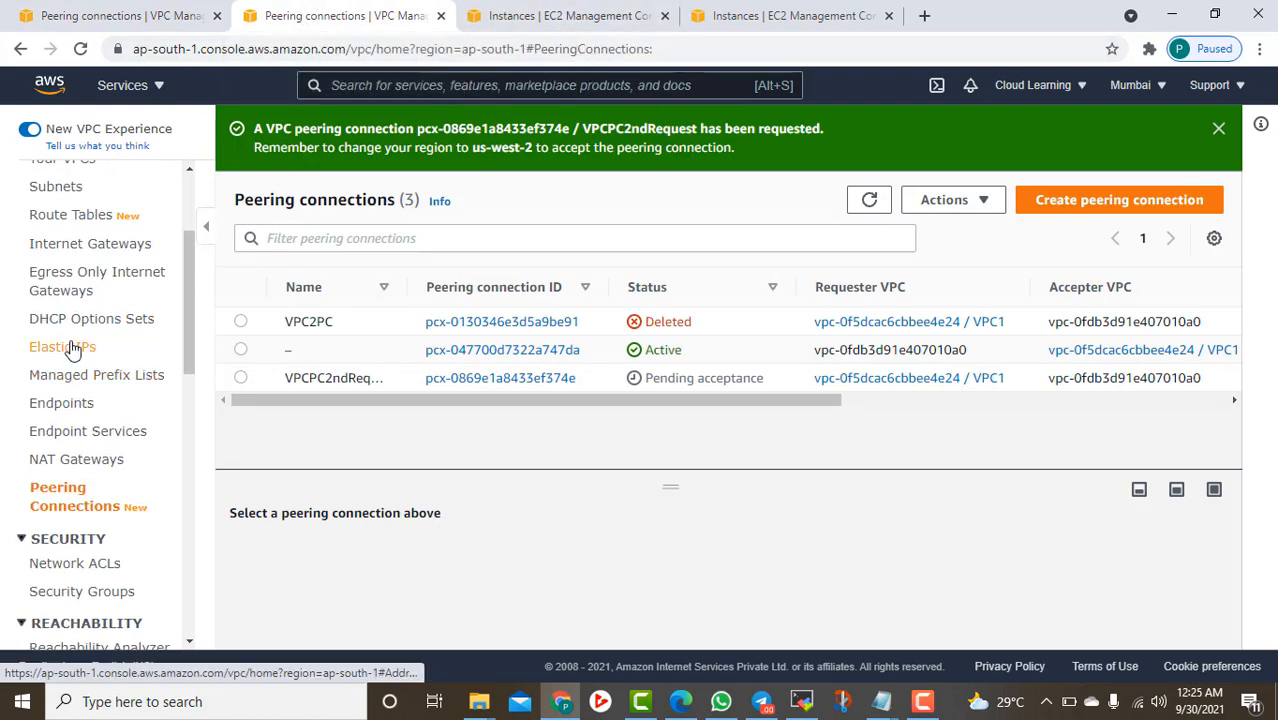
left_click(77, 311)
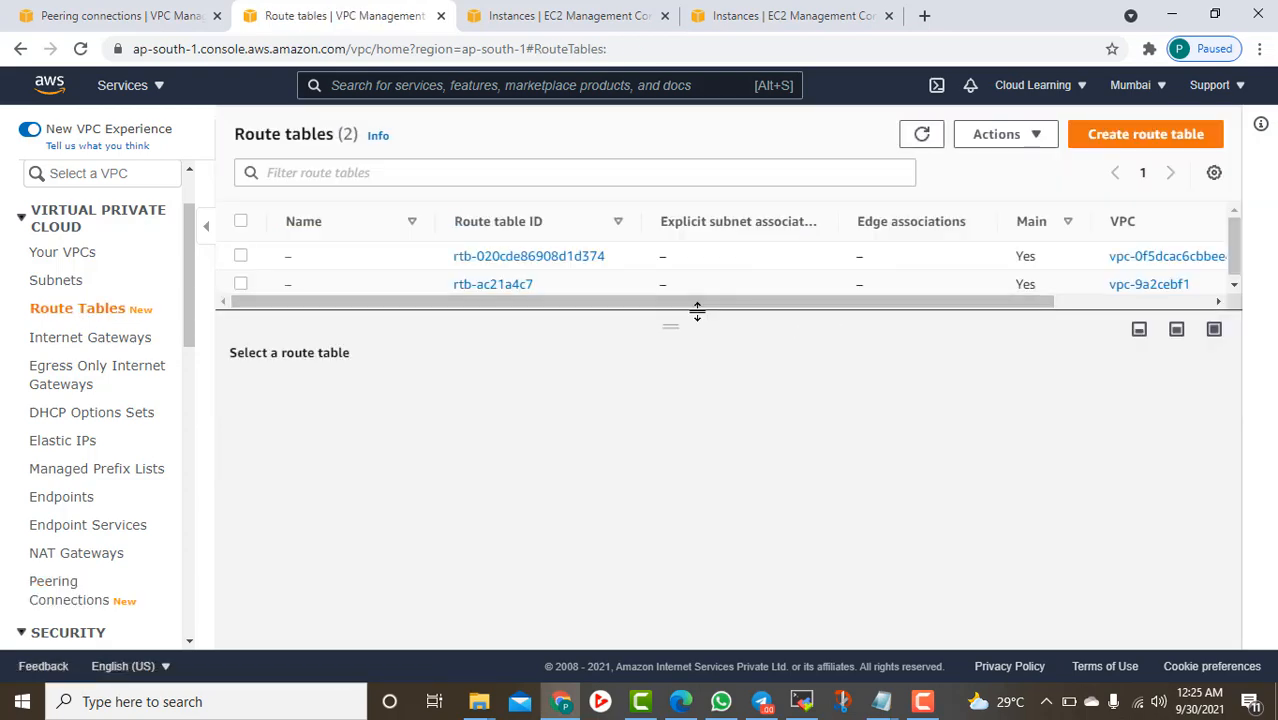
left_click_drag(696, 308, 688, 400)
left_click(241, 257)
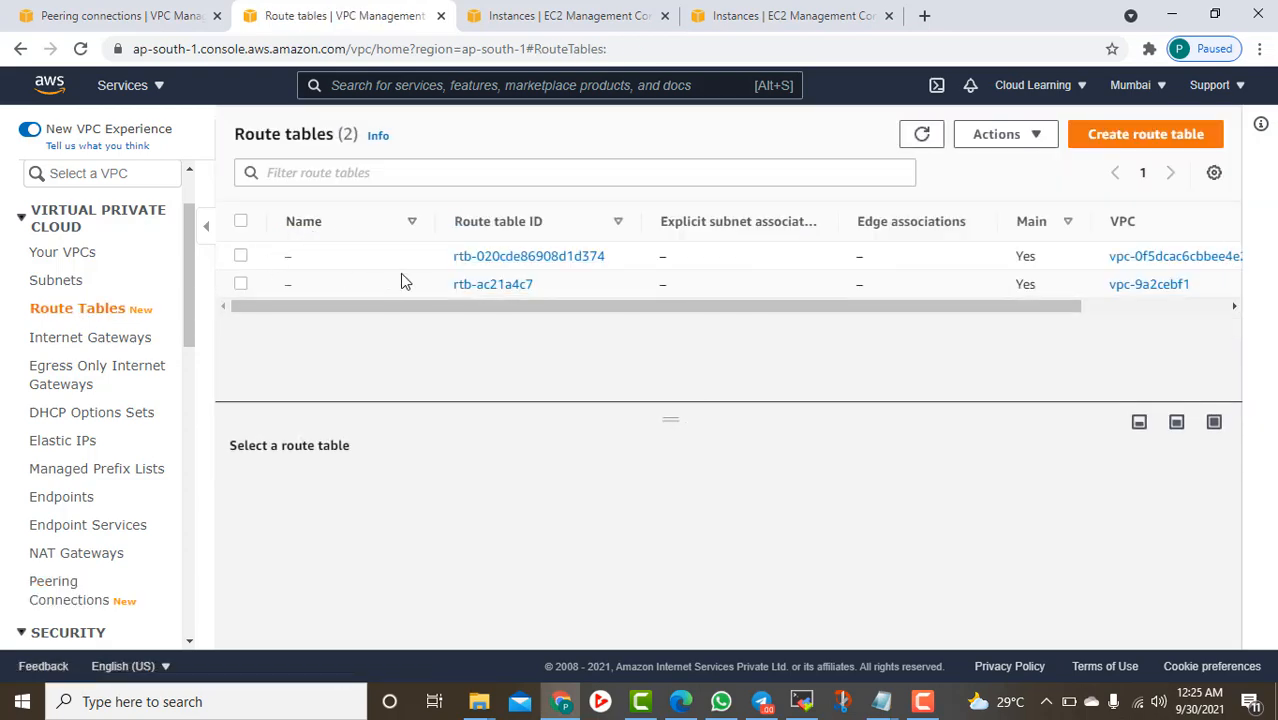
left_click(353, 493)
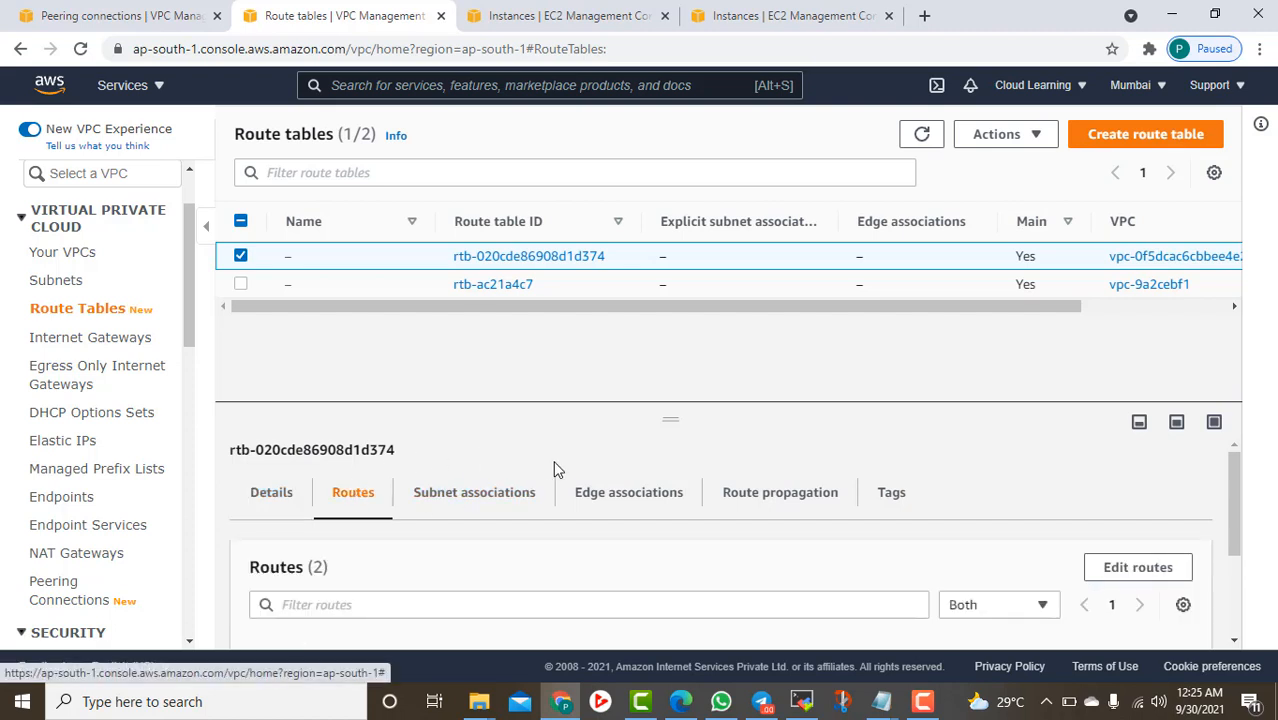
scroll(558, 475, "down", 3)
scroll(620, 520, "up", 2)
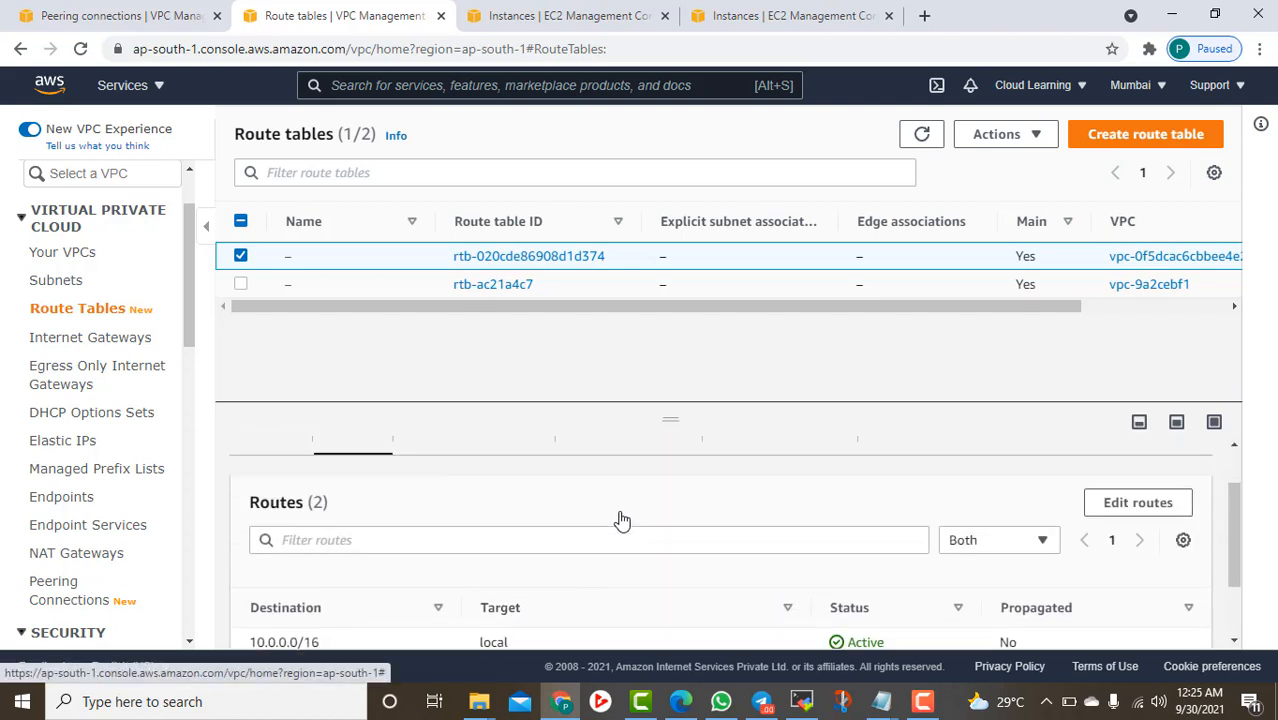
Add and save a route sending 12.0.0.0/16 through peering connection pcx-047700d7322a747da
left_click(1134, 505)
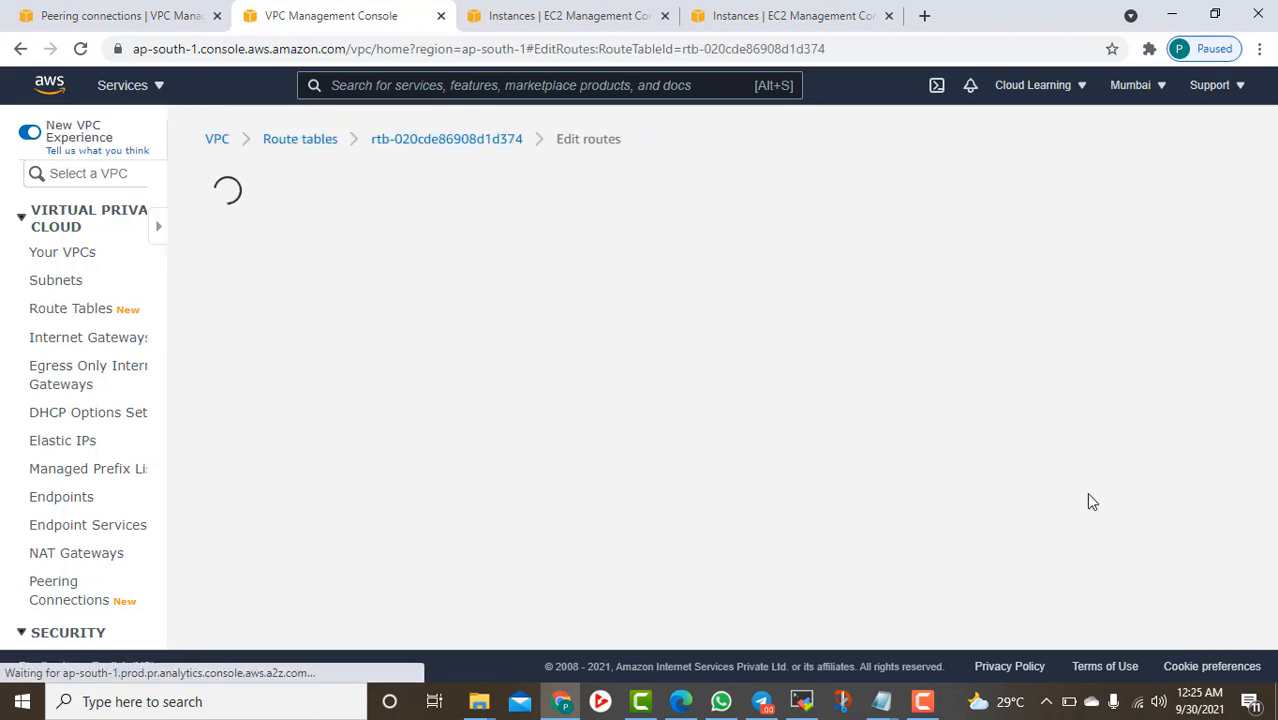
left_click(145, 414)
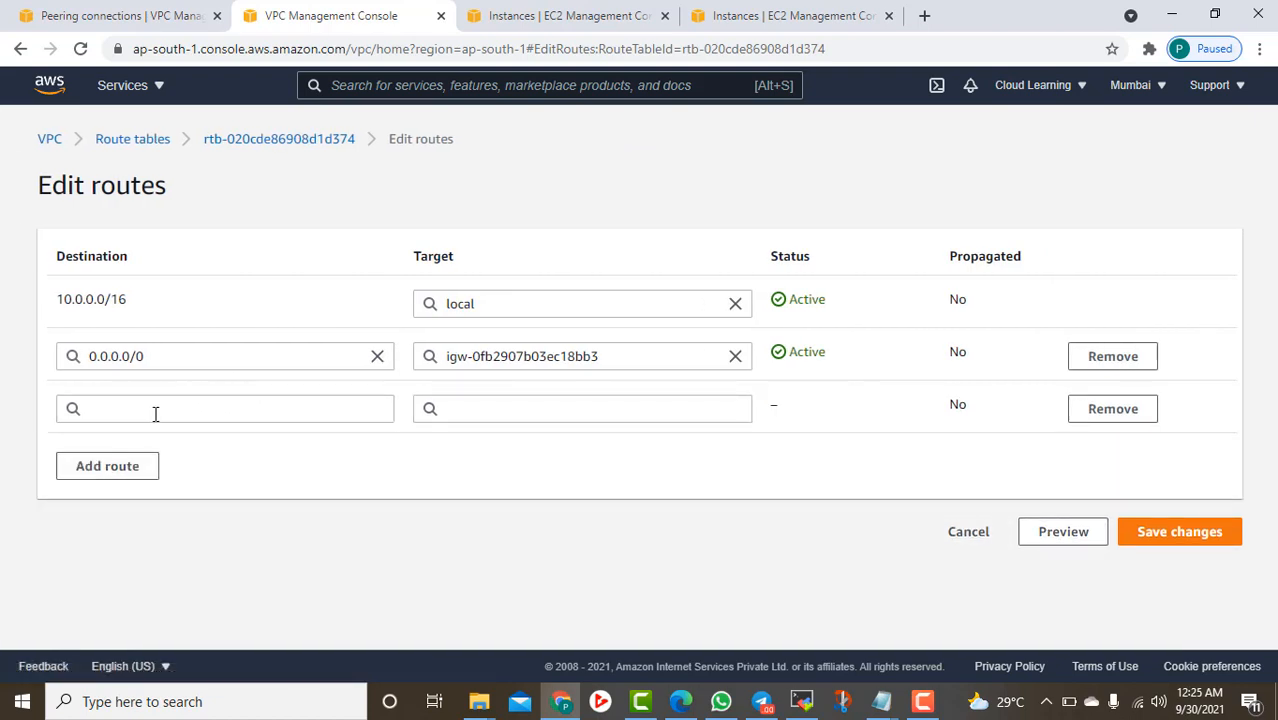
left_click(155, 410)
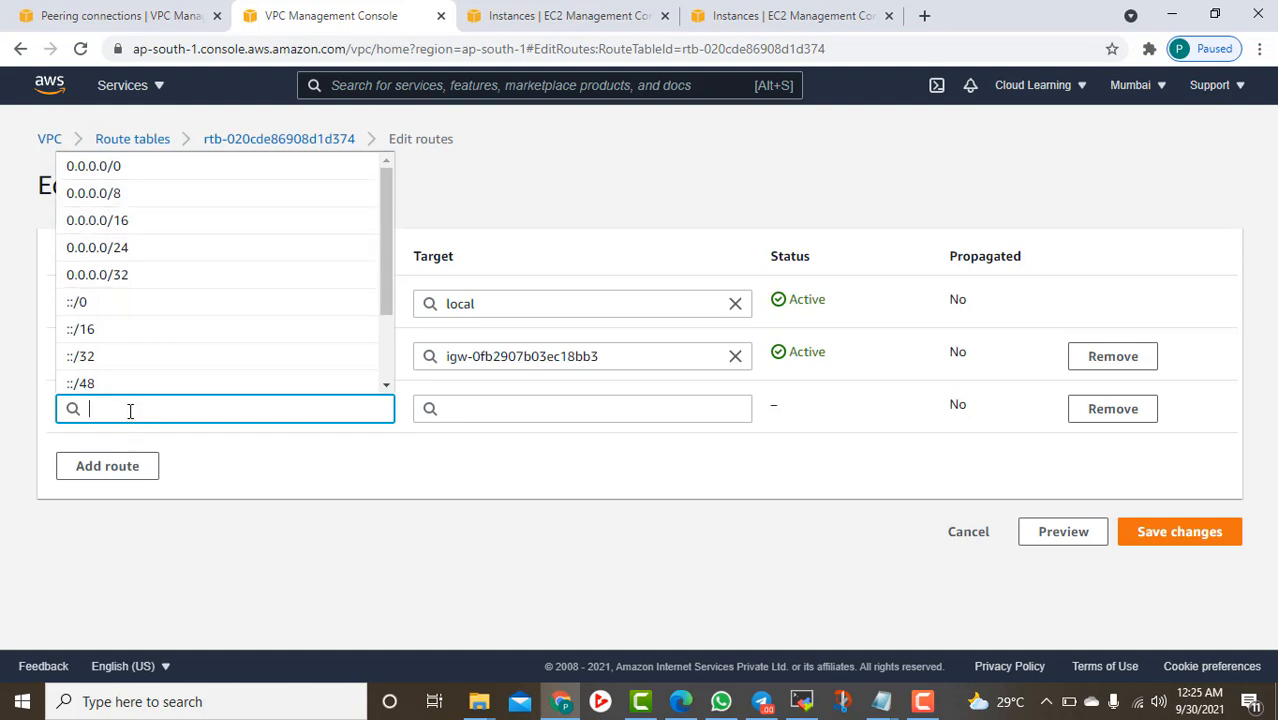
type("12")
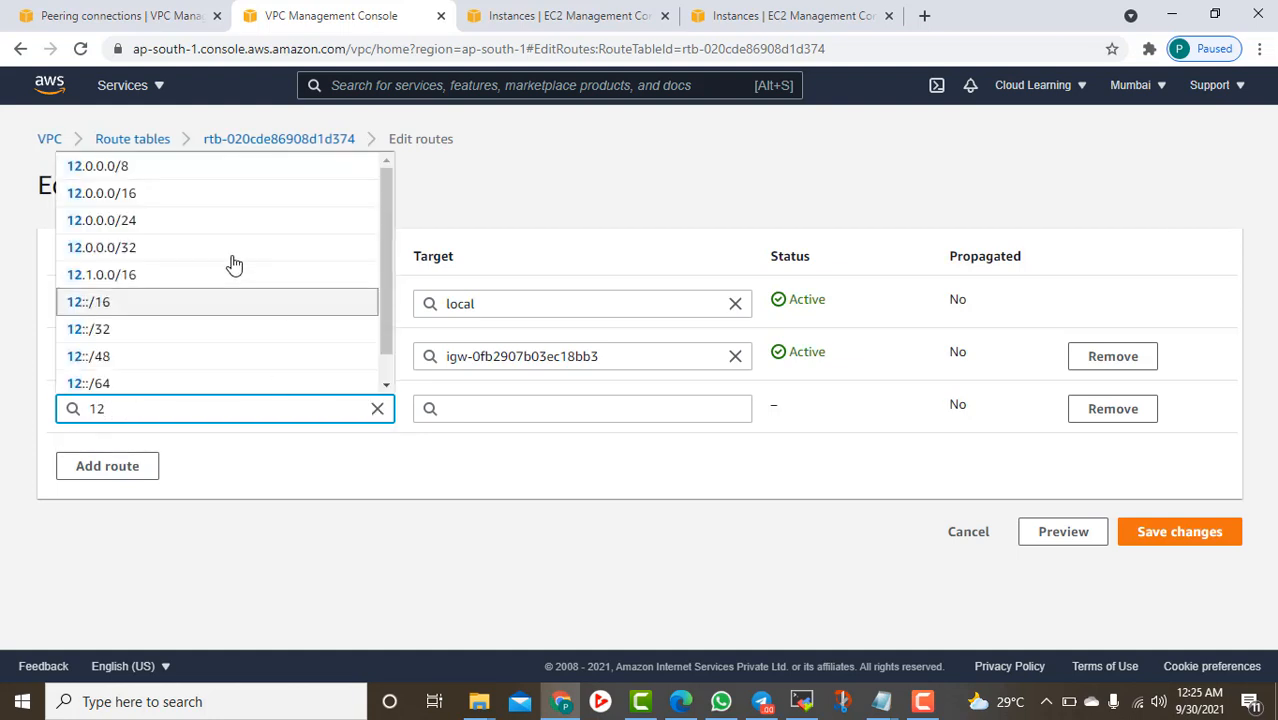
left_click(140, 195)
left_click(495, 410)
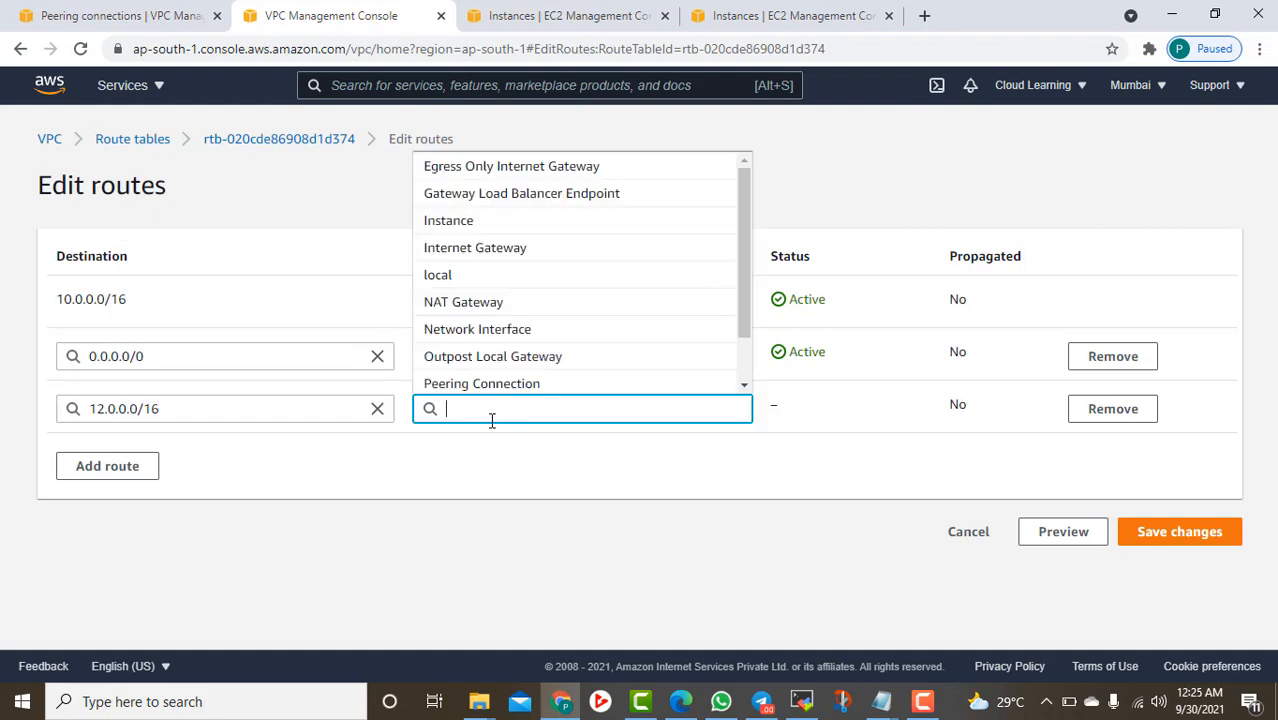
left_click(488, 386)
type("pcx-")
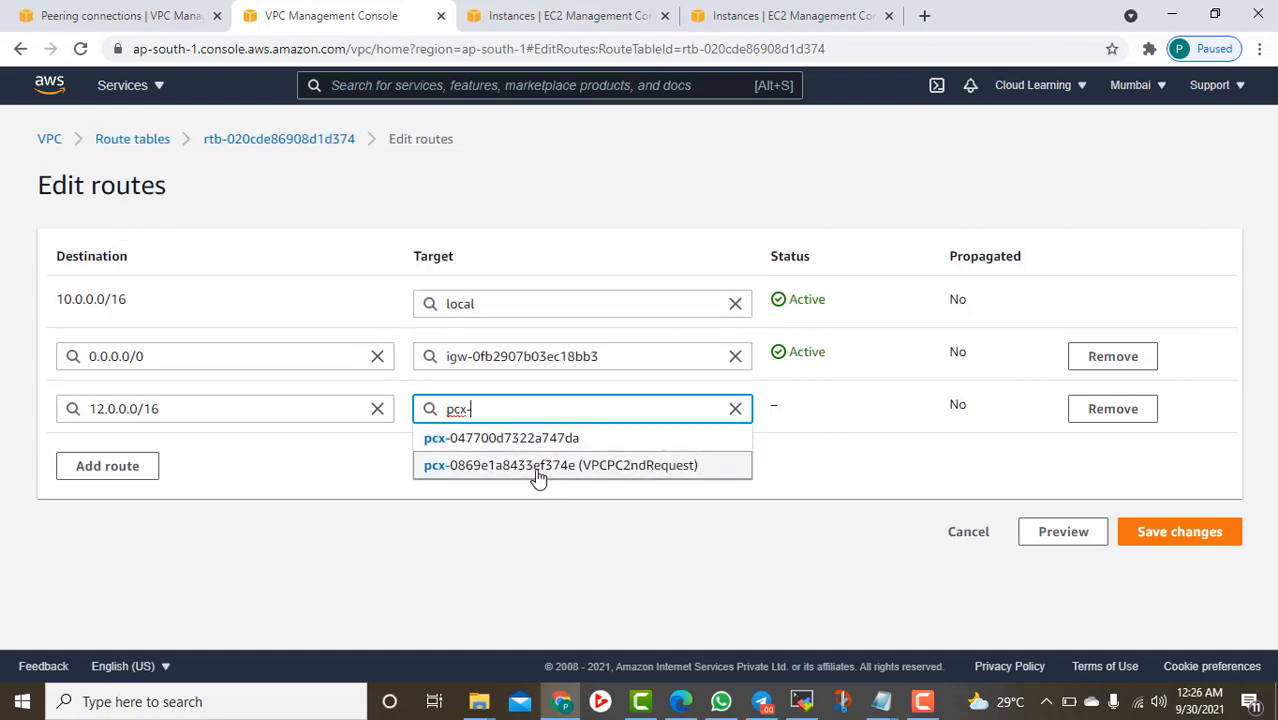
left_click(531, 445)
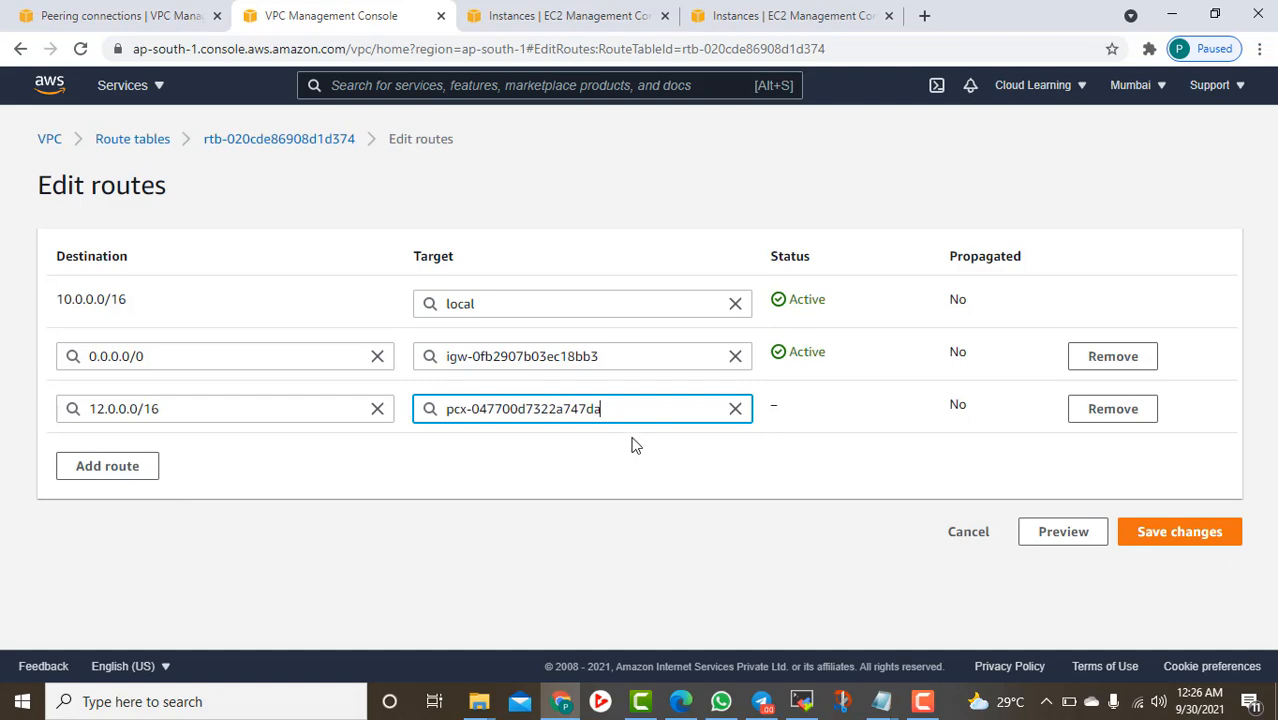
left_click(170, 16)
left_click(1160, 534)
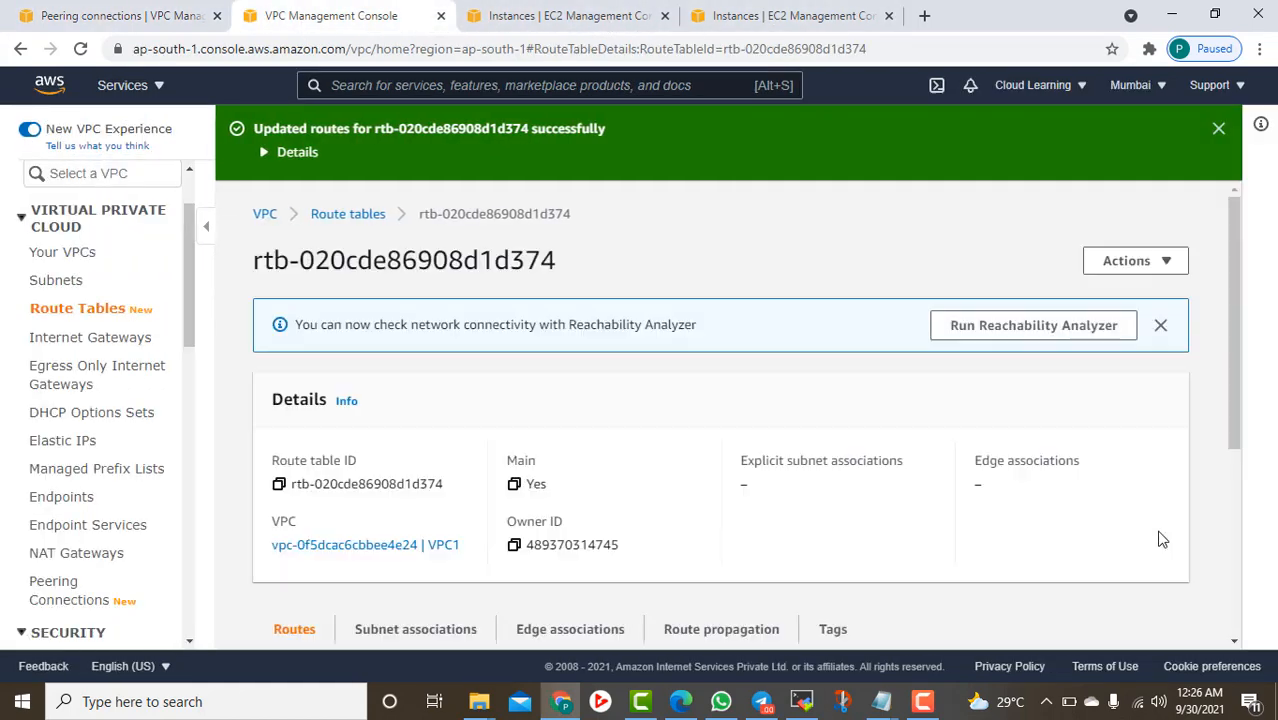
scroll(810, 500, "down", 3)
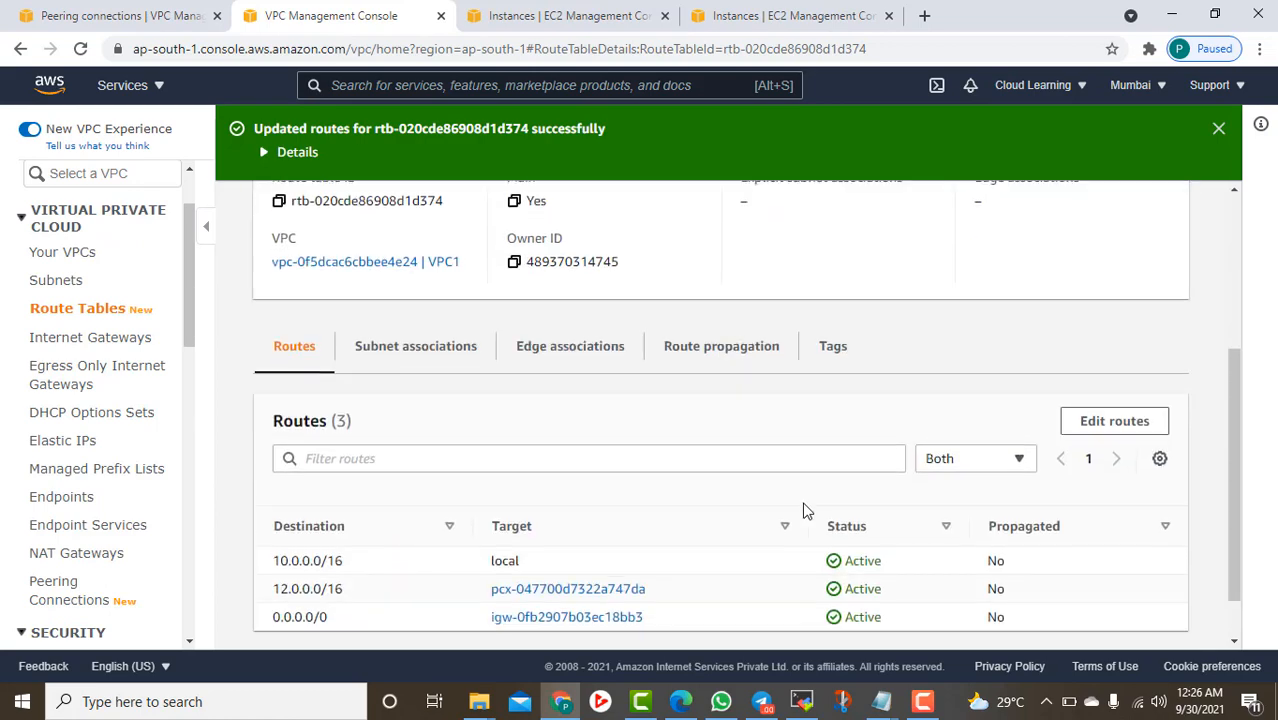
scroll(807, 510, "down", 1)
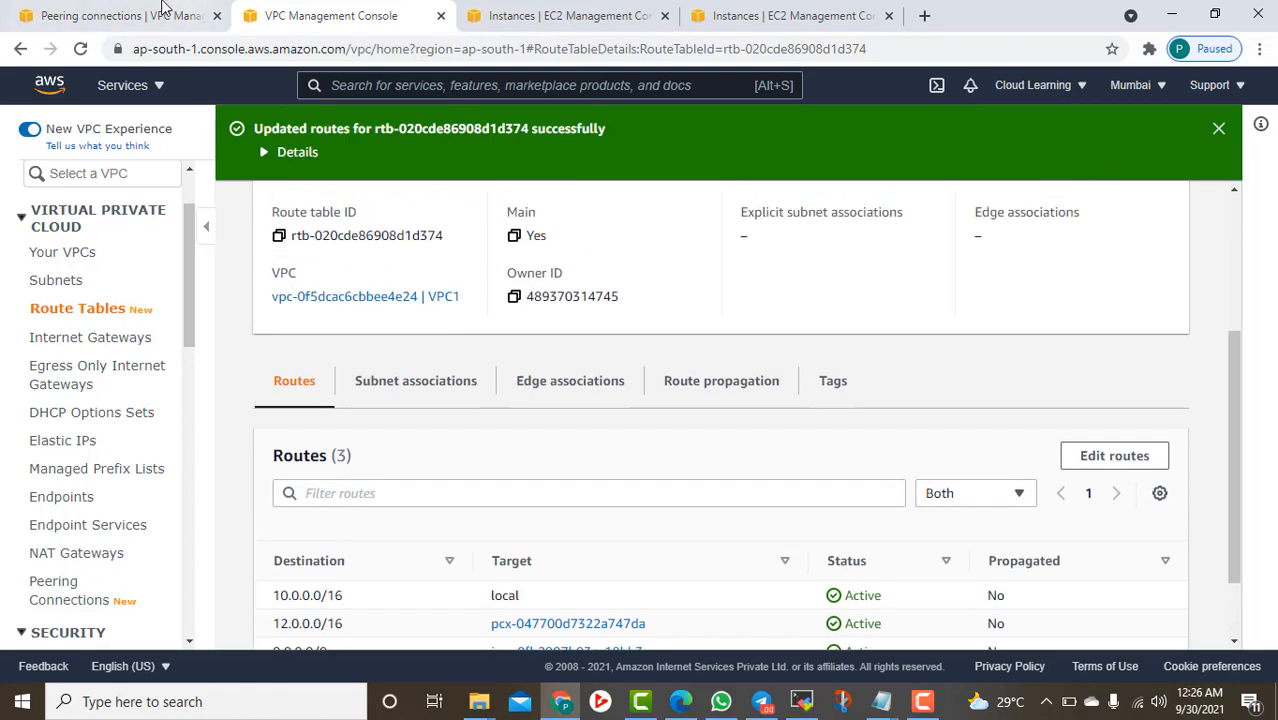
Rename Oregon route table rtb-0b2bd474e3145c6c1 to 'VPC2 Oregon' and view its local and 0.0.0.0/0 routes
left_click(120, 15)
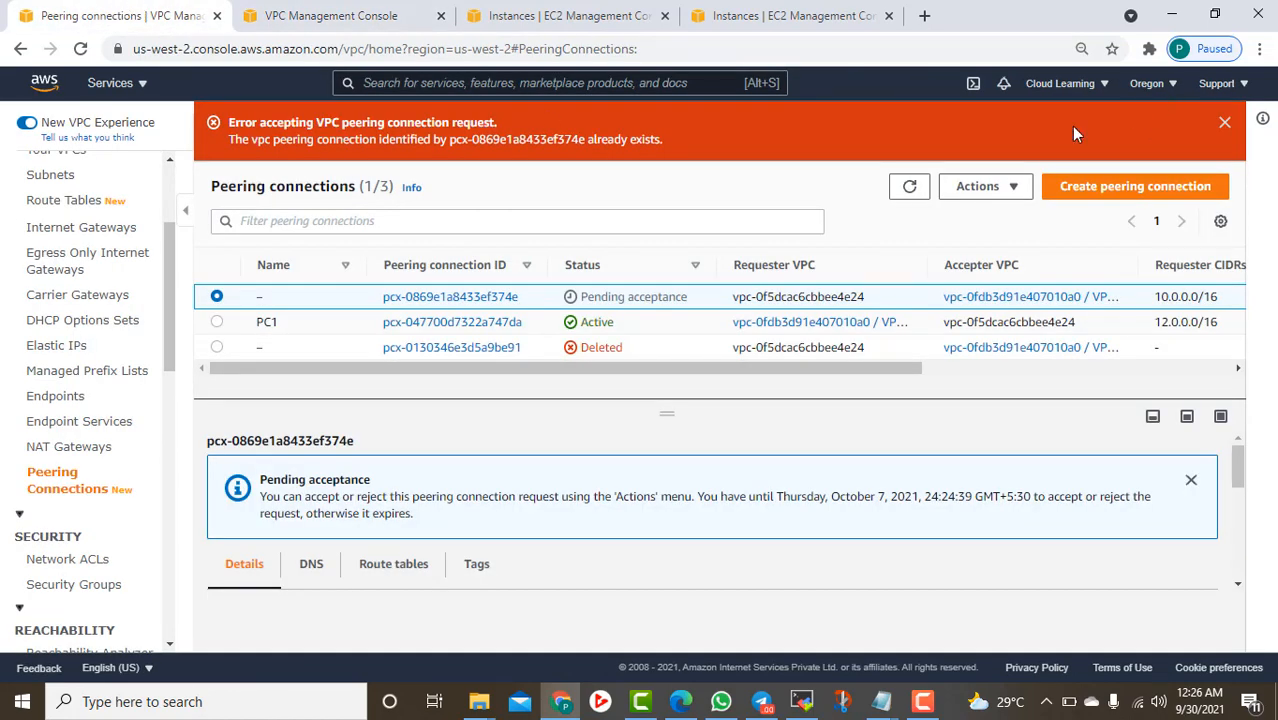
scroll(44, 287, "up", 3)
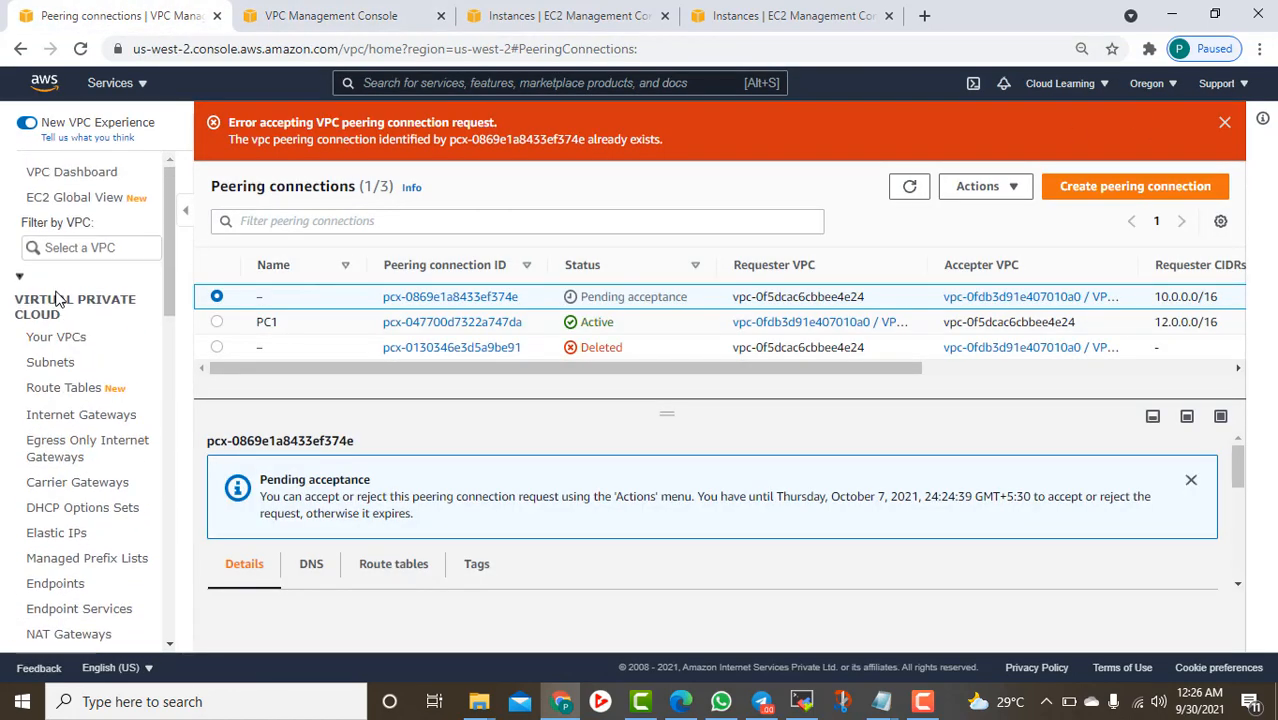
left_click(63, 387)
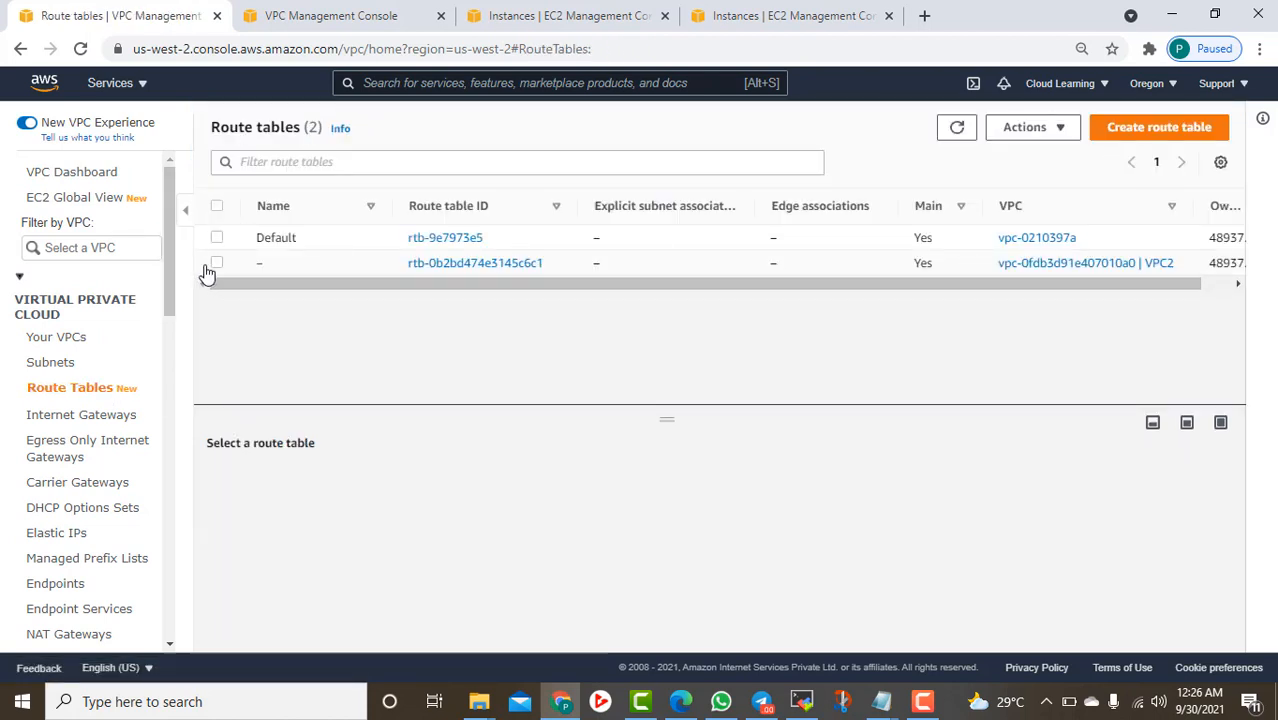
left_click(216, 264)
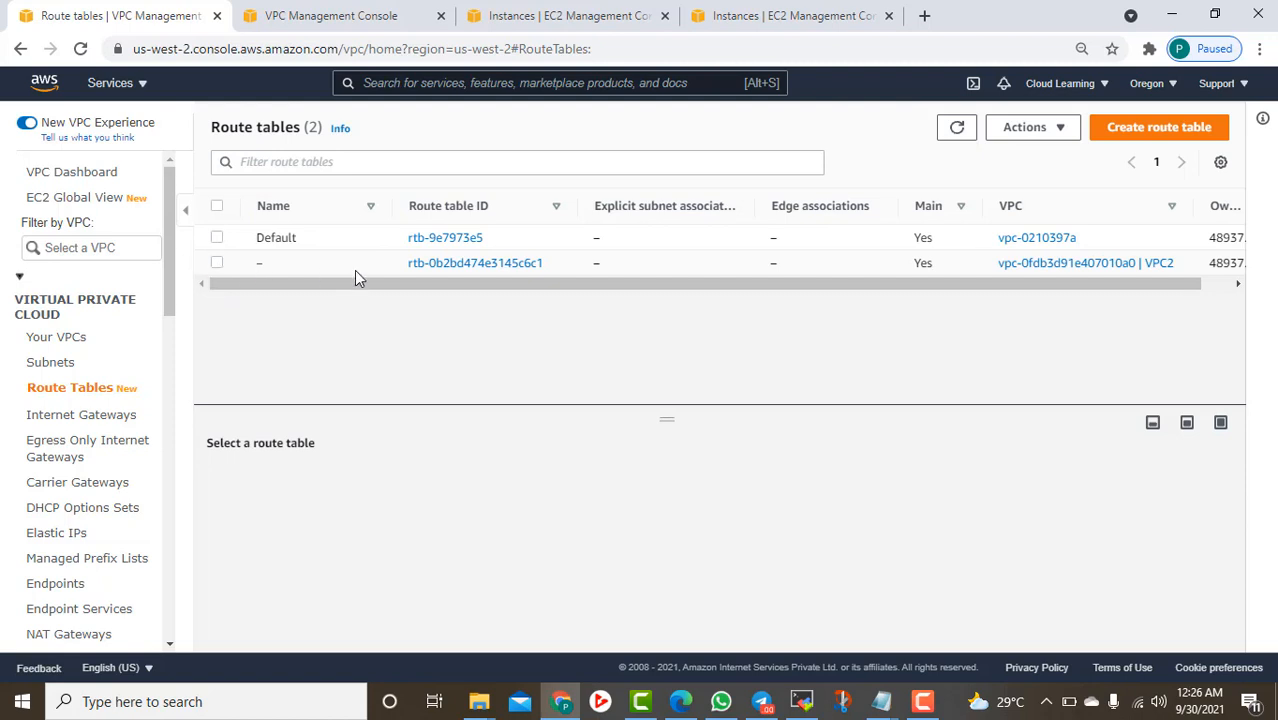
left_click(273, 264)
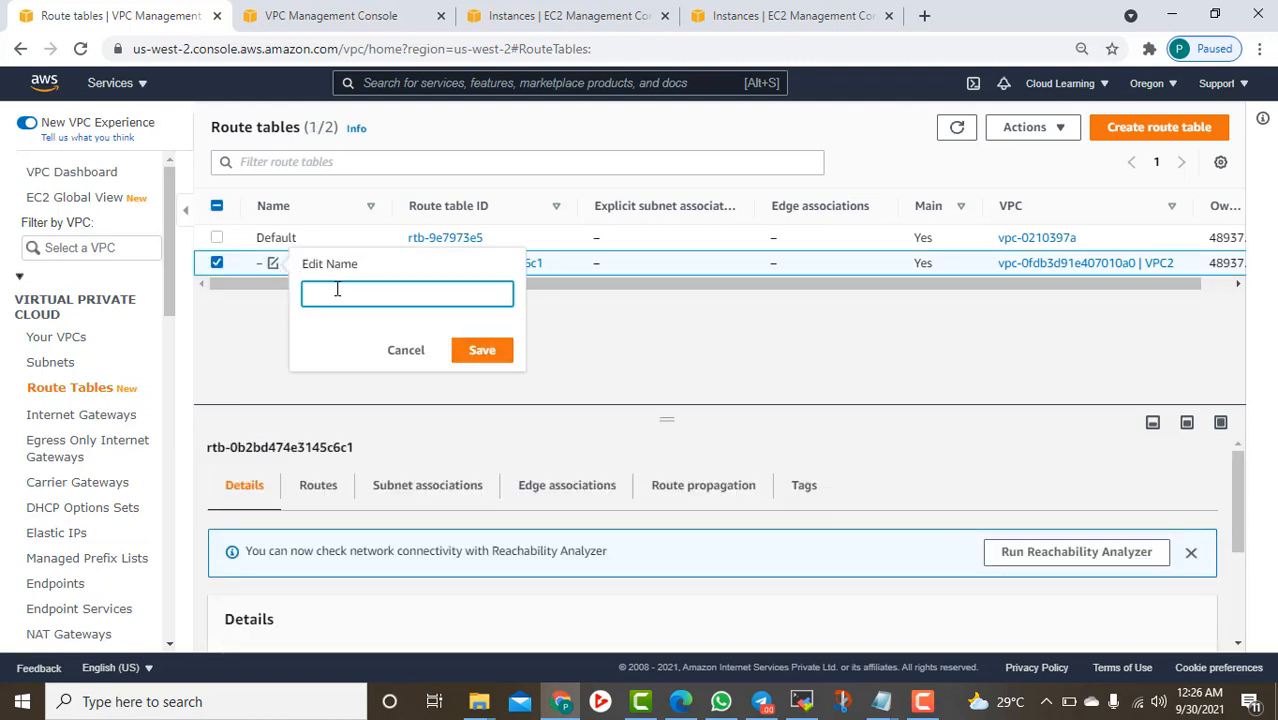
type("VPC2 Oregon")
left_click(495, 362)
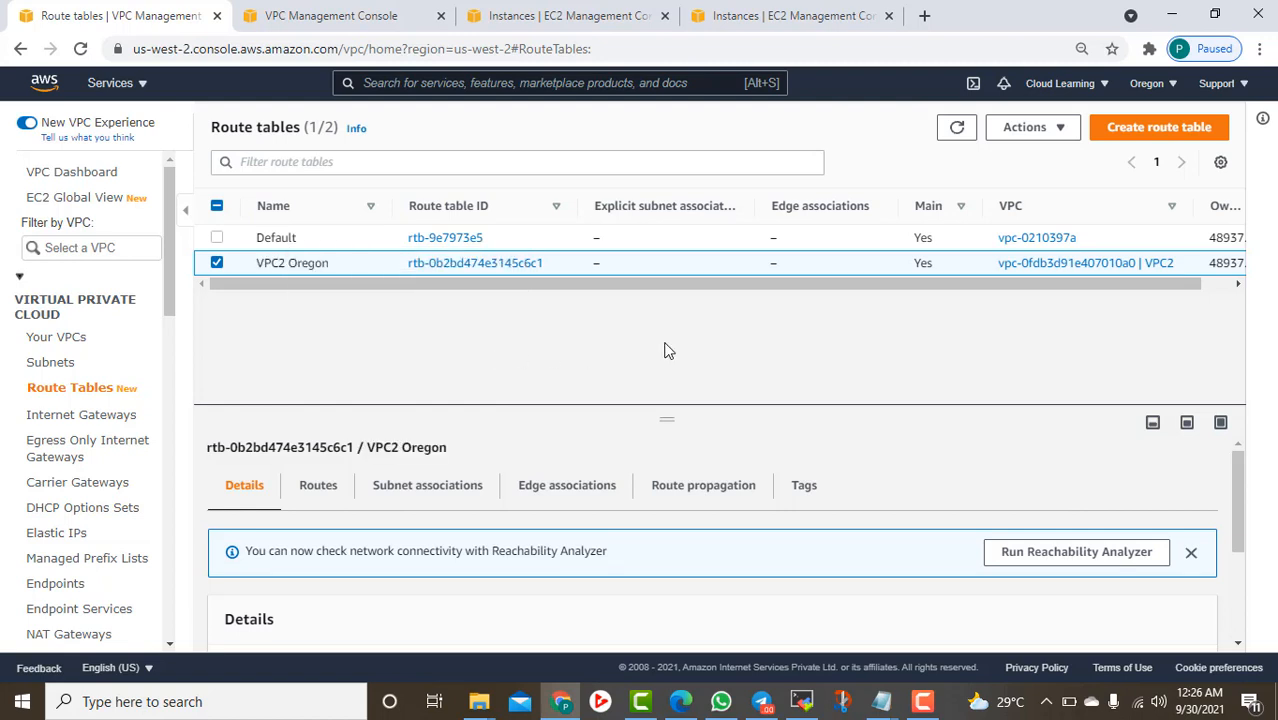
left_click(320, 489)
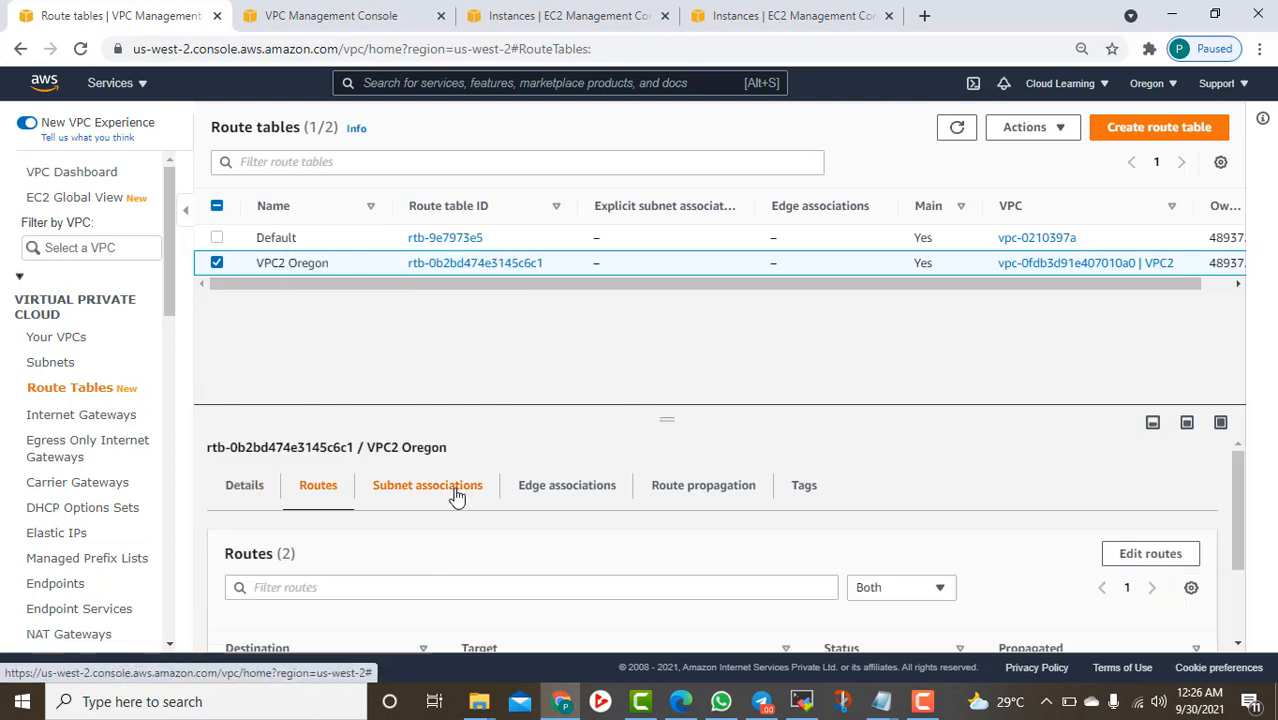
scroll(470, 525, "down", 2)
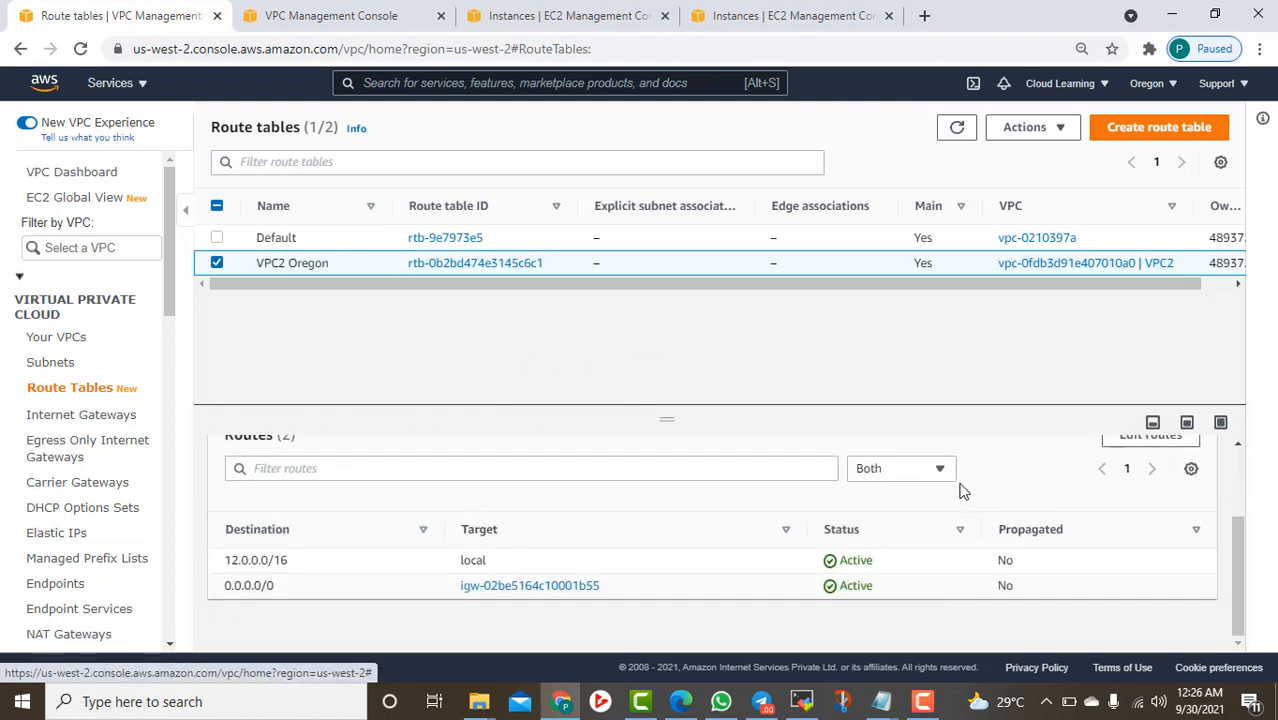
scroll(1120, 500, "up", 2)
Add a VPC2 Oregon route with destination 10.0.0.0/16 and a Peering Connection target type
left_click(1152, 556)
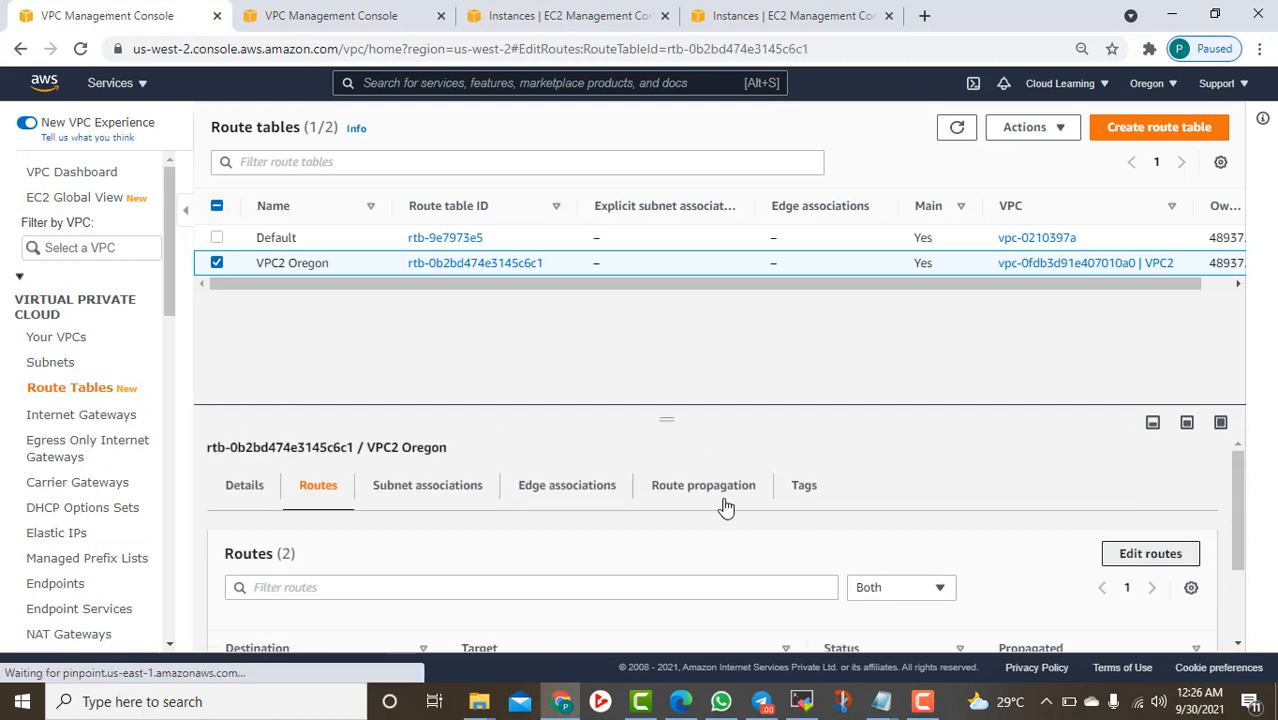
left_click(92, 378)
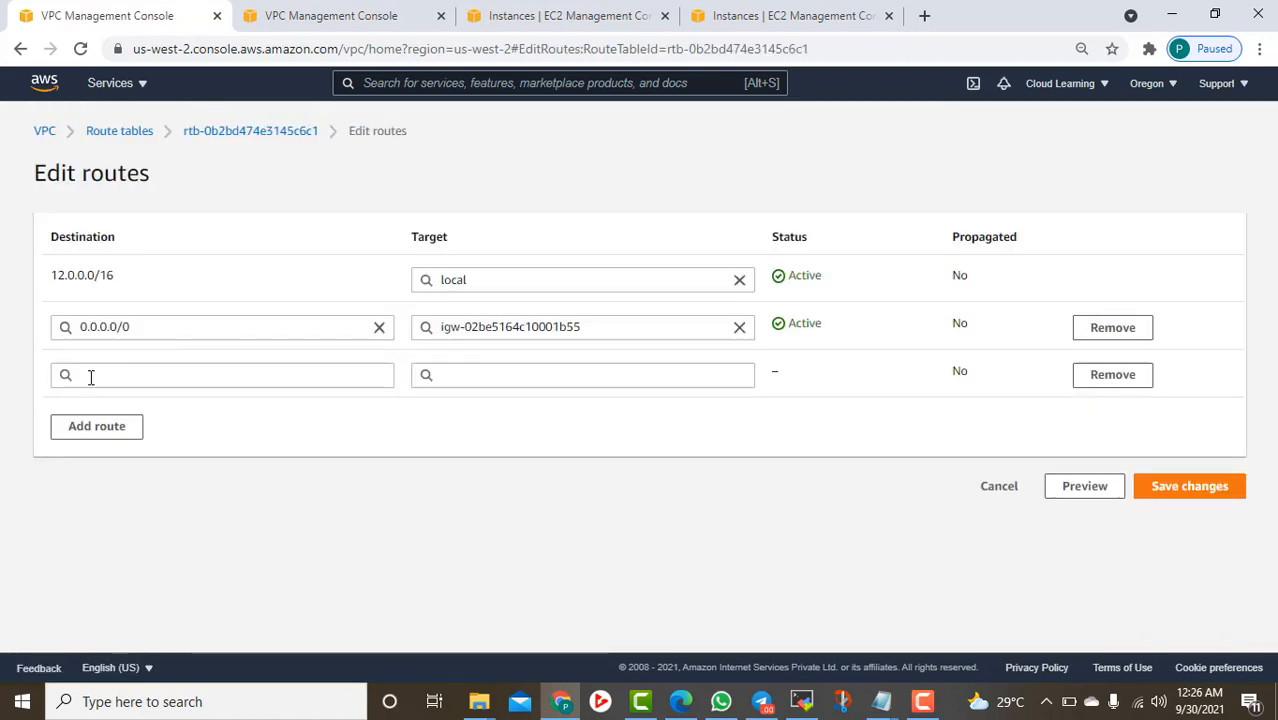
left_click(144, 378)
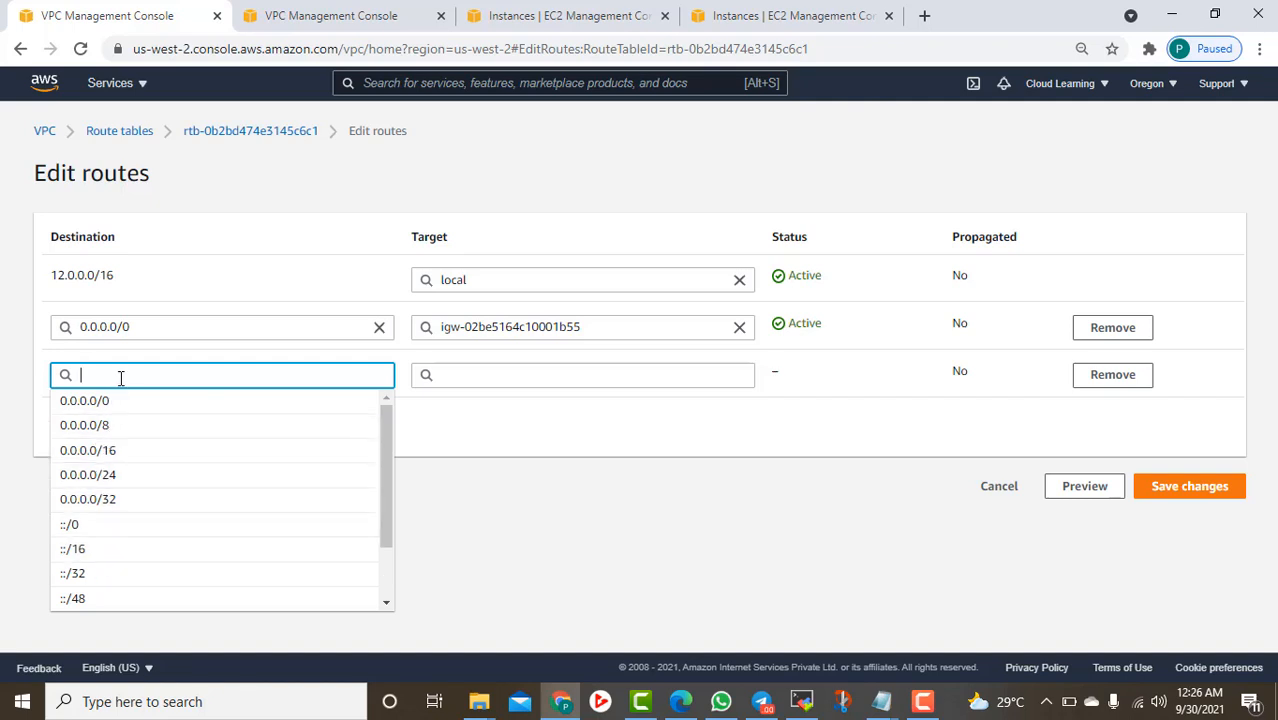
type("10.0.0")
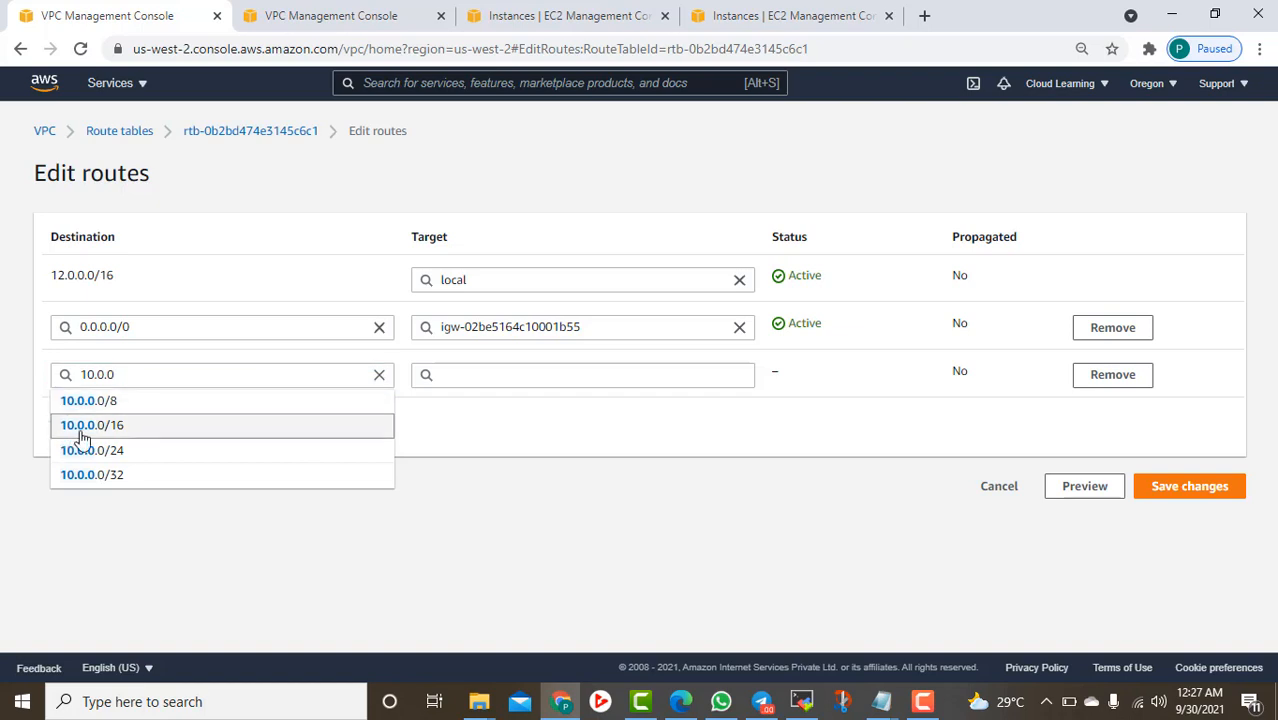
left_click(83, 430)
left_click(497, 372)
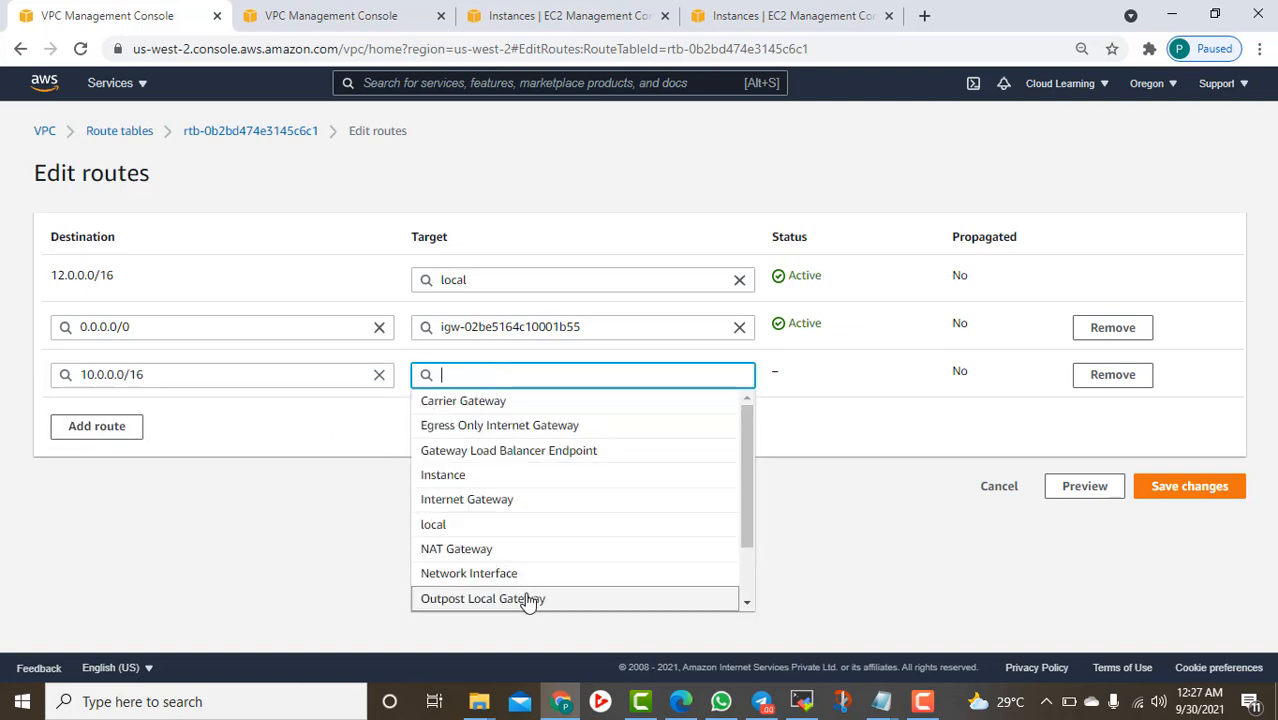
scroll(505, 525, "down", 2)
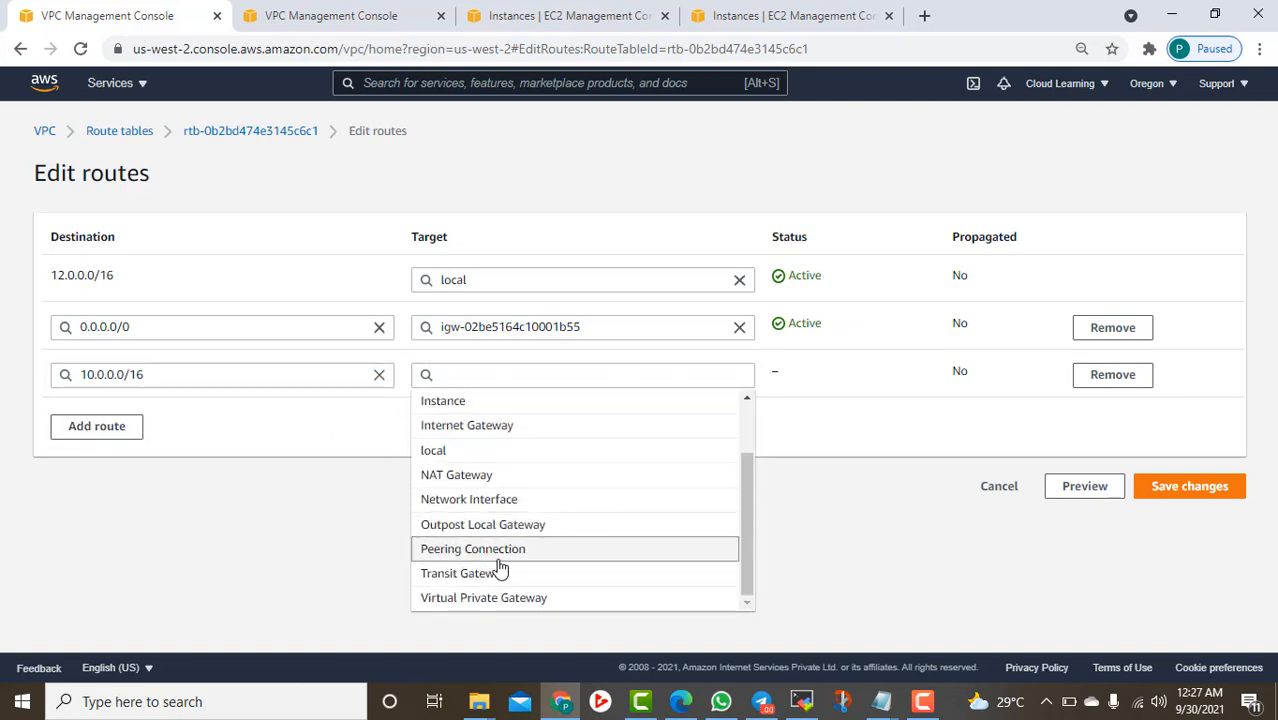
left_click(499, 560)
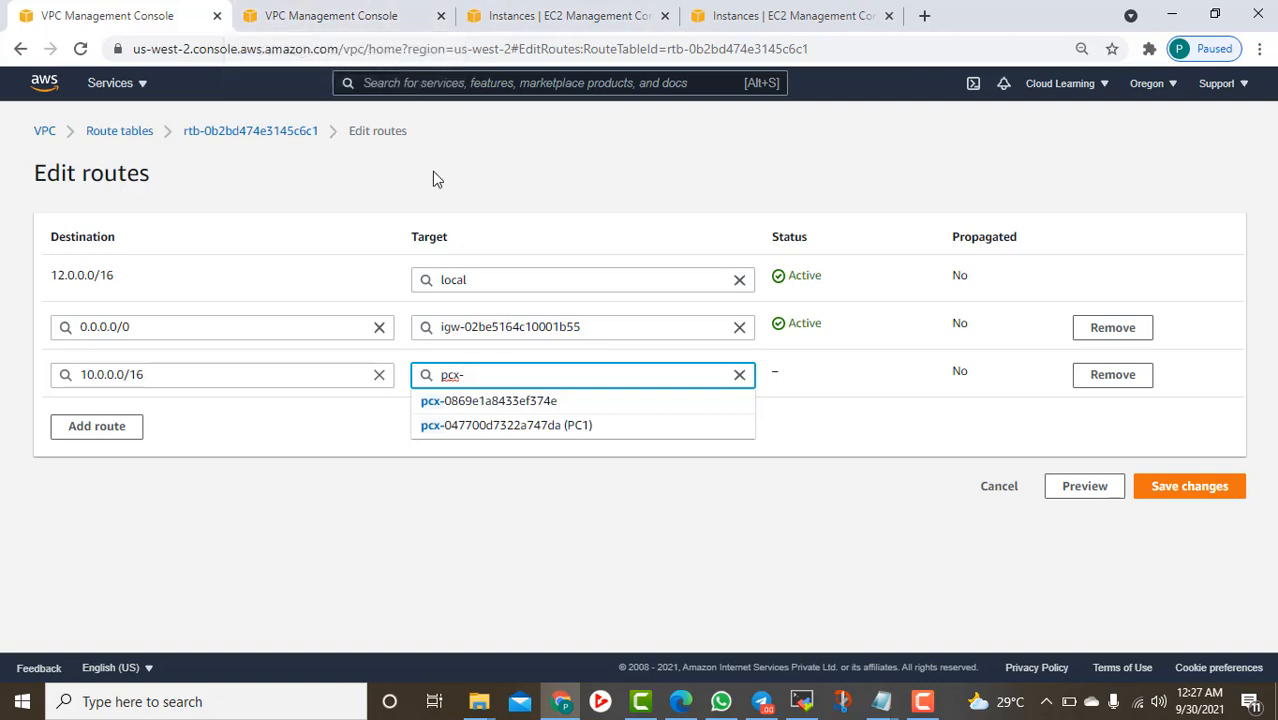
Confirm the active peering ID in Mumbai, then target pcx-047700d7322a747da and save the route
left_click(334, 22)
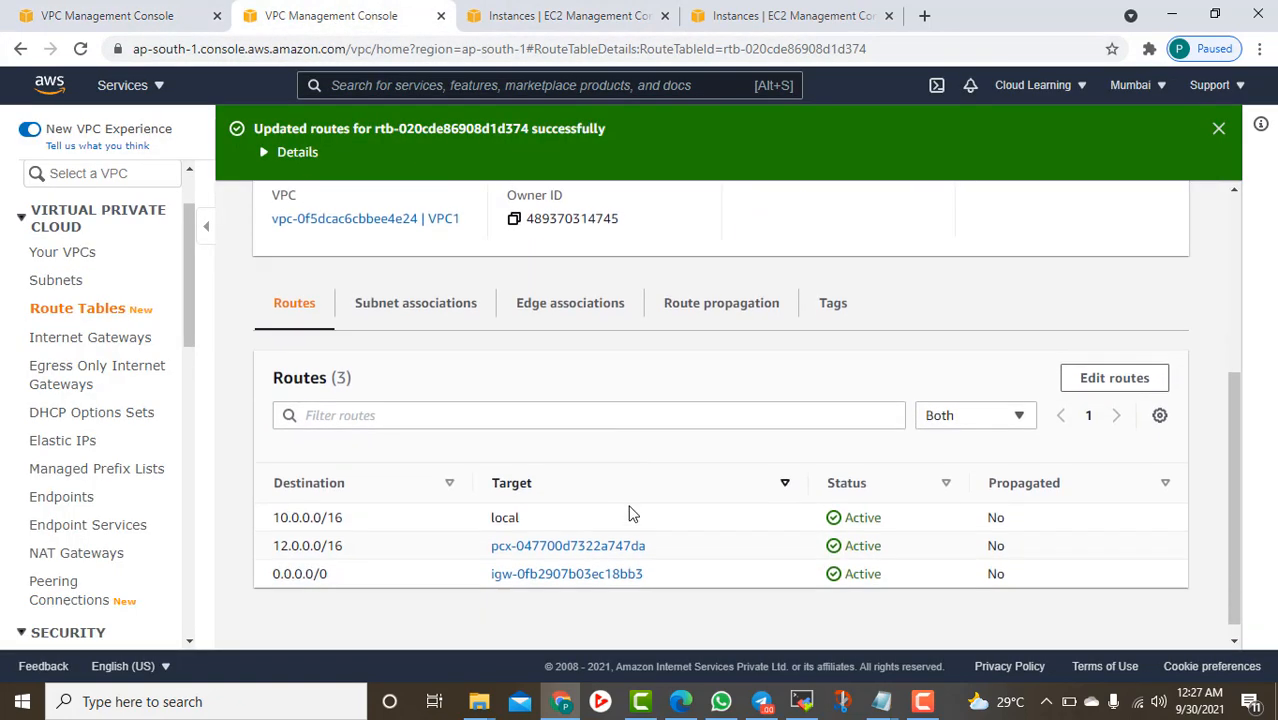
scroll(629, 513, "up", 3)
scroll(125, 518, "down", 3)
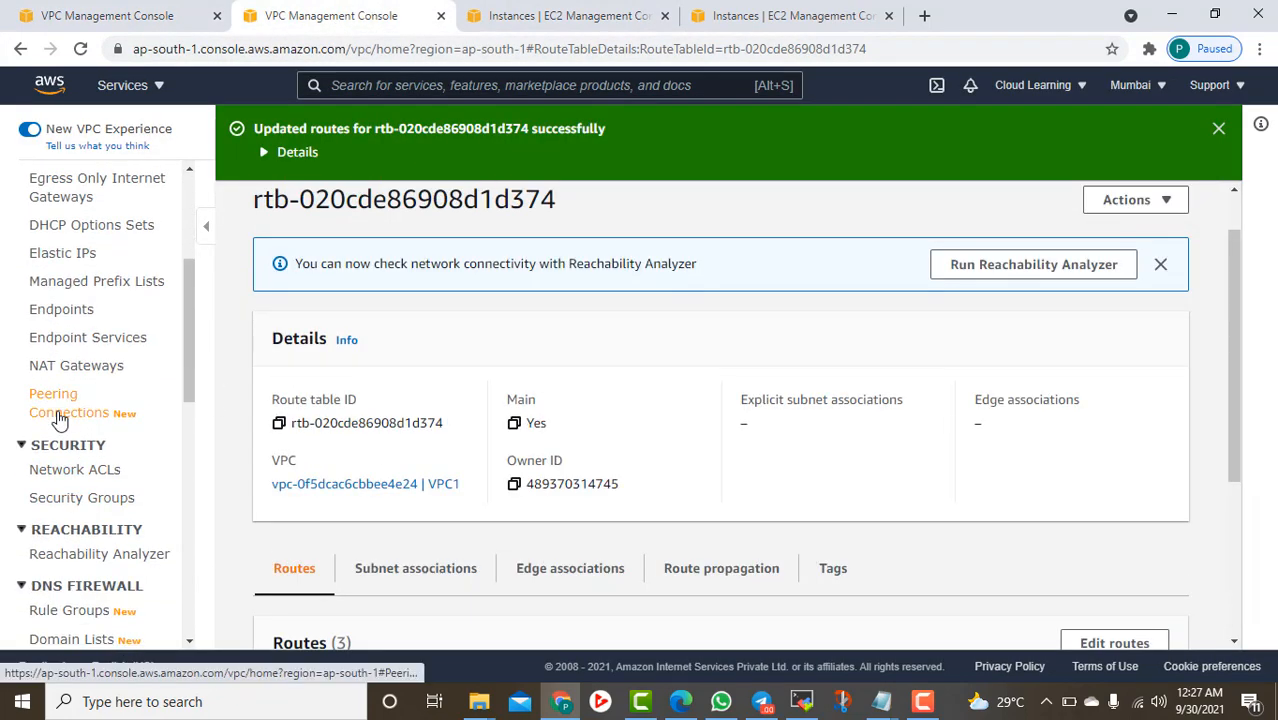
left_click(60, 421)
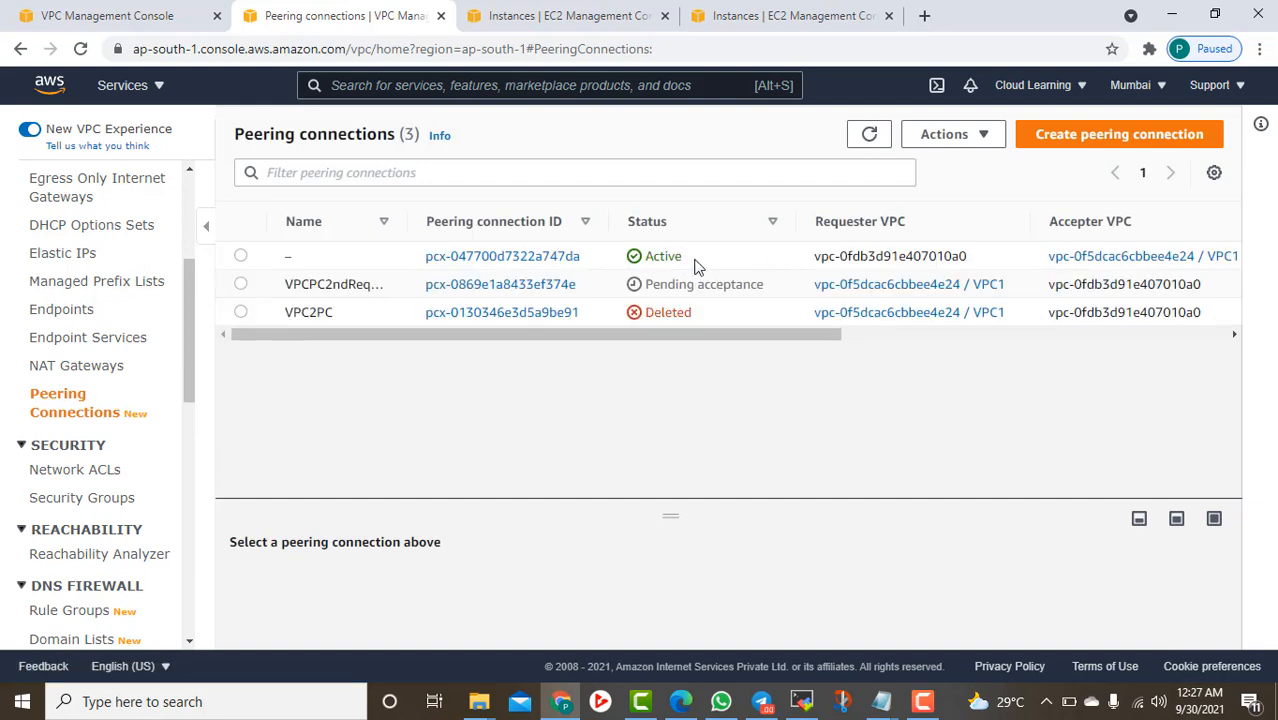
left_click(685, 262)
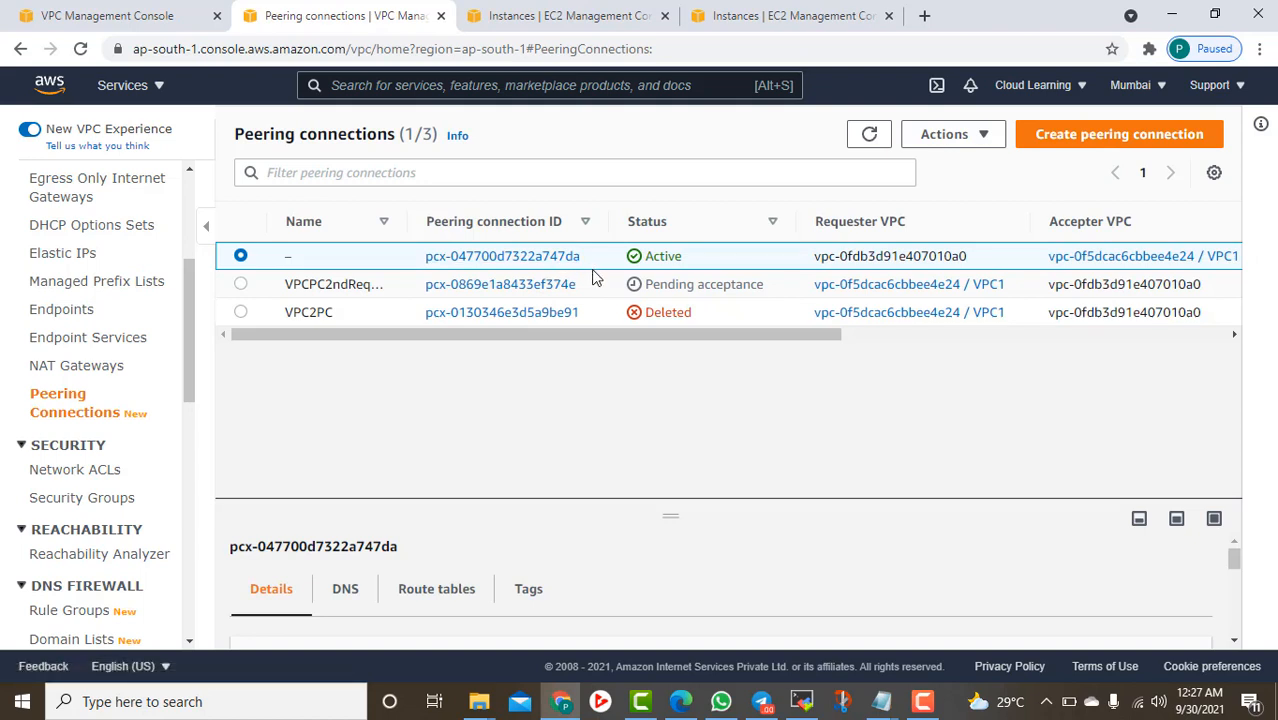
left_click(145, 16)
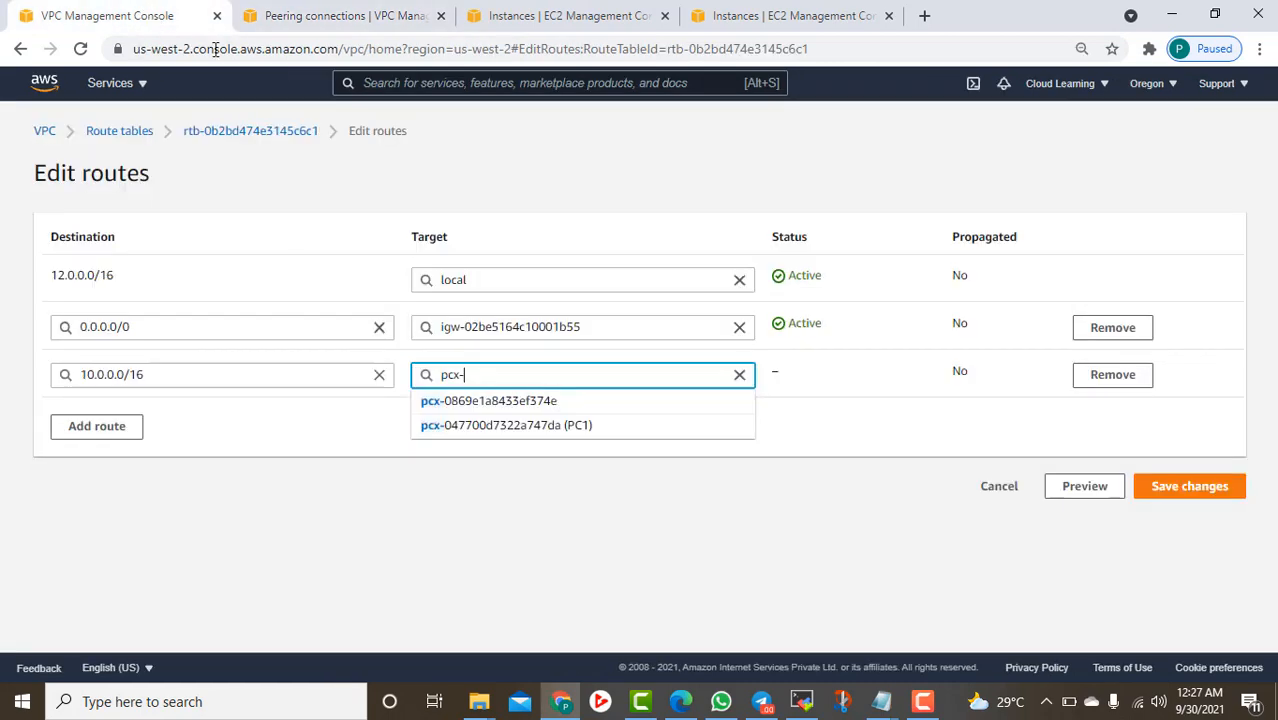
left_click(612, 426)
left_click(1203, 487)
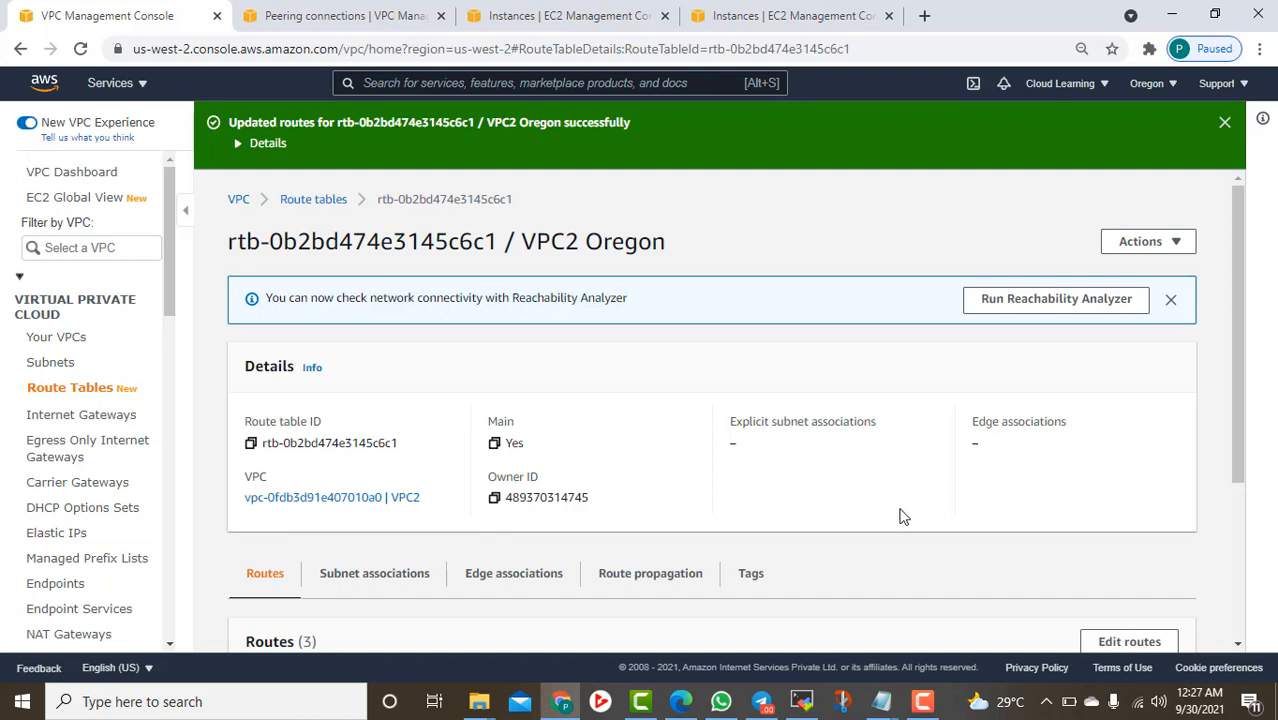
Stop the running ping on the Mumbai server
left_click(801, 701)
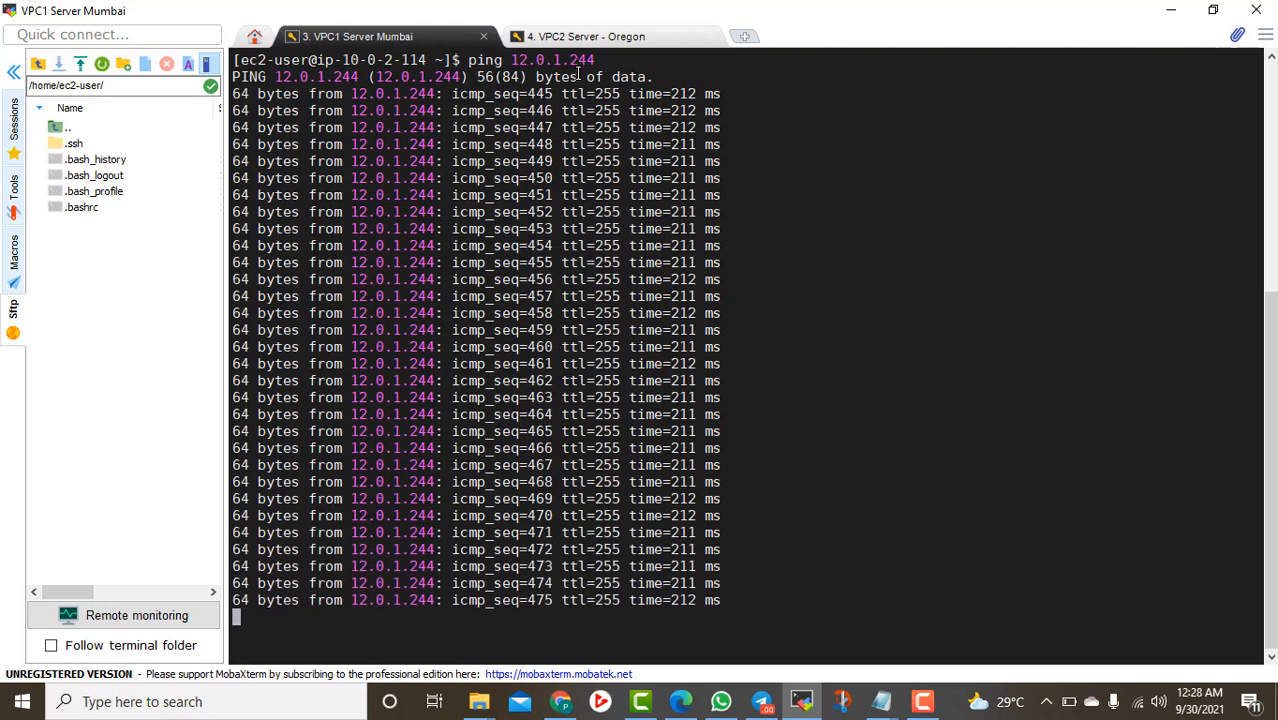
left_click(607, 43)
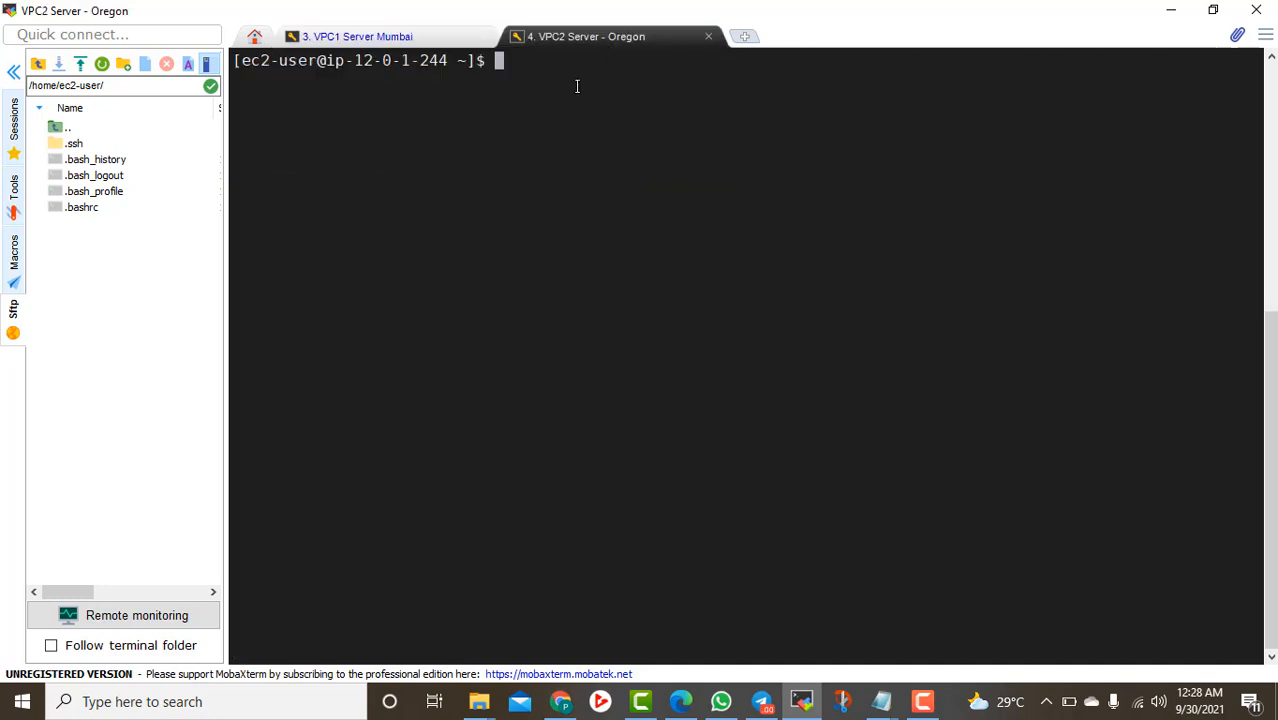
type("ping 10.0.1.")
left_click(383, 36)
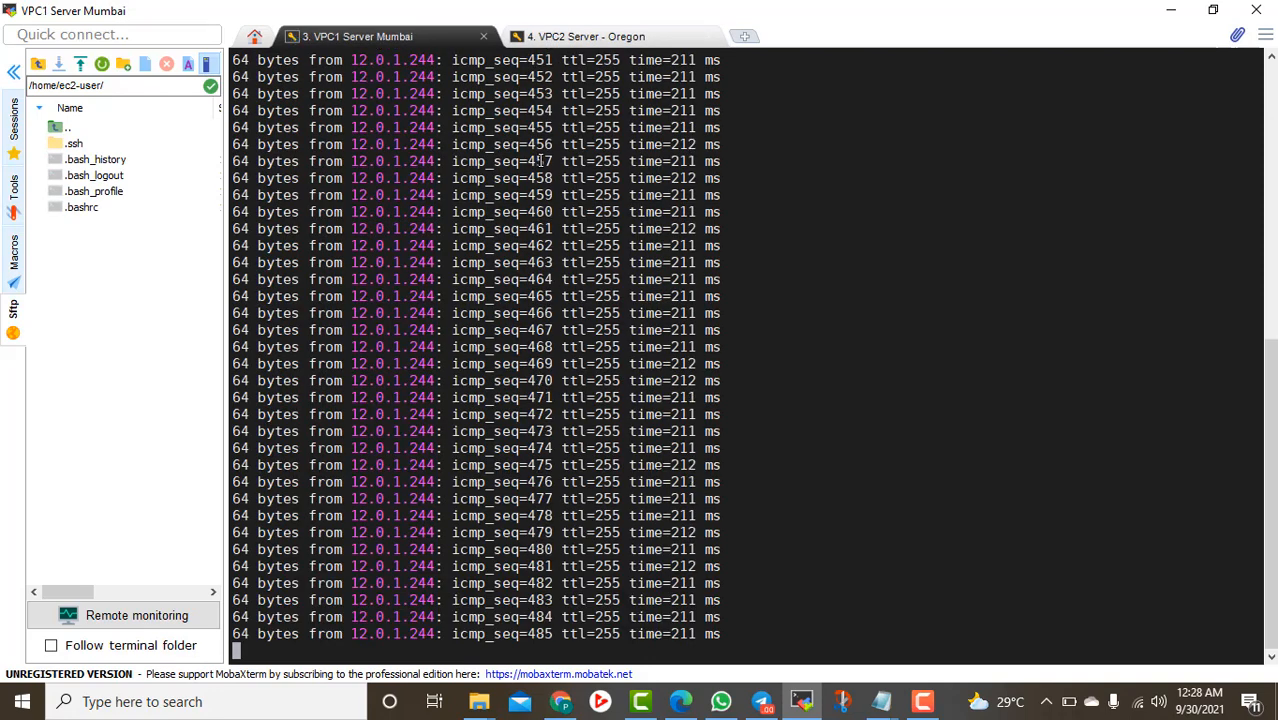
key("ctrl+c")
scroll(600, 170, "up", 15)
scroll(676, 180, "down", 1)
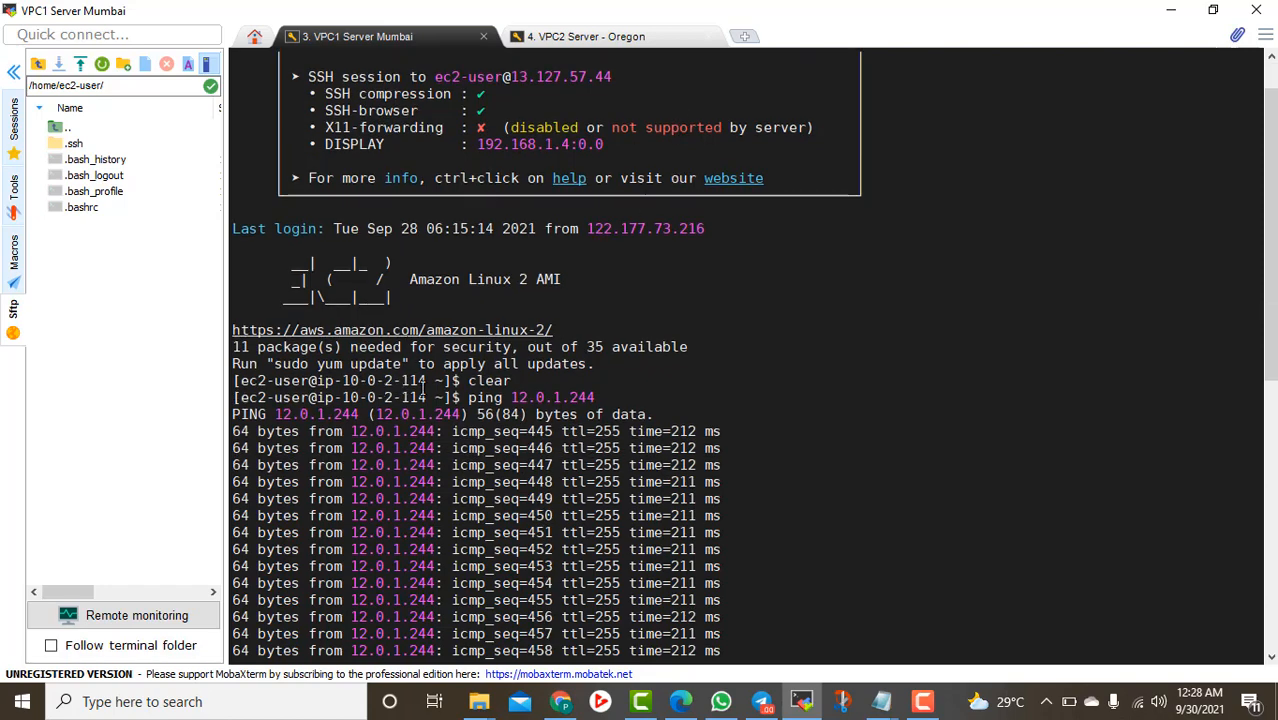
From the Oregon server, ping 10.0.2.114 after fixing the address typo: 6 received, 0% loss
left_click(580, 38)
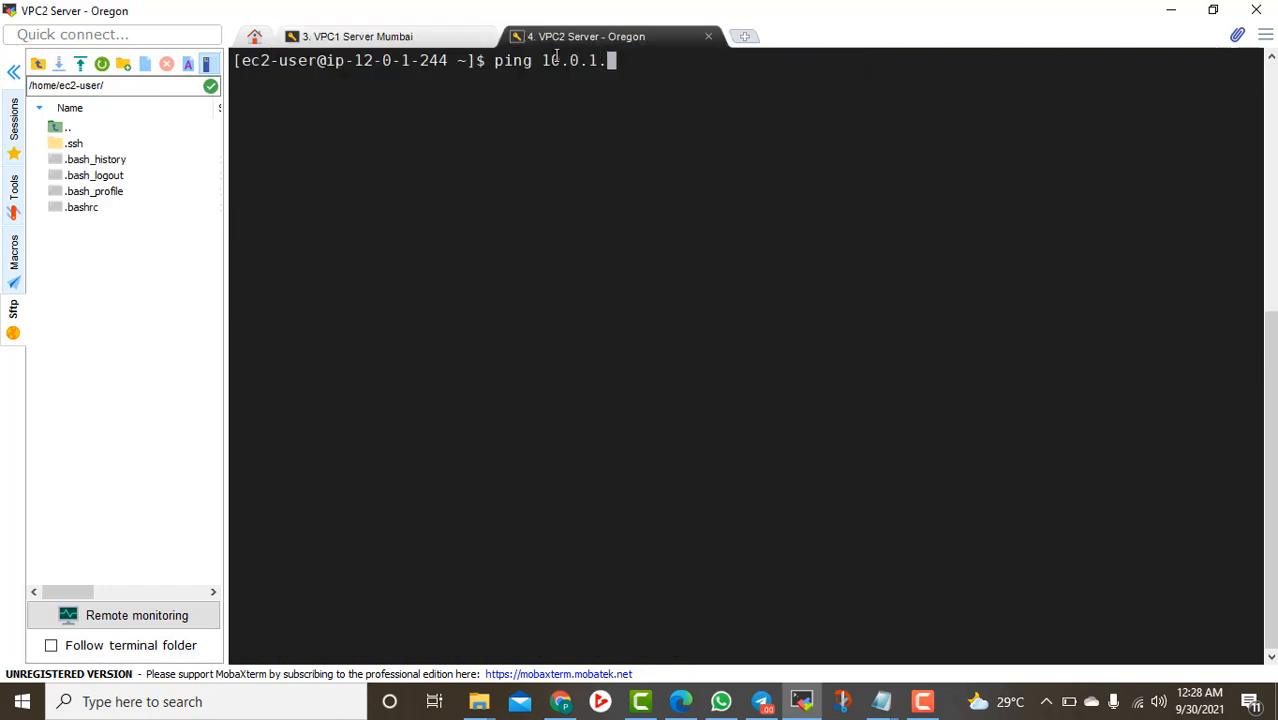
key("BackSpace")
key("BackSpace")
type("2114")
key("Return")
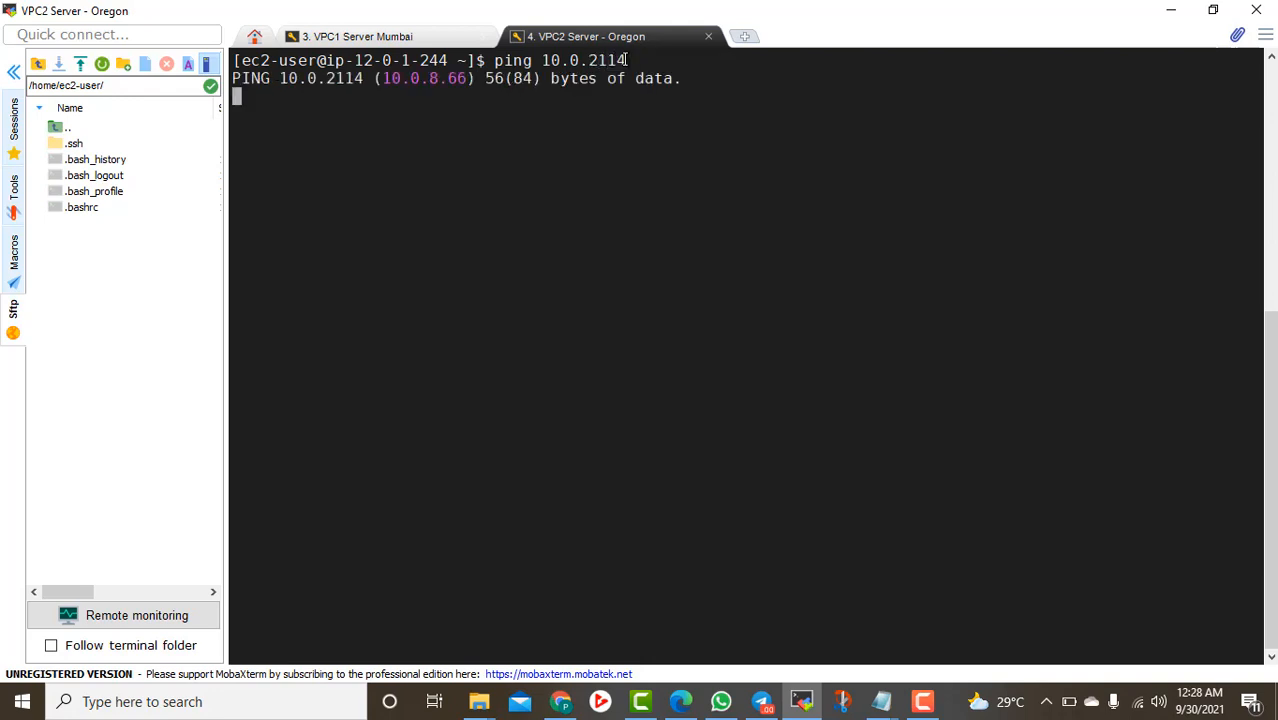
key("ctrl+c")
key("Up")
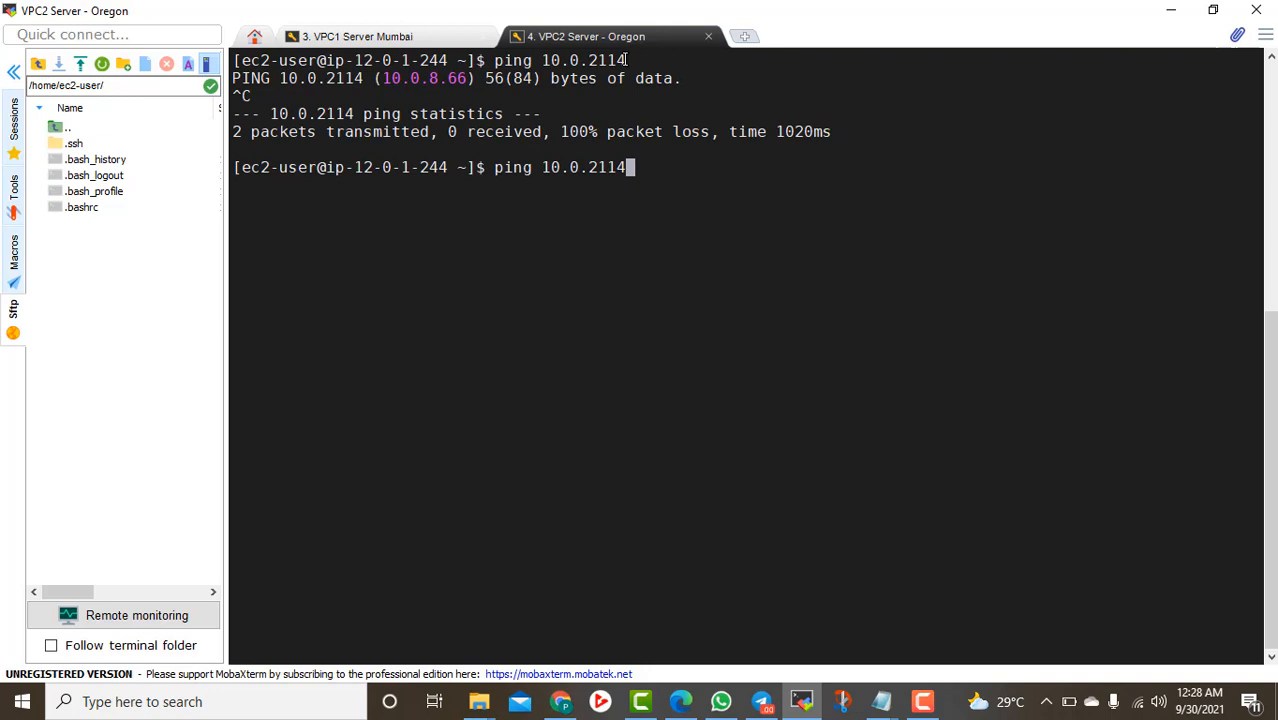
key("Left")
key("Left")
key("Left")
key("Left")
key("Right")
type(".")
key("Return")
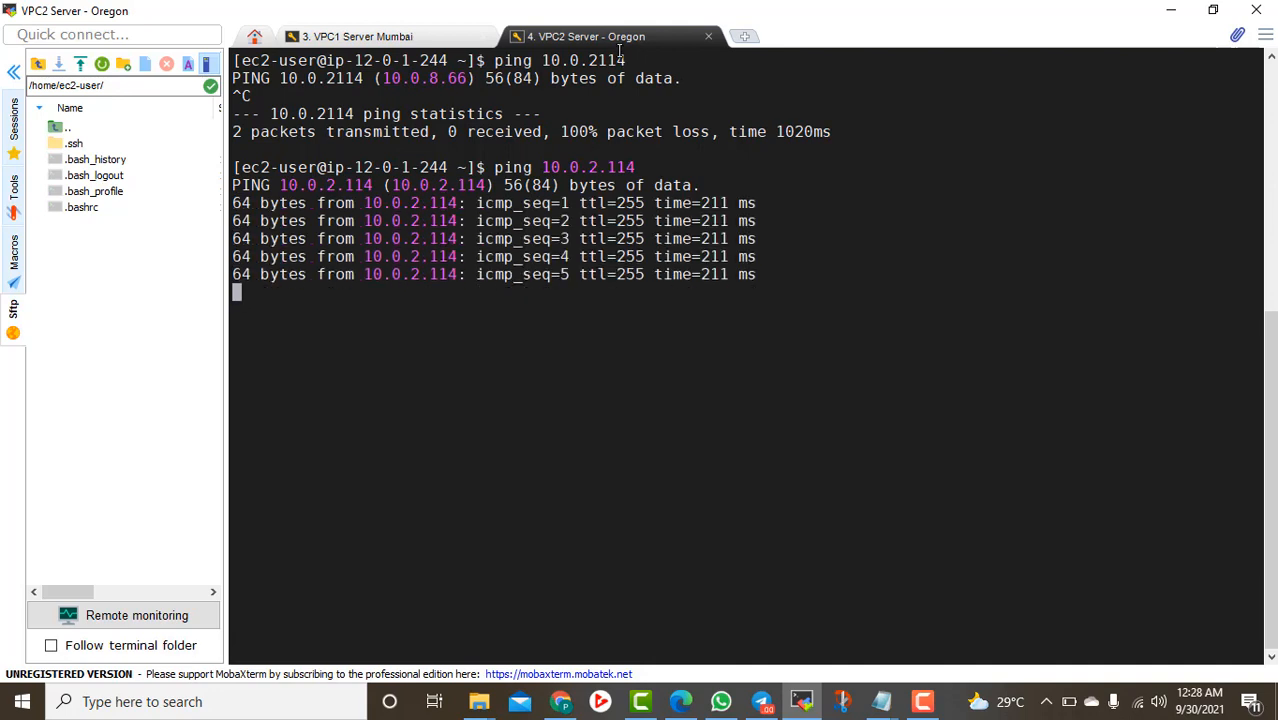
key("ctrl+c")
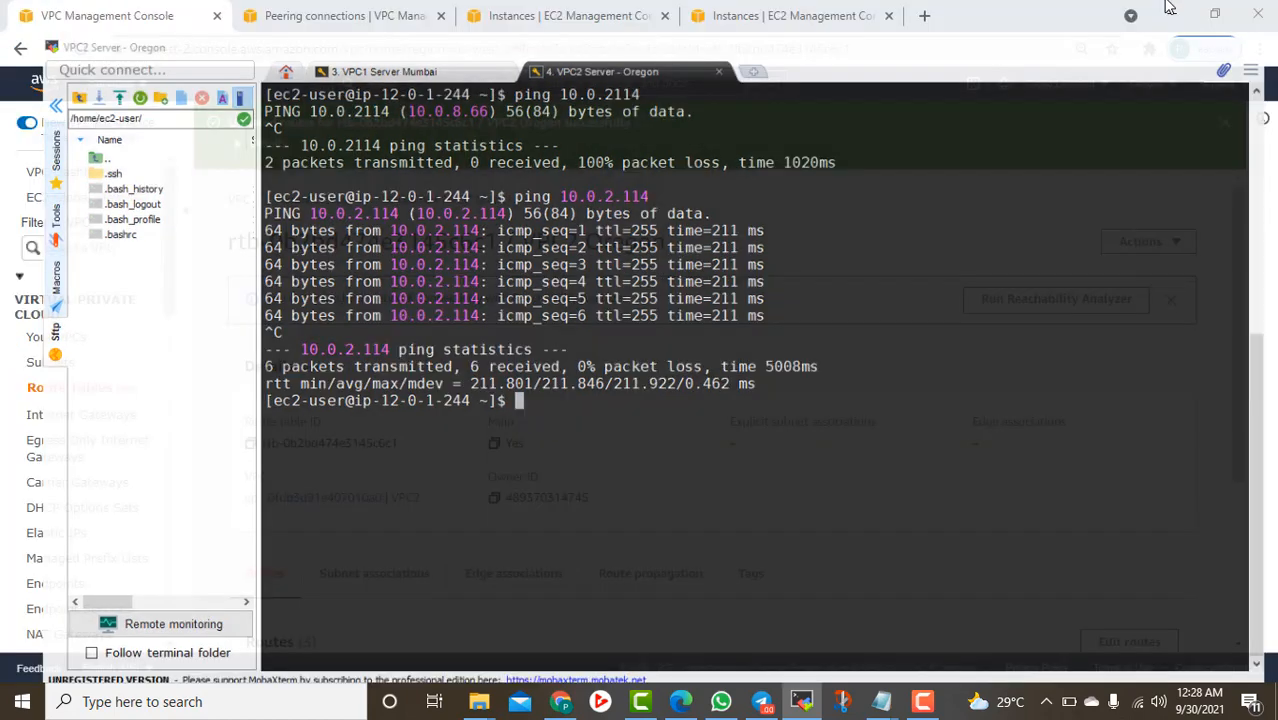
Show VPC2 Oregon's routes and highlight 10.0.0.0/16 via pcx-047700d7322a747da
left_click(1171, 10)
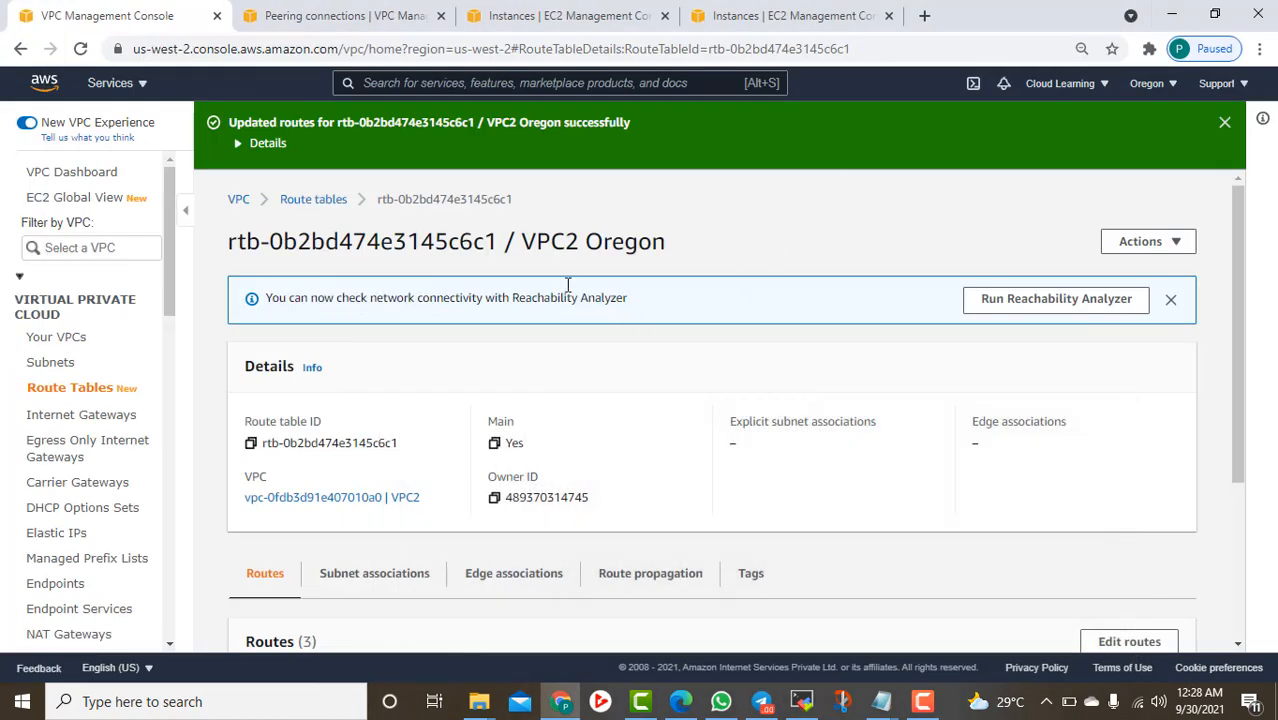
left_click(313, 199)
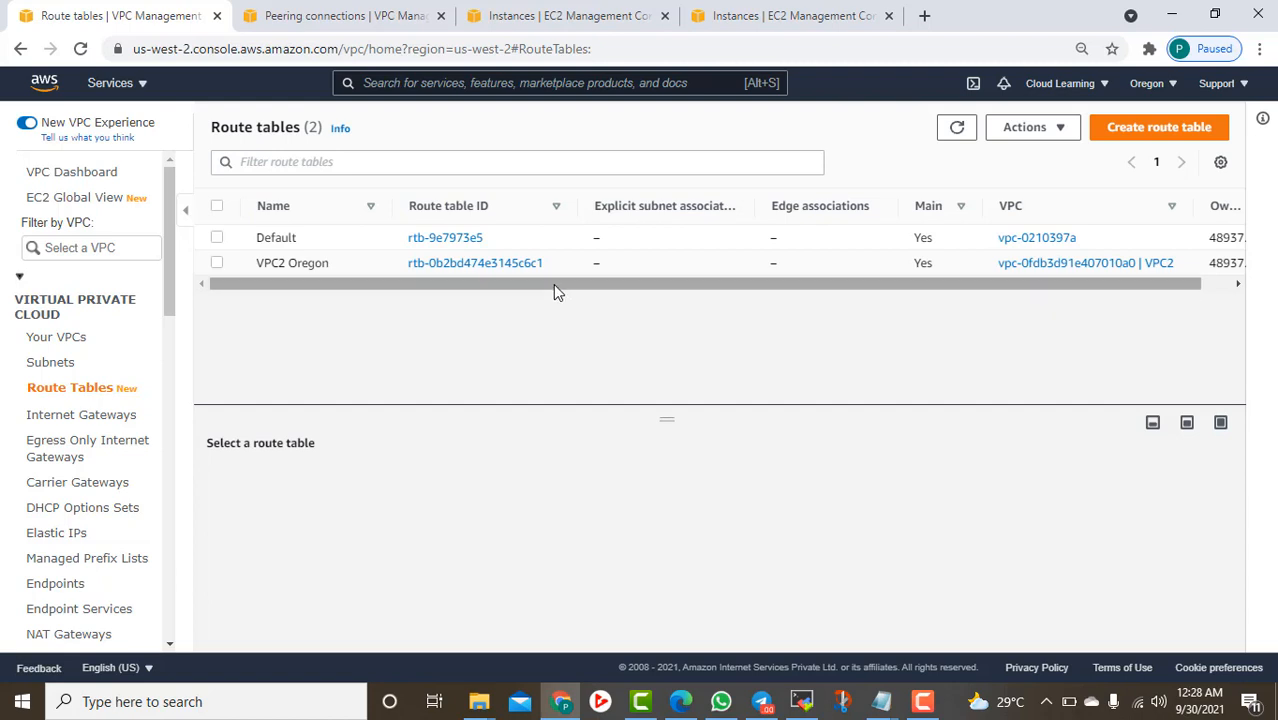
left_click(217, 263)
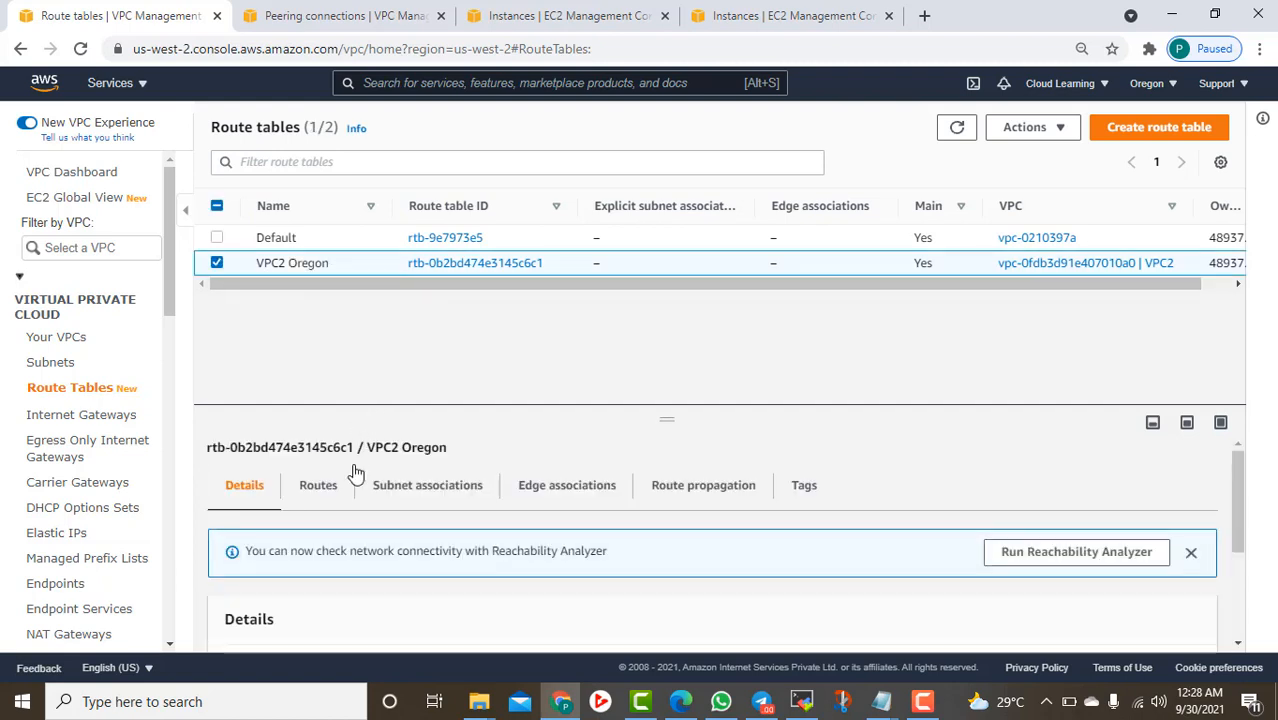
left_click(320, 485)
scroll(484, 487, "down", 3)
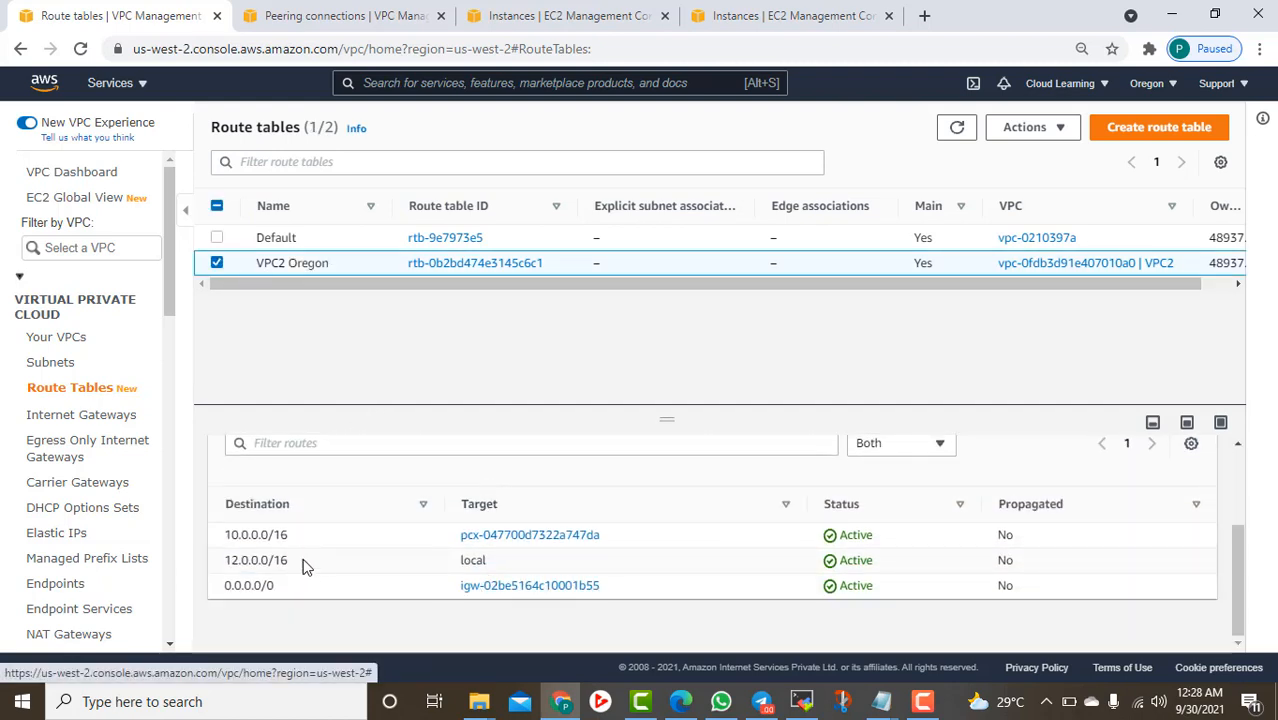
left_click_drag(290, 536, 233, 531)
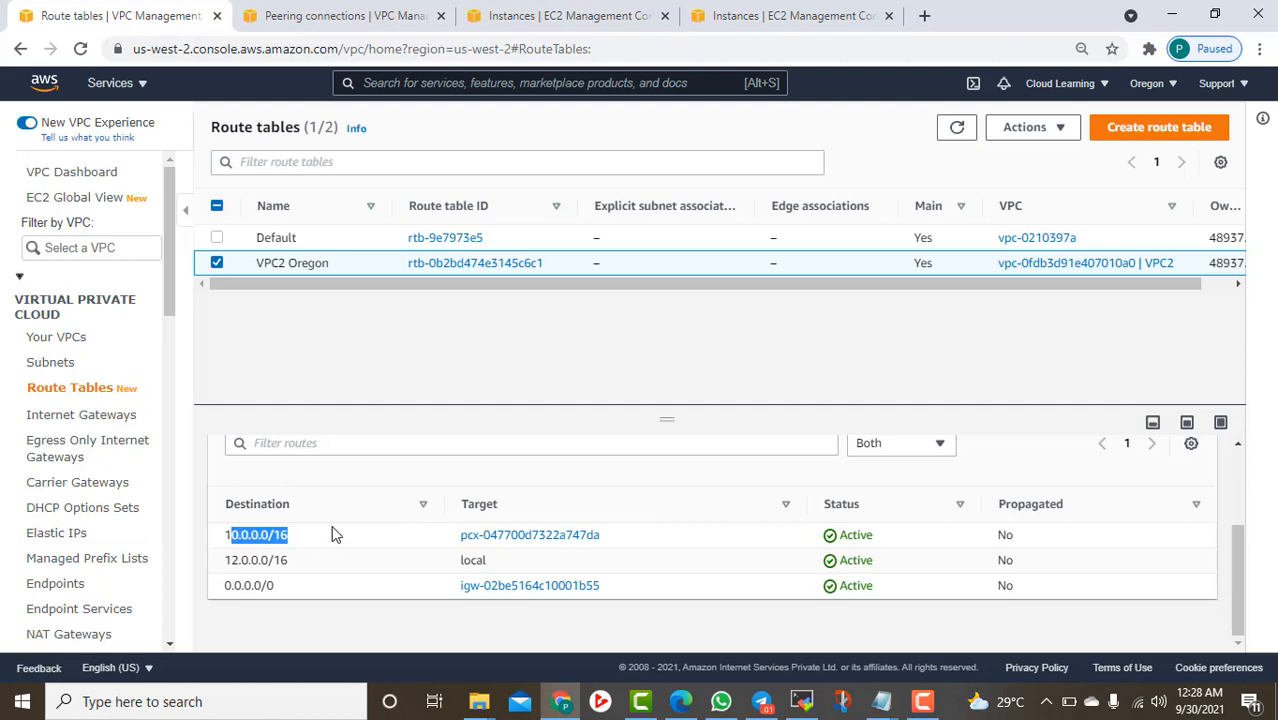
left_click_drag(626, 545, 662, 525)
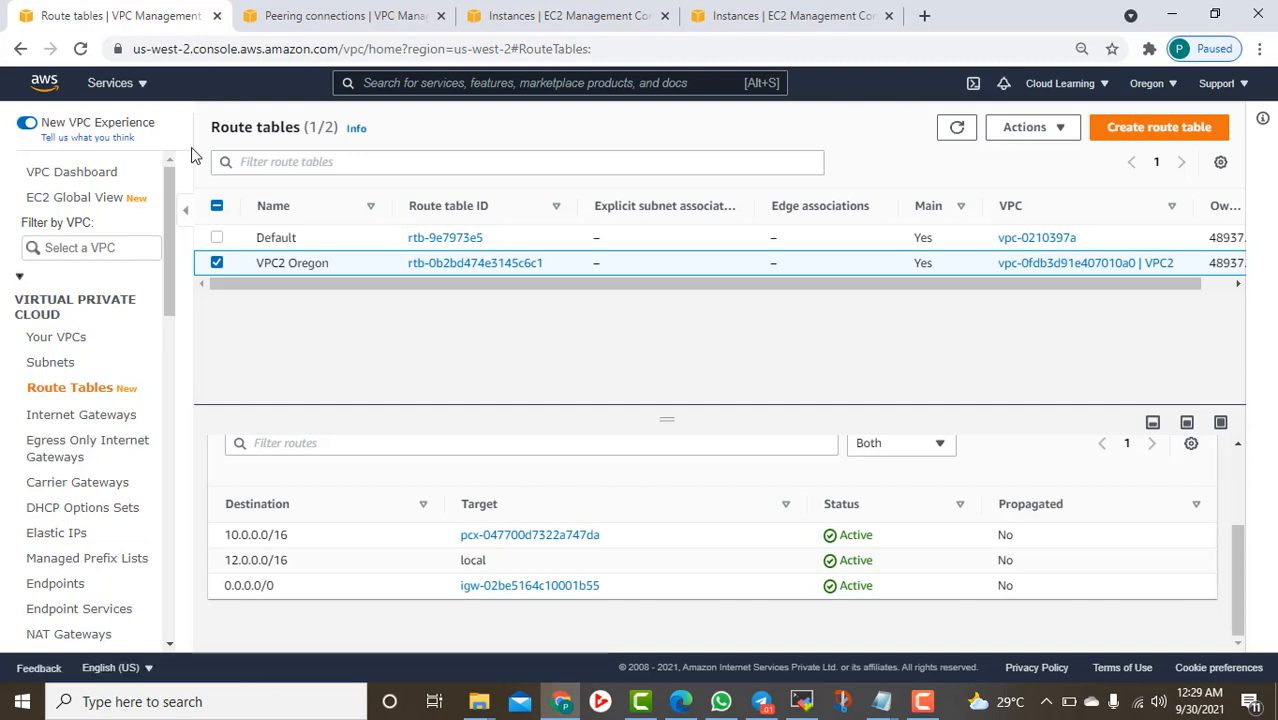
Launch Notepad from the Run prompt
right_click(22, 701)
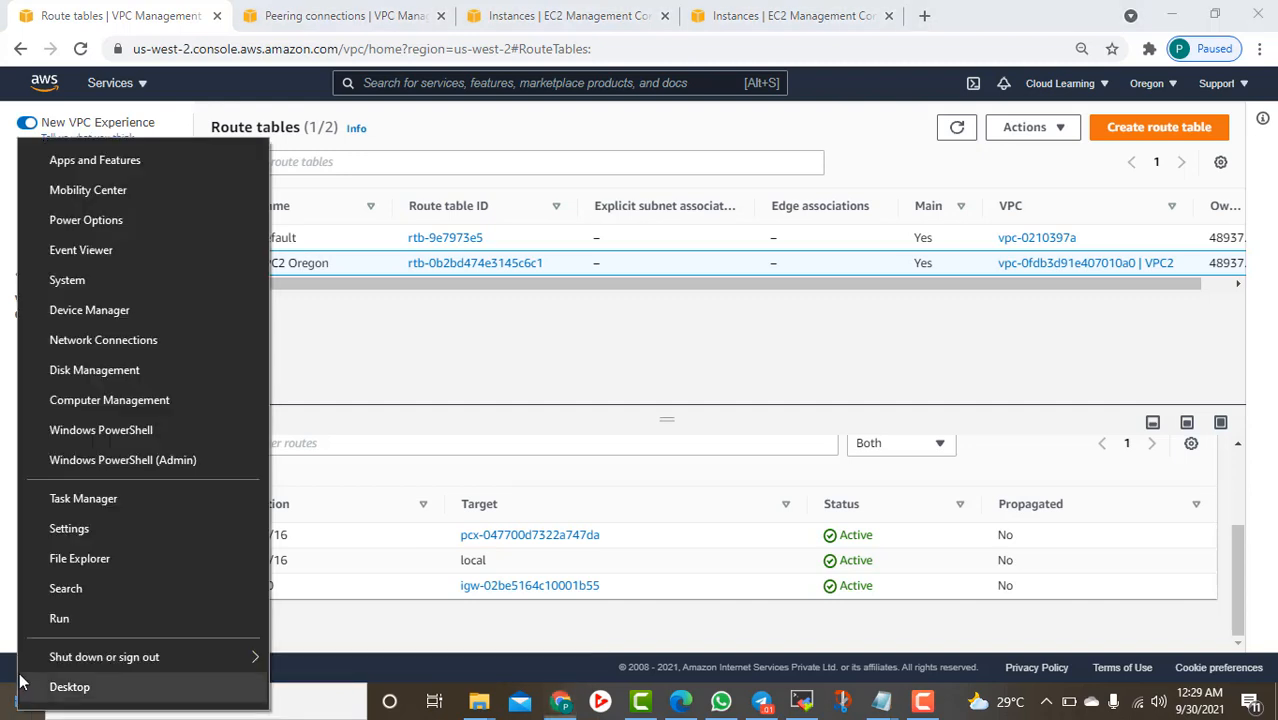
left_click(59, 618)
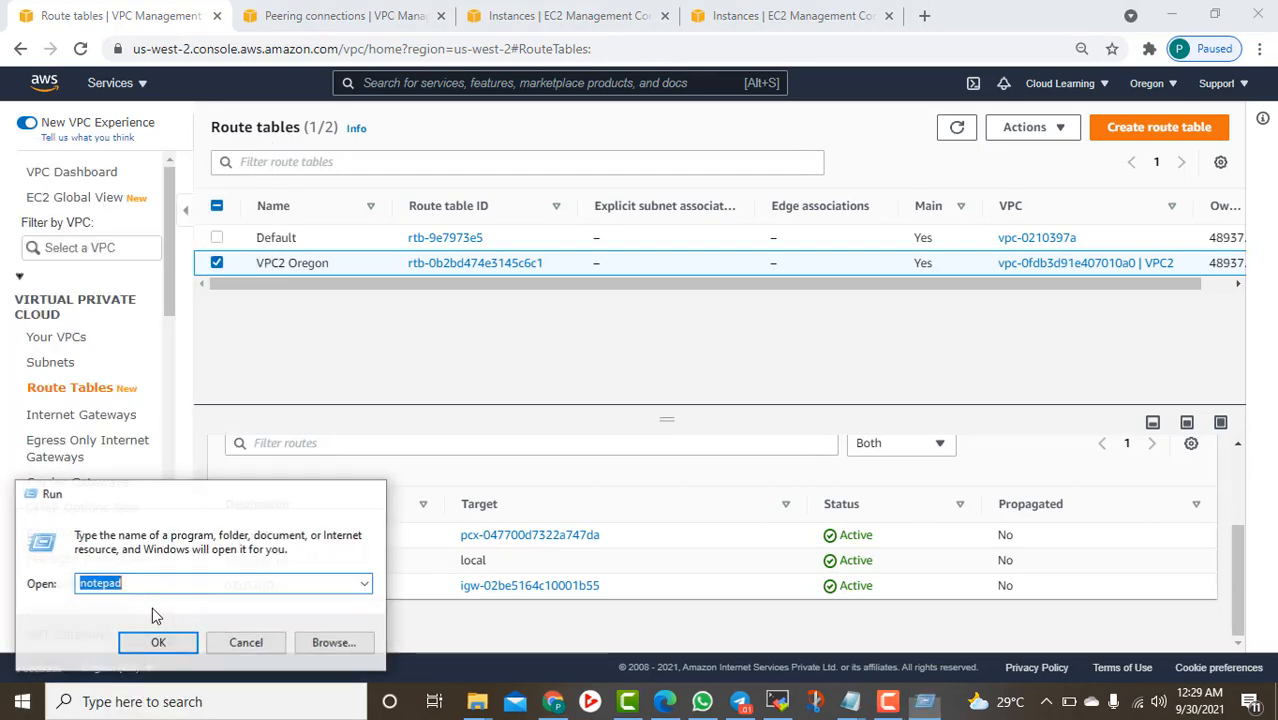
key("Return")
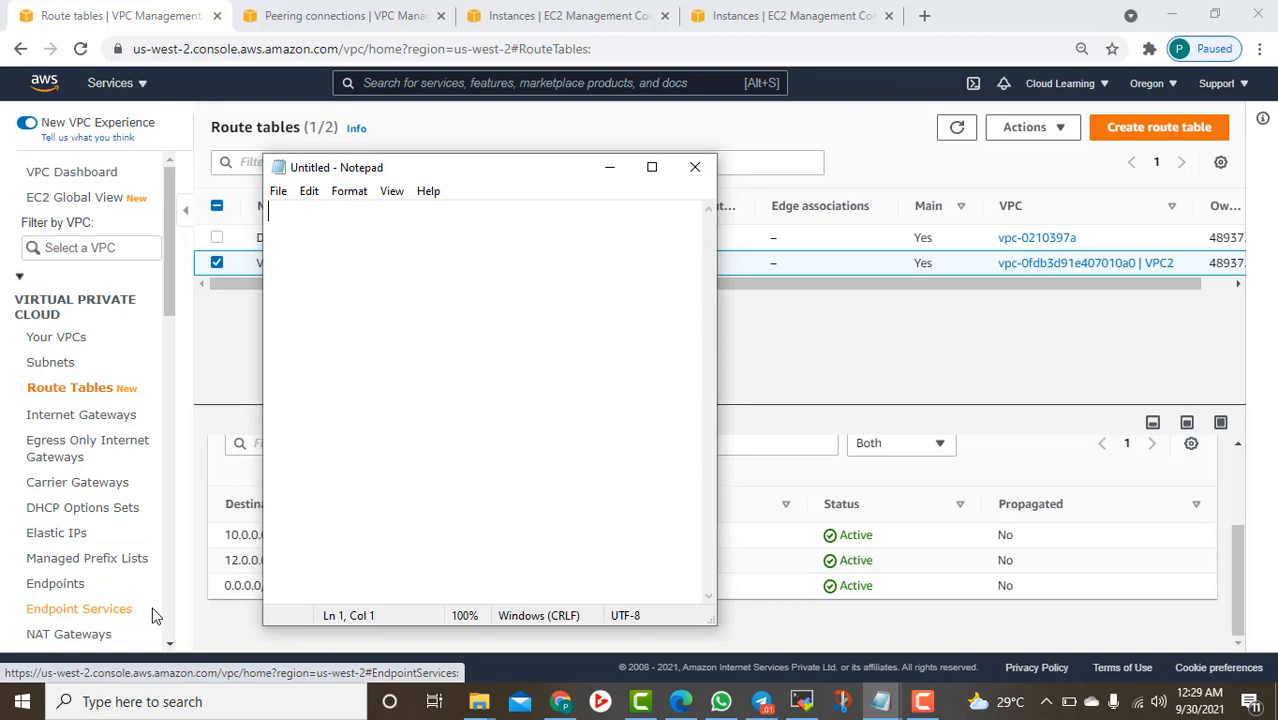
Type the price '7000/-' and the course title 'AWS Solution Architect Associate'
type("7000")
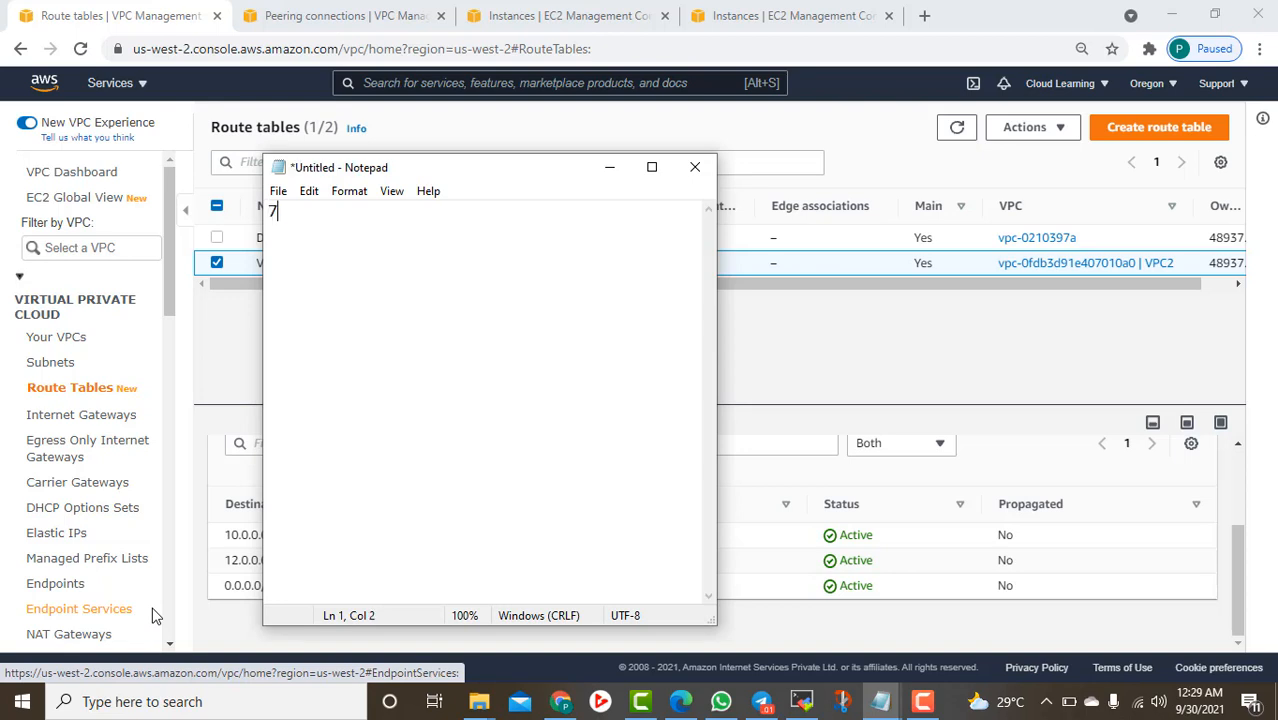
key("Return")
key("Return")
key("BackSpace")
type("/-")
key("Return")
type("AWS Solu")
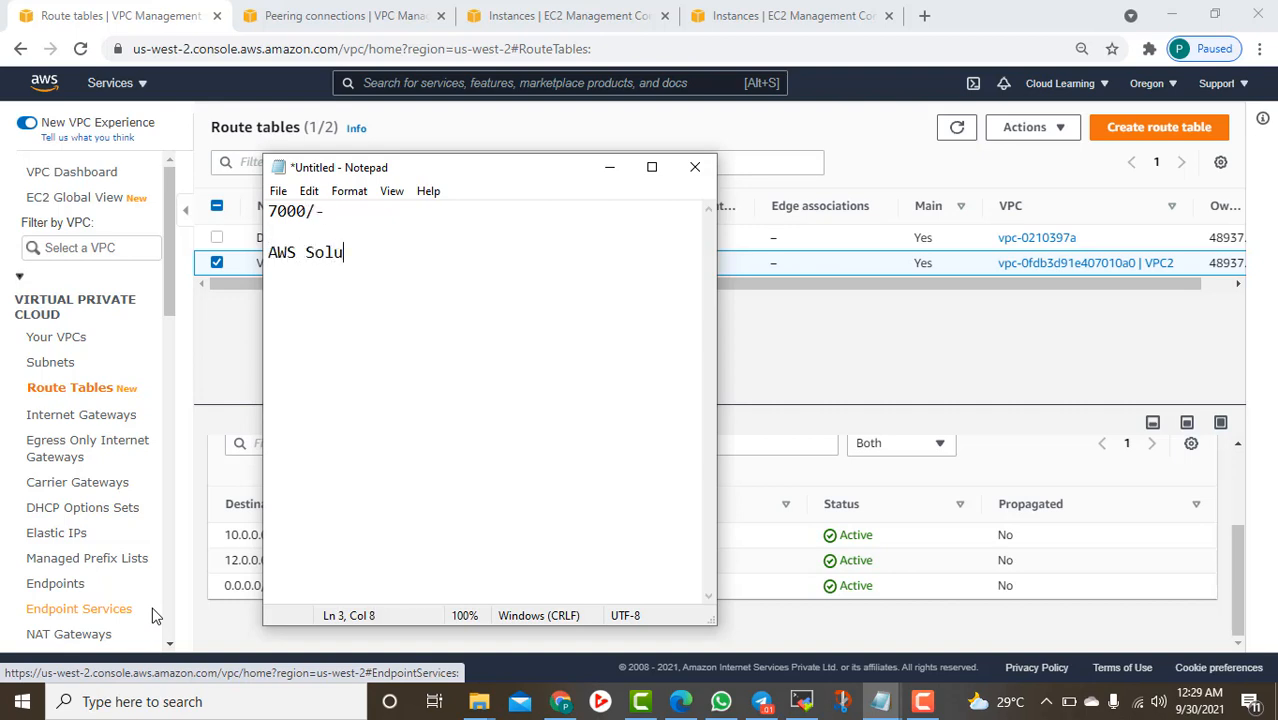
type("tion Architec")
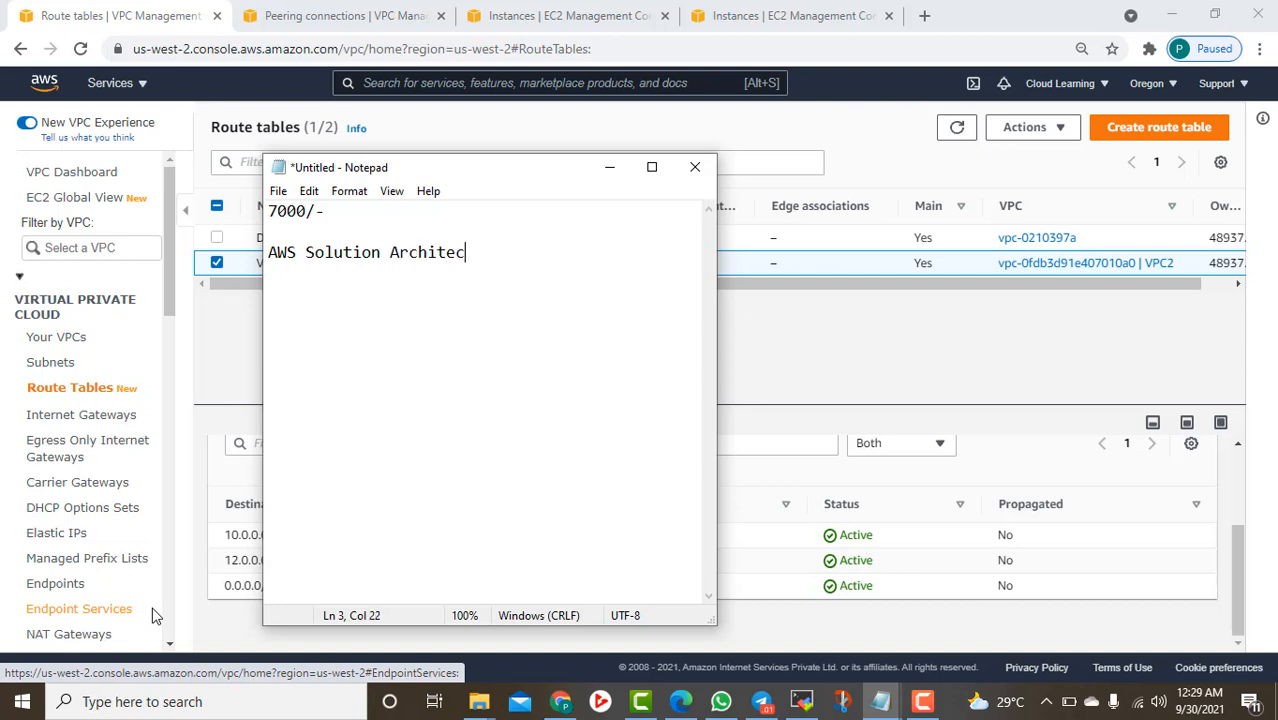
type("t Associate")
key("Return")
key("Return")
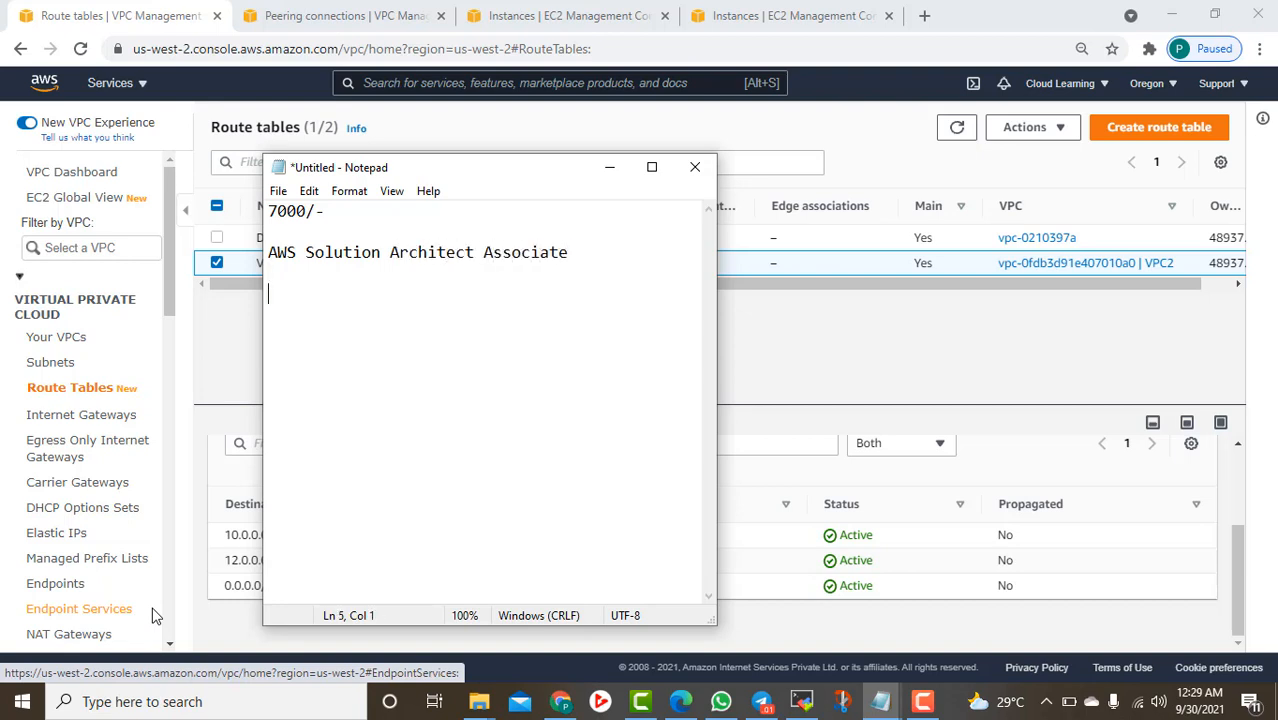
Add the 'Practical based' and 'Labs based' lines
type("PracticalB")
key("BackSpace")
type("based")
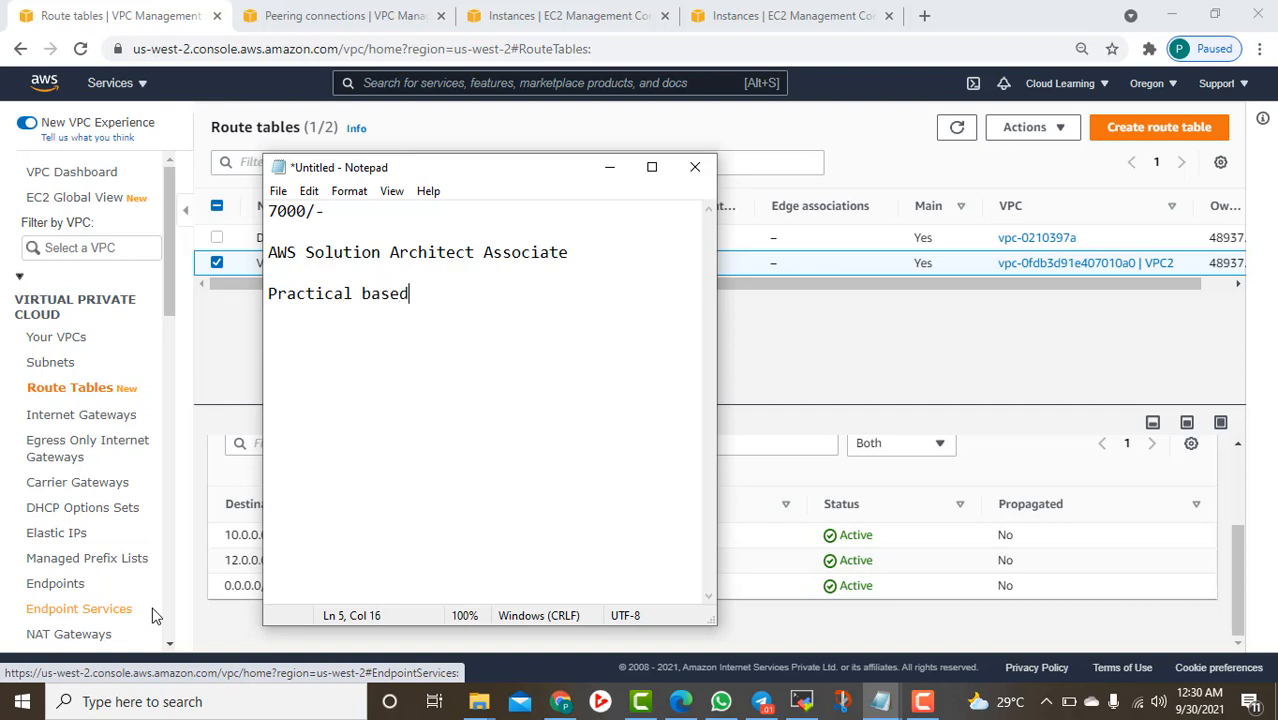
key("Return")
type("Labs based")
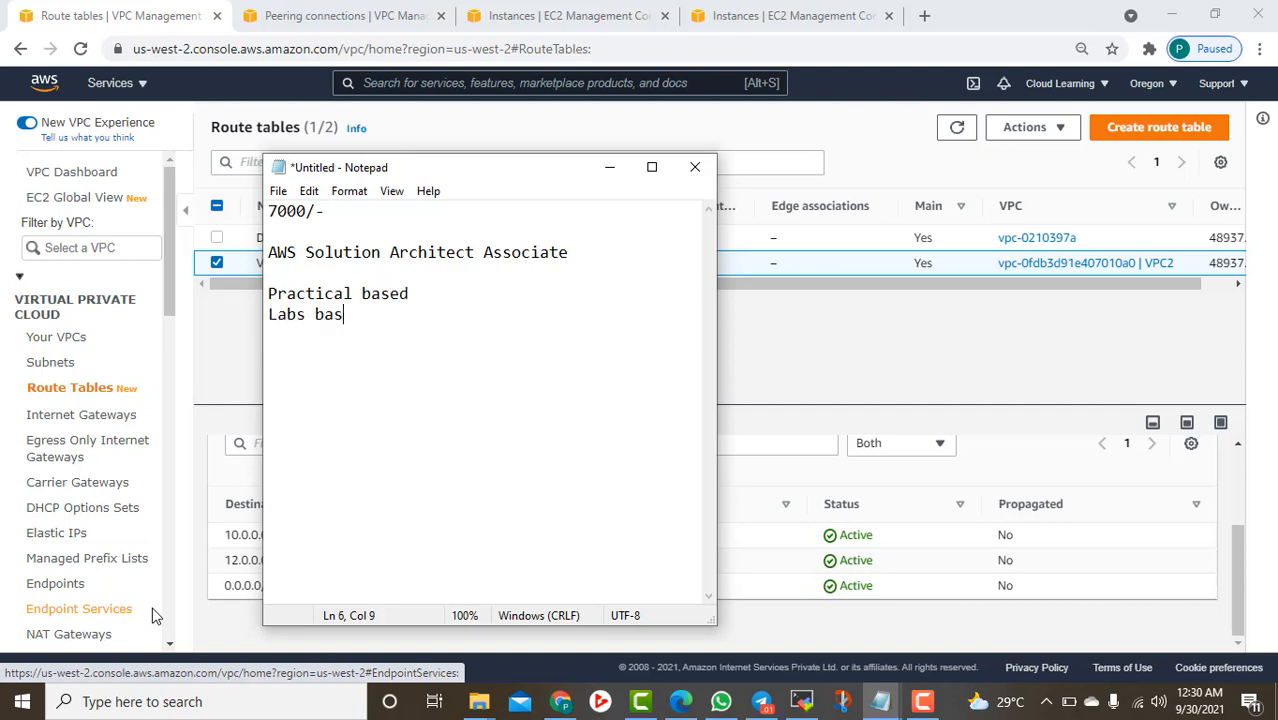
key("Return")
Add 'Bonus - You will get self learning course worth Rs. 5000/- absolutely free with this.'
type("Bonus - YOu")
key("BackSpace")
key("BackSpace")
key("BackSpace")
type("ou wi")
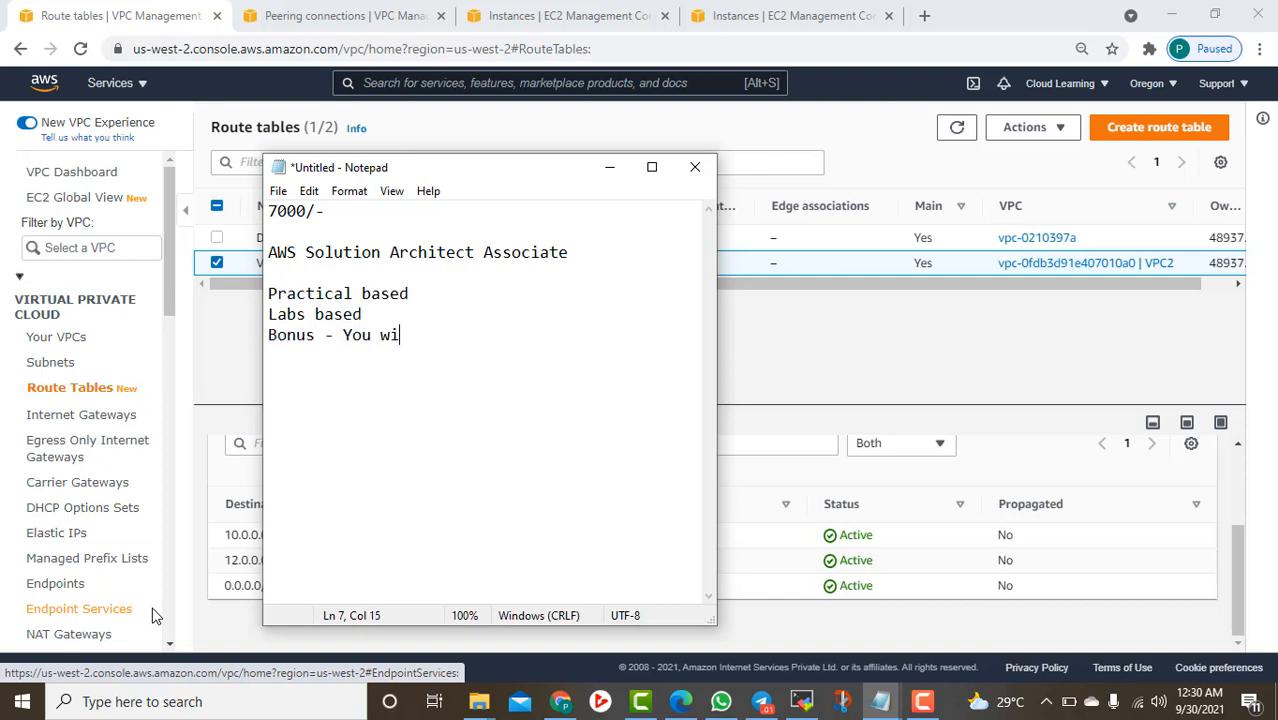
type("ll get self ")
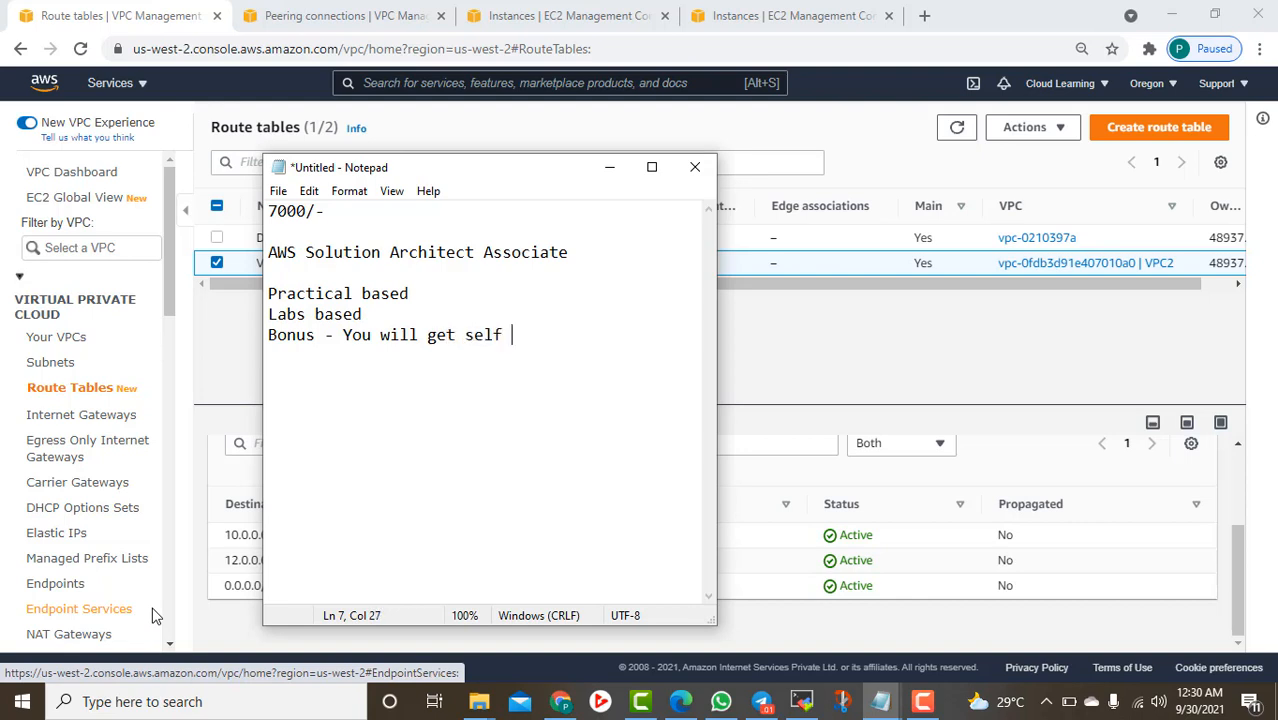
type("learning course ")
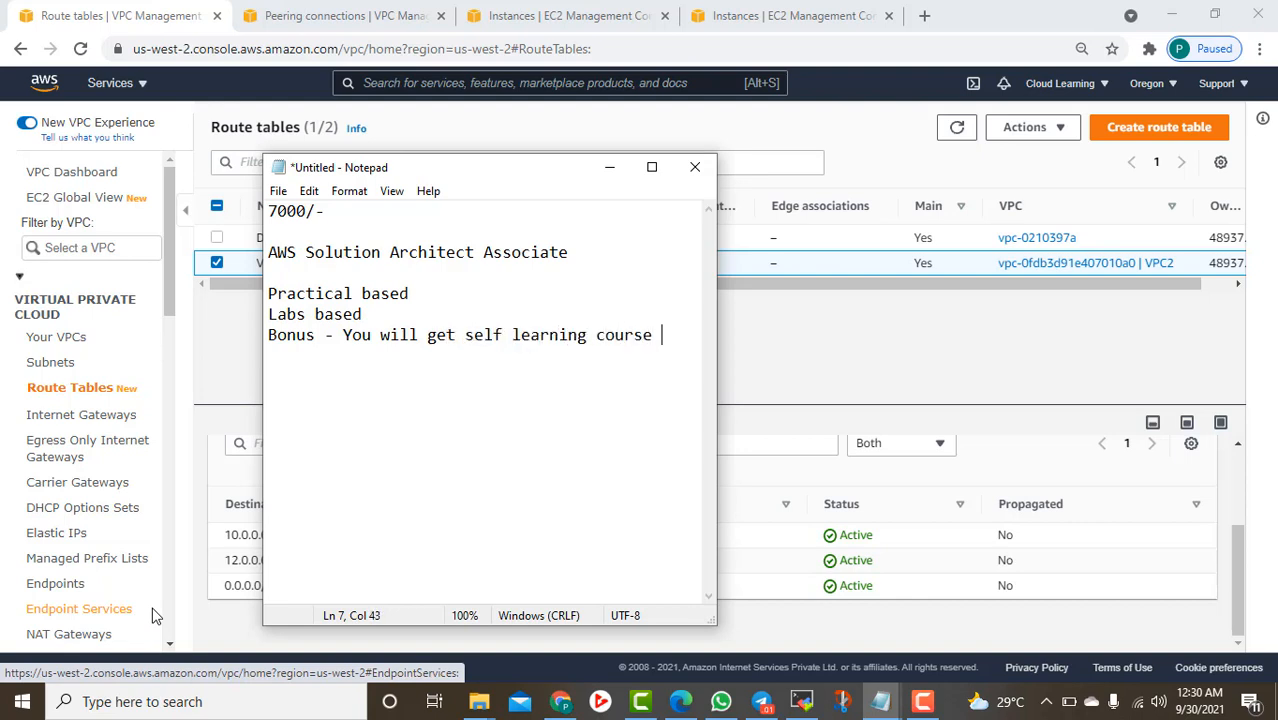
type("work")
key("BackSpace")
type("th Rs. 5000/- ")
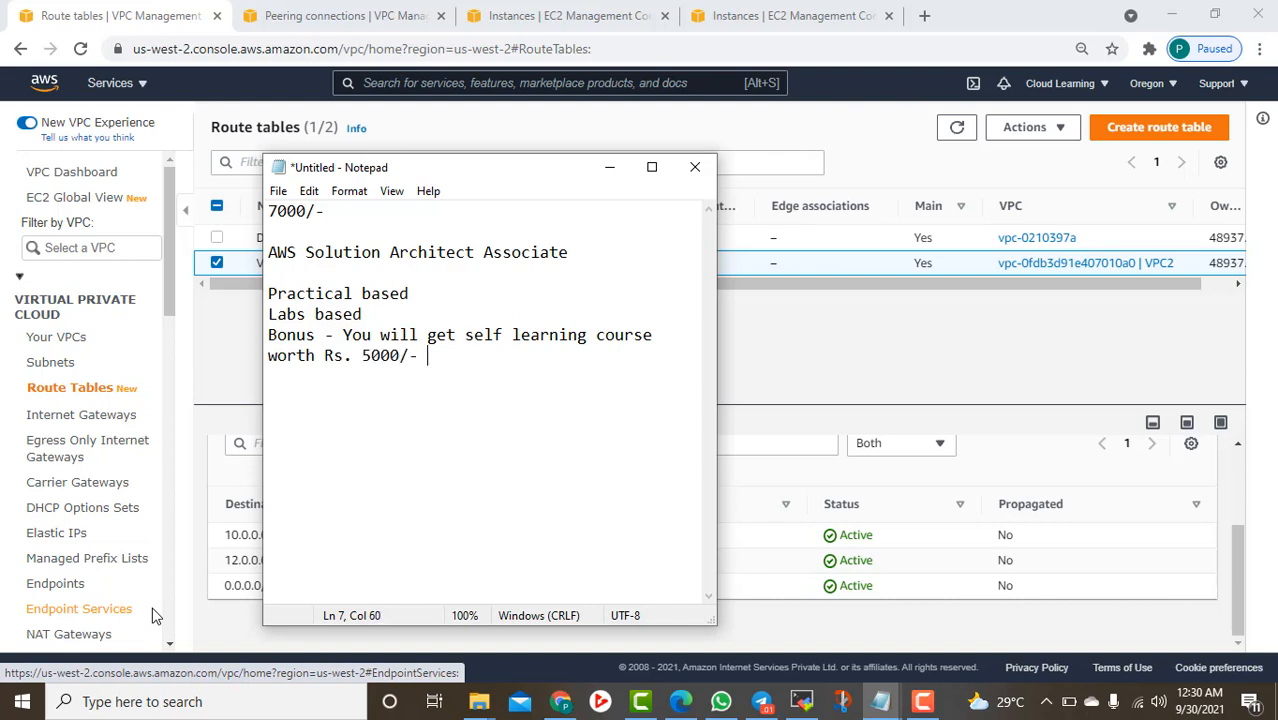
type("abo")
type("olutio")
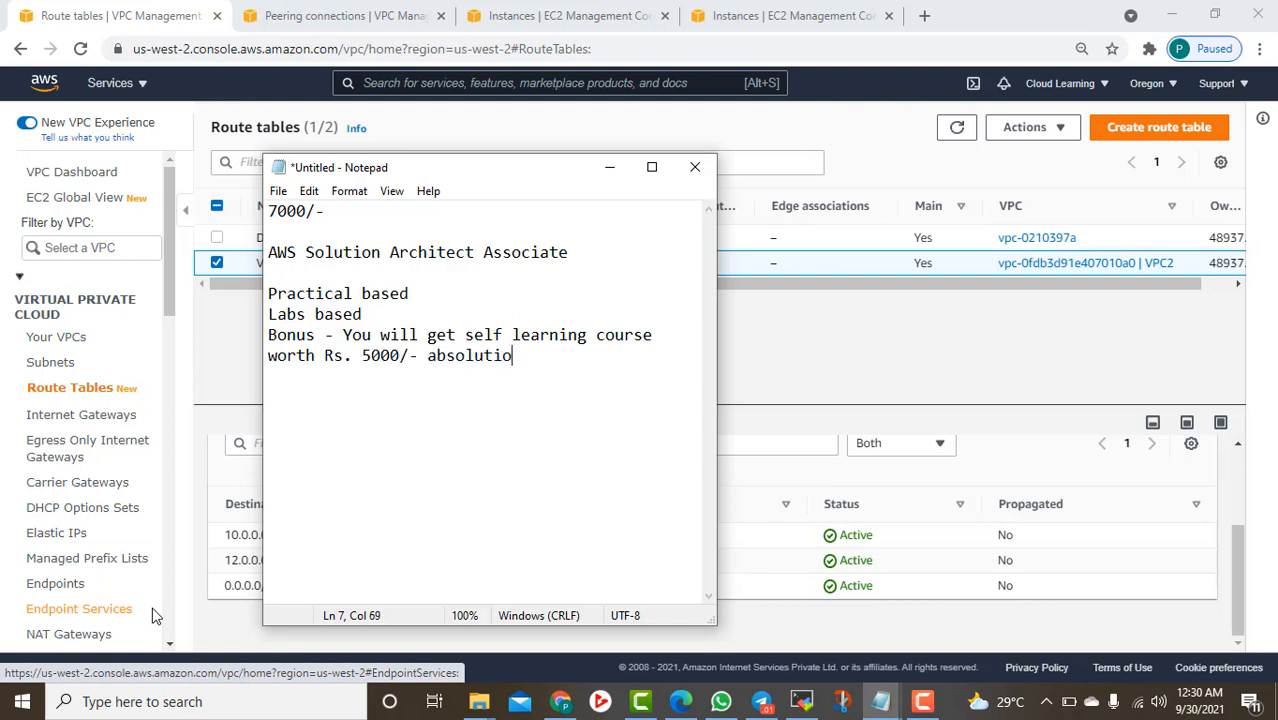
key("BackSpace")
key("BackSpace")
type("ely free wi")
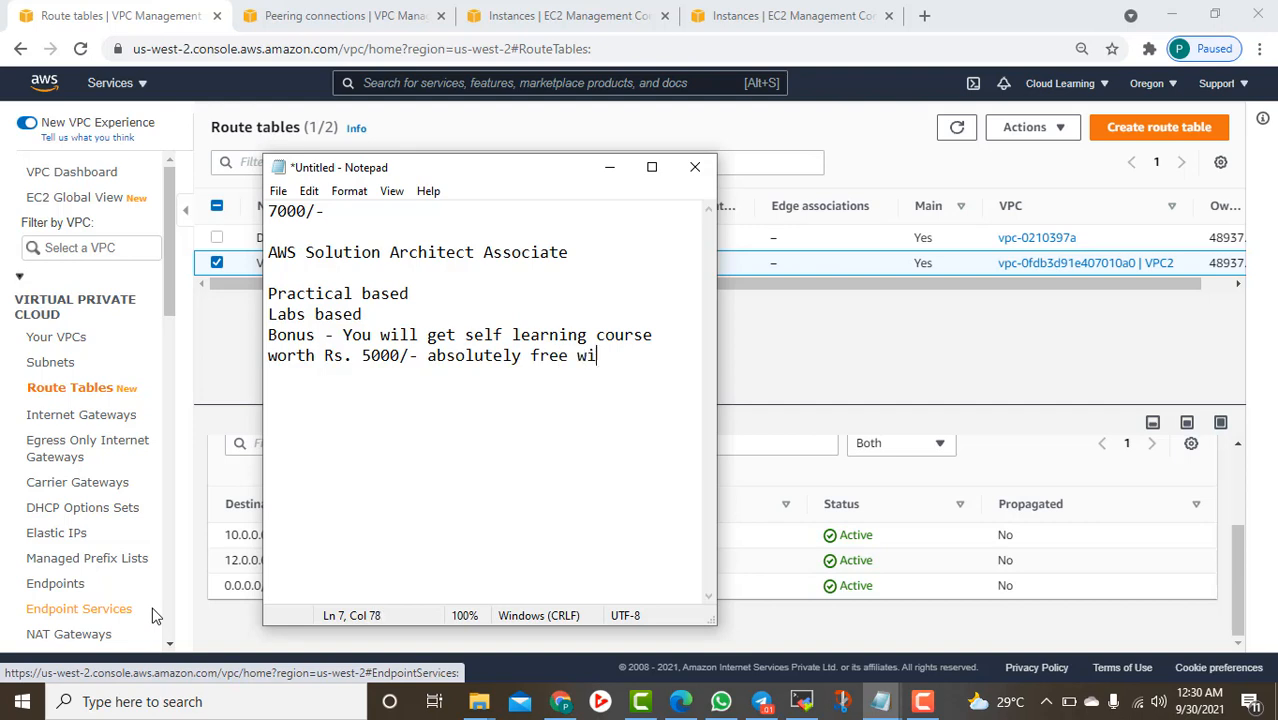
type("th this.")
key("Return")
Write 'Certified Trainer with almost 15 years experience' and add blank lines below it
type("Ce")
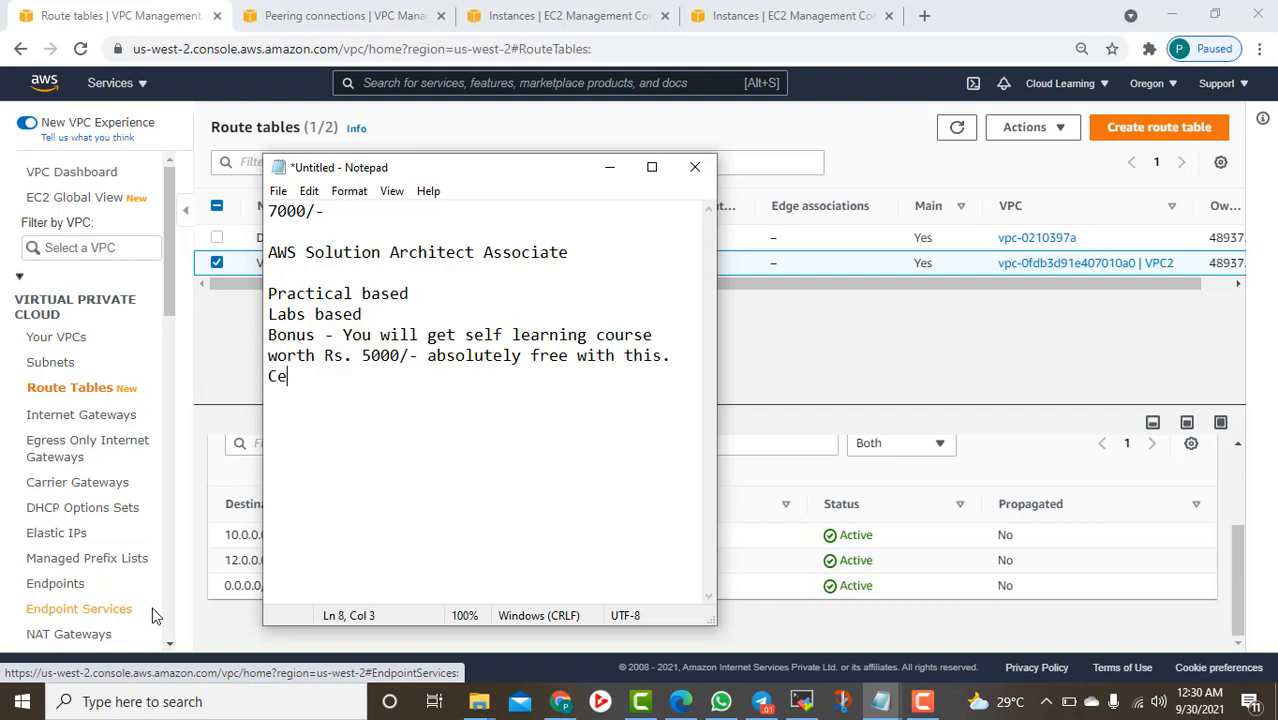
type("rtified Trainer.")
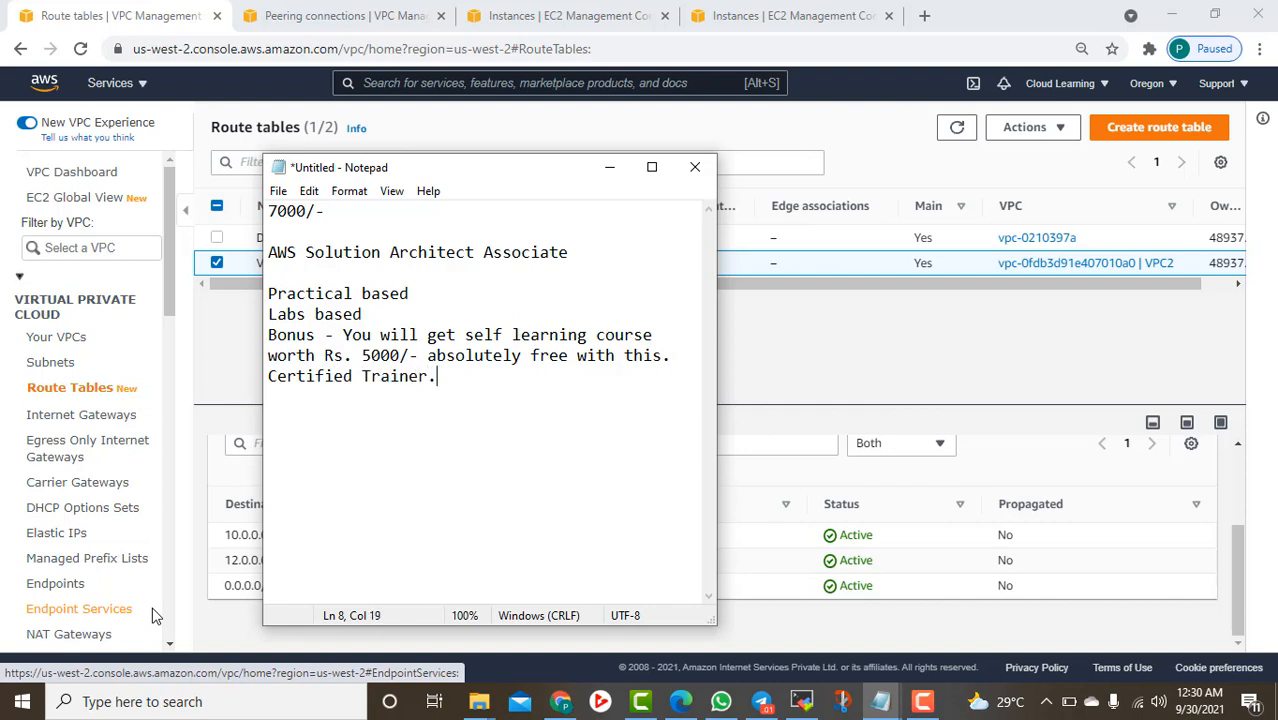
key("BackSpace")
type("with almost15 yrs")
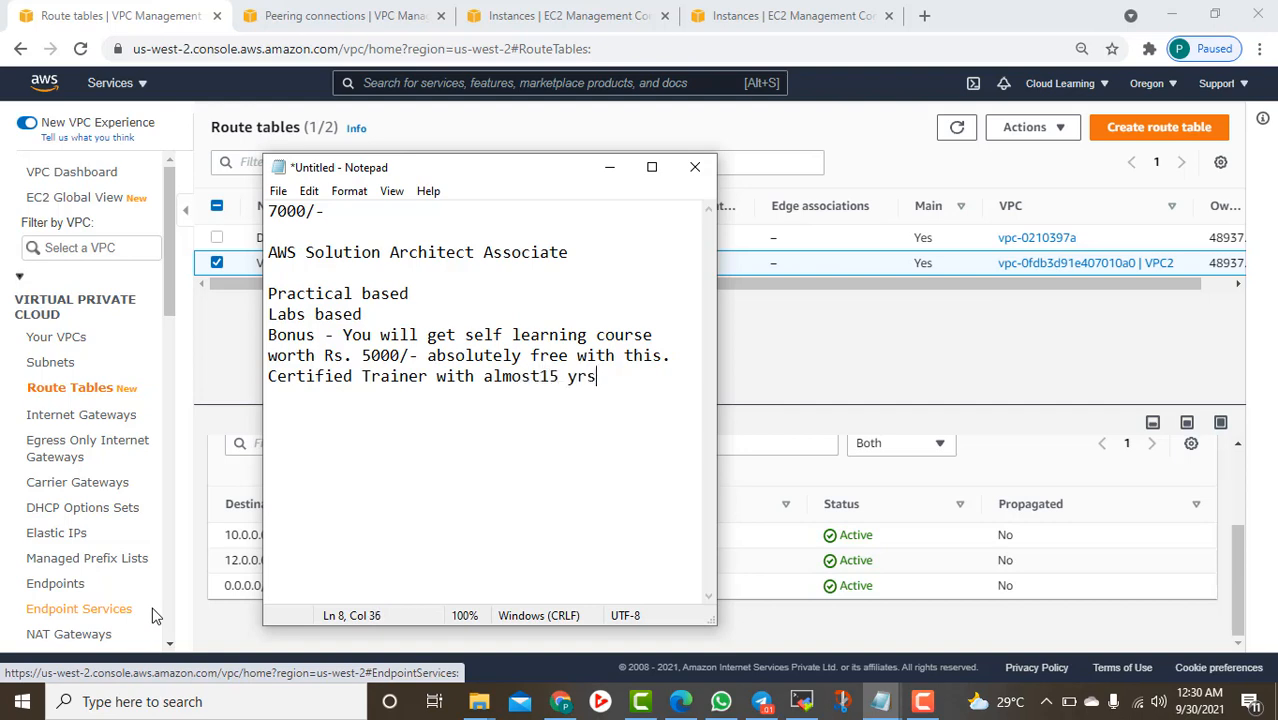
key("BackSpace")
key("BackSpace")
key("BackSpace")
type("years.")
key("BackSpace")
key("BackSpace")
type("experience")
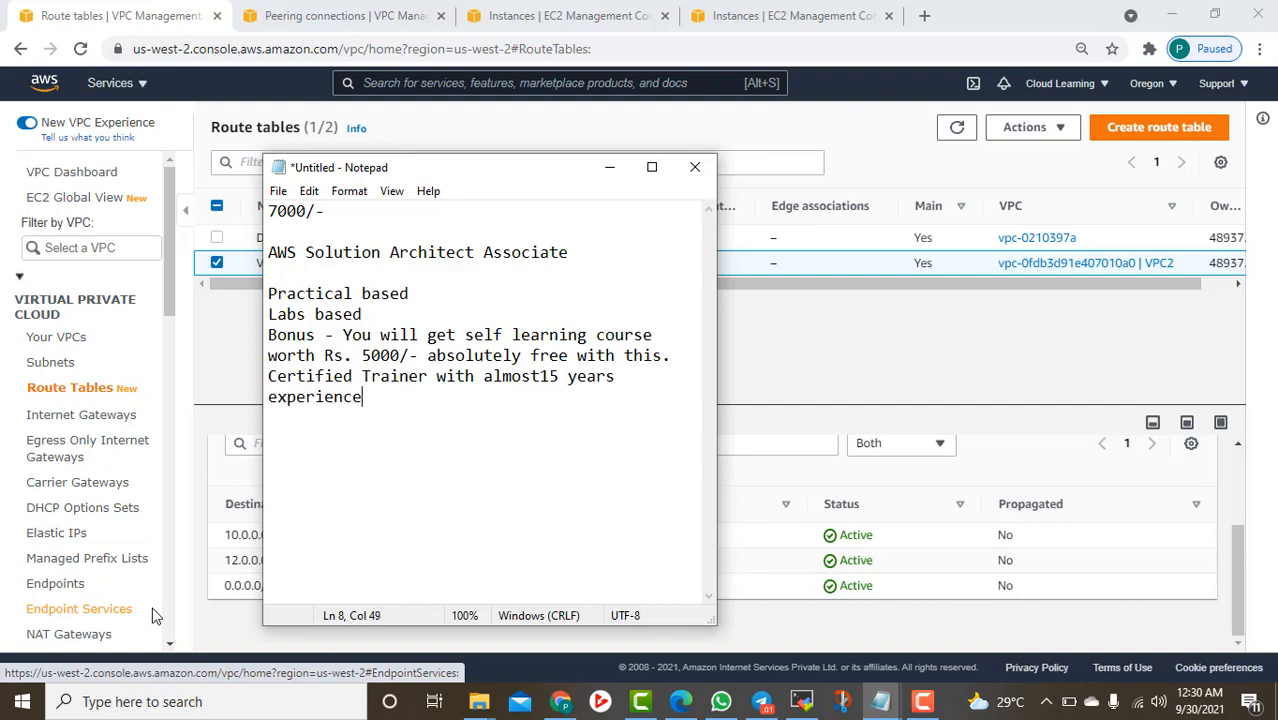
key("ctrl+Left")
key("ctrl+Left")
key("ctrl+Left")
key("ctrl+Left")
key("Right")
key("Right")
key("Right")
key("Right")
key("Right")
key("Right")
key("Right")
key("Right")
key("Right")
key("Right")
key("Right")
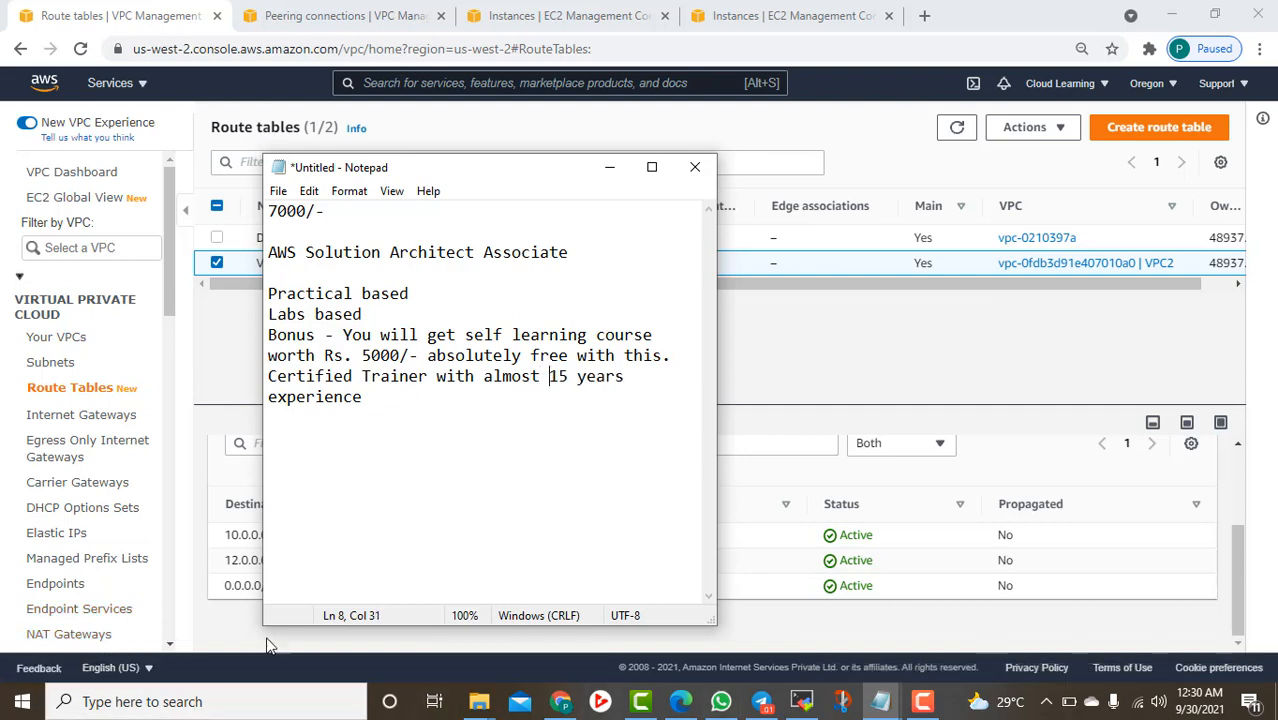
left_click(405, 398)
key("Return")
key("Return")
In a new tab, load the site suggested after typing 'zq'
left_click(924, 15)
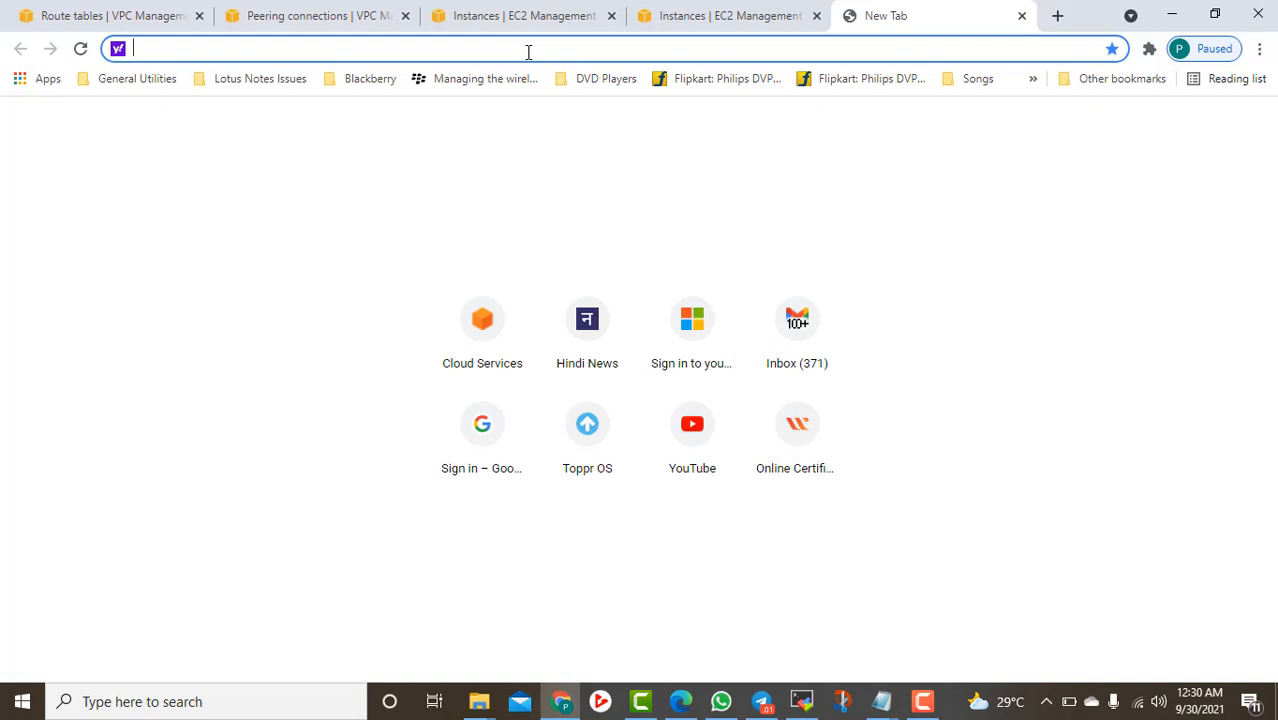
type("az")
key("BackSpace")
key("BackSpace")
type("sz")
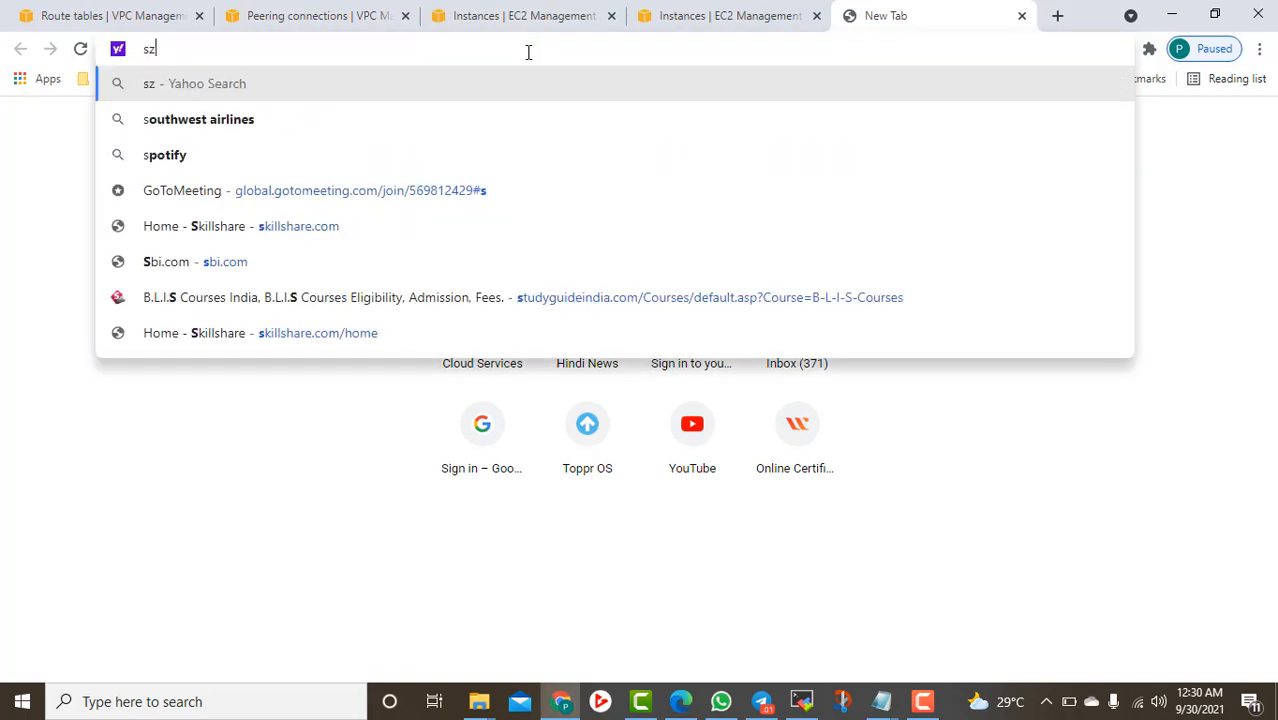
key("BackSpace")
key("BackSpace")
type("zq")
key("Right")
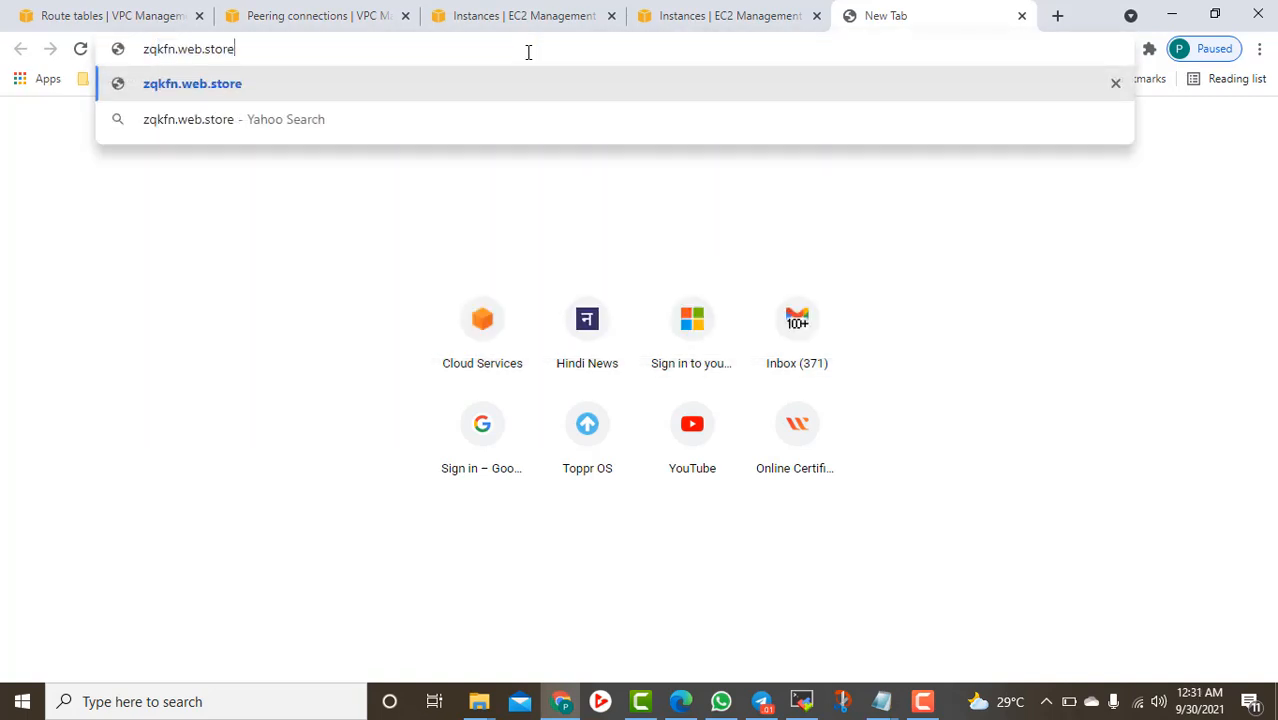
key("Return")
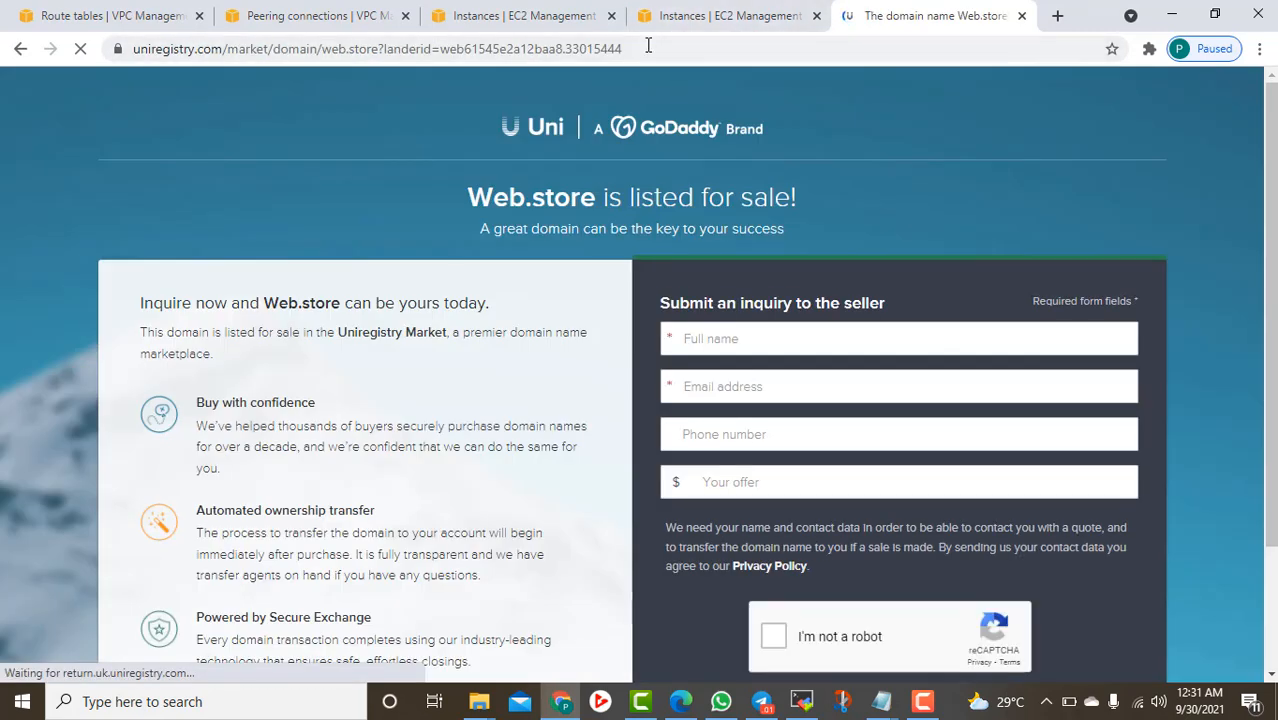
Retry 'zq' in the address bar, cancel it, and close the domain-for-sale tab
left_click(648, 45)
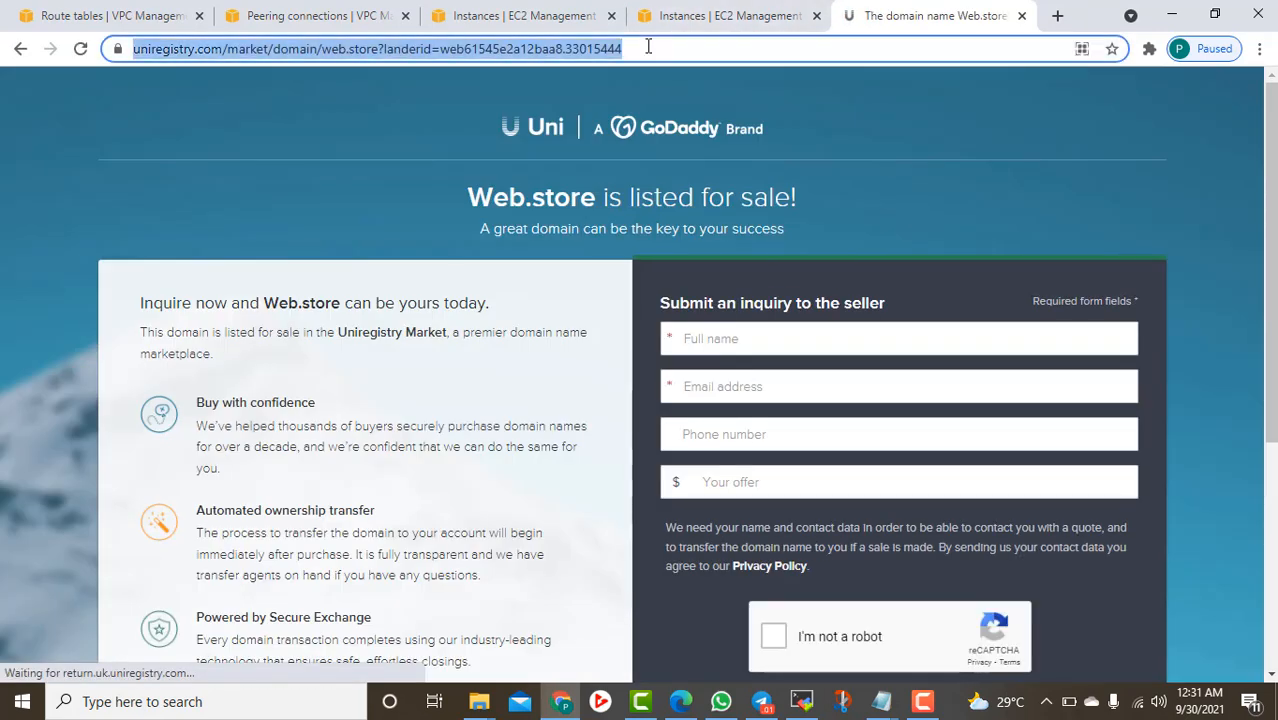
type("a")
key("BackSpace")
key("BackSpace")
type("zq")
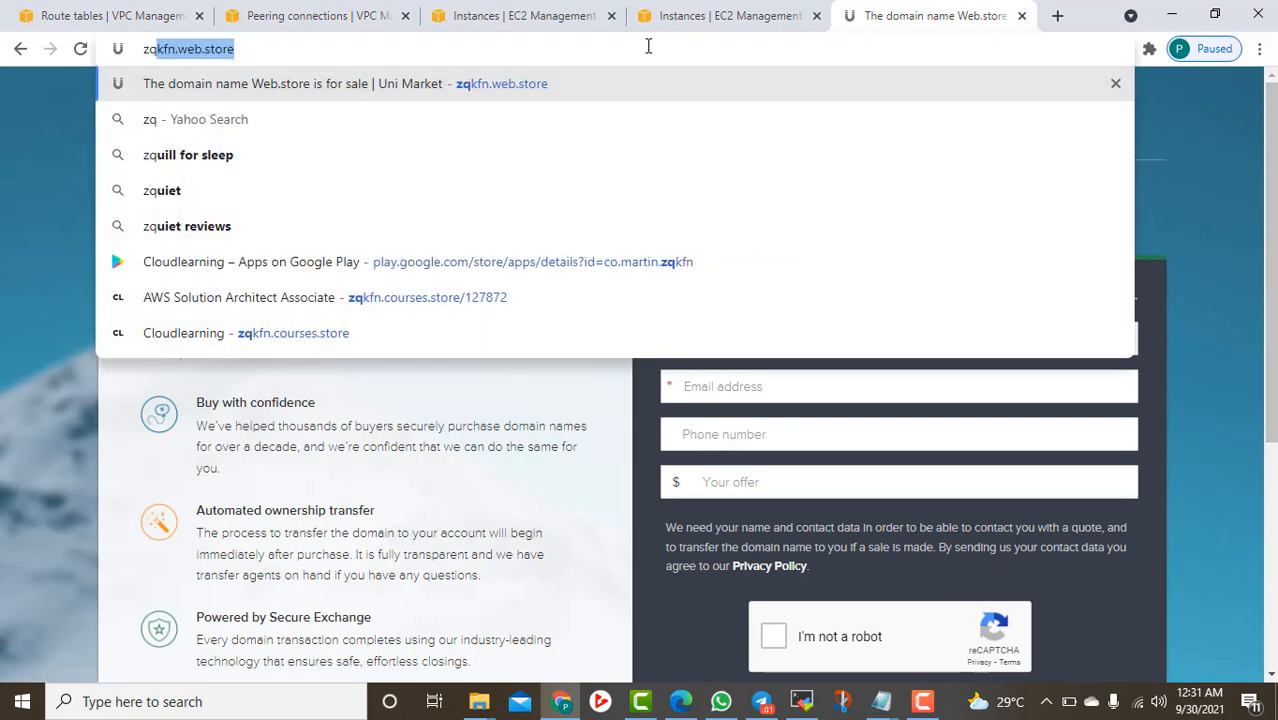
key("Right")
key("Escape")
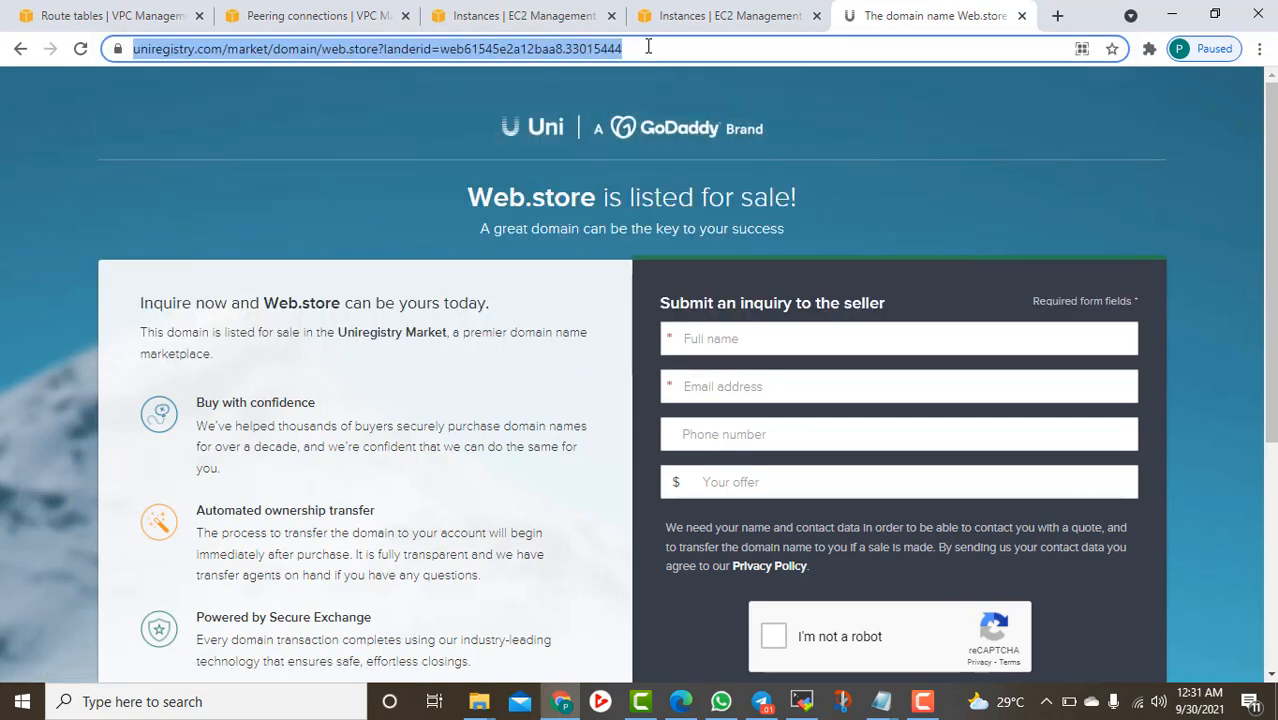
left_click(1021, 15)
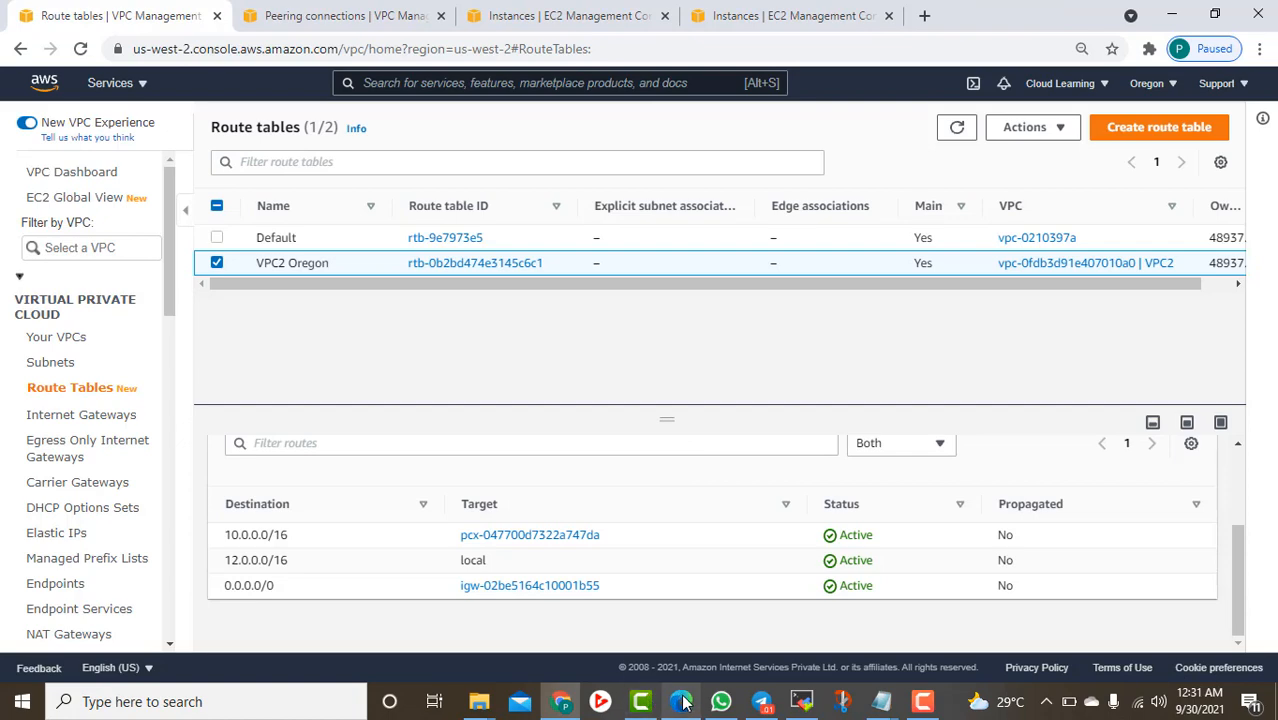
Copy the AWS Solution Architect course page URL from Edge, then minimise Edge
left_click(680, 701)
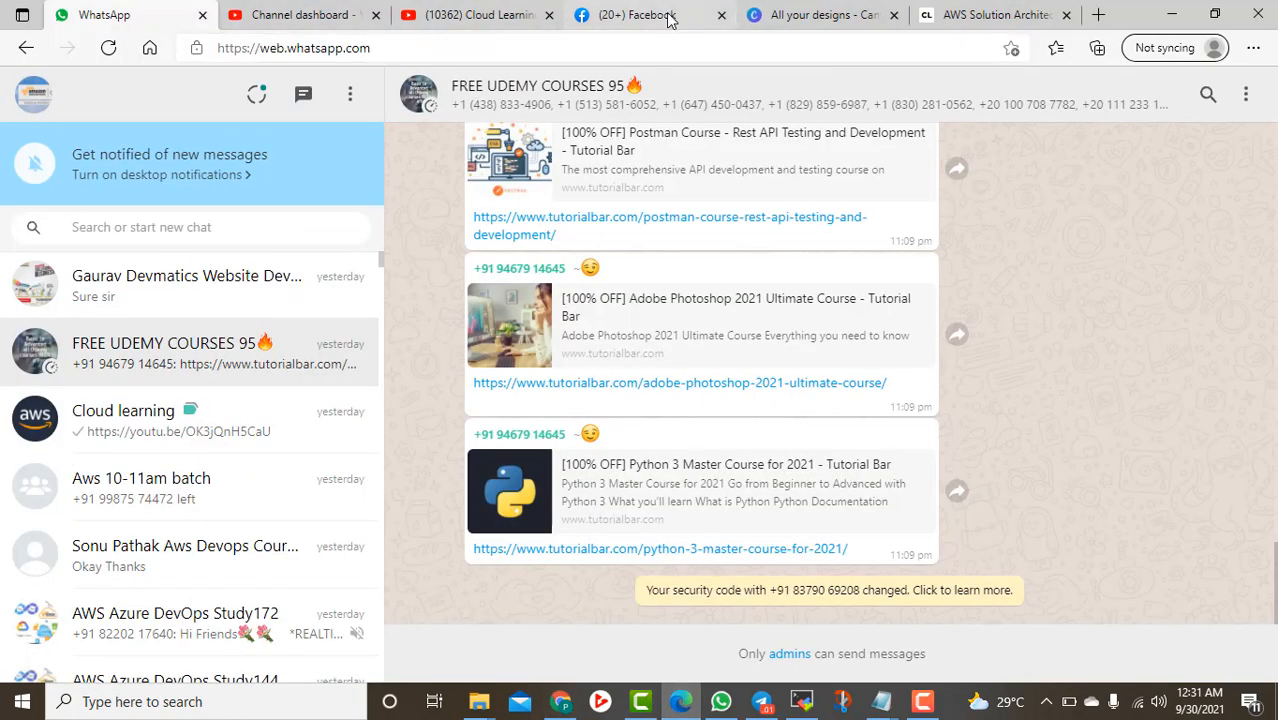
left_click(996, 15)
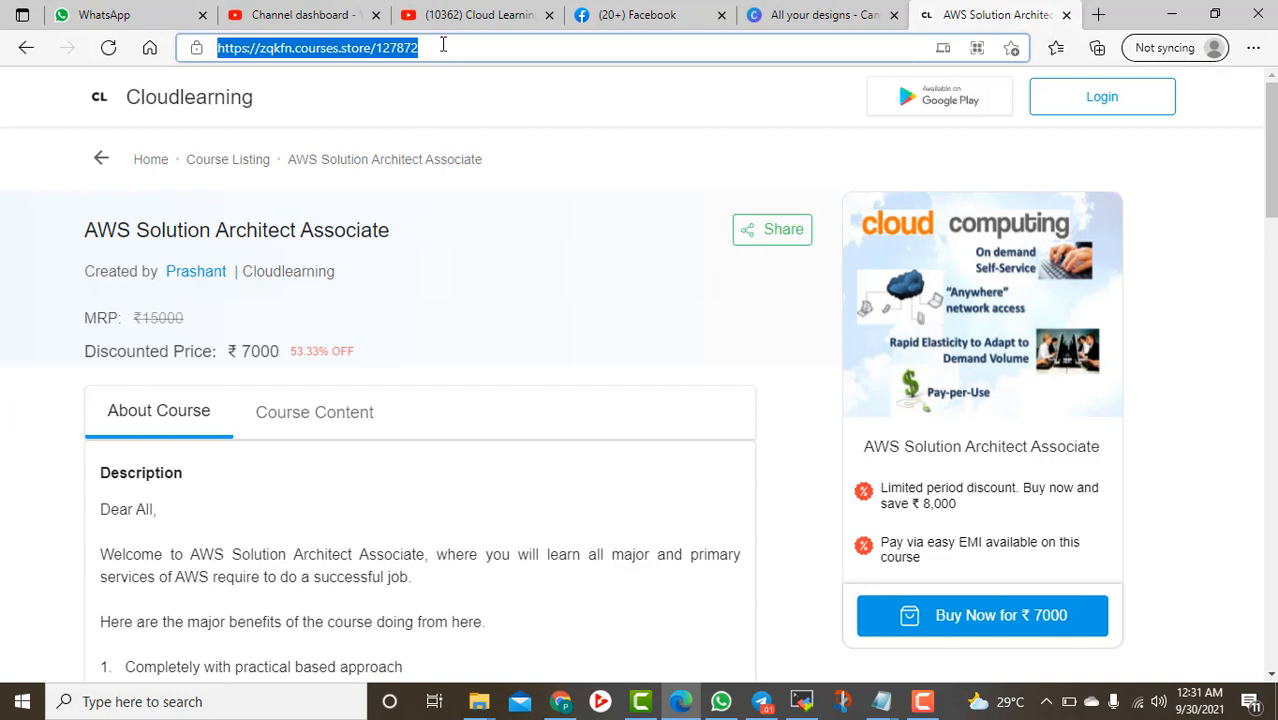
right_click(379, 48)
left_click(430, 202)
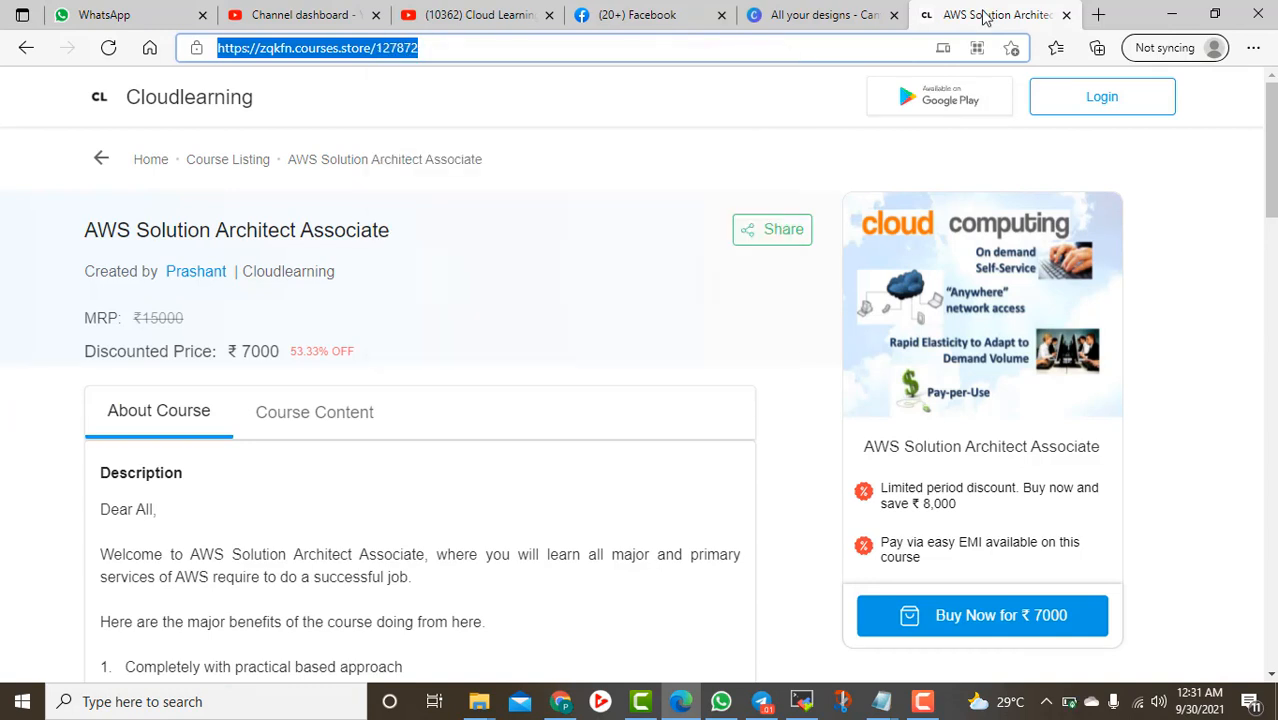
left_click(1172, 14)
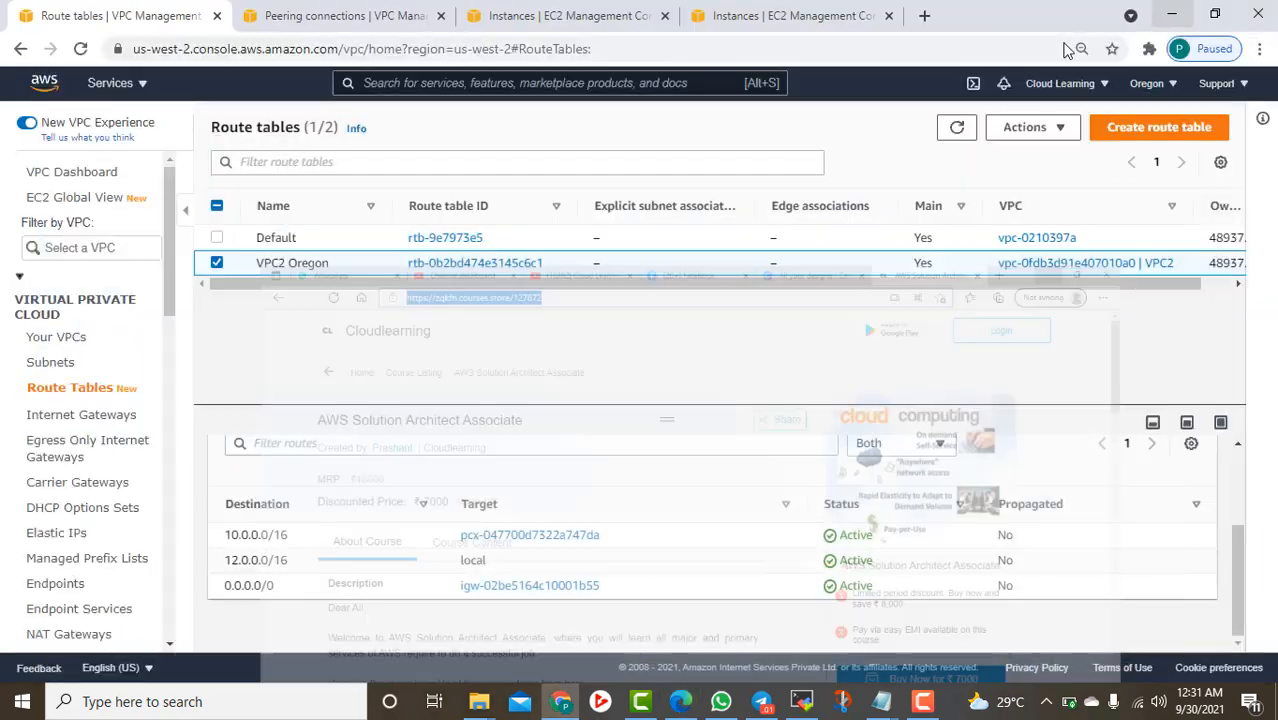
Paste the course link into the note and add 'Play Store - cloudlearning'
left_click(881, 701)
left_click(1084, 622)
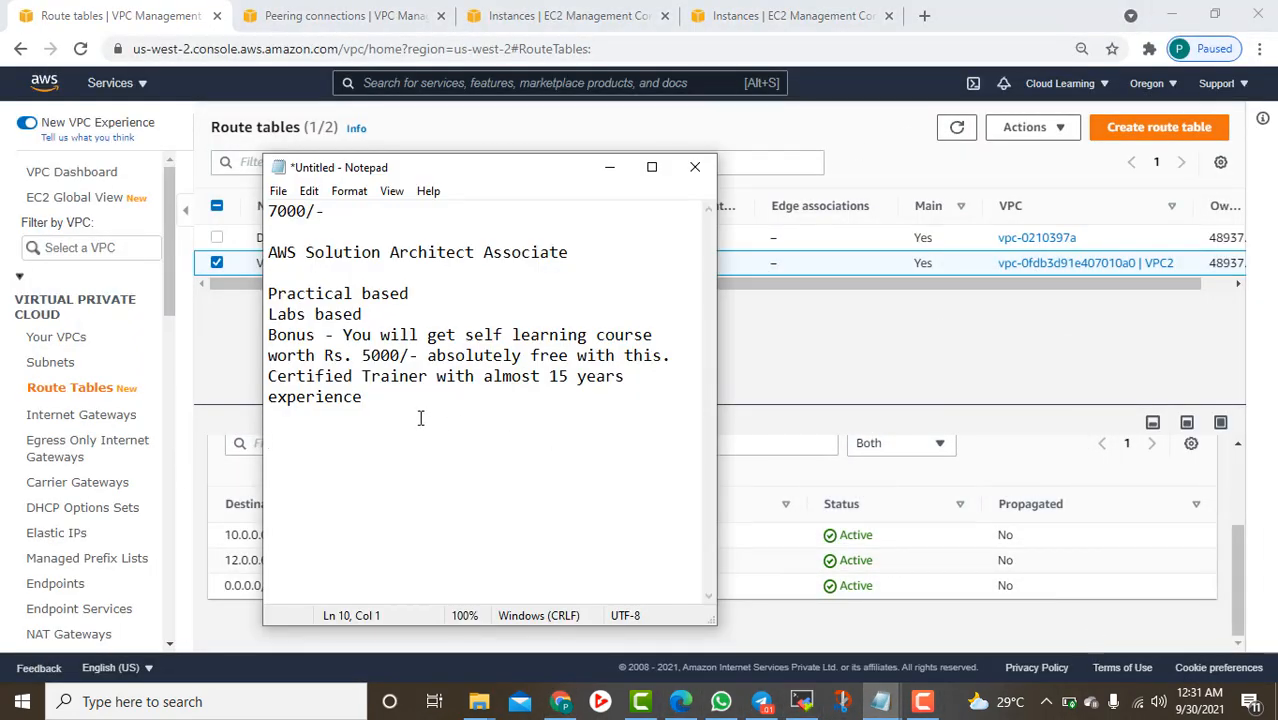
key("ctrl+v")
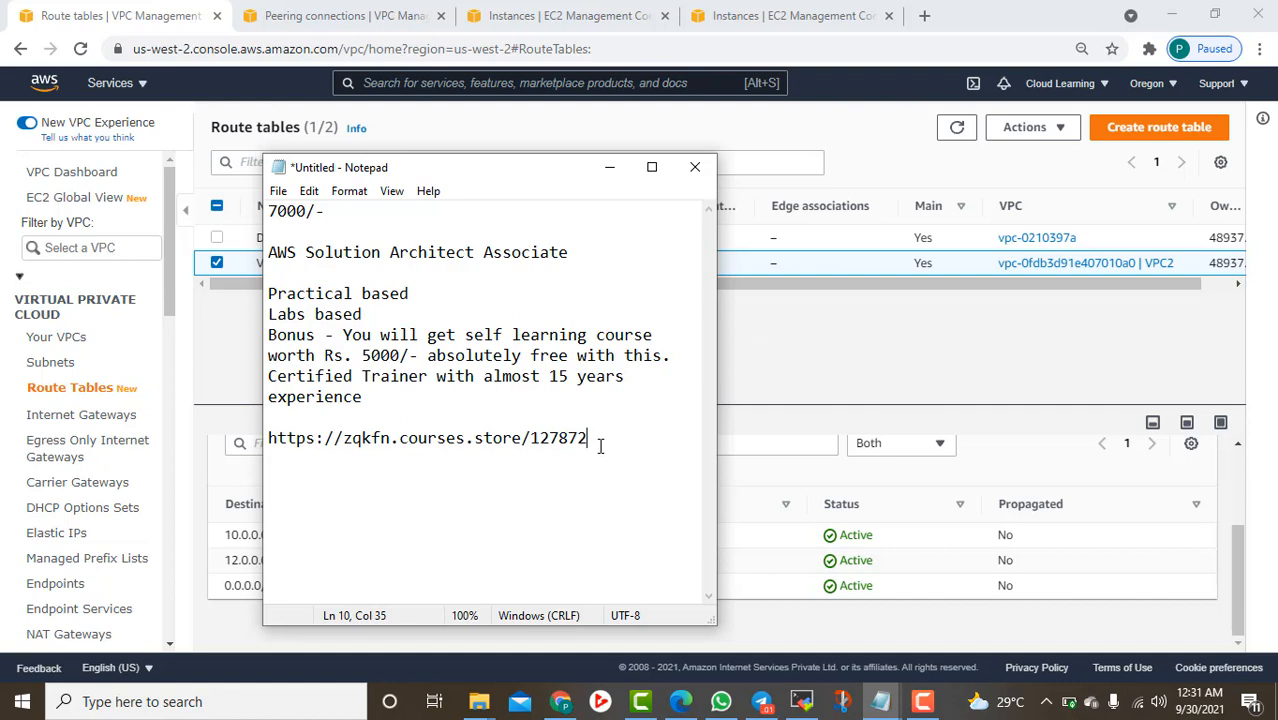
key("Return")
key("Return")
type("Play Stor")
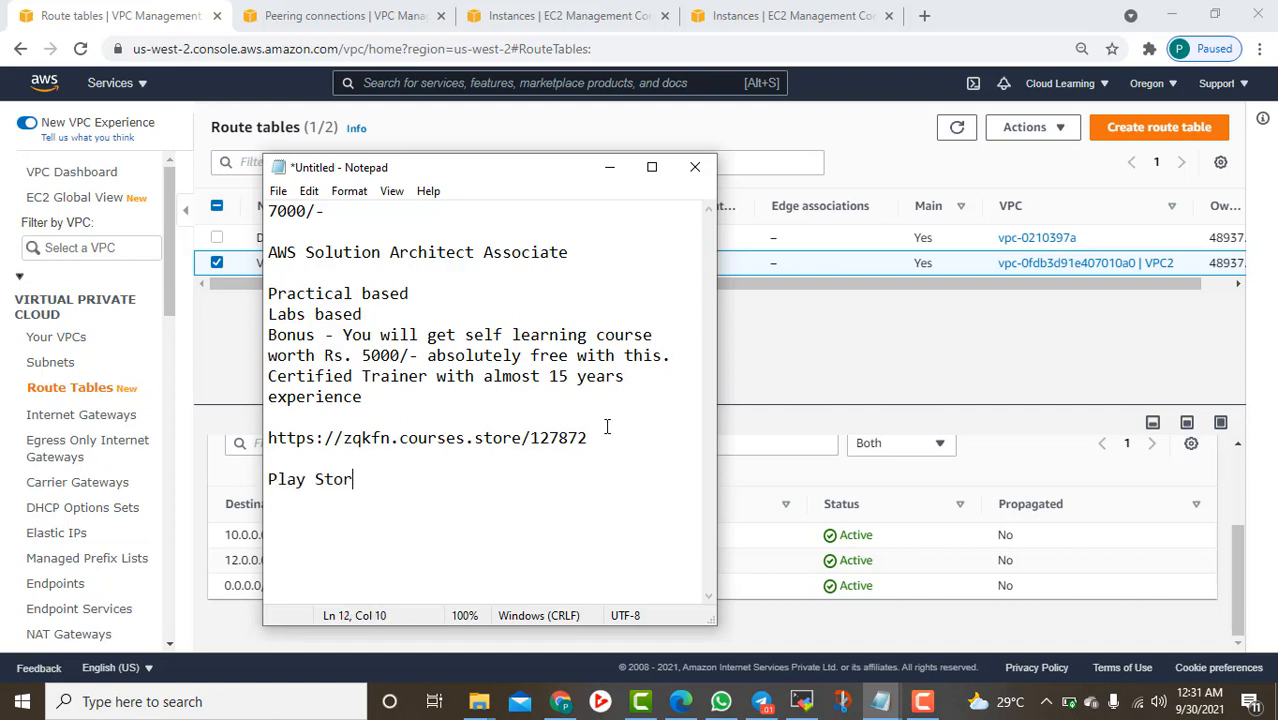
type("e - cloudlearning")
key("Return")
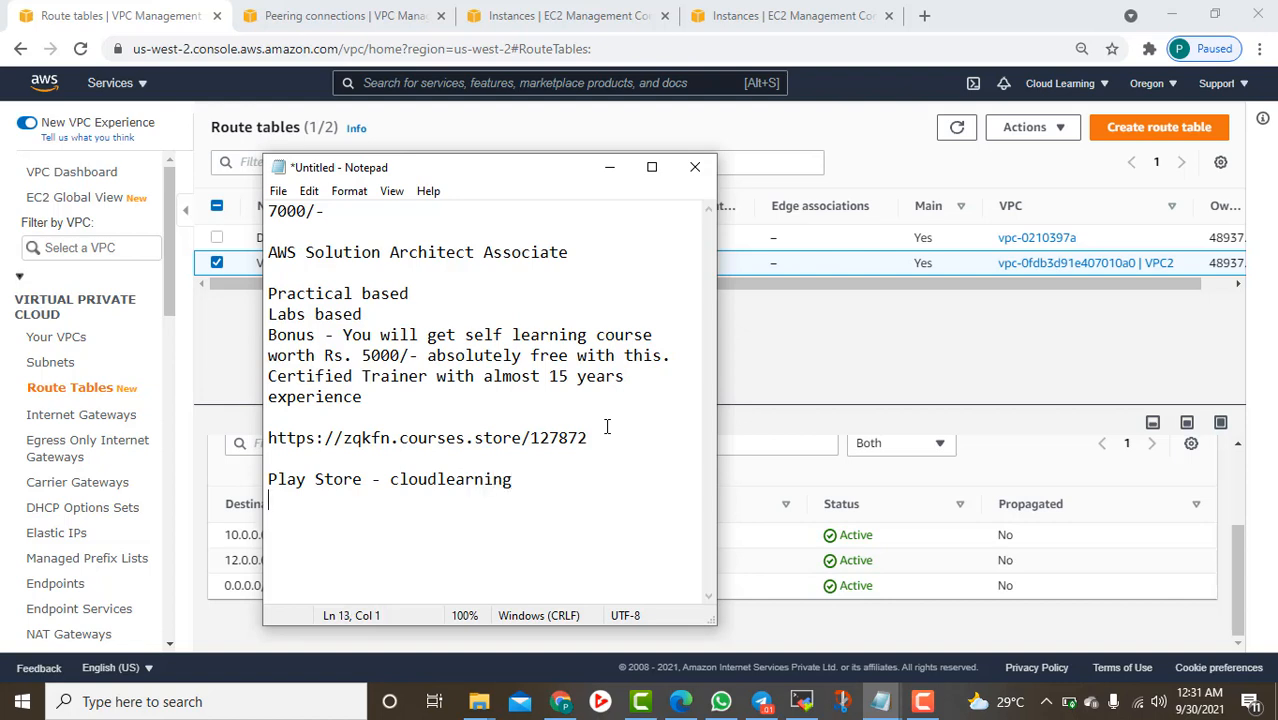
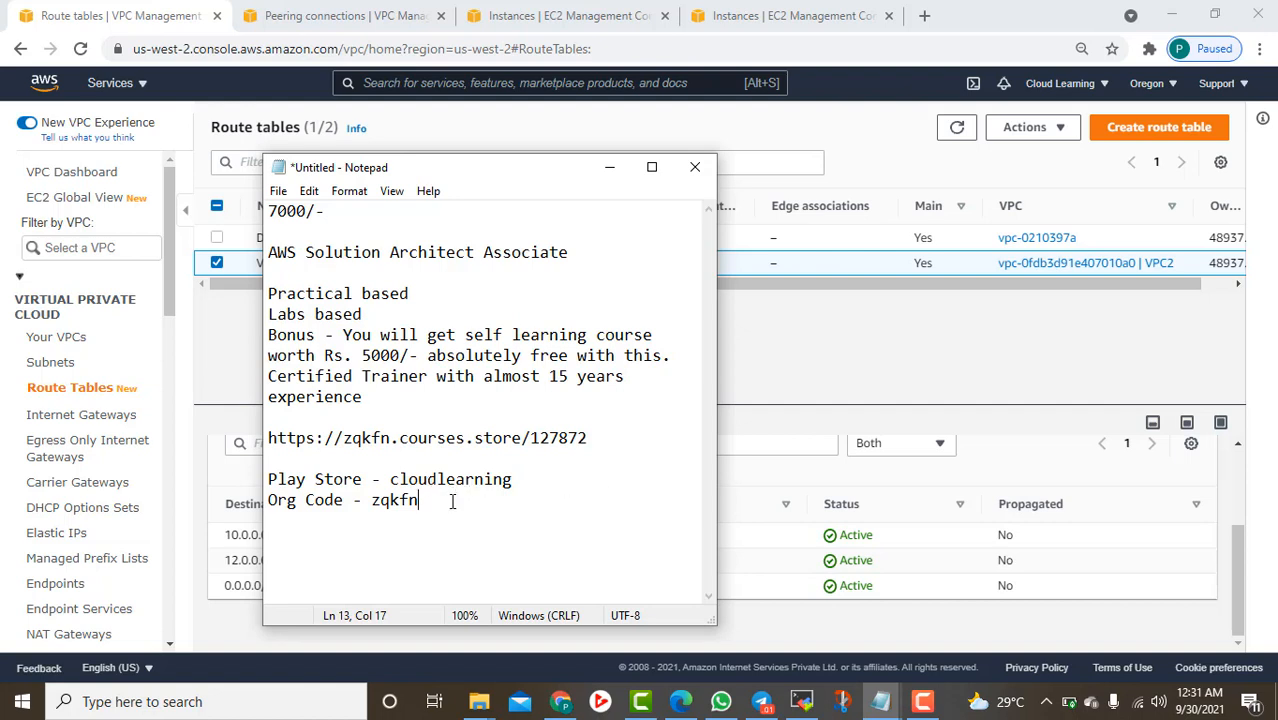
Add the Org Code line, a WhatsApp contact number, and an 'email me at' contact line
key("Return")
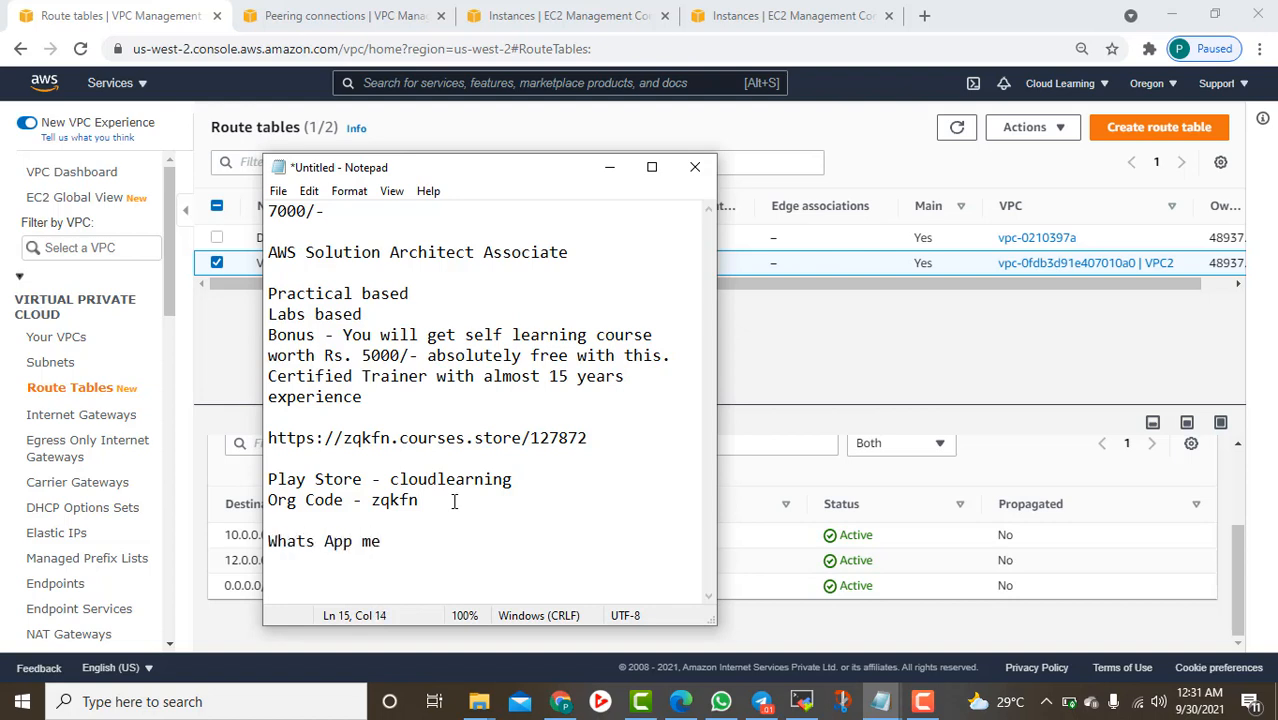
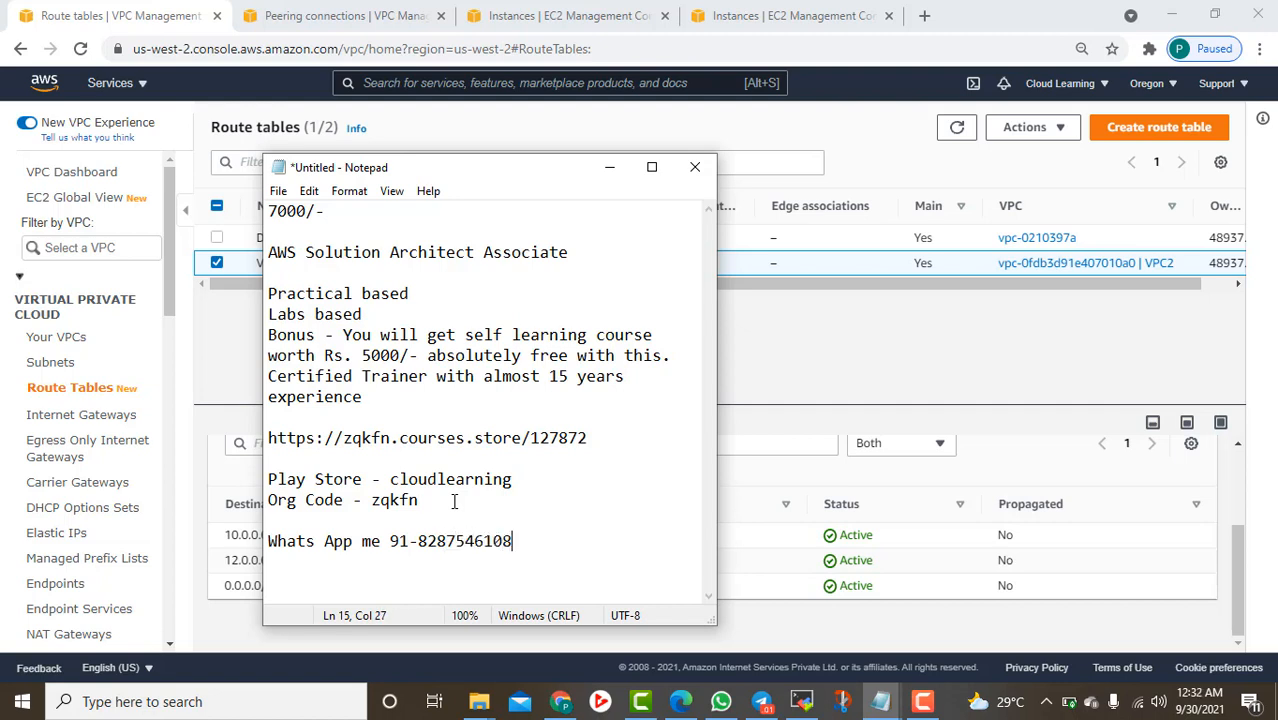
key("Return")
key("BackSpace")
key("BackSpace")
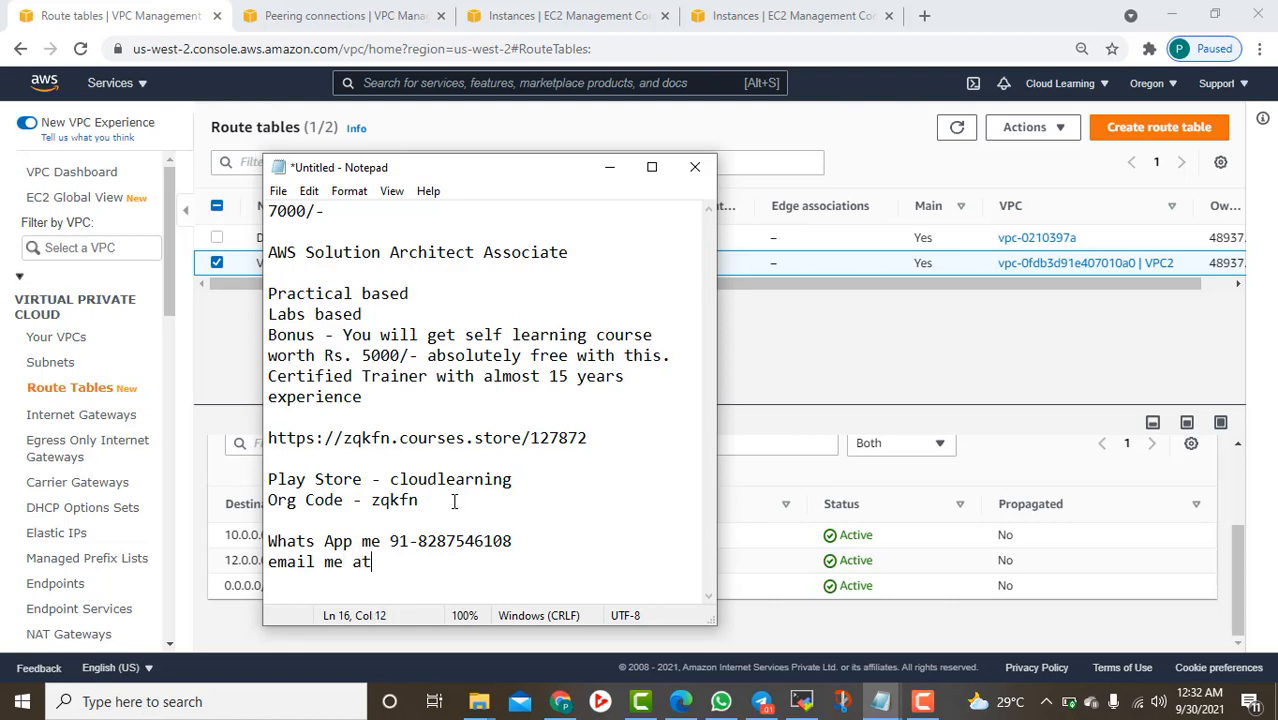
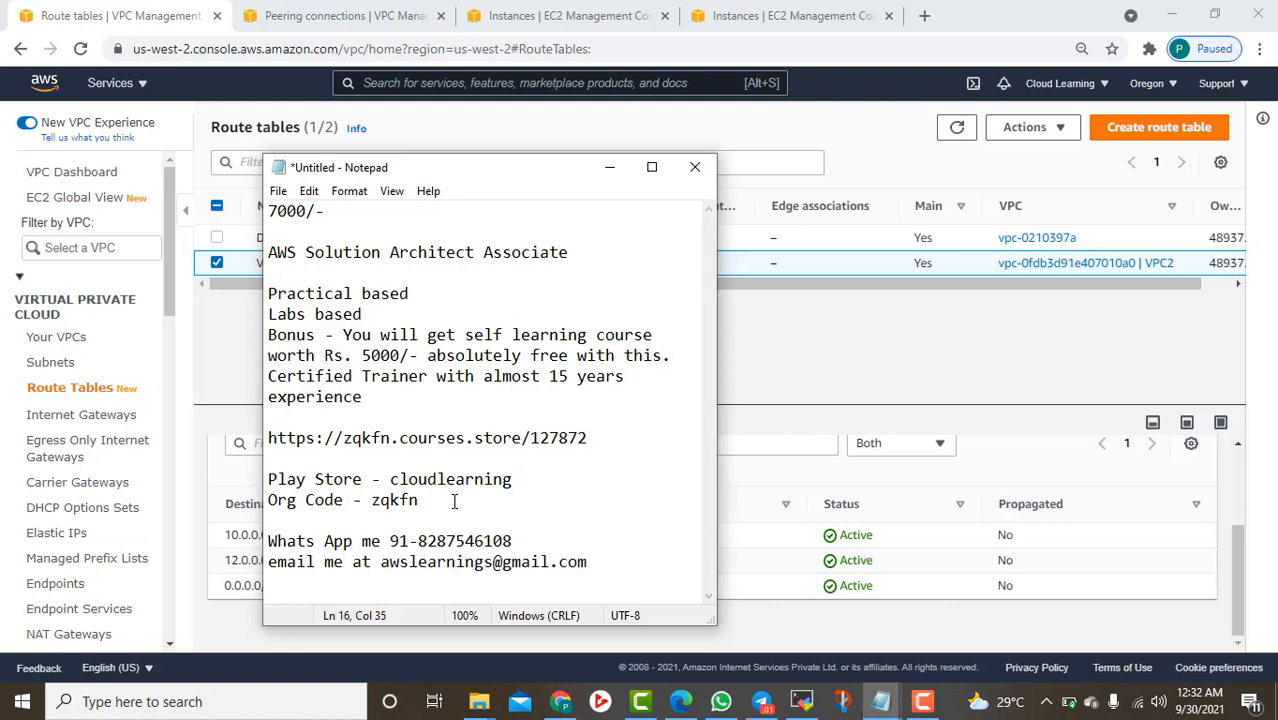